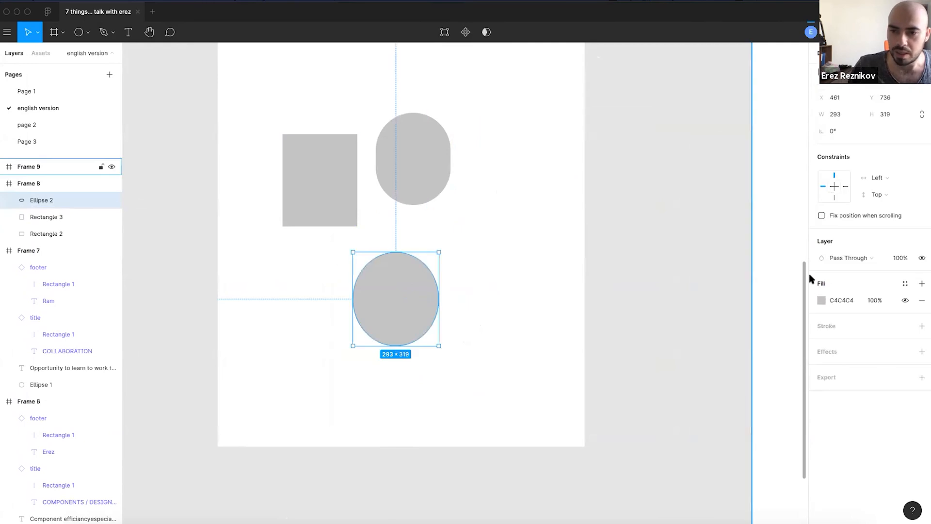
- Fill the circle with coral red and the rounded pill with dark red
click(821, 301)
click(771, 276)
click(420, 171)
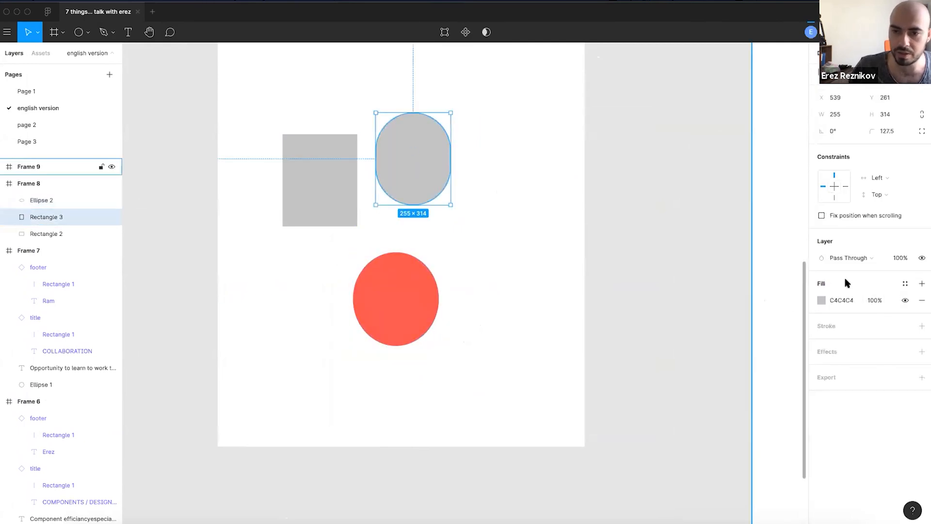
click(821, 301)
click(804, 354)
- Give the plain grey rectangle a pale pink FFCFCF fill
click(526, 222)
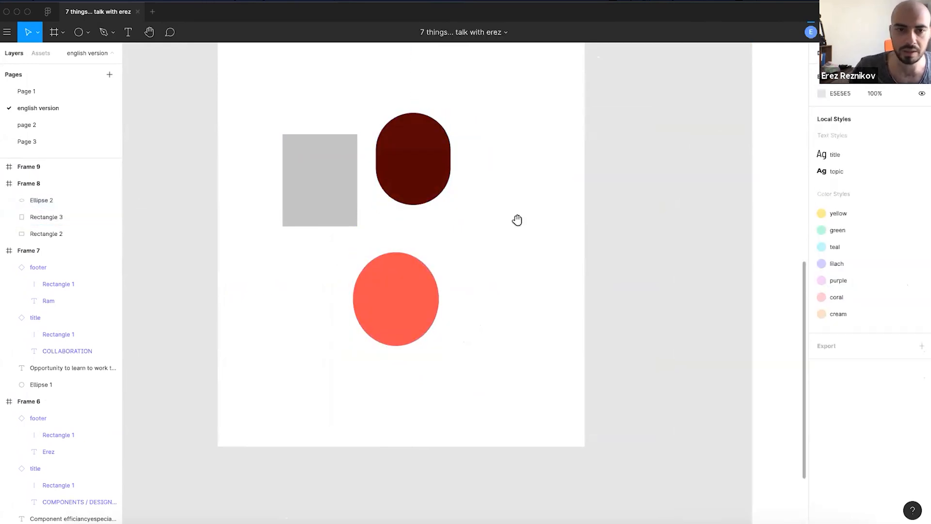
drag(518, 221, 499, 304)
click(323, 267)
click(821, 300)
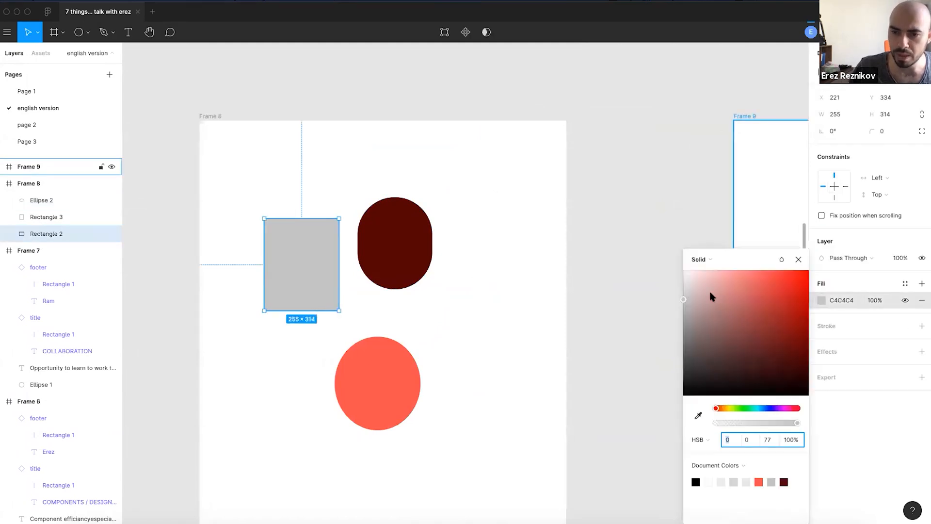
drag(711, 292, 701, 270)
click(505, 271)
- Nudge the pink rectangle slightly left and down, then reselect the dark pill
drag(319, 270, 315, 290)
drag(463, 286, 476, 261)
click(489, 273)
click(219, 91)
click(426, 243)
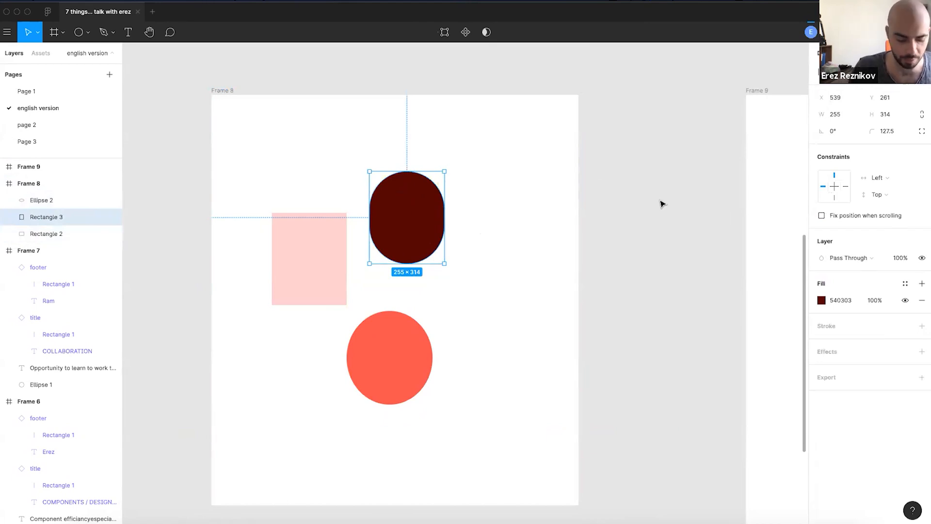
- Paste a copy of the dark red pill into Frame 9
scroll(667, 205, down, 3)
scroll(671, 205, right, 5)
click(478, 82)
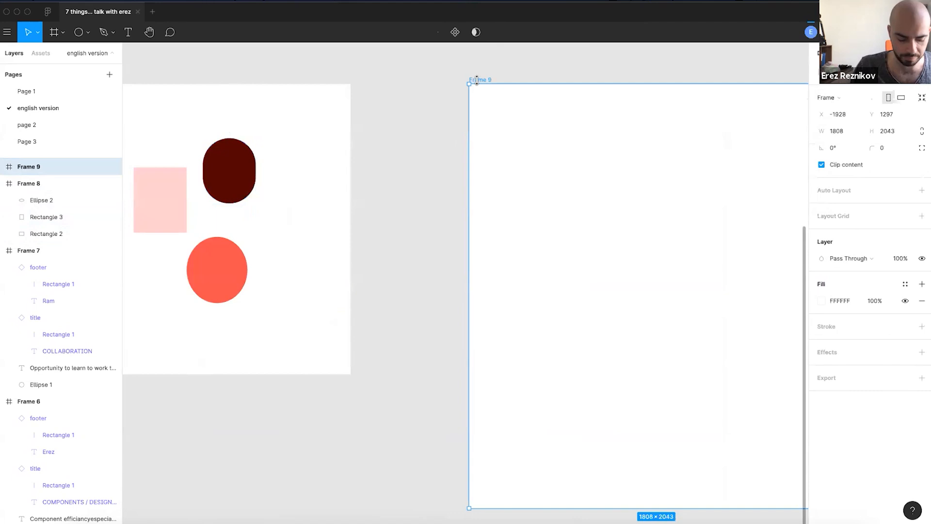
key(super+v)
click(415, 238)
- Return to Frame 8 and reselect its dark pill shape
scroll(422, 230, down, 3)
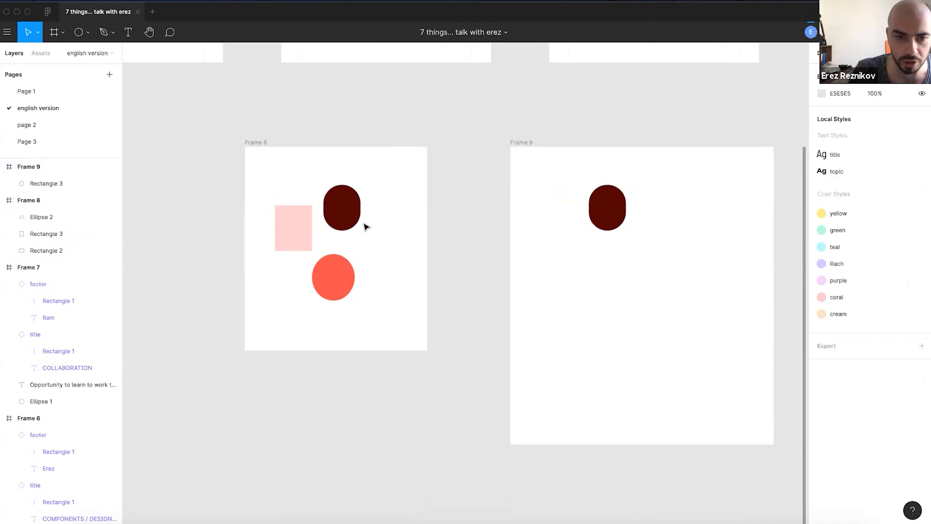
click(331, 204)
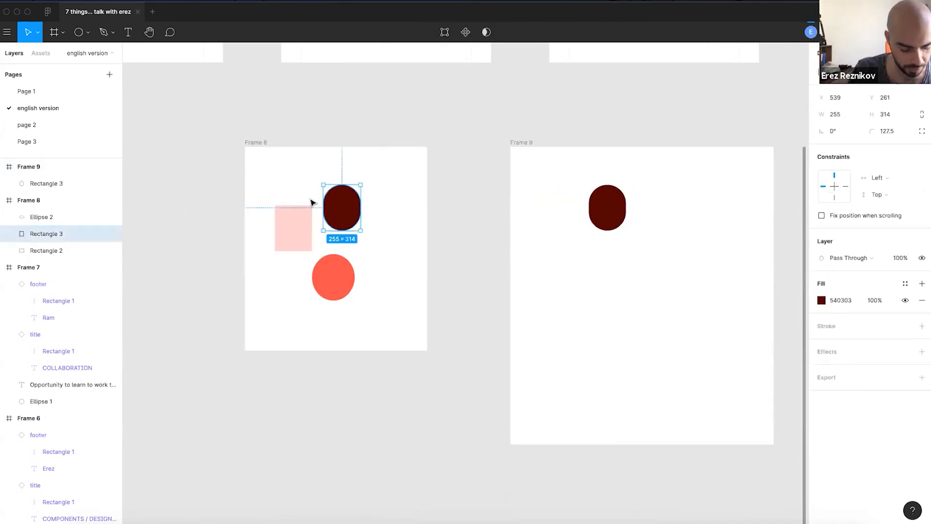
scroll(276, 182, up, 5)
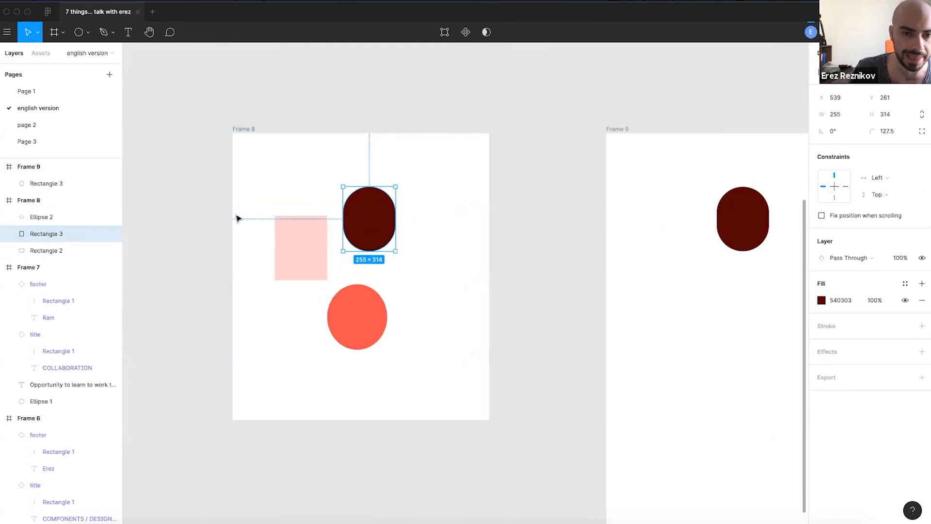
click(236, 129)
click(382, 207)
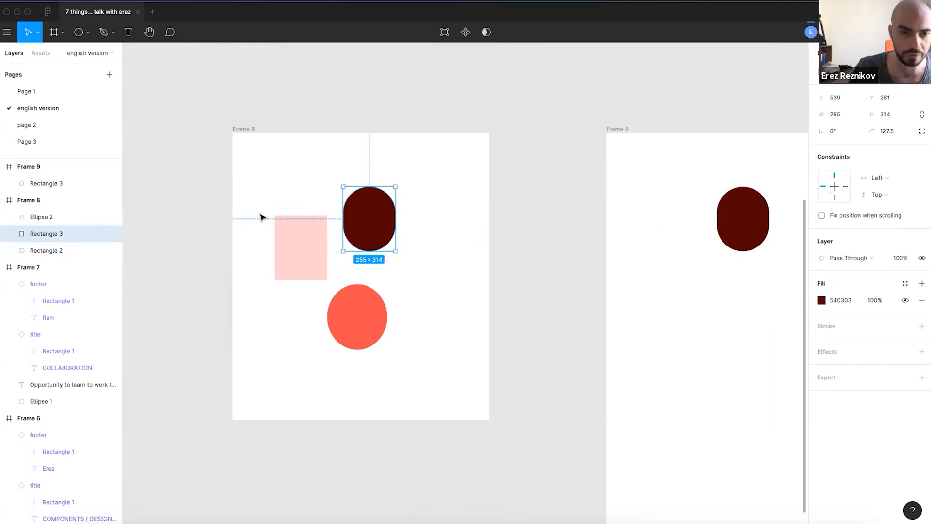
scroll(260, 216, up, 5)
scroll(534, 115, up, 3)
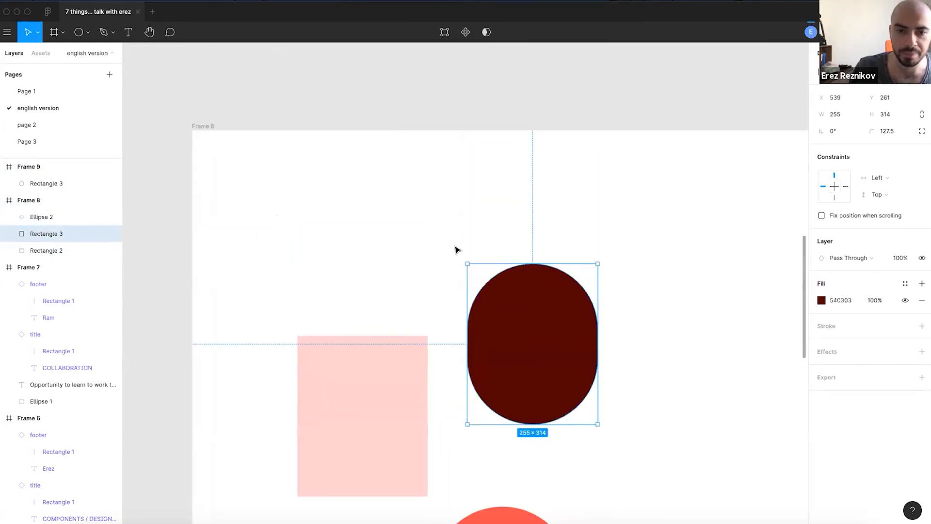
ctrl+scroll(441, 226, down, 3)
scroll(441, 226, down, 1)
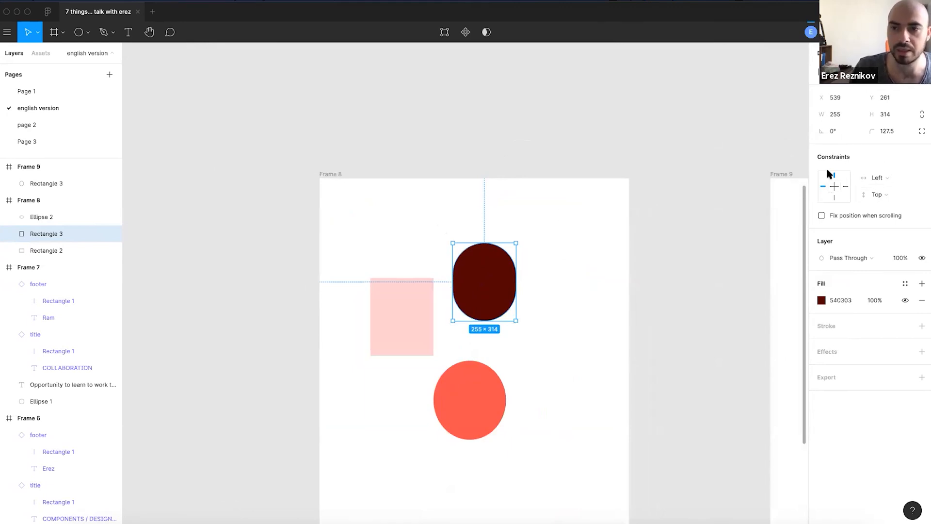
click(478, 151)
scroll(445, 229, right, 2)
scroll(445, 228, down, 1)
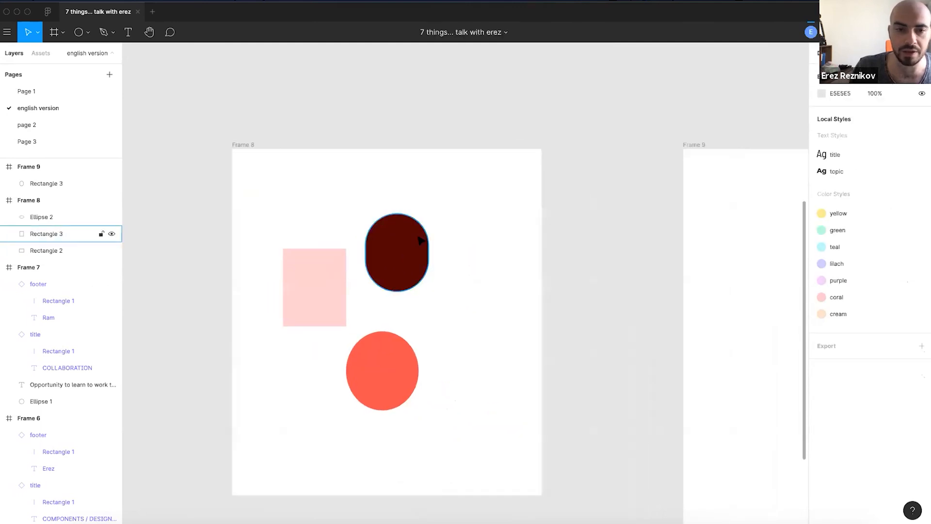
click(420, 242)
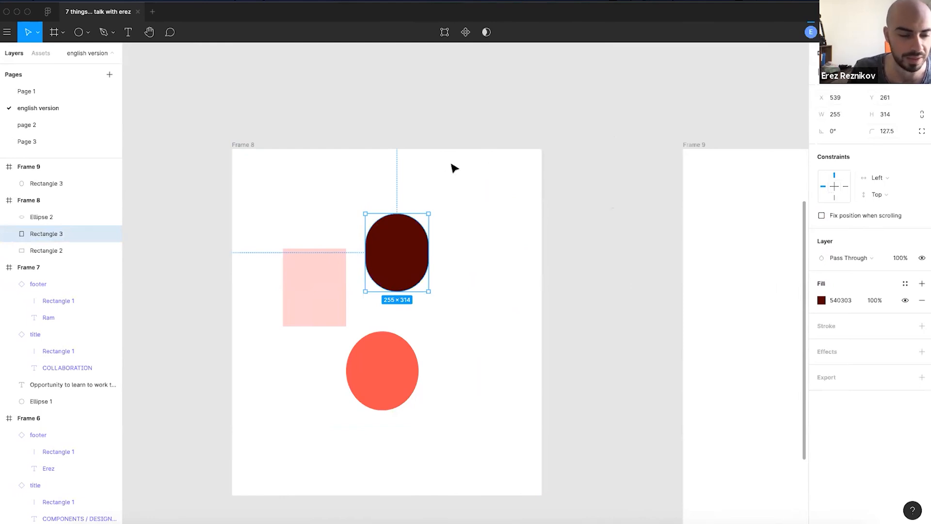
- Set the dark pill's horizontal constraint to Right
click(895, 173)
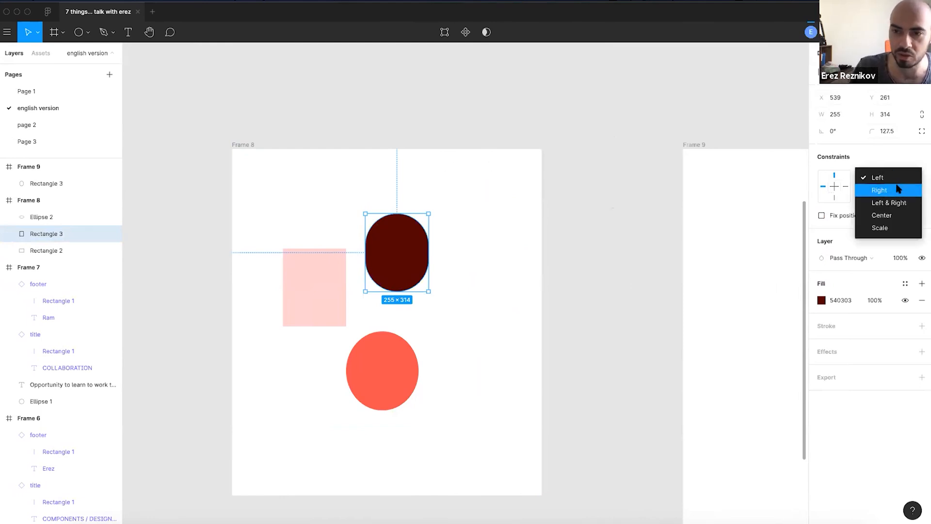
click(876, 189)
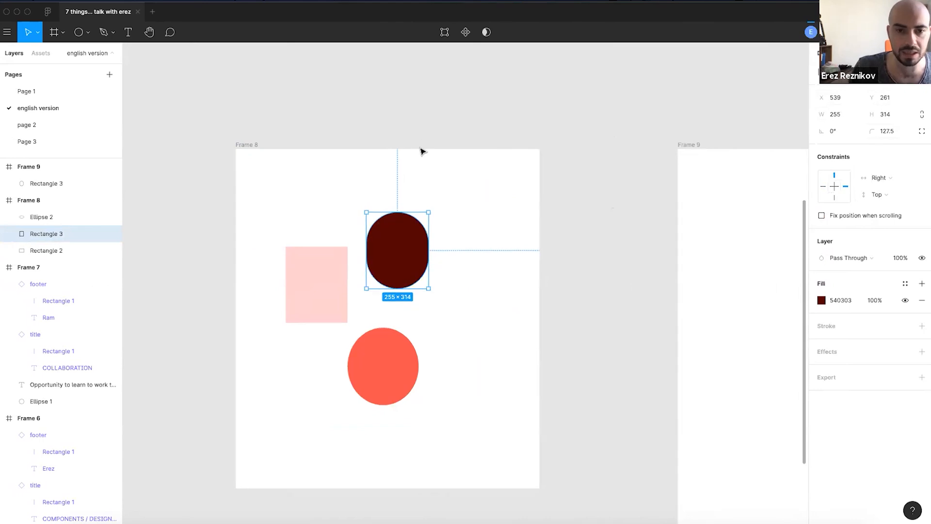
scroll(419, 146, down, 3)
scroll(407, 145, right, 3)
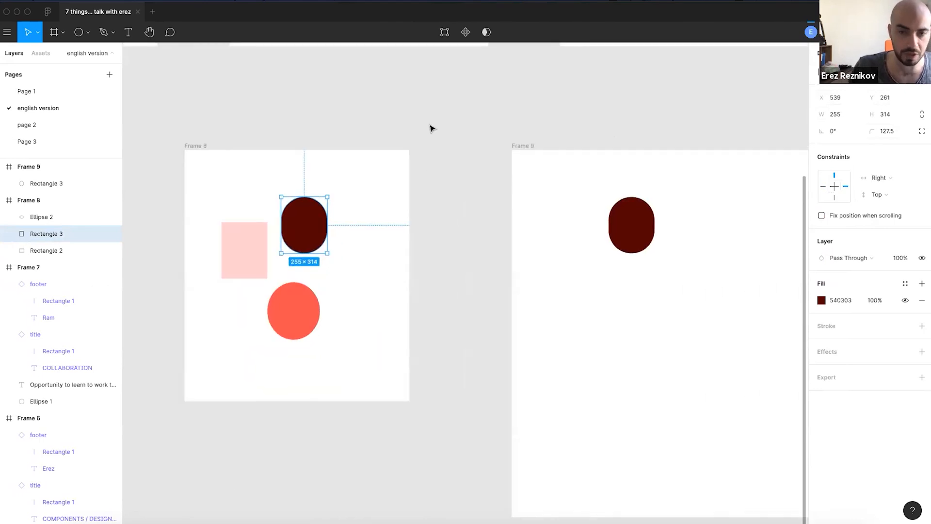
scroll(432, 128, right, 3)
- Paste another pill copy into Frame 9 and reselect the pill in Frame 8
click(441, 154)
key(ctrl+v)
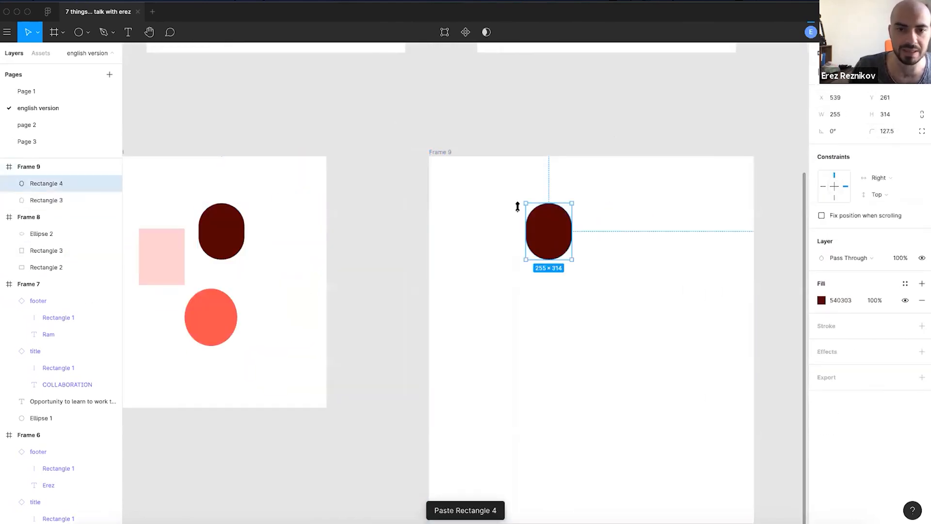
click(409, 150)
scroll(368, 204, left, 3)
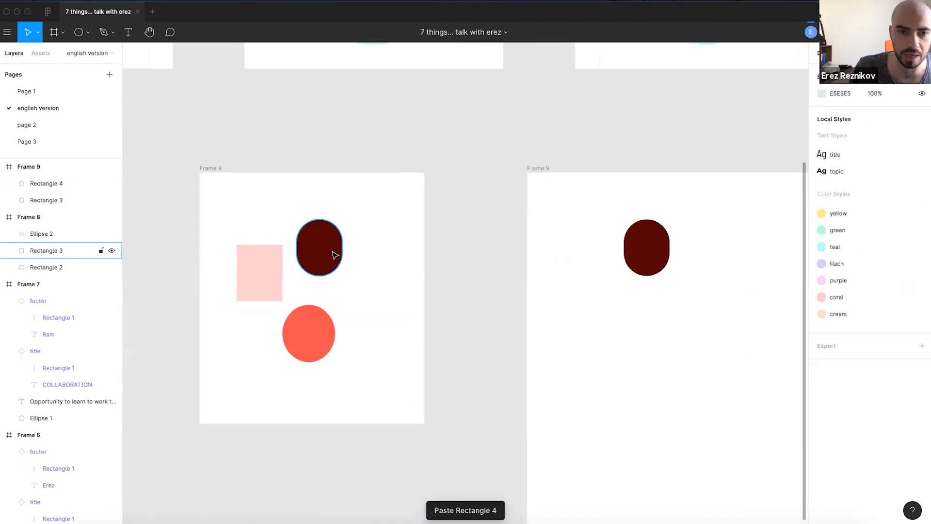
click(333, 252)
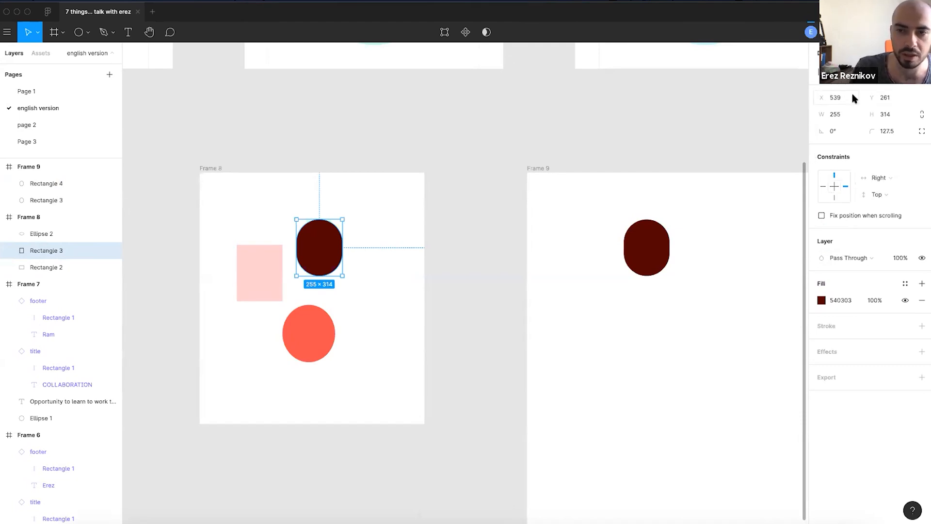
scroll(198, 176, up, 10)
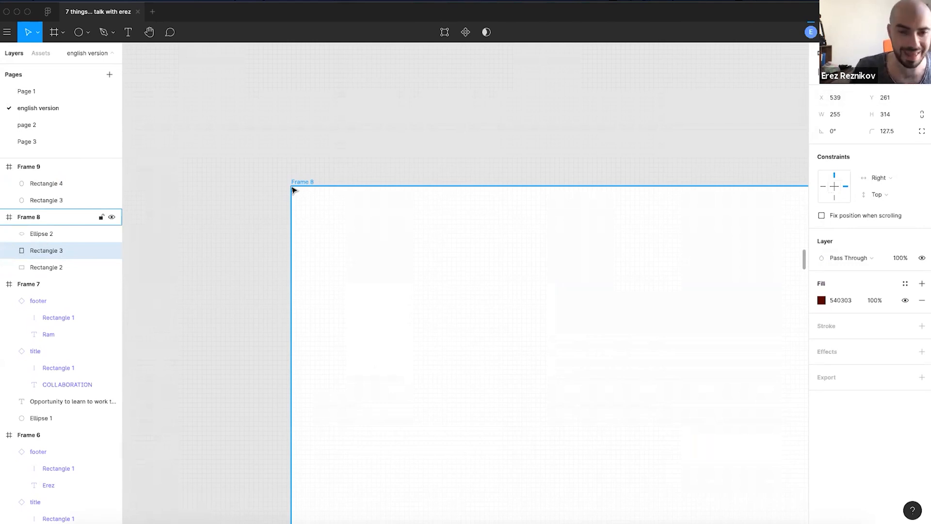
scroll(323, 190, left, 1)
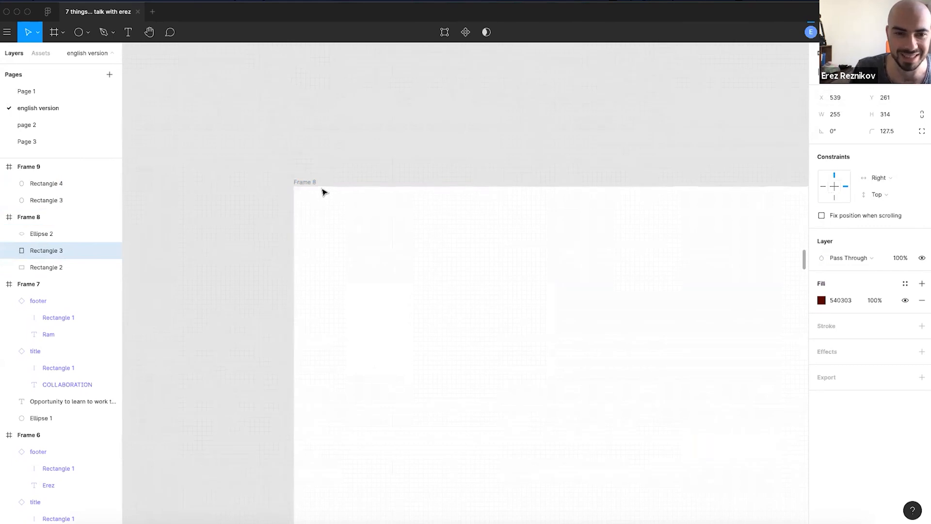
click(291, 183)
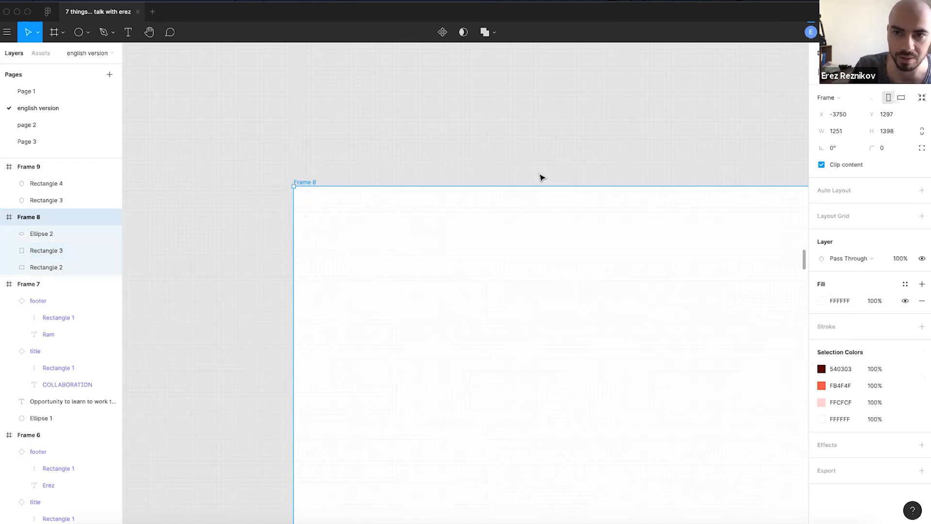
scroll(386, 141, left, 3)
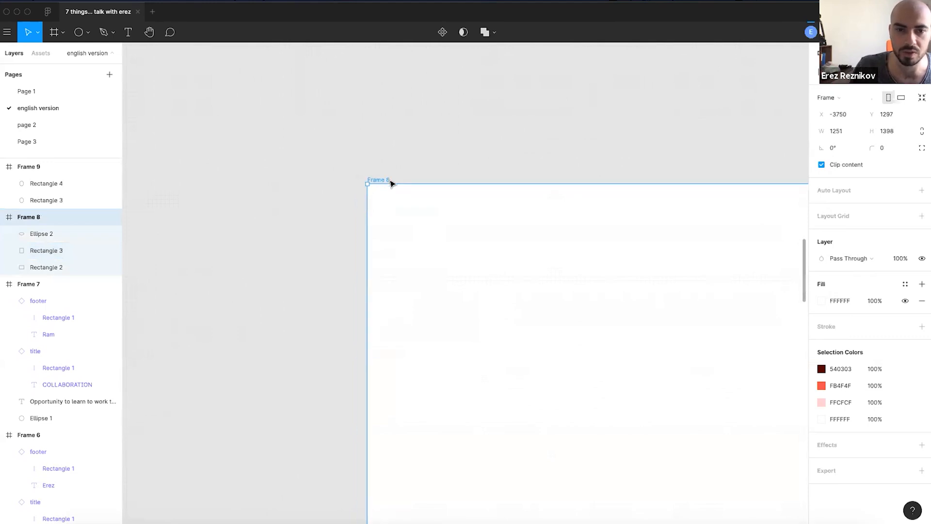
scroll(366, 176, down, 5)
scroll(330, 187, right, 4)
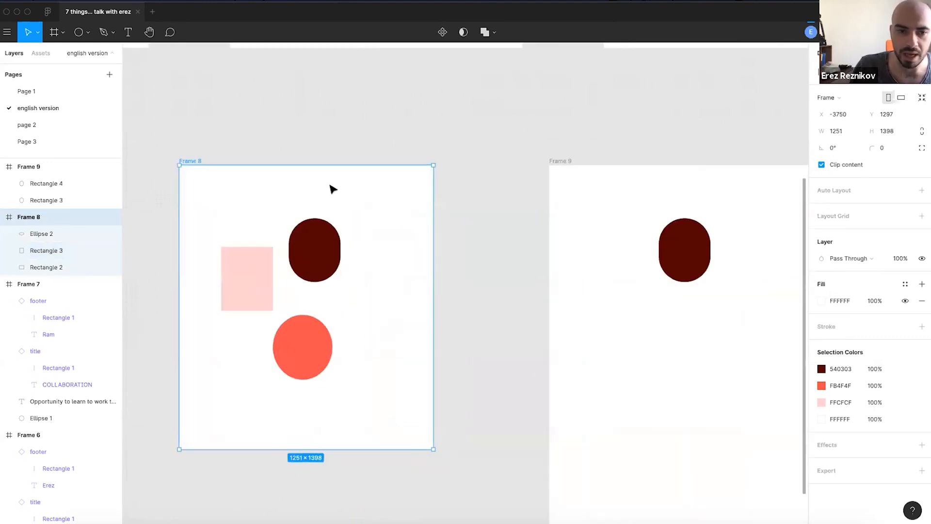
- Set the dark pill's horizontal constraint back to Left
click(323, 239)
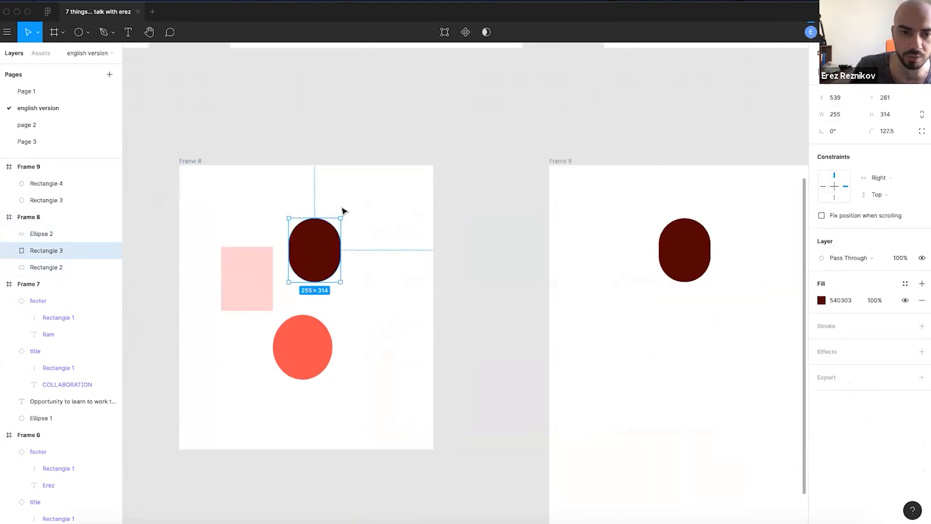
scroll(214, 226, up, 3)
click(880, 178)
click(848, 164)
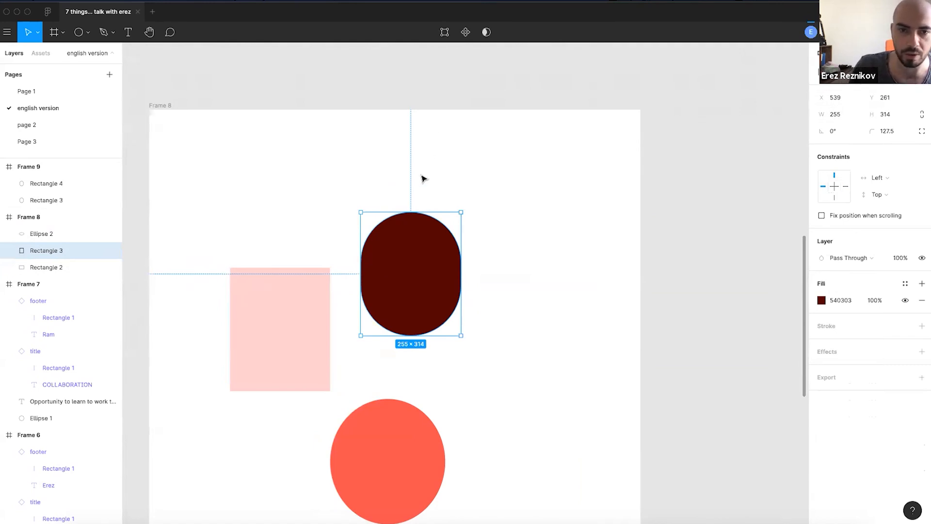
ctrl+scroll(426, 199, down, 5)
scroll(513, 249, right, 3)
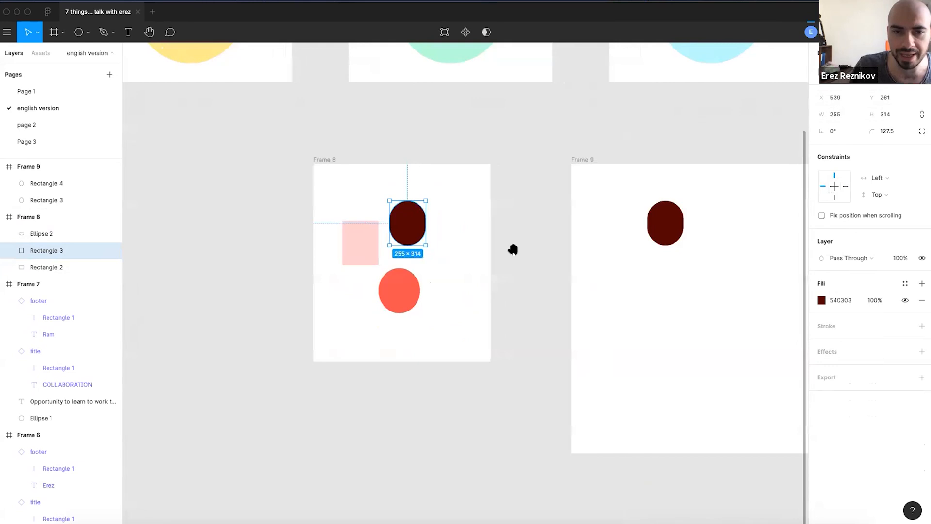
ctrl+scroll(640, 216, up, 4)
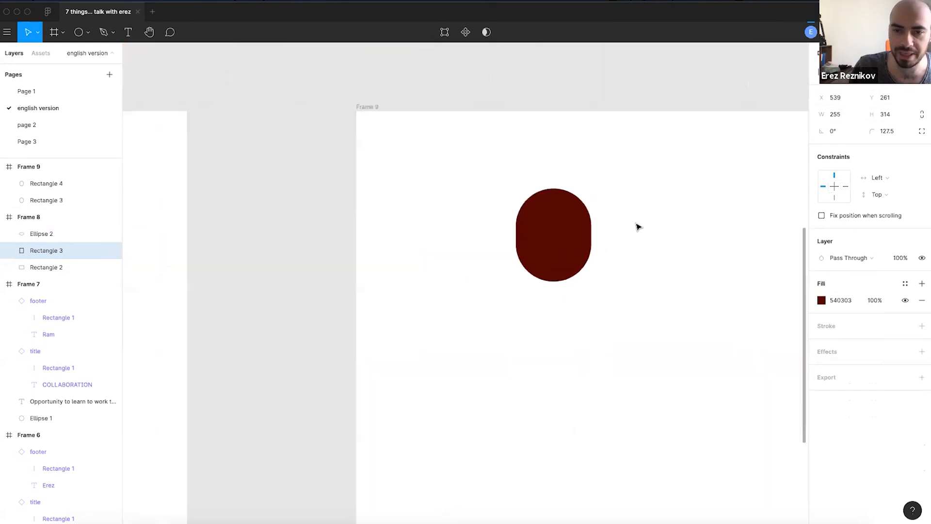
- Drag Frame 9 down and to the right
click(374, 107)
ctrl+scroll(464, 203, down, 4)
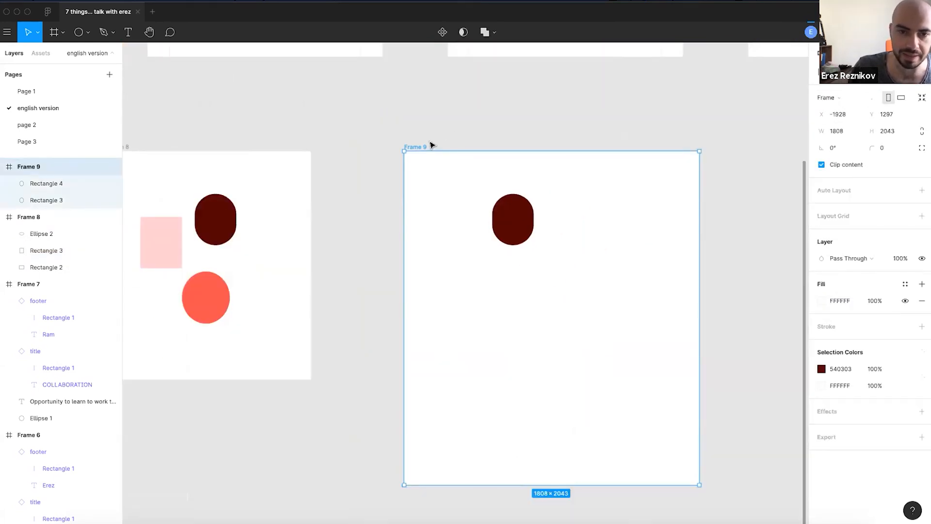
drag(417, 146, 466, 314)
click(479, 237)
scroll(480, 248, down, 2)
scroll(479, 247, right, 1)
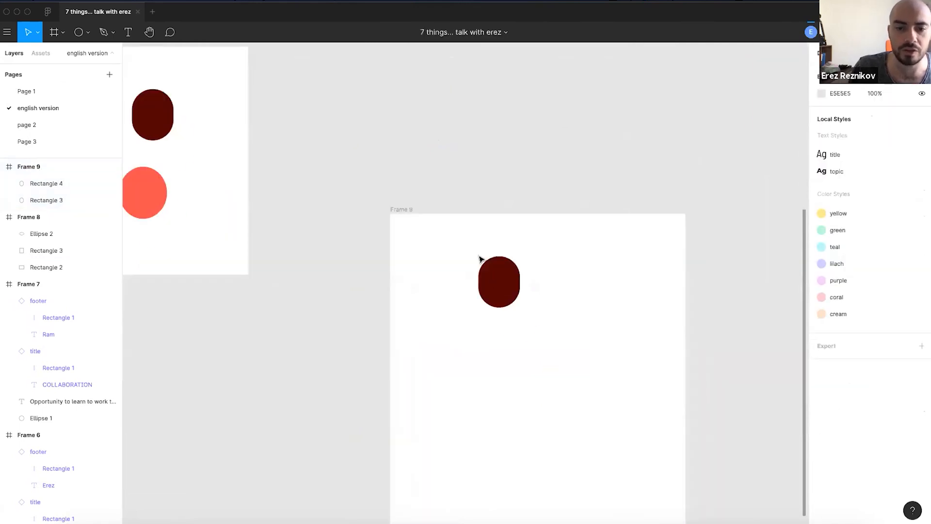
- Delete the extra dark pill copy from Frame 9
click(507, 293)
key(Delete)
scroll(468, 223, left, 3)
scroll(468, 223, up, 1)
- Copy Frame 8's pink rectangle and paste it into Frame 9
click(252, 189)
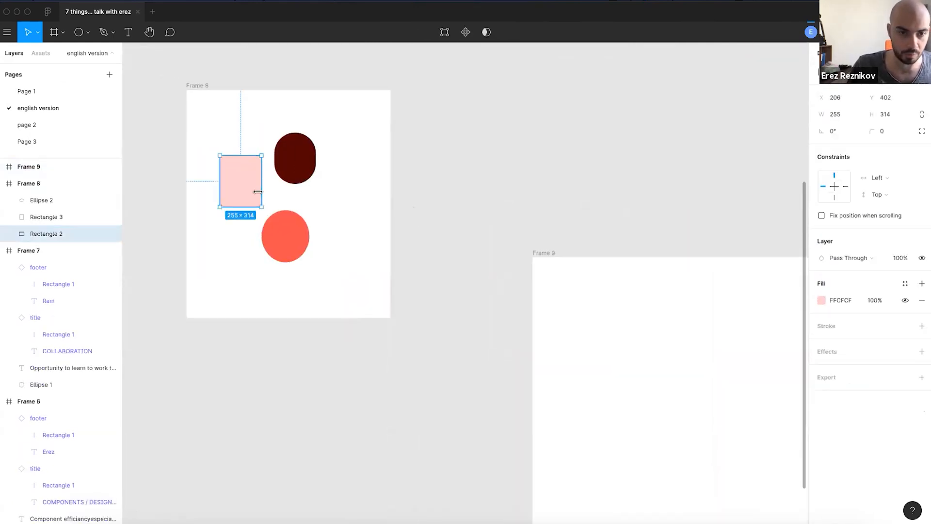
key(ctrl+c)
click(544, 252)
key(ctrl+v)
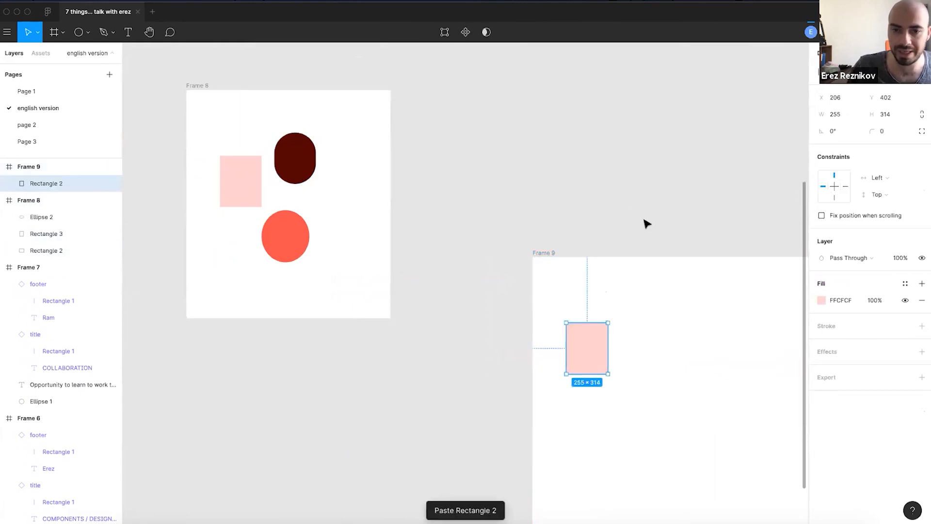
click(644, 222)
- Select the pasted 255×314 pink rectangle in Frame 9 to inspect it
scroll(490, 297, down, 1)
scroll(490, 296, right, 2)
click(490, 297)
scroll(493, 319, up, 3)
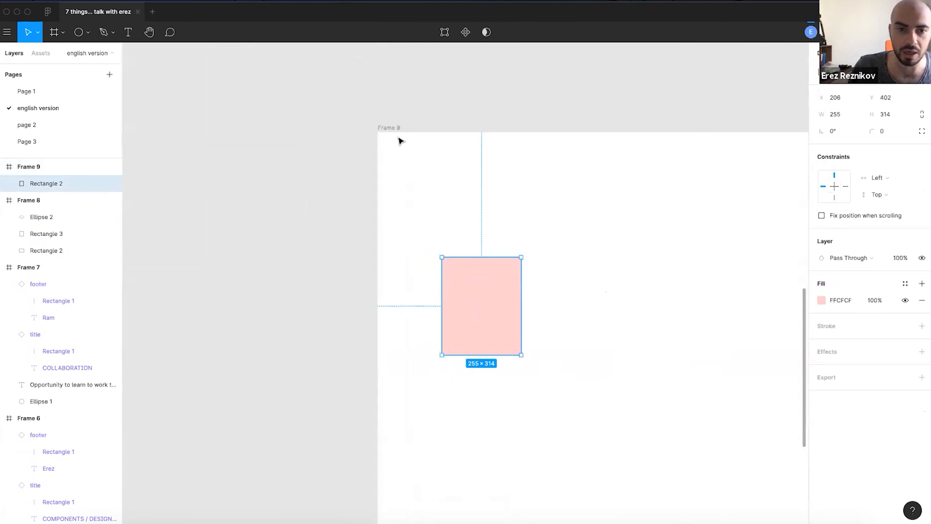
scroll(399, 141, up, 5)
scroll(434, 193, down, 5)
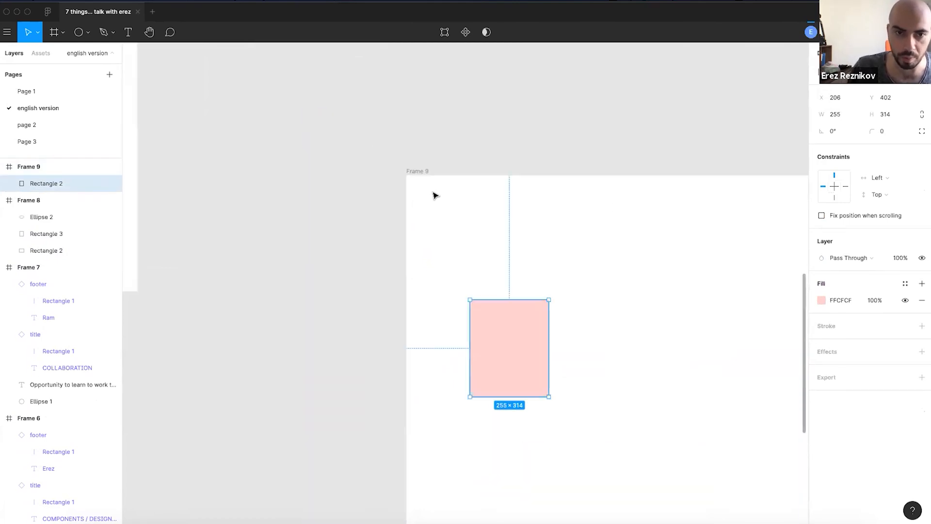
click(497, 196)
scroll(520, 196, down, 5)
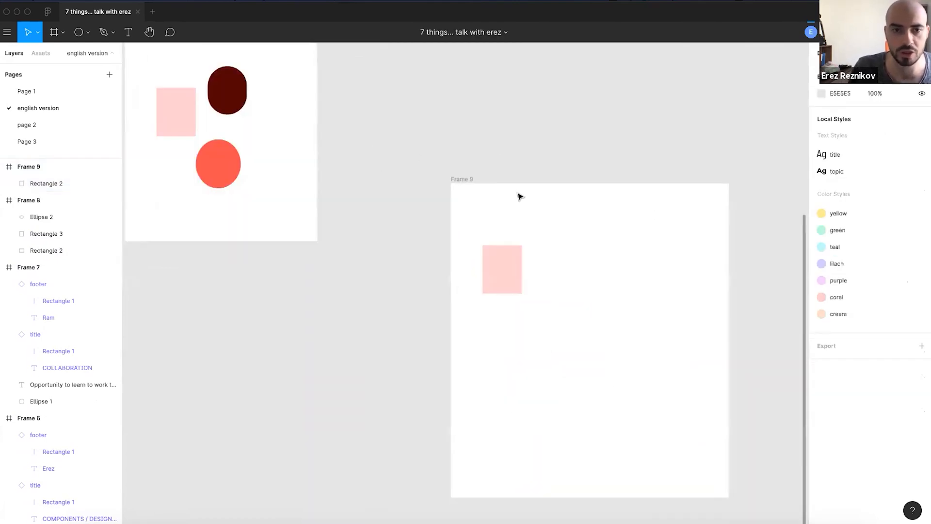
scroll(522, 239, up, 3)
scroll(501, 212, left, 3)
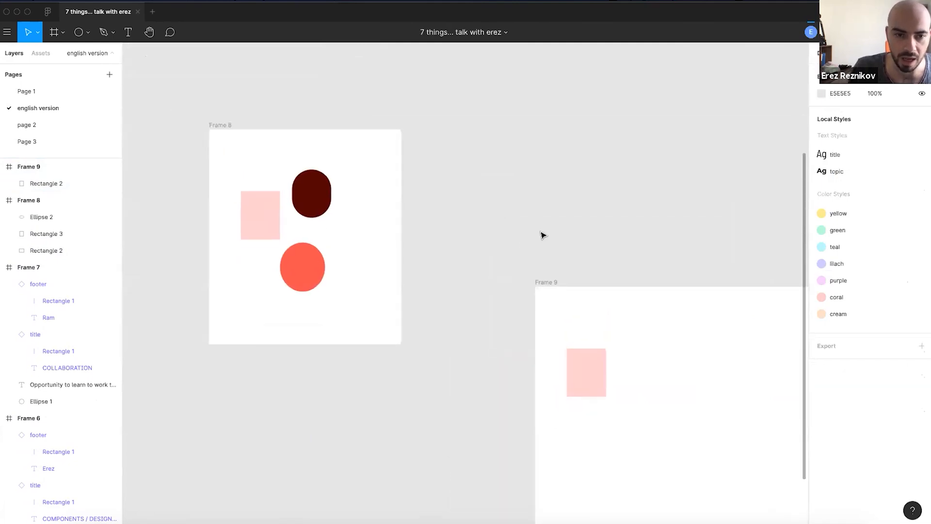
click(581, 363)
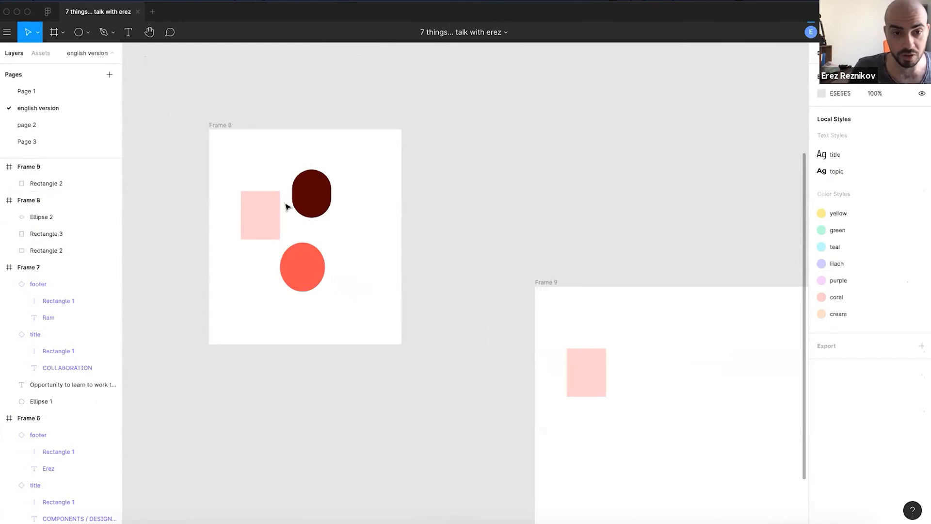
scroll(274, 199, up, 3)
- Group the pink rectangle, dark pill and coral circle in Frame 8 into Group 1
drag(393, 181, 264, 320)
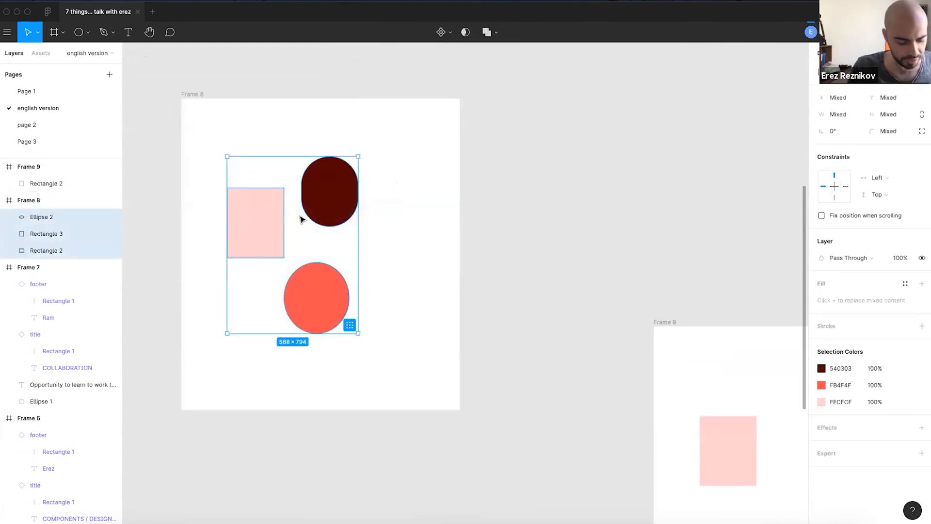
key(super+g)
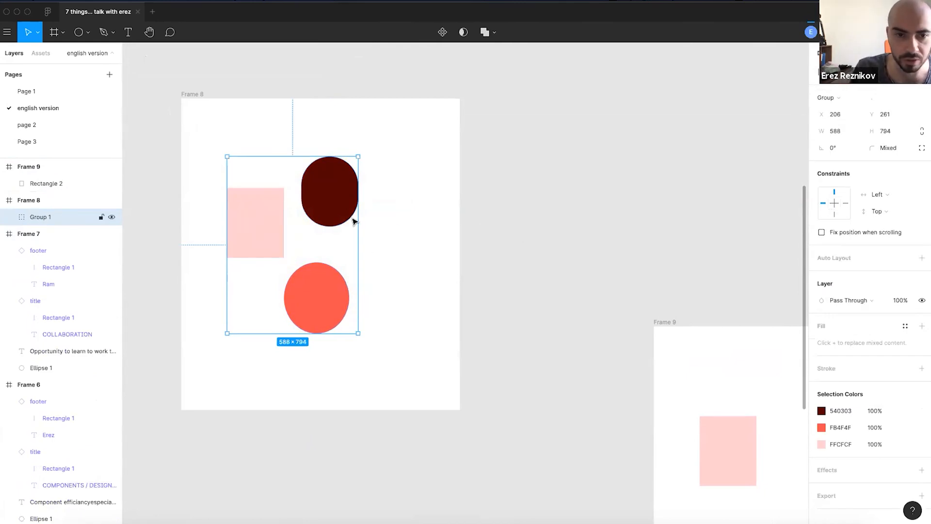
click(397, 236)
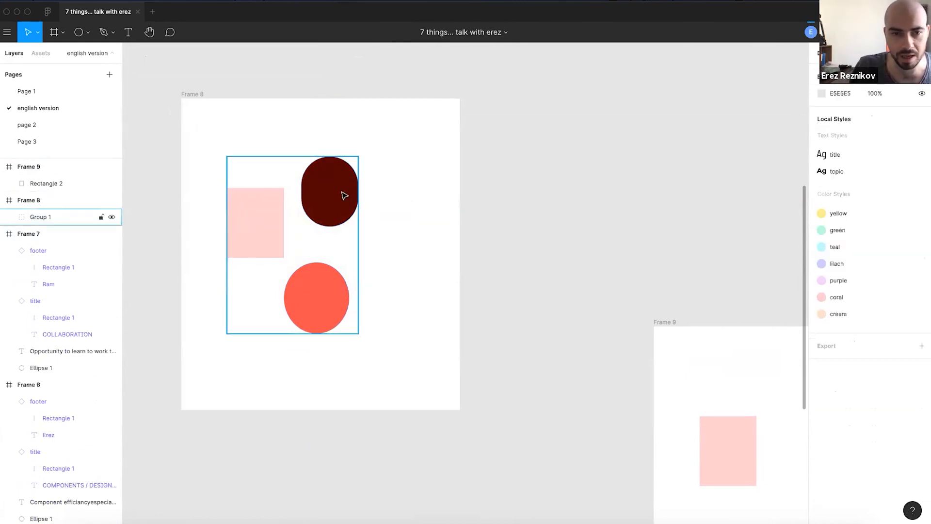
- Select the dark oval inside Group 1, then pick Frame 9 as the paste target
double_click(337, 214)
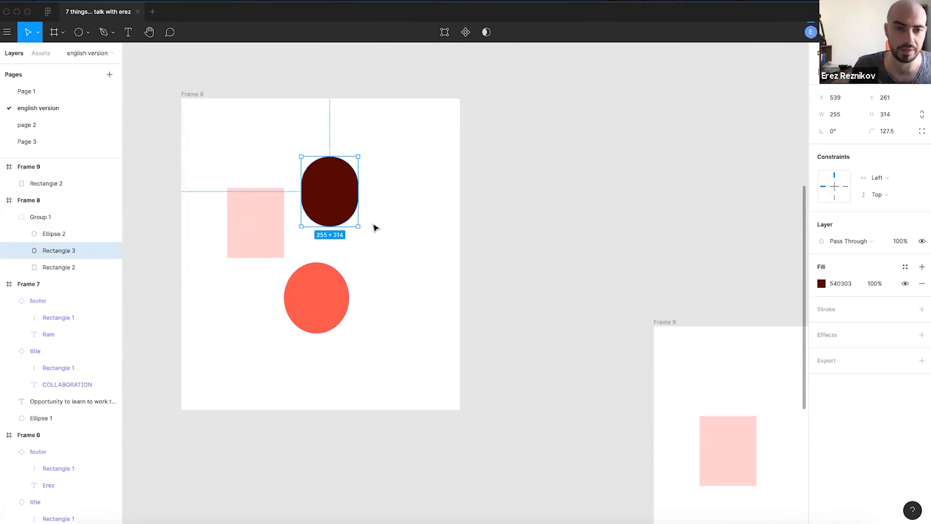
click(506, 335)
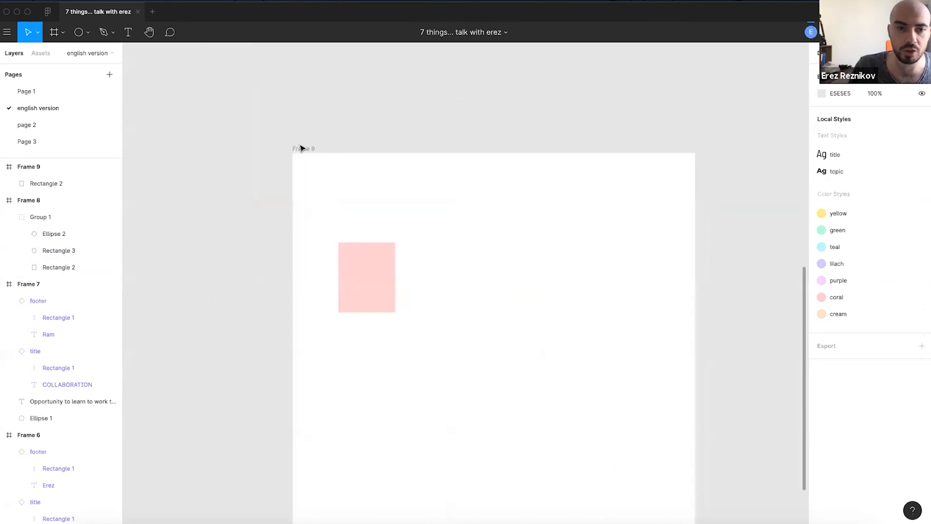
click(300, 148)
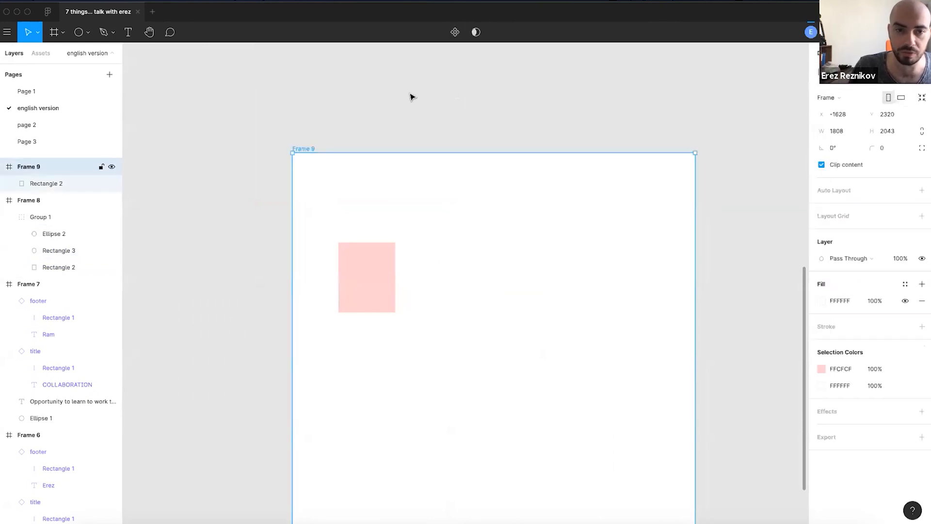
- Paste the dark oval, Rectangle 3, into Frame 9 beside the pink rectangle
key(ctrl+v)
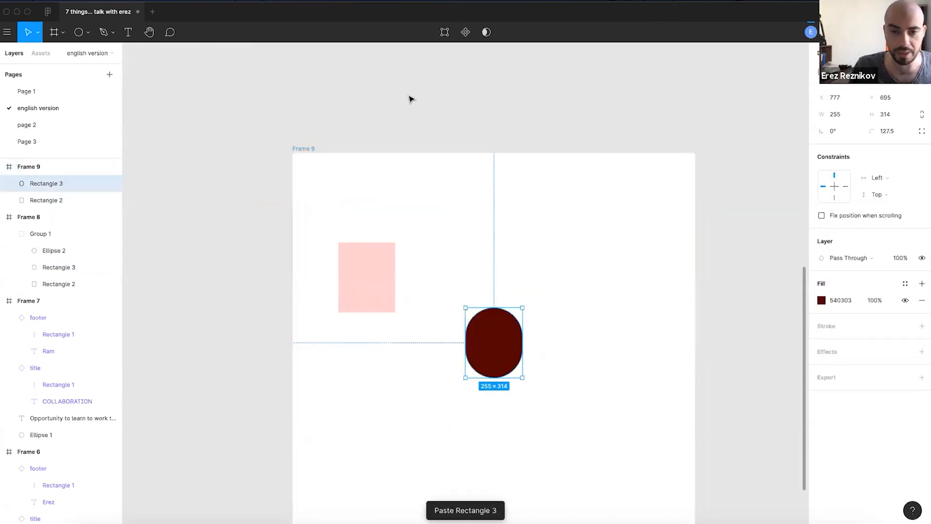
scroll(431, 129, down, 3)
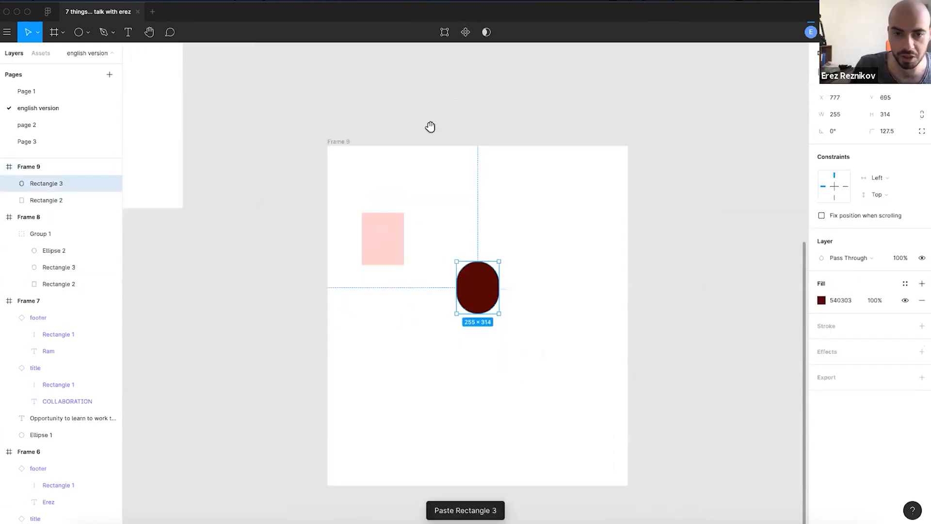
scroll(435, 116, left, 3)
scroll(435, 116, up, 3)
- Pan the canvas to bring Frame 8 fully back into view
key(space)
drag(363, 179, 473, 234)
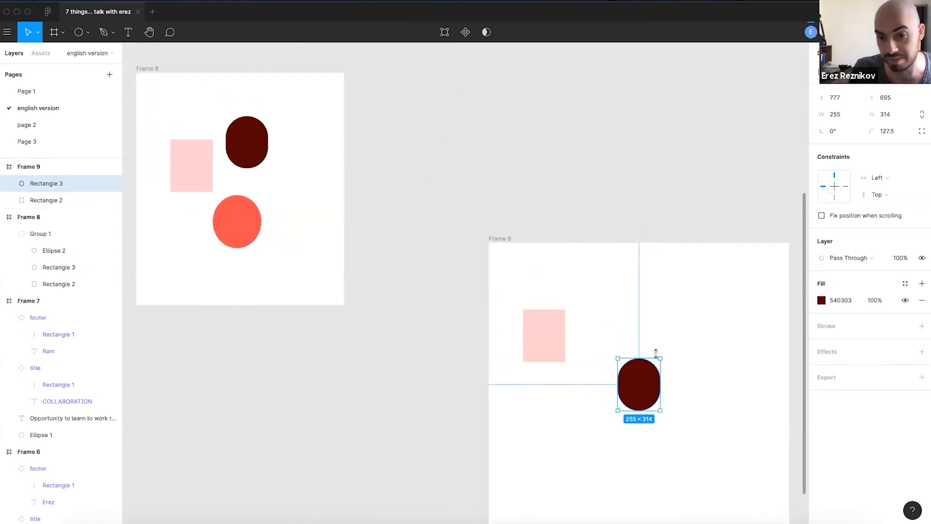
scroll(594, 383, down, 1)
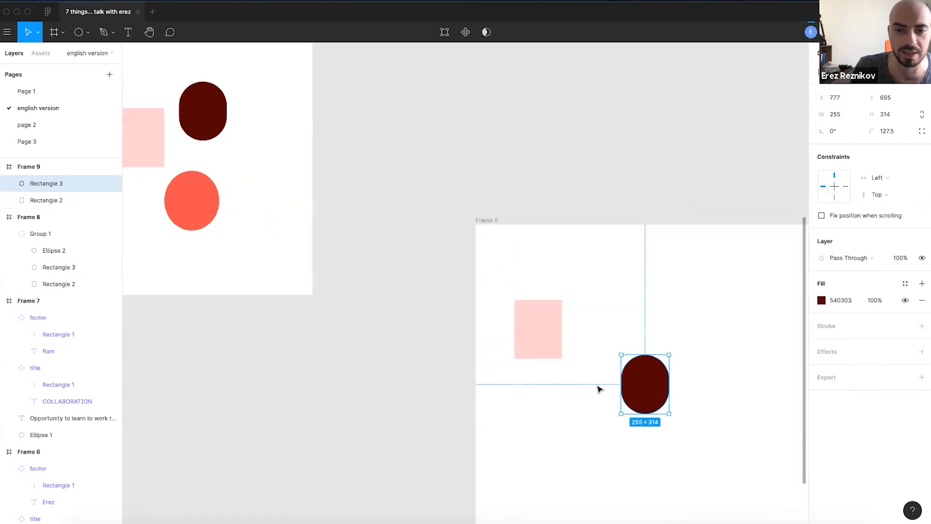
scroll(662, 373, down, 5)
scroll(688, 379, up, 2)
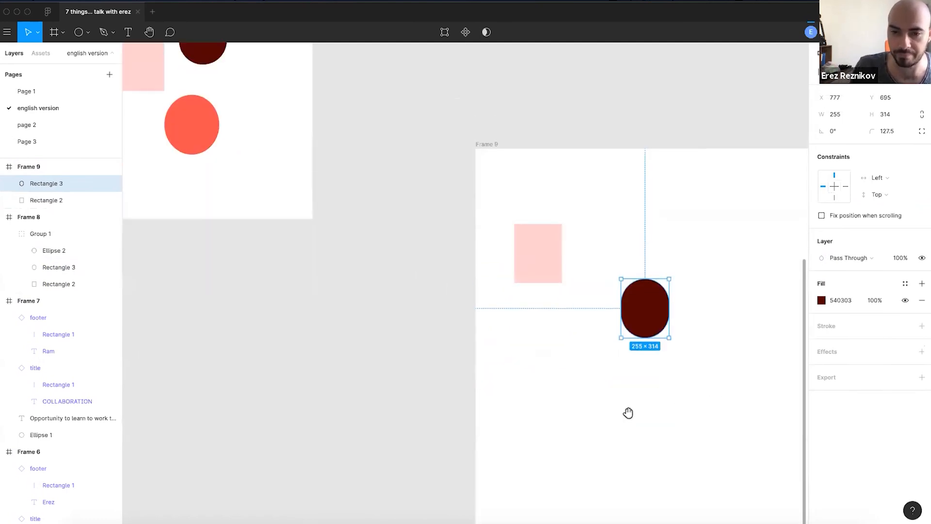
scroll(628, 412, right, 3)
scroll(627, 411, up, 1)
drag(470, 333, 395, 281)
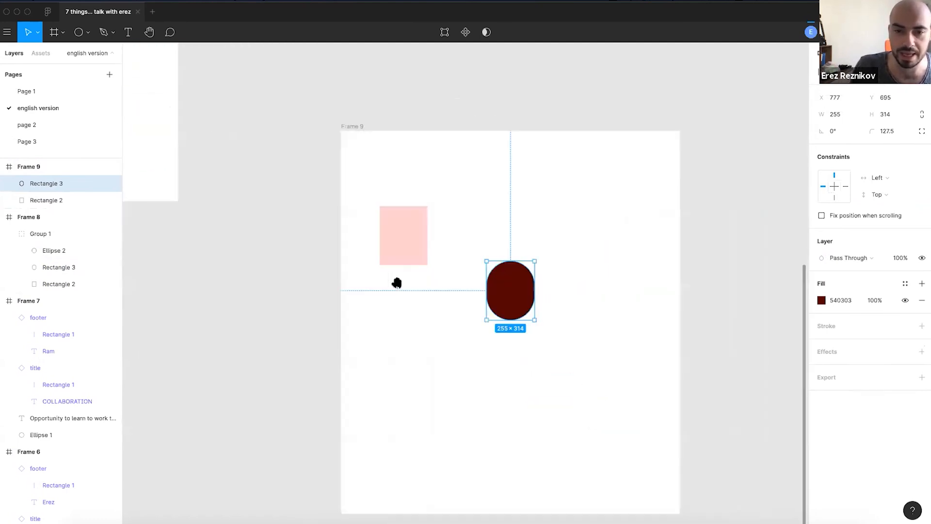
scroll(242, 187, up, 3)
scroll(241, 188, up, 5)
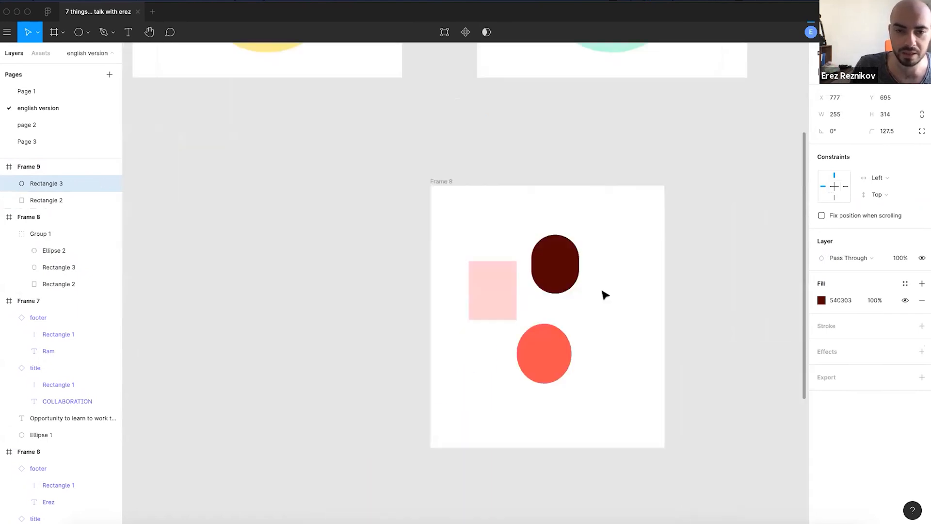
click(557, 271)
click(572, 259)
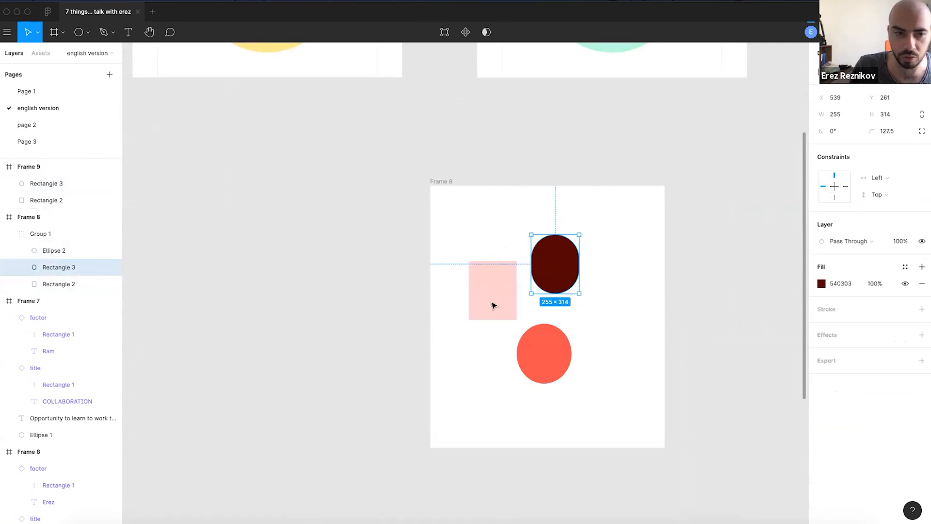
click(53, 234)
scroll(626, 285, up, 5)
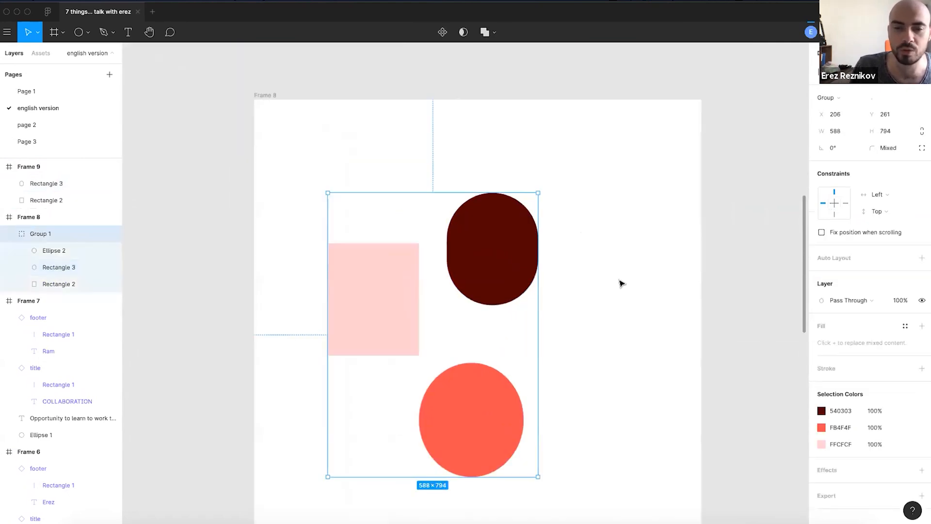
scroll(582, 327, down, 2)
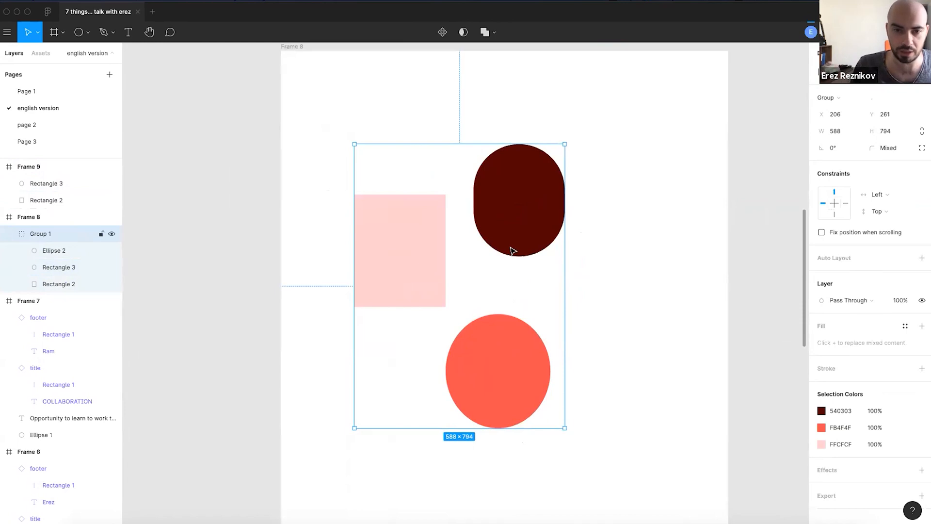
scroll(419, 174, up, 2)
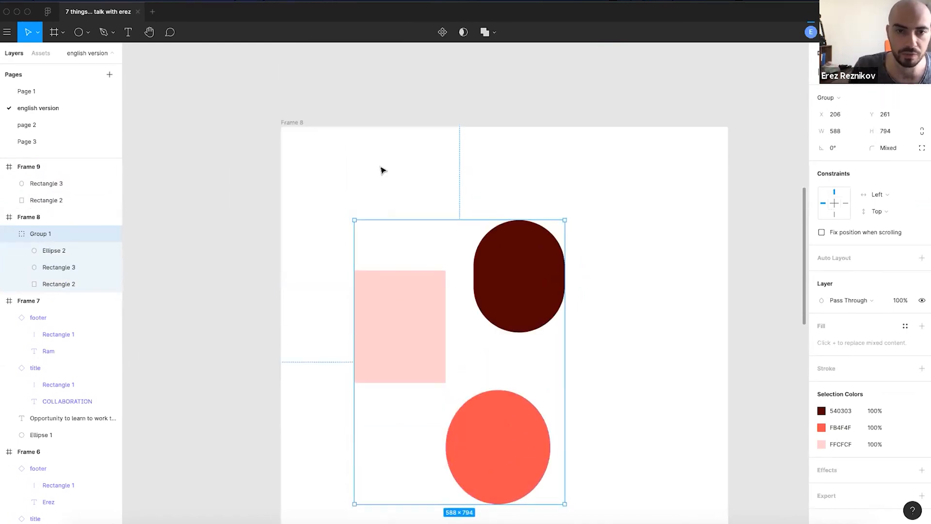
- Lower Frame 8's top edge to shorten the frame slightly
click(297, 127)
click(285, 122)
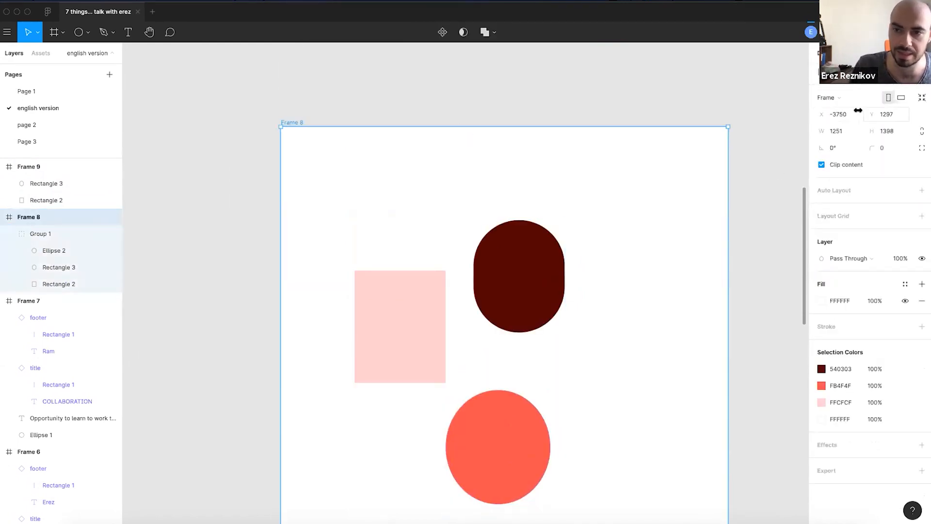
drag(457, 126, 473, 146)
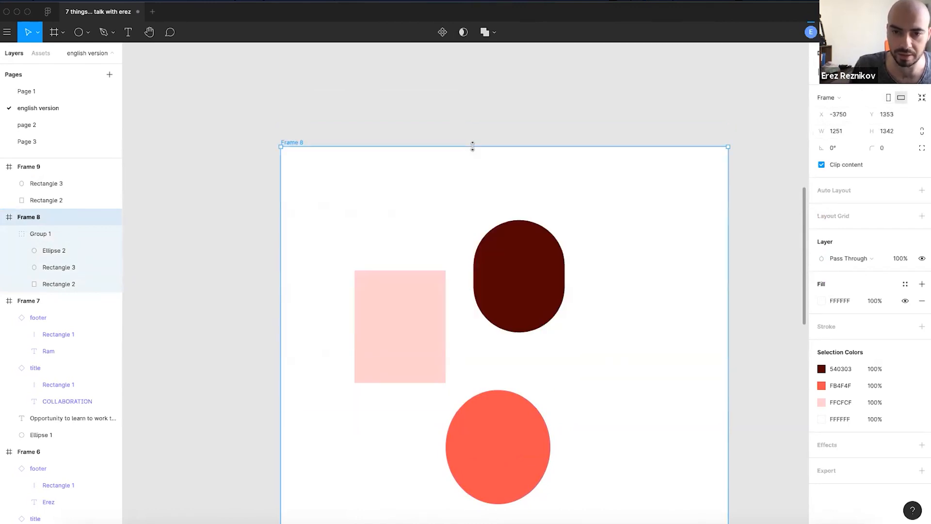
drag(461, 236, 492, 142)
- Move the dark oval within Group 1 up and right to X 754, Y 186
click(502, 250)
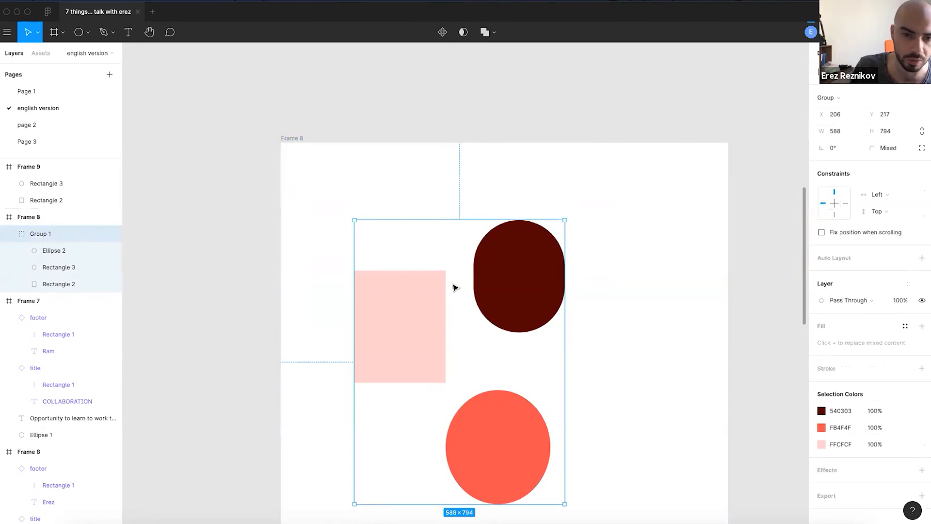
double_click(508, 282)
drag(509, 309, 584, 257)
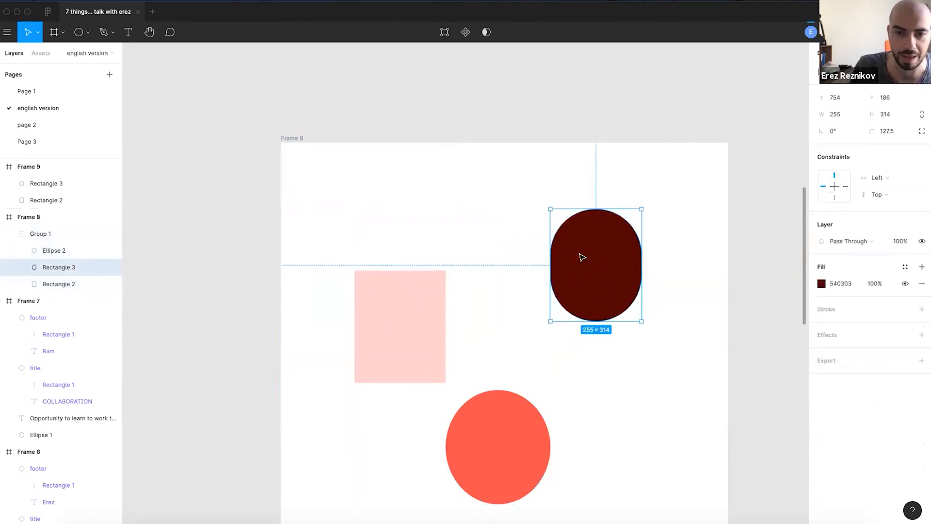
- Drag Group 1 to a new spot inside Frame 8
click(511, 202)
click(599, 239)
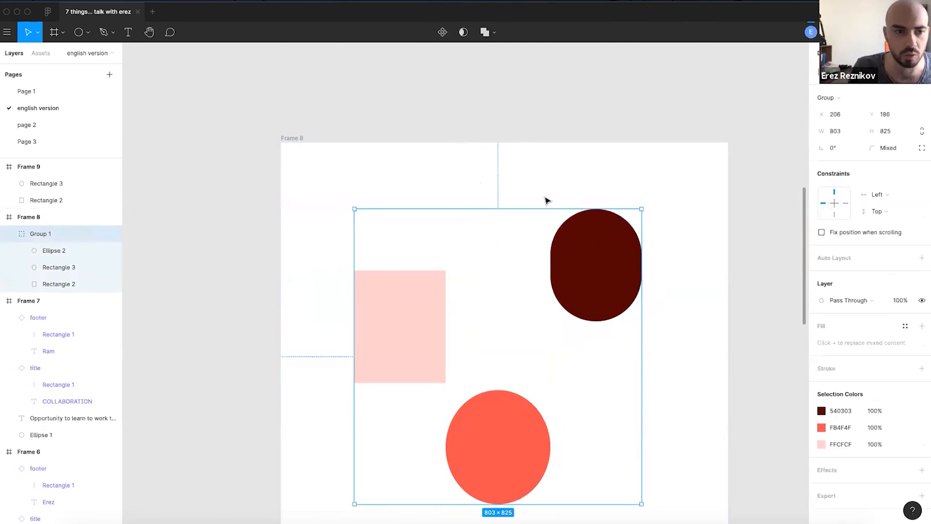
scroll(544, 198, down, 3)
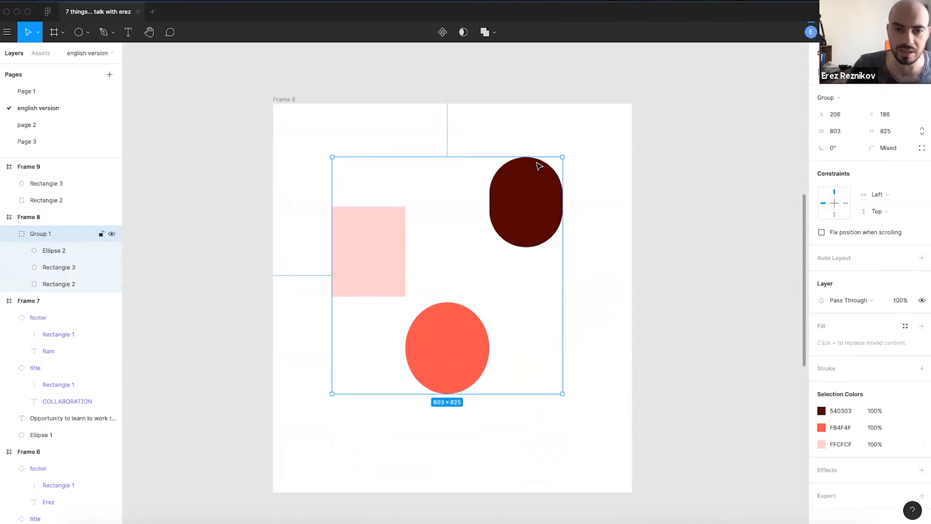
drag(555, 281, 558, 196)
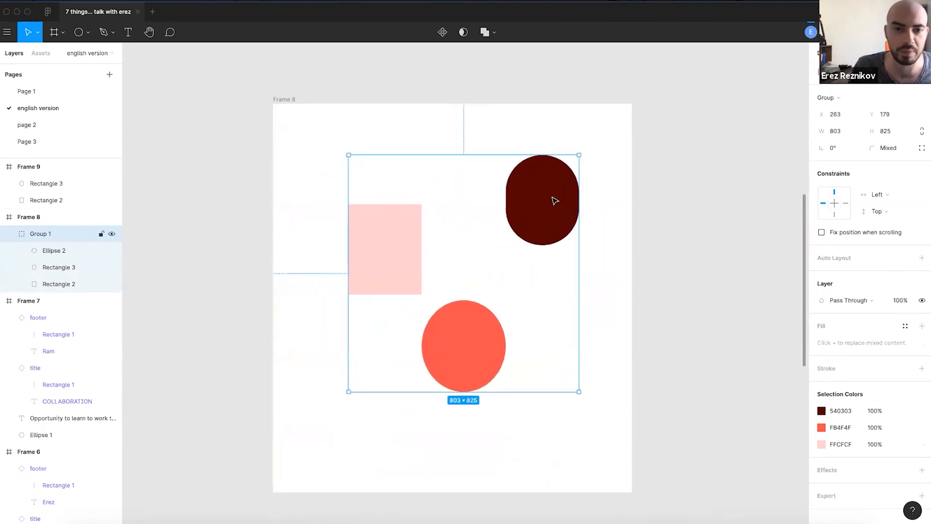
key(super+z)
- Try shrinking Group 1 from its top-right corner and undo, keeping it 803×825 at X 247, Y 236
drag(483, 253, 555, 197)
key(super+z)
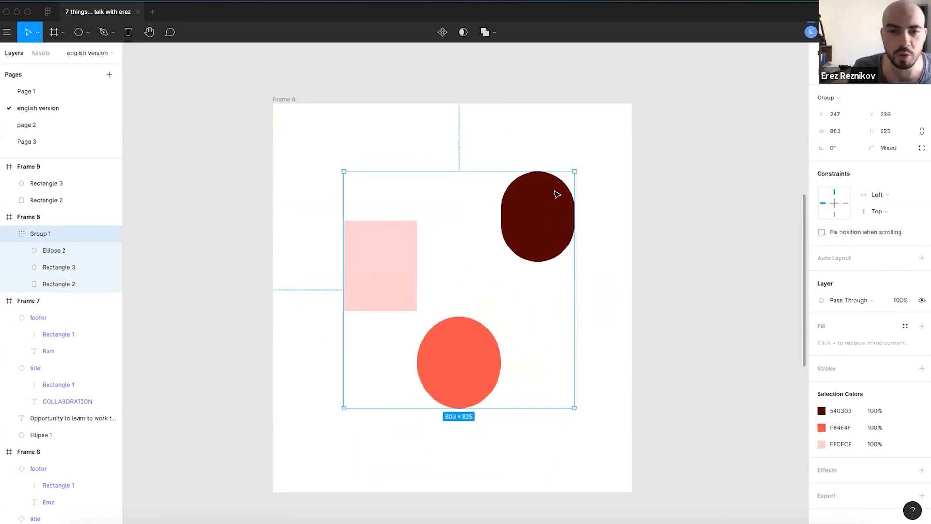
click(557, 153)
click(544, 214)
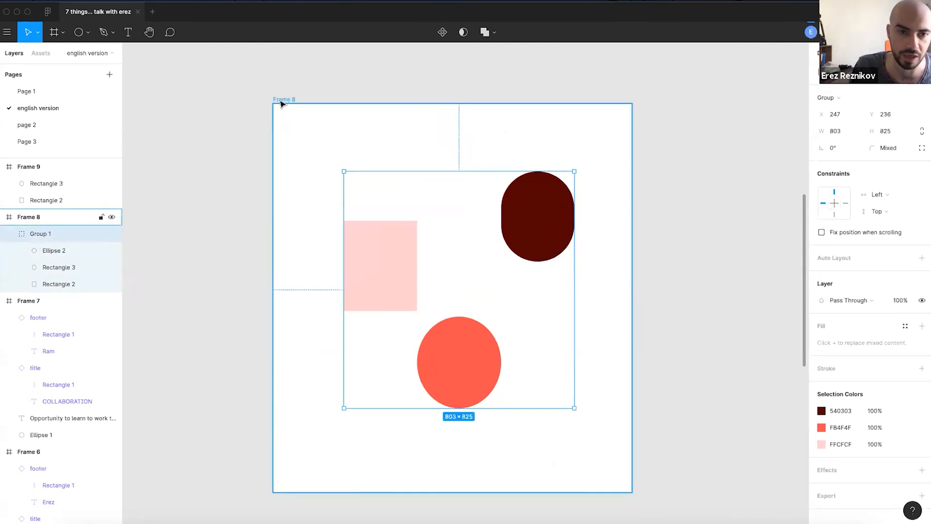
scroll(343, 171, up, 5)
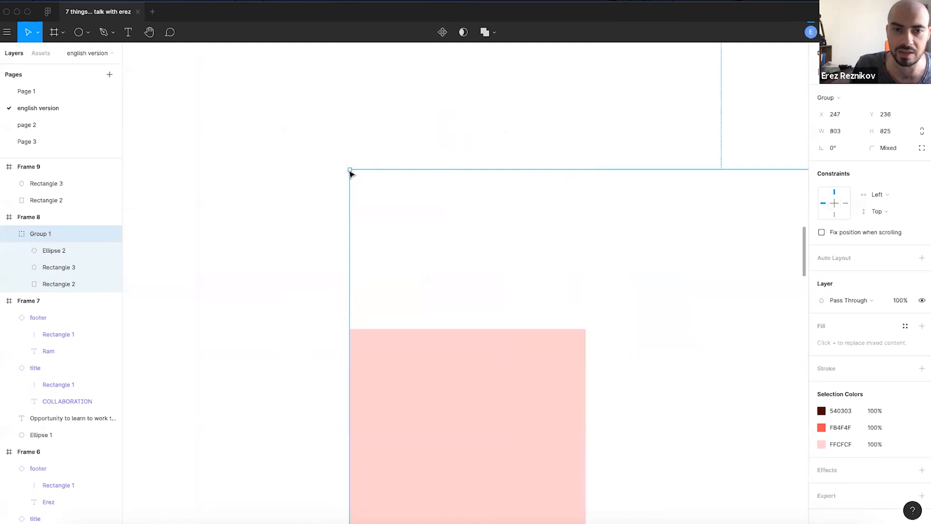
scroll(347, 172, down, 5)
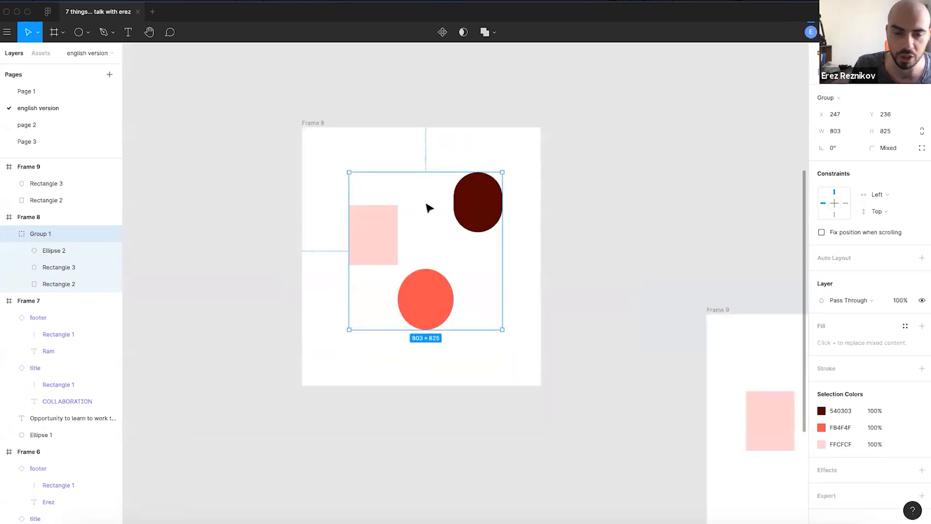
- Bring Frame 9 into view and delete the two old shapes inside it
scroll(492, 222, up, 2)
double_click(506, 220)
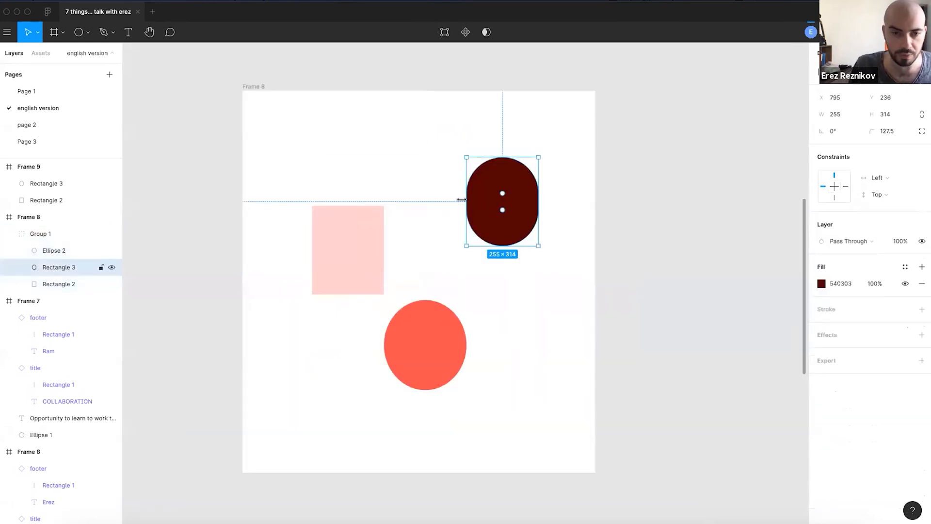
click(355, 147)
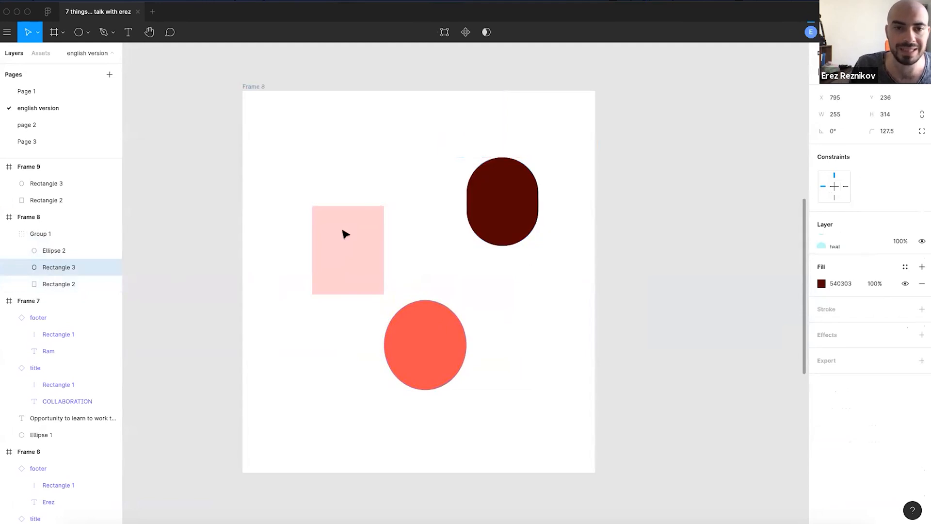
click(465, 196)
drag(659, 385, 243, 215)
scroll(550, 263, down, 3)
drag(654, 271, 515, 389)
key(Delete)
- Paste the copied dark pill, Rectangle 3, into the empty Frame 9
click(497, 225)
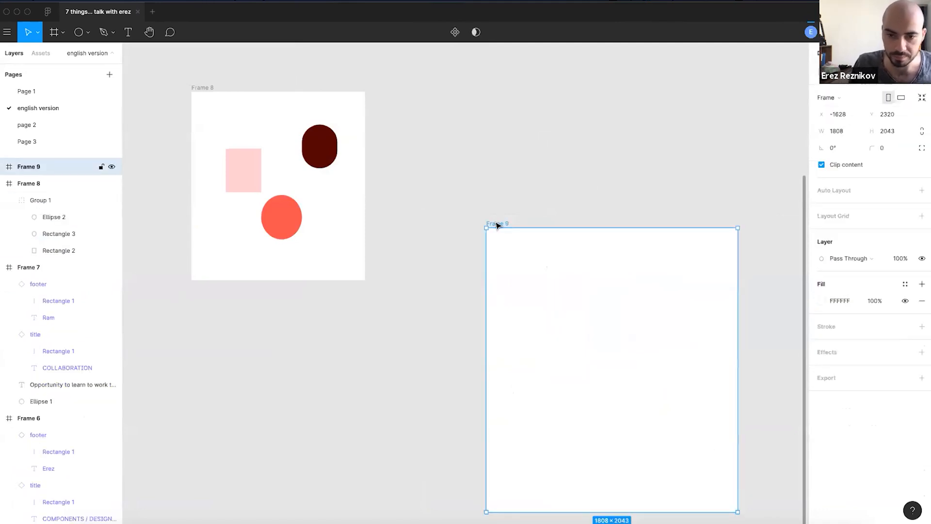
key(ctrl+v)
scroll(702, 410, up, 2)
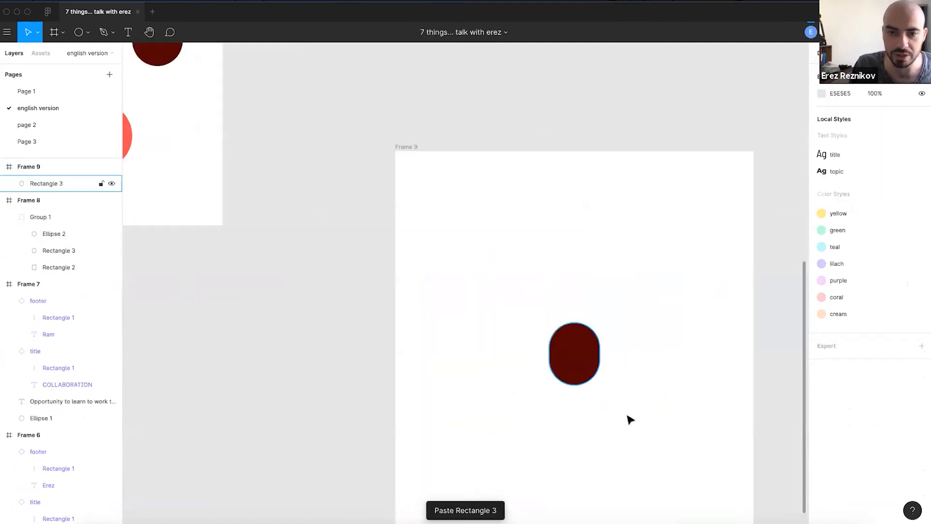
click(610, 382)
- Bring Frame 8 back to centre and select the dark pill inside Group 1
scroll(610, 383, up, 2)
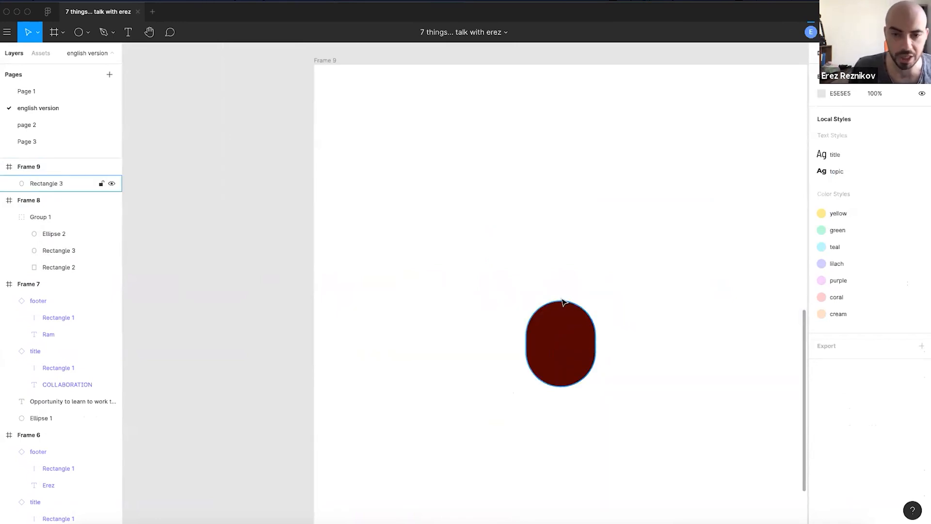
scroll(561, 304, down, 2)
scroll(453, 266, down, 1)
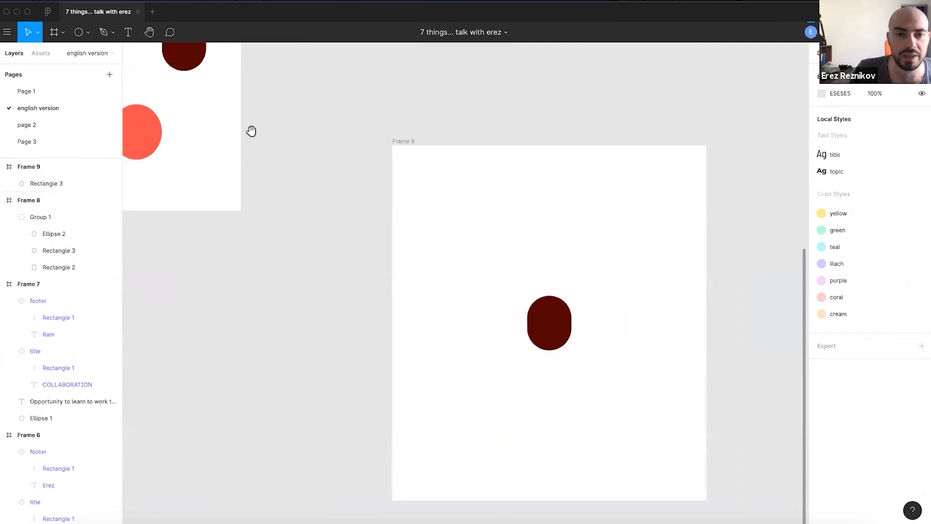
drag(251, 131, 540, 318)
double_click(490, 252)
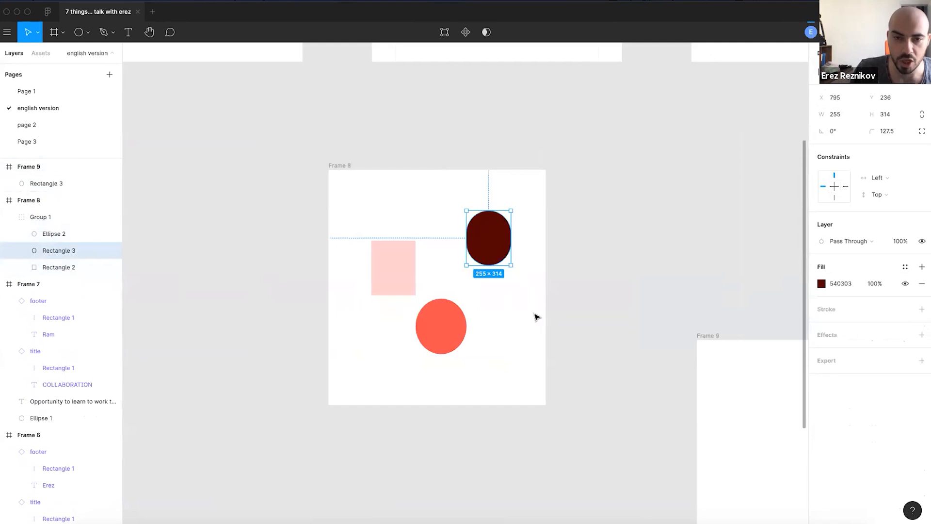
click(575, 361)
scroll(509, 343, down, 2)
click(433, 204)
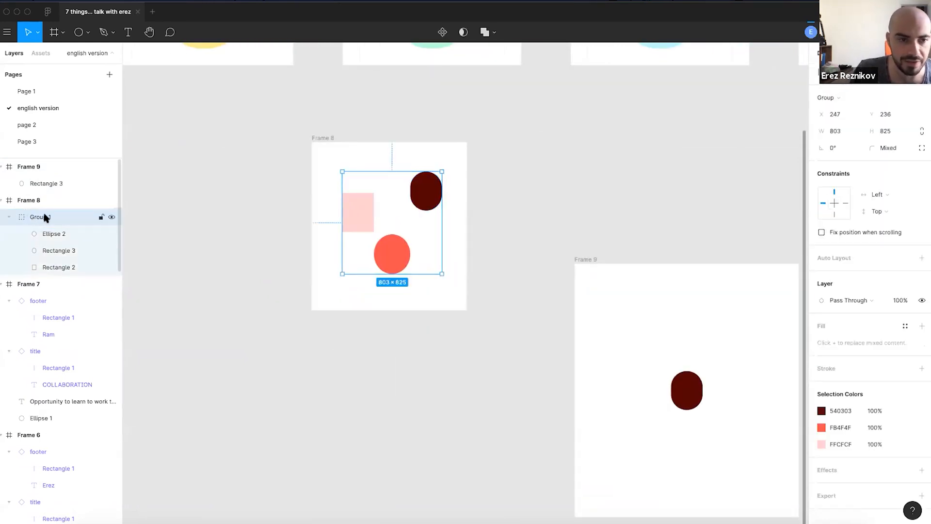
click(475, 210)
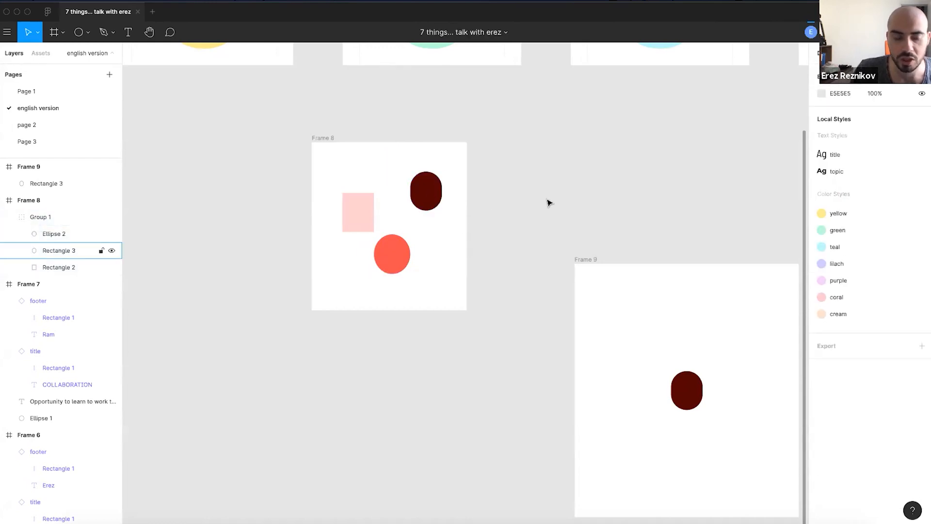
double_click(423, 203)
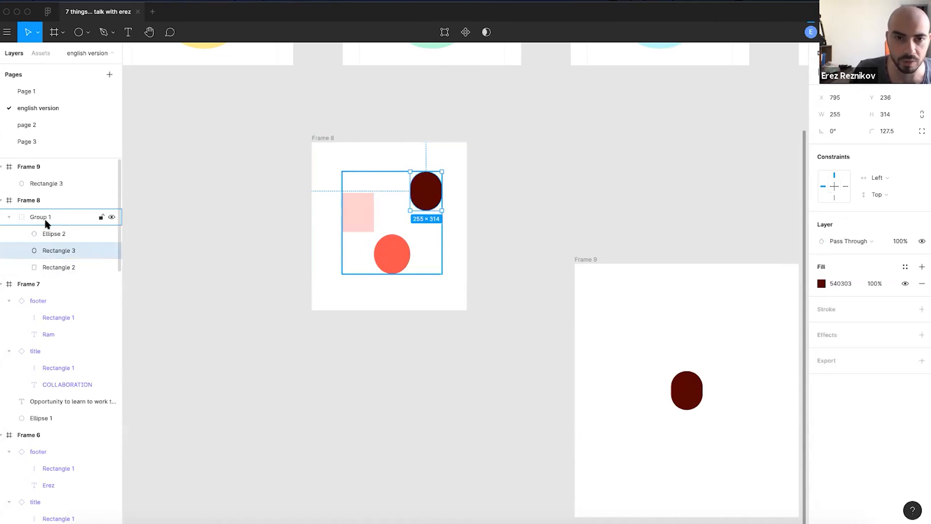
click(415, 240)
click(418, 204)
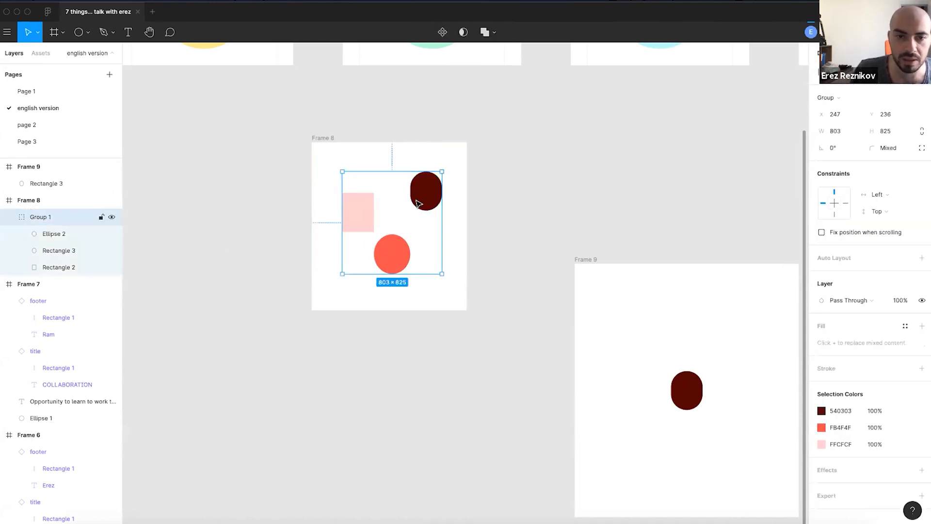
double_click(418, 204)
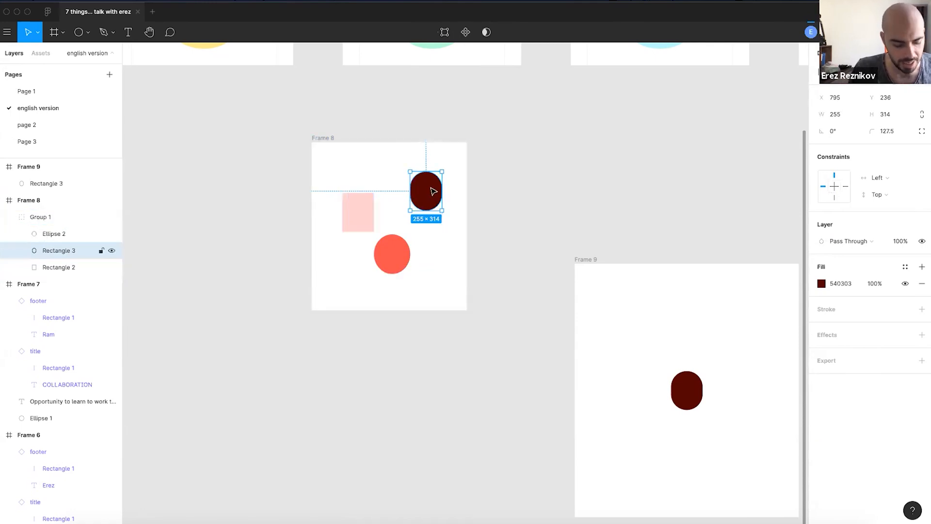
click(641, 238)
drag(623, 245, 541, 230)
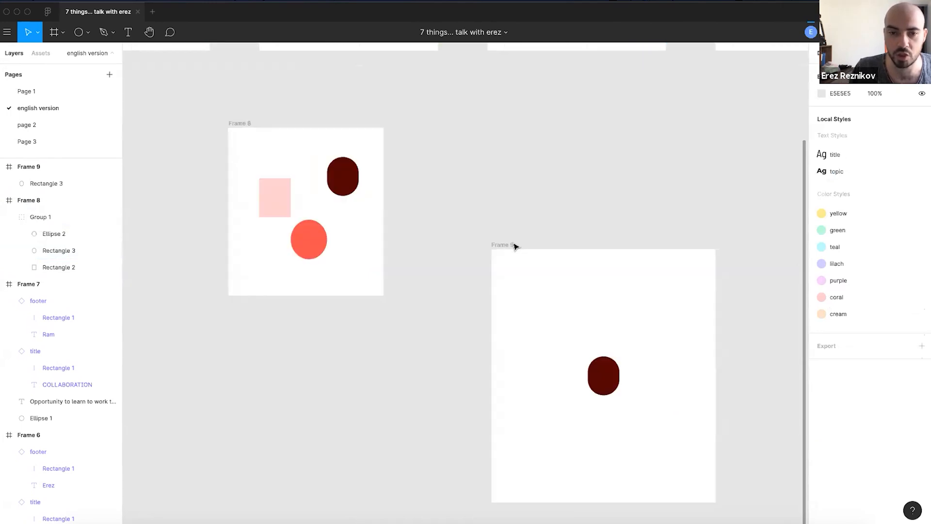
- Cut the dark pill, Rectangle 3, from Frame 9 and paste it back in
click(511, 245)
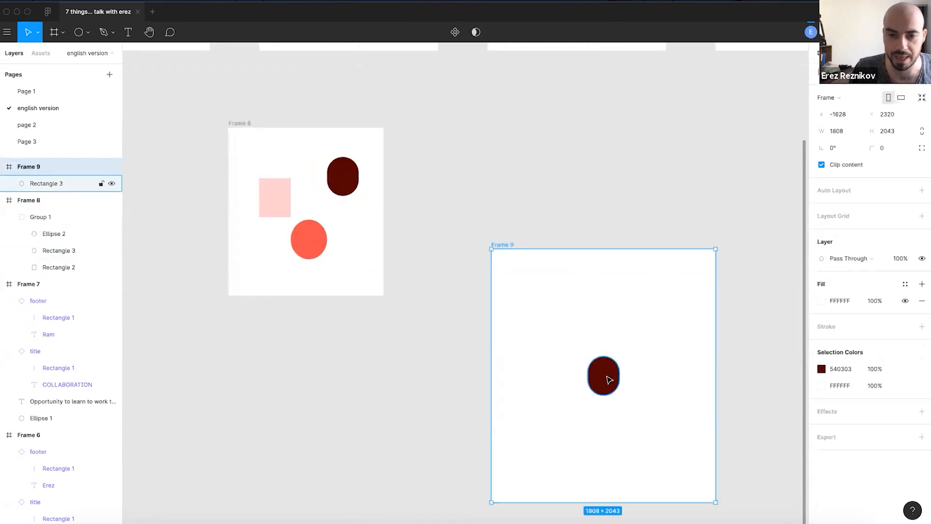
click(609, 379)
key(super+x)
click(505, 247)
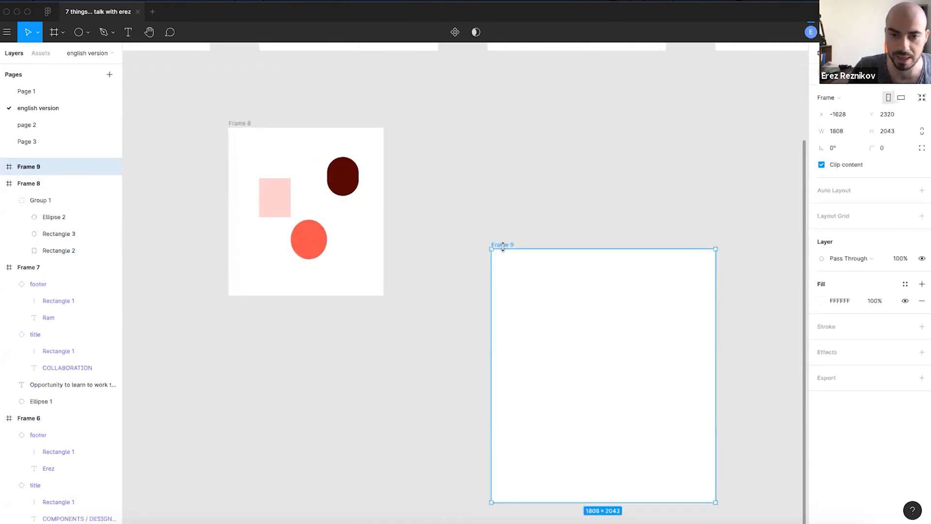
key(super+v)
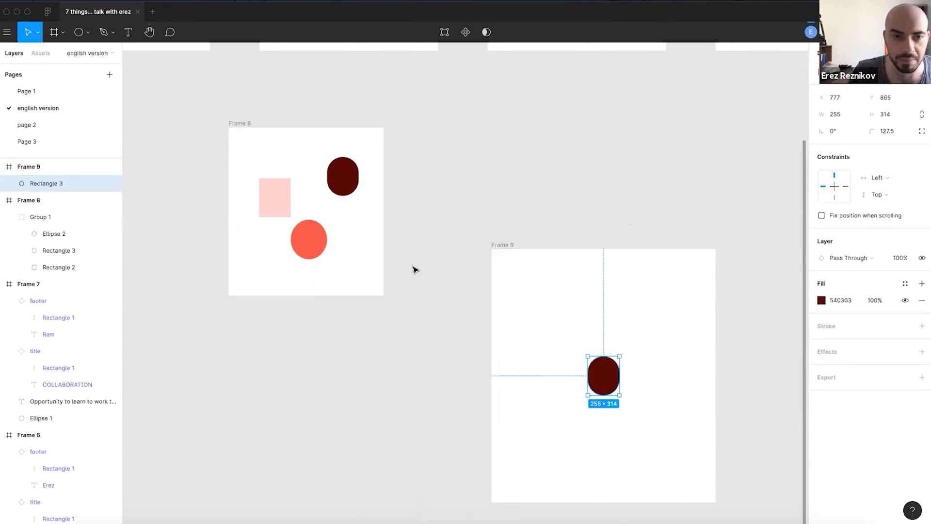
- Delete the pasted dark-red pill from Frame 9
click(335, 185)
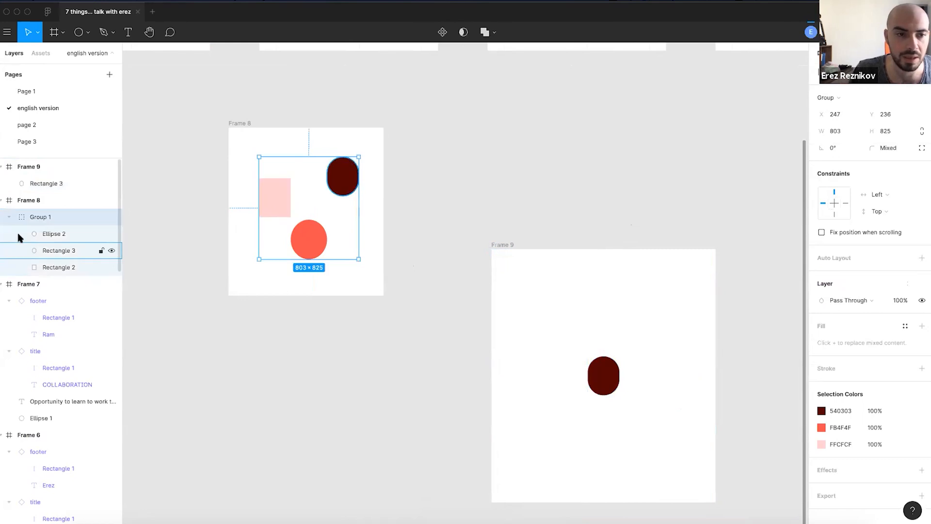
click(51, 233)
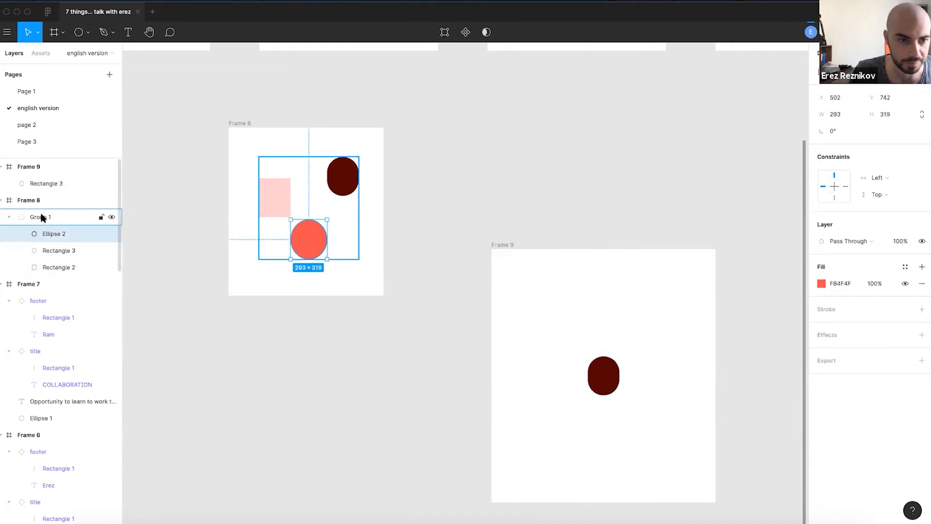
click(603, 383)
key(Delete)
click(465, 251)
scroll(480, 274, up, 4)
scroll(481, 274, left, 4)
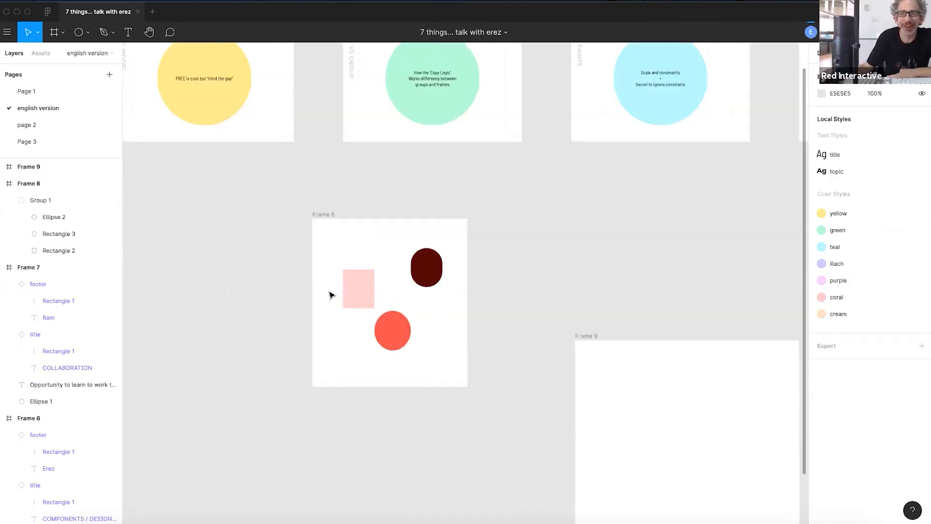
scroll(330, 293, up, 3)
scroll(370, 299, down, 3)
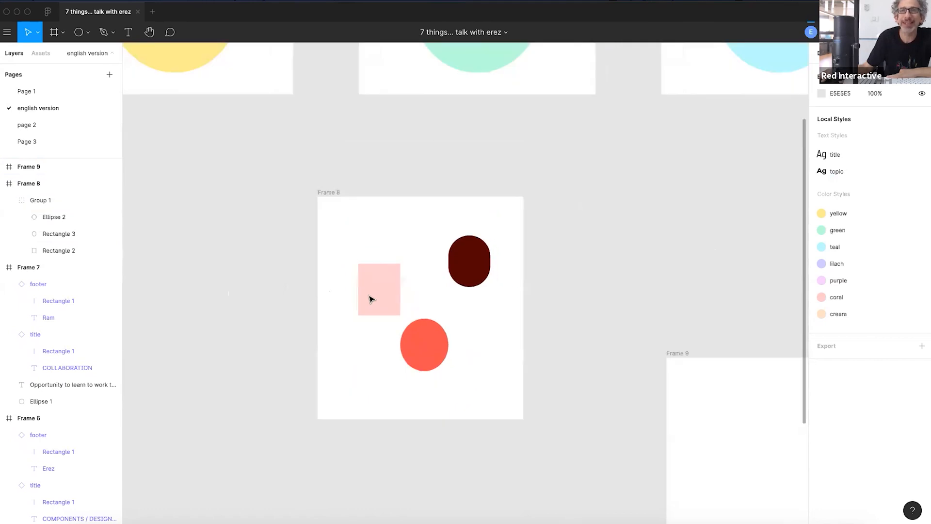
scroll(461, 370, down, 1)
scroll(462, 370, right, 2)
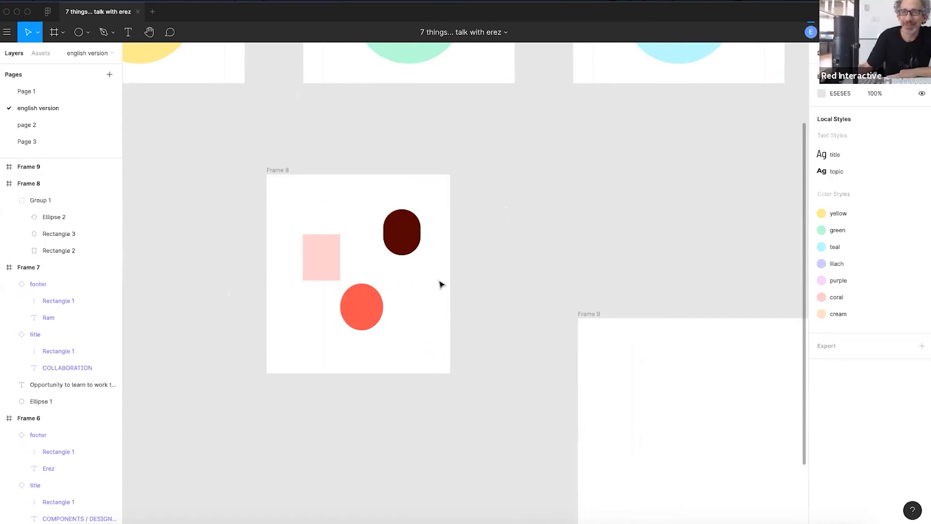
double_click(408, 232)
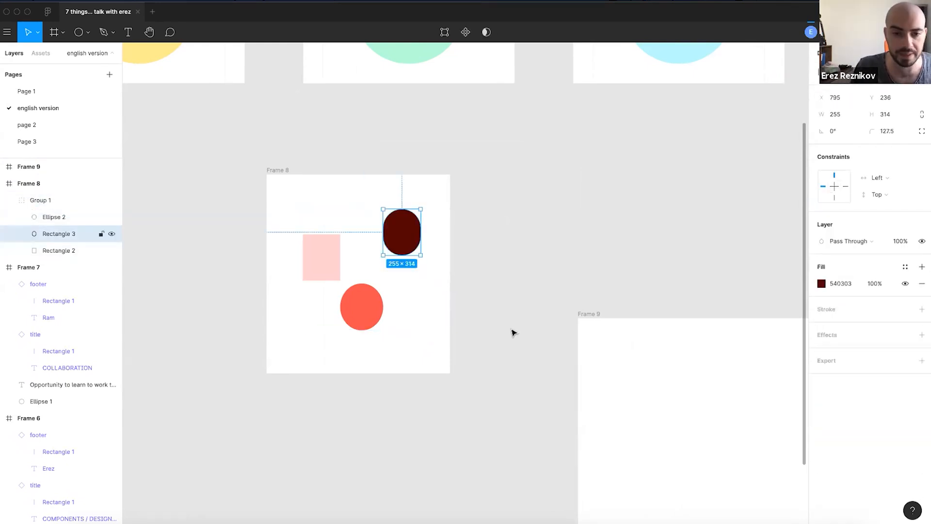
- Paste a copy of the 255×314 dark pill into Frame 9
click(589, 314)
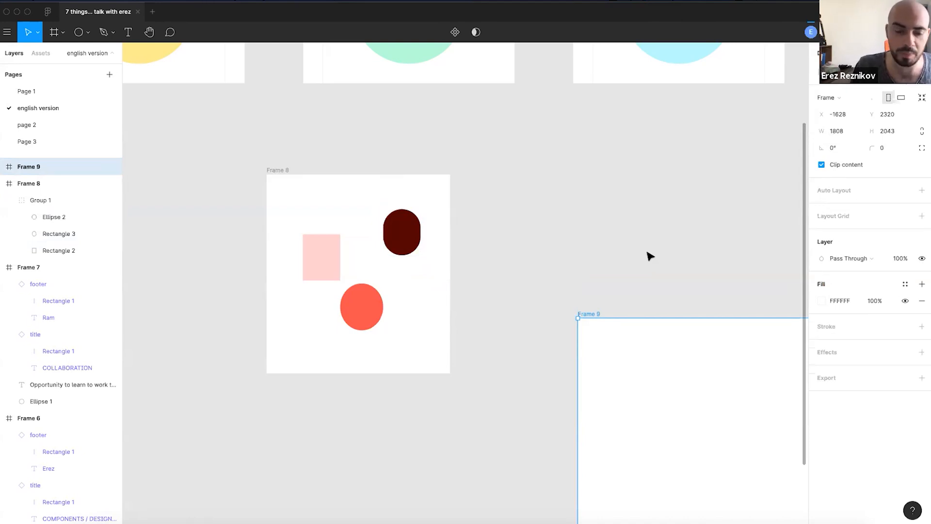
click(649, 290)
scroll(533, 242, down, 3)
scroll(534, 243, right, 4)
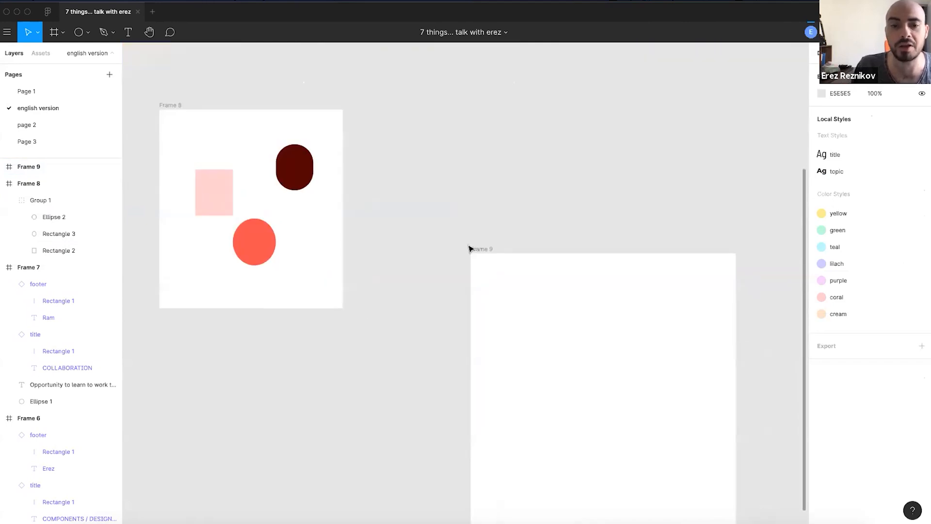
click(480, 249)
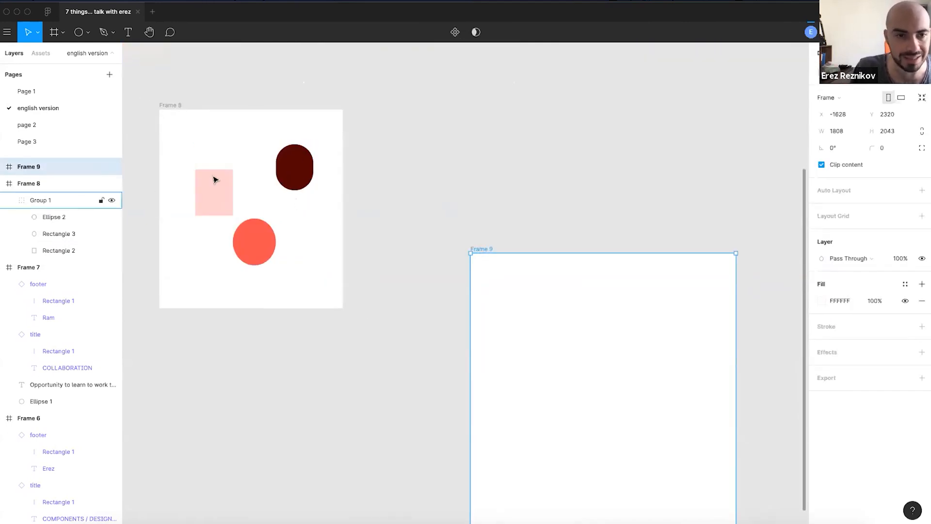
click(482, 243)
click(482, 248)
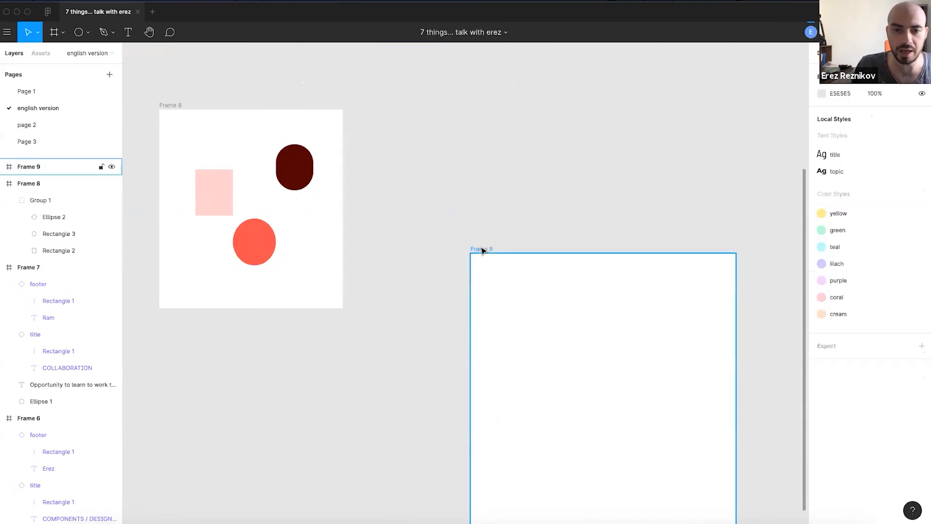
key(ctrl+v)
- Move the pasted pill to Frame 9's upper right
click(540, 177)
drag(598, 395, 667, 327)
click(622, 192)
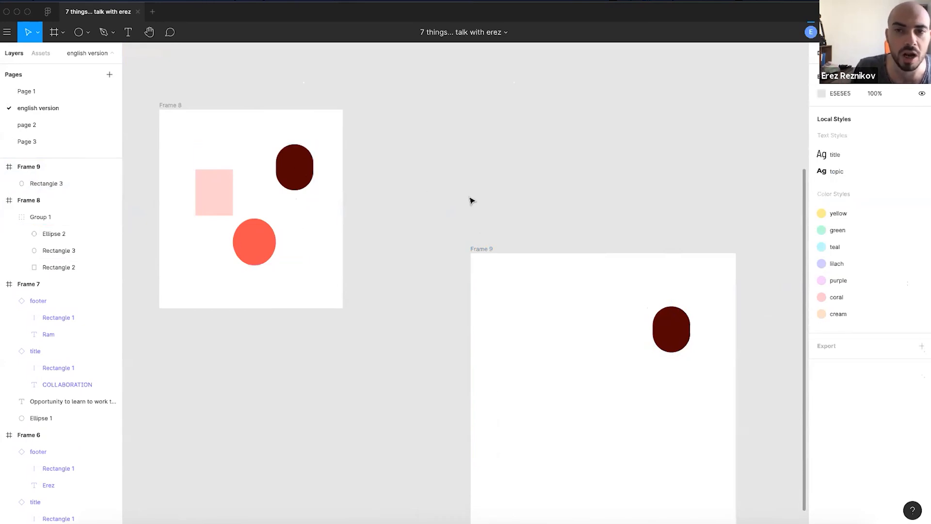
drag(393, 177, 507, 222)
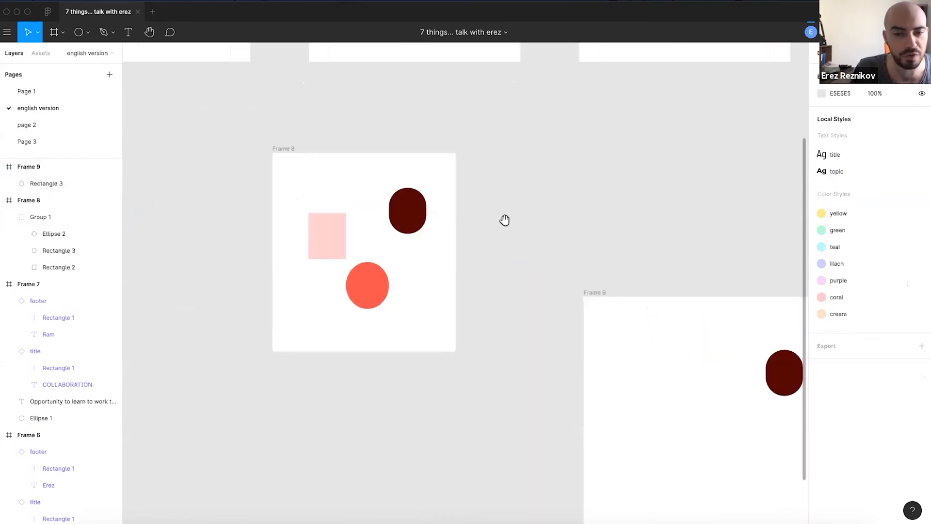
- Inspect Group 1's shapes and Frame 8's properties
scroll(539, 244, right, 2)
click(382, 224)
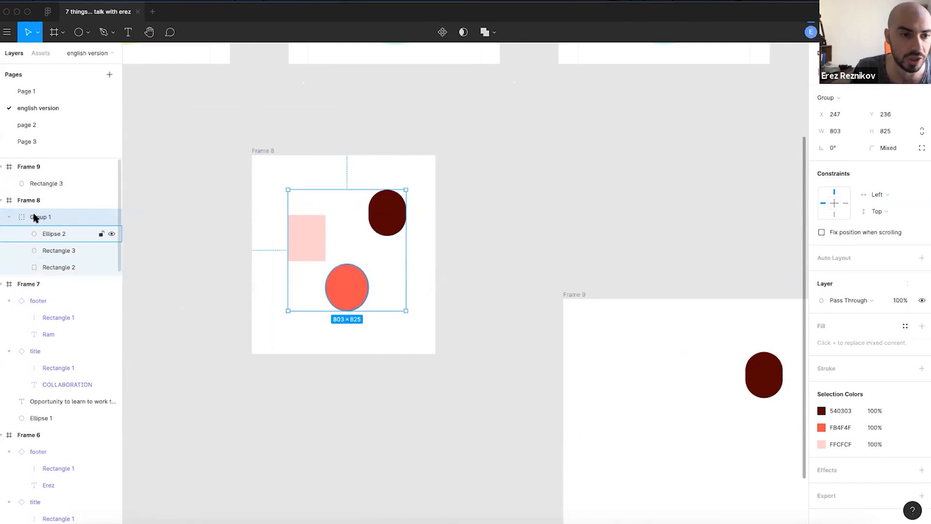
click(56, 236)
click(490, 262)
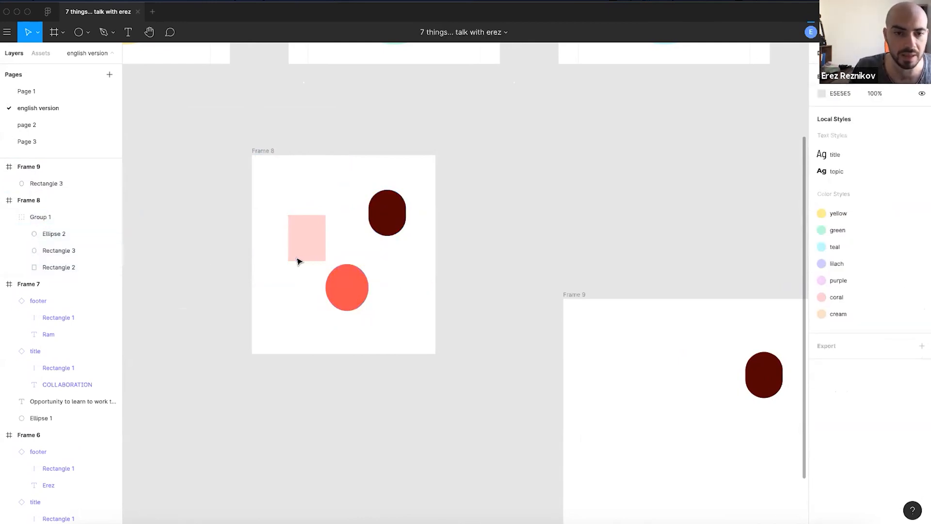
click(298, 261)
scroll(300, 260, up, 5)
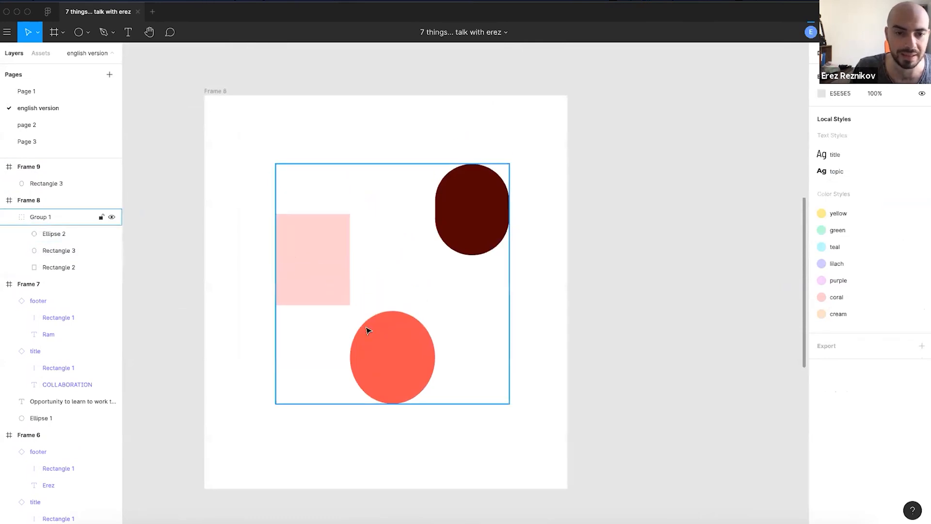
super+click(382, 351)
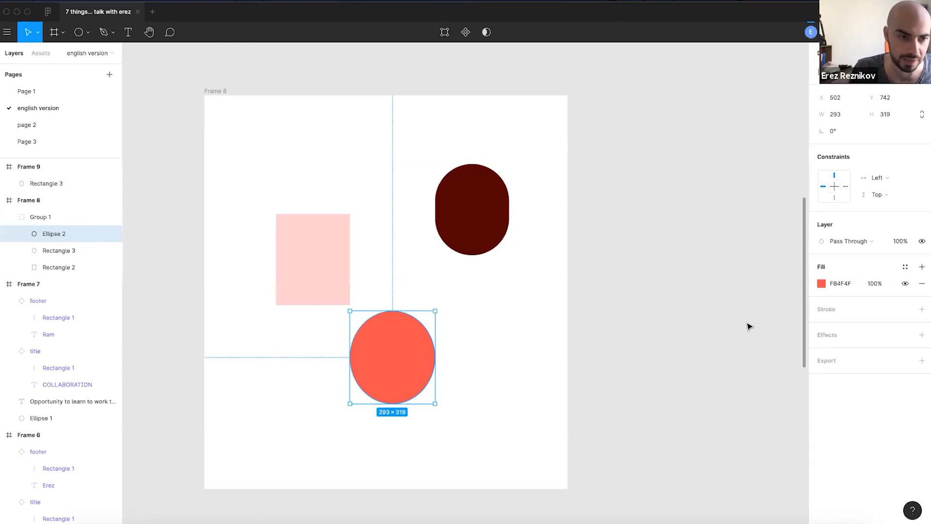
click(28, 206)
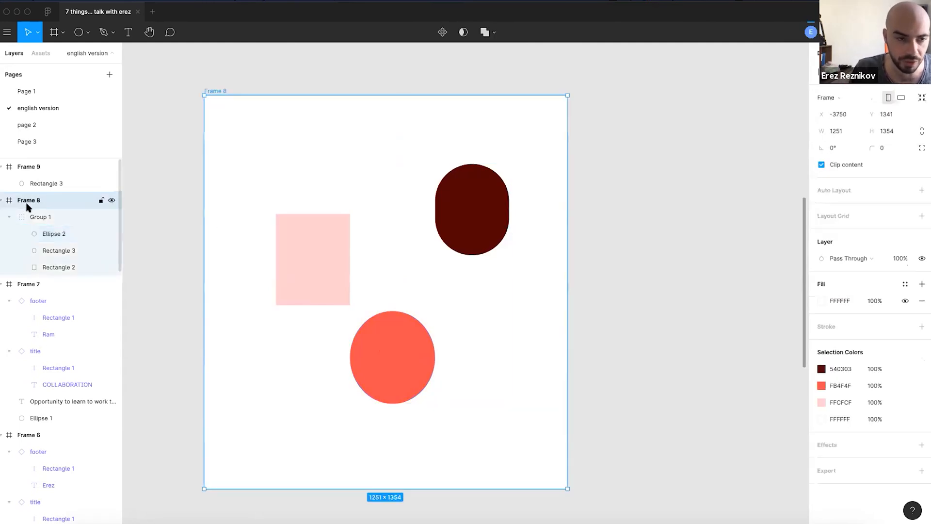
click(392, 344)
scroll(420, 260, down, 3)
scroll(582, 261, left, 1)
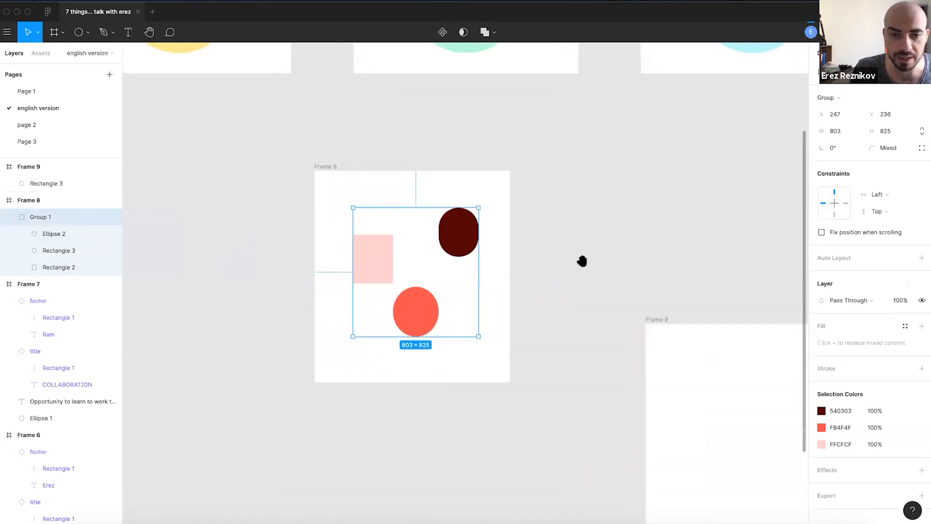
scroll(582, 261, left, 2)
click(390, 164)
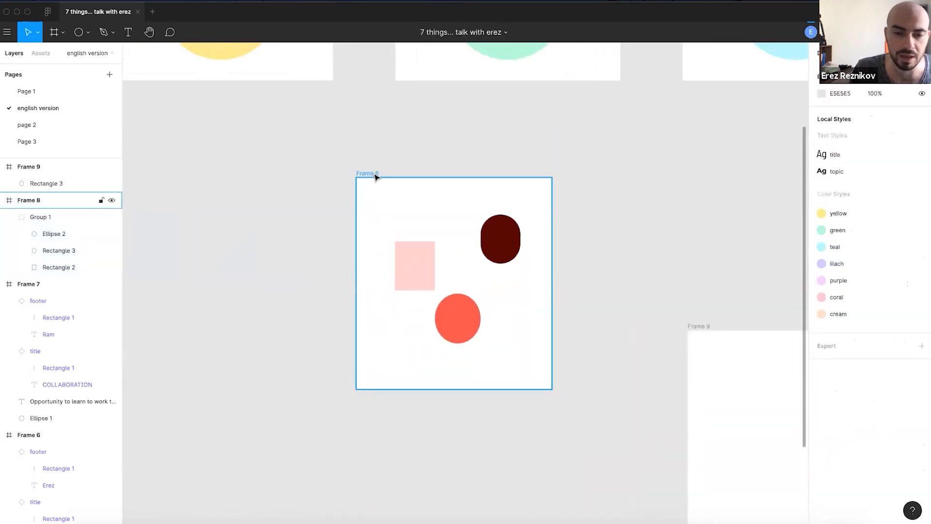
- Draw Frame 10 (1731×1348) below Frame 8 with the Frame tool
scroll(364, 238, down, 5)
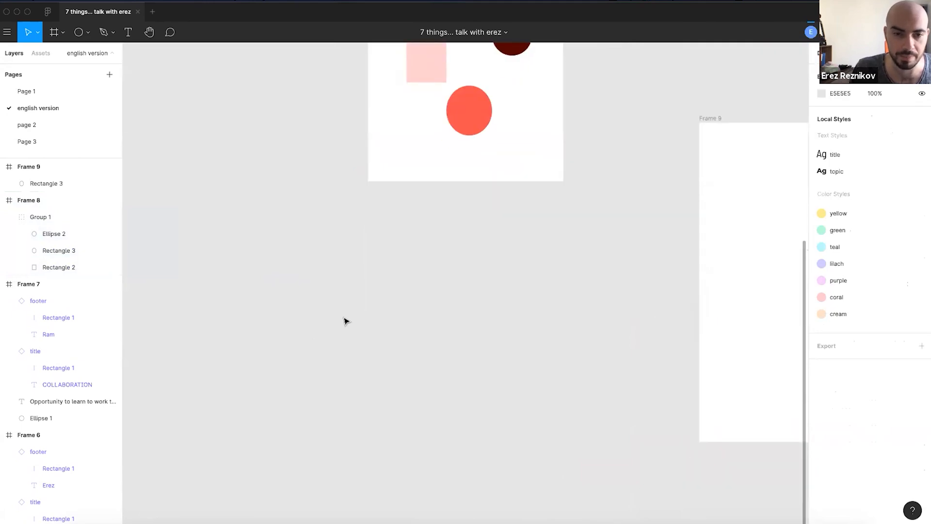
scroll(339, 243, up, 4)
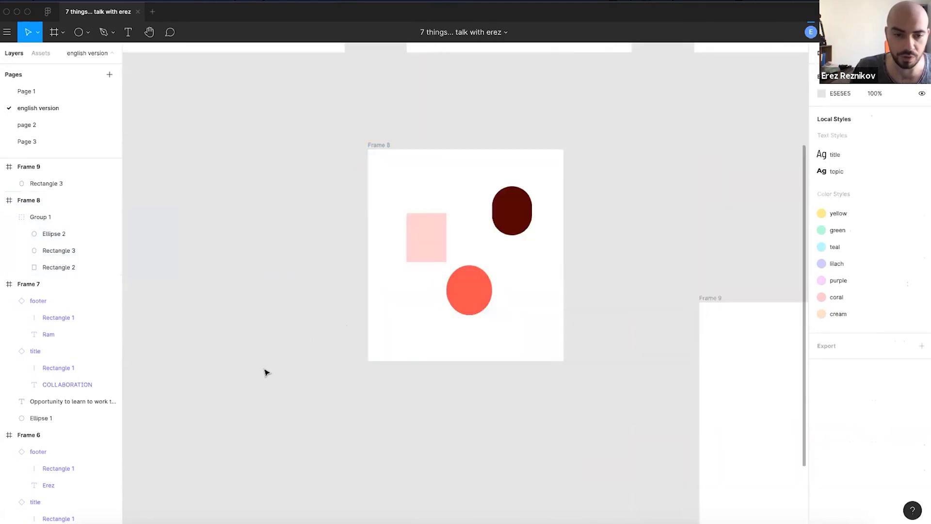
scroll(266, 372, down, 4)
key(f)
mouse_move(210, 272)
mouse_down()
mouse_move(475, 438)
mouse_move(481, 486)
mouse_up()
- Enlarge Frame 10 to 2253×2561 and nest Frame 8 inside it
scroll(348, 256, up, 1)
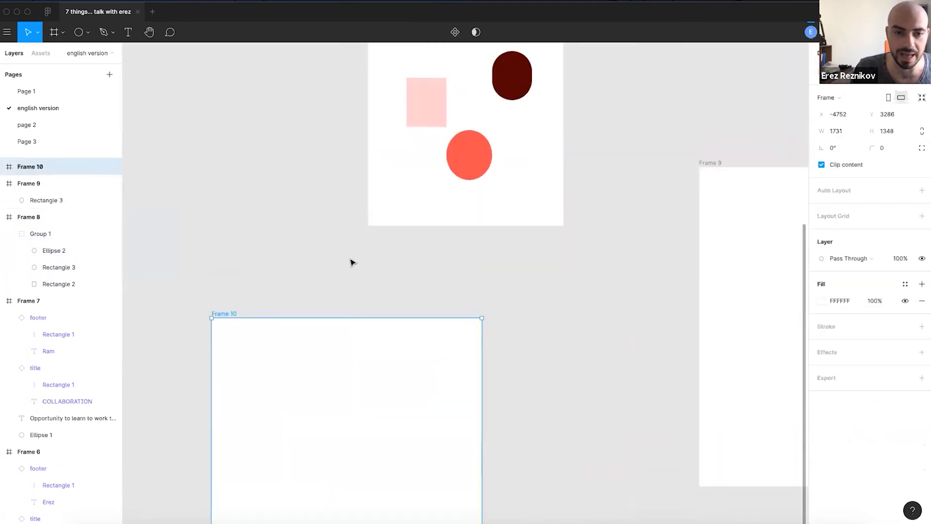
ctrl+scroll(351, 263, down, 5)
drag(395, 347, 422, 413)
click(370, 168)
drag(370, 168, 327, 291)
ctrl+scroll(346, 330, up, 5)
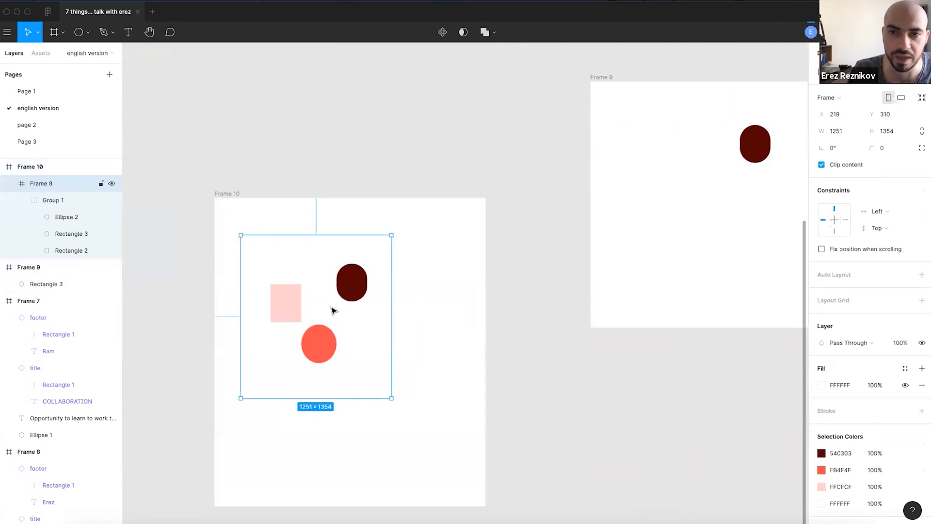
- Ungroup Group 1 so its three shapes sit directly in Frame 8
click(348, 283)
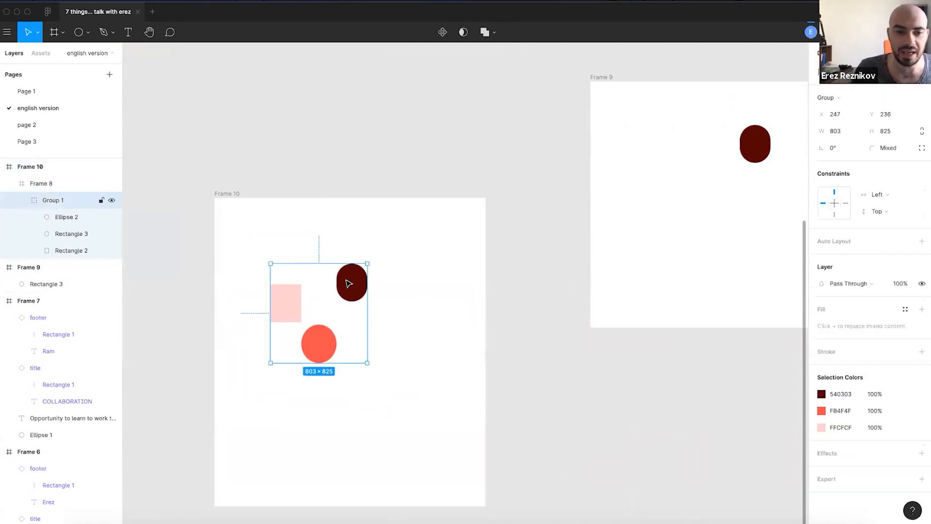
key(super+shift+g)
click(327, 190)
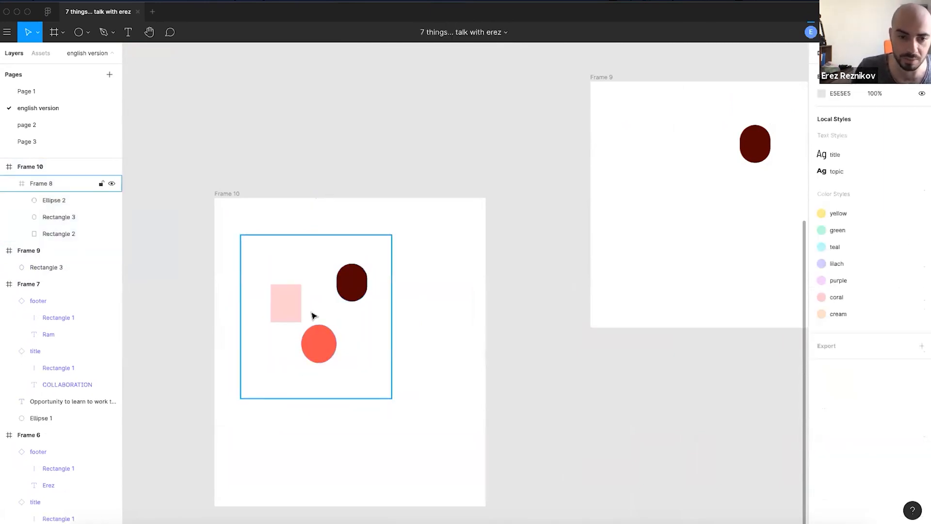
scroll(311, 313, up, 3)
click(365, 281)
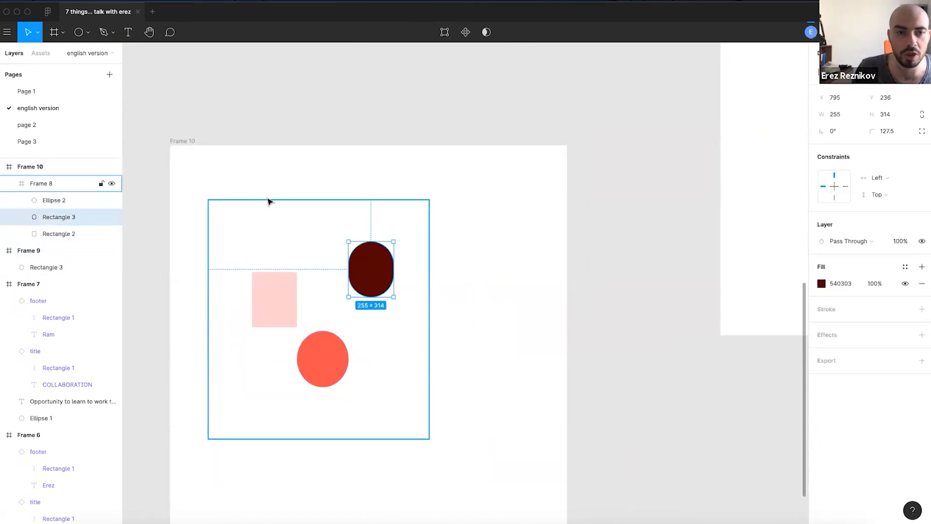
click(187, 142)
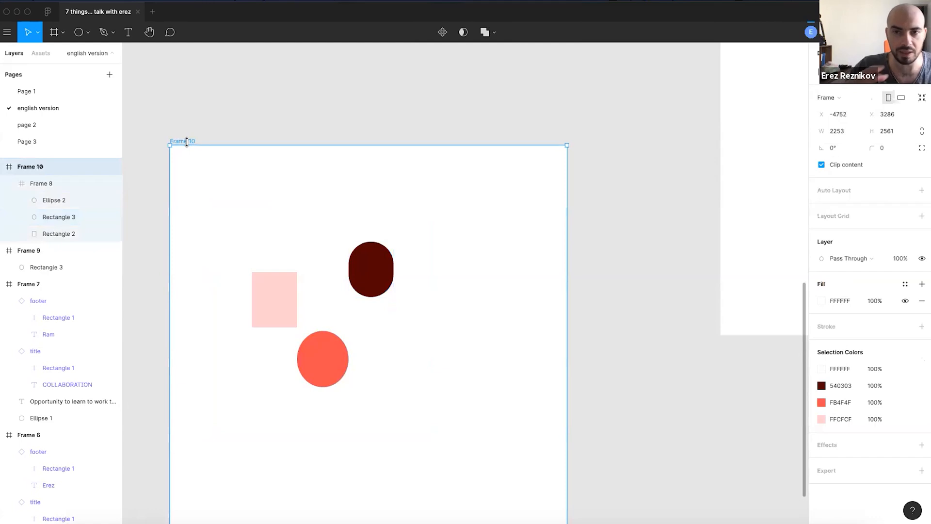
click(391, 280)
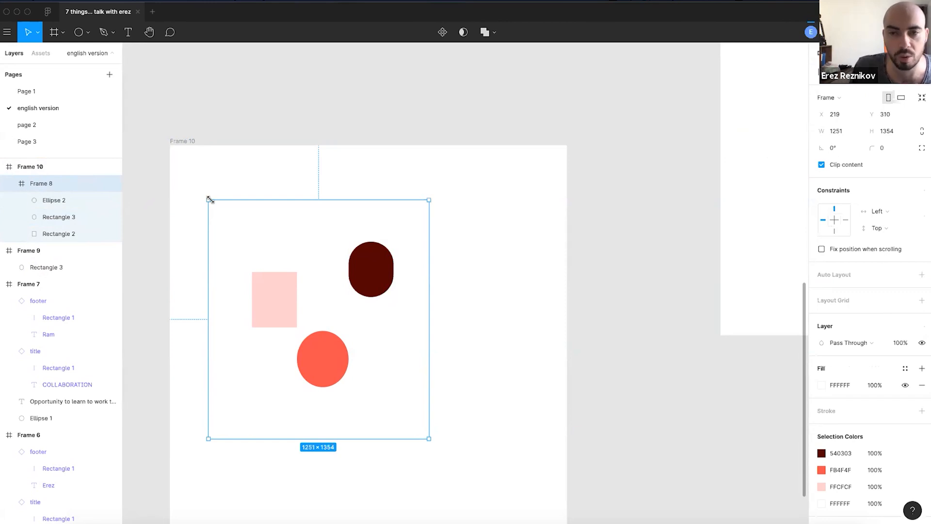
scroll(451, 300, down, 2)
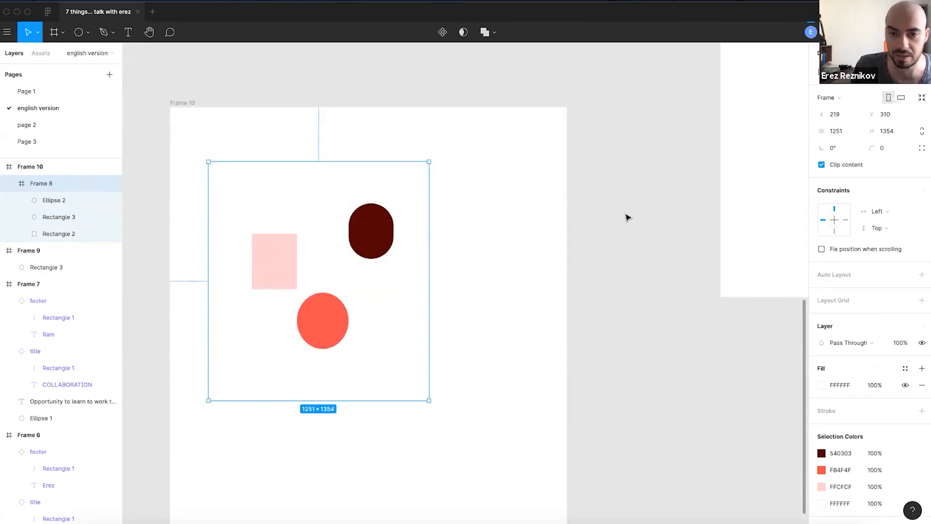
click(643, 271)
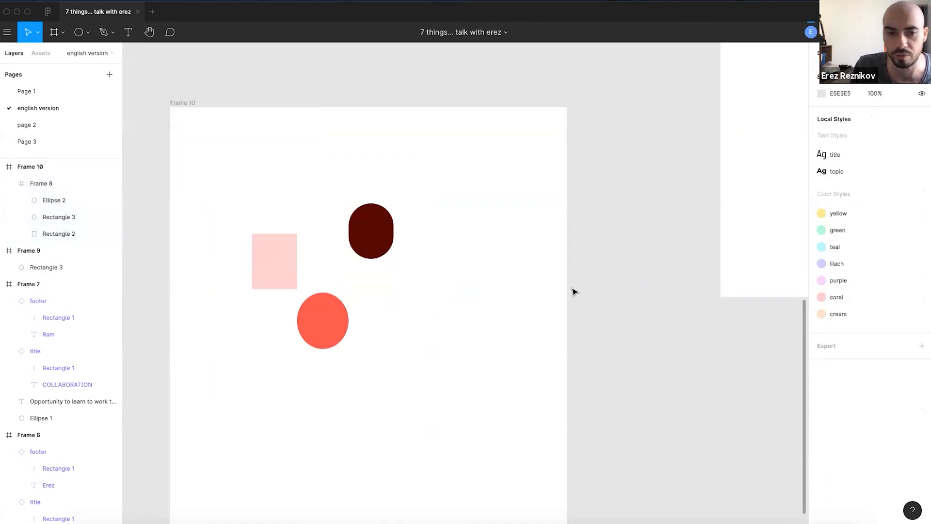
- Delete Frame 9
scroll(564, 289, down, 3)
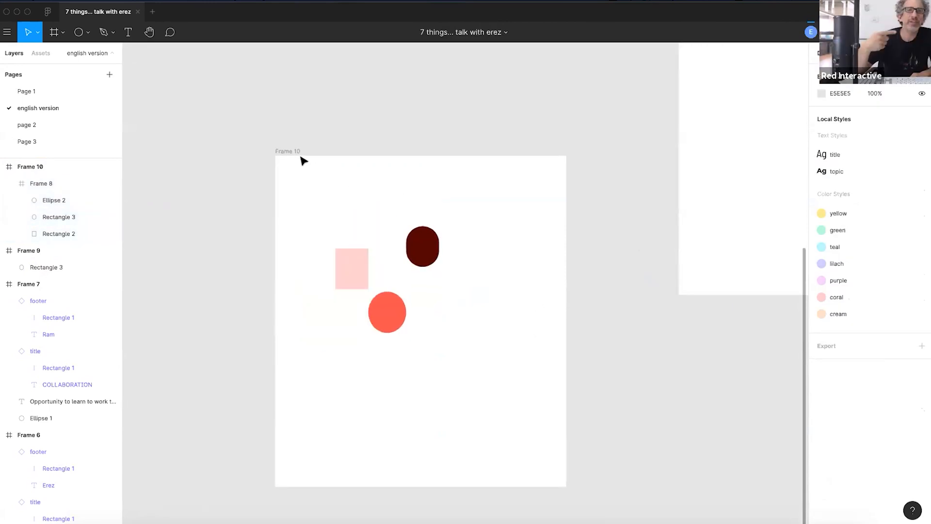
click(317, 162)
click(627, 341)
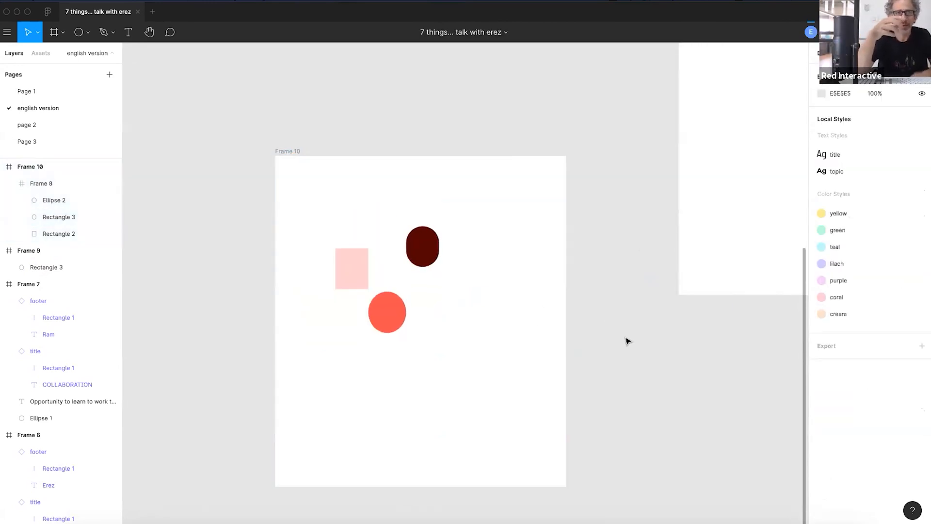
drag(648, 376, 534, 411)
scroll(534, 410, down, 3)
click(556, 168)
key(Delete)
- Duplicate Frame 10 beside it as Frame 11
drag(485, 287, 524, 226)
click(530, 194)
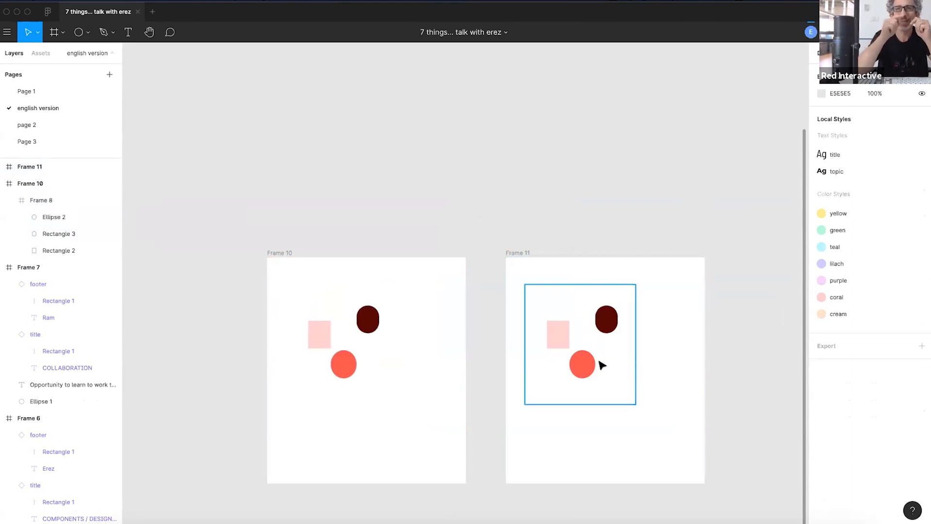
scroll(606, 406, up, 2)
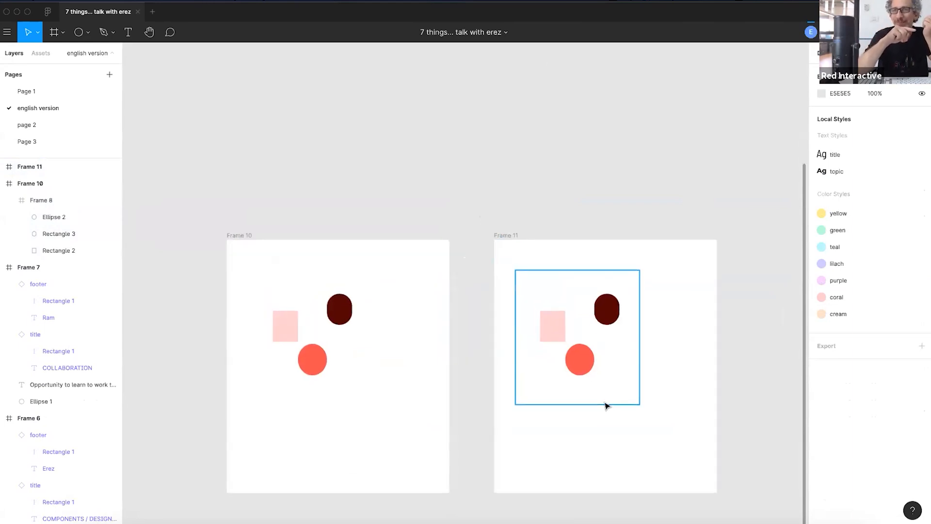
click(584, 359)
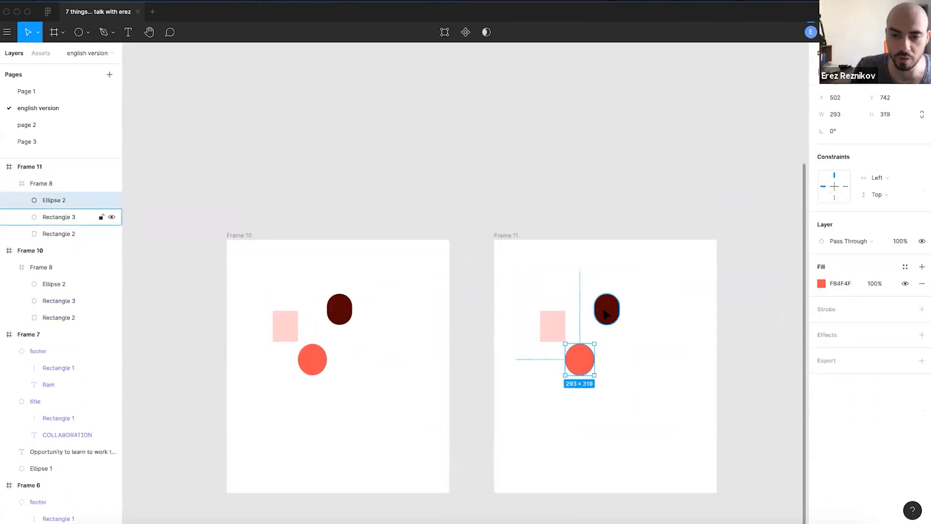
shift+click(607, 309)
click(464, 322)
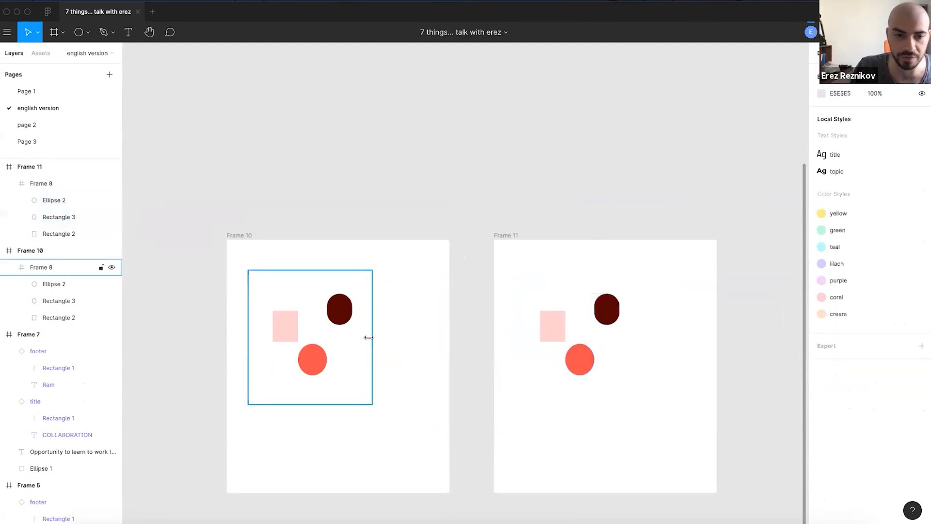
- Set Frame 10's inner Frame 8 fill to pale cream FEFFDF
click(371, 342)
click(820, 385)
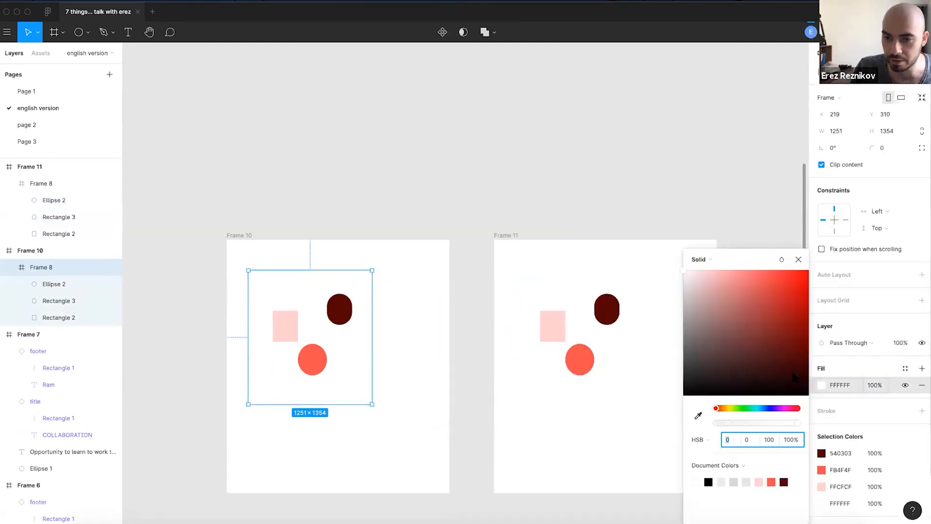
click(784, 291)
click(743, 311)
click(729, 408)
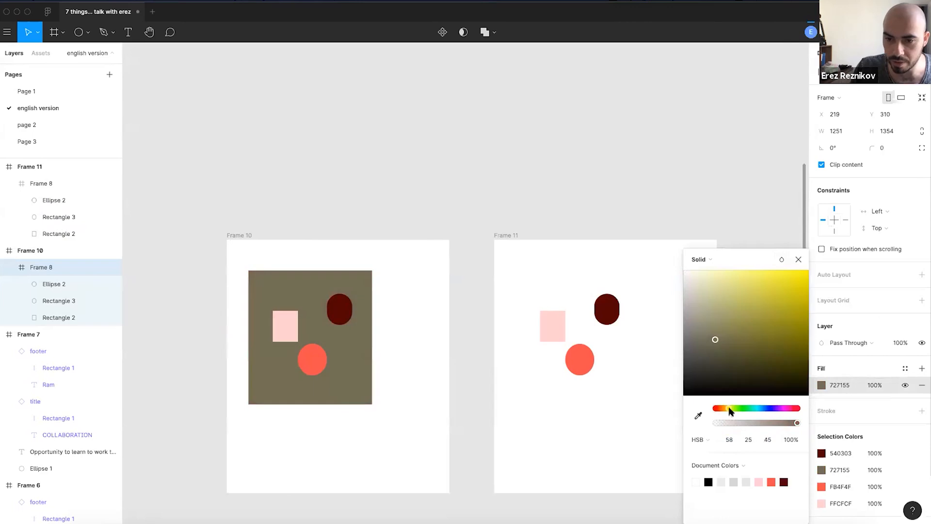
drag(710, 290, 699, 256)
click(557, 184)
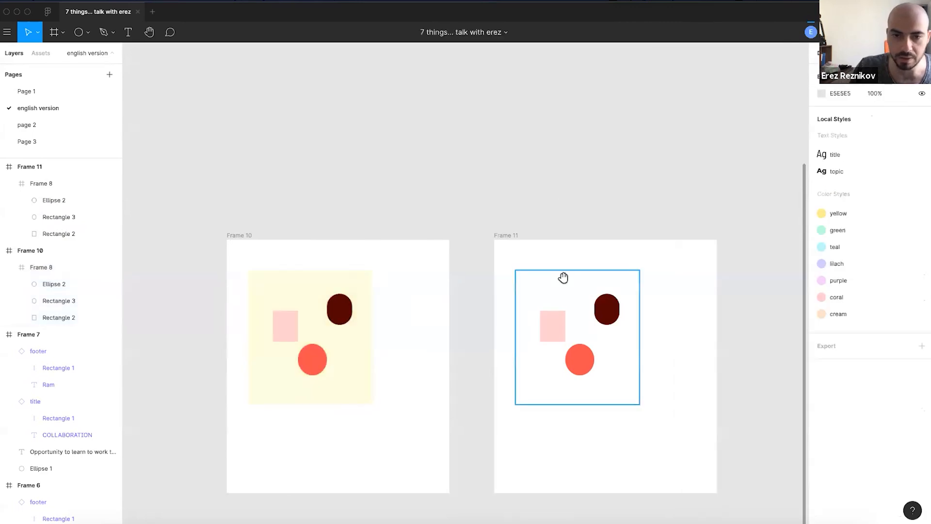
- Delete the shapes inside Frame 11's inner frame
scroll(568, 291, down, 2)
click(570, 319)
key(Return)
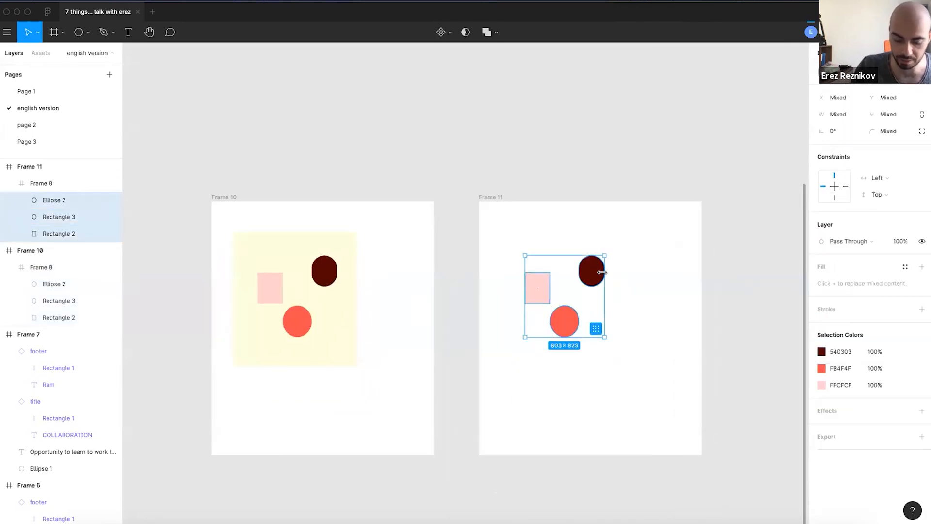
key(Delete)
- Paste the dark pill into Frame 11's inner Frame 8
click(323, 280)
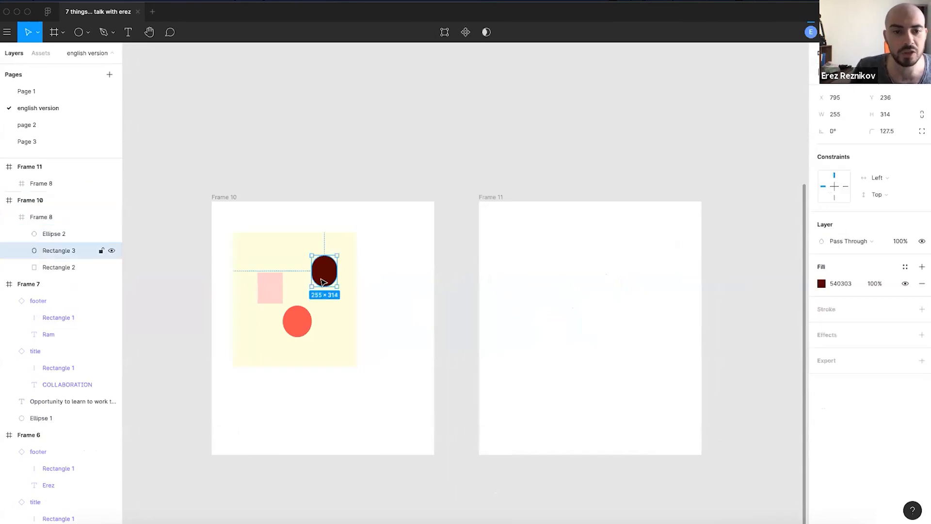
click(493, 196)
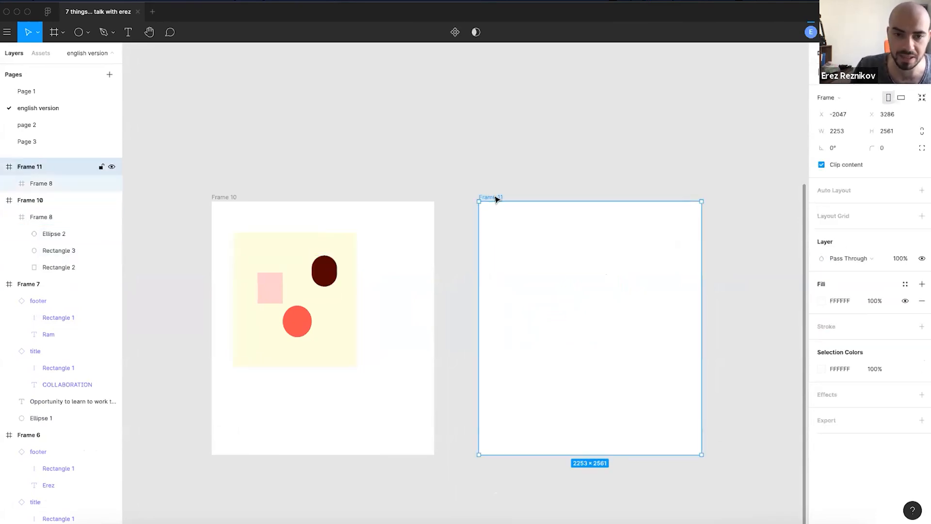
key(ctrl+v)
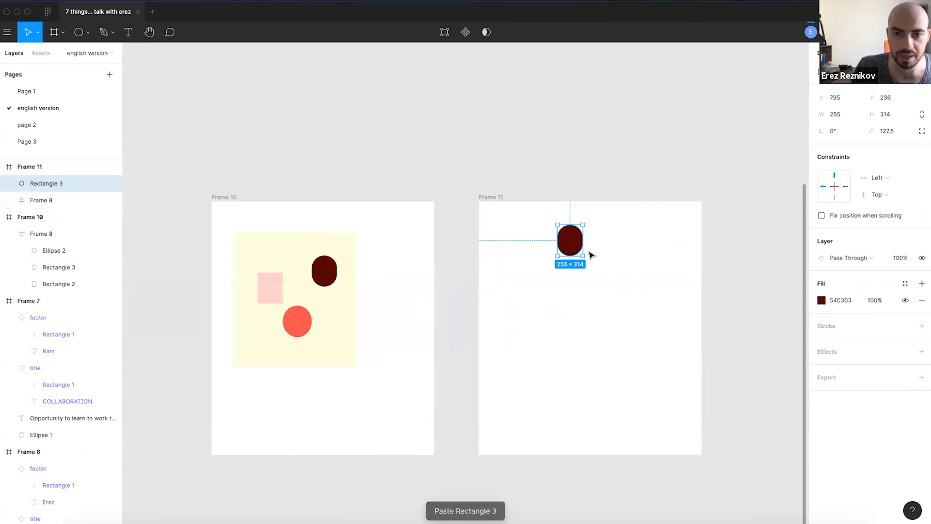
key(ctrl+z)
click(333, 268)
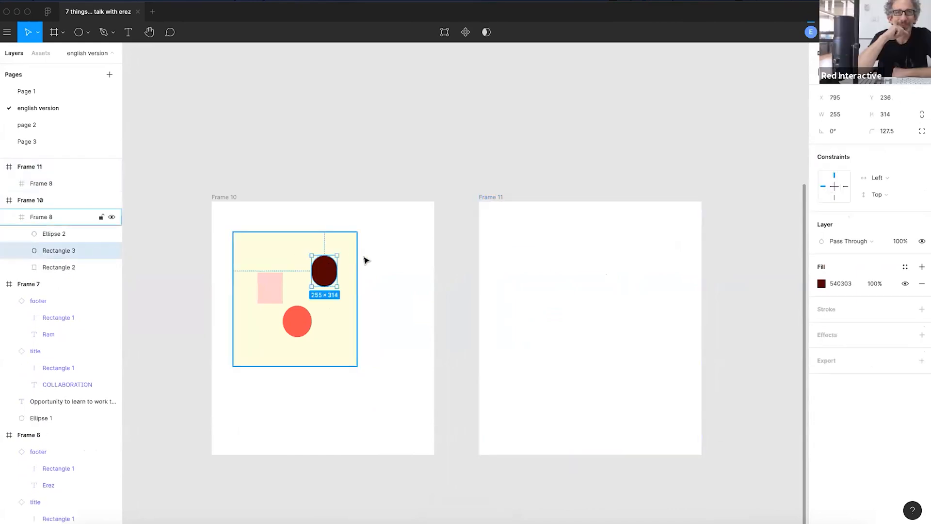
click(547, 276)
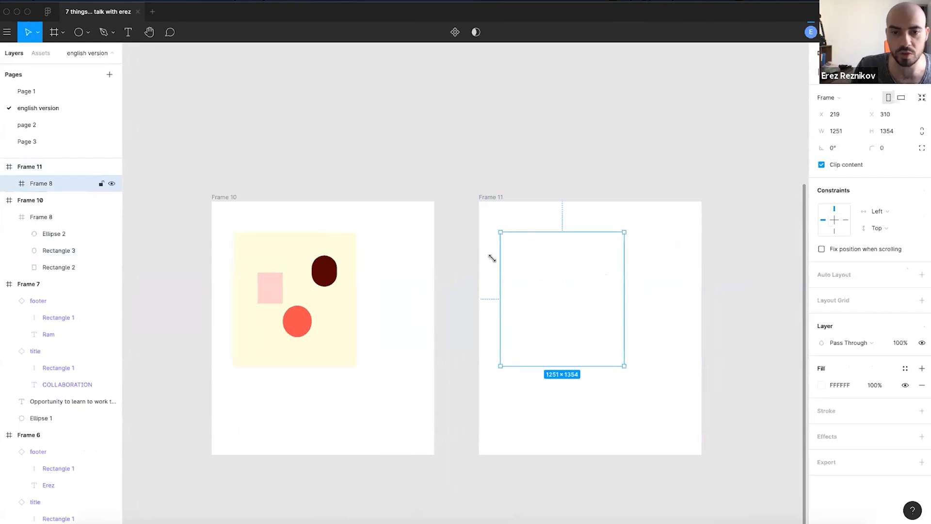
key(ctrl+v)
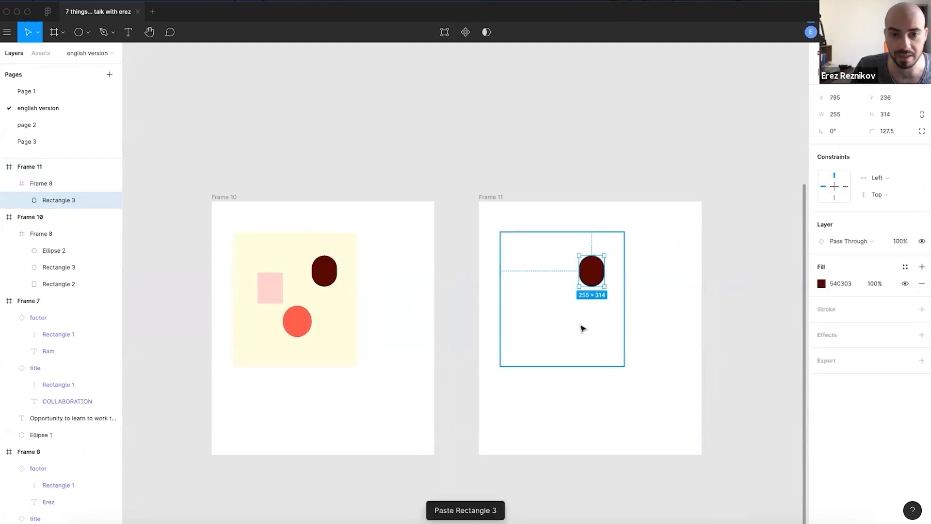
- Select Frame 10 and Frame 11 together and delete them
click(575, 158)
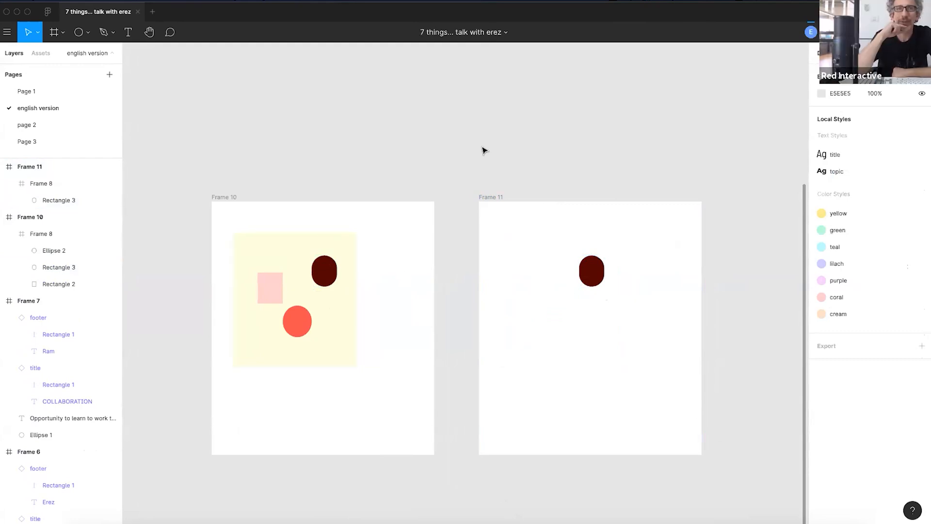
scroll(319, 237, down, 3)
drag(226, 191, 691, 476)
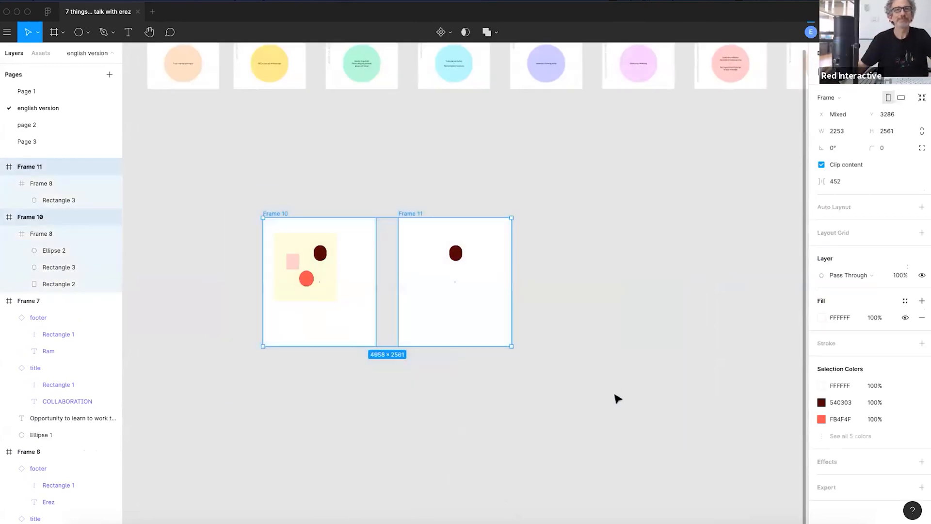
key(Delete)
- Zoom and pan around Frames 2–4 to review the Constraints slide
scroll(298, 60, up, 5)
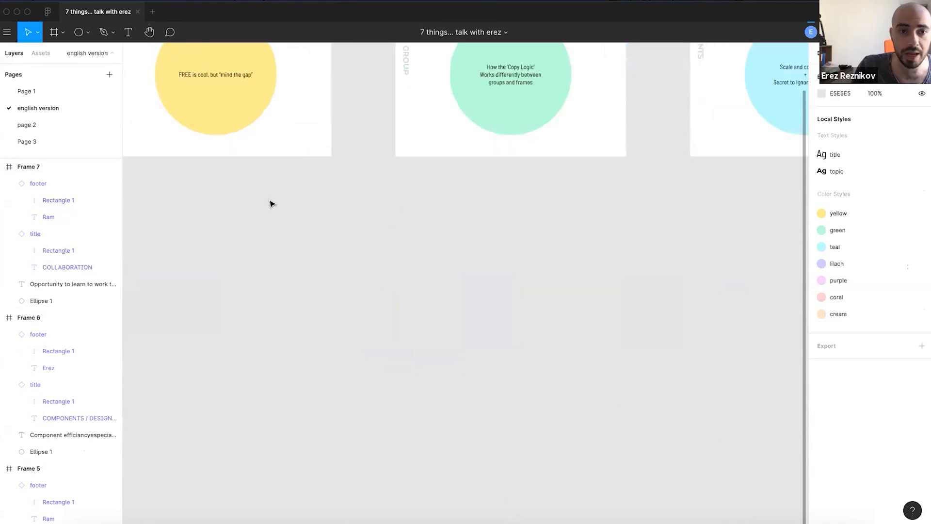
scroll(362, 219, up, 3)
scroll(362, 219, right, 3)
scroll(362, 219, up, 5)
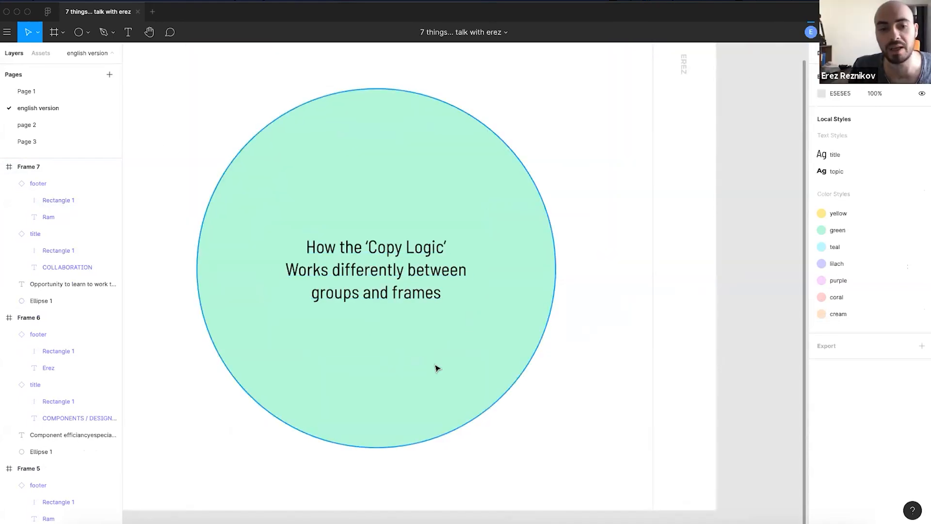
scroll(394, 315, down, 2)
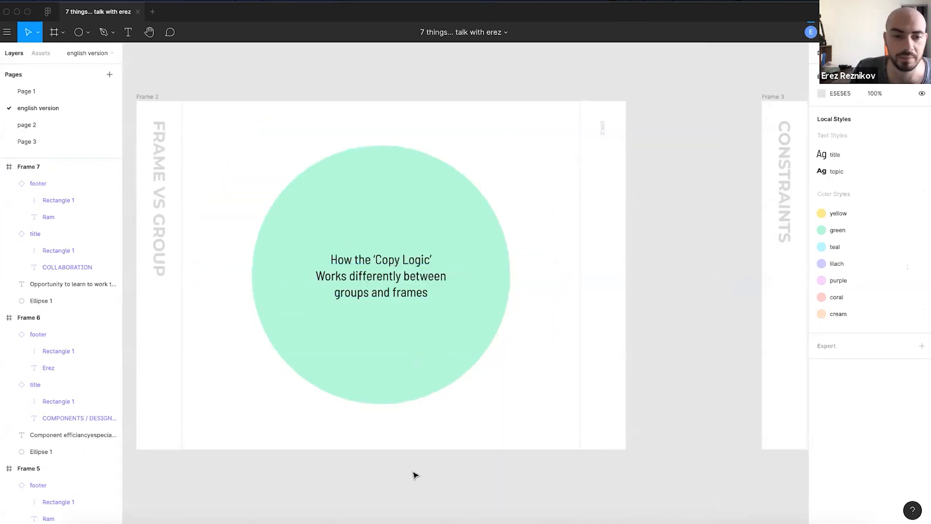
scroll(530, 475, right, 8)
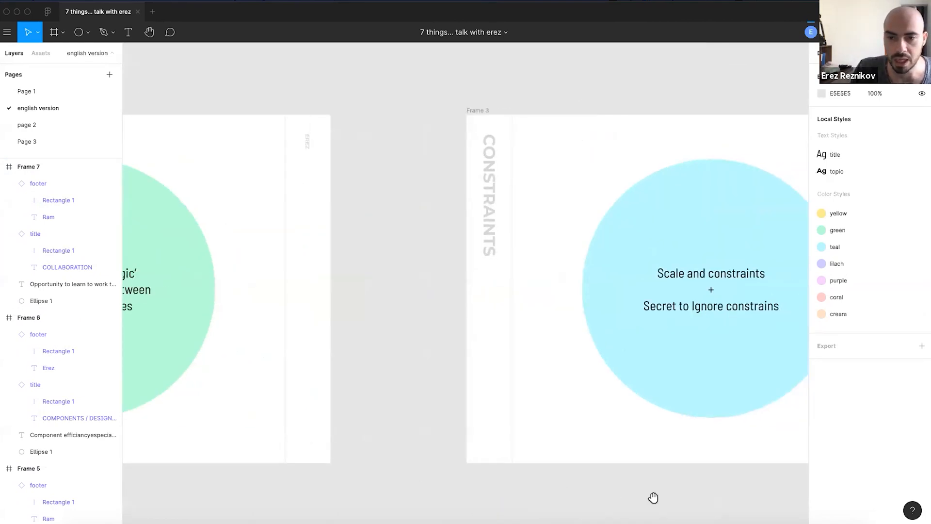
scroll(378, 453, right, 5)
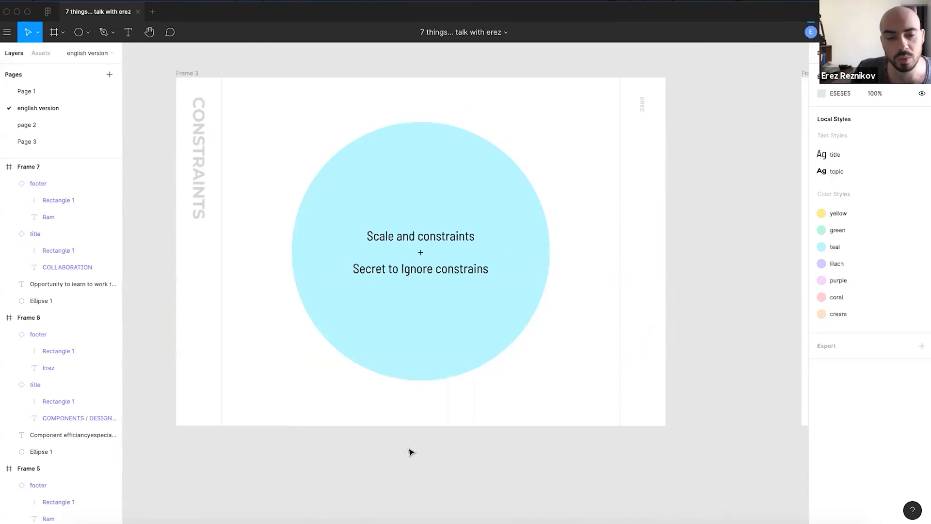
scroll(416, 482, left, 4)
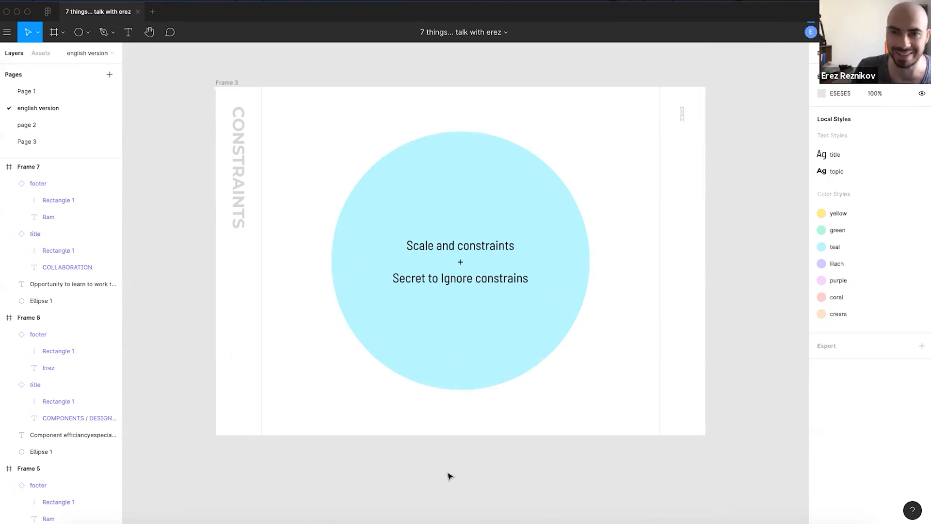
scroll(450, 477, down, 5)
scroll(446, 474, down, 5)
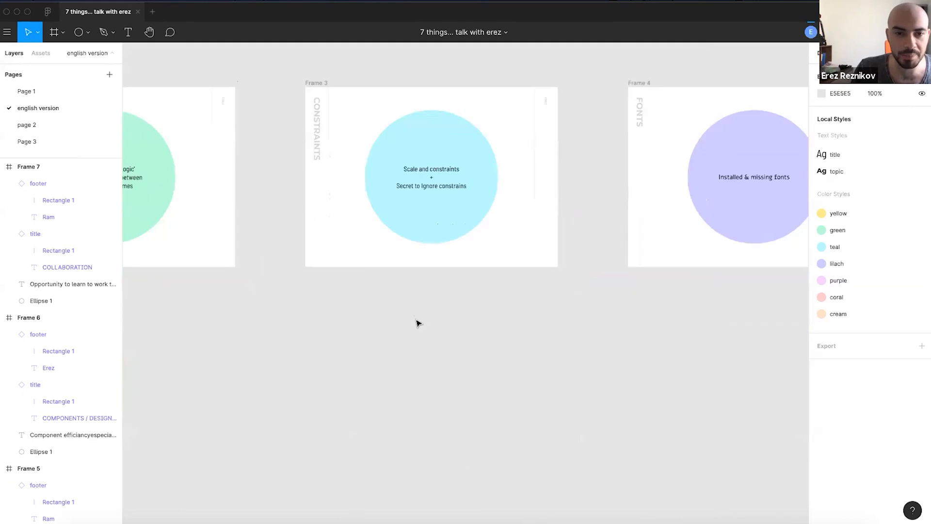
- Draw a new 1266×863 Frame 8 below the Constraints slide
key(f)
drag(305, 348, 526, 494)
scroll(394, 430, up, 5)
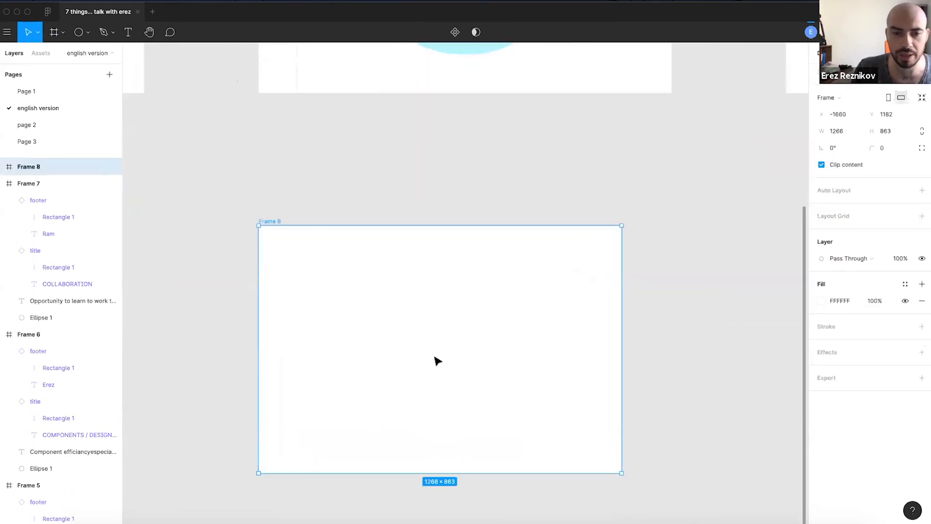
scroll(437, 359, up, 1)
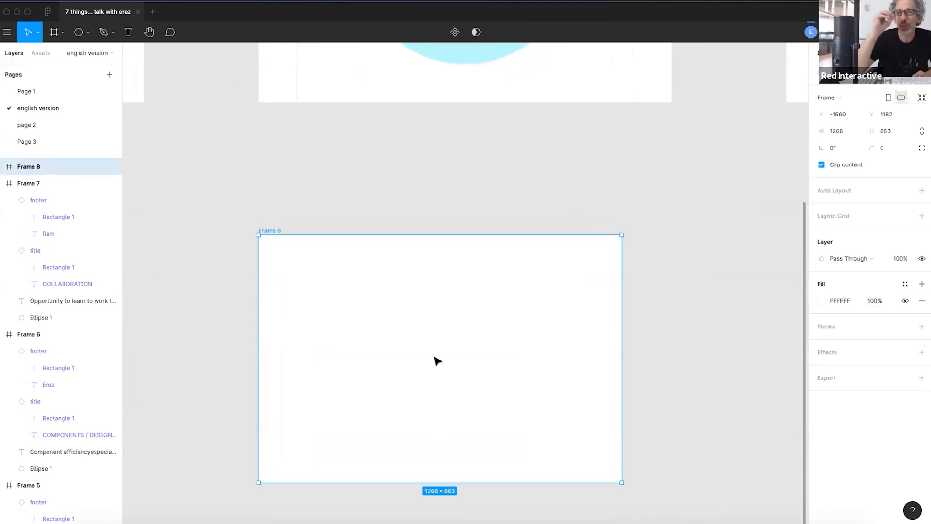
click(590, 203)
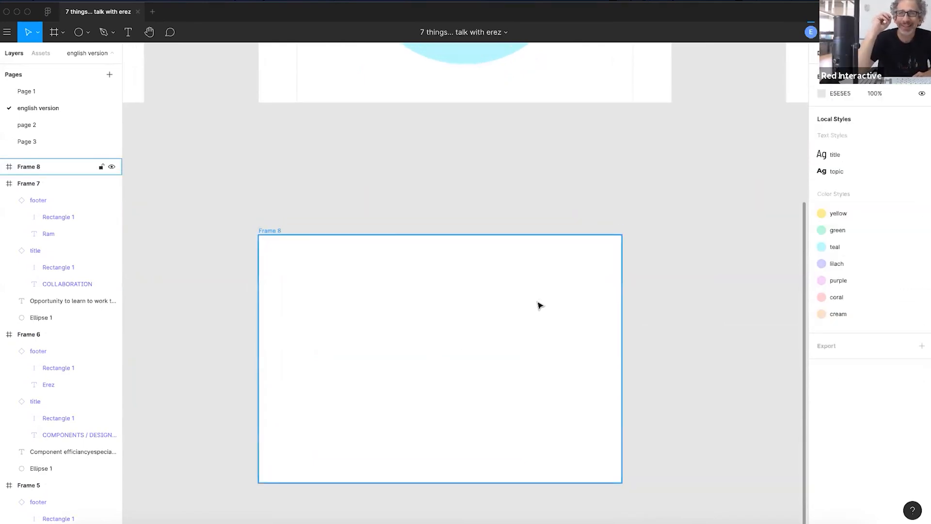
scroll(538, 305, up, 5)
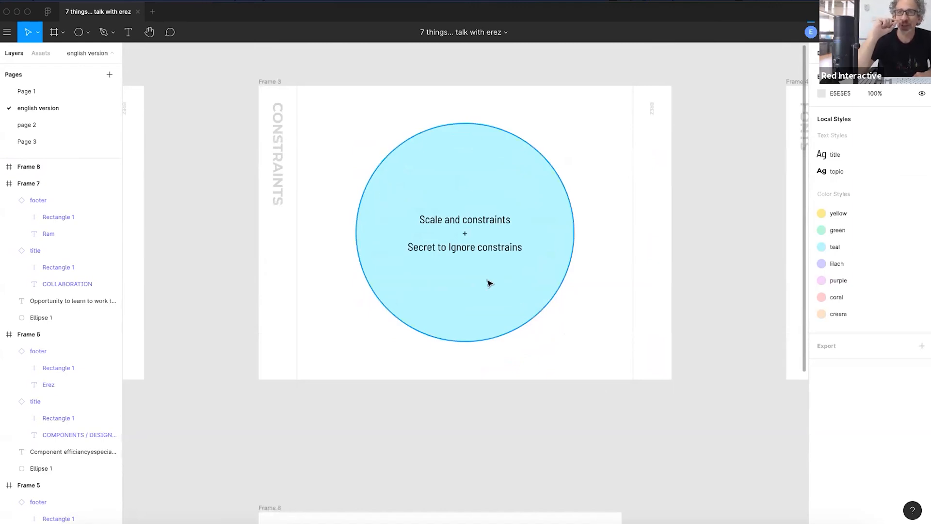
scroll(489, 283, down, 5)
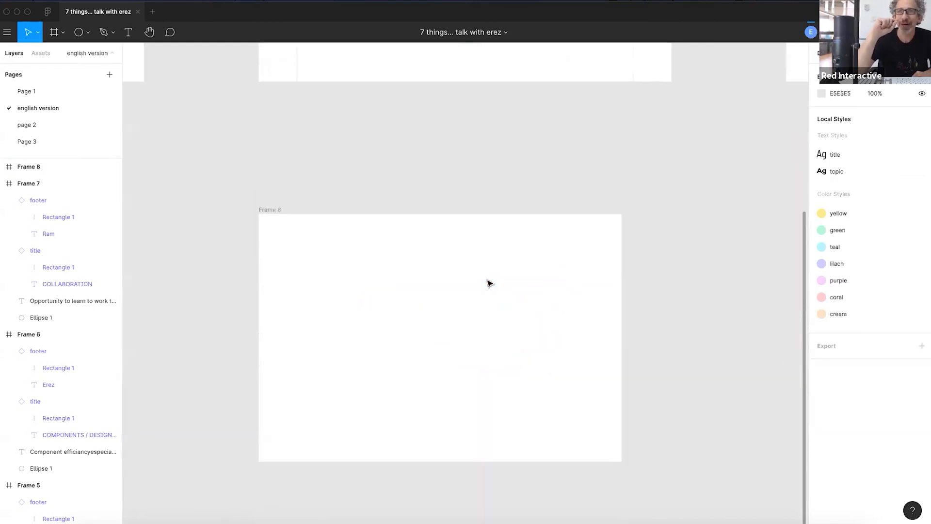
click(267, 210)
click(410, 192)
- Draw a 263×263 square in Frame 8 filled with the lilach colour style
key(r)
drag(336, 277, 412, 352)
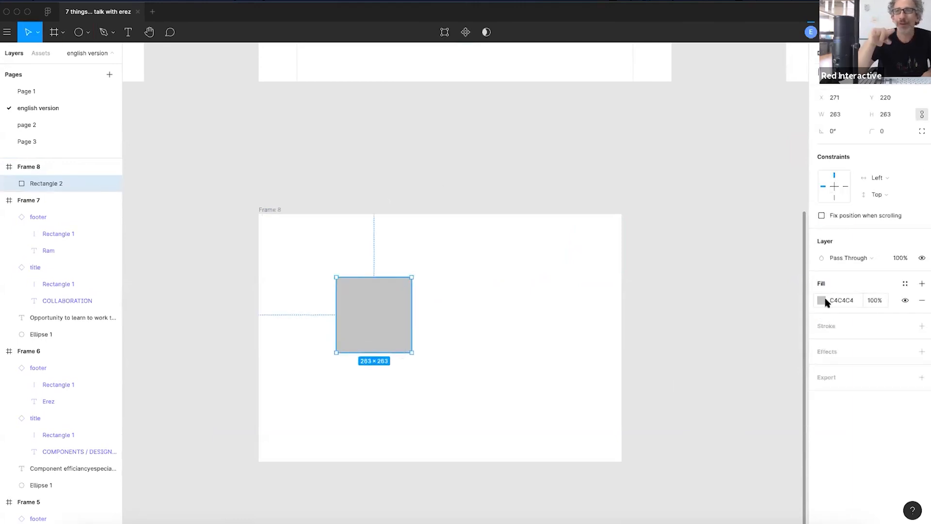
click(904, 284)
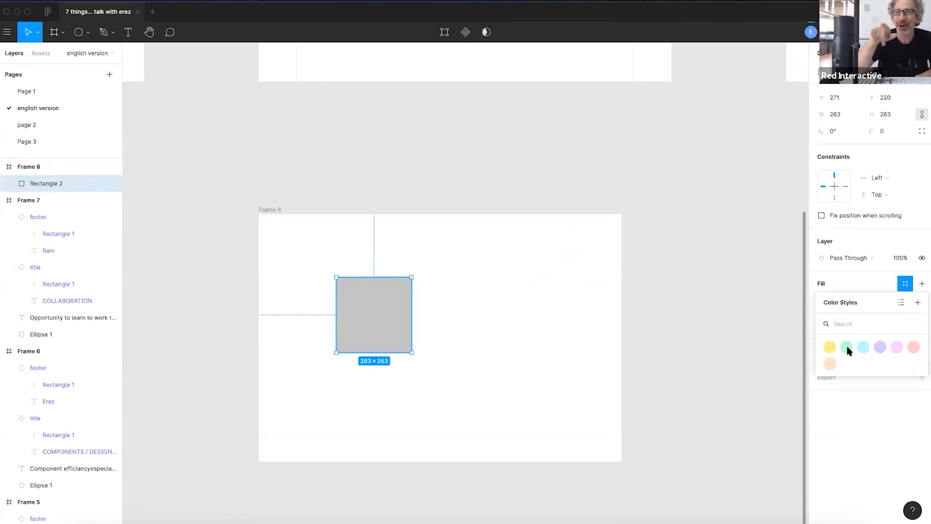
click(879, 348)
click(396, 175)
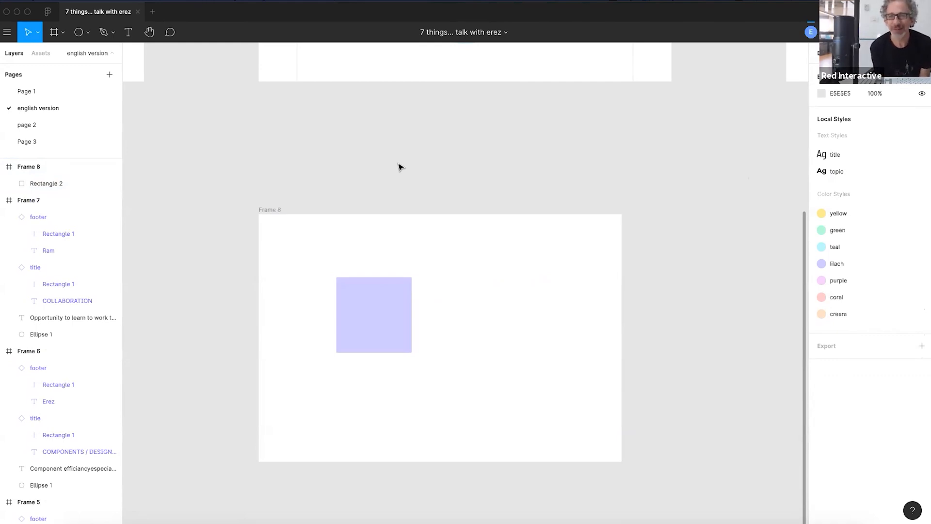
- Nudge the lilac square down to X 264, Y 277
drag(380, 311, 387, 315)
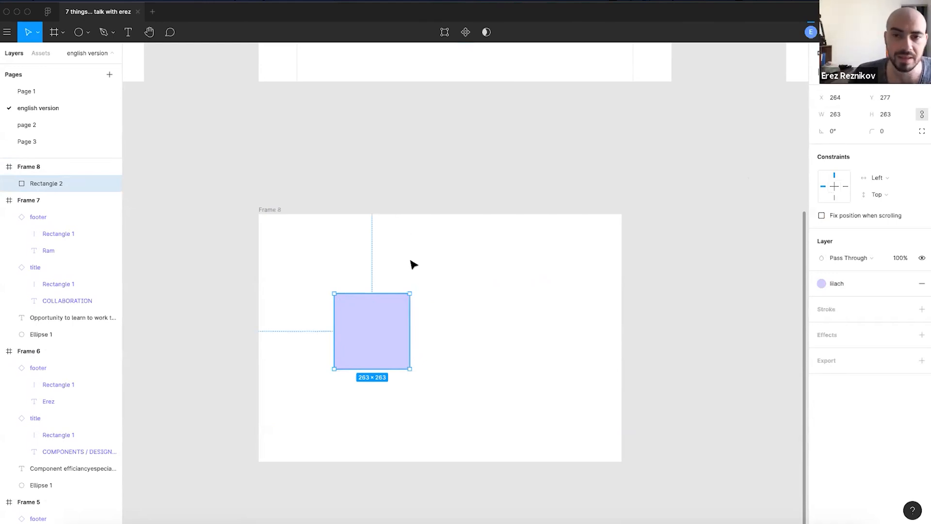
scroll(522, 262, up, 3)
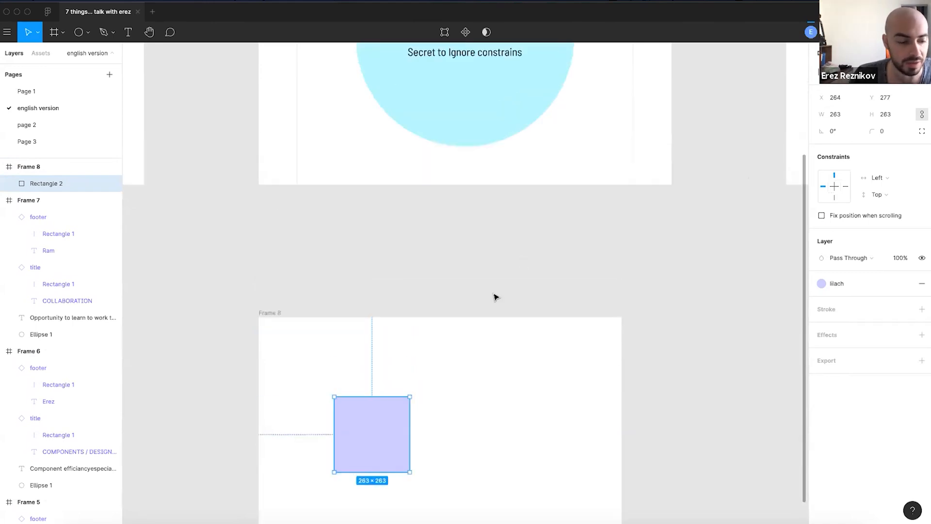
scroll(496, 300, up, 2)
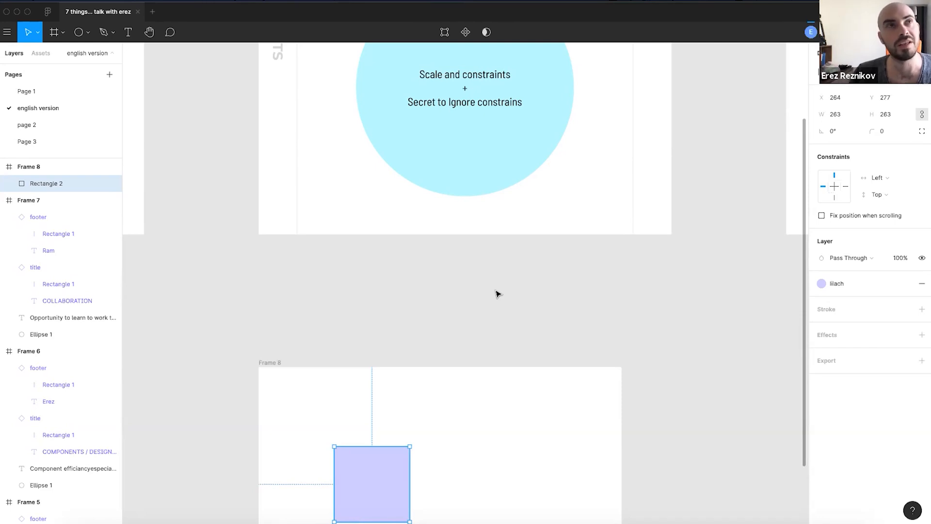
scroll(490, 297, down, 3)
click(426, 198)
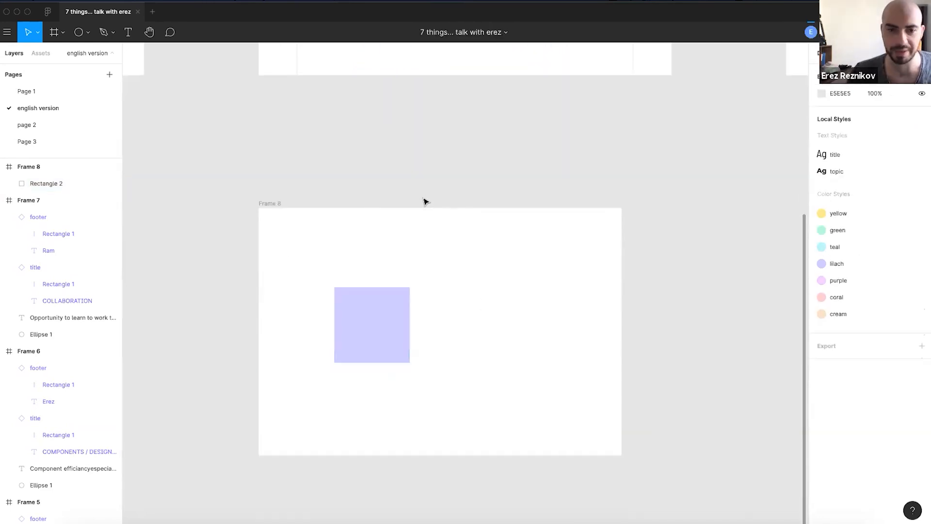
scroll(450, 238, up, 2)
scroll(451, 238, down, 3)
click(368, 326)
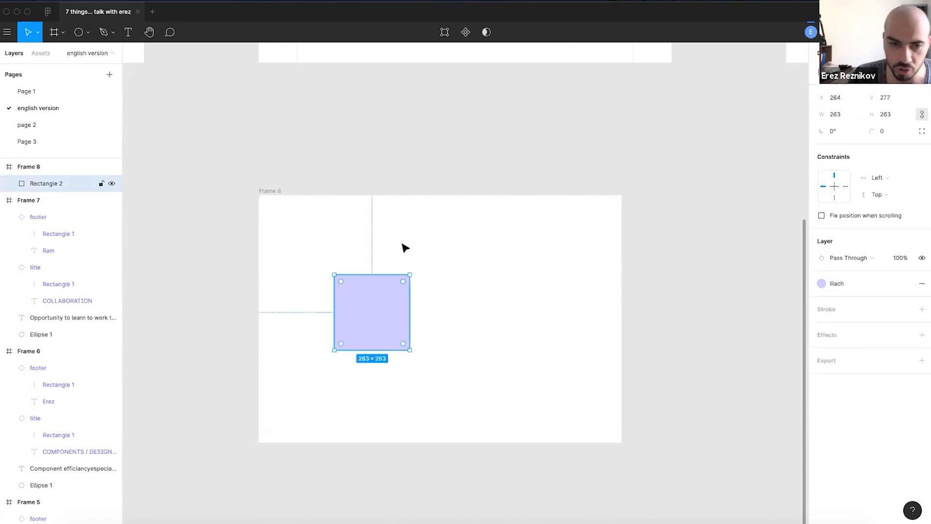
click(339, 163)
click(380, 308)
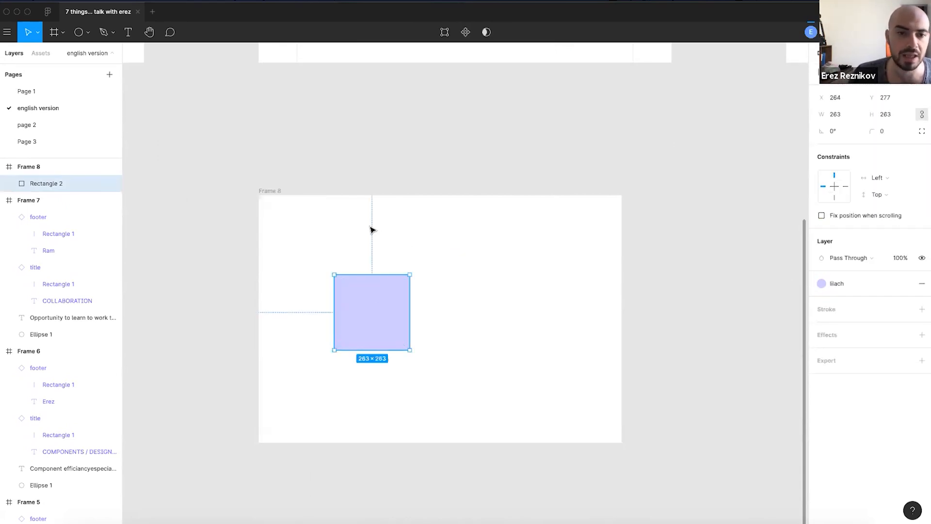
click(267, 192)
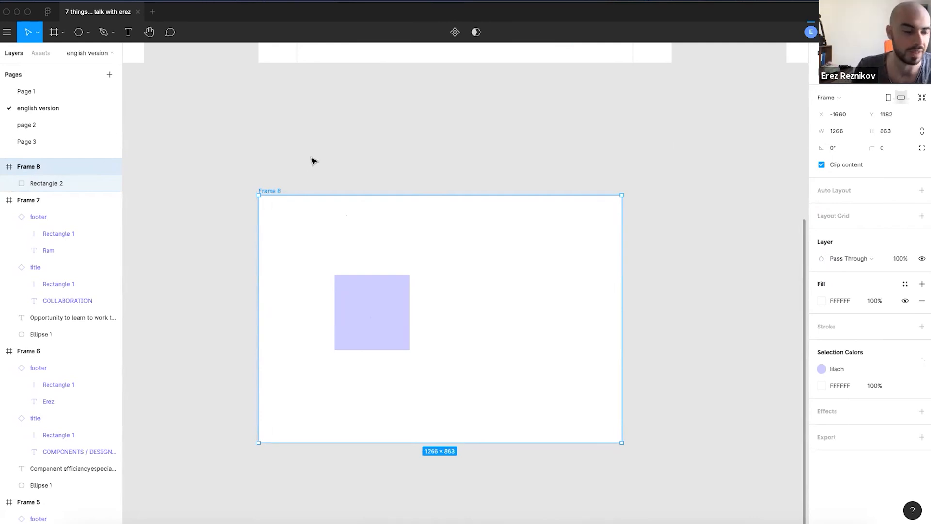
- Draw a lilach-filled square on empty canvas outside Frame 8
click(389, 151)
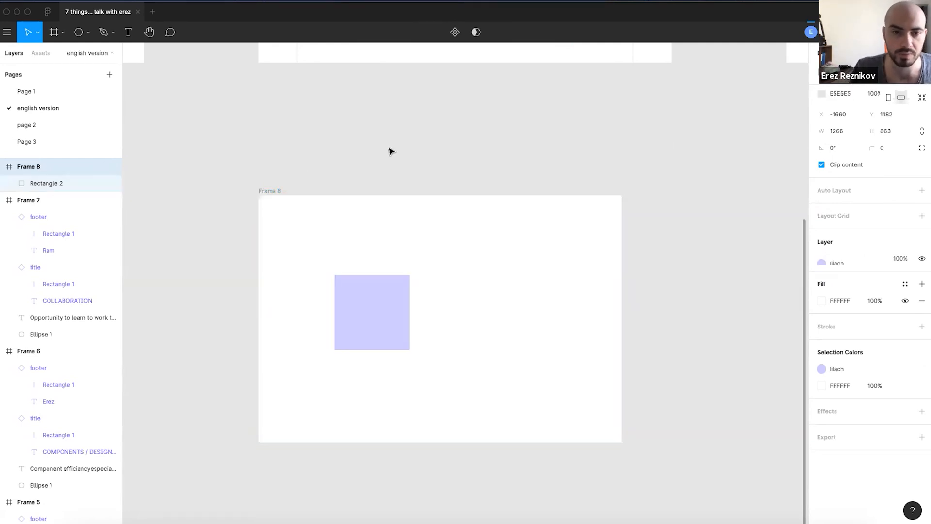
drag(218, 390, 561, 170)
key(r)
drag(351, 301, 388, 345)
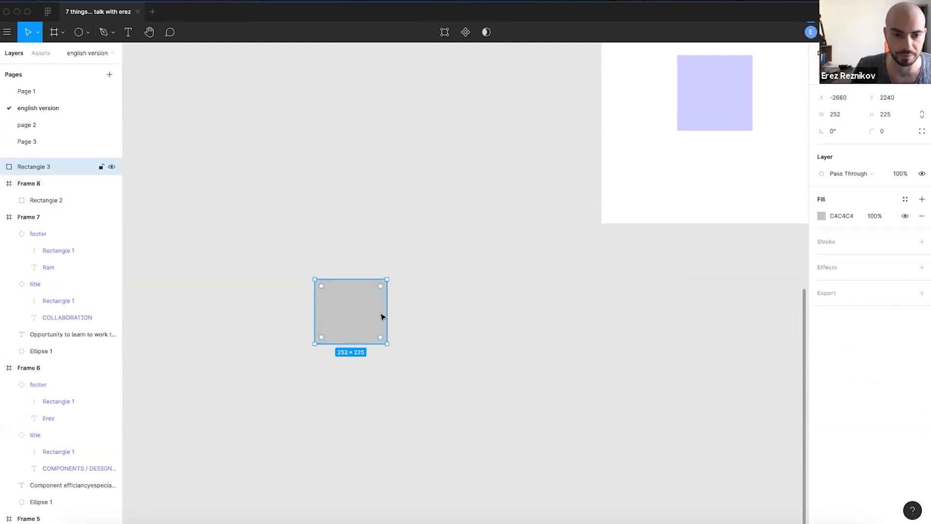
click(904, 198)
click(877, 260)
- Duplicate the lilac square up and right and make the copy teal
click(640, 255)
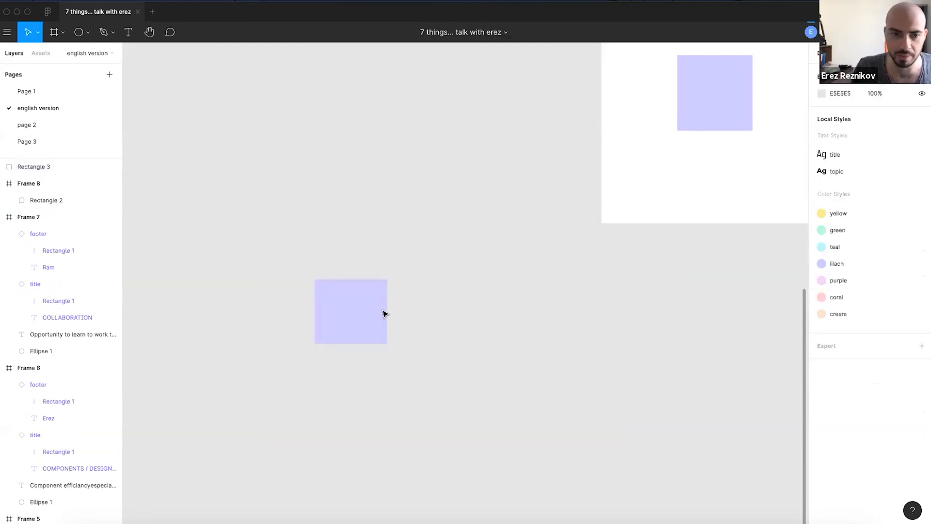
drag(383, 312, 427, 223)
click(827, 200)
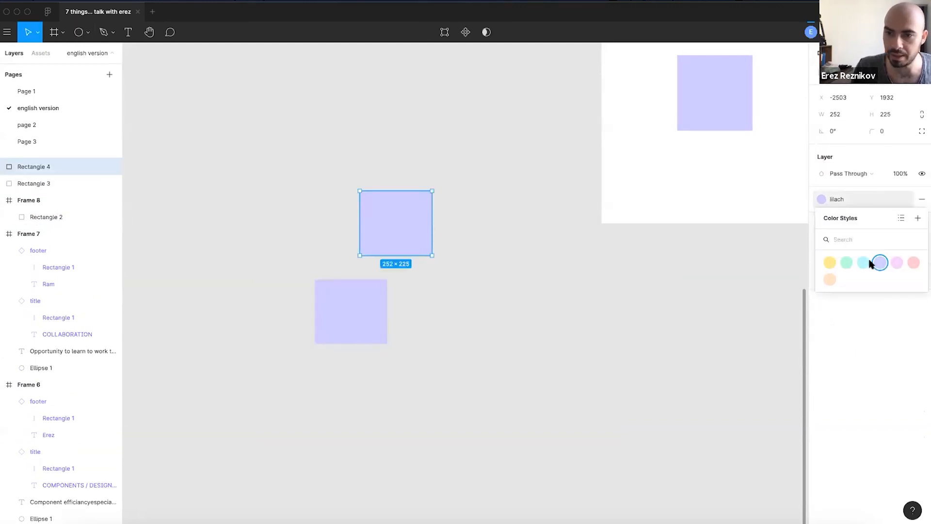
click(867, 262)
- Group the lilac and teal squares into Group 1
drag(511, 223, 312, 344)
key(super+g)
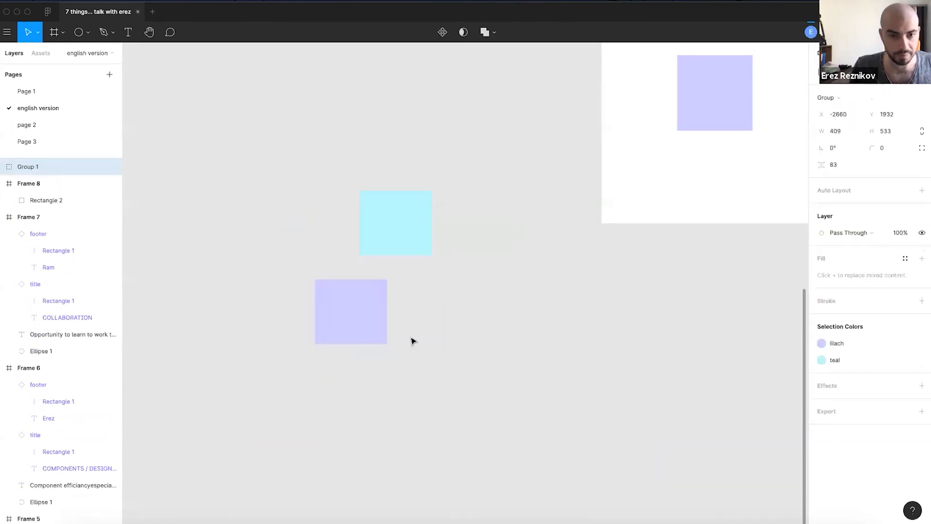
click(412, 341)
double_click(403, 222)
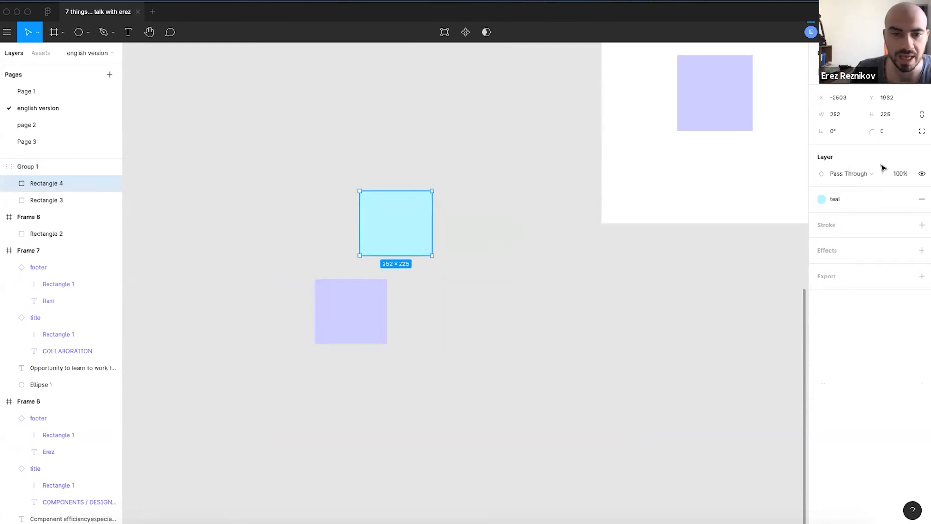
click(470, 284)
click(348, 291)
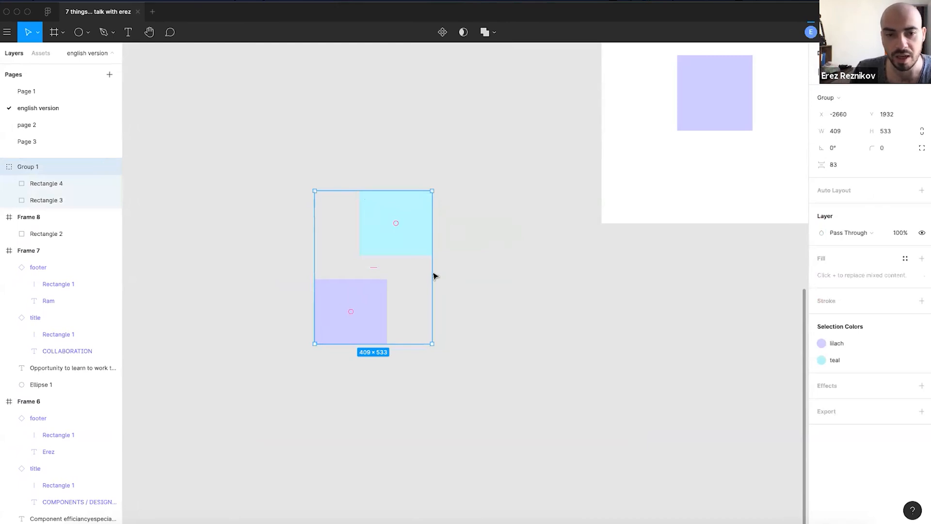
- Delete Group 1 with its teal and lilac squares
scroll(418, 276, up, 2)
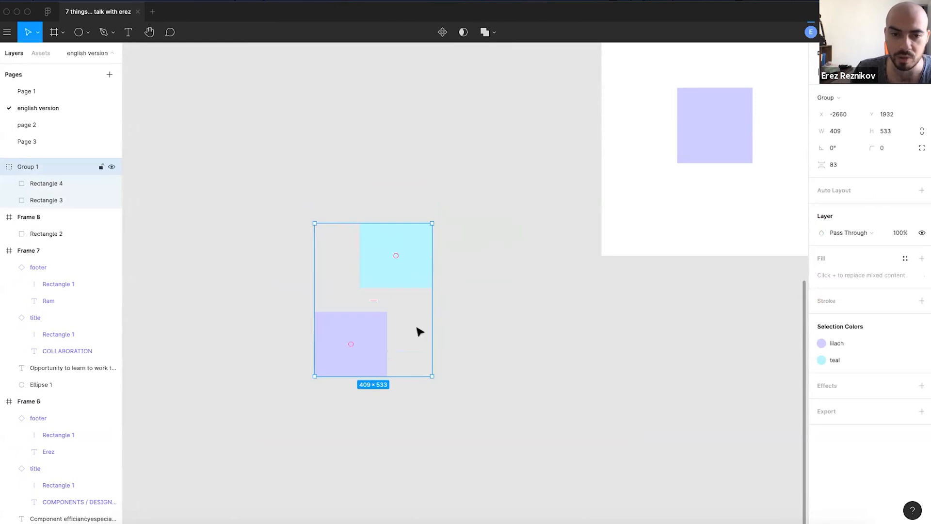
double_click(378, 275)
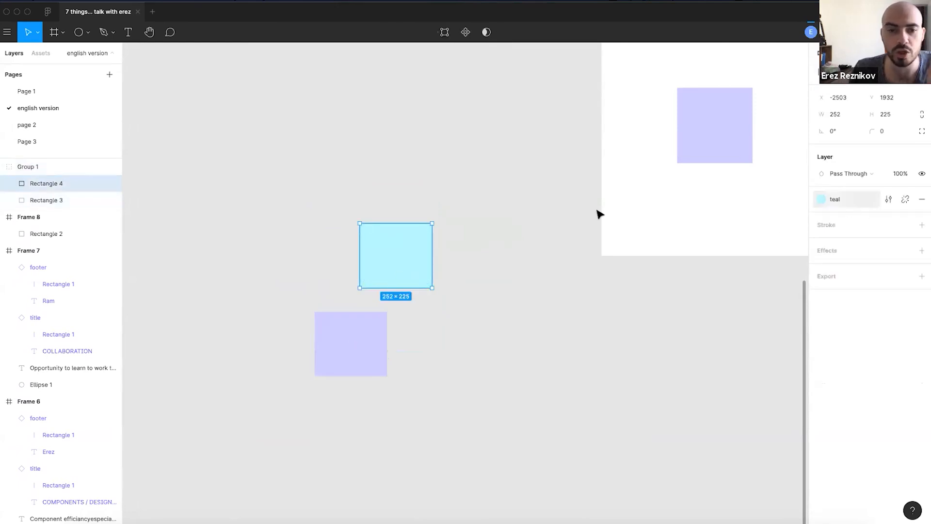
click(471, 281)
click(417, 268)
key(Delete)
drag(743, 130, 411, 311)
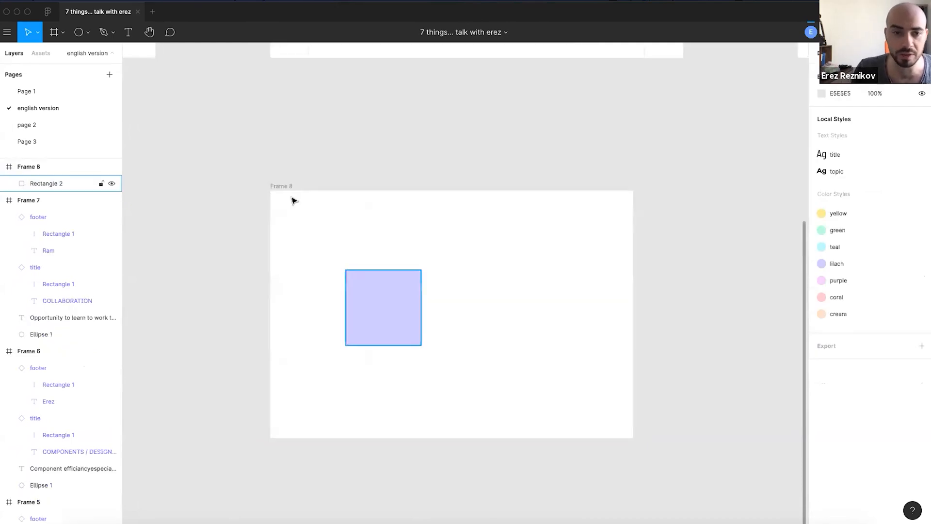
click(284, 187)
click(341, 136)
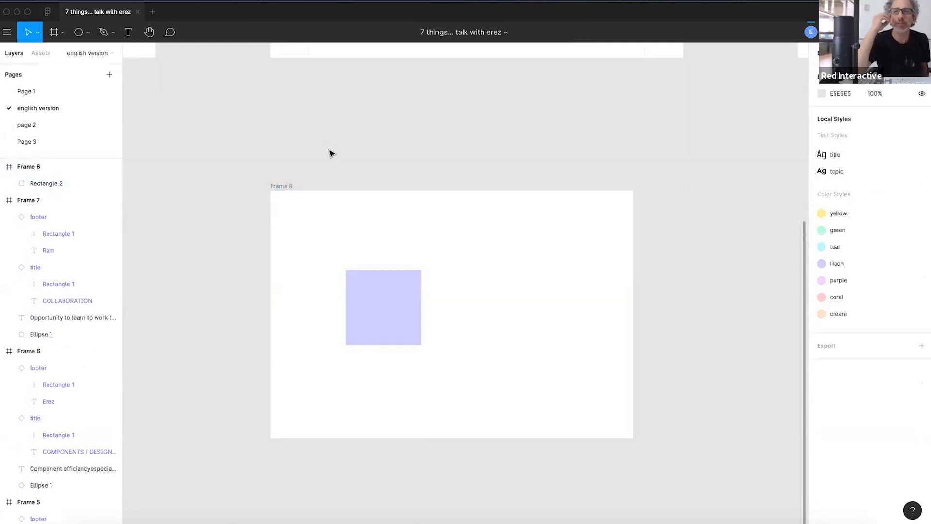
scroll(329, 169, left, 2)
click(313, 198)
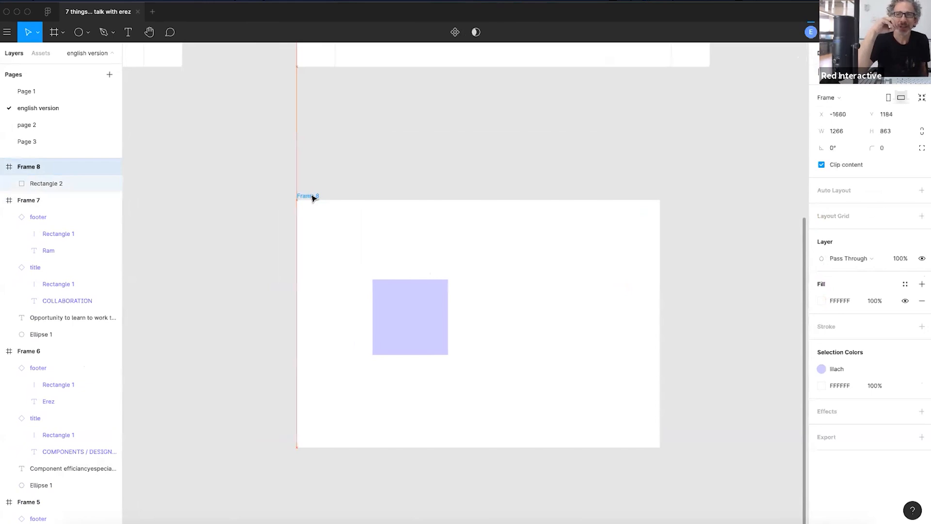
click(361, 158)
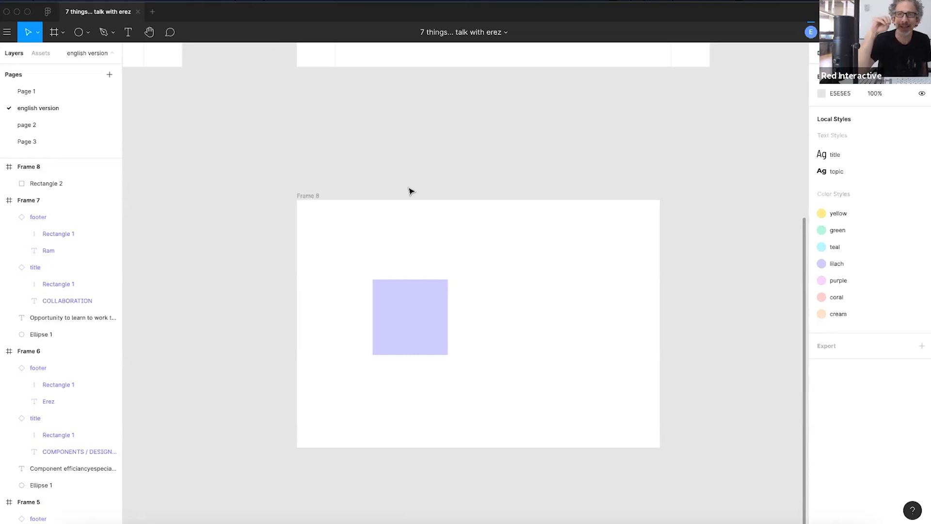
click(303, 195)
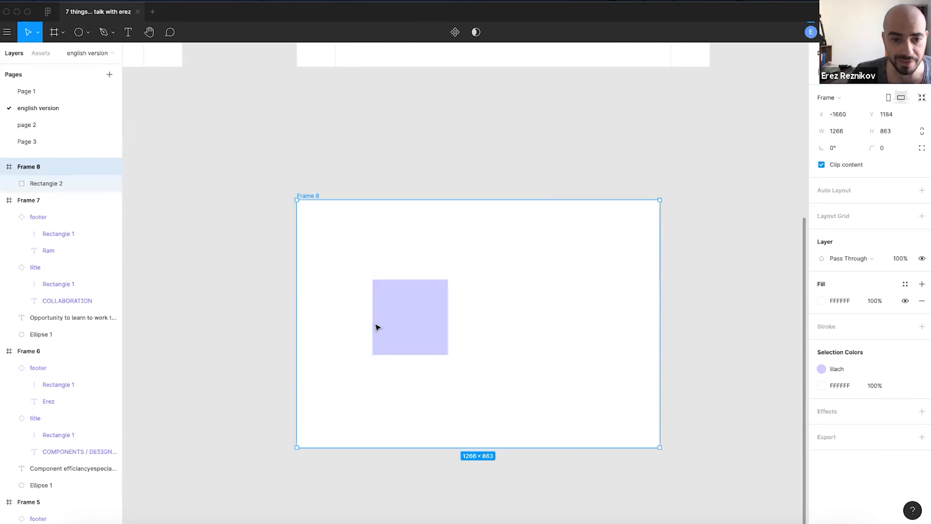
- Alt-drag a copy of the lilac square, round it into a full circle, and apply the coral style
drag(374, 323, 546, 374)
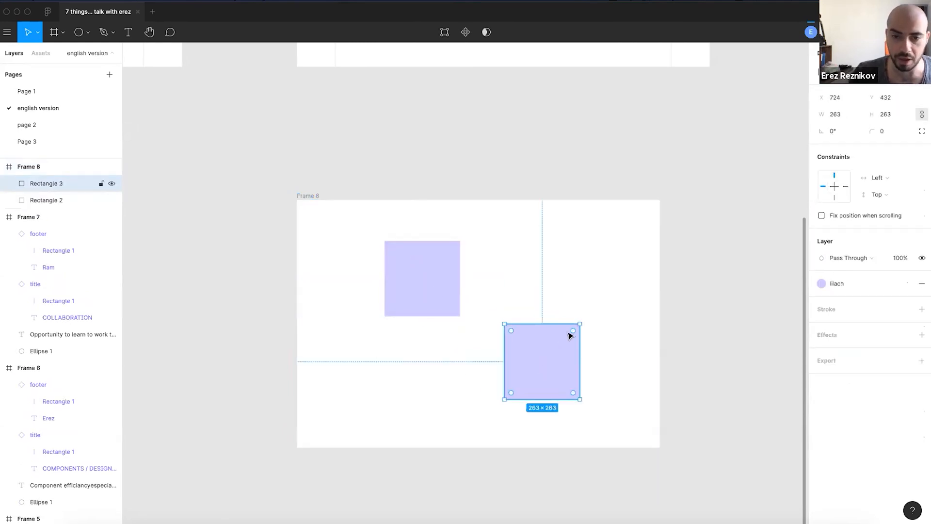
drag(573, 331, 489, 419)
click(835, 289)
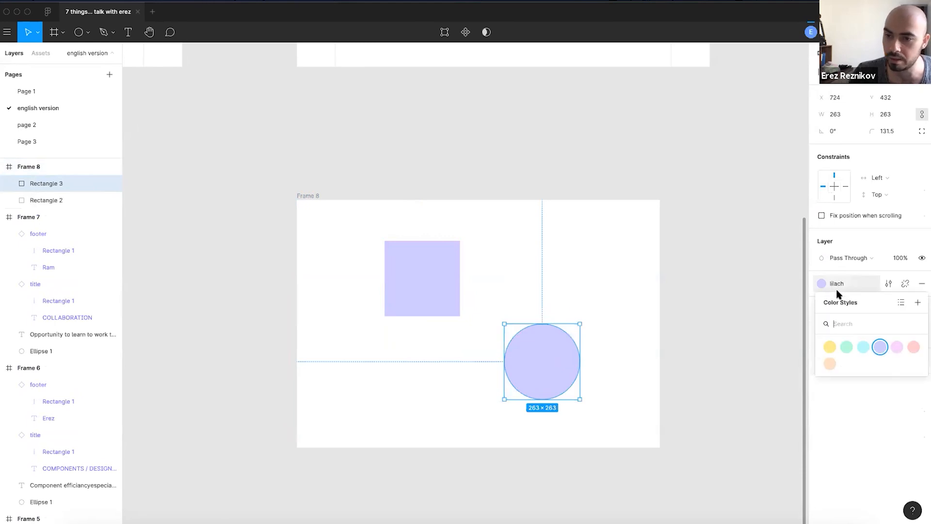
click(915, 348)
- Nudge the coral circle slightly up and left, then select the lilac square
click(611, 253)
drag(537, 371, 531, 357)
click(519, 262)
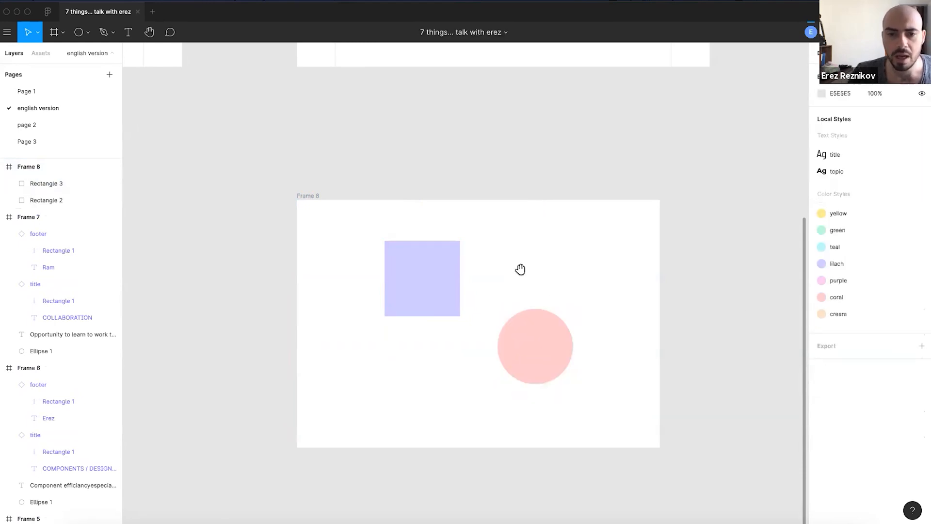
scroll(515, 252, down, 2)
click(410, 248)
click(409, 249)
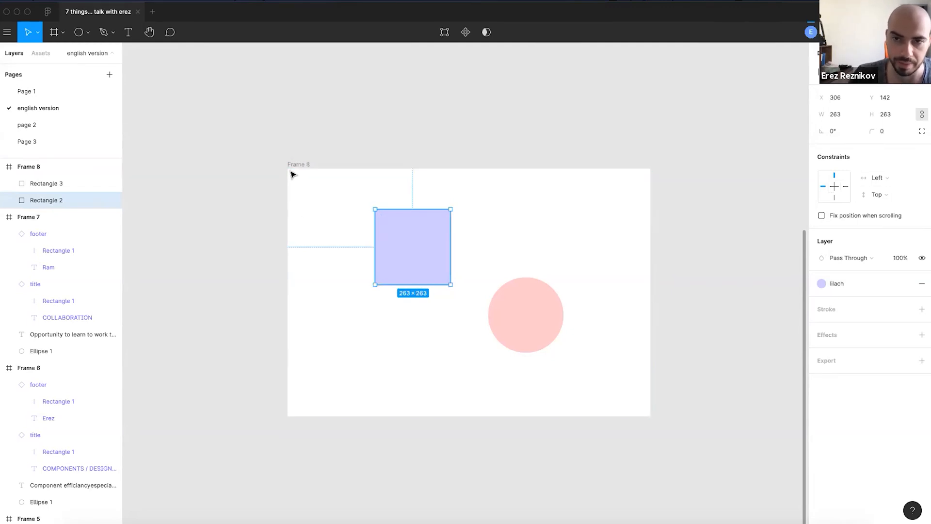
- Constrain the lilac square to Right horizontally and Bottom vertically
click(900, 178)
click(897, 189)
click(878, 194)
click(875, 206)
click(552, 228)
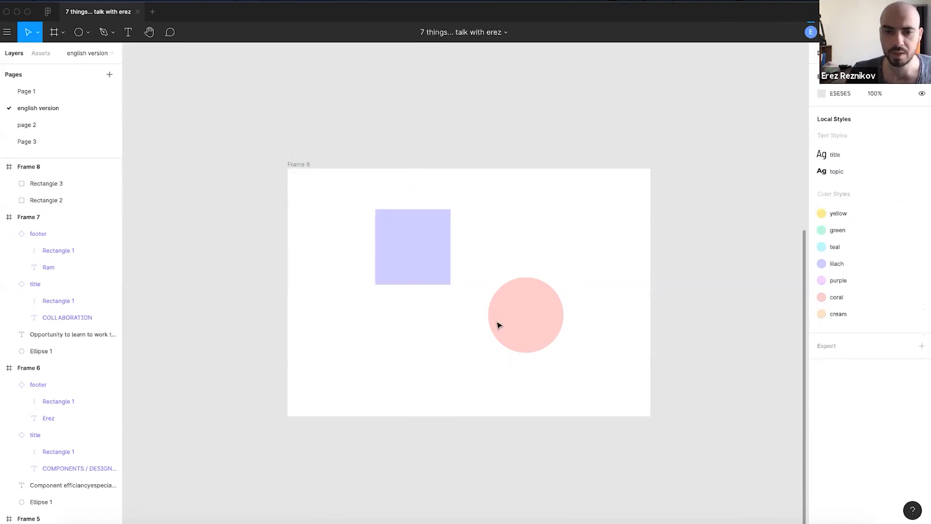
click(403, 257)
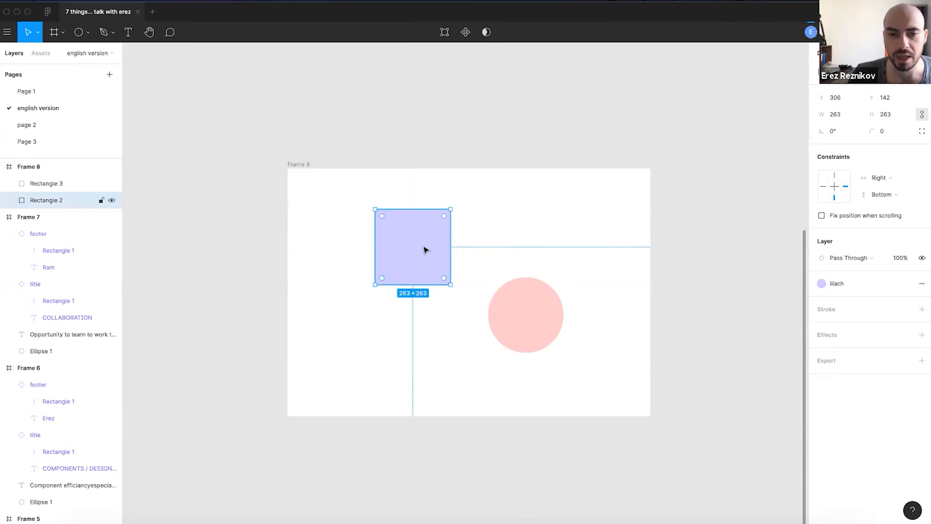
- Enlarge Frame 8 from its bottom-right corner to 1794×1568 so the pinned square follows
click(342, 141)
click(301, 165)
scroll(335, 184, down, 2)
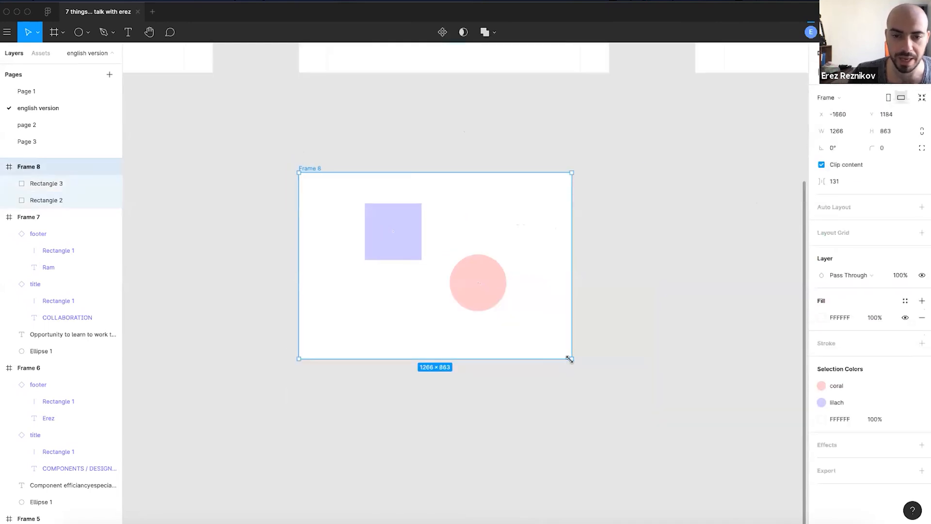
drag(611, 401, 674, 481)
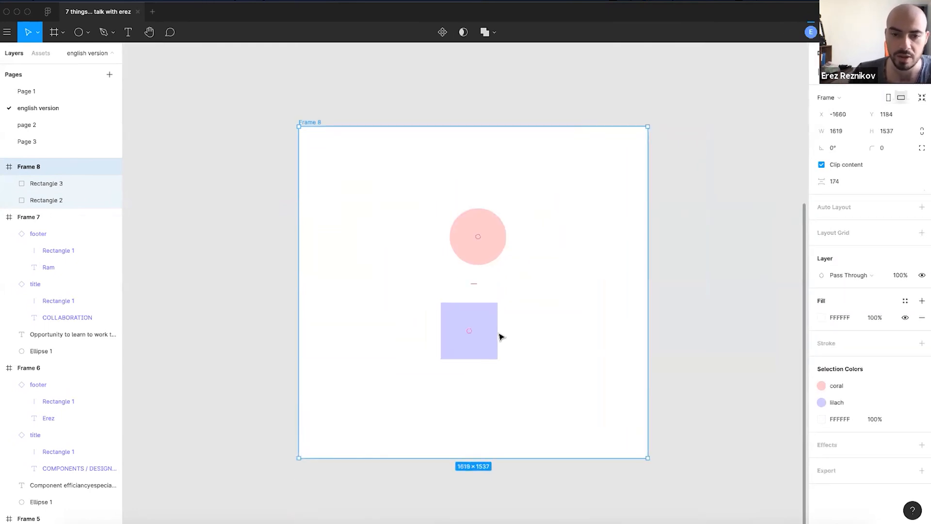
click(495, 335)
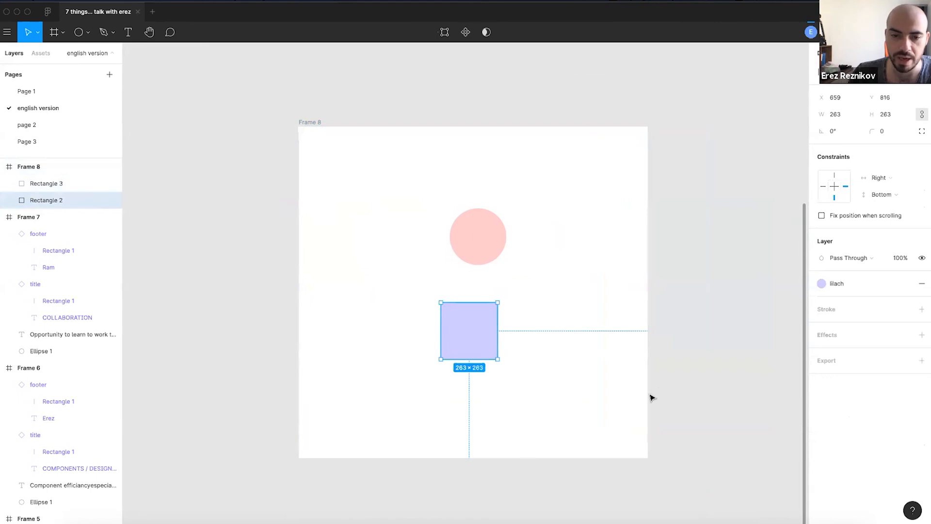
click(311, 122)
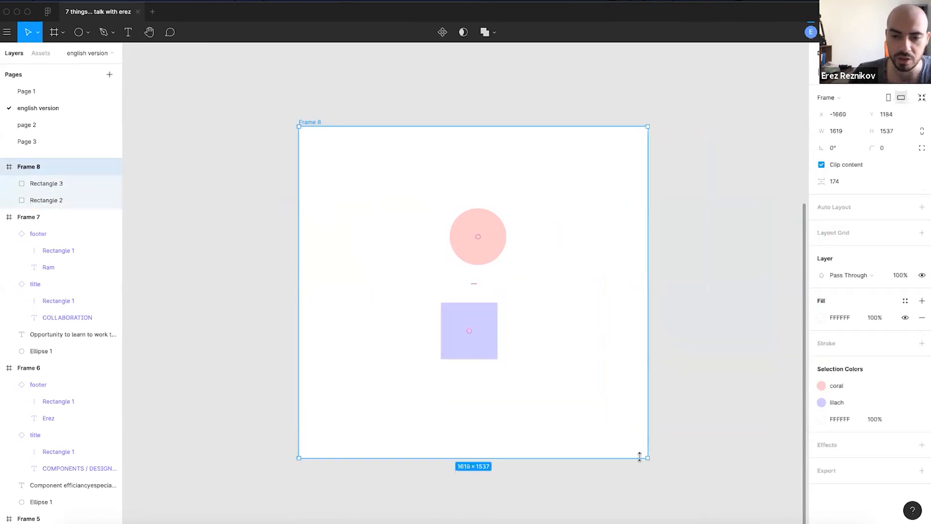
drag(646, 457, 684, 465)
drag(308, 123, 285, 117)
click(482, 226)
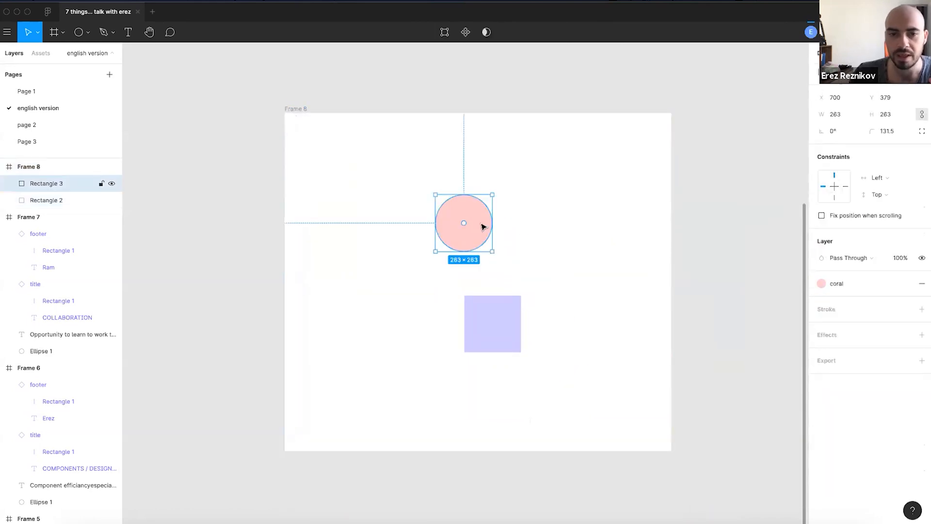
- Set the coral circle's horizontal constraint to Left & Right, keeping Top vertically
click(898, 180)
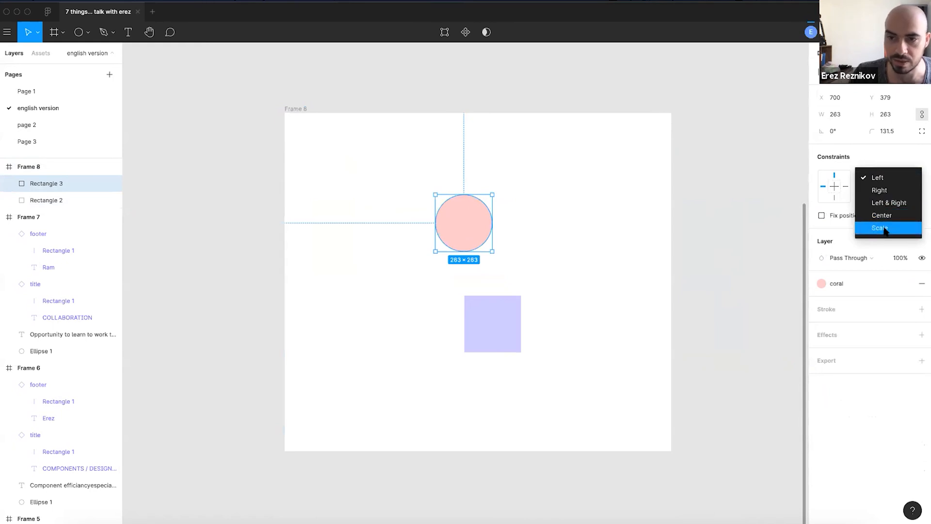
click(885, 202)
scroll(461, 235, up, 1)
scroll(461, 236, up, 2)
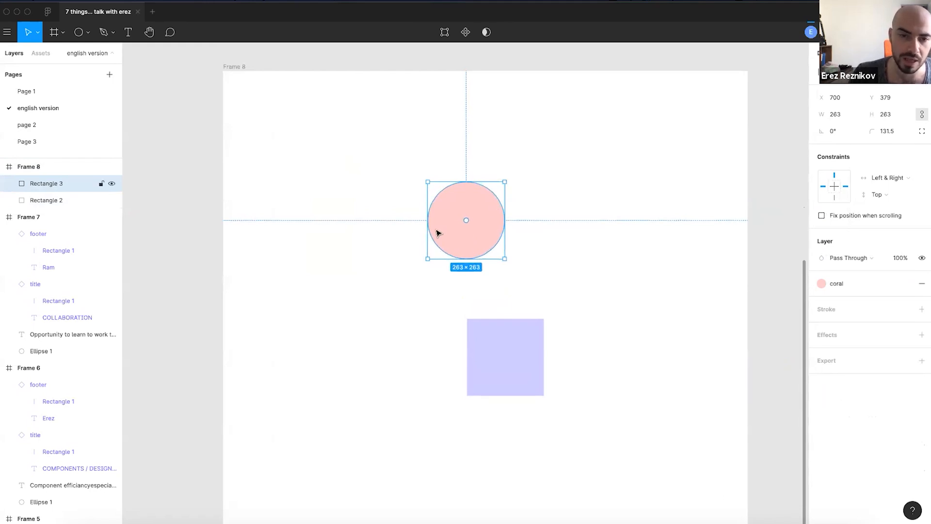
scroll(422, 221, up, 3)
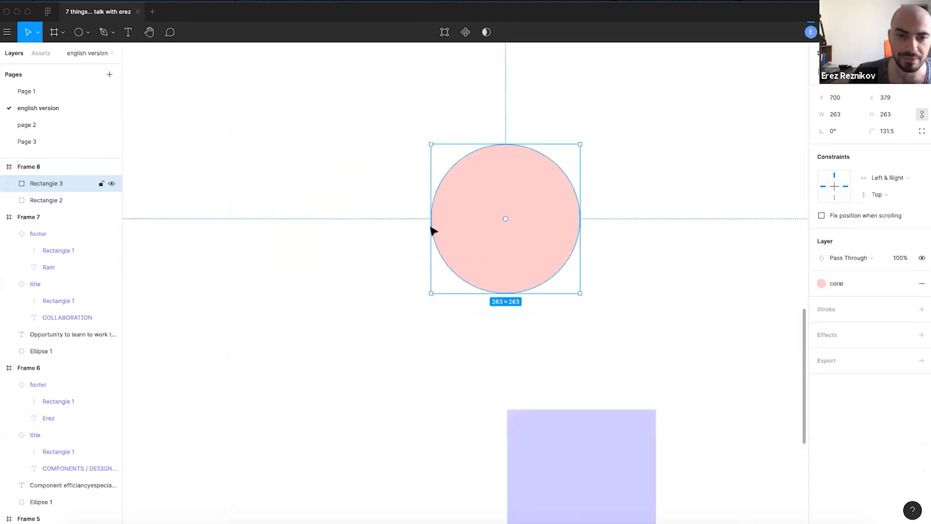
scroll(433, 241, down, 2)
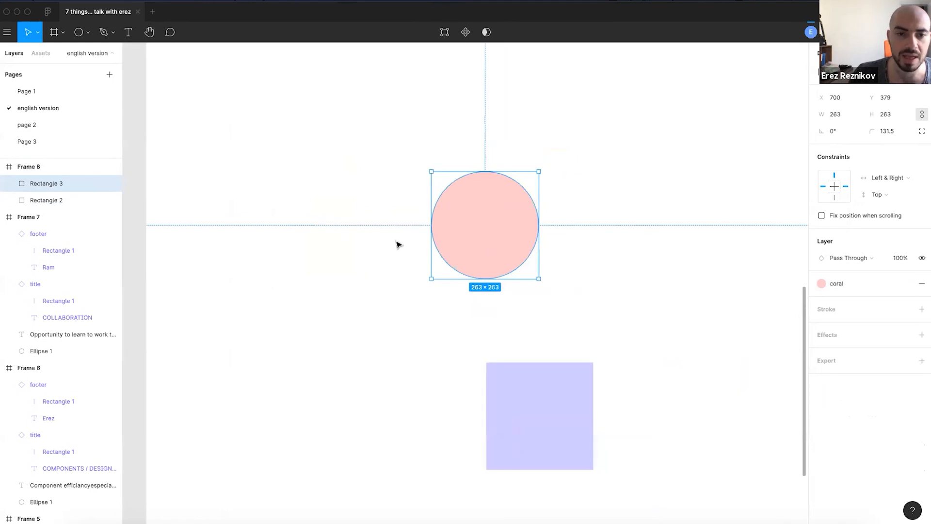
scroll(161, 239, up, 3)
scroll(161, 239, down, 3)
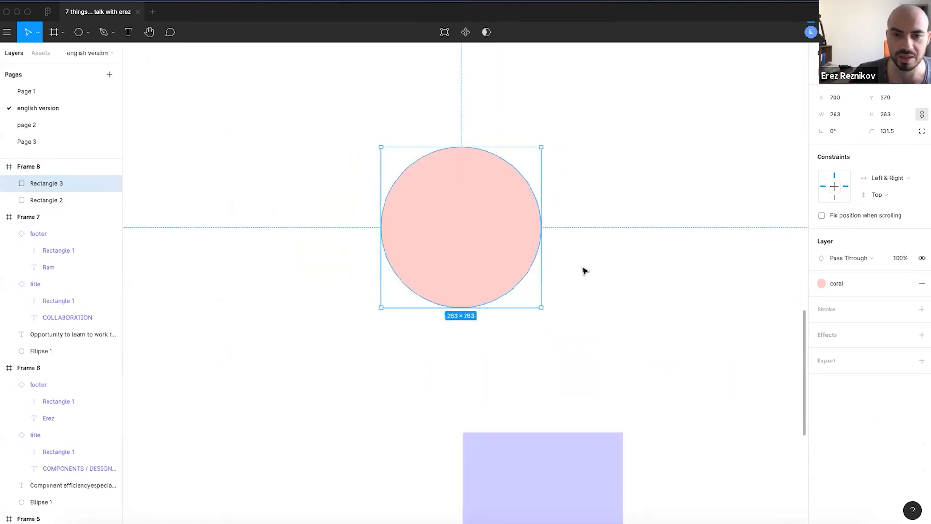
scroll(607, 262, down, 2)
scroll(679, 242, right, 5)
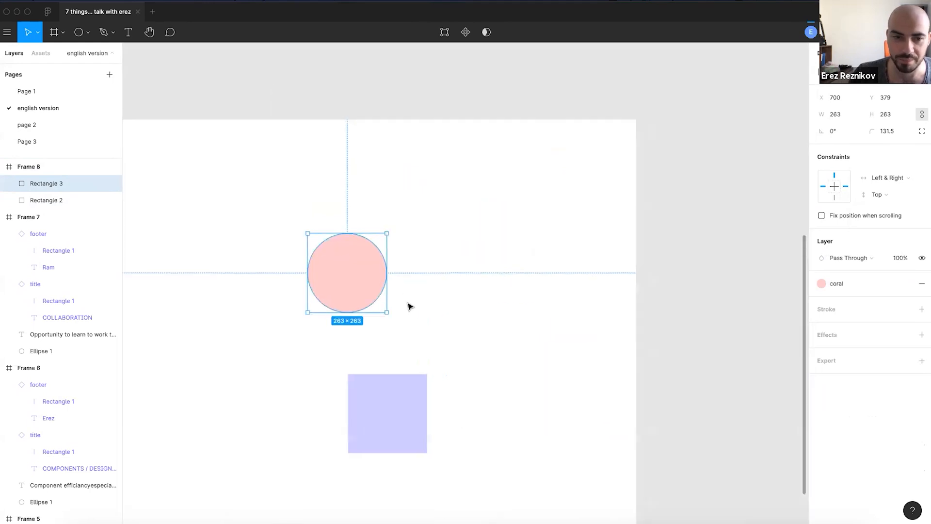
scroll(451, 286, left, 2)
scroll(422, 265, down, 5)
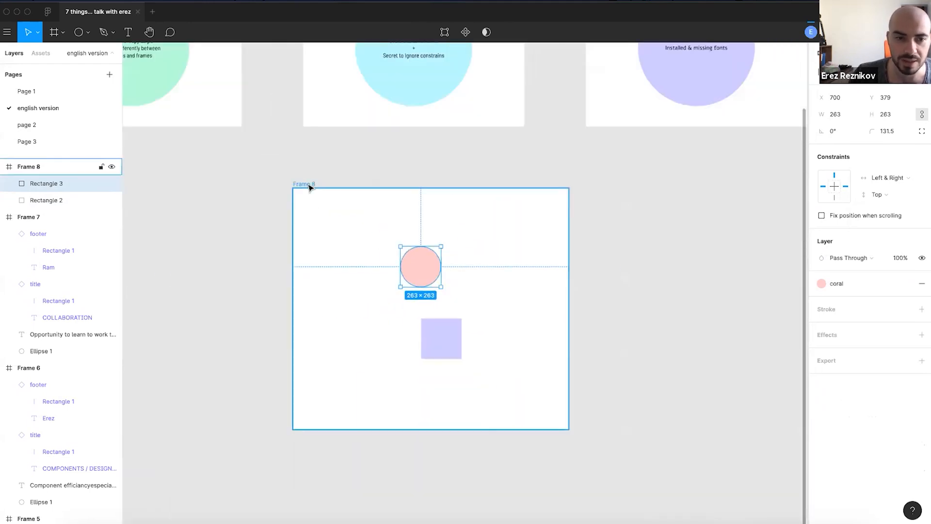
- Drag Frame 8's right edge out and back to 2159 px, stretching the circle into a 628×263 pill
click(309, 187)
drag(604, 309, 748, 319)
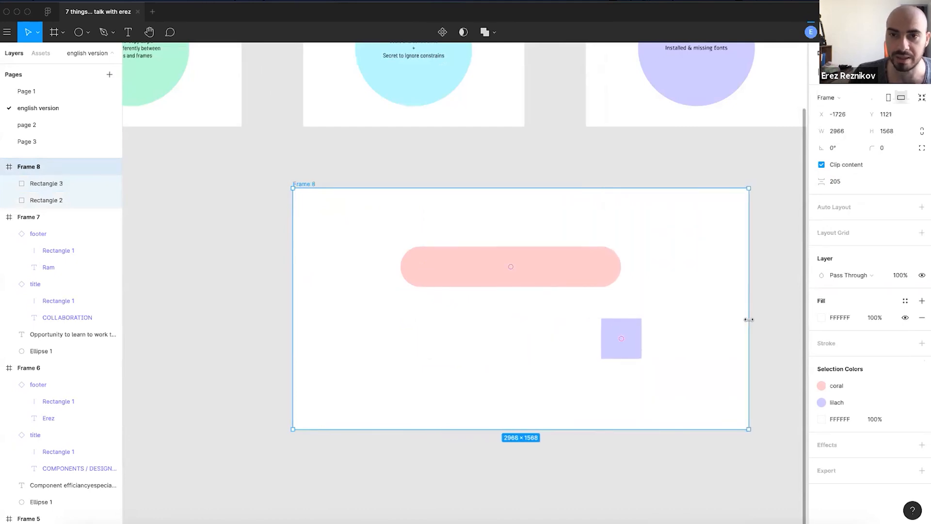
drag(747, 320, 746, 320)
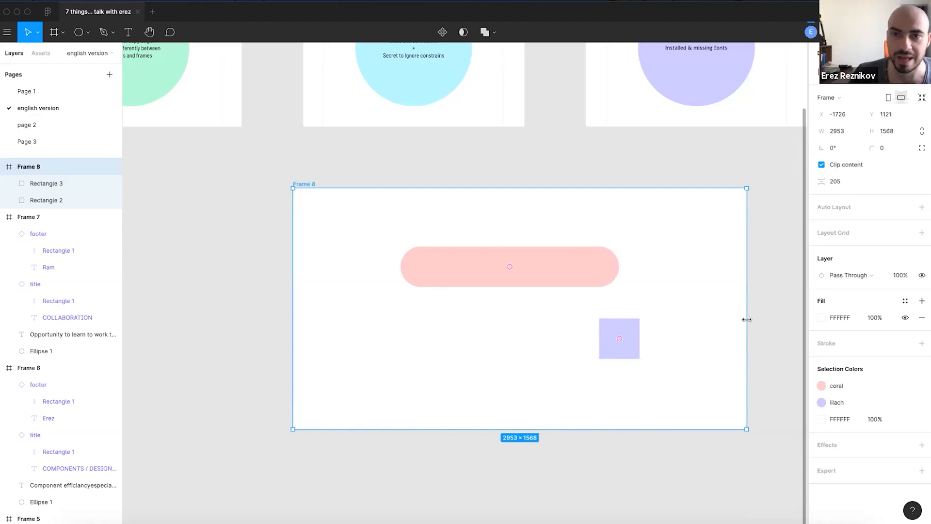
drag(735, 326, 623, 351)
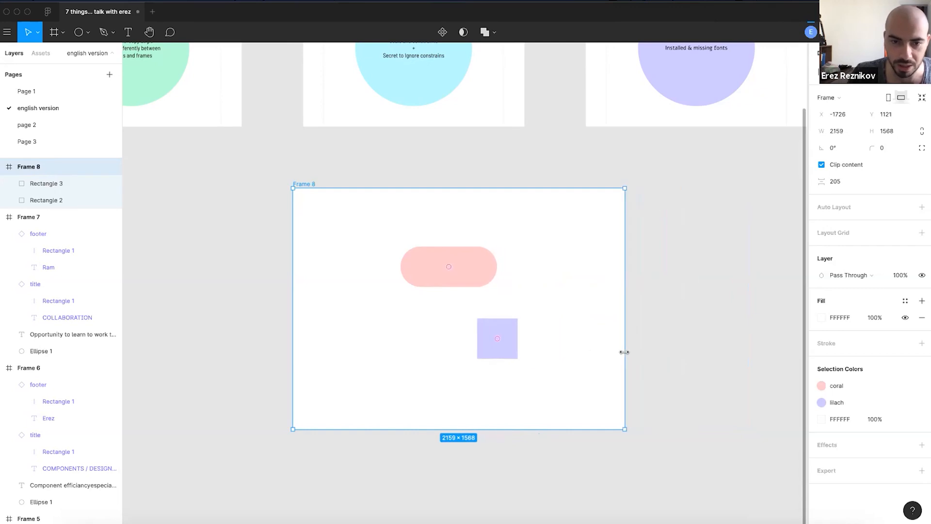
click(470, 264)
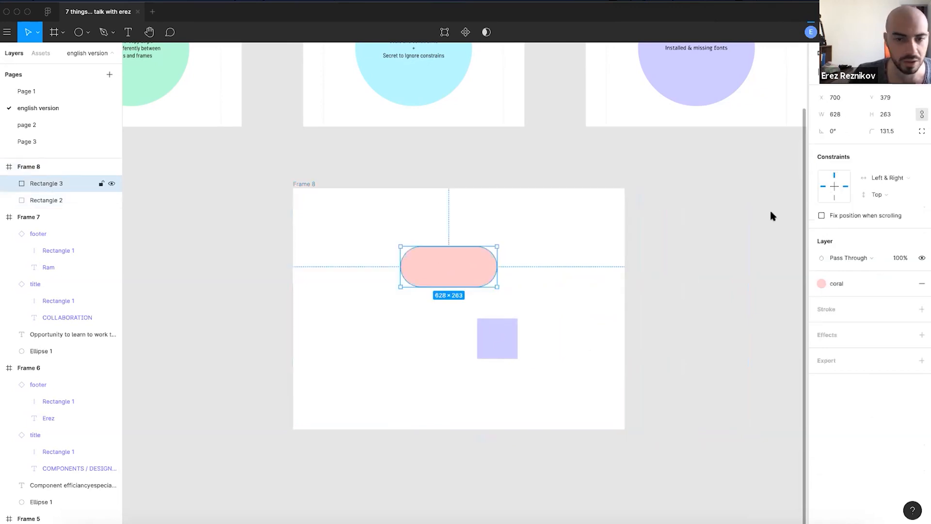
scroll(409, 286, up, 2)
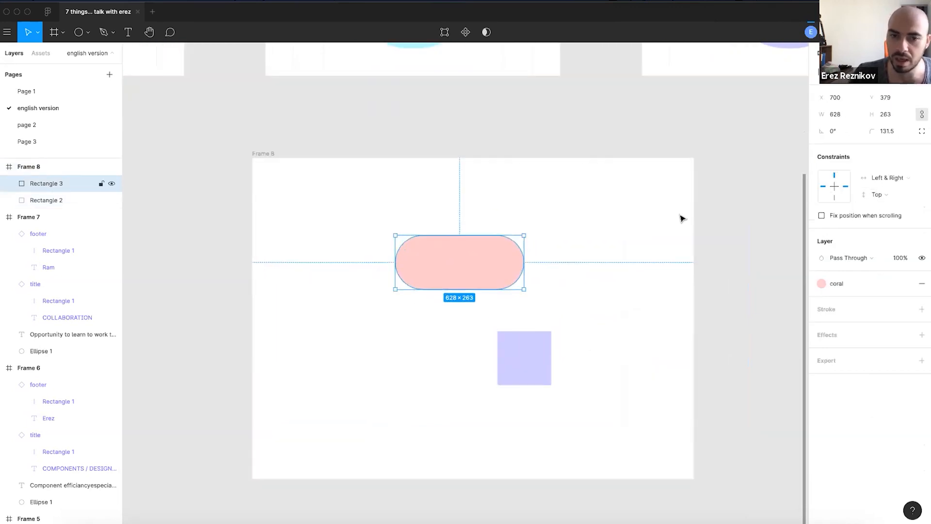
- Switch the coral pill's horizontal constraint to Center
click(897, 177)
click(896, 191)
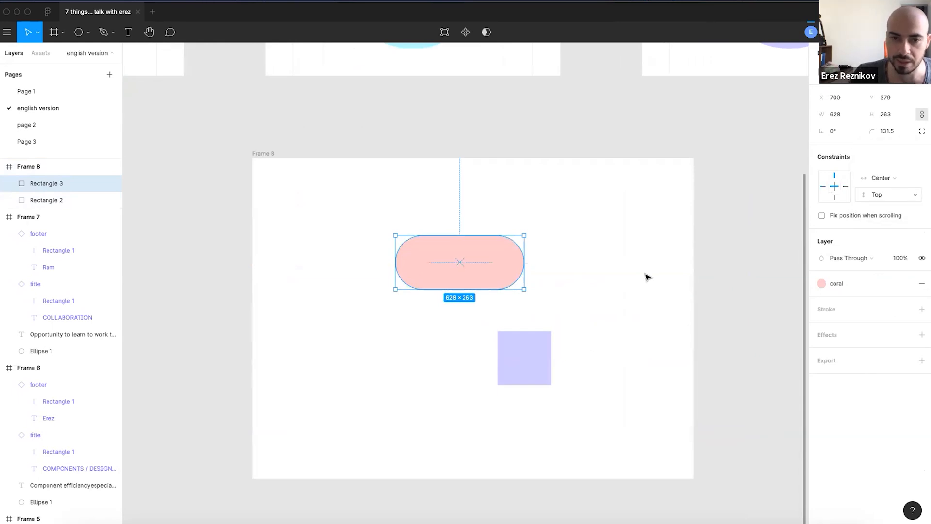
scroll(496, 292, down, 3)
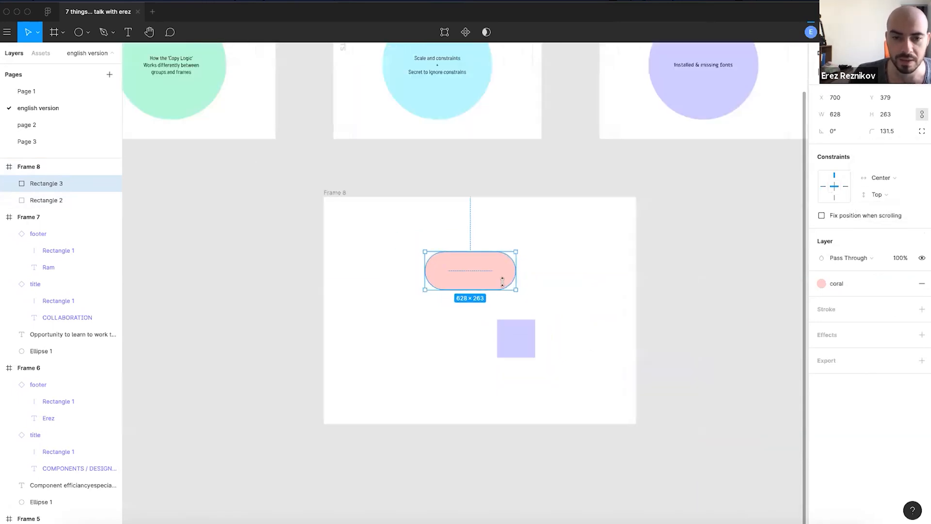
drag(581, 273, 519, 268)
scroll(355, 286, up, 1)
scroll(355, 286, up, 2)
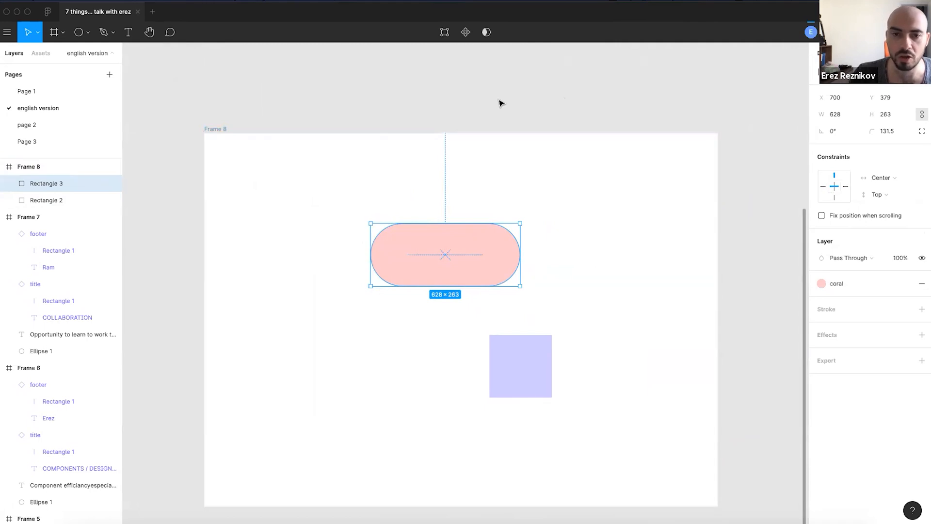
scroll(493, 343, down, 2)
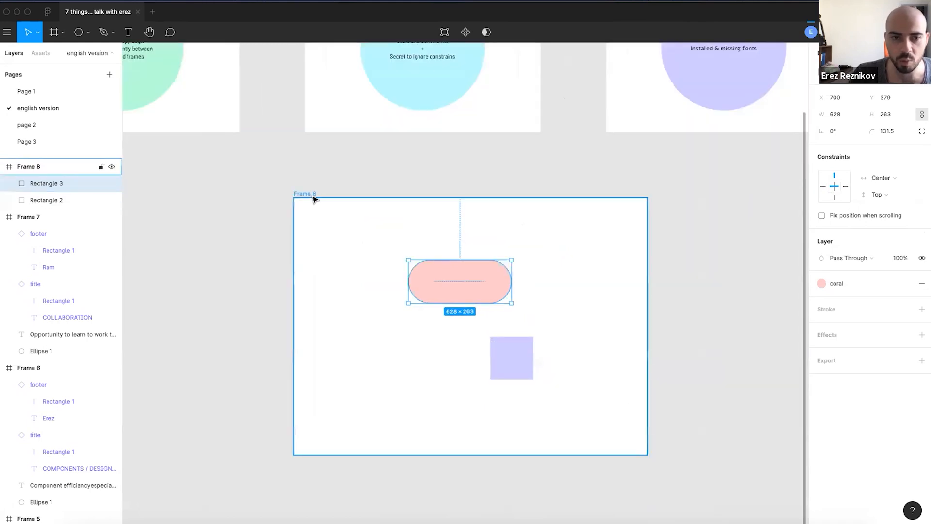
- Widen Frame 8, move the coral pill left inside it, then resize the frame from its right edge
click(313, 197)
drag(650, 325, 658, 345)
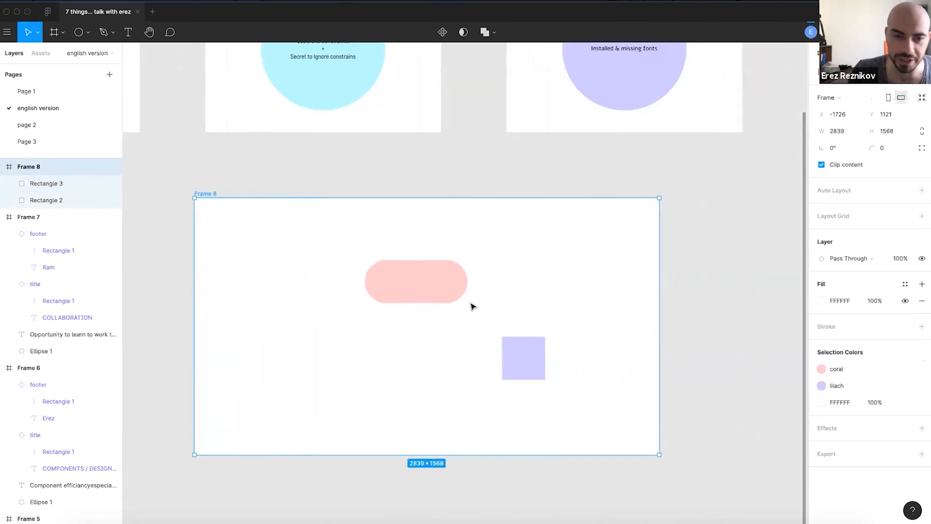
click(435, 286)
drag(450, 286, 382, 287)
click(367, 180)
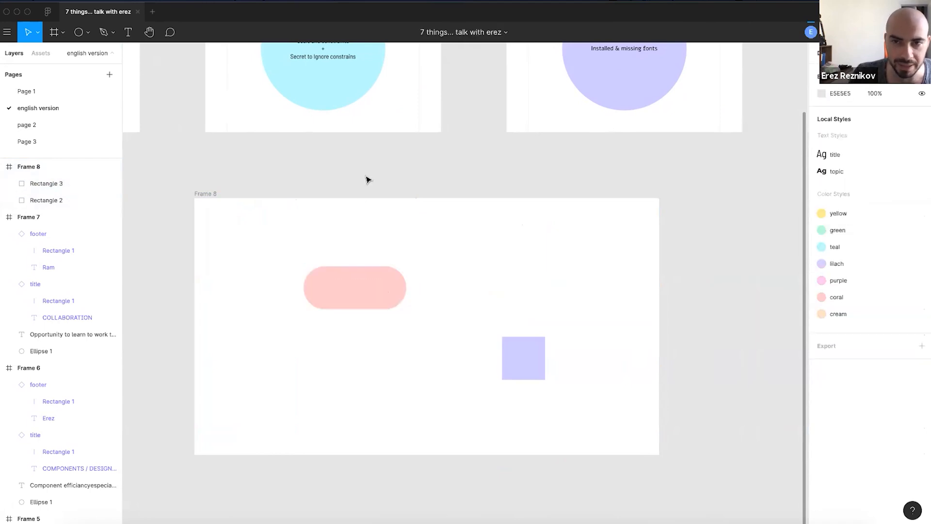
click(215, 194)
drag(660, 366, 612, 372)
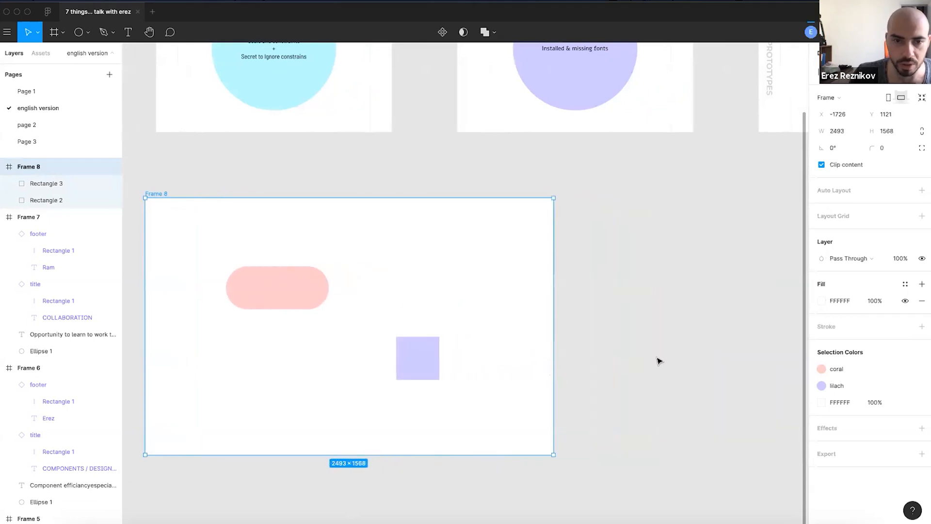
click(659, 361)
drag(487, 304, 580, 312)
click(383, 277)
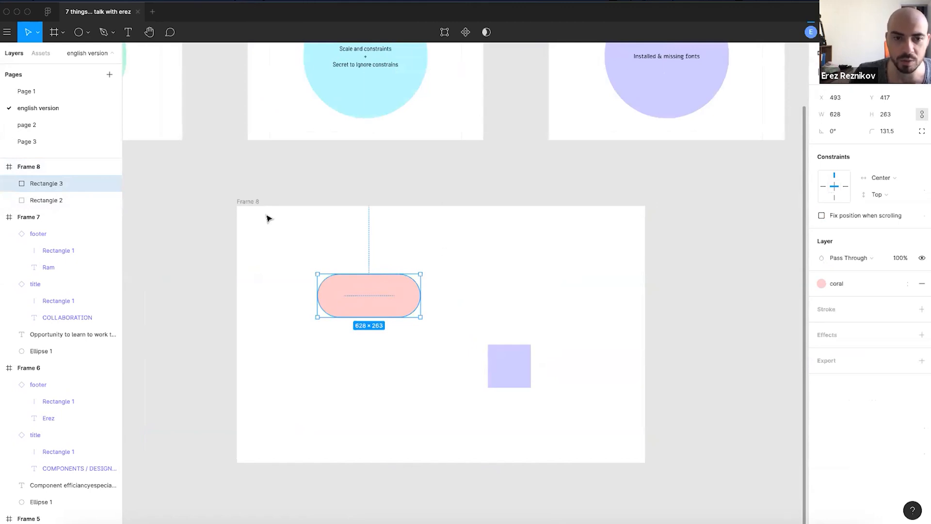
- Narrow Frame 8 from its right edge and reselect the now 828×263 pill to check its constraints
click(251, 203)
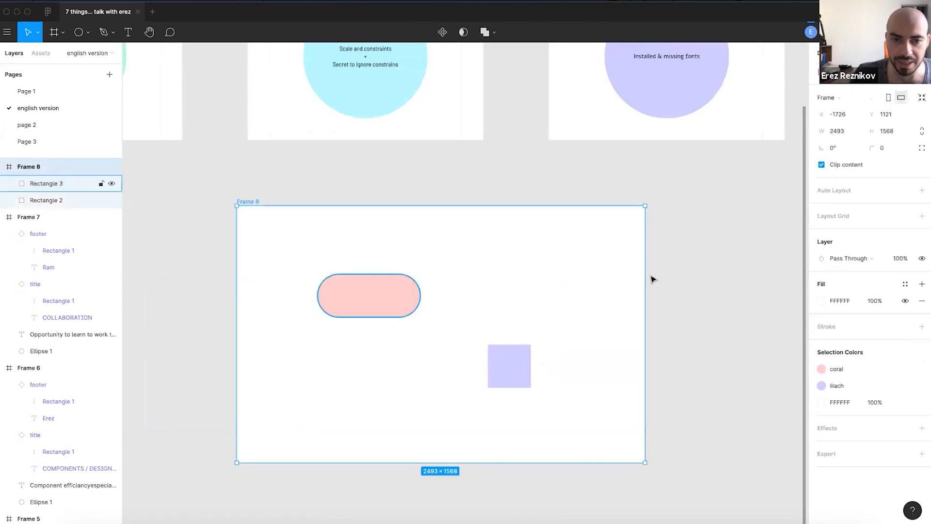
click(384, 291)
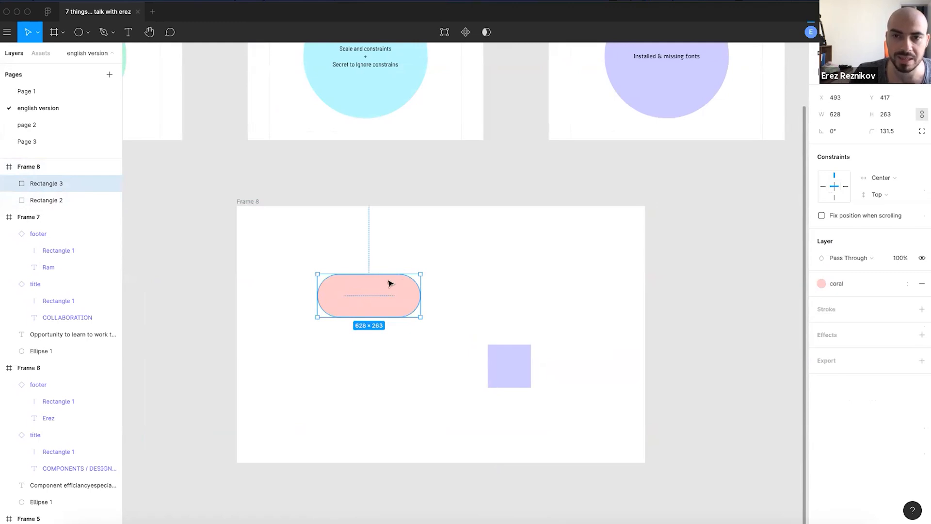
click(438, 277)
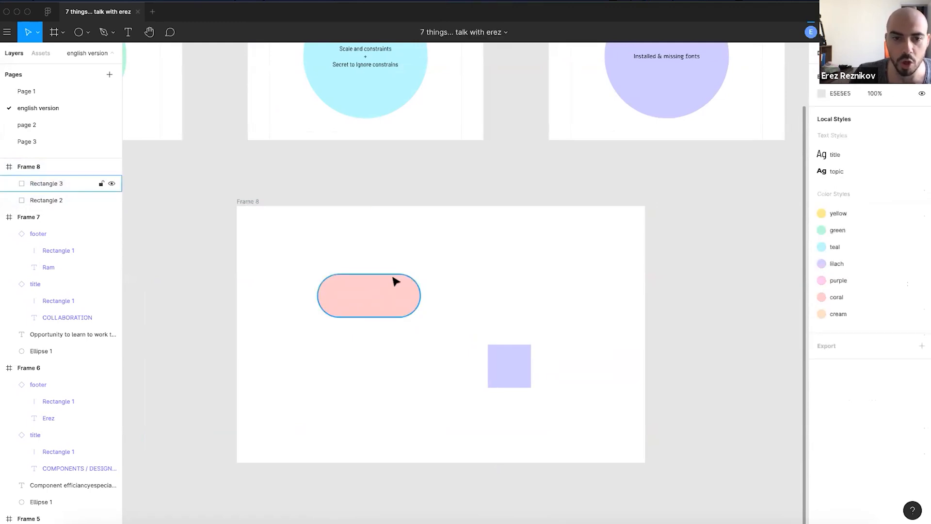
click(245, 212)
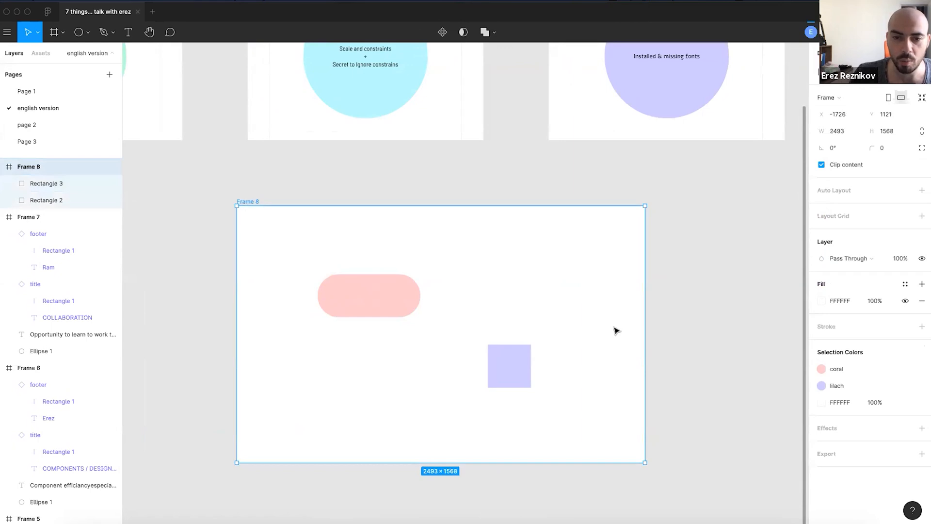
drag(645, 328, 458, 355)
click(517, 346)
drag(451, 304, 666, 293)
scroll(566, 310, up, 1)
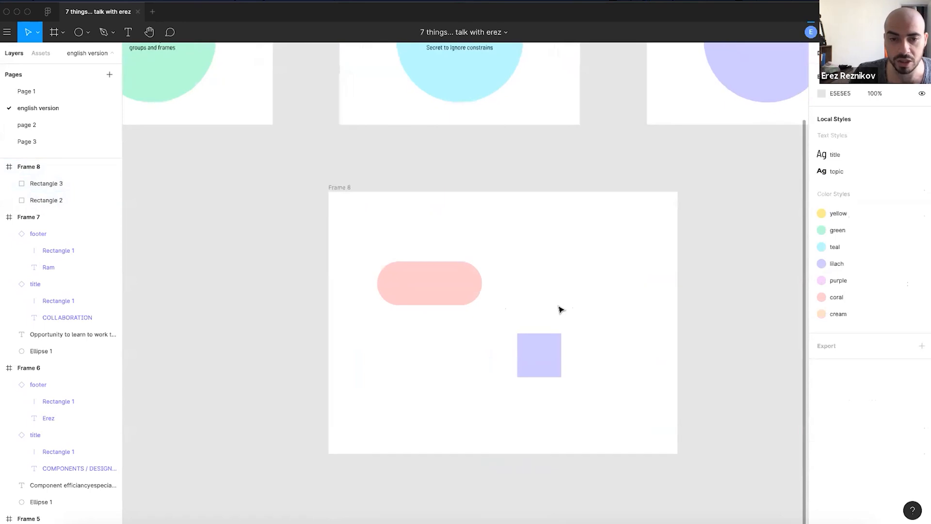
click(429, 296)
scroll(431, 298, up, 2)
scroll(431, 297, down, 1)
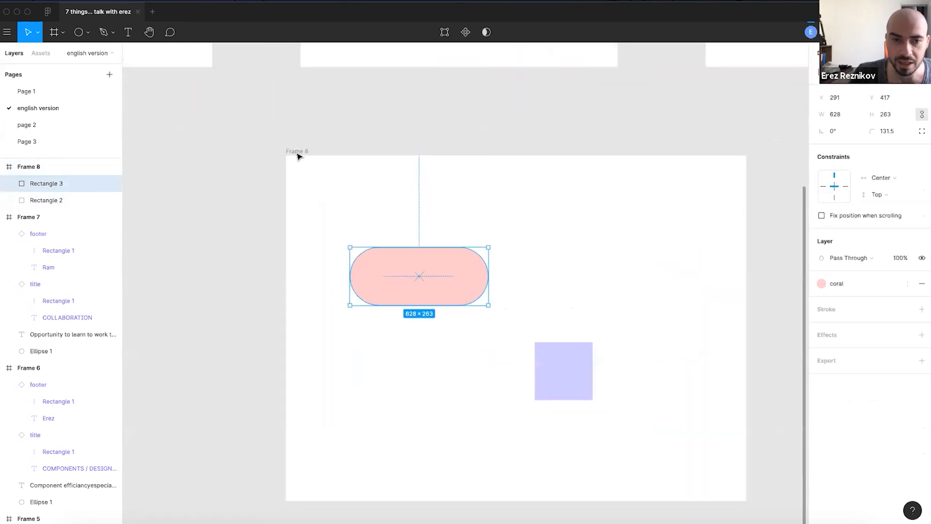
- Widen Frame 8 to 2377 px and select the coral pill to view its constraints
click(297, 154)
mouse_move(743, 329)
mouse_down()
mouse_move(814, 353)
mouse_move(691, 349)
mouse_move(719, 354)
mouse_move(760, 328)
mouse_up()
click(420, 275)
scroll(415, 299, left, 4)
click(415, 299)
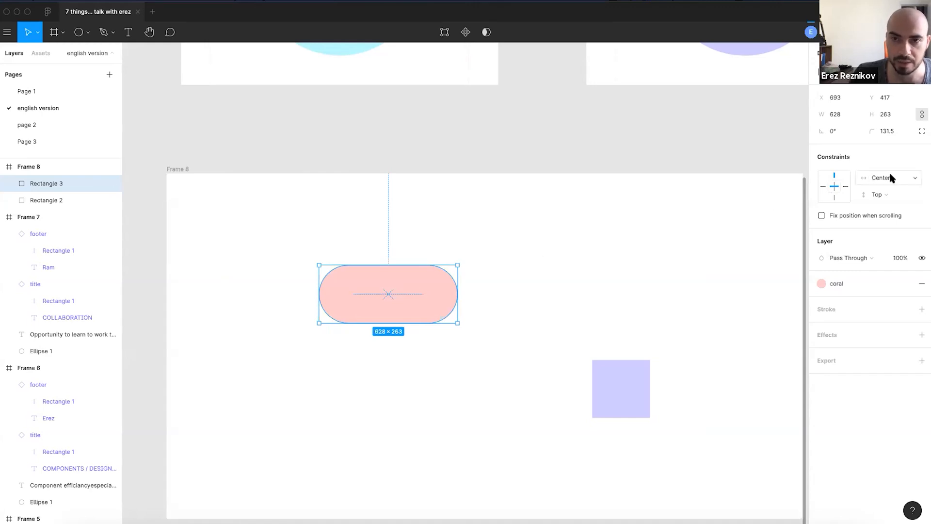
- Zoom in to inspect the centred 628×263 pill, then reselect the 2893×1568 Frame 8
scroll(412, 298, up, 3)
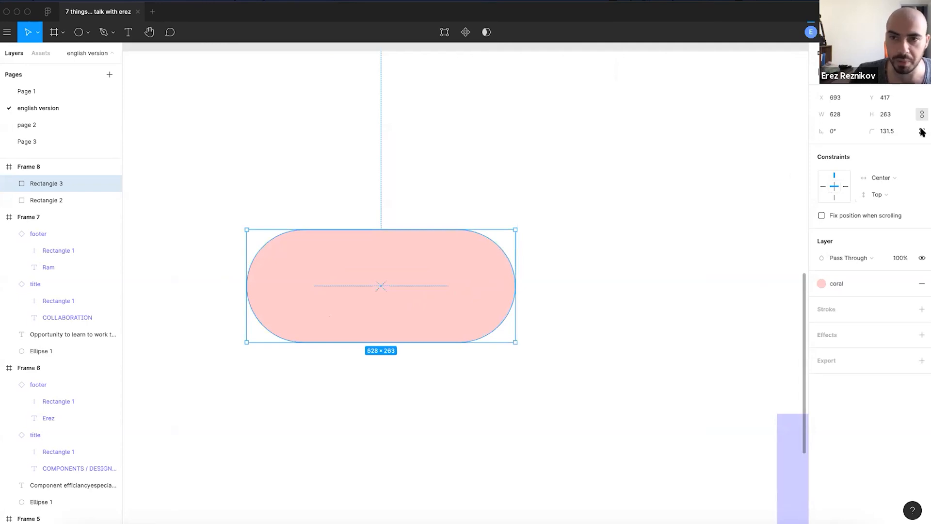
scroll(270, 272, down, 2)
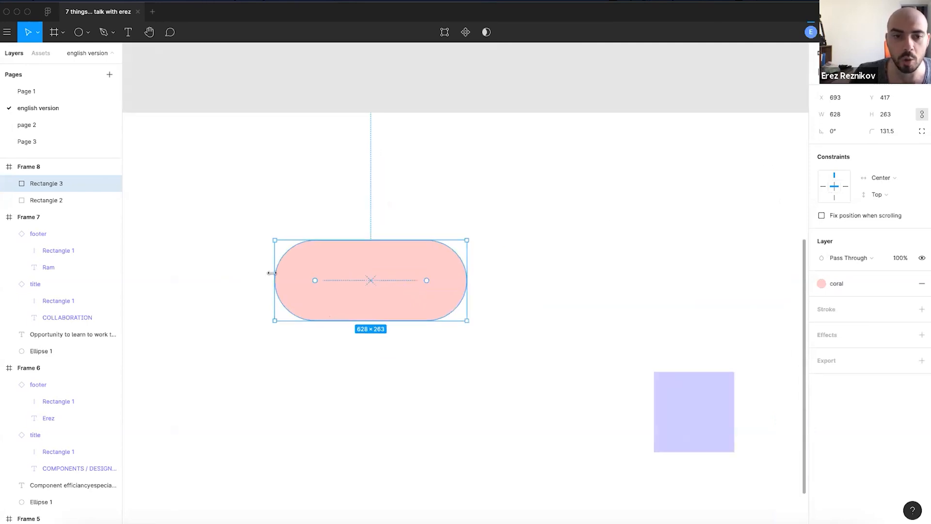
scroll(275, 274, up, 5)
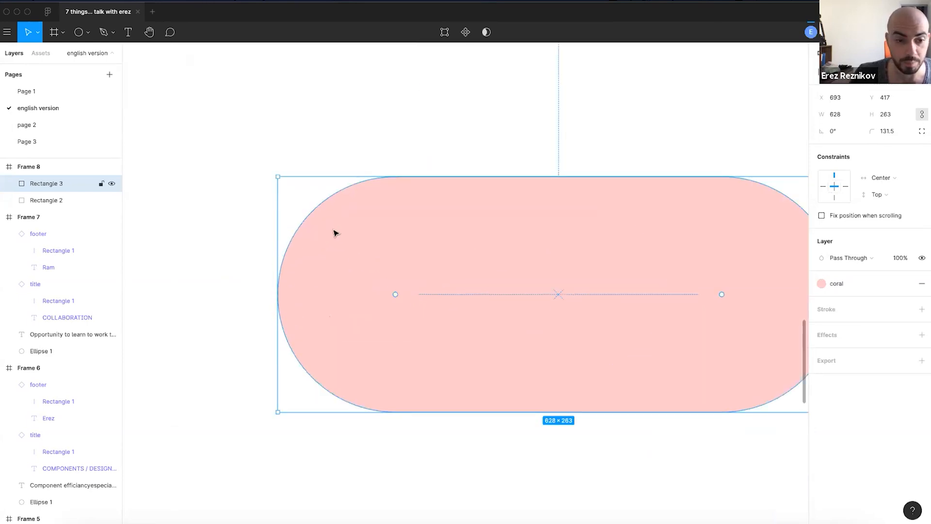
scroll(279, 188, up, 5)
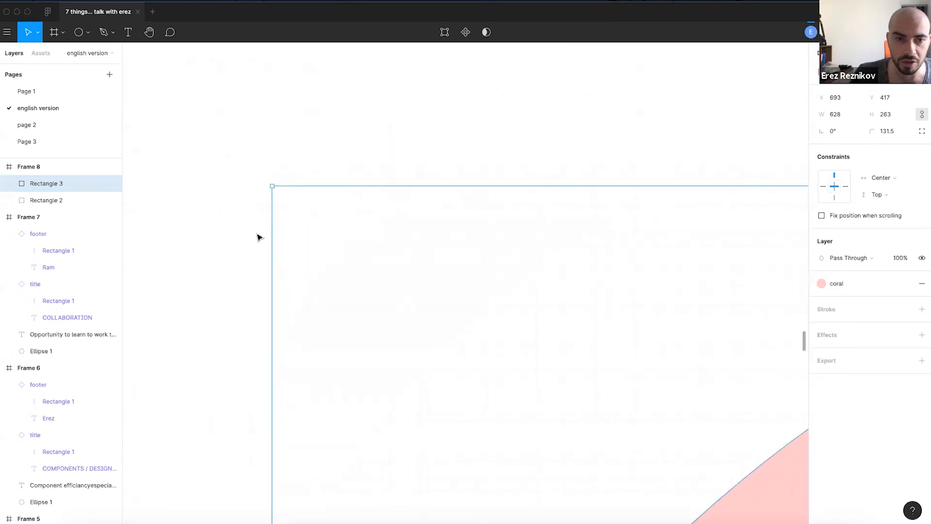
scroll(494, 270, down, 4)
click(534, 229)
scroll(534, 228, down, 2)
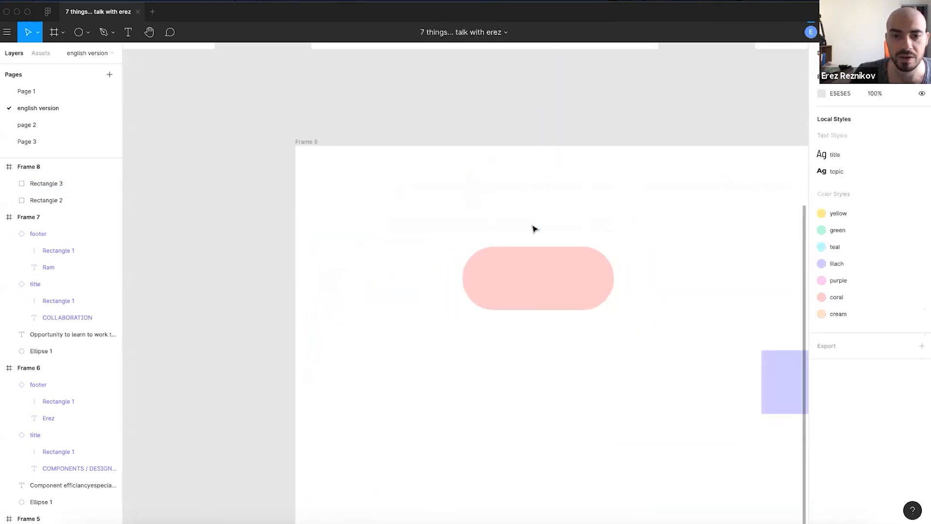
scroll(534, 229, right, 5)
drag(475, 307, 521, 285)
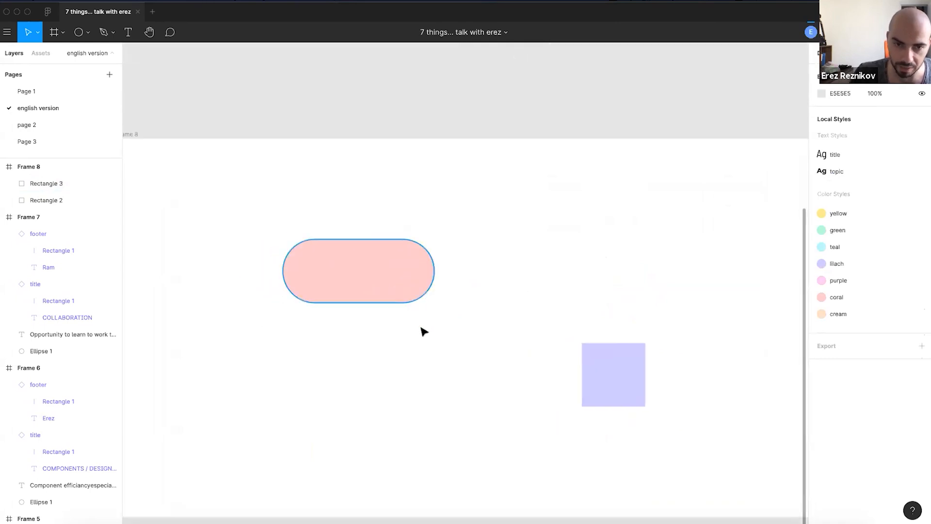
click(374, 296)
scroll(379, 305, down, 3)
click(195, 177)
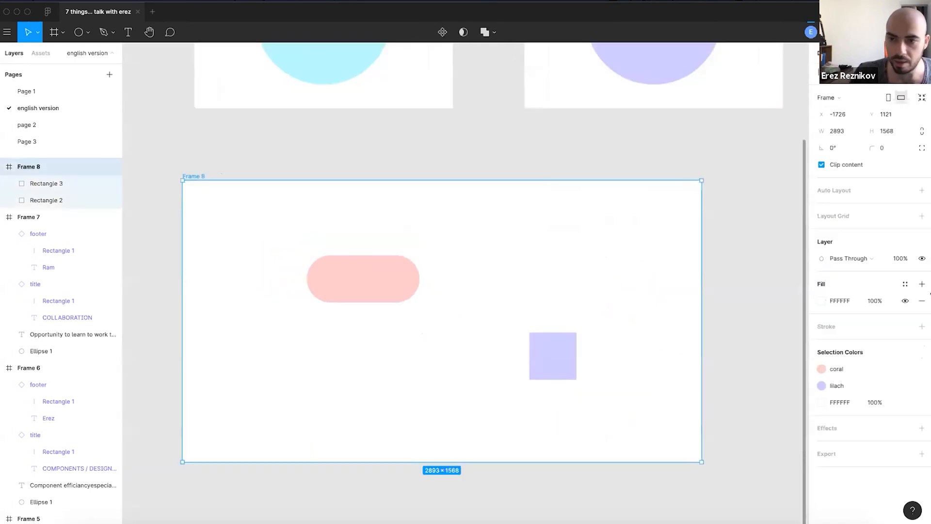
- Move the lilac square left and narrow Frame 8 to 1906 px wide
click(409, 293)
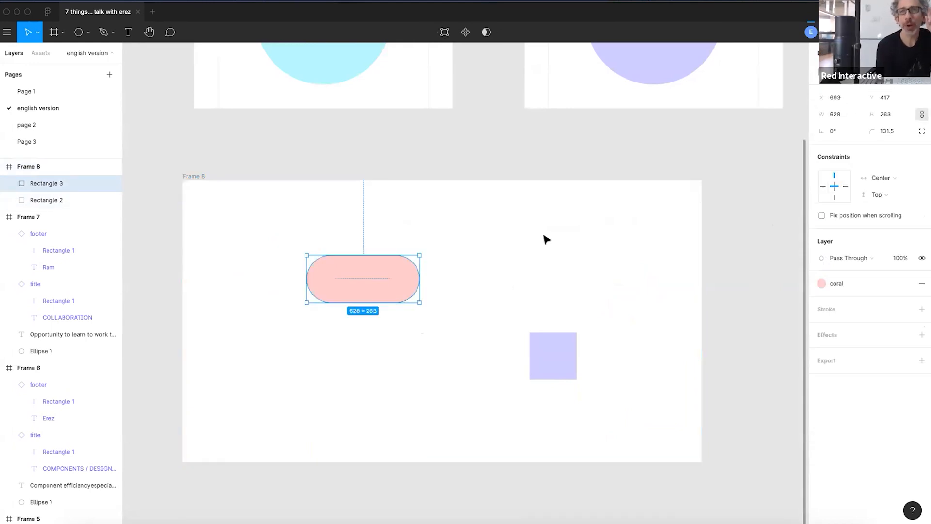
click(547, 357)
drag(547, 357, 431, 365)
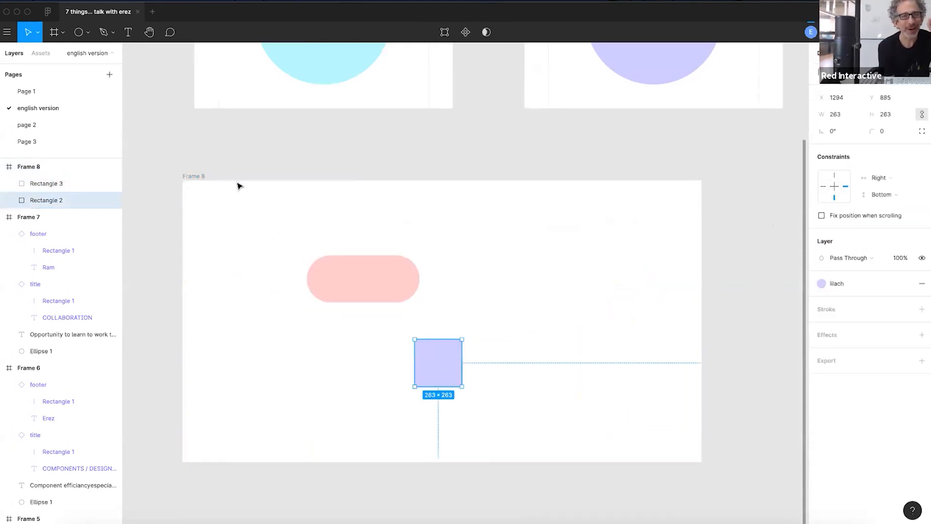
click(193, 178)
drag(701, 317, 490, 330)
click(557, 318)
- Move the coral pill and lilac square onto the frame's vertical midline
drag(241, 370, 413, 382)
mouse_move(287, 272)
mouse_down()
mouse_move(298, 275)
mouse_move(289, 273)
mouse_up()
drag(400, 373, 371, 356)
click(304, 283)
click(520, 263)
drag(306, 272, 341, 288)
drag(370, 376, 338, 396)
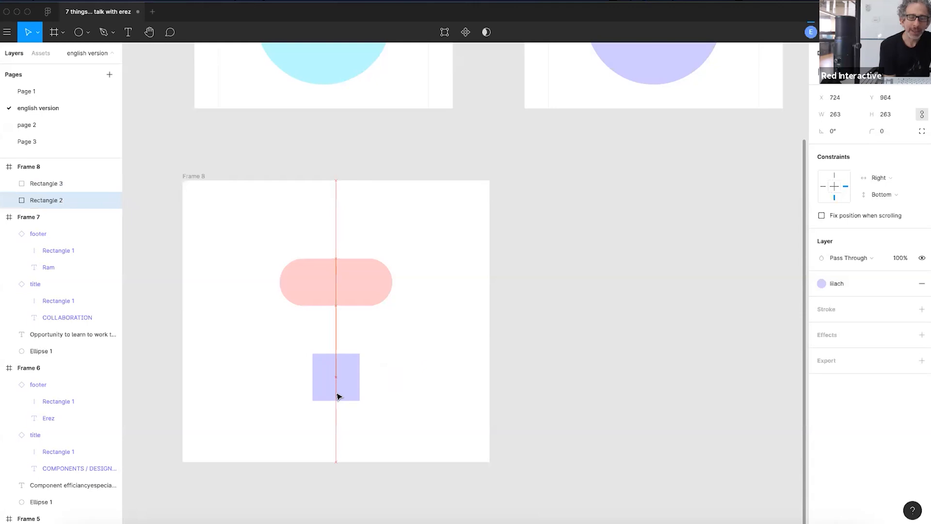
click(559, 302)
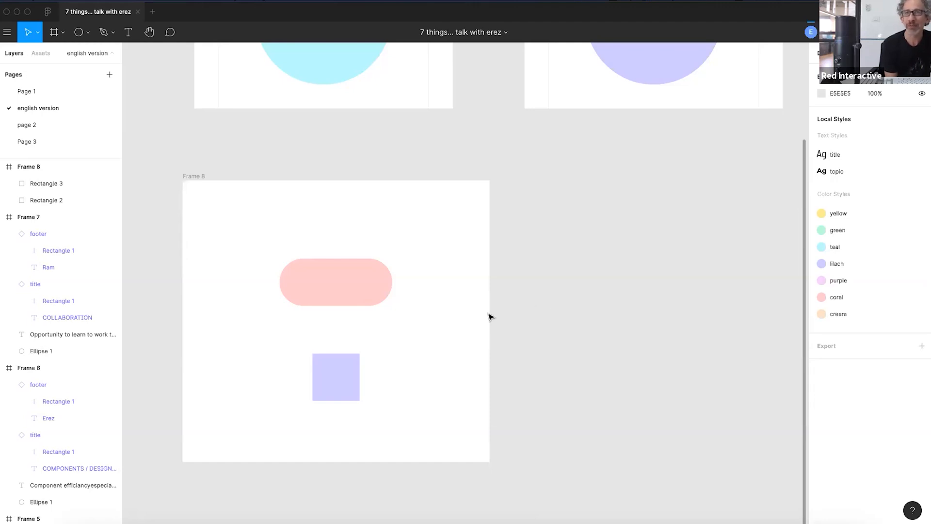
- Fine-tune the lilac square so it sits centred directly below the pill
drag(425, 336, 480, 370)
drag(416, 394, 419, 387)
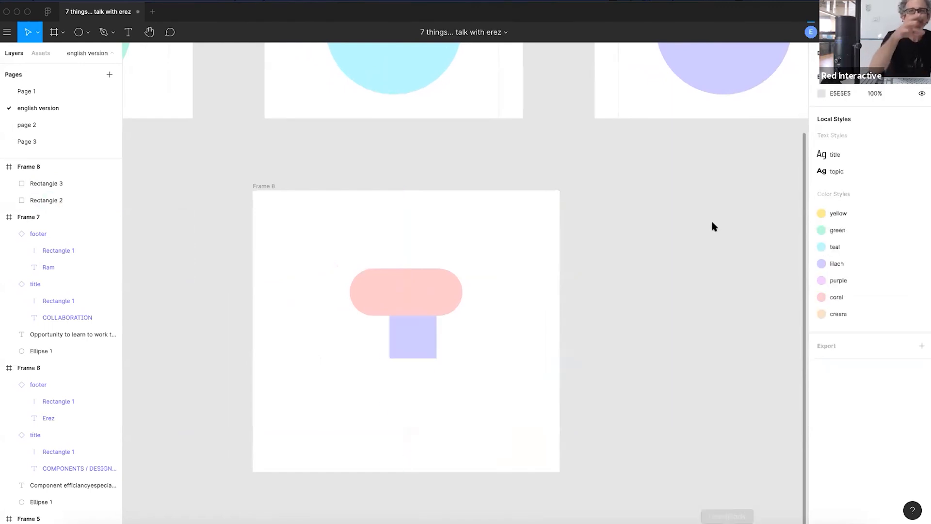
drag(411, 355, 416, 368)
click(517, 394)
drag(512, 351, 539, 398)
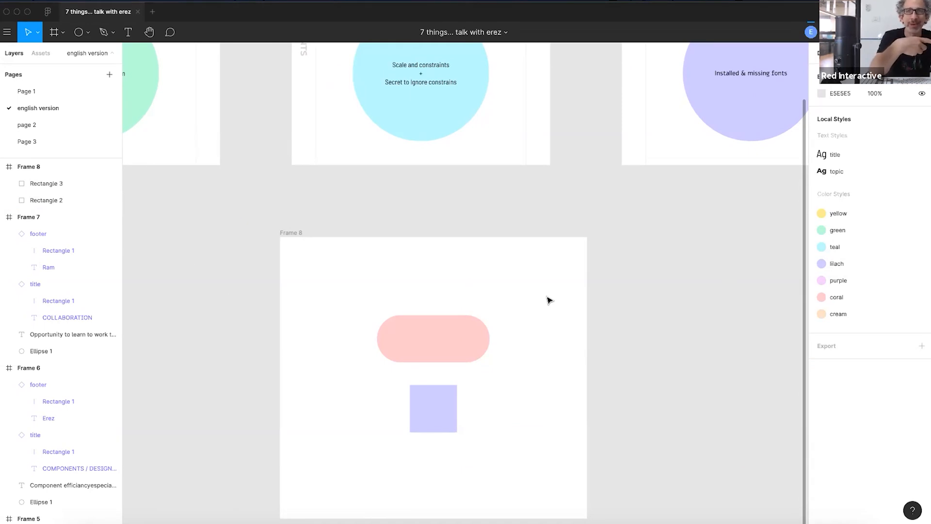
scroll(435, 312, down, 1)
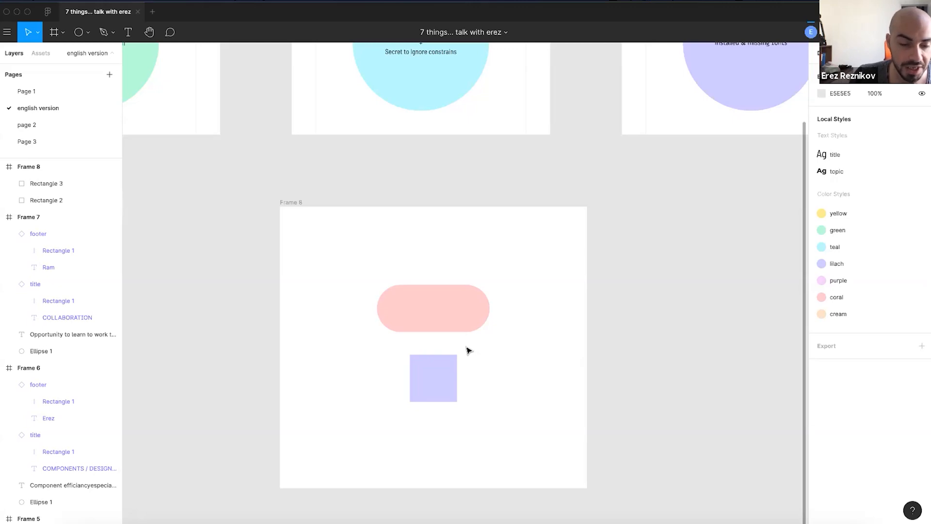
- Widen Frame 8 to 2388 px and delete the coral pill
click(300, 206)
drag(587, 336, 667, 343)
click(509, 313)
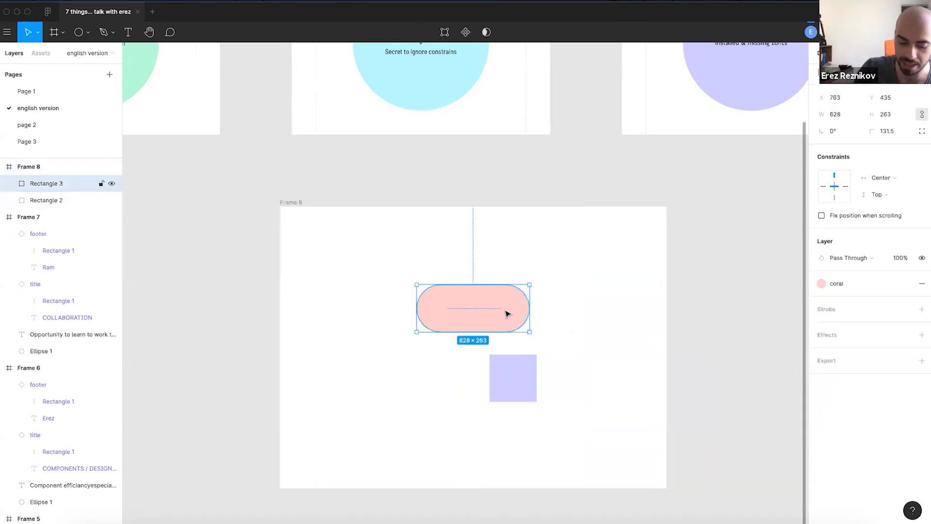
key(Delete)
- Stretch the lilac square leftward into a 1278×263 bar and inspect its constraints
click(514, 373)
drag(485, 373, 307, 376)
click(477, 343)
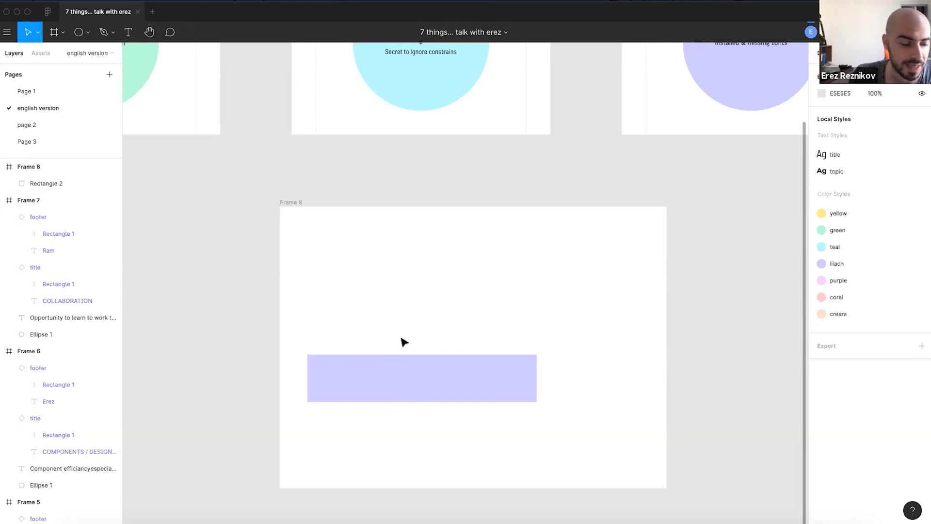
click(424, 380)
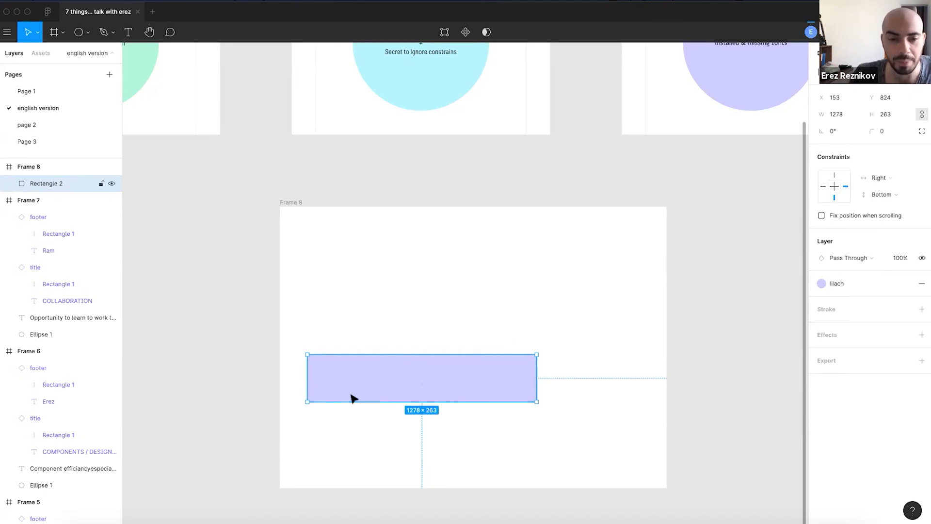
click(346, 330)
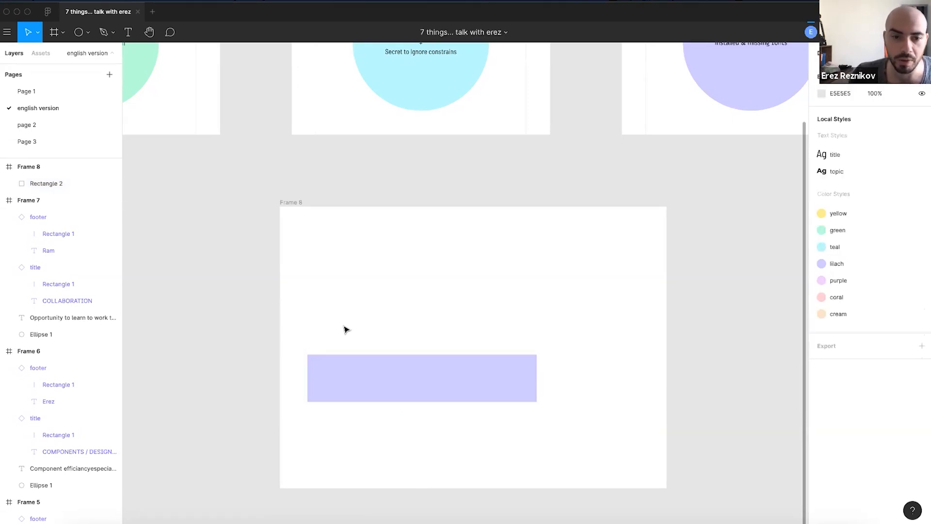
- Resize Frame 8 to 2604×1568, watching the lilac bar shift with the frame
click(294, 202)
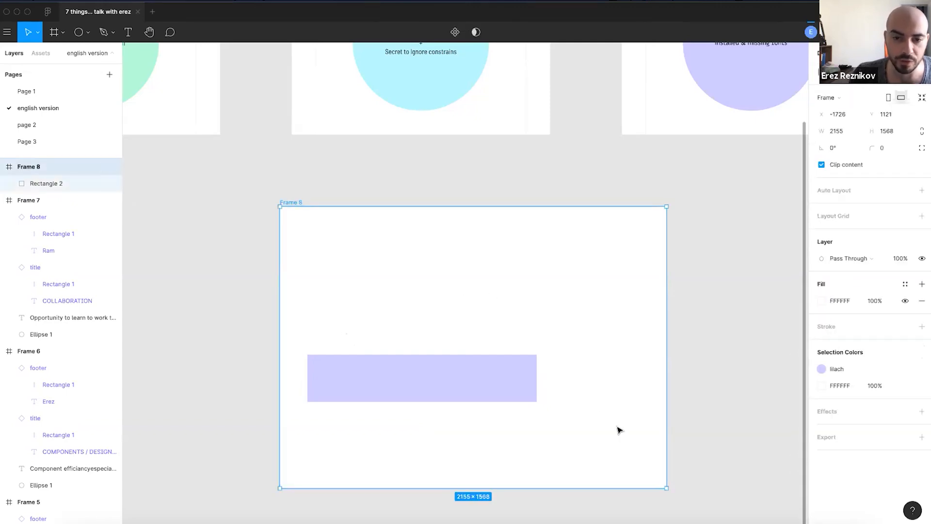
drag(668, 390, 695, 397)
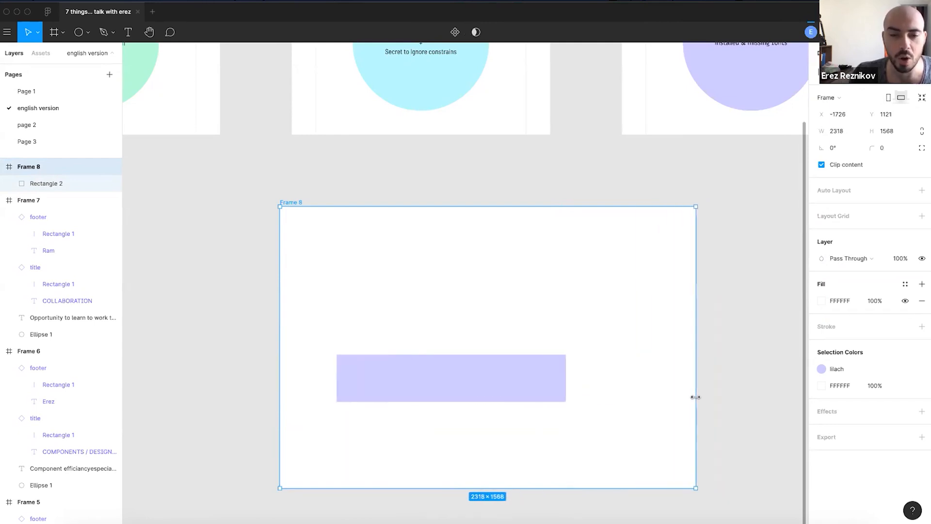
drag(696, 396, 747, 396)
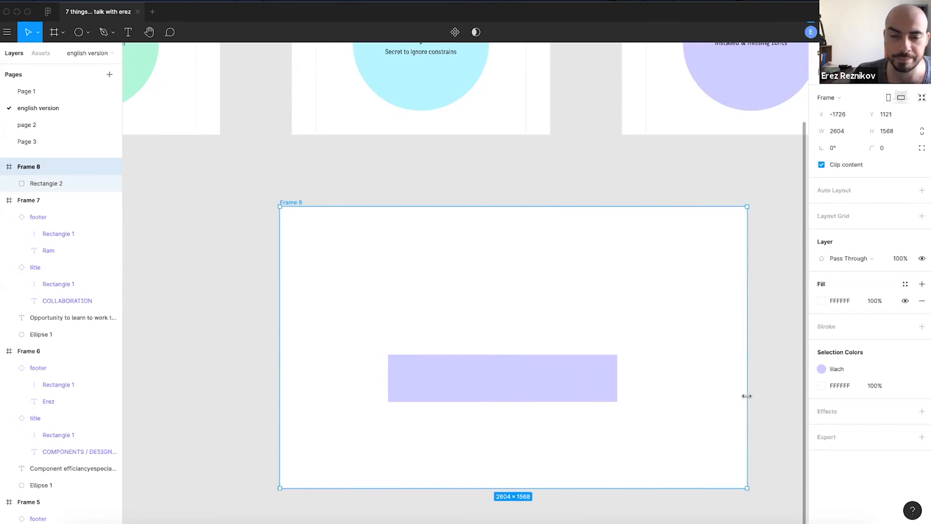
click(230, 369)
- Move Frame 8 by its label slightly right and down, then clear the selection
drag(286, 201, 297, 205)
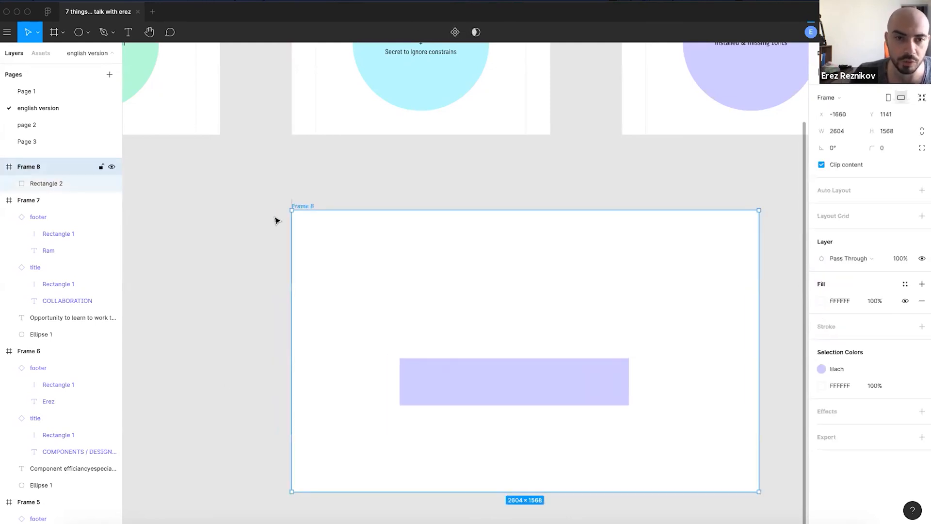
click(262, 231)
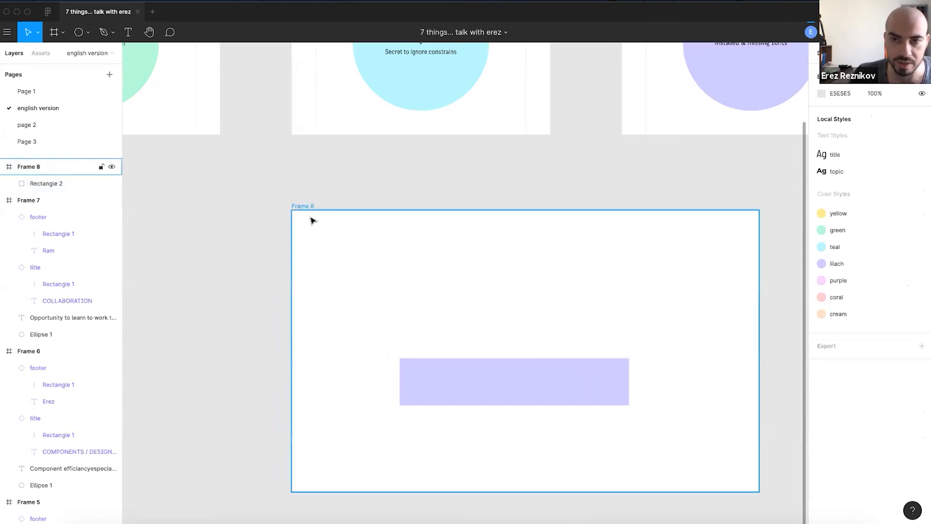
scroll(609, 424, down, 1)
ctrl+scroll(606, 425, up, 2)
ctrl+scroll(533, 349, down, 2)
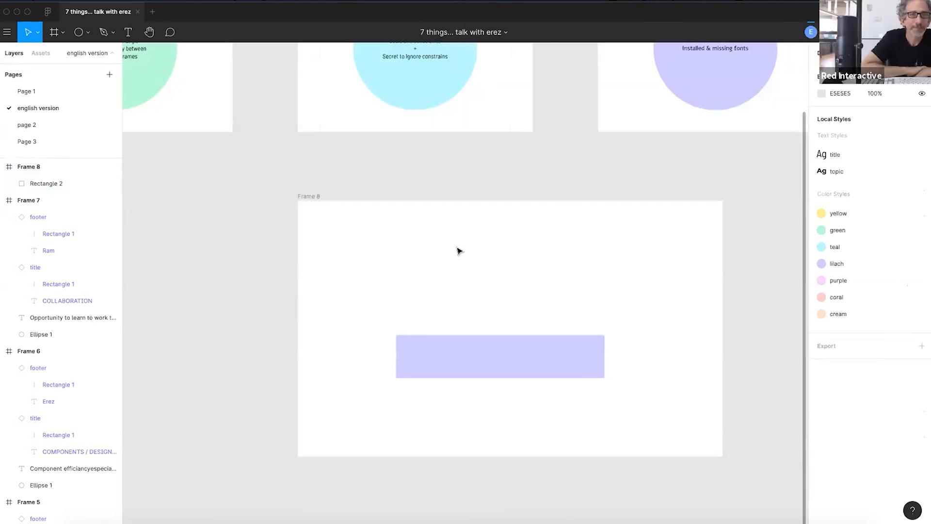
- Draw a rectangle in Frame 8 above the lilac bar and apply the cream colour style
key(r)
drag(383, 251, 463, 287)
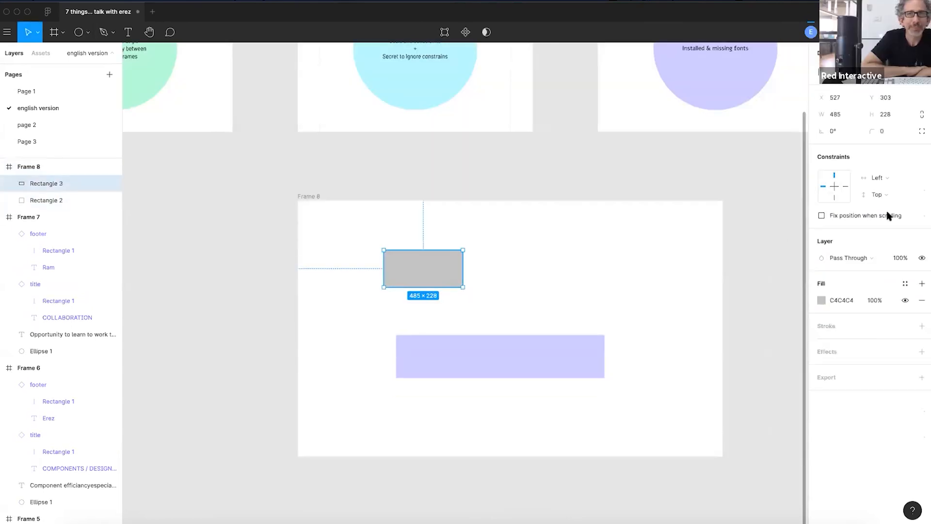
click(905, 284)
click(829, 363)
click(465, 310)
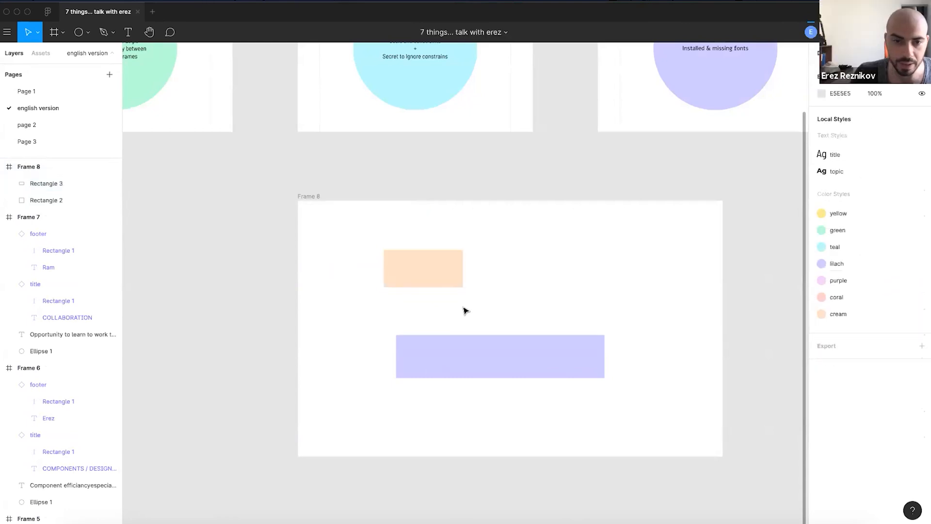
ctrl+scroll(455, 307, up, 3)
- Set the cream rectangle's vertical and horizontal constraints to Scale
click(418, 248)
click(528, 270)
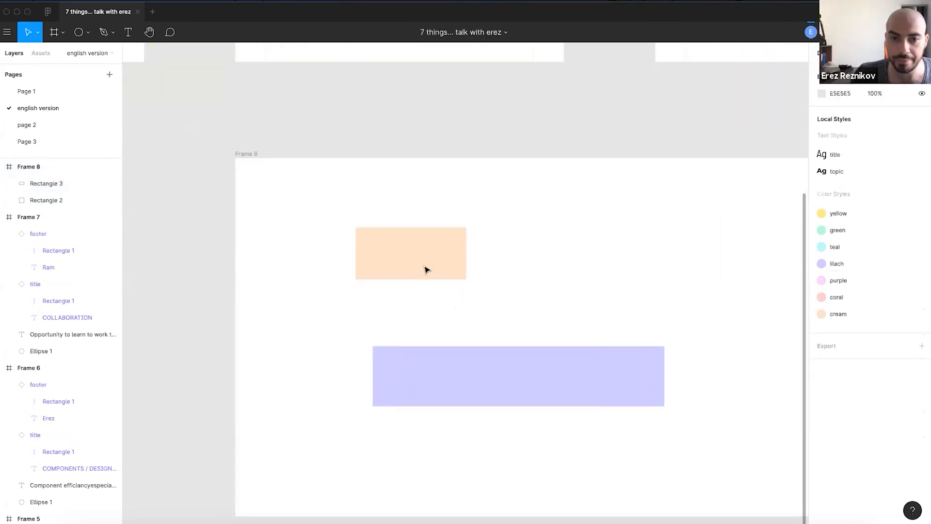
drag(542, 304, 501, 282)
click(400, 239)
click(886, 177)
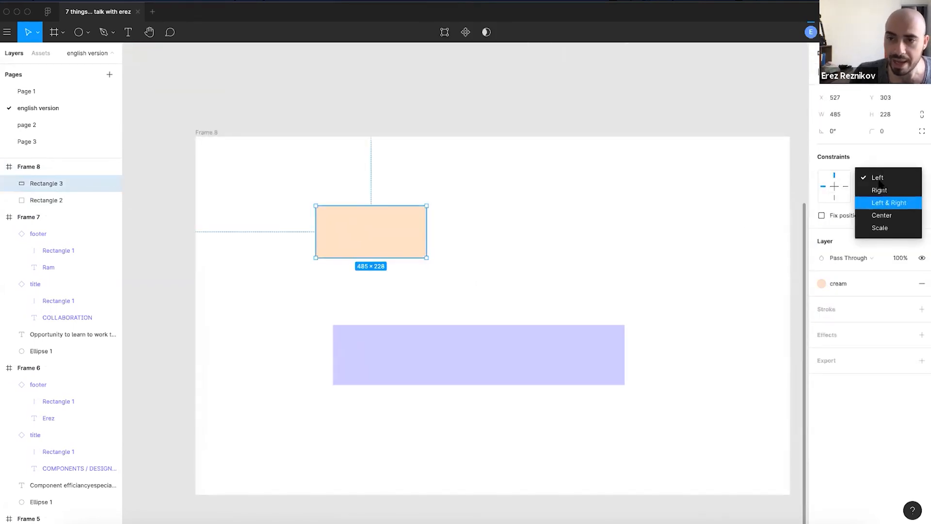
click(629, 214)
click(886, 195)
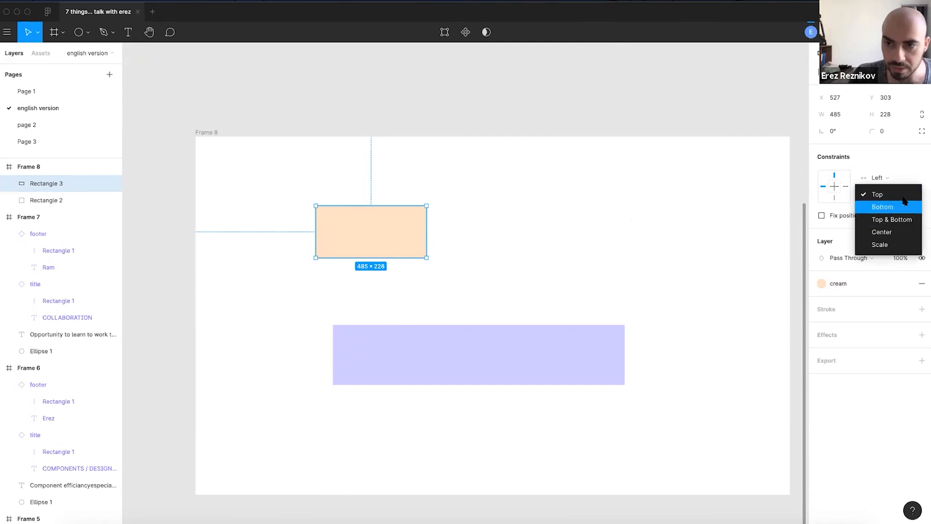
click(896, 242)
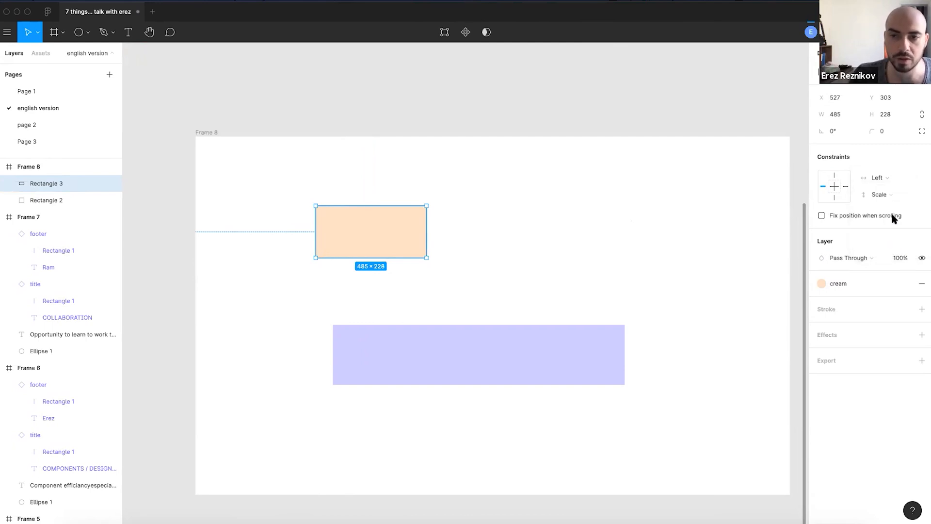
click(887, 178)
click(883, 228)
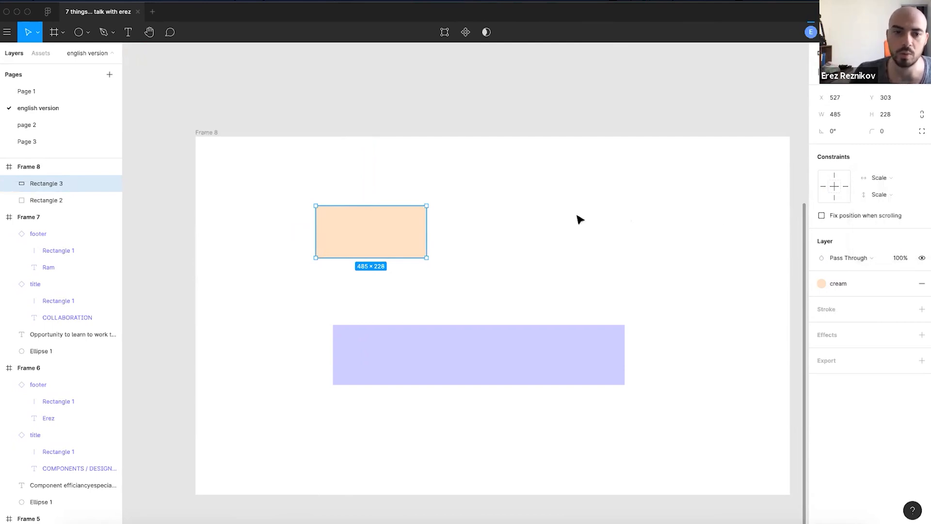
- Reselect the cream rectangle to confirm its Scale constraints
click(550, 223)
scroll(482, 271, down, 1)
scroll(466, 267, right, 2)
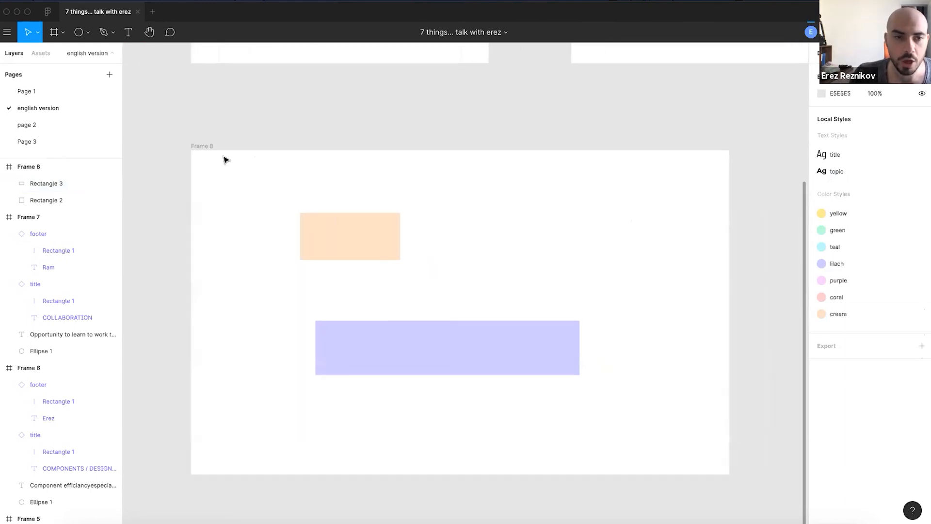
click(362, 229)
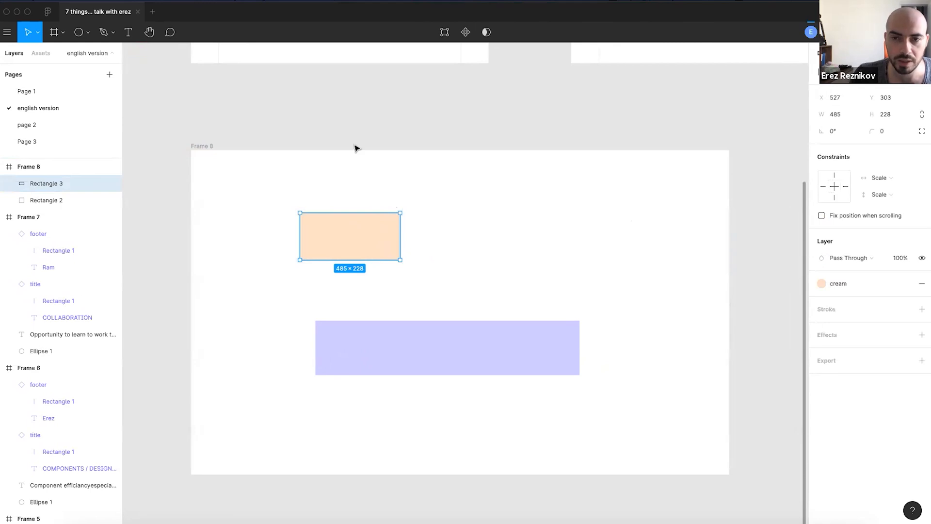
scroll(473, 250, down, 3)
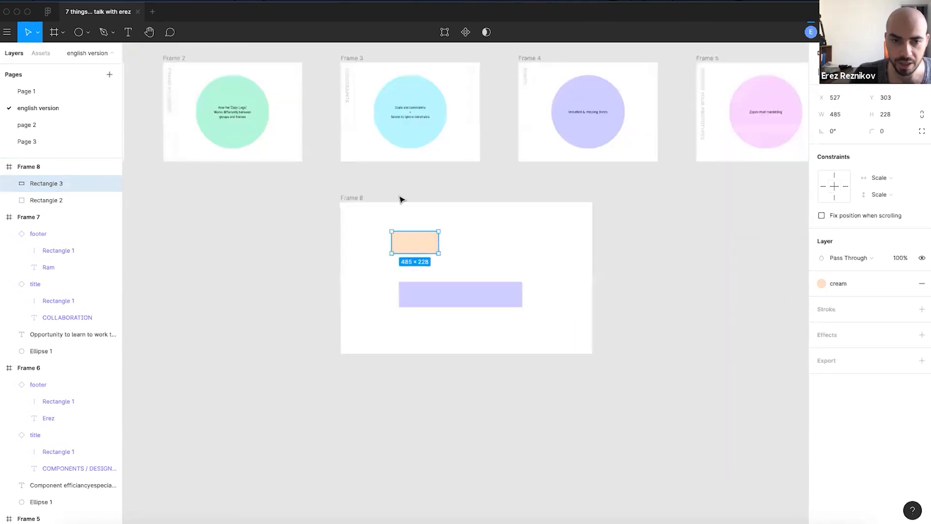
- Widen Frame 8 to test the constraints, then undo the widening
click(356, 187)
click(555, 235)
drag(622, 247, 705, 291)
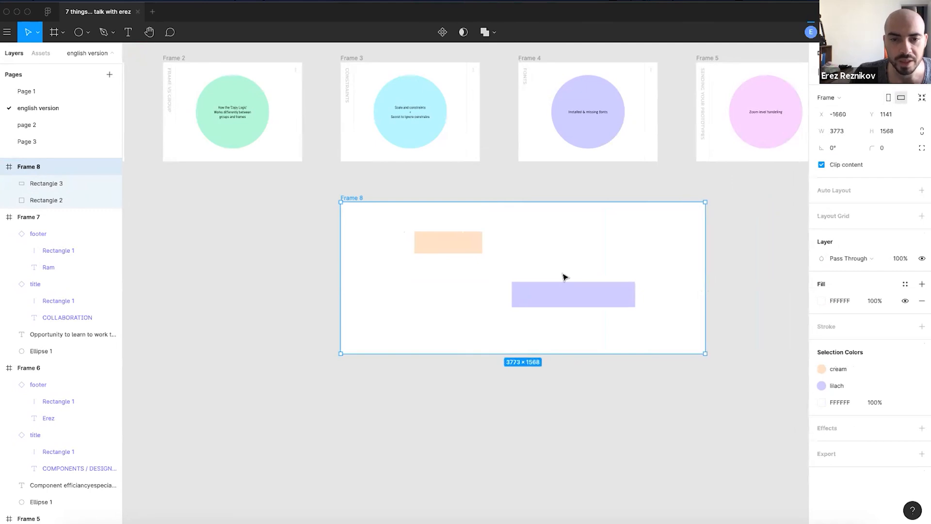
key(super+z)
- Check the cream rectangle's horizontal constraint setting
scroll(432, 264, up, 3)
click(417, 241)
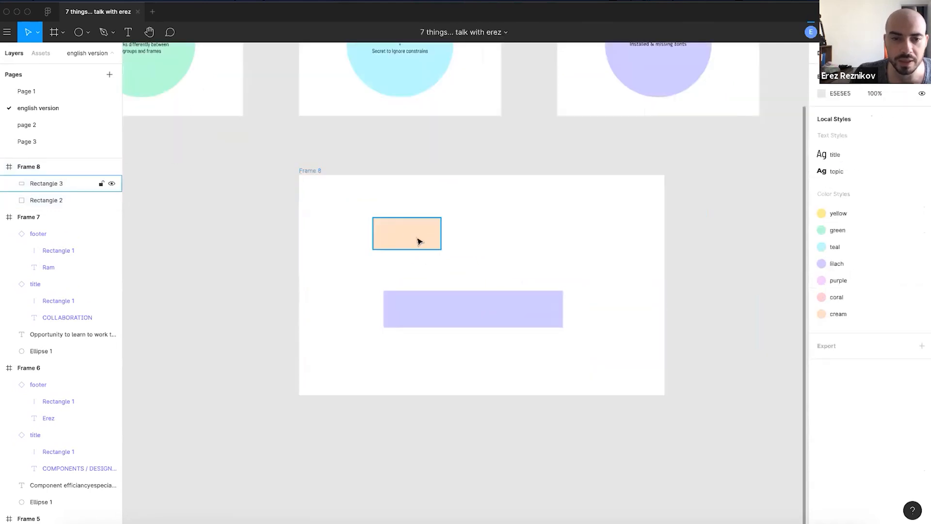
scroll(410, 259, up, 5)
click(879, 178)
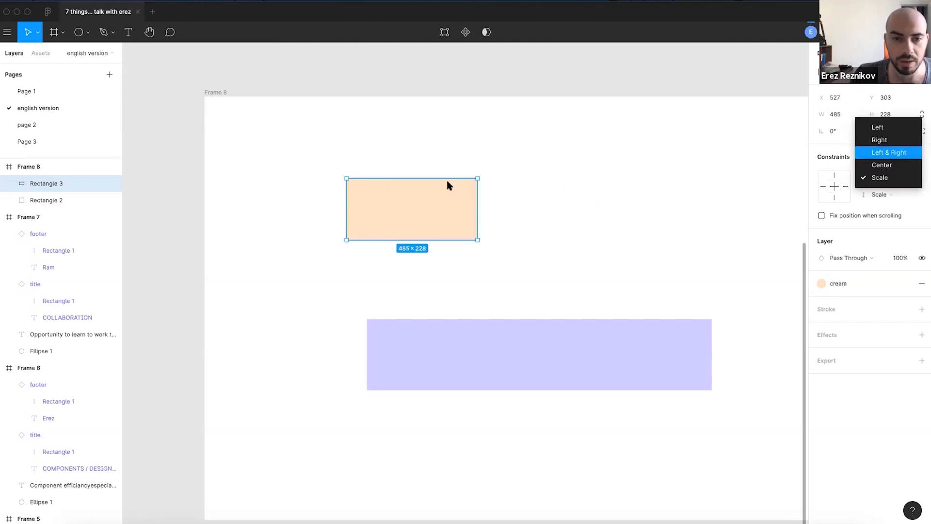
click(549, 241)
scroll(530, 240, down, 5)
click(435, 137)
- Resize Frame 8 smaller and then larger so the rectangles scale with it
click(386, 166)
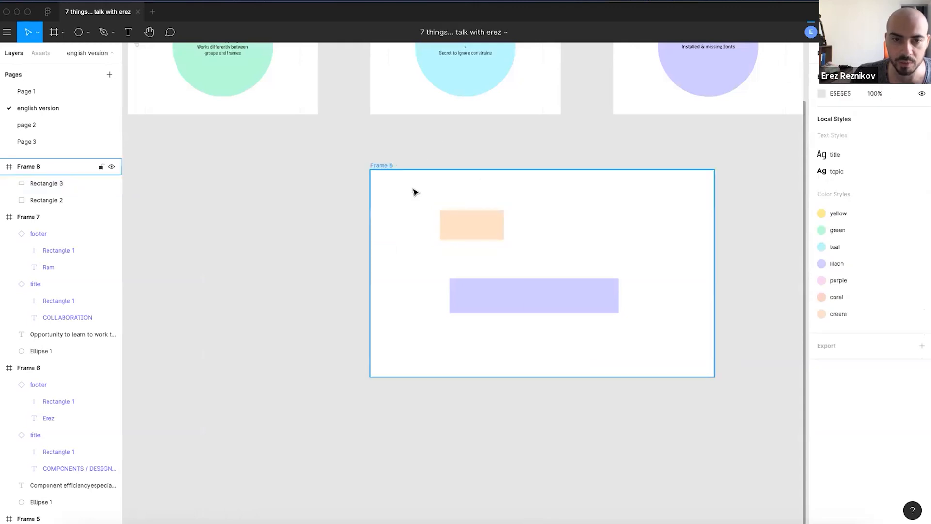
drag(713, 380, 583, 295)
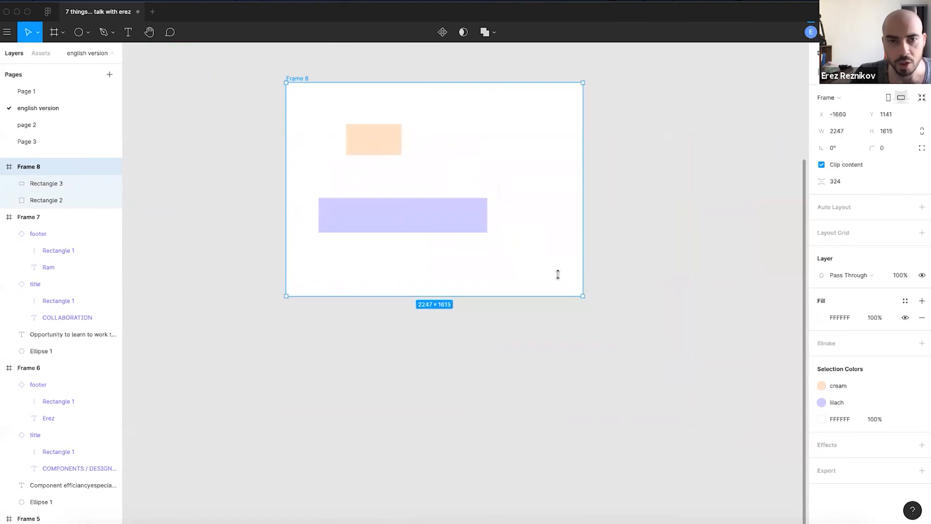
click(238, 95)
click(298, 79)
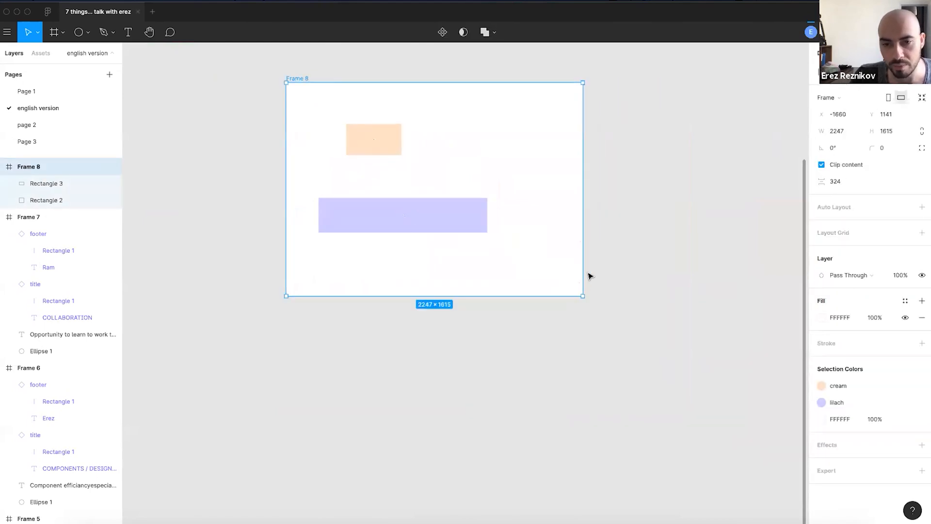
drag(582, 294, 655, 335)
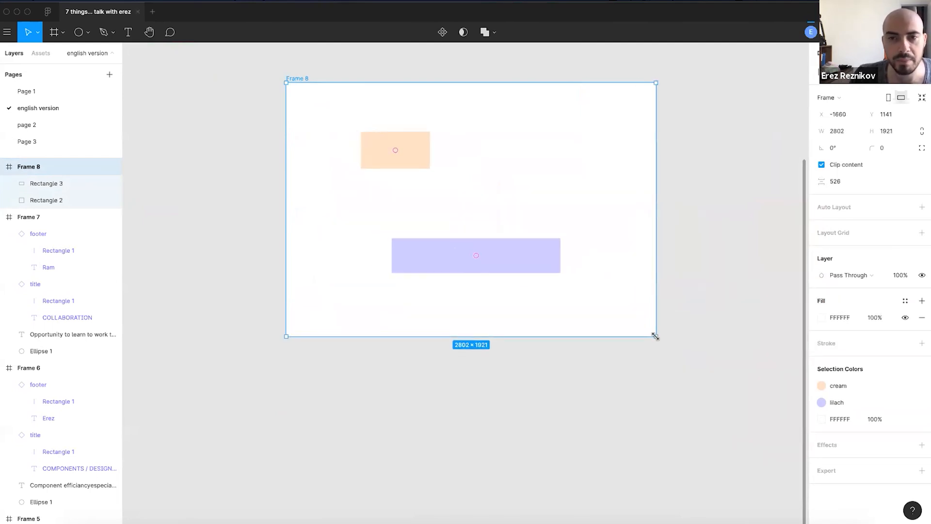
- Move Frame 8 lower on the canvas and reshape it to 3485×1618
scroll(454, 185, up, 1)
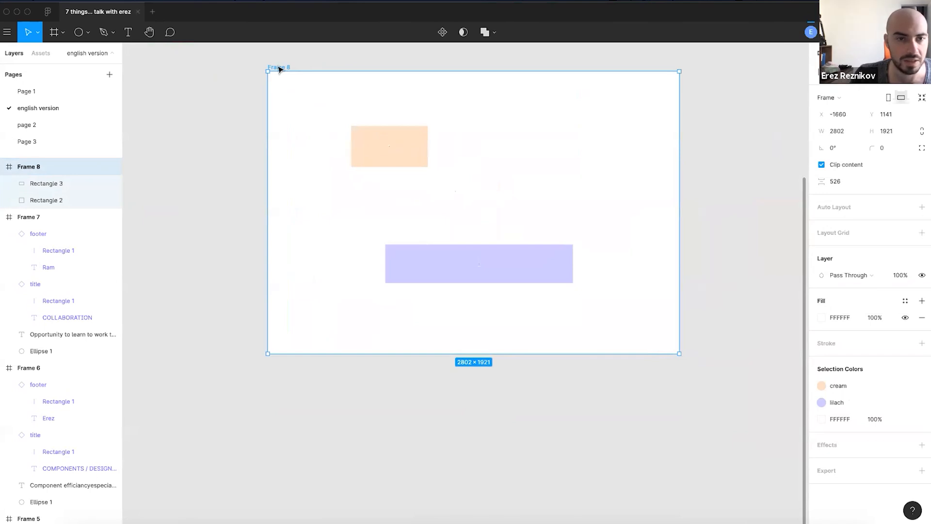
click(290, 170)
drag(270, 67, 258, 166)
click(321, 217)
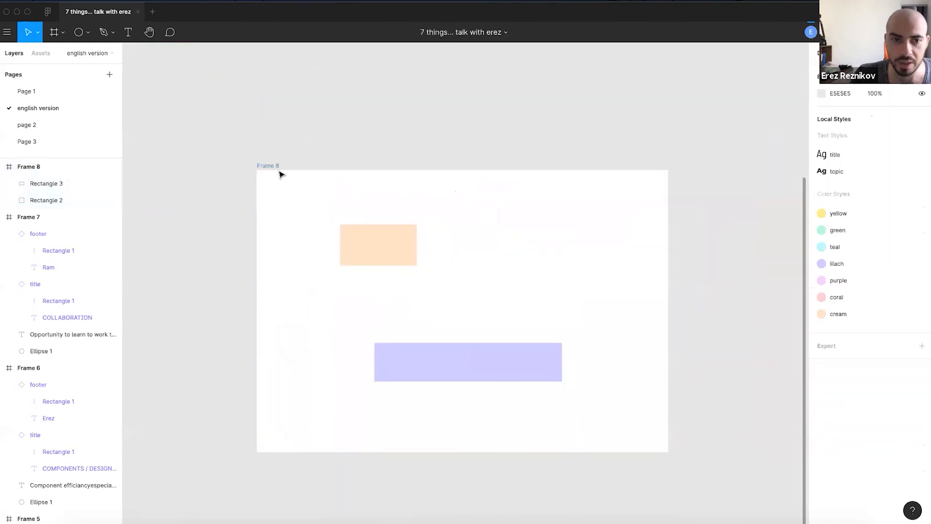
click(270, 166)
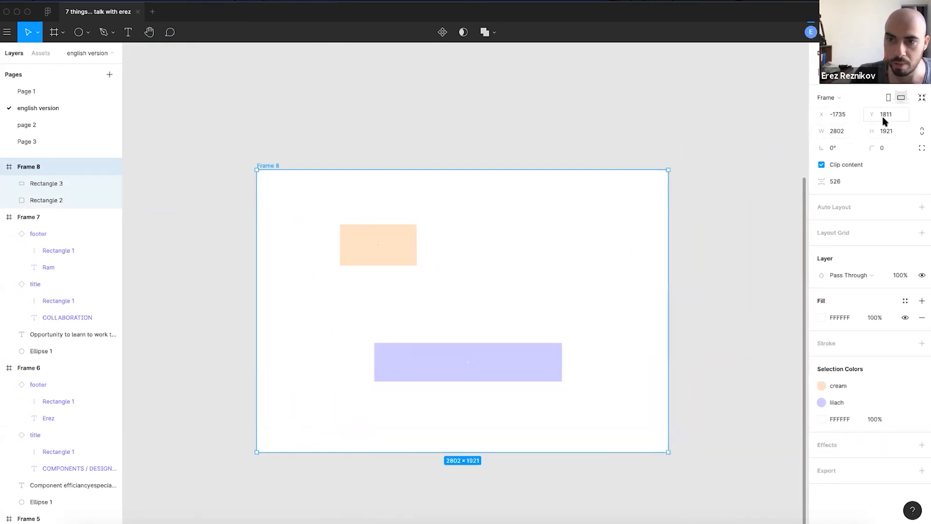
drag(667, 454, 755, 407)
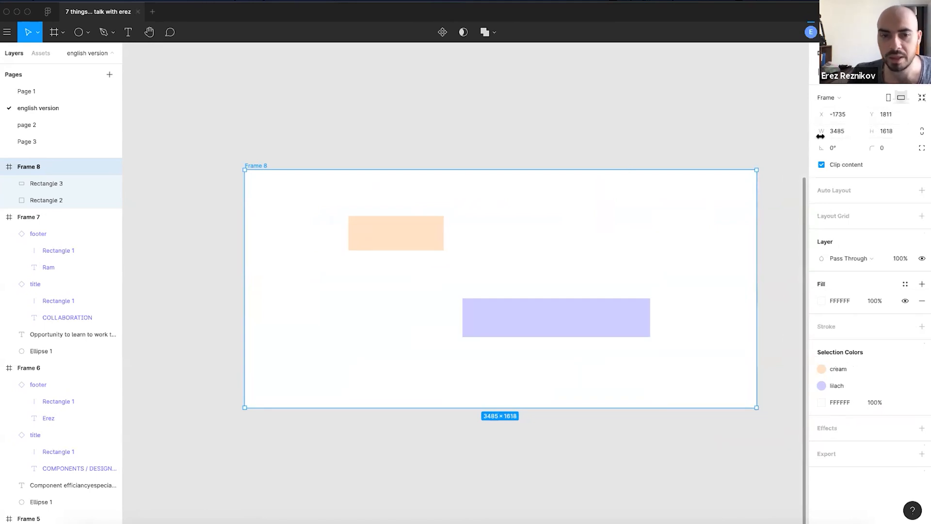
click(422, 230)
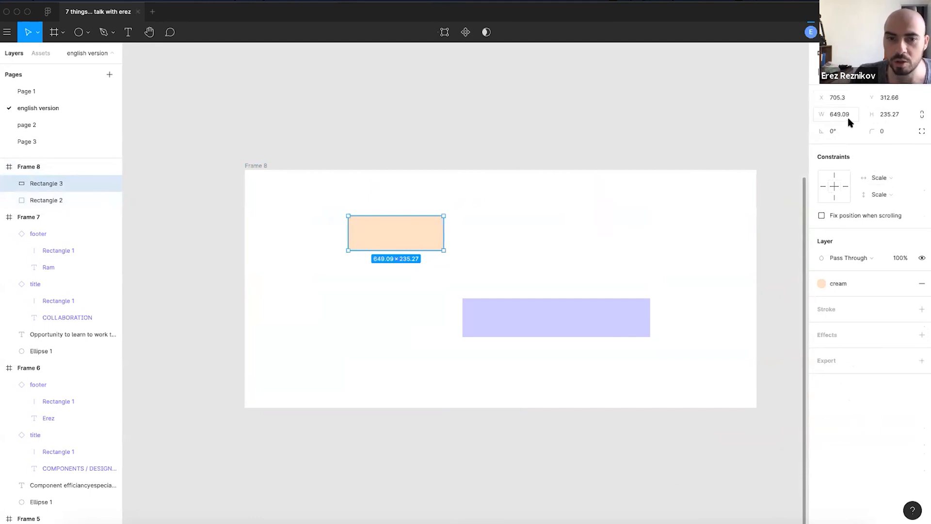
scroll(388, 265, up, 5)
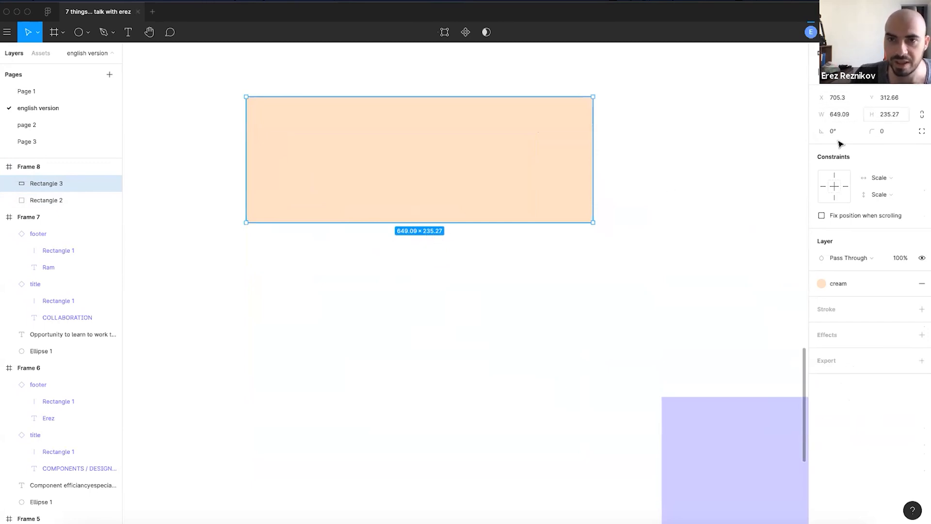
click(638, 276)
scroll(638, 276, down, 3)
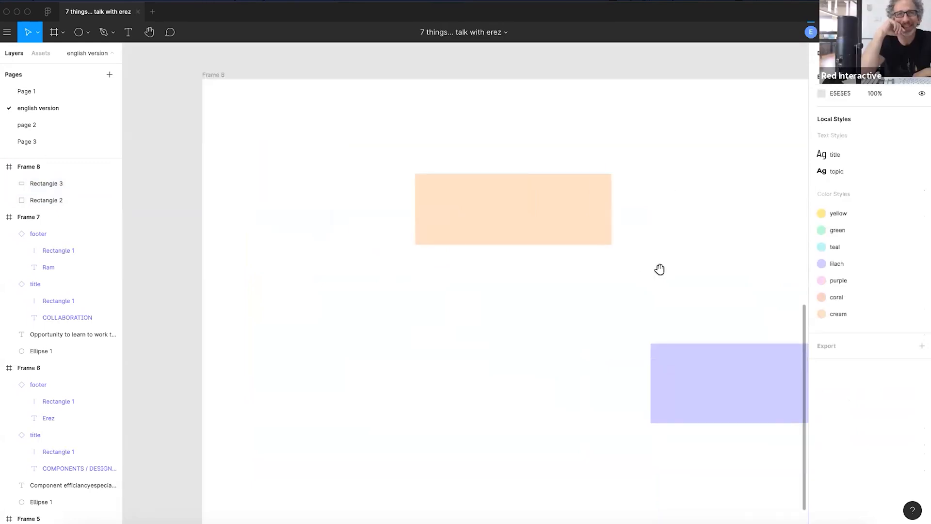
scroll(659, 270, right, 4)
scroll(660, 269, up, 3)
click(461, 280)
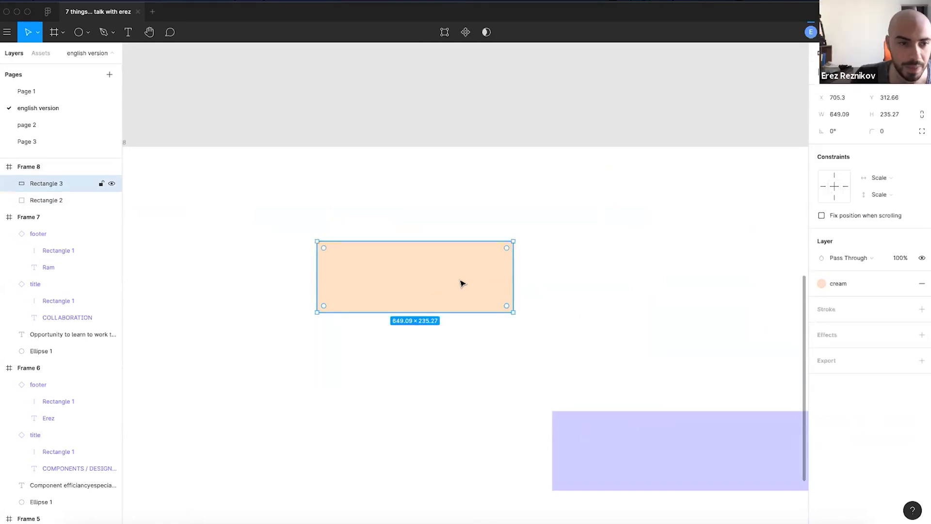
scroll(592, 338, down, 2)
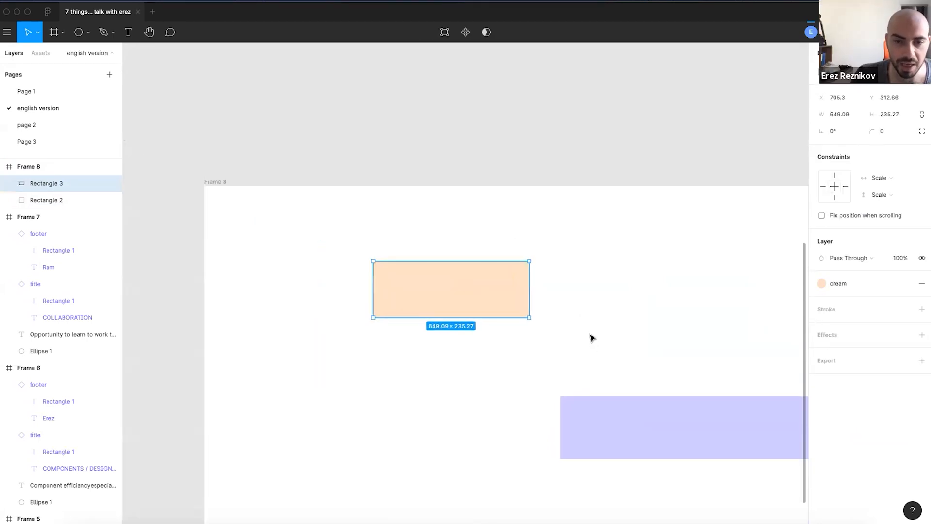
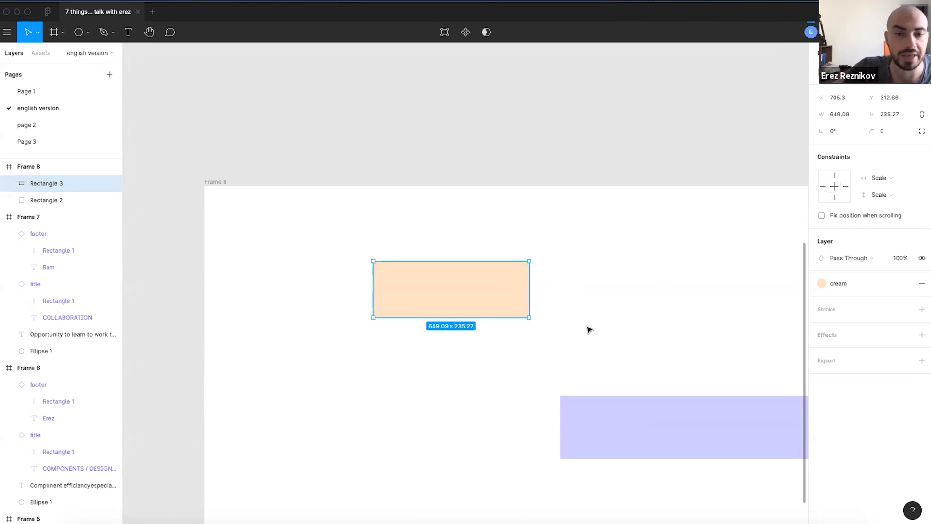
- Check the cream rectangle's distances to Frame 8's edges
click(565, 332)
click(507, 298)
scroll(438, 336, up, 5)
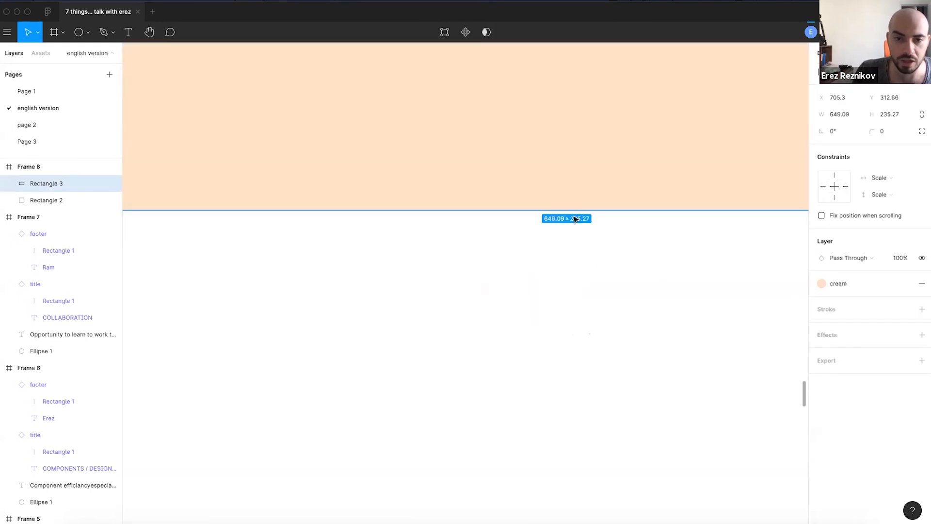
scroll(576, 272, down, 10)
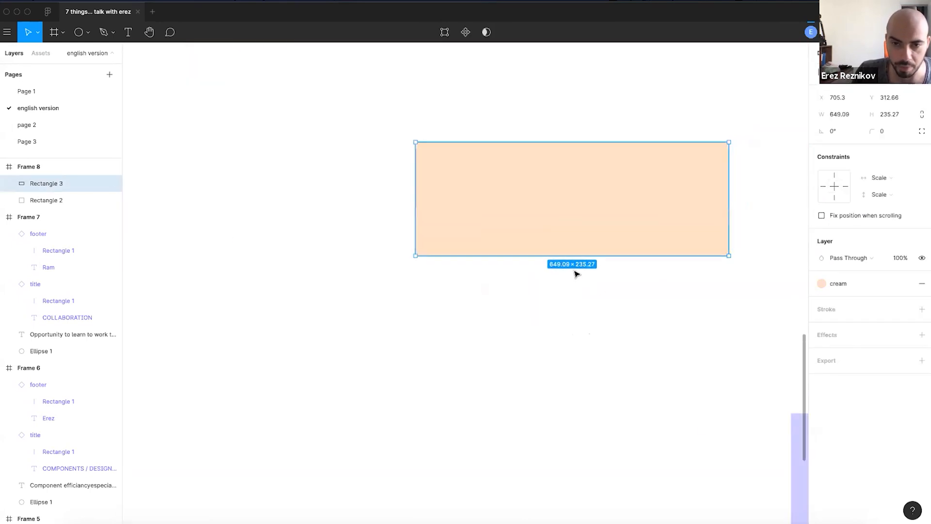
click(590, 310)
drag(590, 312, 524, 313)
drag(591, 299, 453, 328)
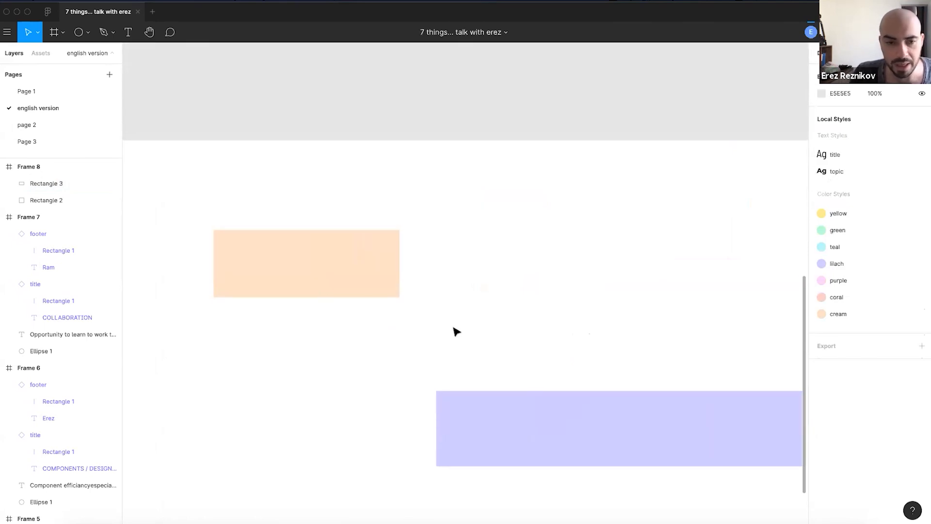
click(384, 260)
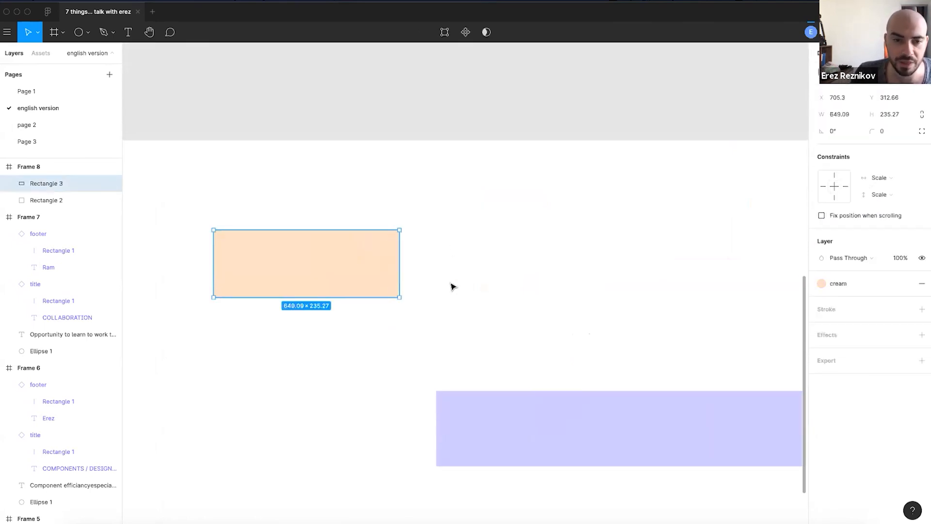
key(alt)
scroll(485, 270, down, 5)
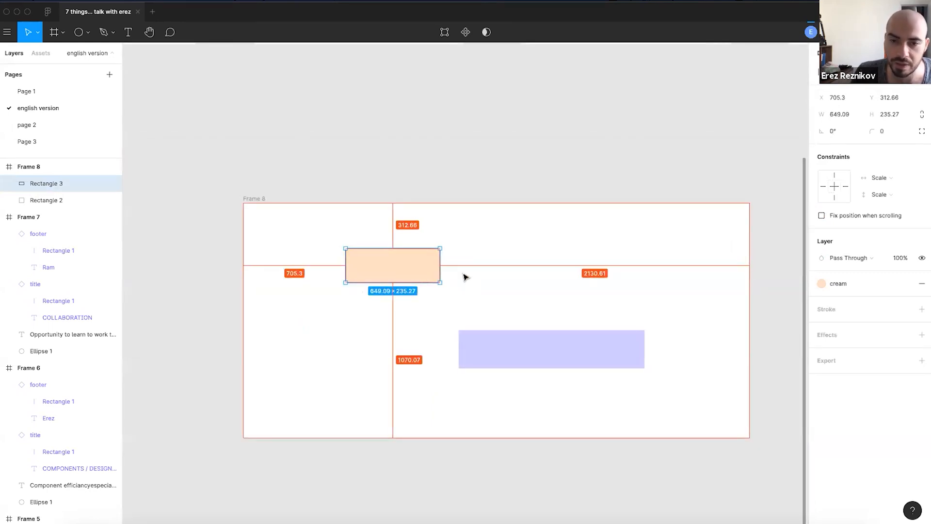
scroll(460, 275, up, 2)
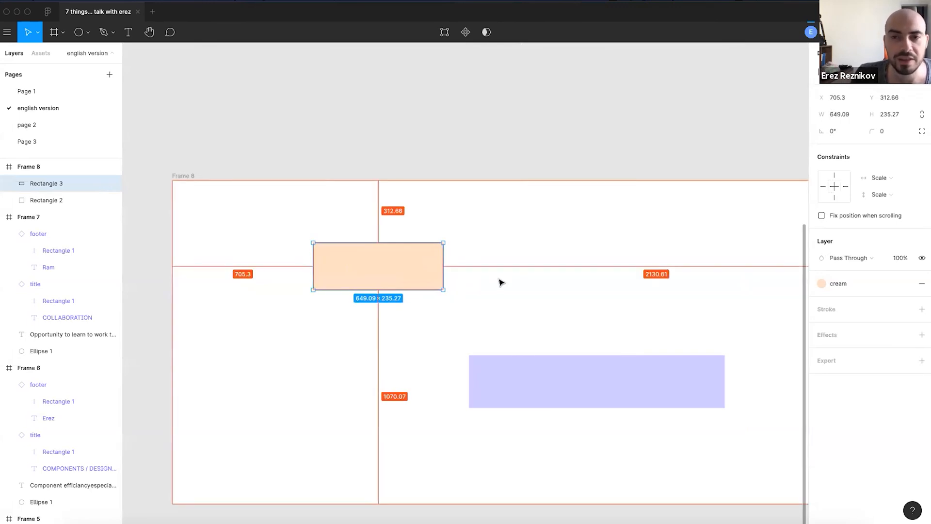
- Place the lilac rectangle beside the cream one with a gap of about 14
click(485, 376)
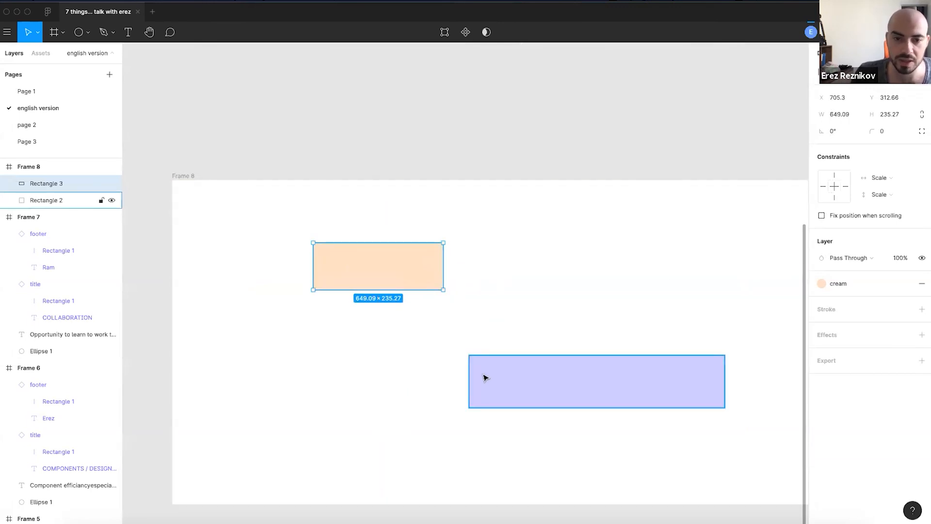
drag(505, 386, 485, 271)
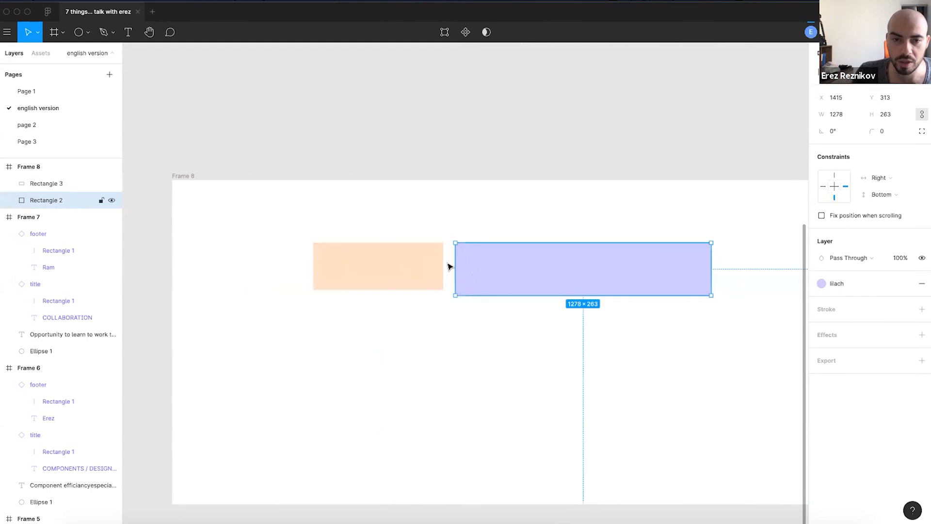
scroll(447, 266, up, 3)
click(391, 276)
click(502, 262)
click(392, 249)
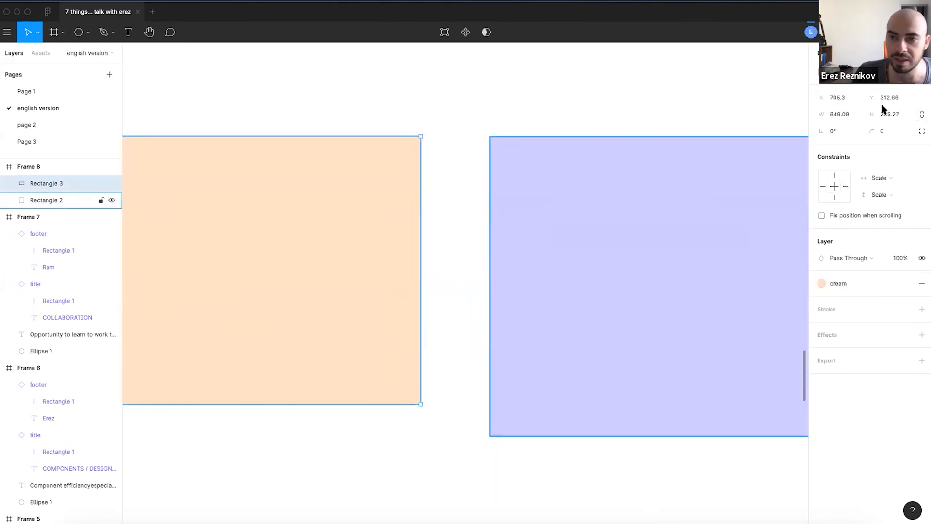
click(502, 234)
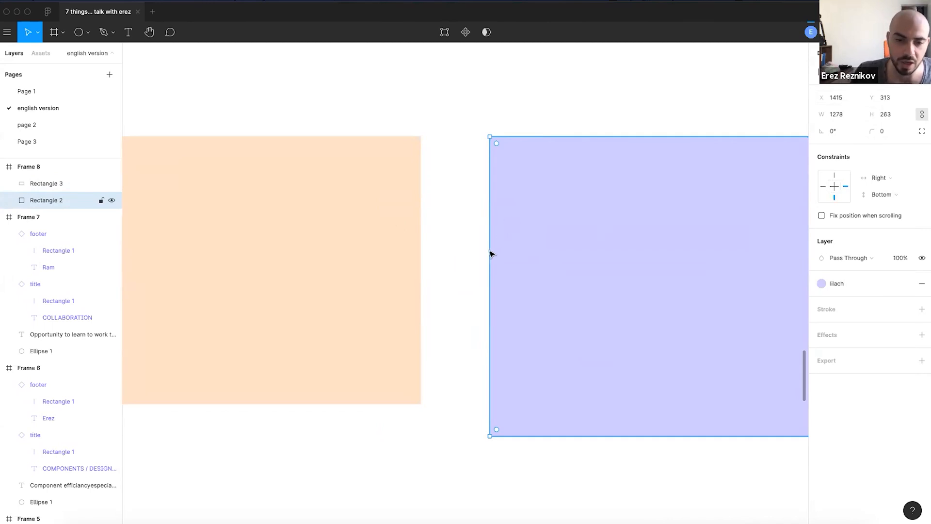
drag(541, 270, 493, 214)
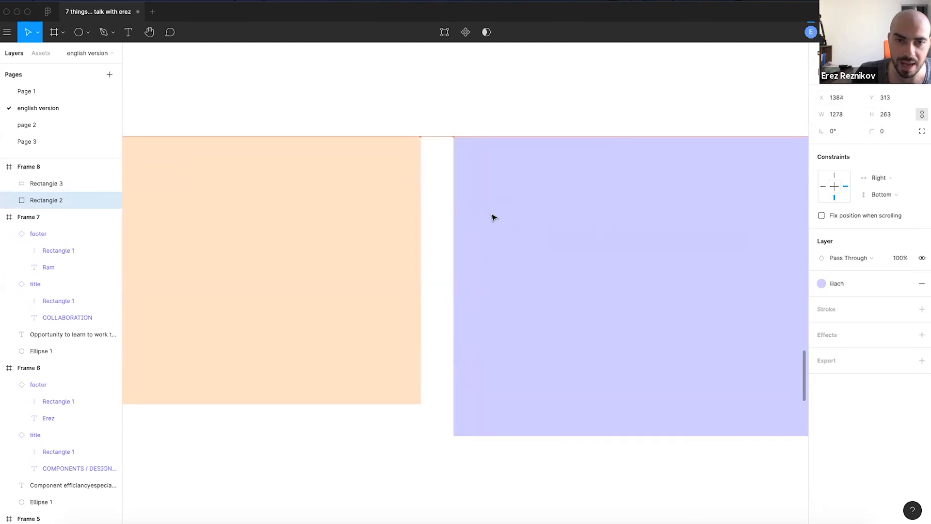
scroll(556, 208, down, 5)
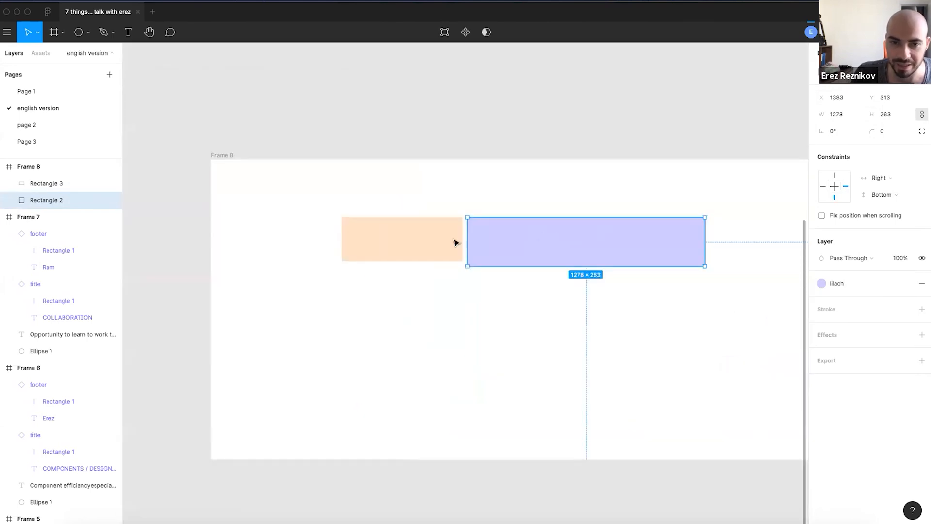
scroll(453, 241, up, 8)
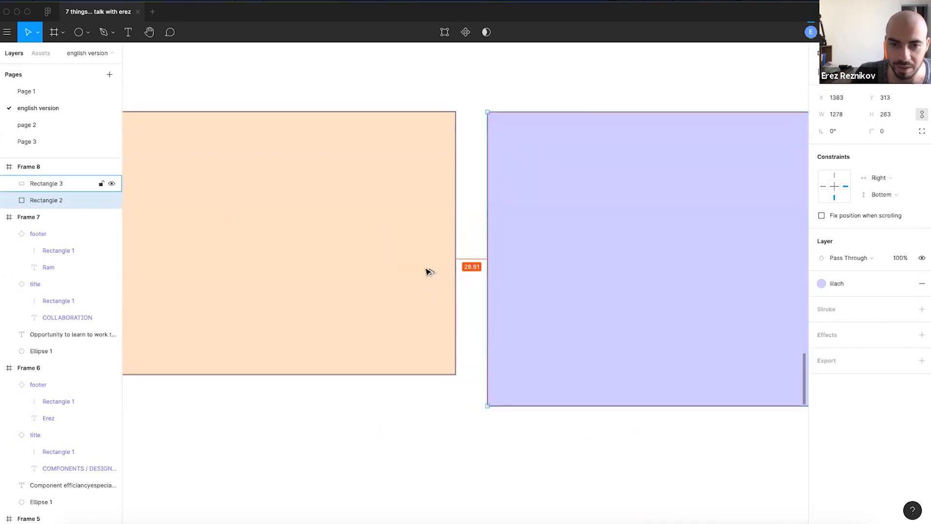
drag(530, 260, 461, 268)
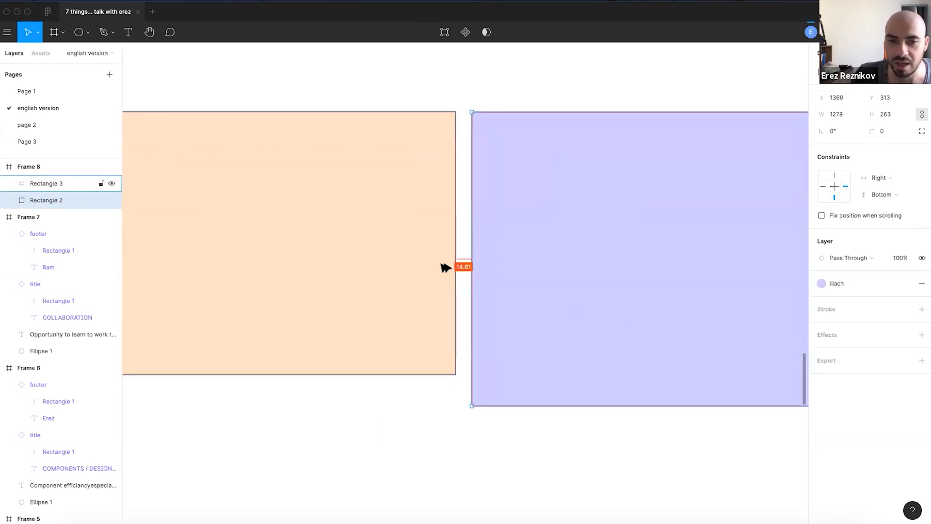
scroll(511, 268, down, 3)
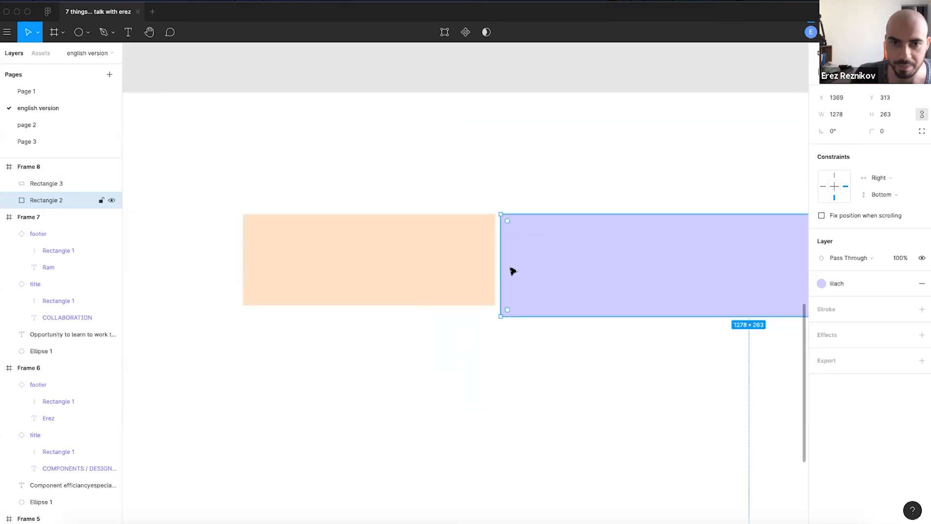
- Move the lilac rectangle down-left below the cream one to X 968, Y 768
click(451, 249)
click(620, 270)
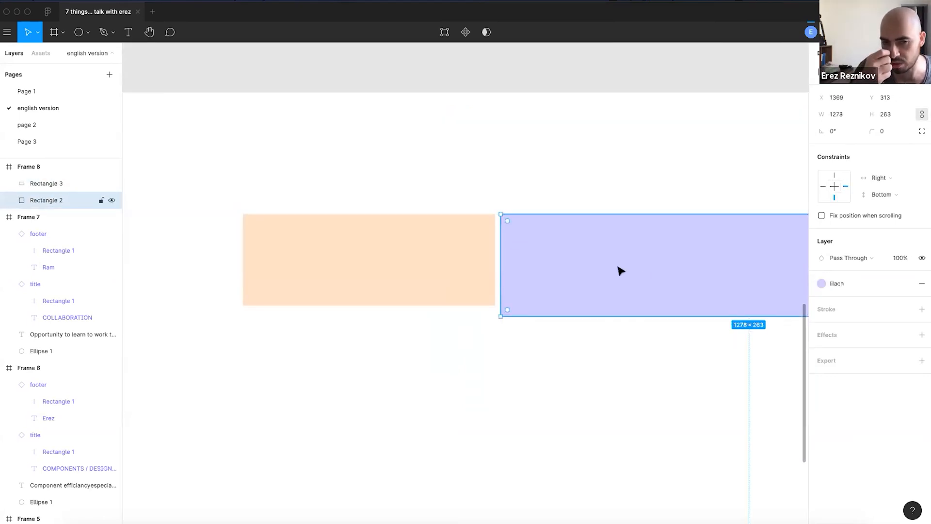
drag(620, 271, 465, 447)
click(537, 260)
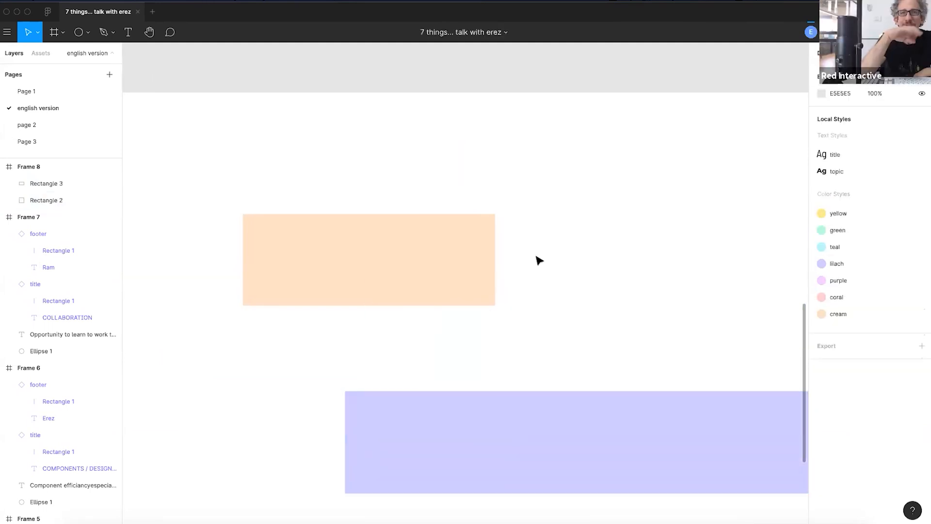
scroll(537, 260, down, 3)
scroll(561, 310, down, 3)
drag(566, 309, 515, 268)
scroll(541, 237, down, 2)
drag(559, 234, 495, 266)
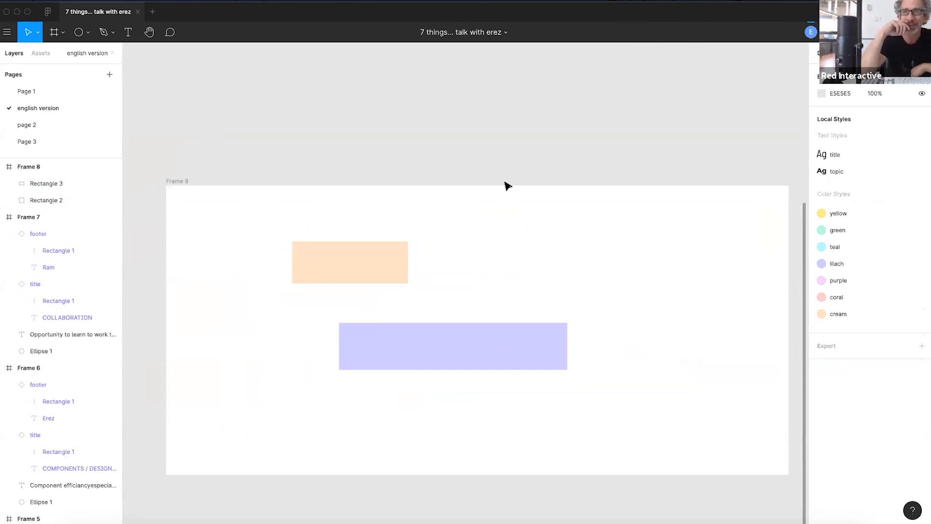
- Move the cream rectangle to X 0, Y 0 at full width and pin it Left & Right
click(335, 262)
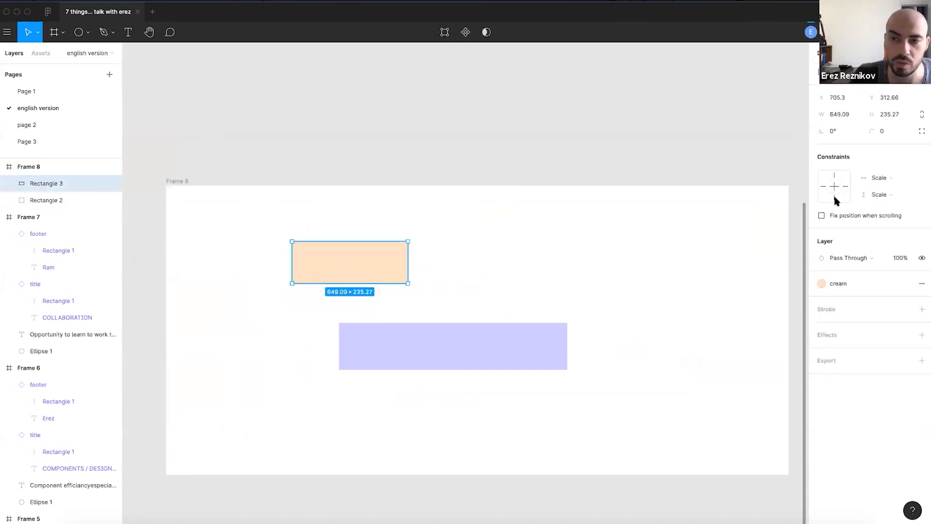
click(886, 180)
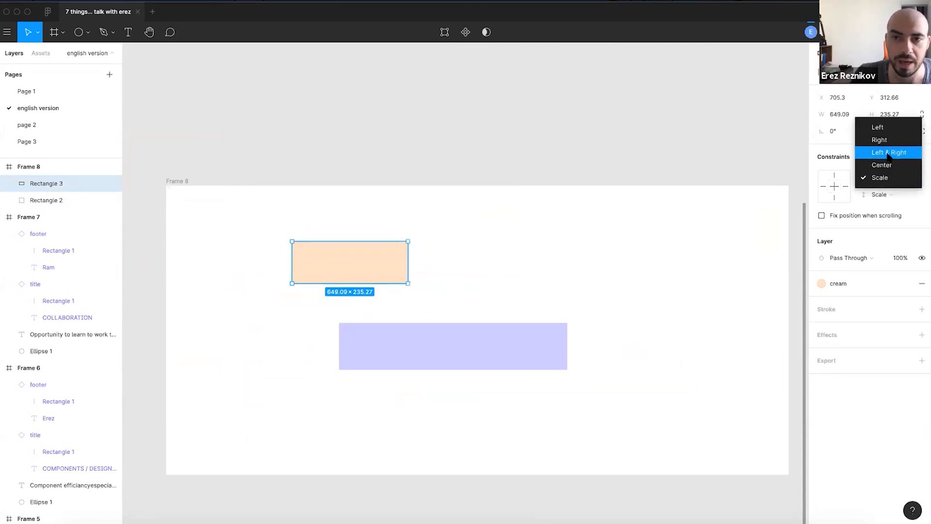
click(487, 265)
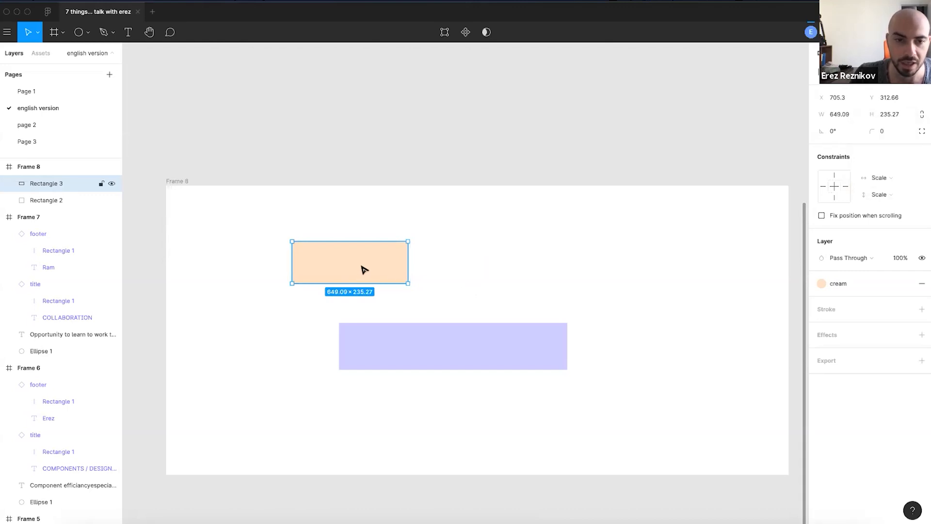
click(519, 262)
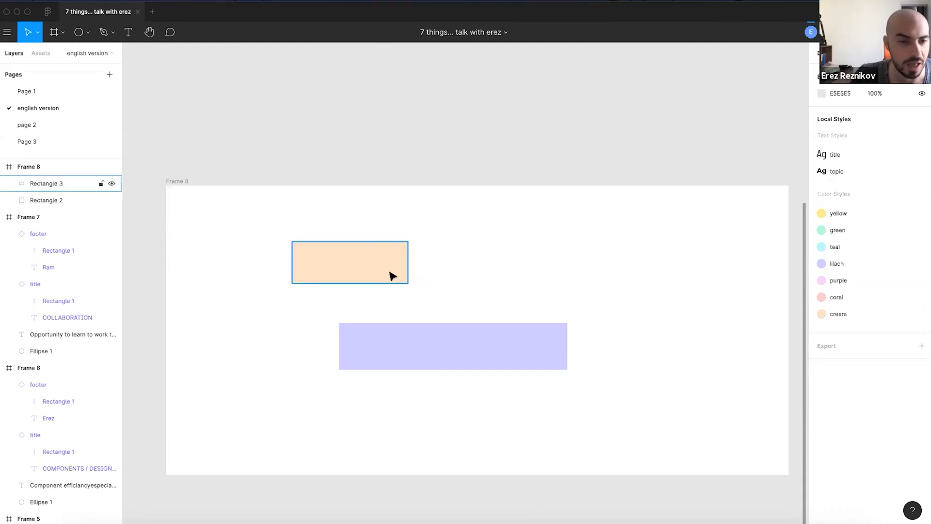
drag(381, 275, 788, 223)
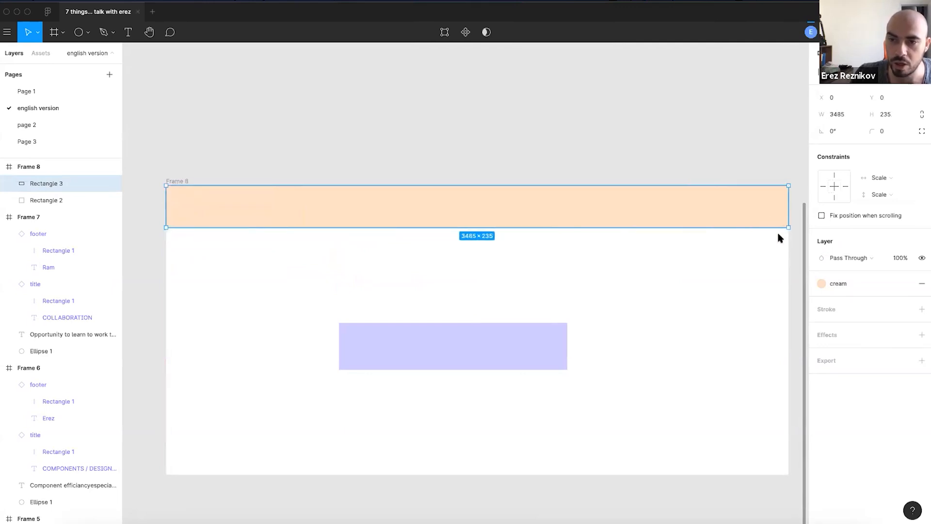
click(876, 183)
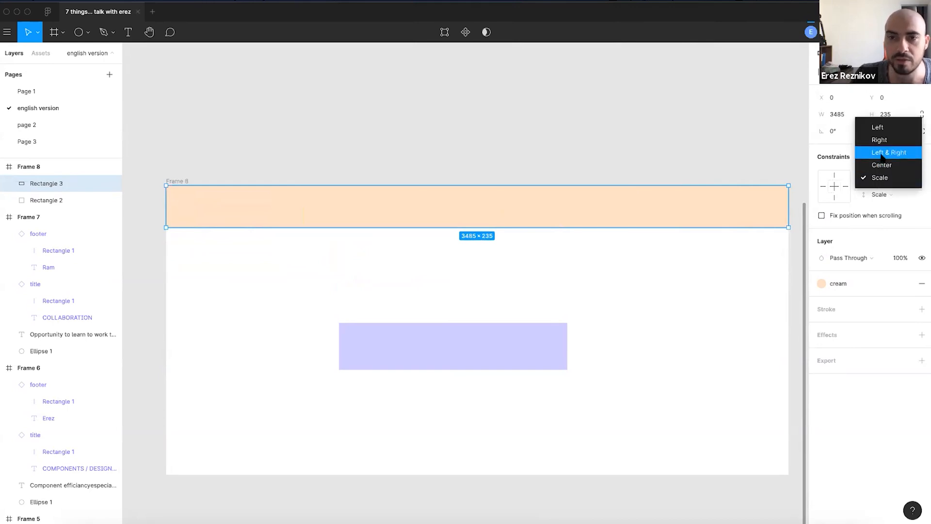
click(882, 155)
- Narrow Frame 8 to 3074 wide and confirm the cream band now measures 3074 × 235
click(187, 180)
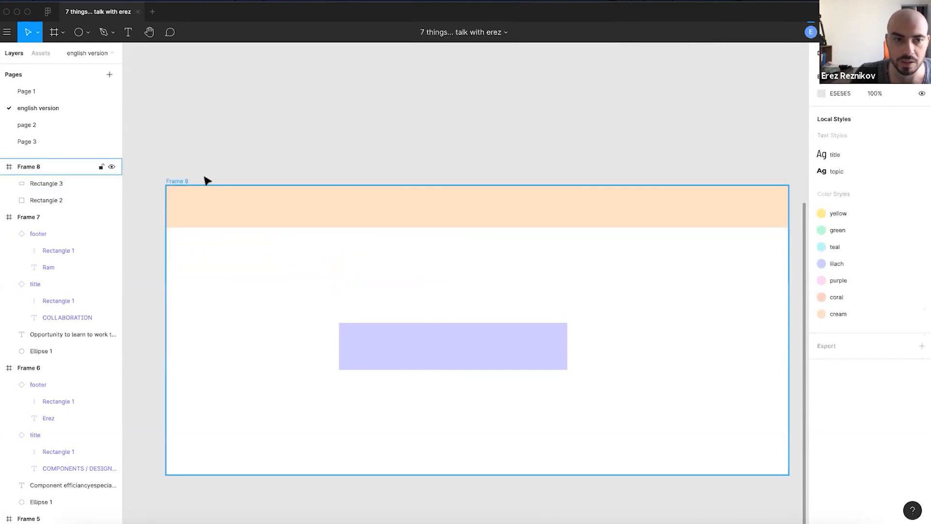
drag(780, 320, 715, 334)
click(636, 197)
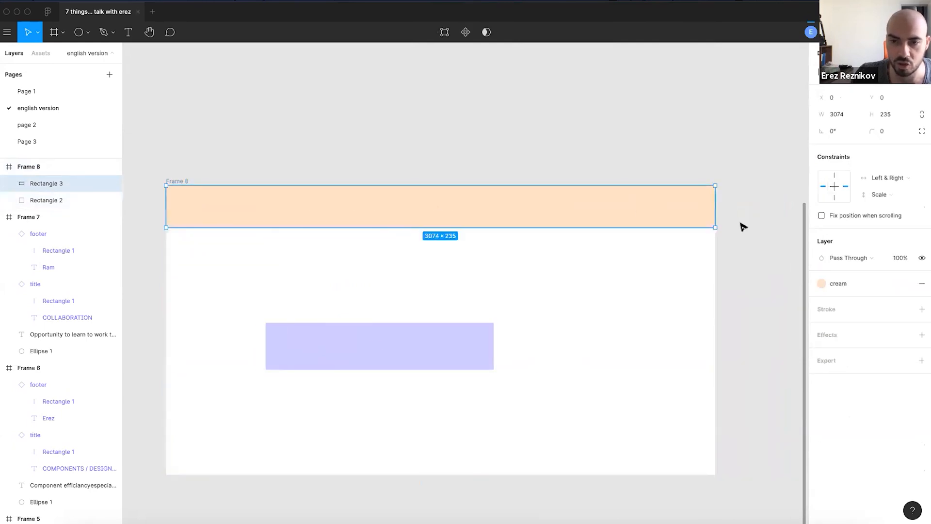
scroll(723, 203, up, 5)
scroll(703, 208, down, 5)
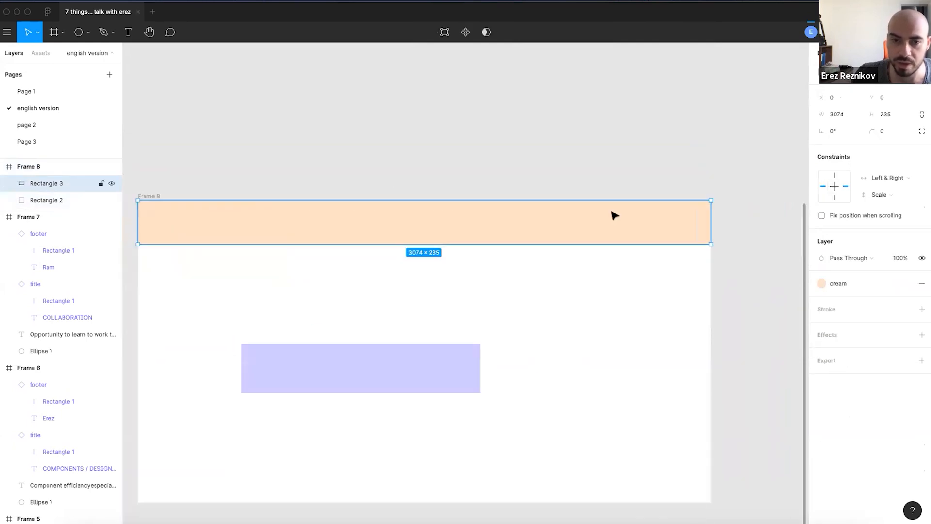
scroll(141, 223, up, 4)
scroll(141, 228, down, 4)
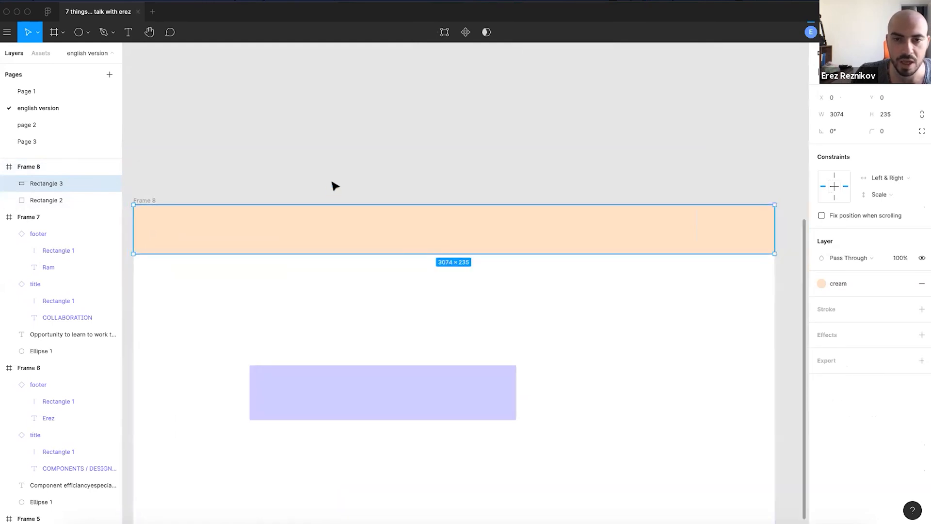
scroll(760, 250, up, 5)
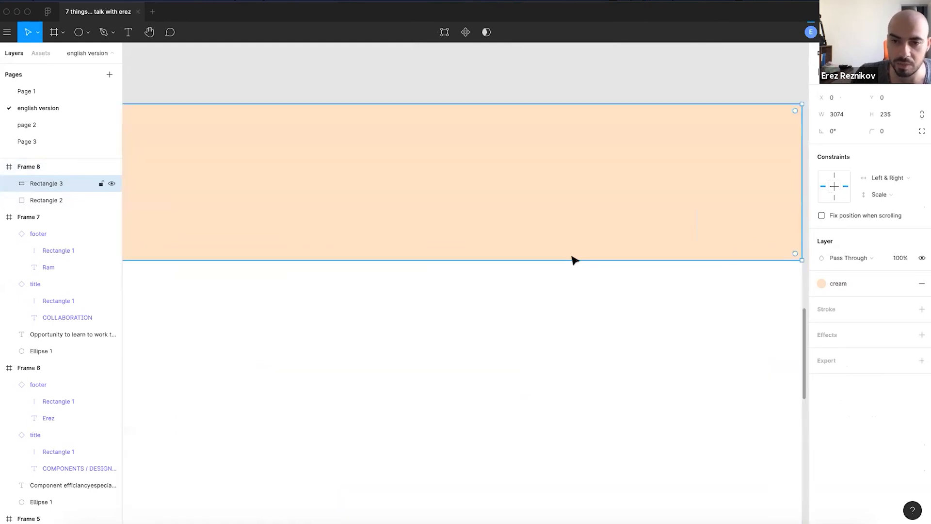
scroll(502, 260, down, 3)
scroll(354, 258, down, 2)
drag(352, 170, 537, 175)
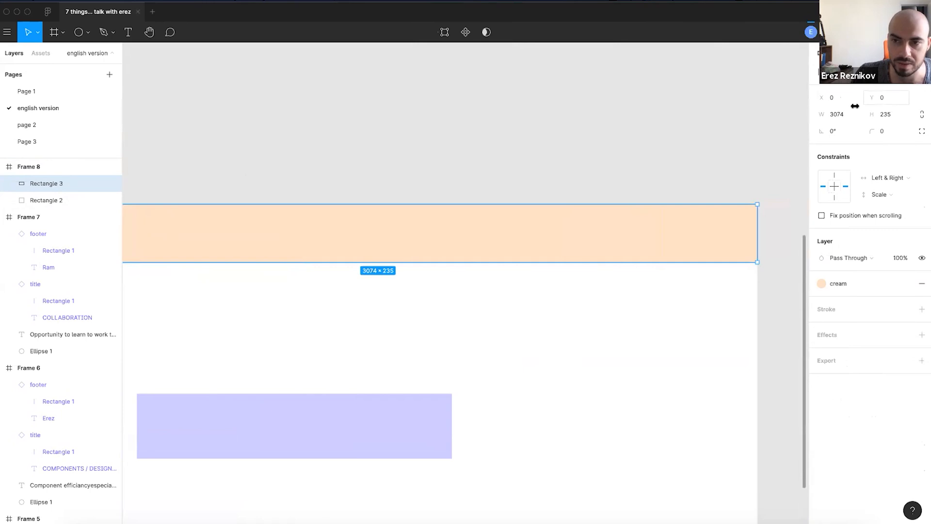
scroll(676, 204, down, 2)
click(507, 179)
- Reshape the lilac rectangle into a tall column reaching Frame 8's bottom edge
click(460, 225)
click(330, 304)
click(335, 367)
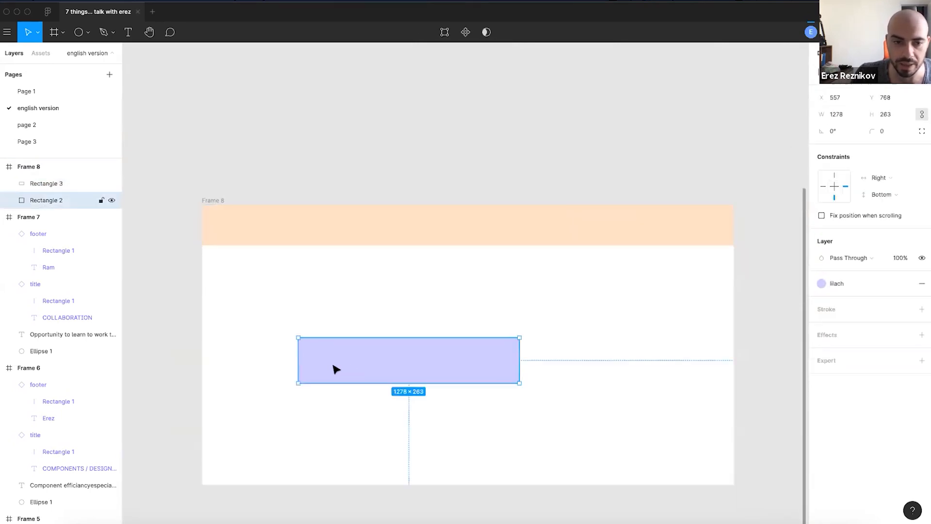
drag(335, 367, 258, 335)
drag(443, 349, 318, 454)
drag(256, 382, 238, 327)
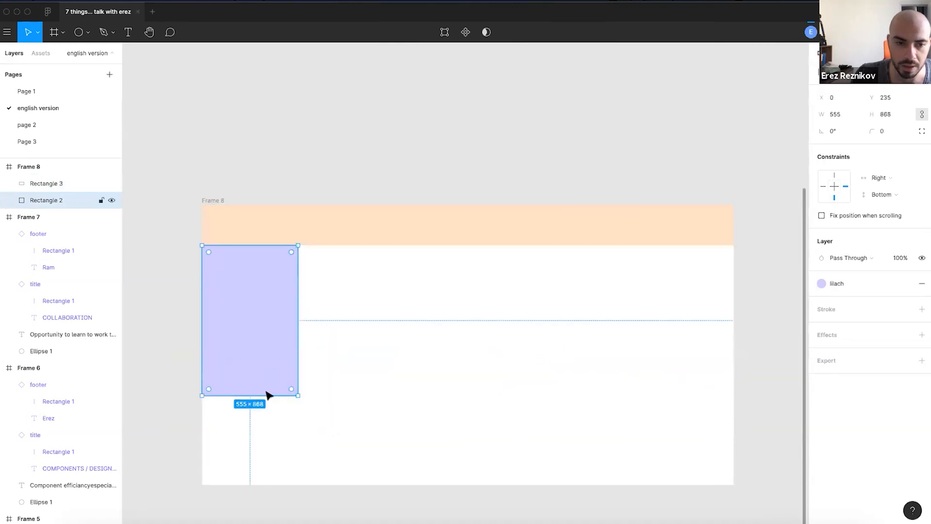
drag(265, 421, 265, 483)
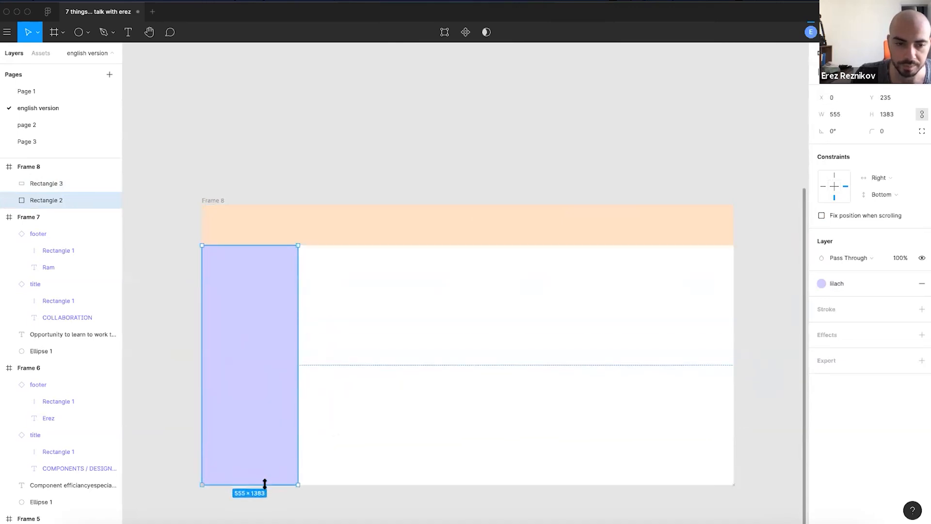
- Set the lilac column's constraints to Left / Top & Bottom and the cream bar's vertical constraint to Top
click(891, 195)
click(895, 204)
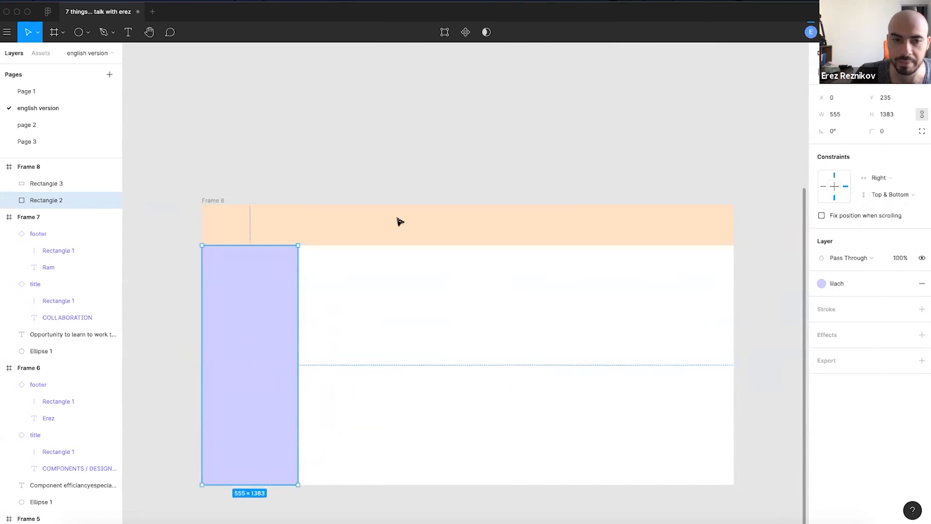
click(403, 222)
click(879, 194)
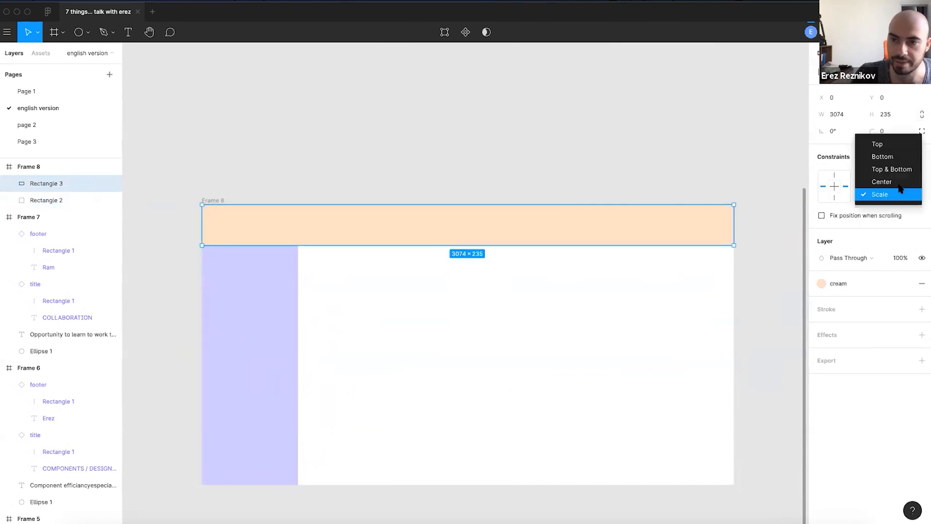
click(882, 145)
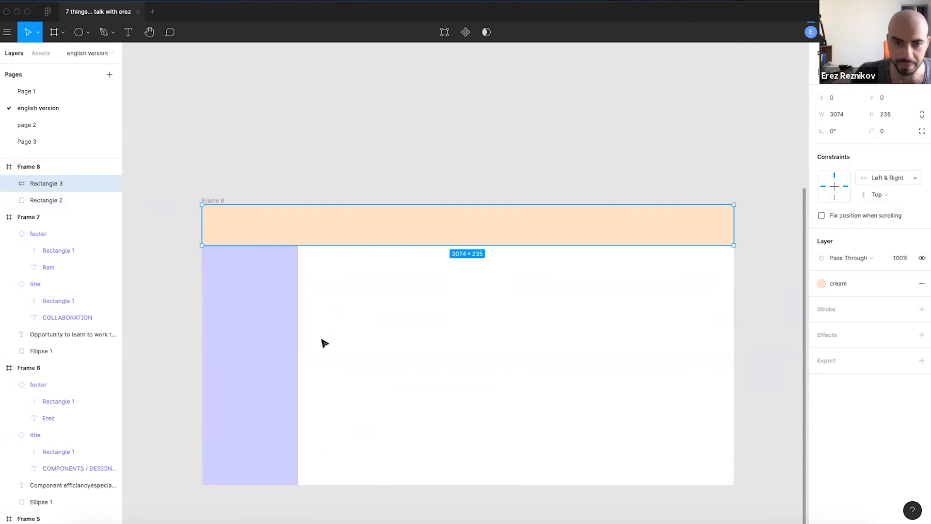
click(259, 324)
click(886, 176)
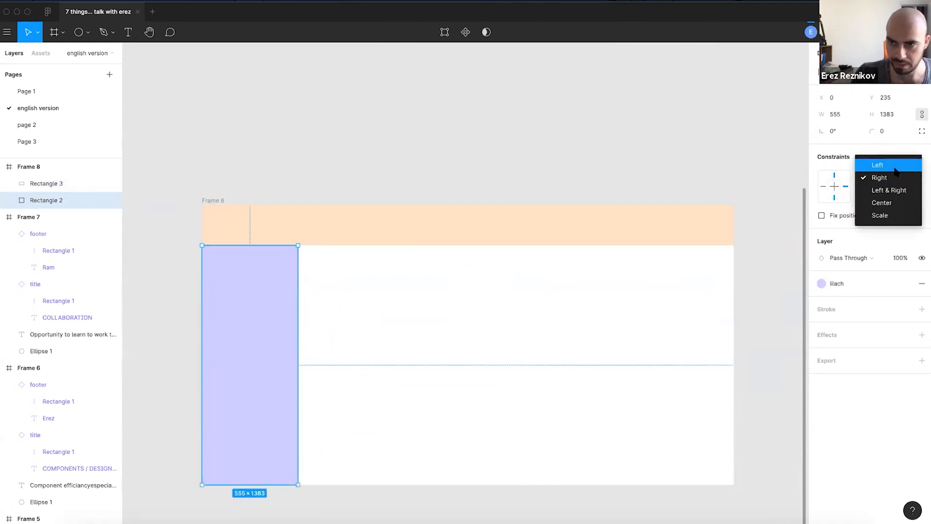
click(894, 169)
- Resize Frame 8 to 2808 × 2844 to test that the cream band stretches with it
click(239, 179)
scroll(239, 187, down, 3)
click(238, 187)
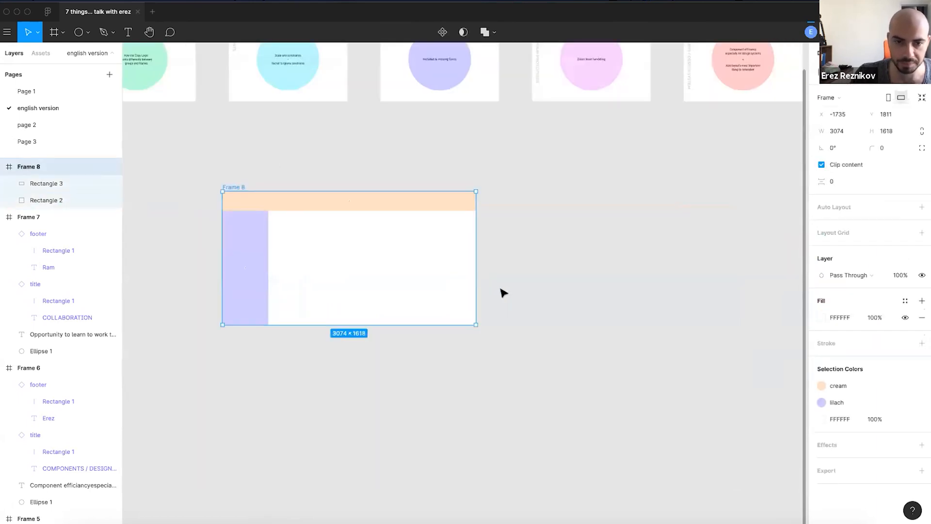
drag(475, 323, 454, 408)
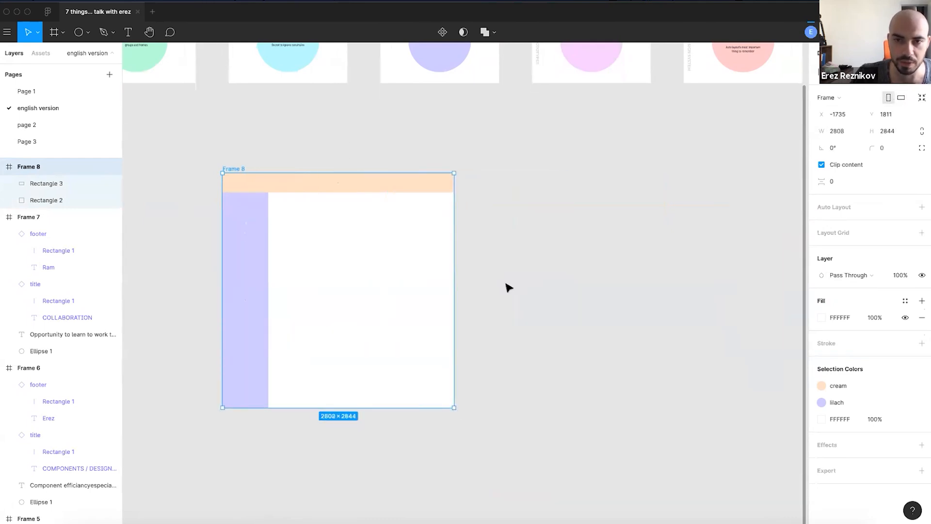
click(288, 203)
scroll(288, 202, up, 3)
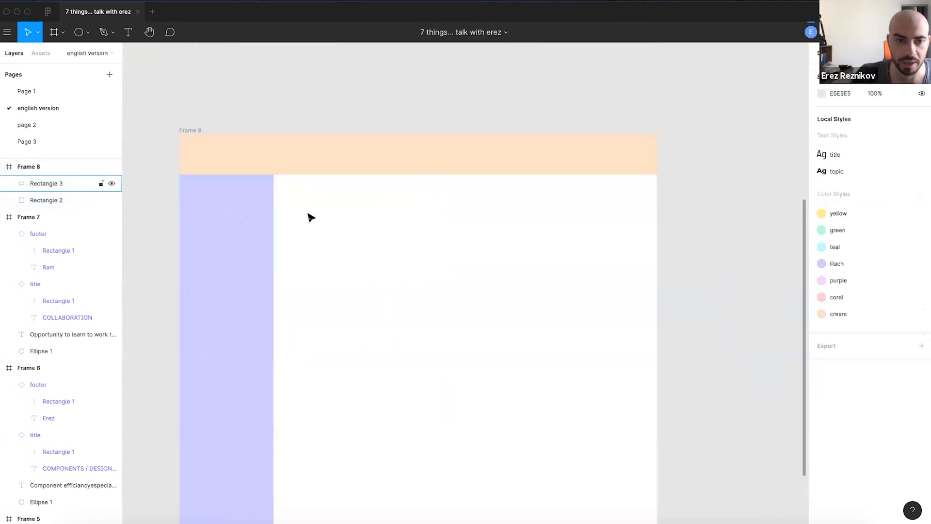
click(241, 226)
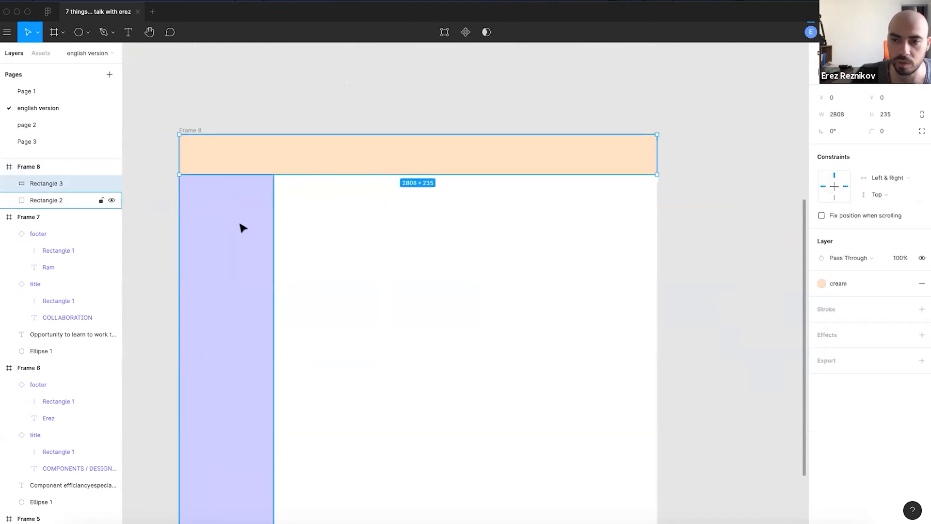
click(365, 258)
click(239, 214)
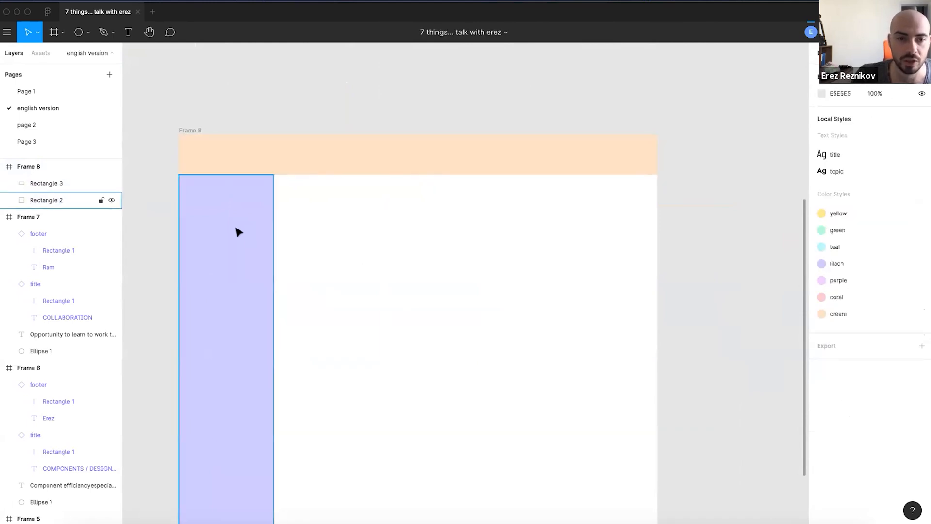
- Widen the lilac column and duplicate it twice into three 1062-wide columns filling the frame
scroll(262, 271, down, 3)
scroll(318, 262, down, 3)
drag(297, 249, 347, 250)
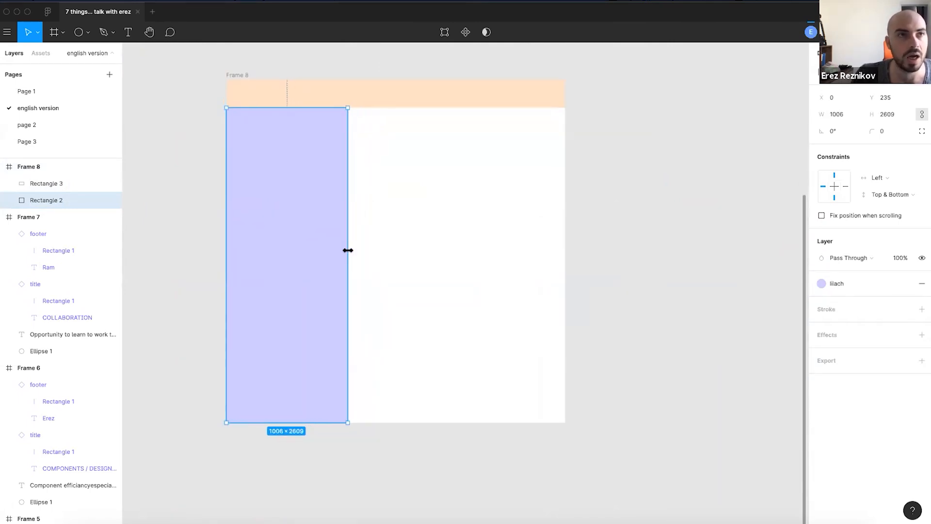
drag(304, 204, 422, 210)
key(ctrl+z)
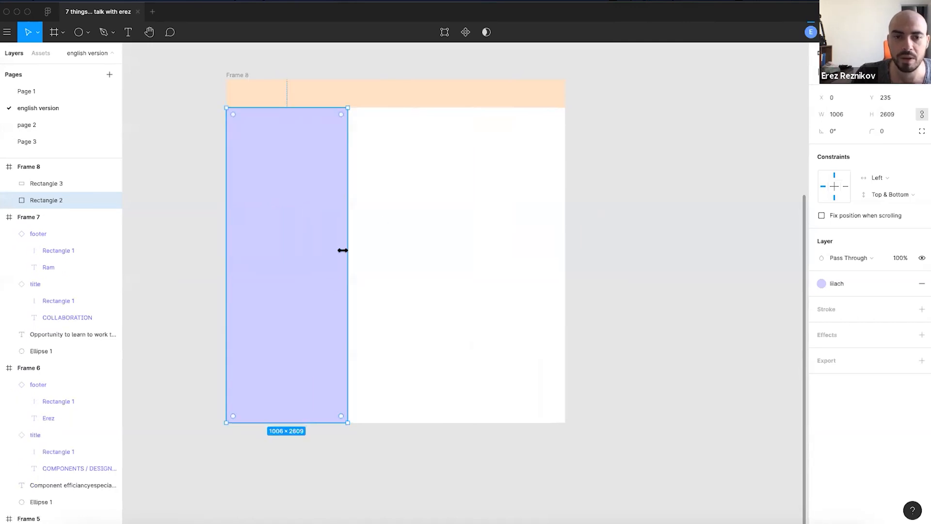
mouse_move(356, 252)
mouse_down()
mouse_move(379, 255)
mouse_move(345, 257)
mouse_move(363, 257)
mouse_move(353, 258)
mouse_up()
key(ctrl+d)
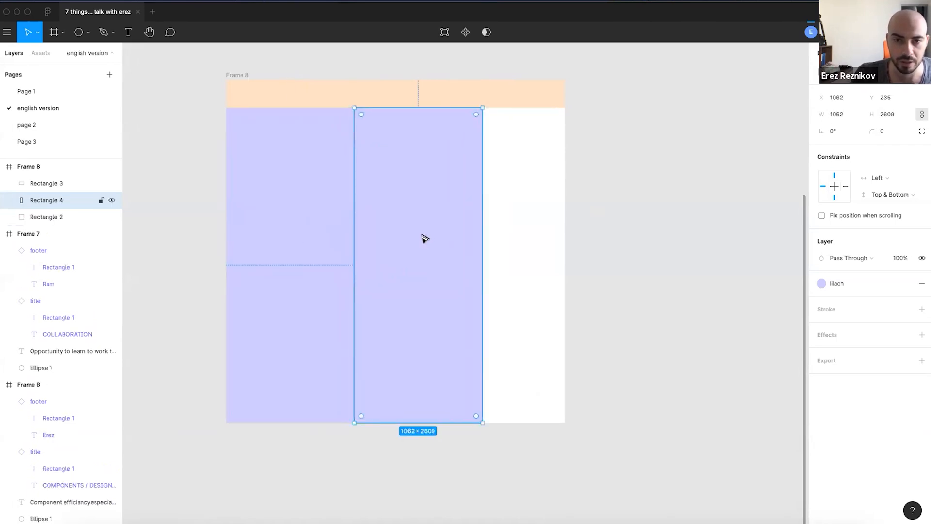
key(ctrl+d)
drag(608, 220, 566, 222)
- Fill the middle column with the purple colour style
click(433, 197)
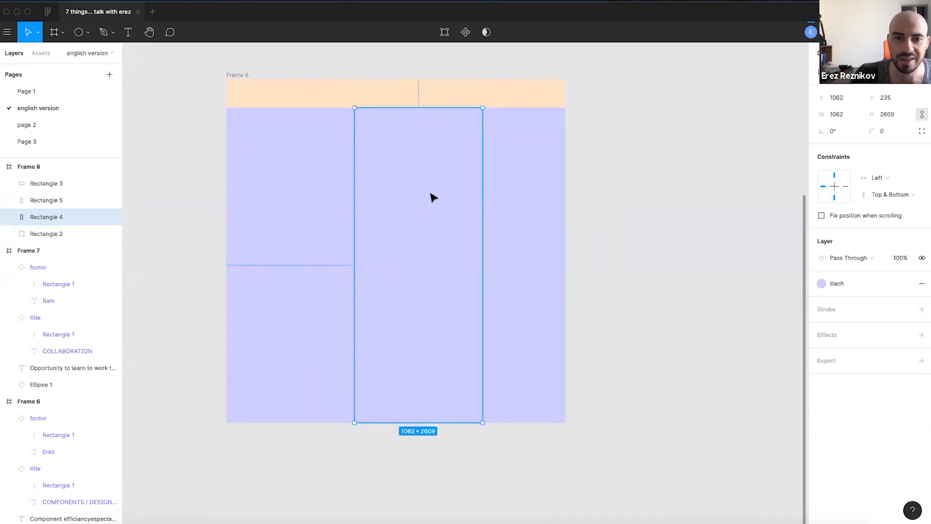
click(852, 285)
click(897, 347)
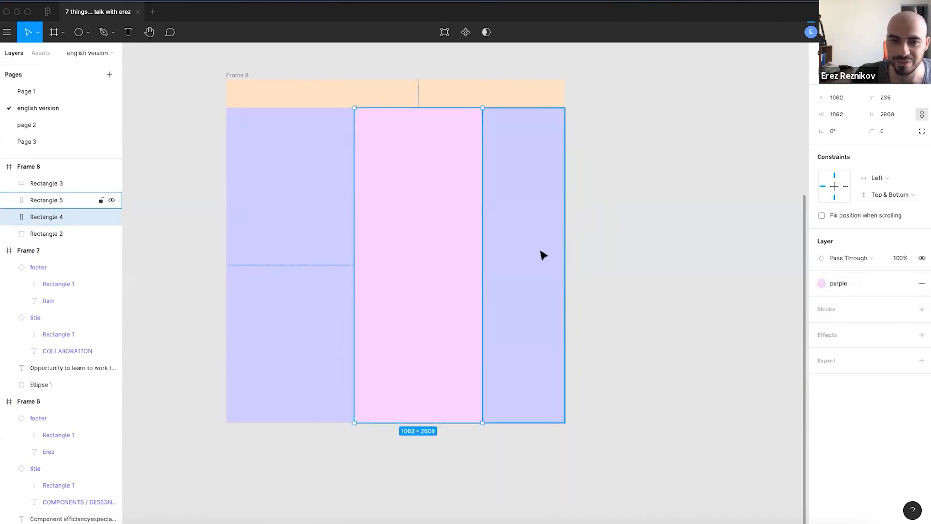
click(540, 255)
click(830, 283)
- Fill the right column with the coral colour style
click(913, 347)
click(741, 297)
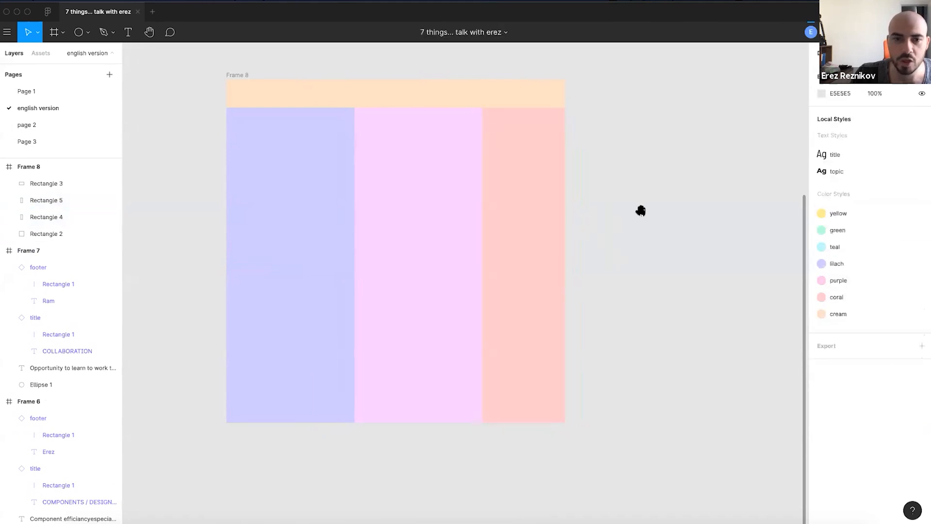
scroll(626, 216, up, 2)
- Delete the cream top bar and inspect each remaining 1062 × 2609 column
click(513, 151)
key(BackSpace)
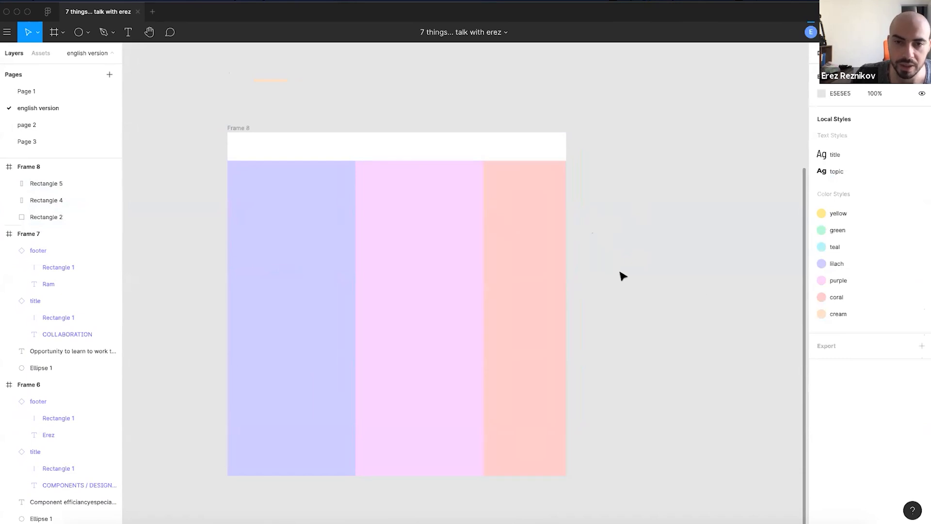
key(Tab)
key(Tab)
key(Tab)
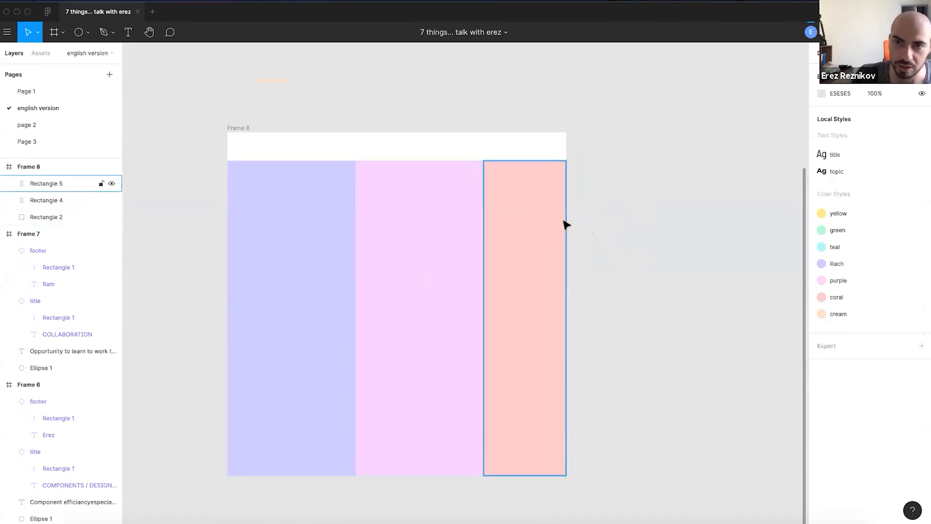
click(315, 261)
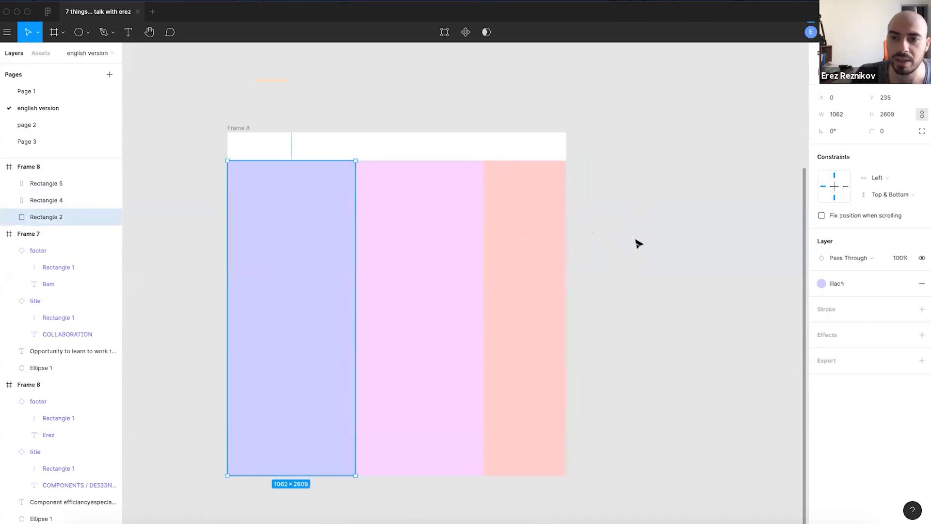
click(429, 250)
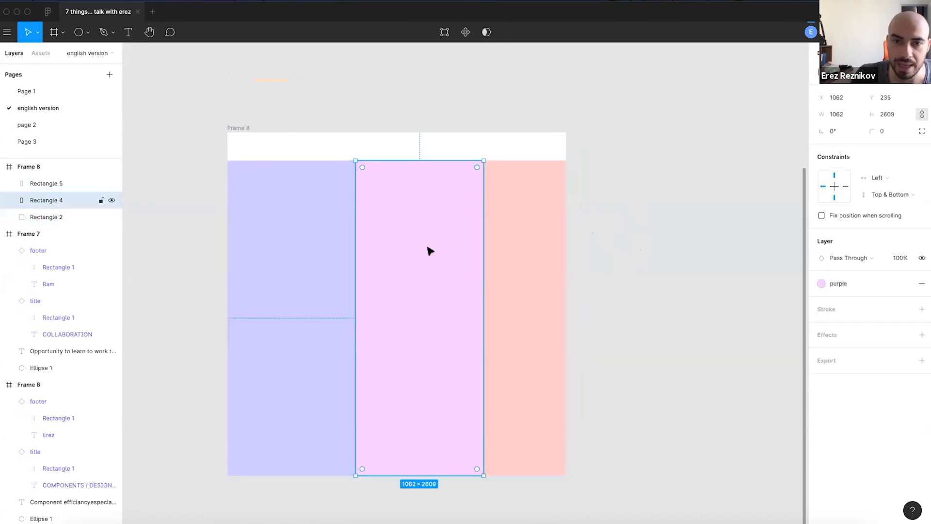
click(349, 152)
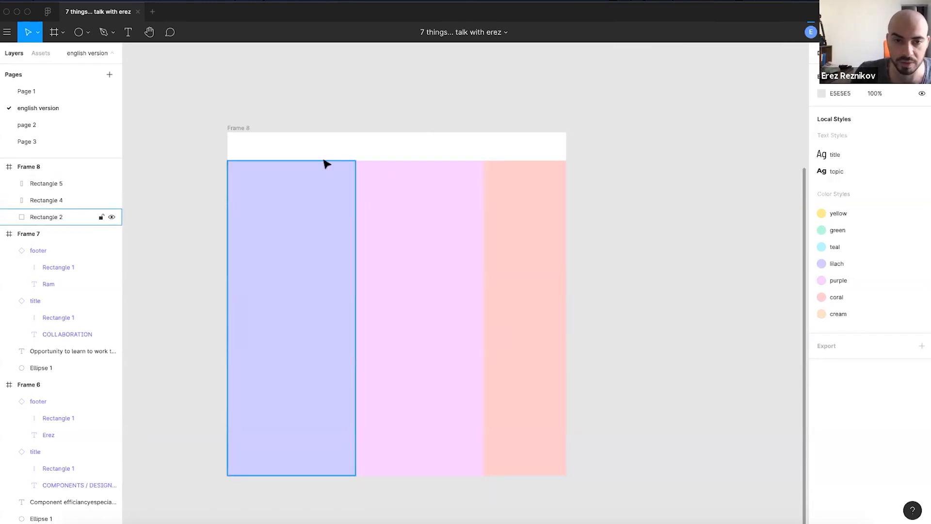
- Set all three columns' constraints to Scale horizontally and Bottom vertically
click(317, 217)
shift+click(407, 214)
shift+click(524, 204)
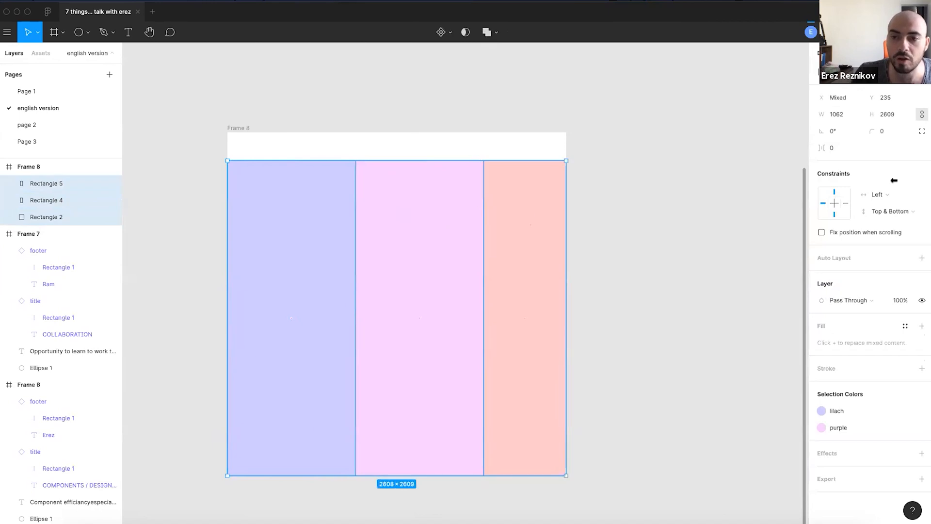
click(888, 194)
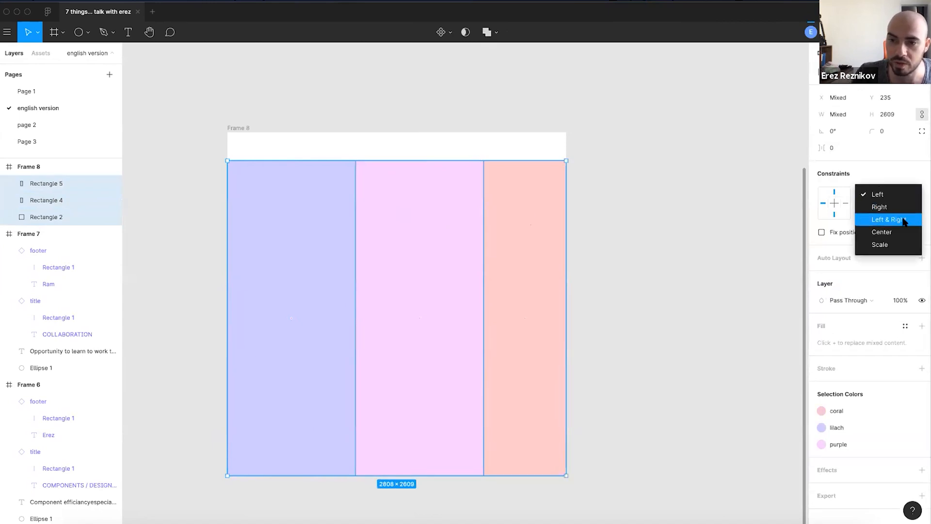
click(891, 243)
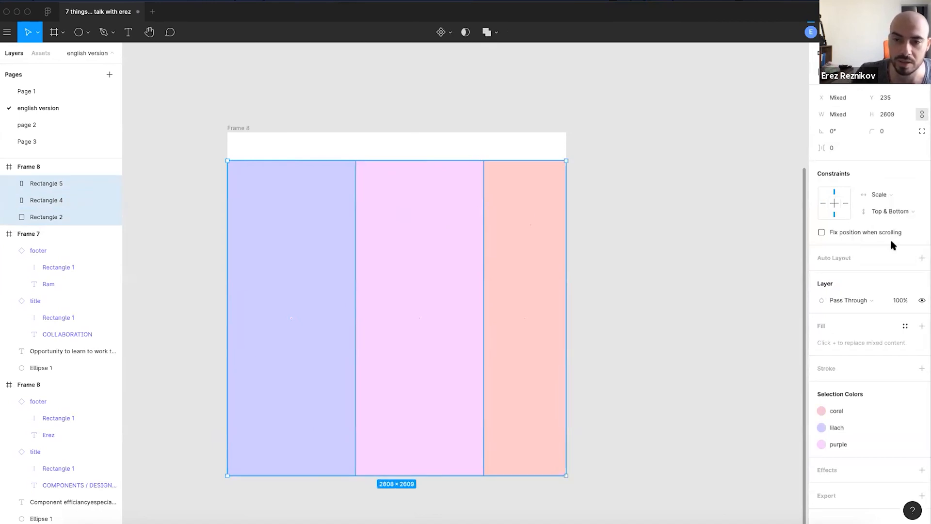
click(899, 213)
click(896, 198)
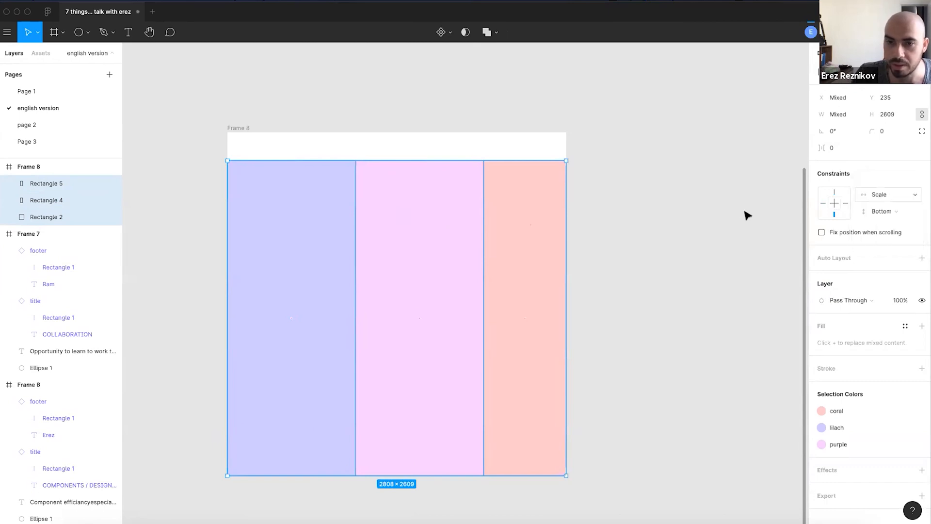
click(746, 215)
- Widen Frame 8 and select the columns to confirm they scale to 4274 × 2609
click(236, 131)
drag(566, 300, 671, 325)
scroll(389, 289, down, 3)
click(679, 320)
scroll(455, 310, up, 3)
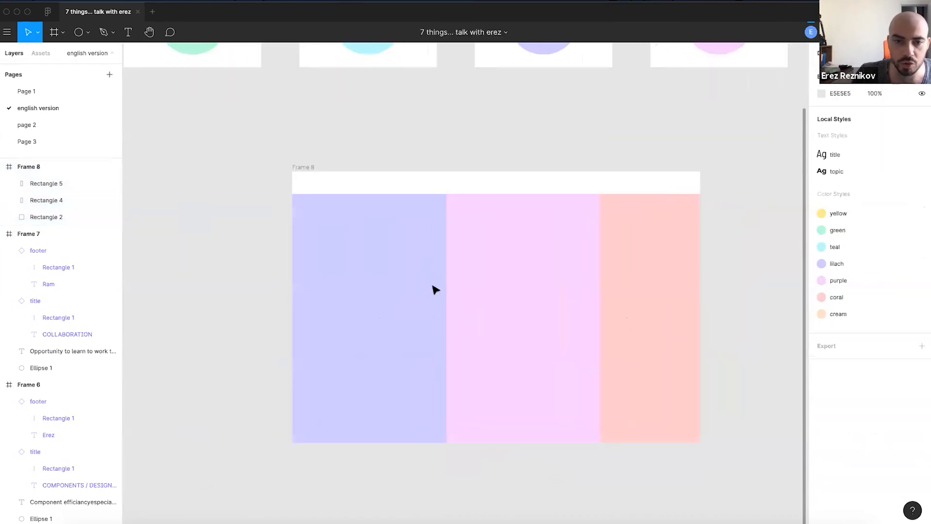
click(432, 286)
shift+click(536, 282)
shift+click(670, 287)
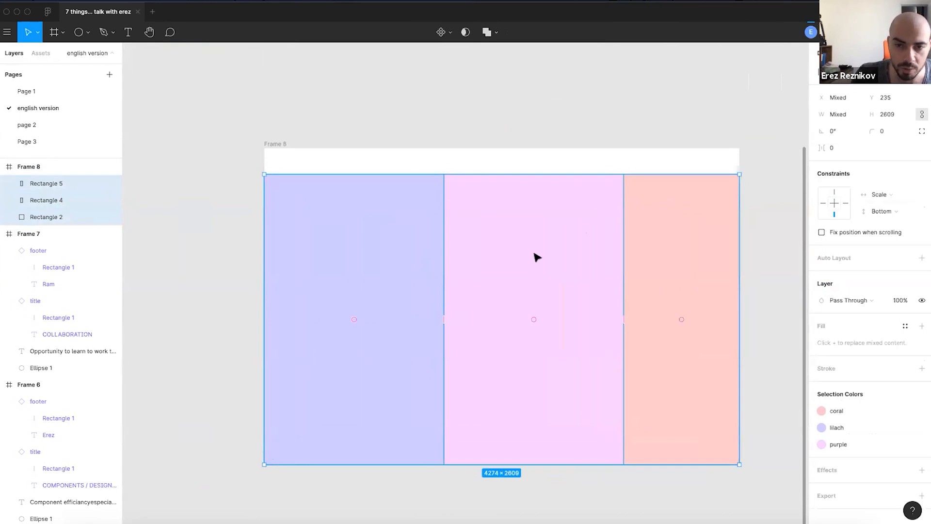
- Replace the three columns with a new Frame 9 placed at Frame 8's left side
key(Delete)
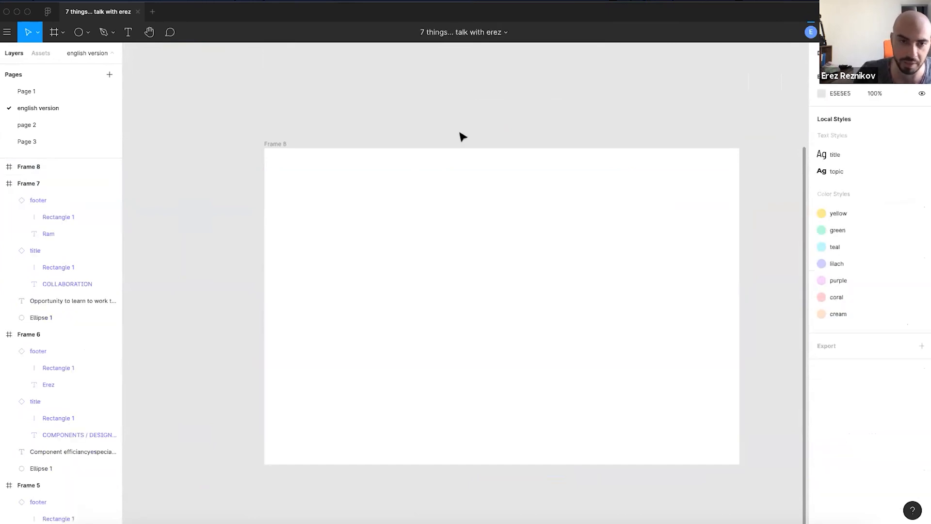
key(f)
drag(257, 177, 411, 467)
key(ctrl+x)
click(278, 145)
key(ctrl+v)
drag(485, 243, 326, 265)
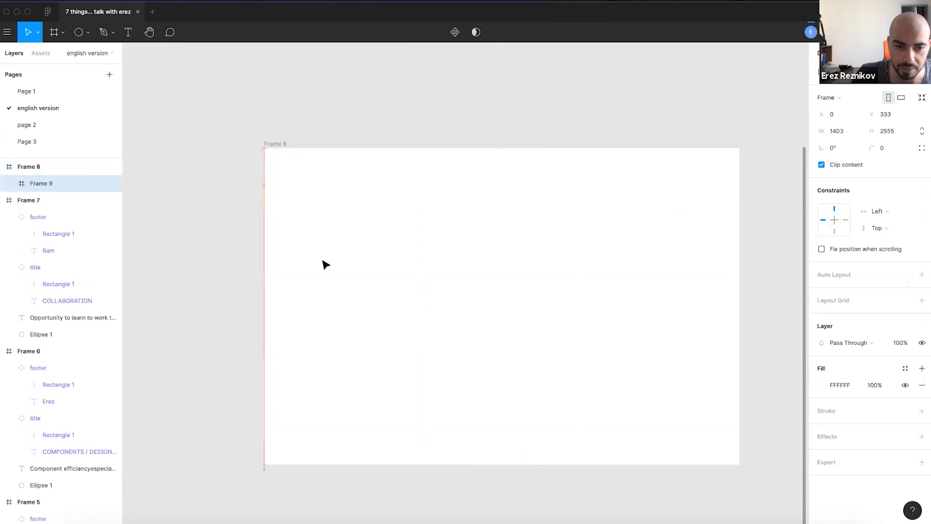
- Fill Frame 9 with the green style and duplicate it into two more green frames
click(904, 368)
click(854, 432)
click(362, 312)
drag(362, 312, 509, 312)
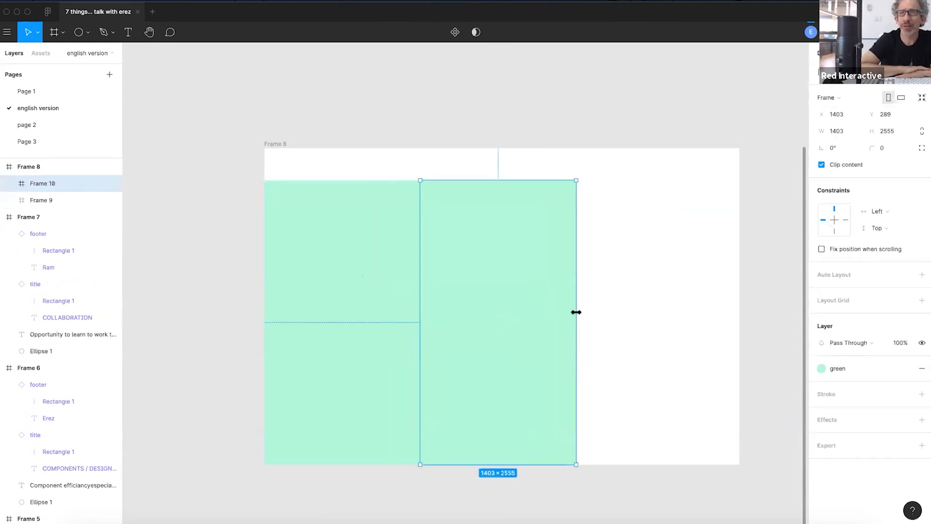
drag(576, 312, 499, 314)
key(super+d)
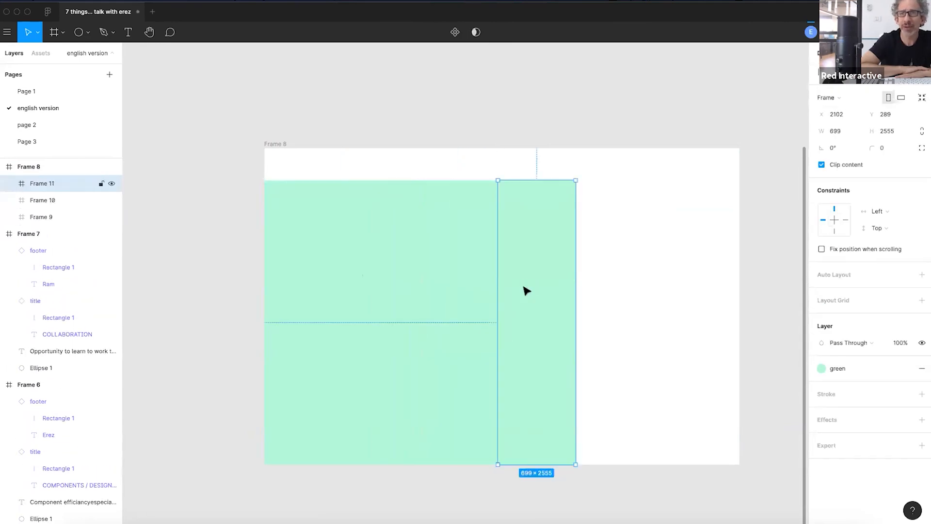
- Widen the right green frame to Frame 8's edge and select all three to check the 4274 × 2555 layout
drag(575, 290, 737, 300)
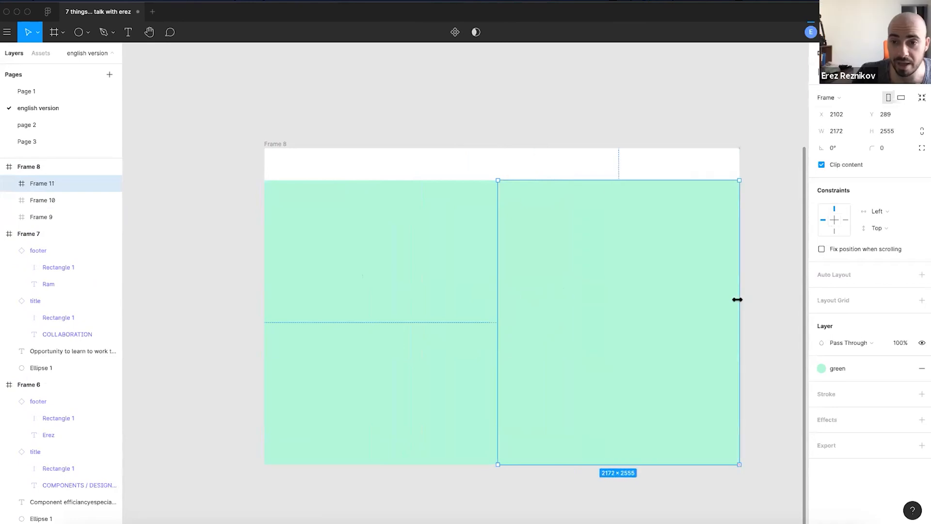
click(542, 128)
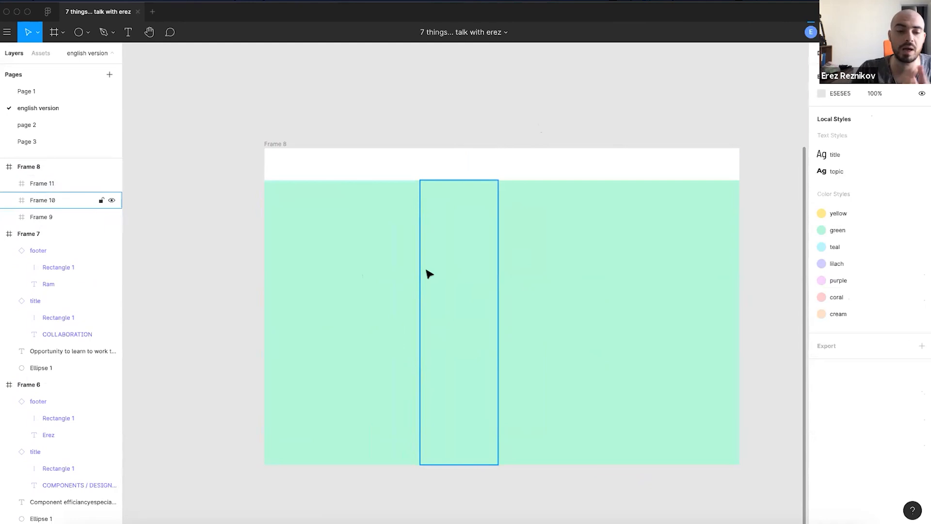
click(545, 241)
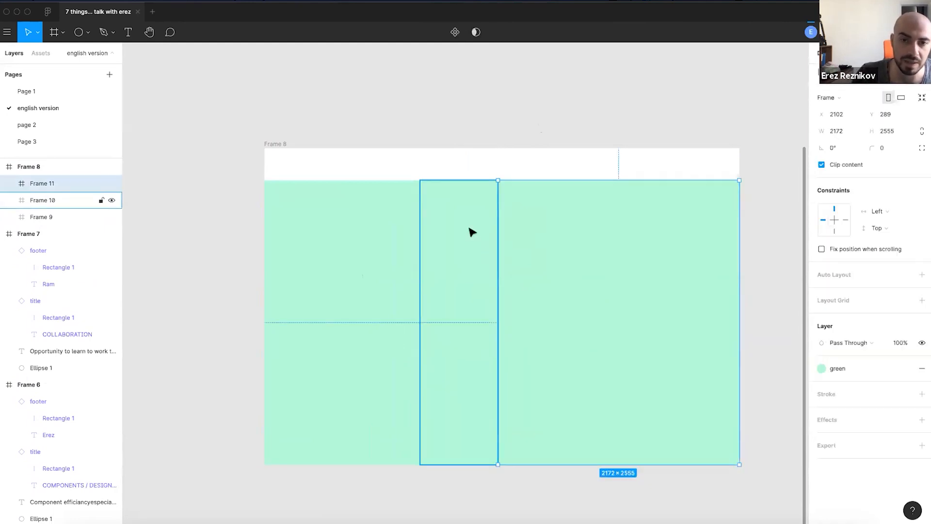
shift+click(472, 231)
shift+click(414, 230)
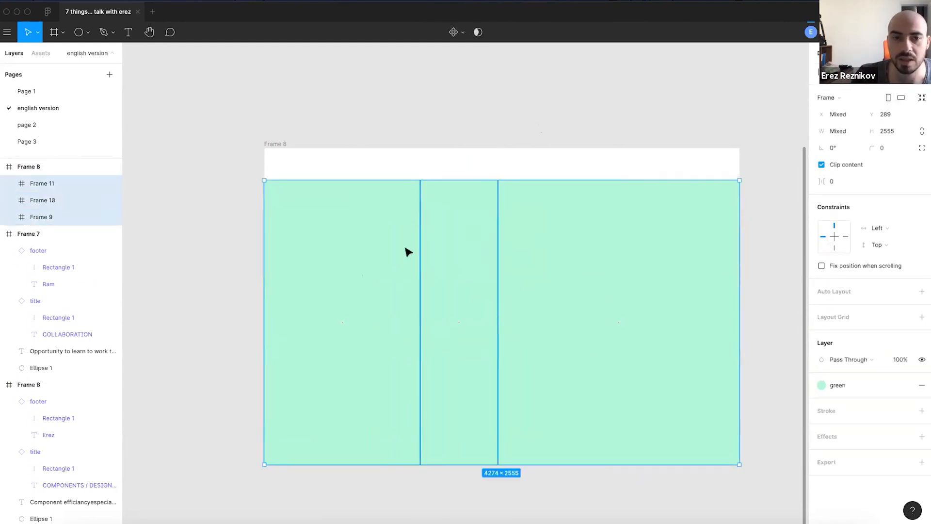
- Fill Frame 10 with the lilac colour style and Frame 11 with the yellow style
click(456, 237)
click(832, 371)
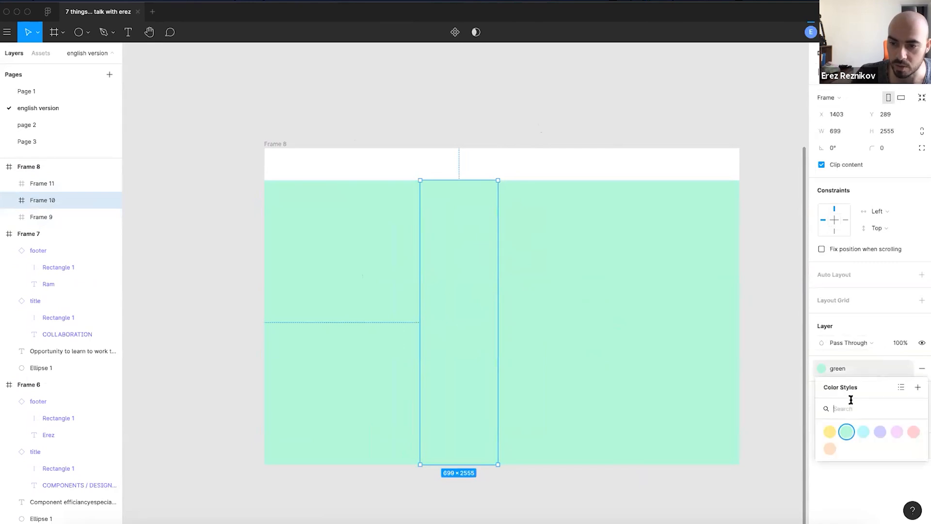
click(862, 431)
click(650, 322)
click(841, 371)
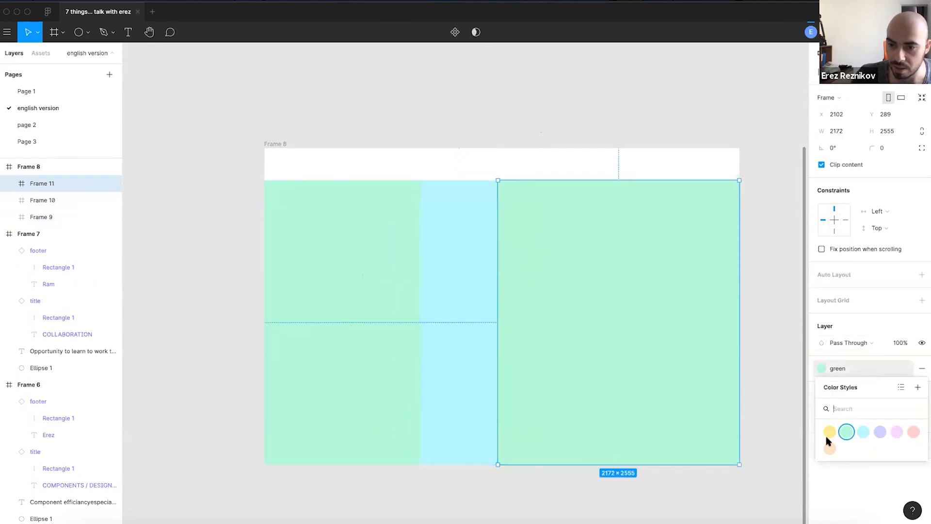
click(824, 433)
click(456, 238)
click(834, 368)
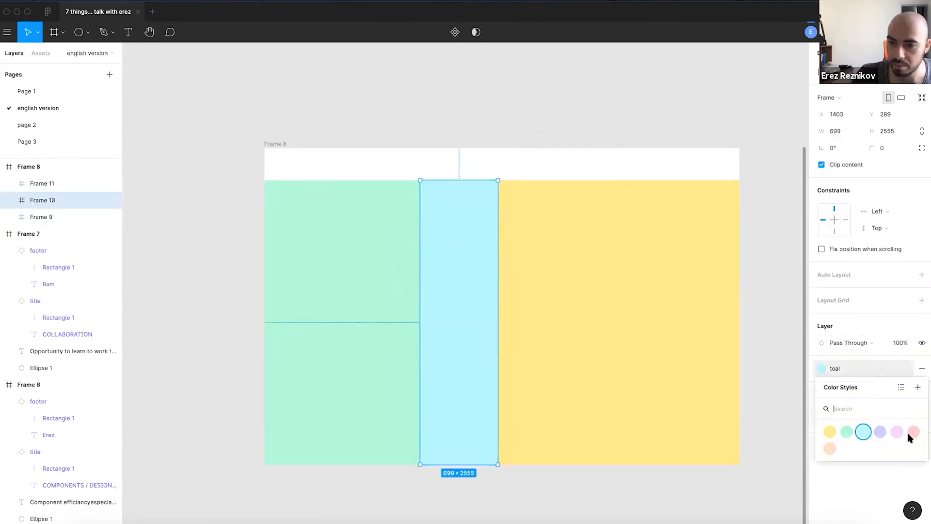
click(881, 432)
click(486, 110)
- Set the horizontal constraint of Frames 9, 10 and 11 to Scale
scroll(305, 144, down, 2)
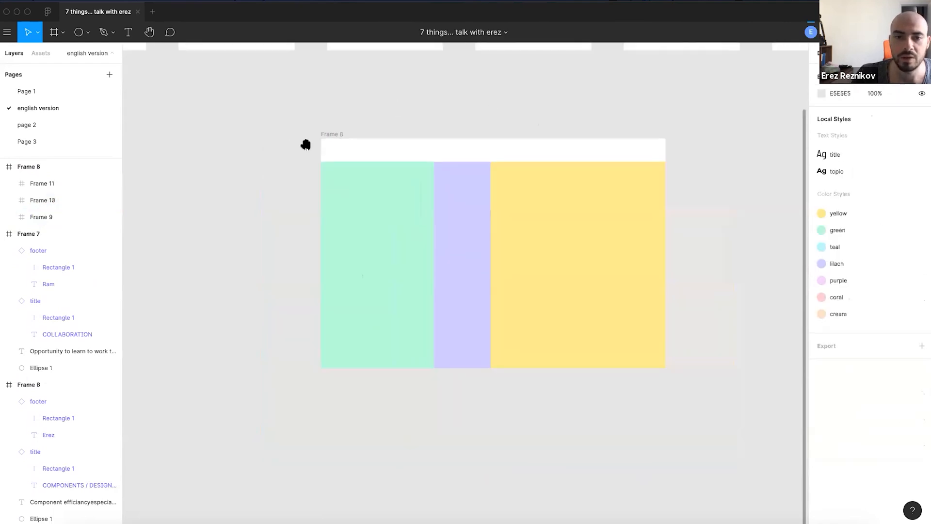
scroll(302, 218, right, 3)
scroll(302, 218, up, 2)
click(303, 243)
shift+click(391, 247)
shift+click(556, 228)
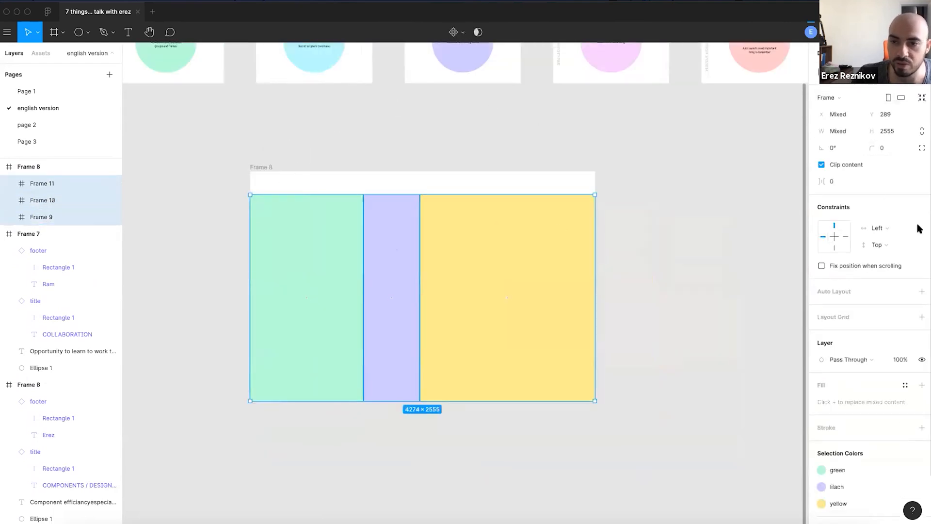
click(891, 234)
click(898, 276)
click(679, 242)
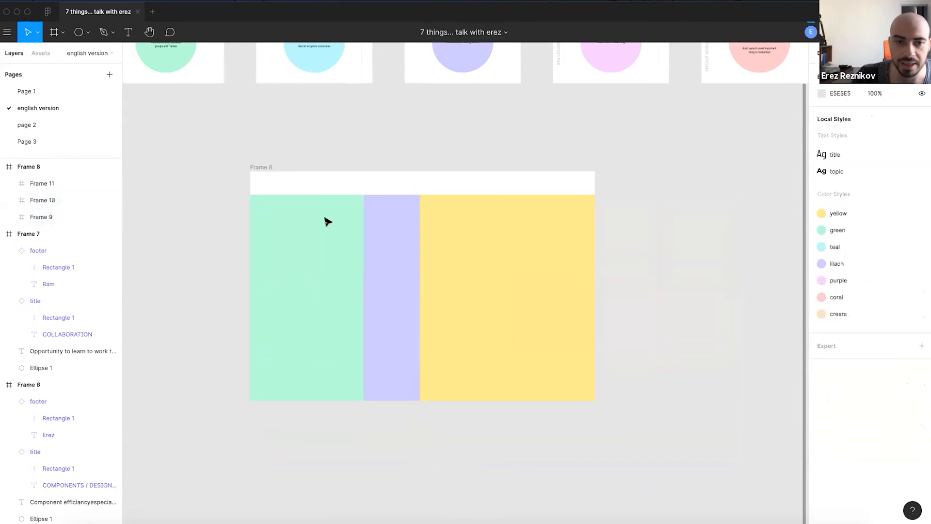
scroll(299, 254, up, 3)
scroll(364, 196, down, 2)
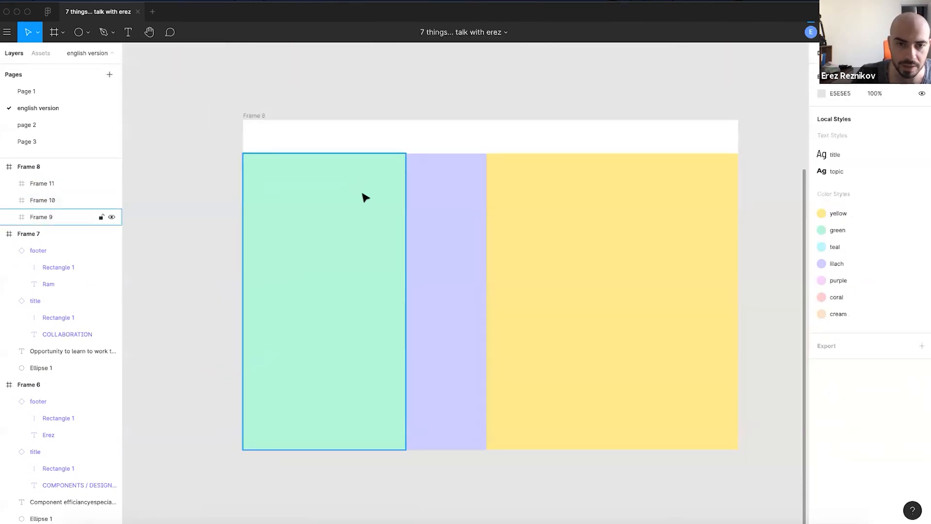
- Drag Frame 8's right edge to test how the columns resize
click(262, 124)
drag(700, 257, 484, 283)
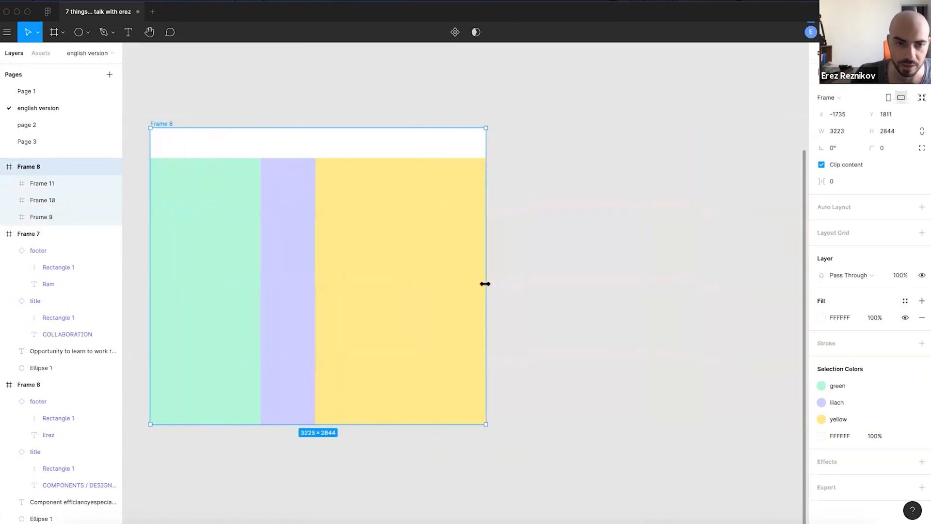
key(Escape)
- Draw a small rectangle near the top of Frame 9 and copy it into the other columns
click(209, 211)
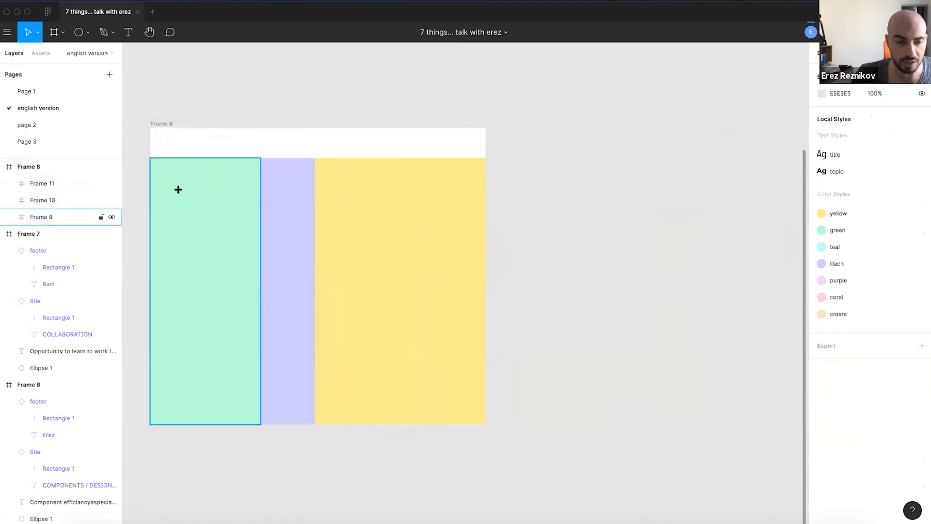
key(r)
mouse_move(167, 170)
mouse_down()
mouse_move(194, 226)
mouse_move(340, 197)
mouse_up()
shift+click(287, 205)
- Fill the rectangles in all three columns with black (000000)
click(355, 204)
click(339, 199)
shift+click(278, 204)
shift+click(183, 197)
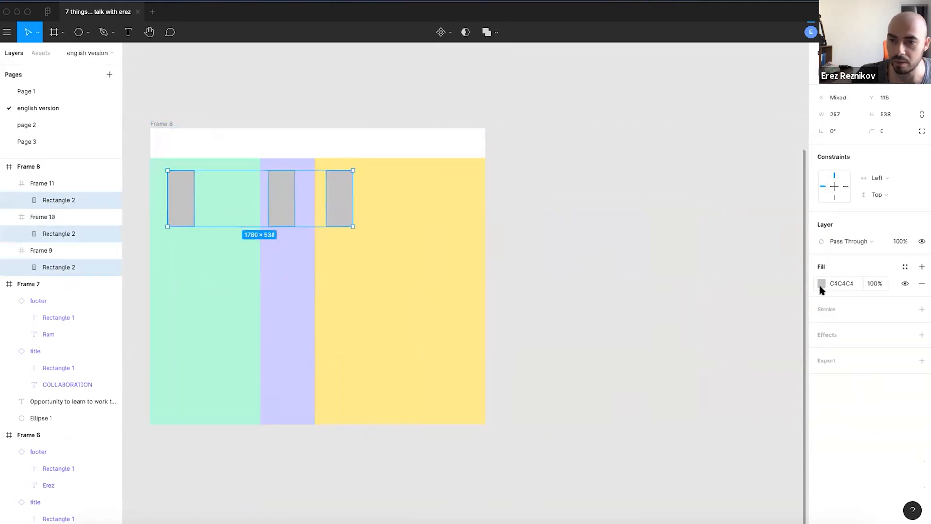
click(686, 270)
click(339, 211)
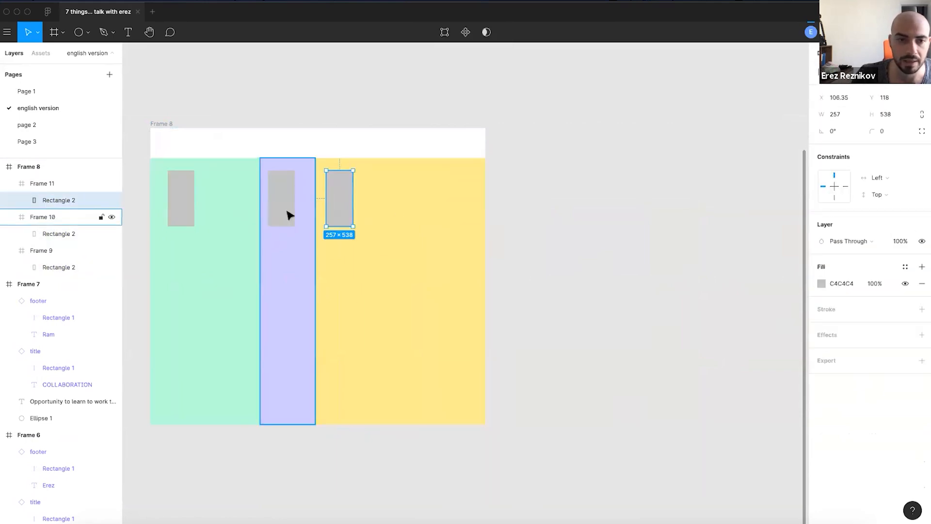
shift+click(286, 213)
shift+click(185, 201)
click(821, 283)
drag(727, 356, 630, 449)
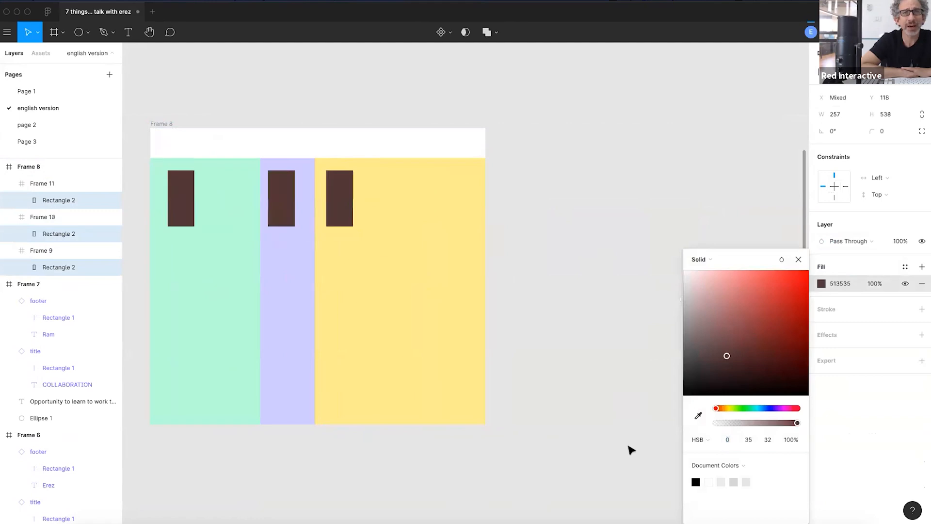
click(565, 195)
- Widen Frame 8 to 7177 to check the columns scale
click(160, 125)
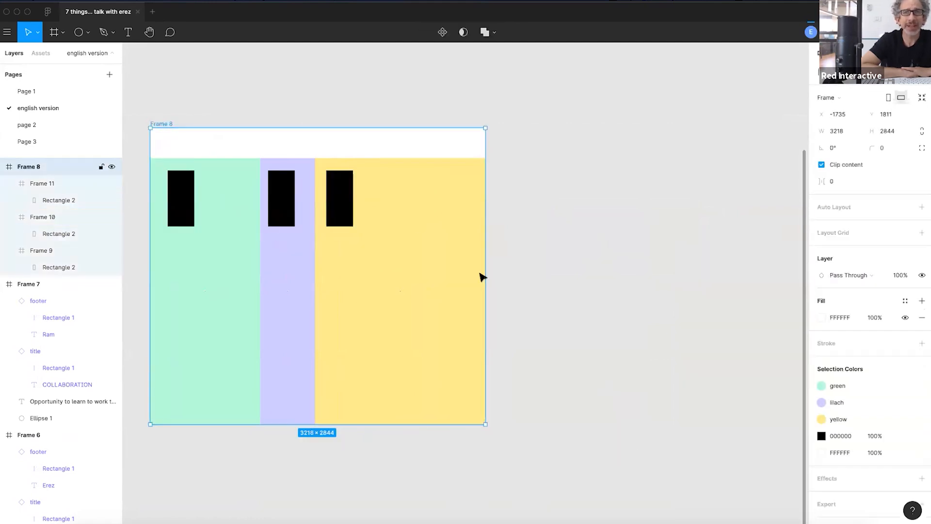
drag(485, 279, 631, 301)
scroll(462, 273, down, 5)
- Select the green, lilac and yellow column frames individually, then all three together
scroll(323, 308, up, 4)
click(412, 416)
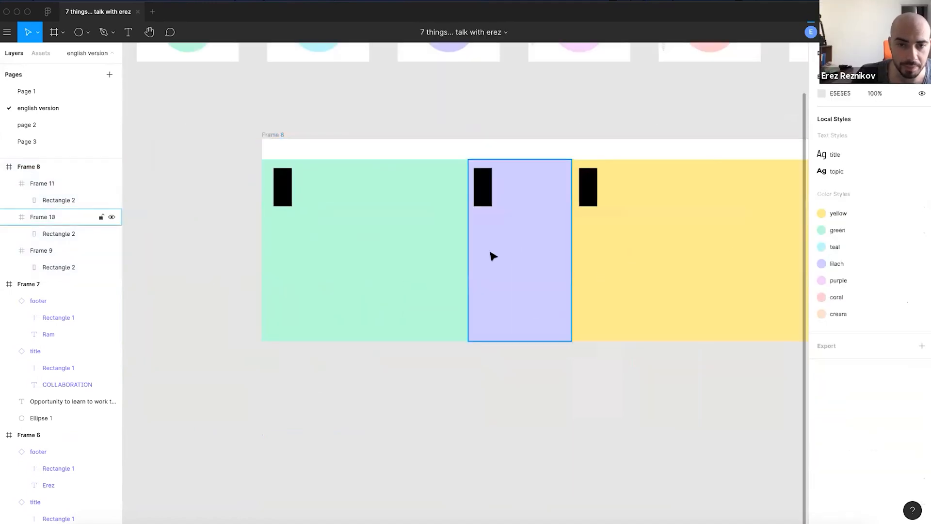
click(413, 224)
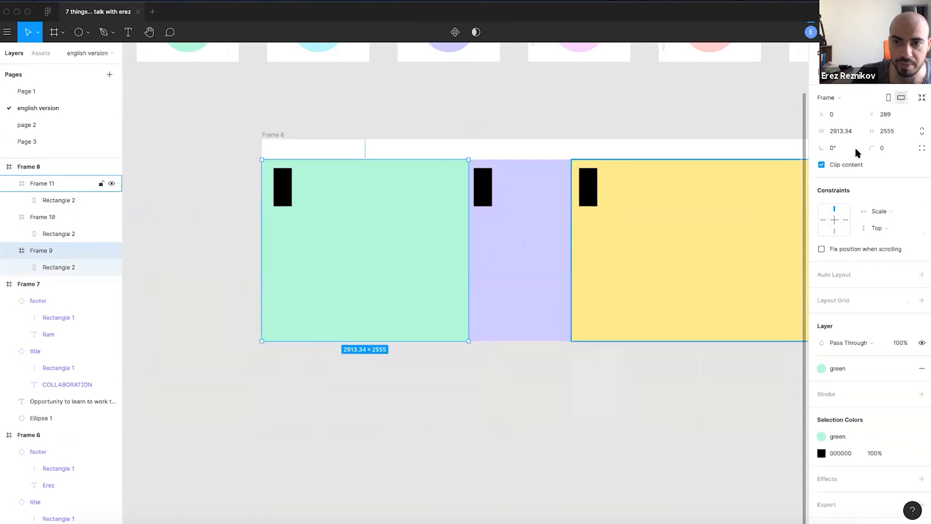
click(557, 237)
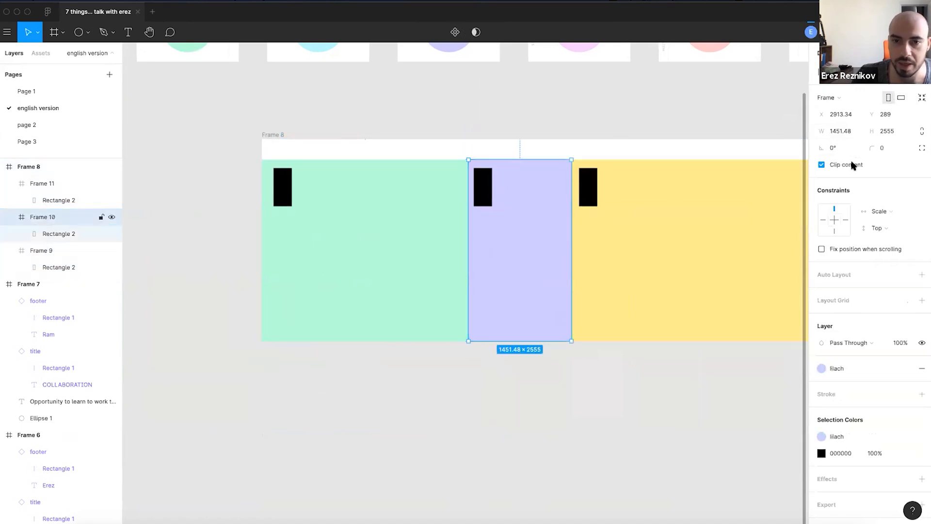
click(652, 263)
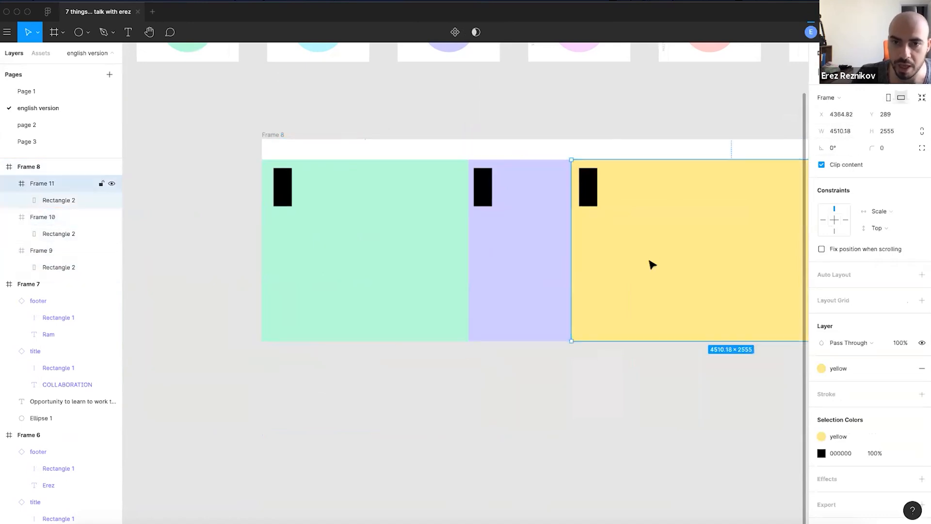
click(465, 337)
shift+click(503, 271)
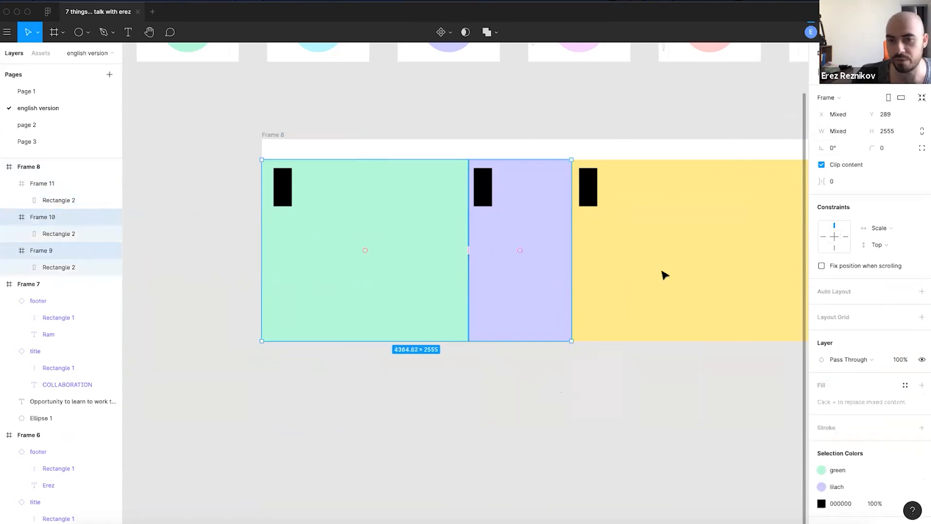
shift+click(661, 272)
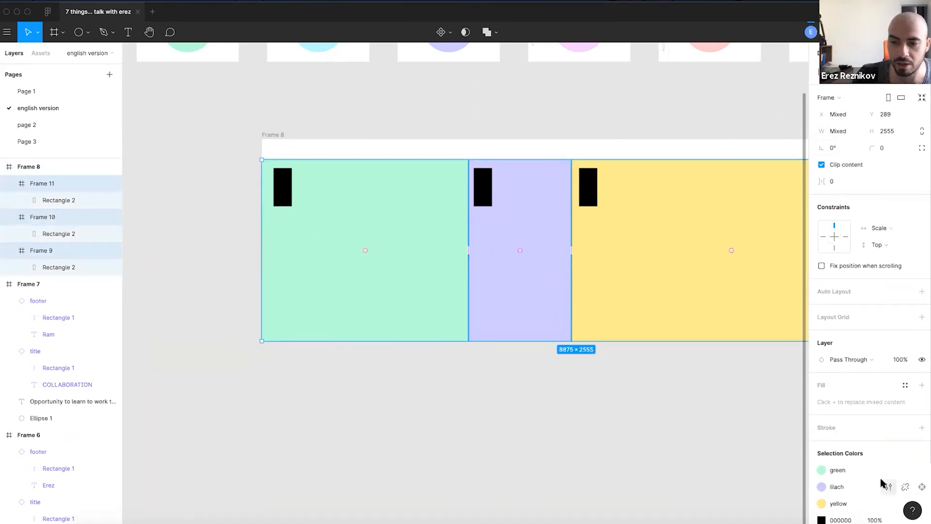
click(500, 352)
- Delete the fill from Frames 9, 10 and 11, leaving them white
click(449, 315)
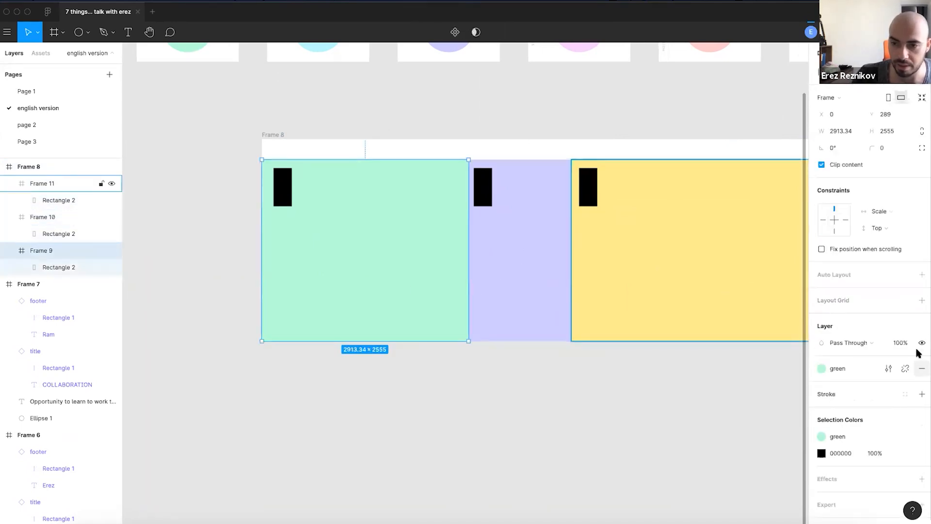
click(921, 368)
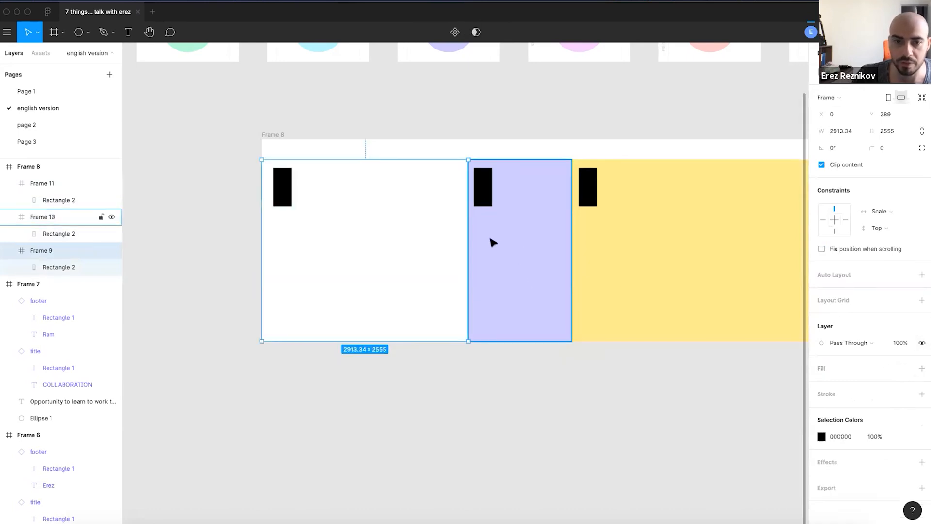
click(491, 241)
click(922, 371)
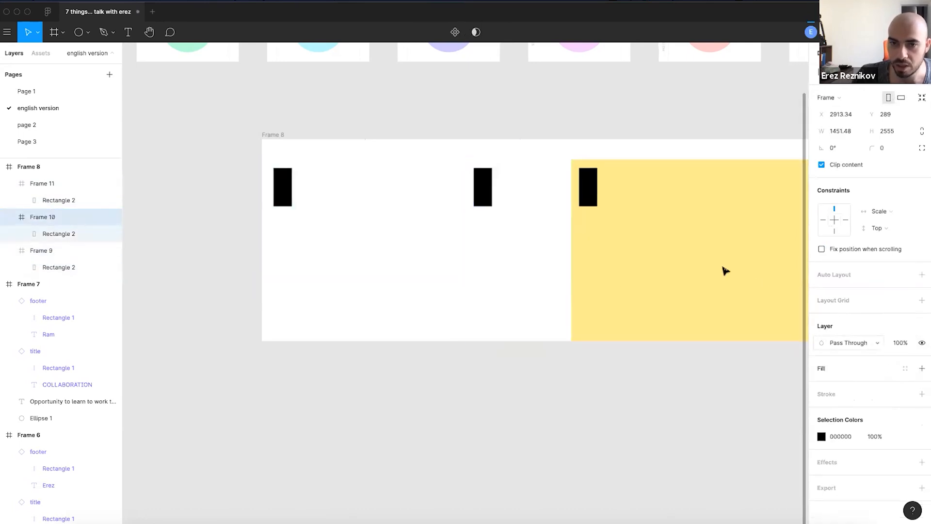
click(723, 270)
click(923, 371)
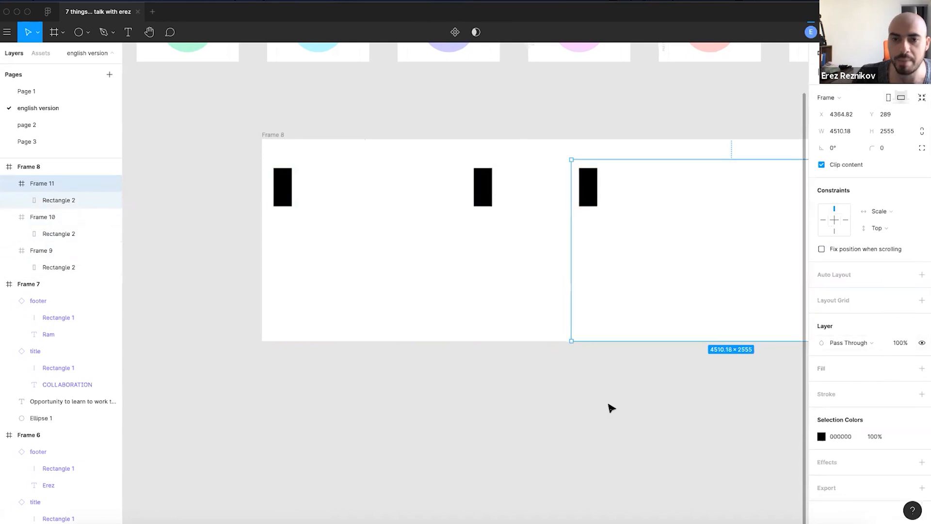
click(609, 407)
scroll(496, 263, right, 2)
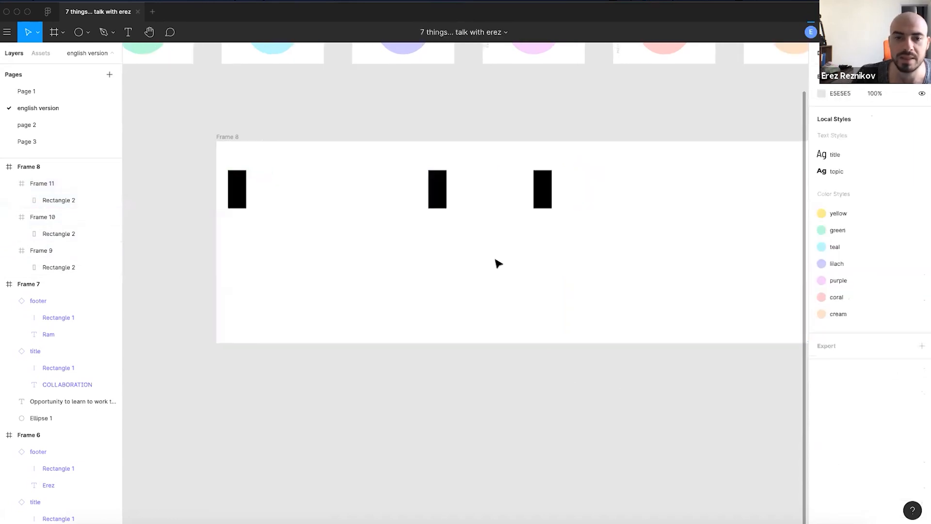
- Drag Frame 8 narrower to test column scaling, then delete Frame 8 with its columns
click(225, 141)
scroll(315, 194, down, 2)
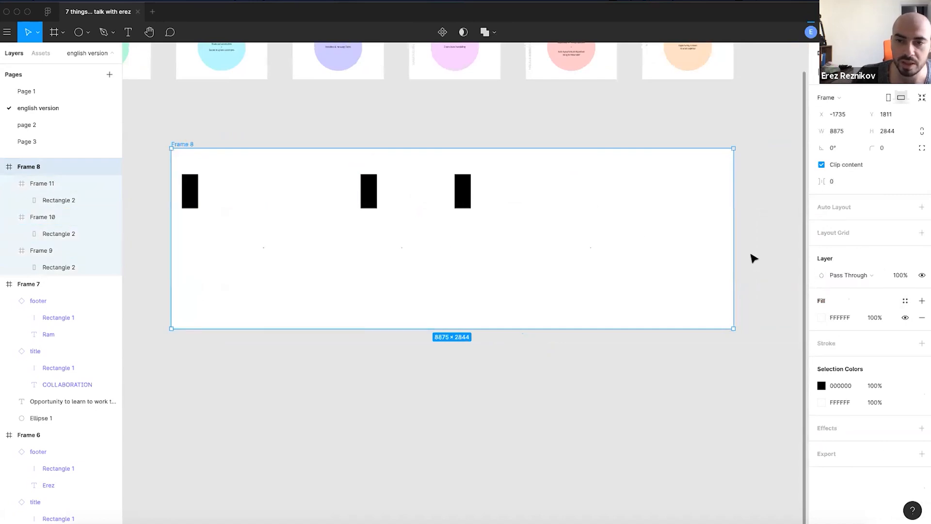
drag(665, 267, 694, 291)
scroll(600, 364, up, 2)
scroll(586, 379, up, 1)
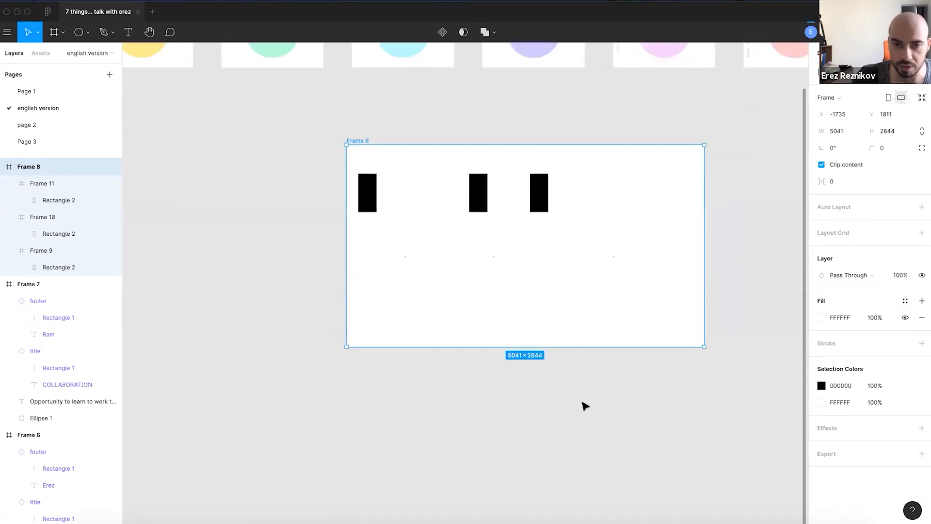
click(582, 402)
scroll(535, 224, up, 2)
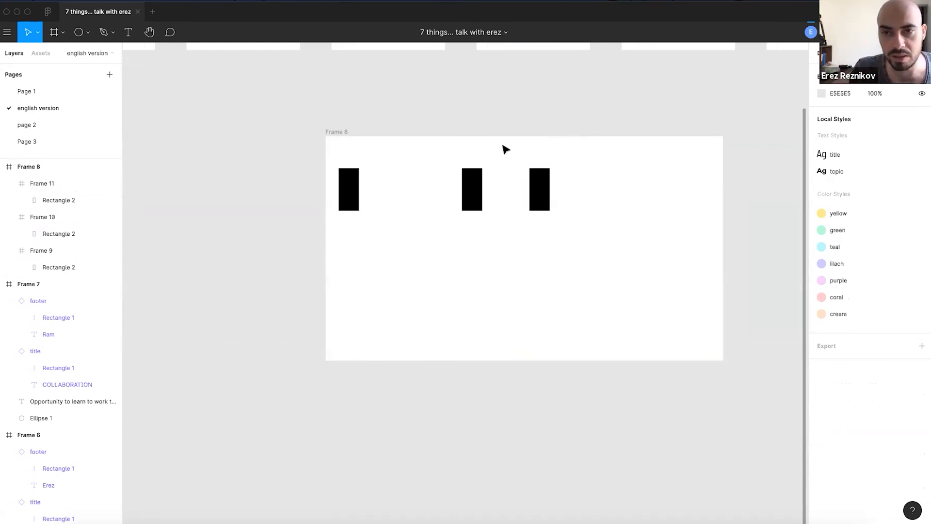
click(341, 132)
key(Delete)
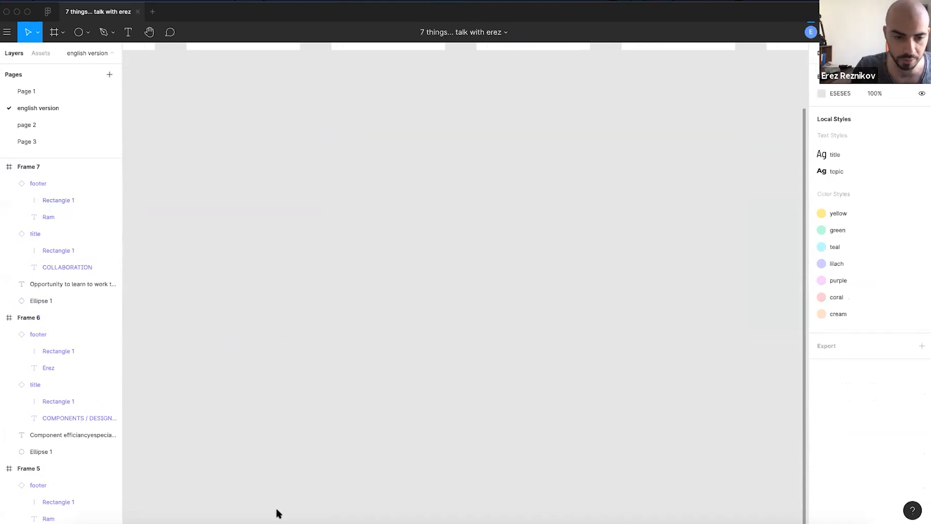
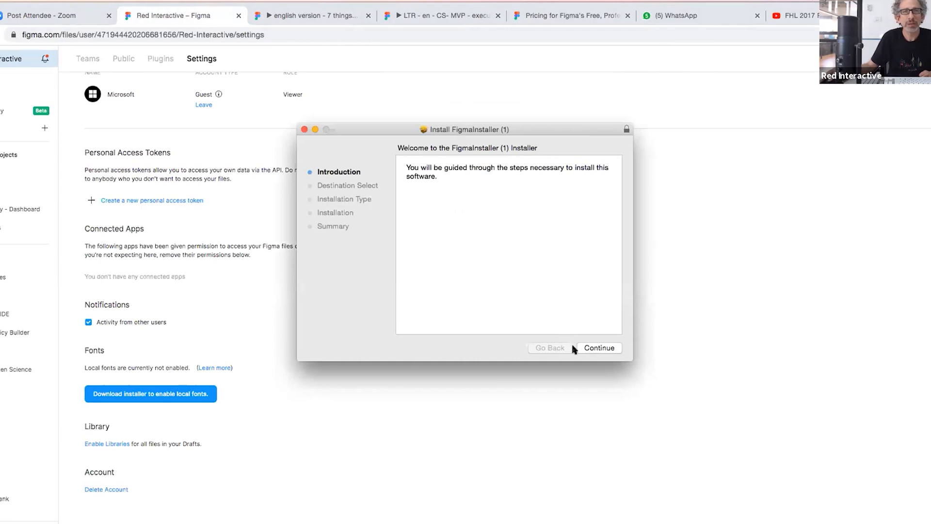
- Install the FigmaInstaller font package with the admin password and close the installer once it succeeds
click(604, 348)
click(602, 347)
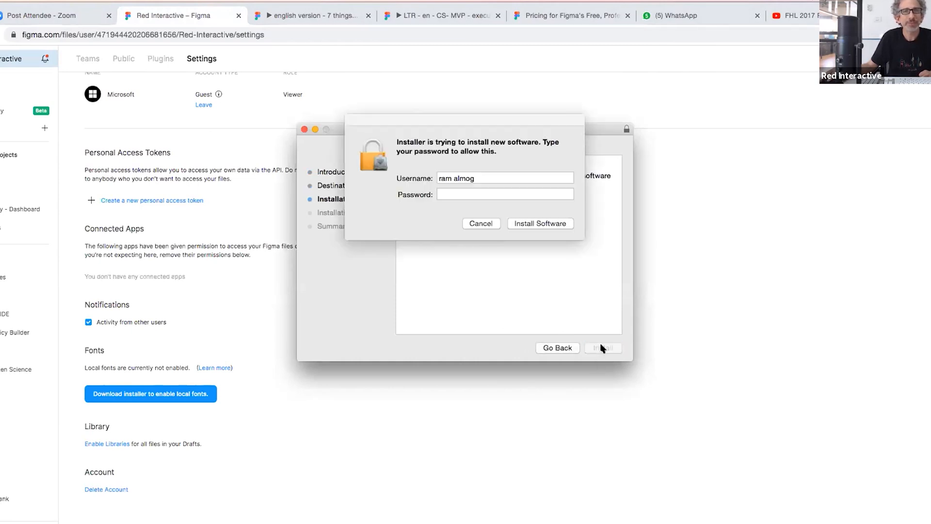
text(•••••••)
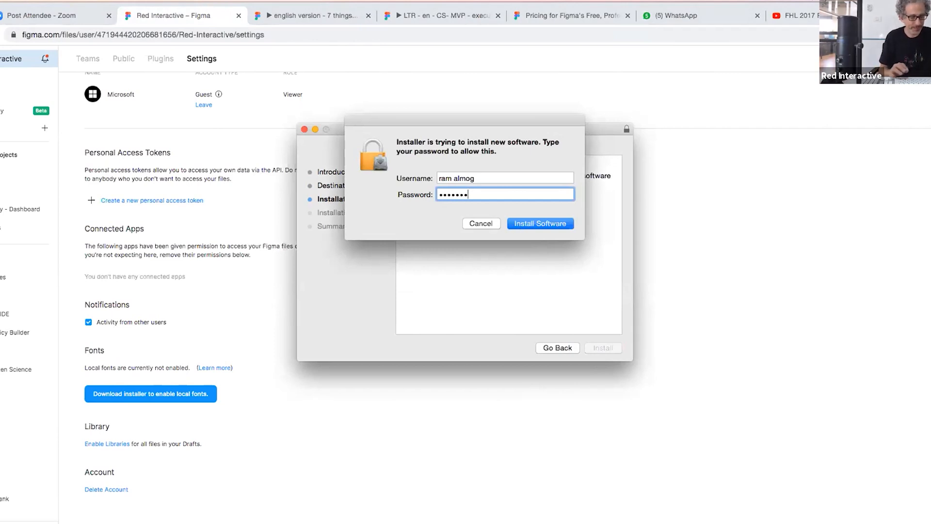
text(•)
key(Return)
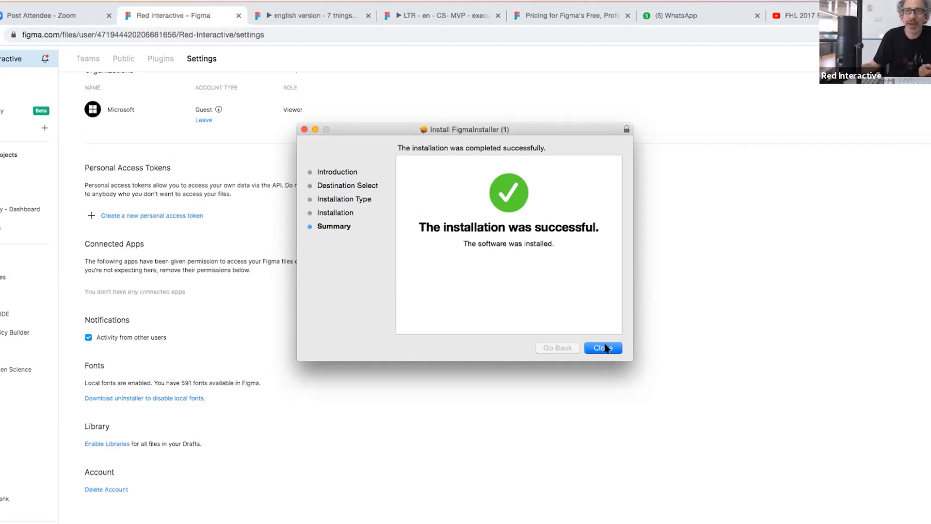
click(608, 347)
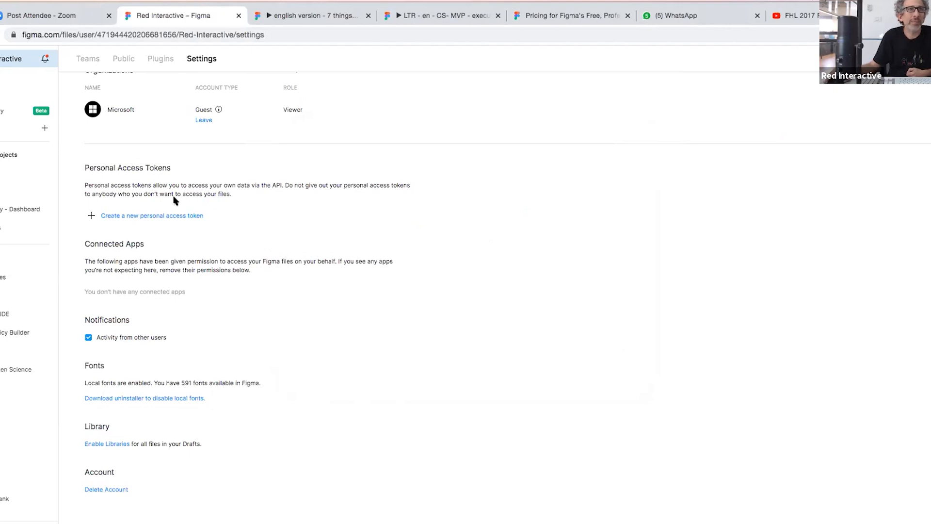
- Go back in the browser to the '7 things... talk with erez' design file
click(0, 35)
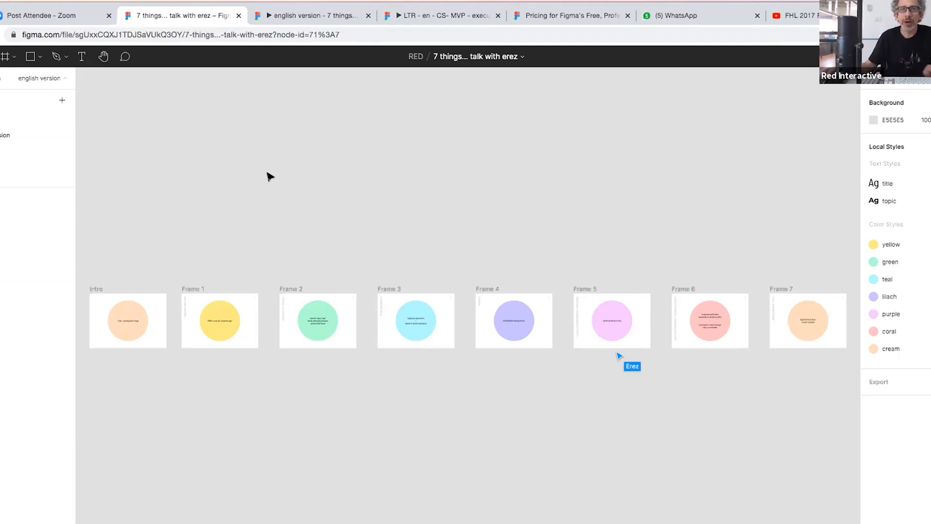
- Move across the canvas to Frame 5 and zoom to fit the pink 'Zoom level handeling' slide
scroll(396, 331, up, 2)
scroll(397, 330, up, 6)
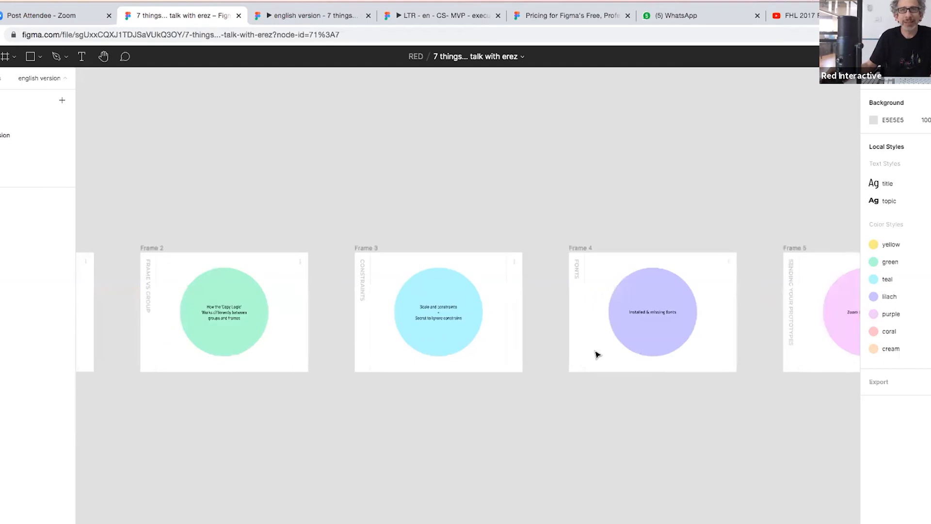
scroll(638, 413, down, 5)
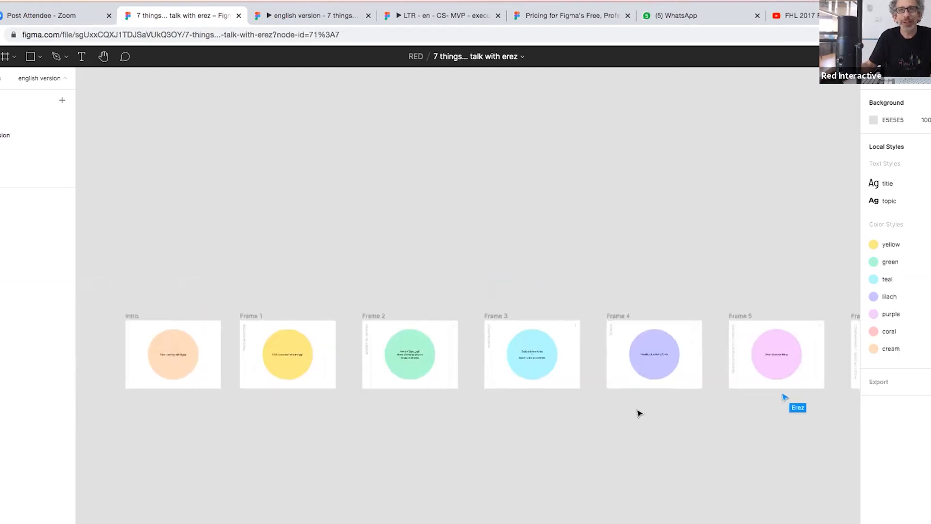
scroll(639, 410, up, 4)
scroll(388, 410, right, 8)
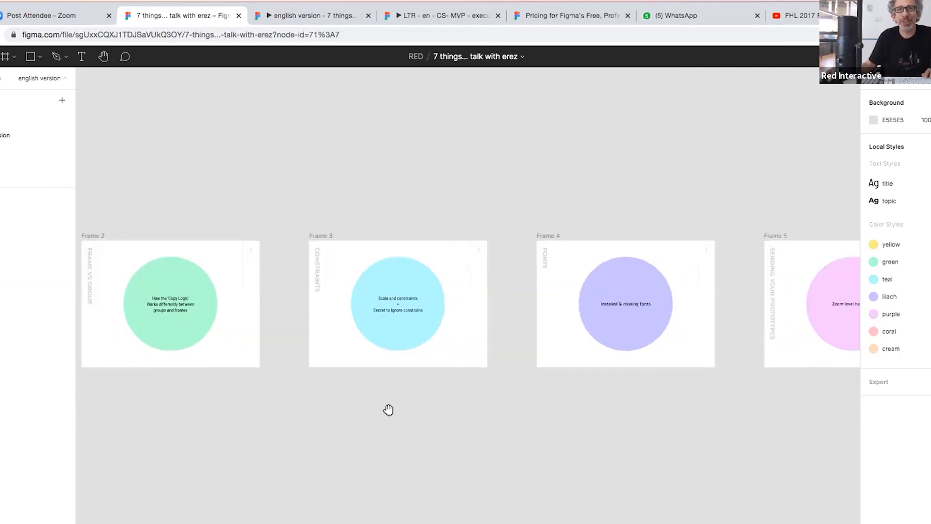
scroll(561, 453, up, 5)
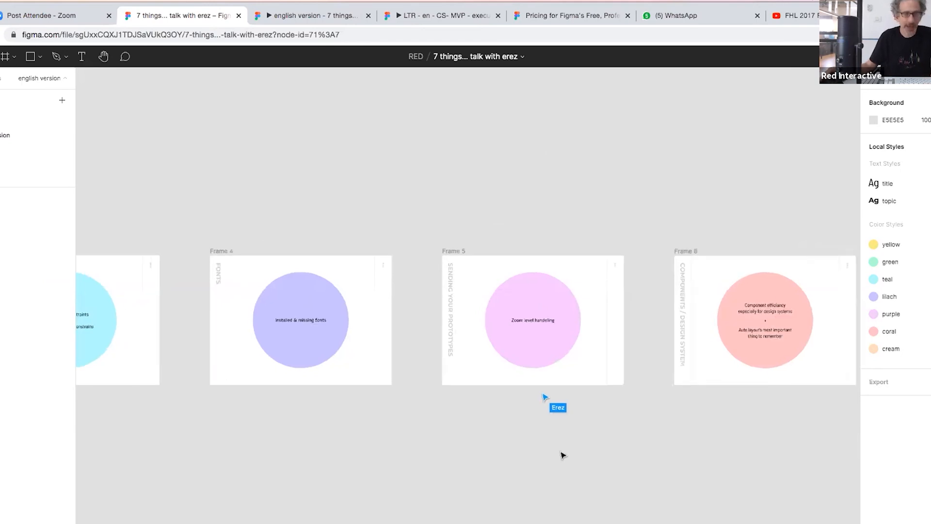
scroll(593, 405, up, 3)
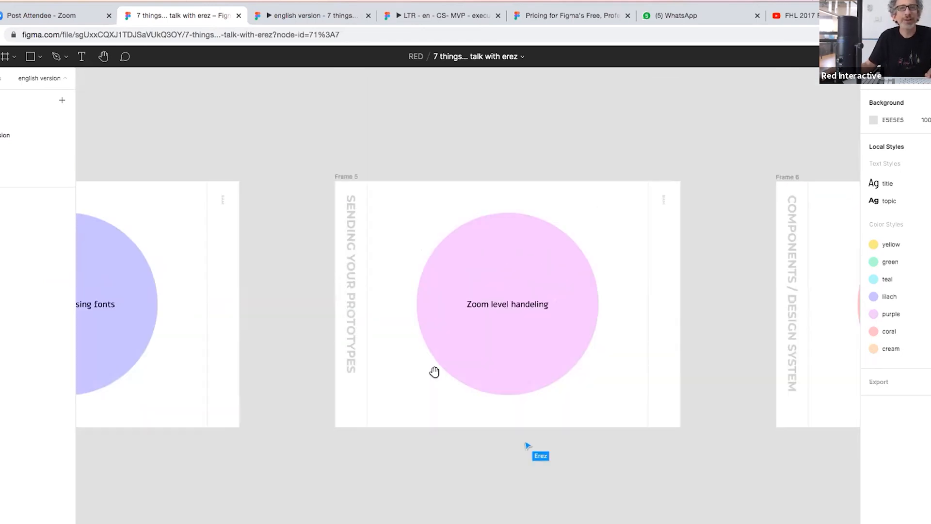
double_click(2, 231)
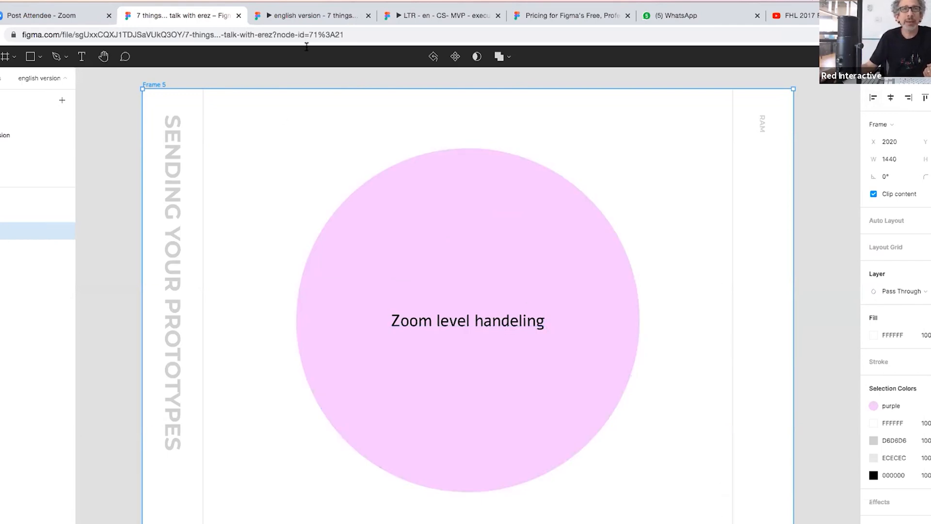
- Step through the english version prototype's slides, landing back on 'Zoom level handeling'
click(313, 14)
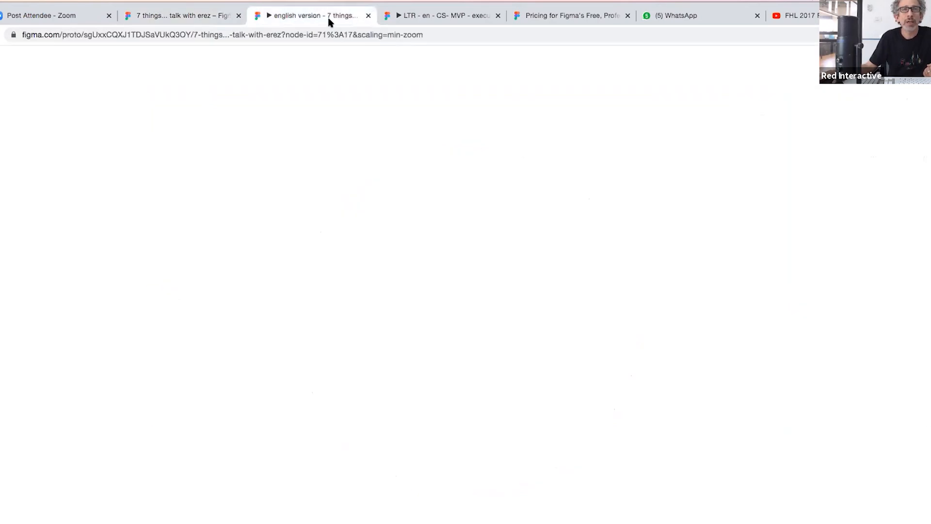
key(Left)
key(Left)
key(Right)
key(Right)
key(Right)
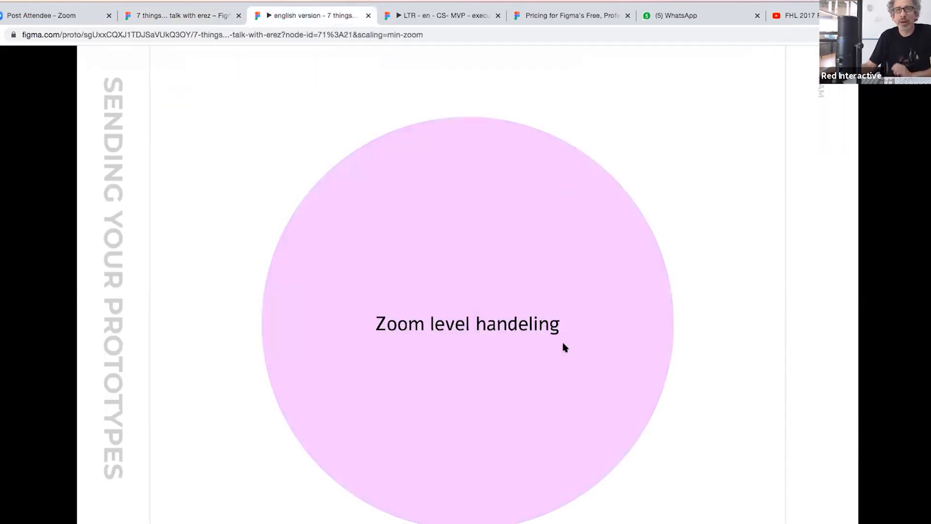
key(Right)
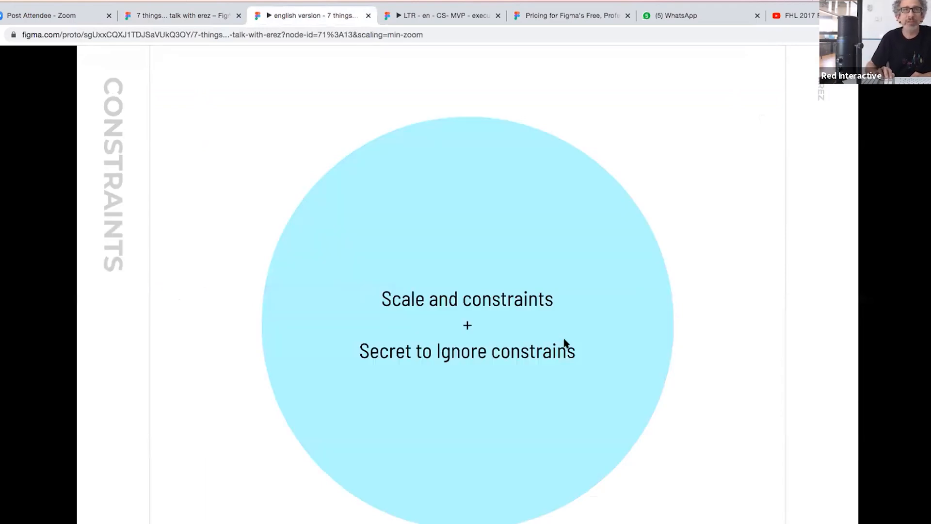
key(Left)
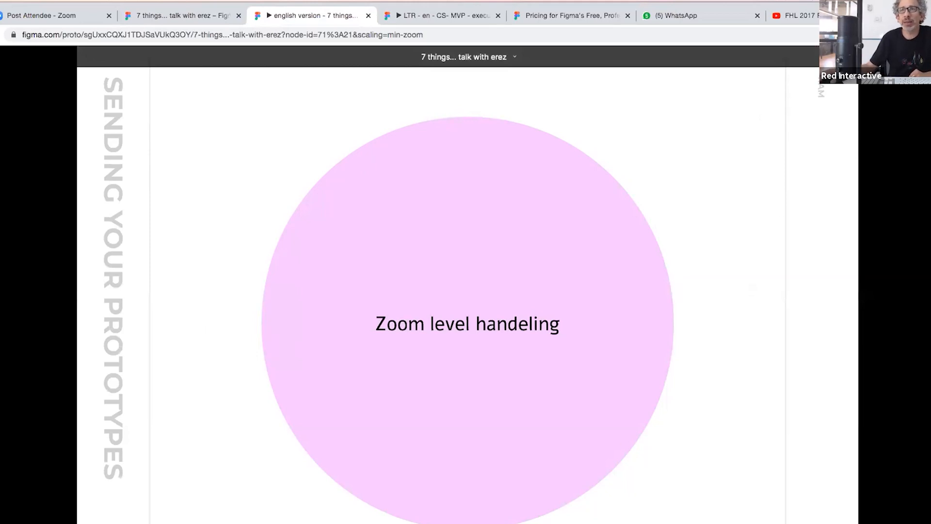
click(901, 56)
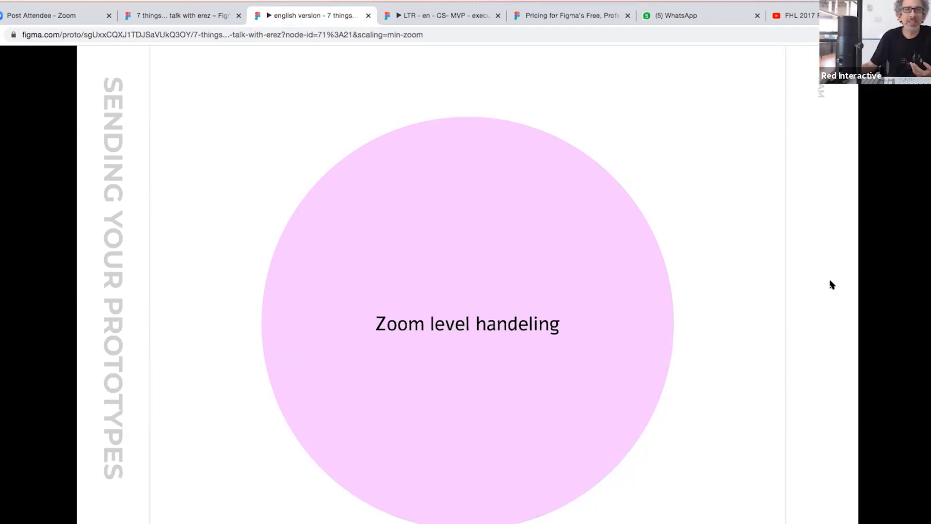
click(912, 57)
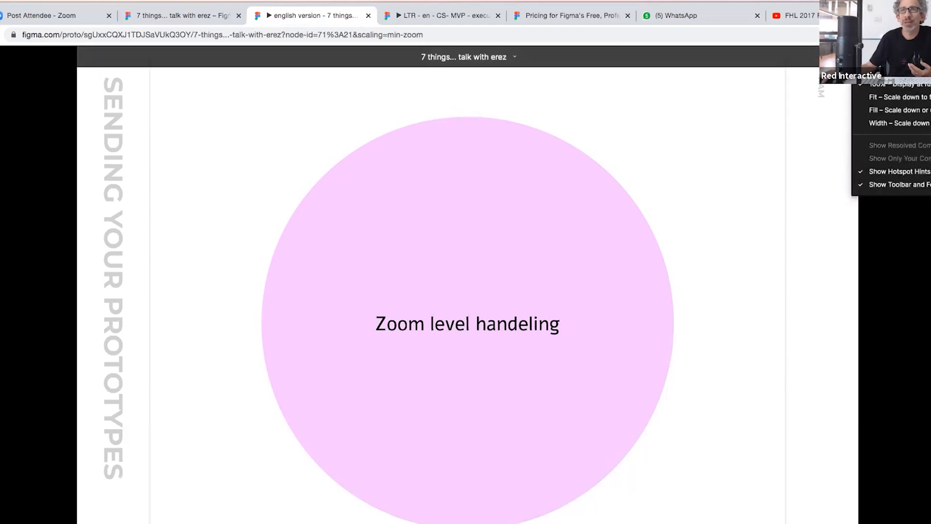
click(927, 35)
click(930, 154)
click(930, 153)
click(930, 153)
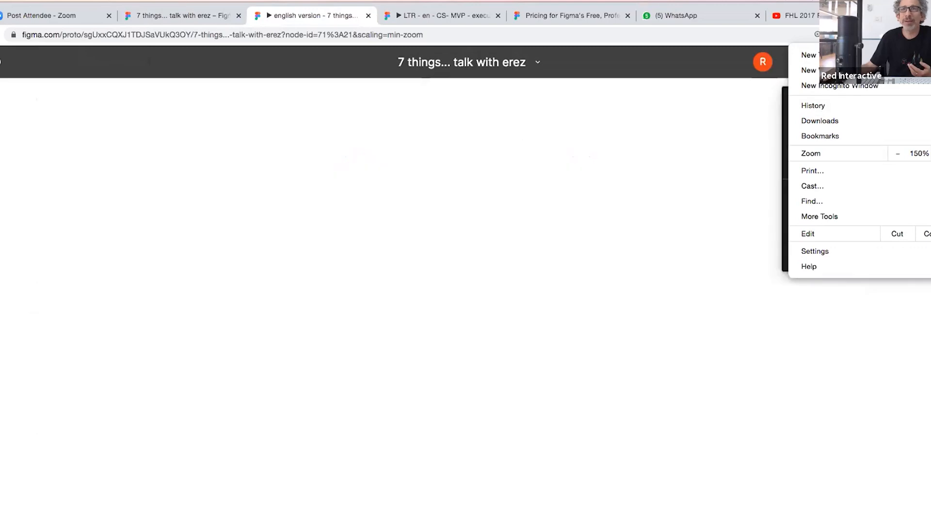
click(604, 140)
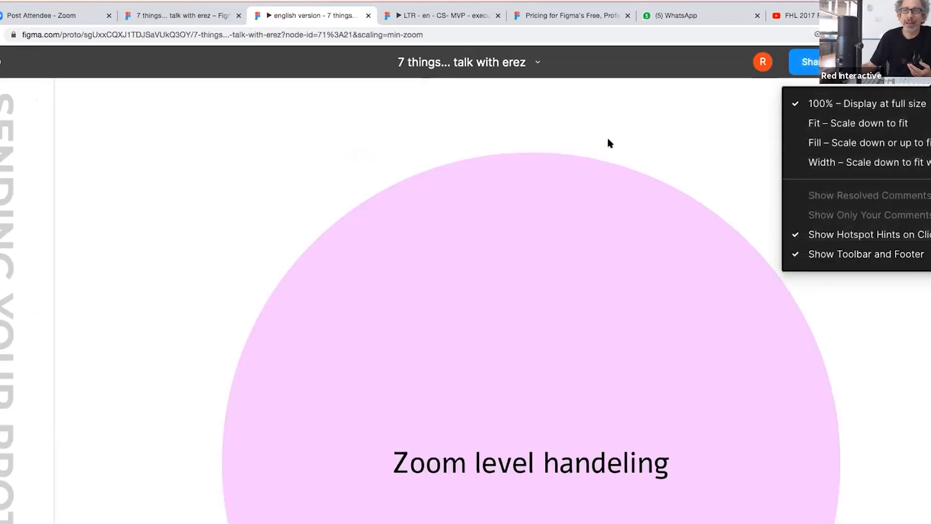
click(667, 127)
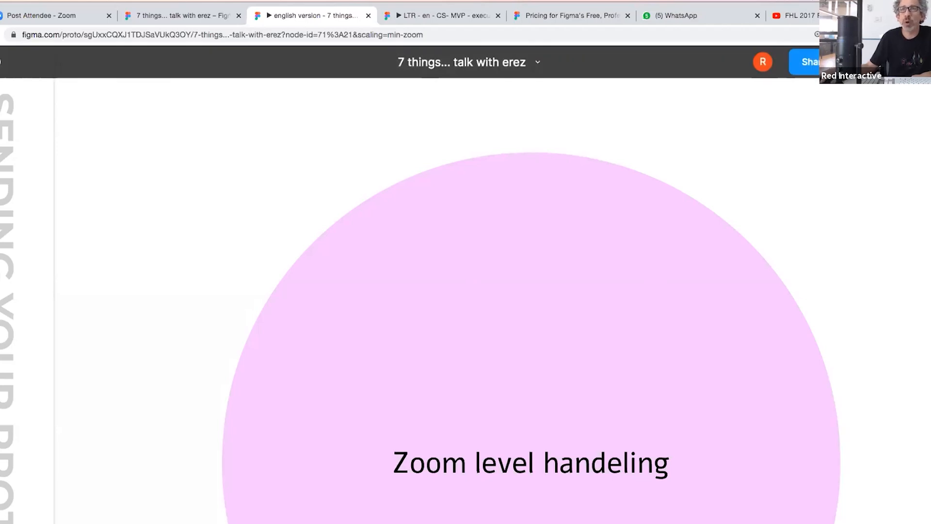
scroll(527, 262, down, 8)
scroll(527, 262, up, 8)
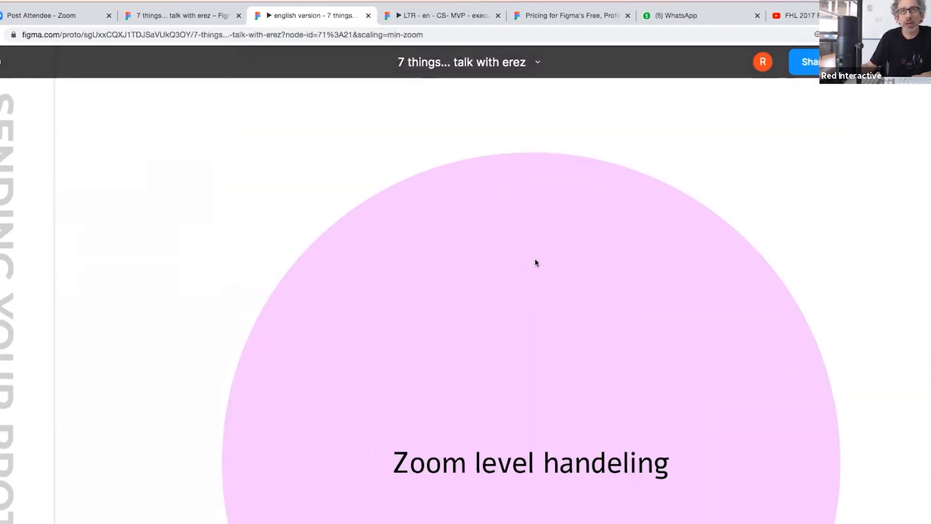
click(928, 62)
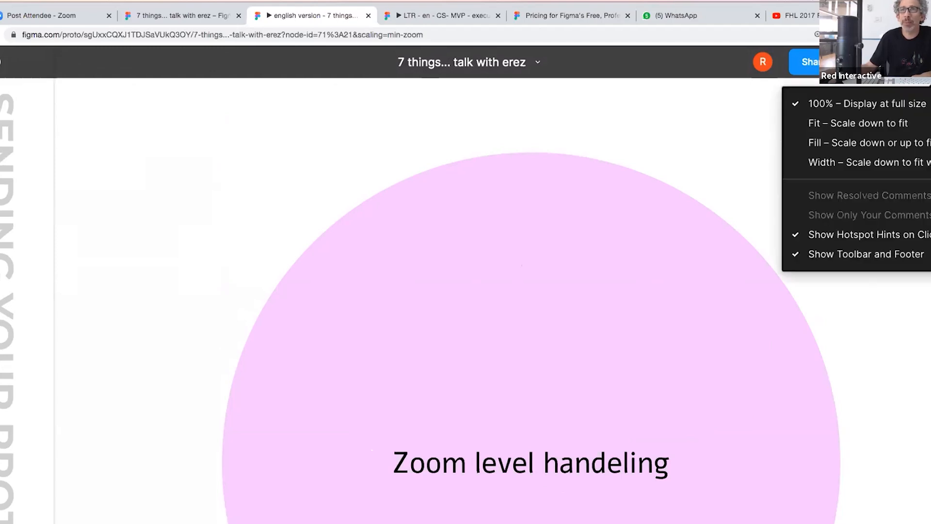
click(923, 34)
click(899, 154)
click(899, 154)
click(899, 154)
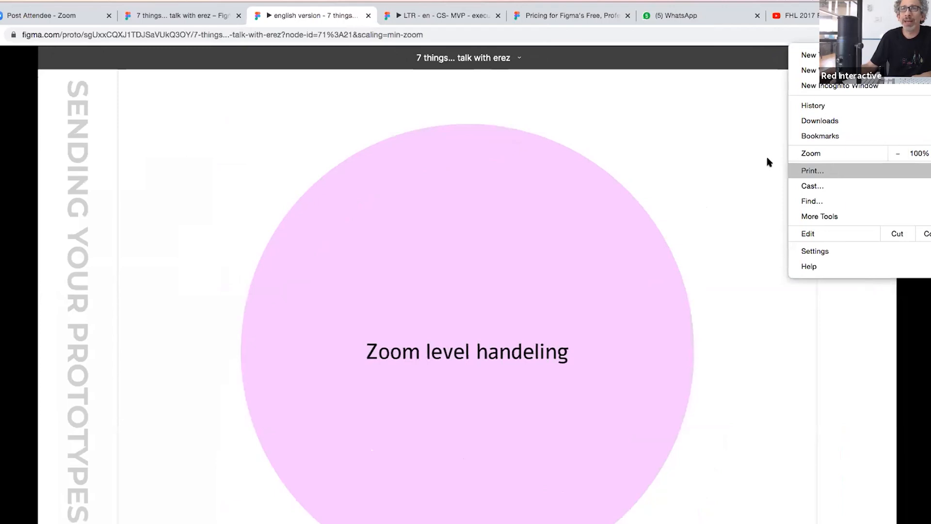
click(731, 155)
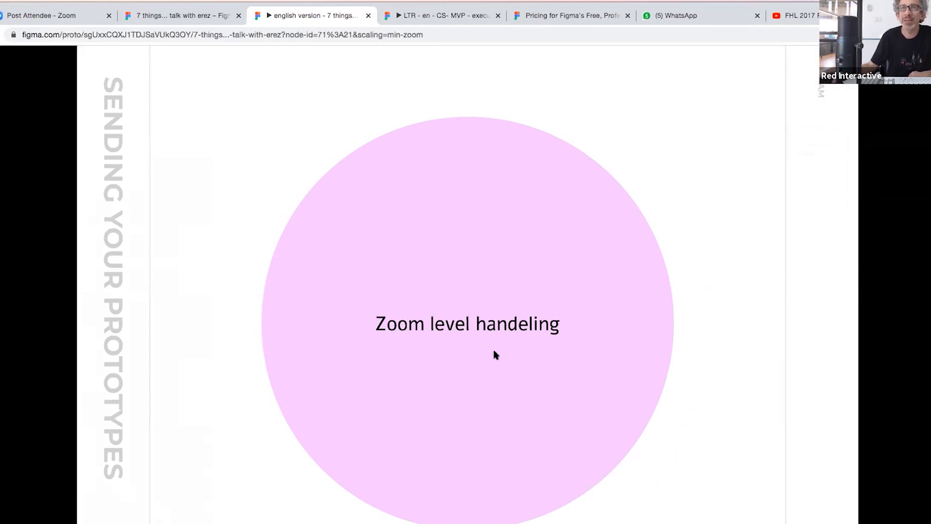
- Switch to the CS- MVP execution prototype and raise Chrome's page zoom to 150%
click(451, 16)
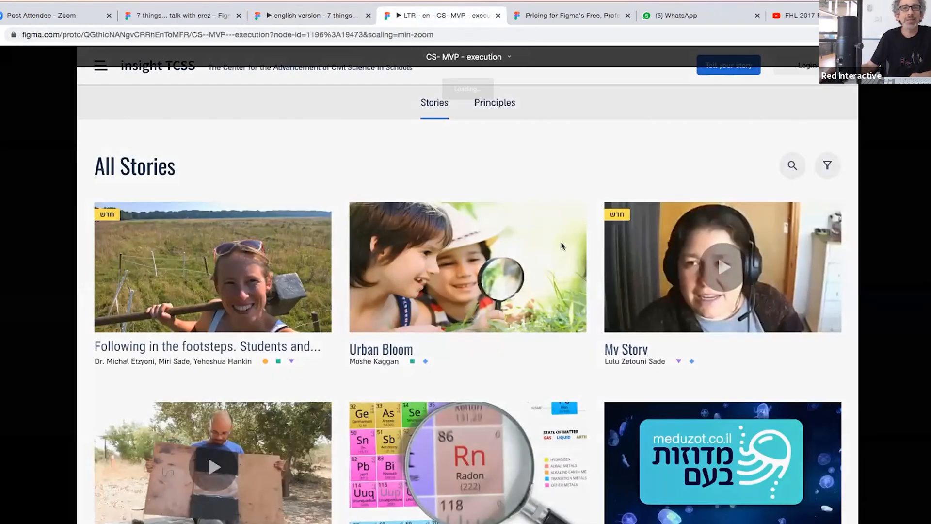
scroll(511, 207, down, 1)
scroll(512, 208, down, 10)
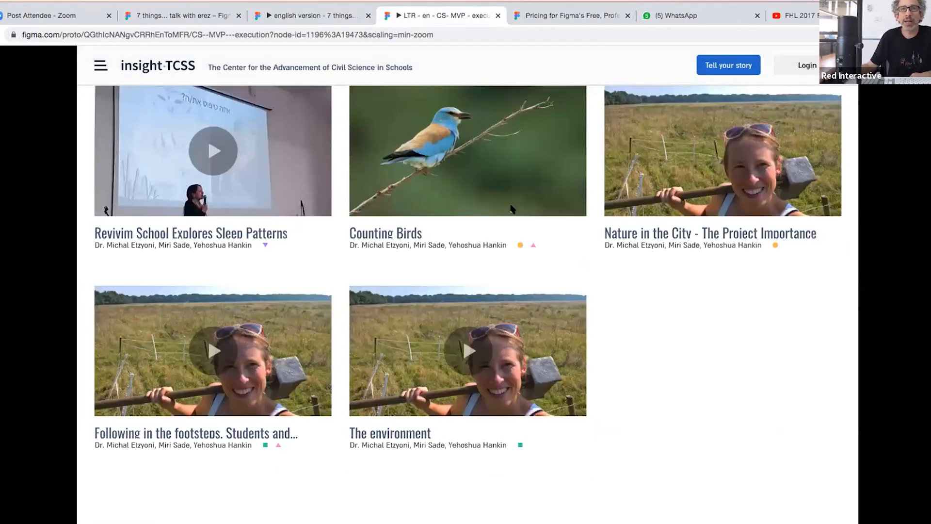
scroll(514, 208, up, 10)
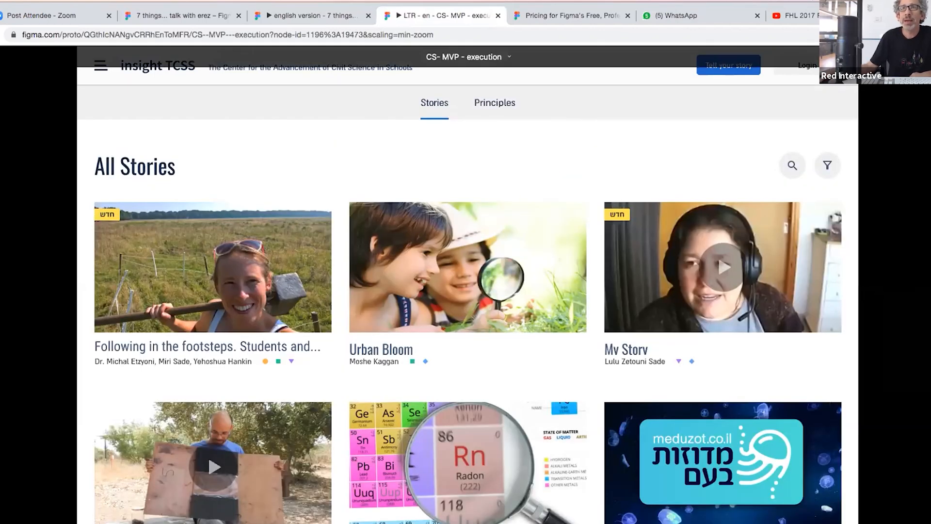
click(930, 34)
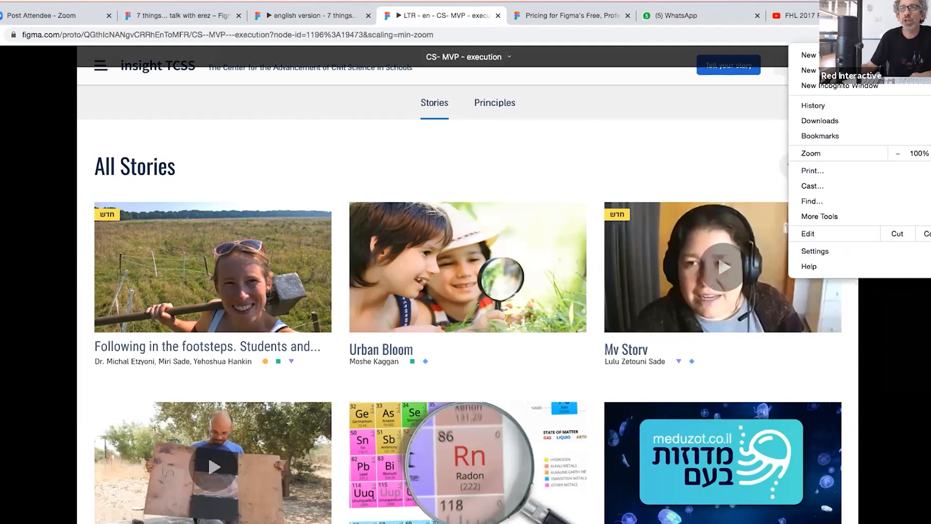
click(930, 154)
click(930, 153)
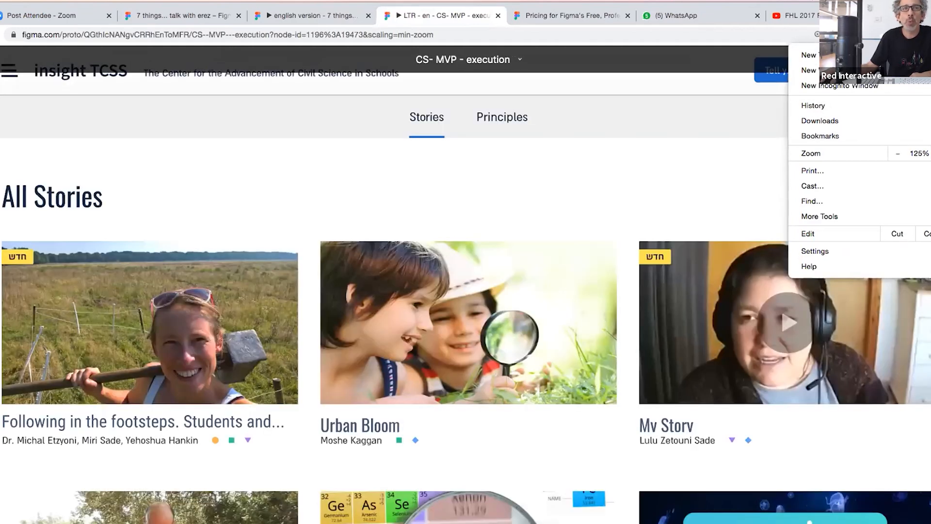
click(930, 153)
click(634, 239)
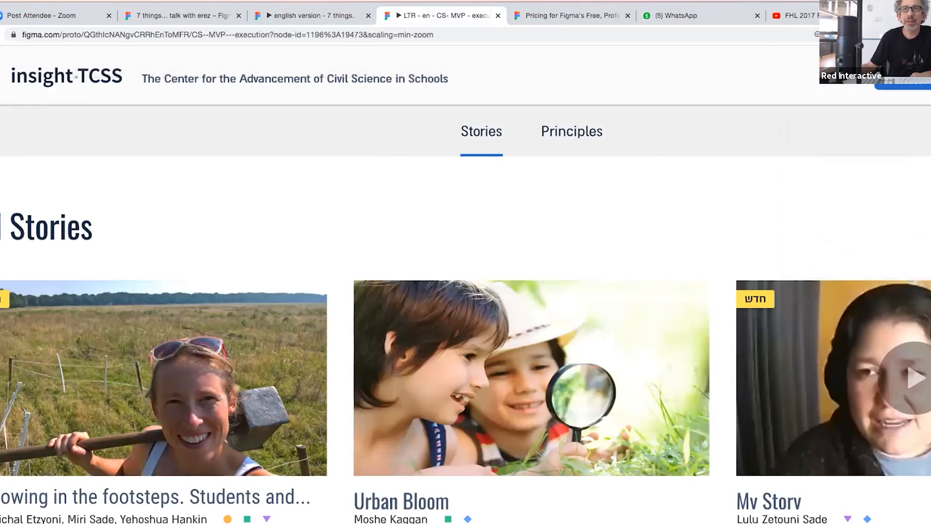
- Reduce Chrome's page zoom on the Stories prototype from 150% to 125%
scroll(587, 368, down, 3)
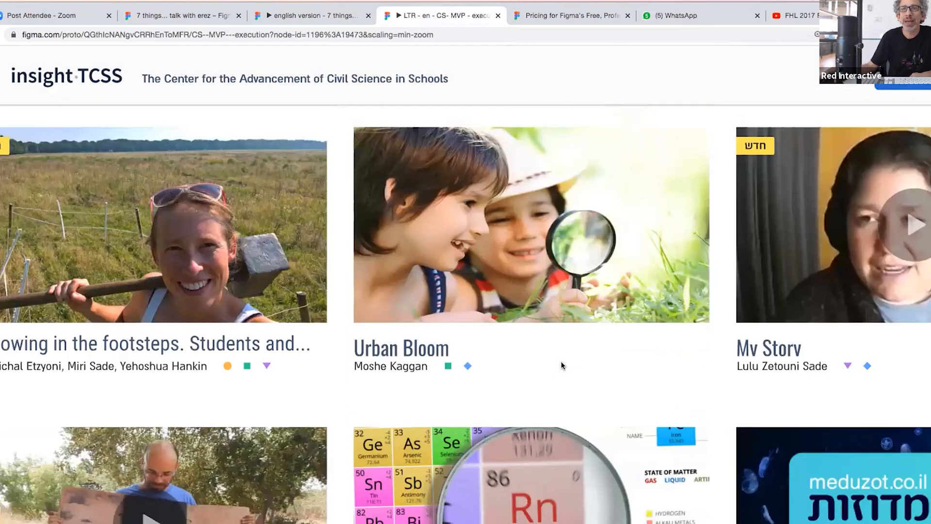
scroll(562, 364, up, 3)
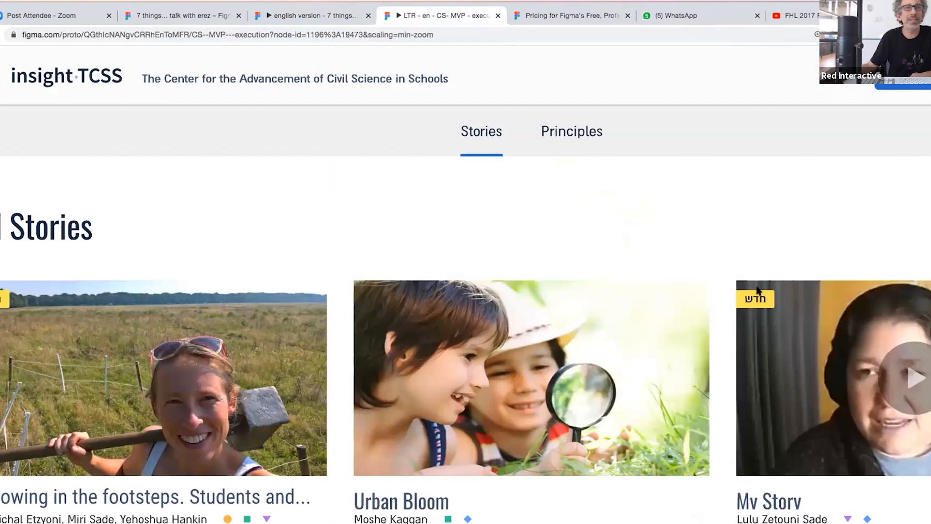
scroll(773, 268, down, 3)
scroll(773, 268, up, 3)
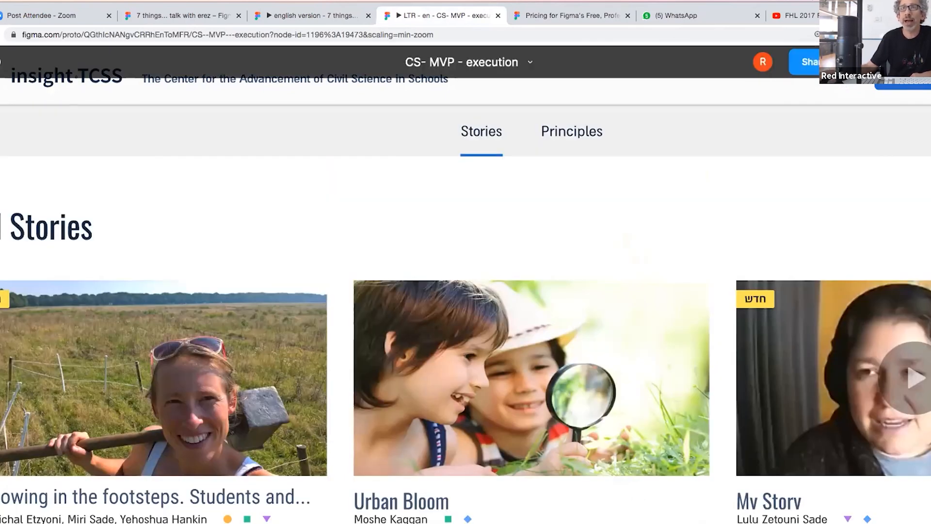
click(923, 35)
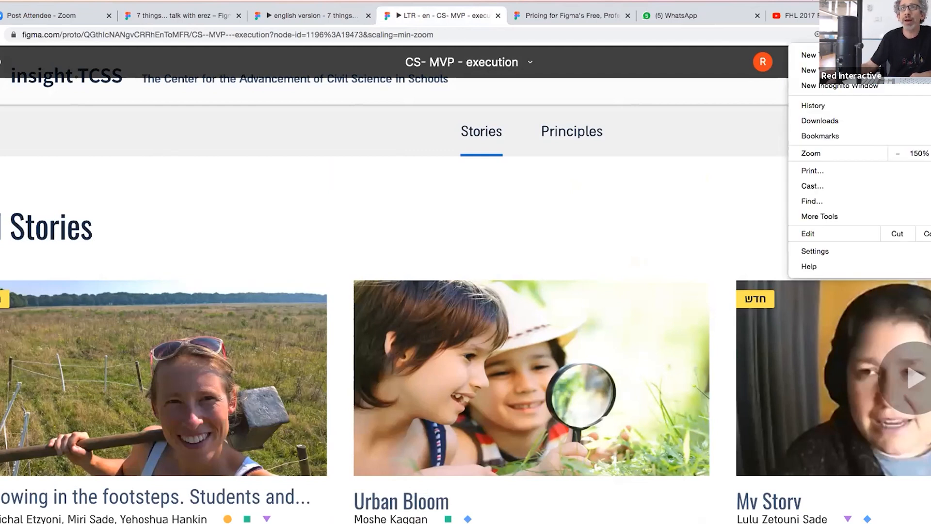
click(897, 149)
click(897, 150)
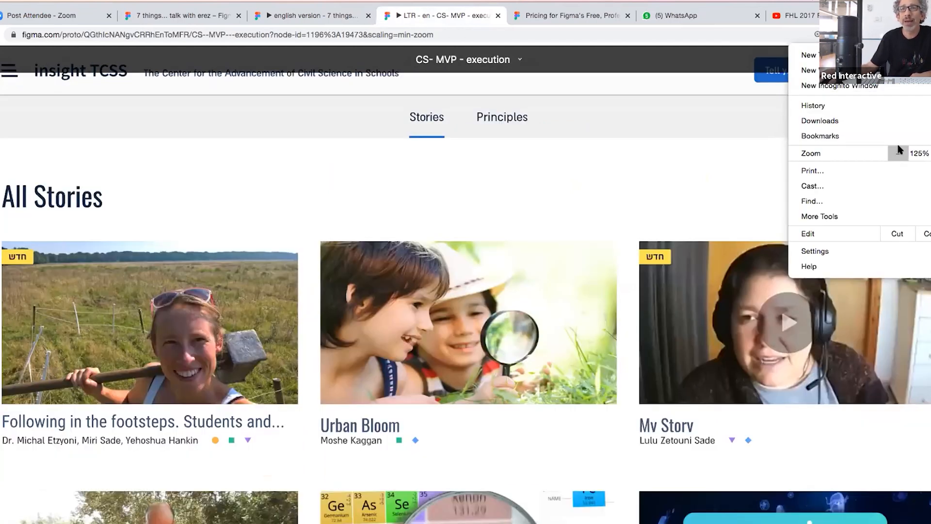
click(266, 216)
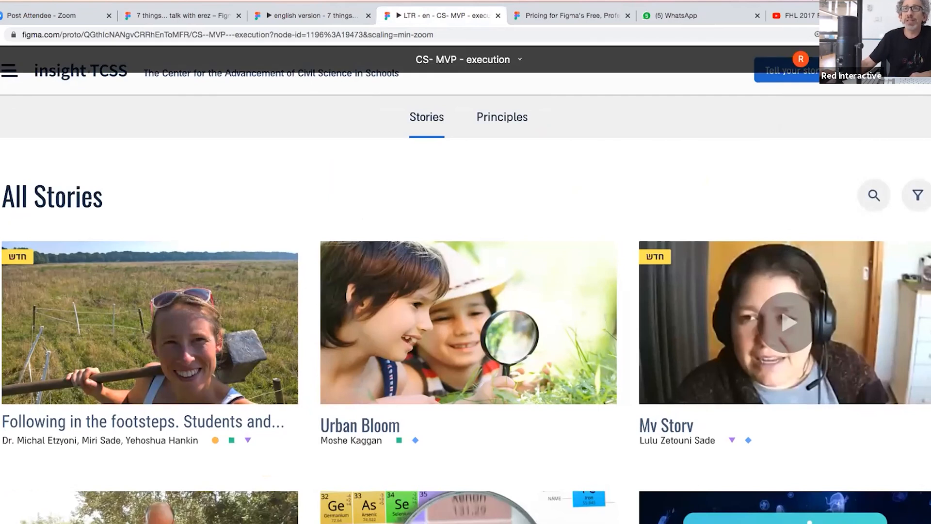
- Lower Chrome's page zoom from 125% to 110% and bring up the prototype's scaling options
click(908, 59)
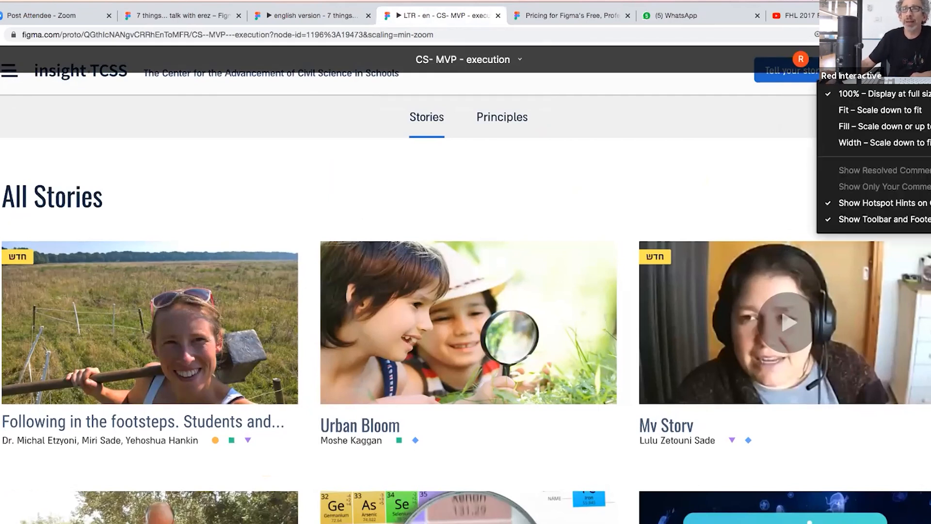
click(917, 44)
click(924, 35)
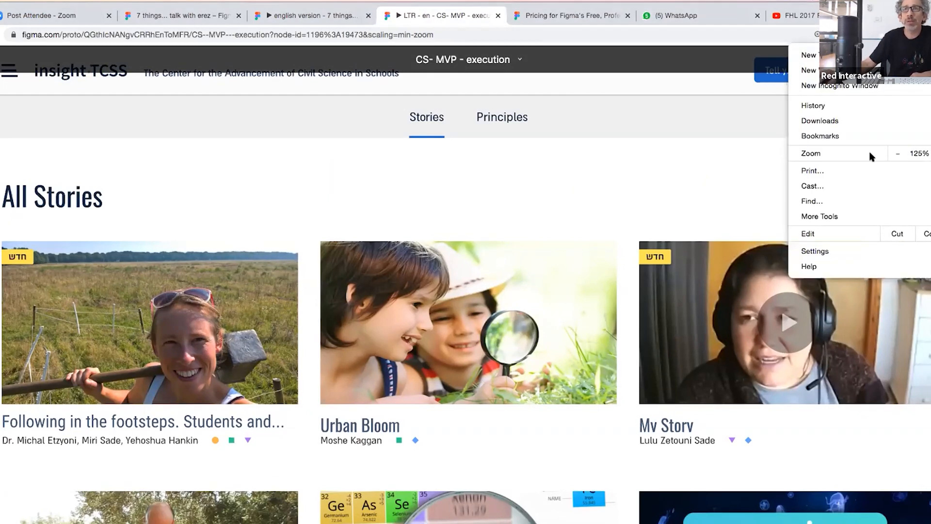
click(897, 154)
click(707, 199)
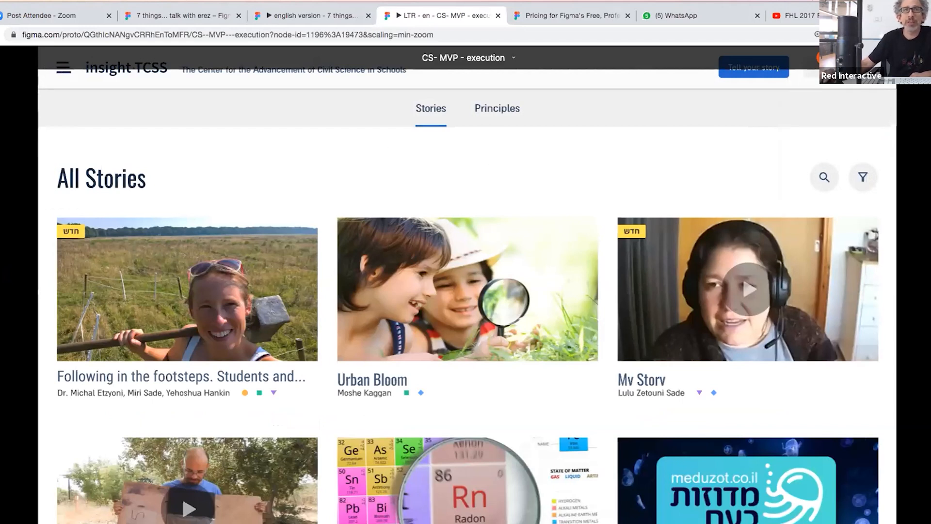
click(907, 58)
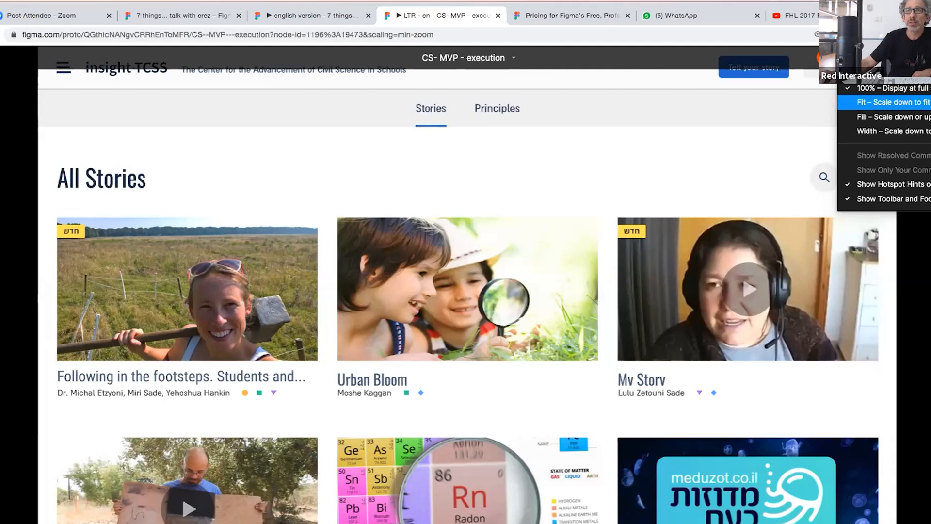
- Restore Chrome zoom to 150% and set the Stories prototype to Fit – Scale down to fit
click(927, 35)
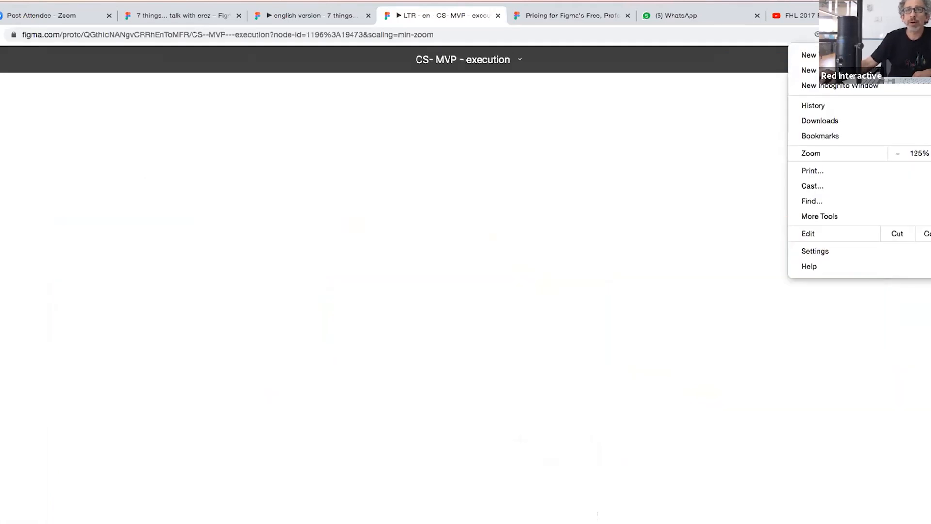
click(930, 153)
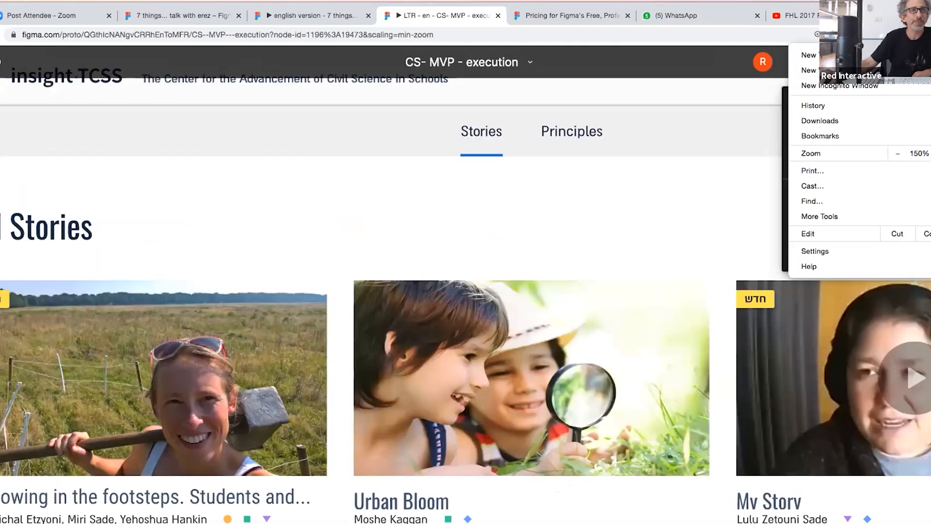
click(534, 203)
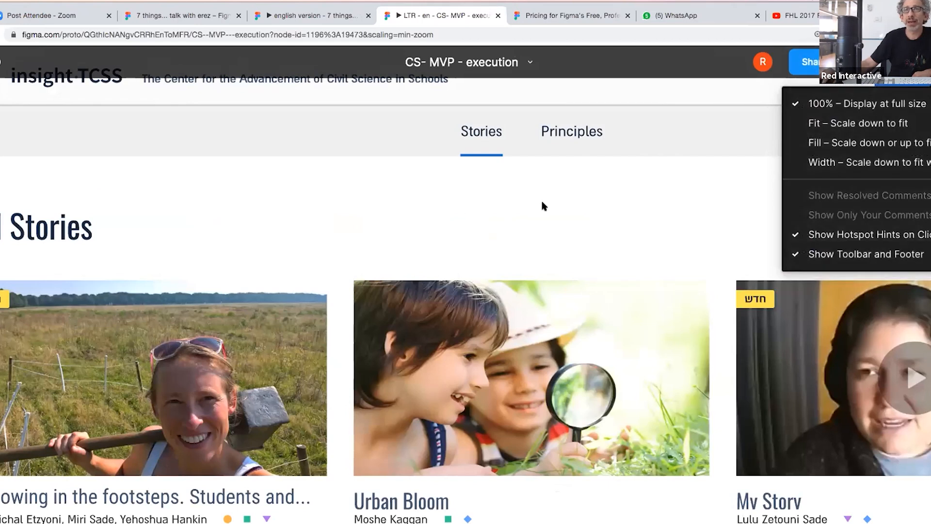
click(881, 125)
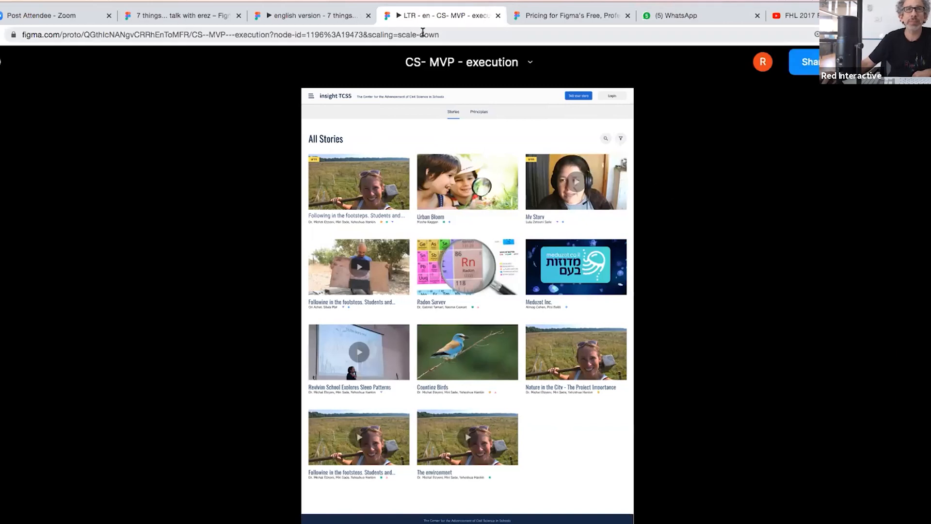
- Set the 'Zoom level handeling' prototype to Scale down to fit too, then return to Stories
click(303, 19)
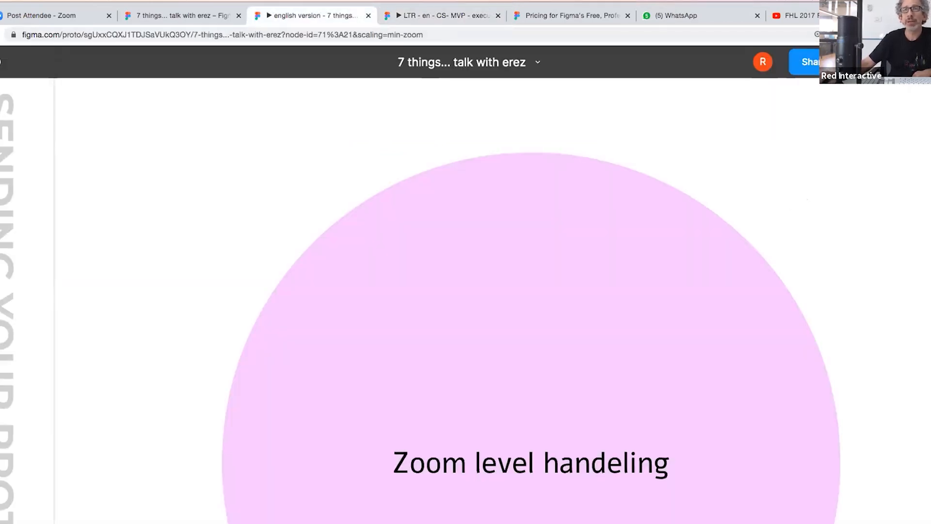
click(912, 61)
click(897, 120)
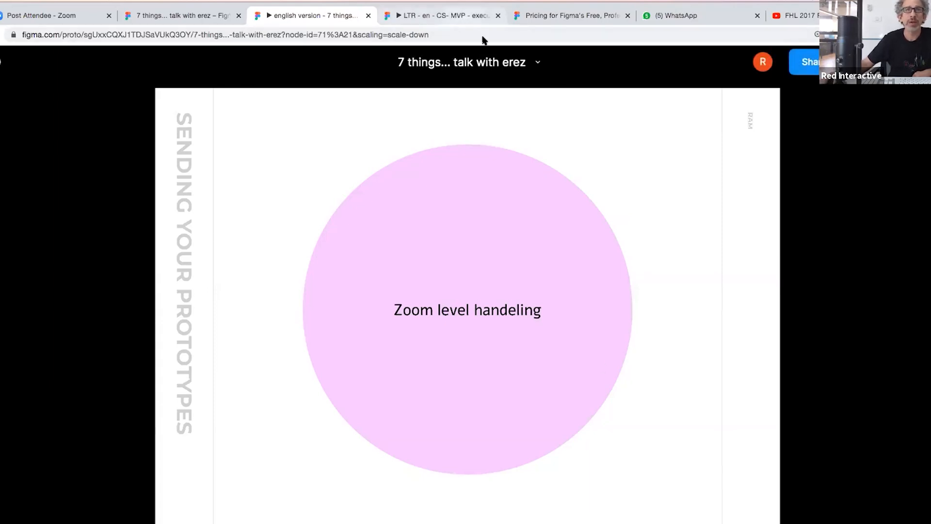
click(465, 15)
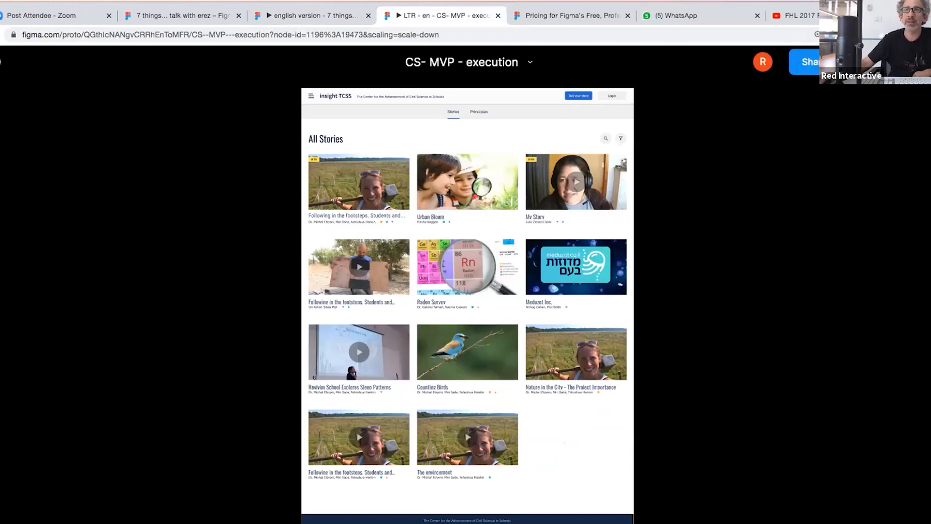
click(919, 62)
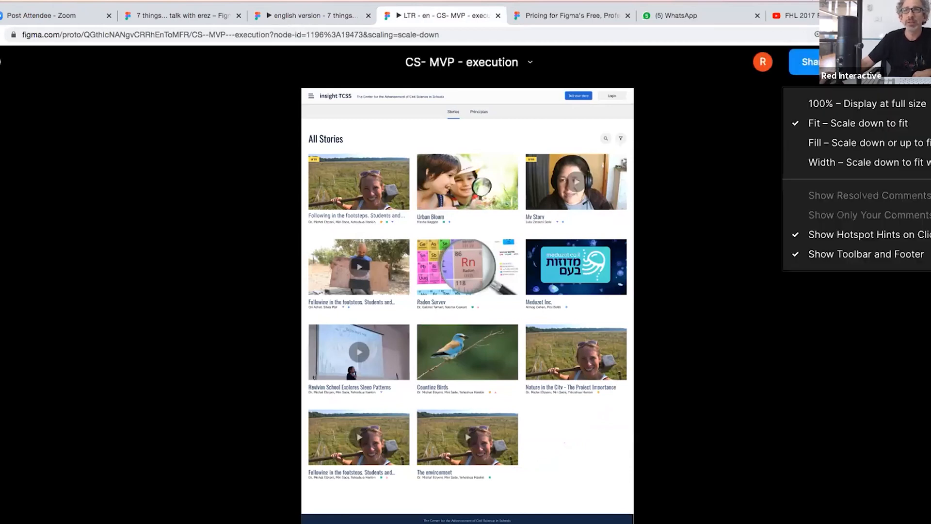
- Apply Fill scaling to the Stories prototype and the 'Zoom level handeling' prototype
click(893, 147)
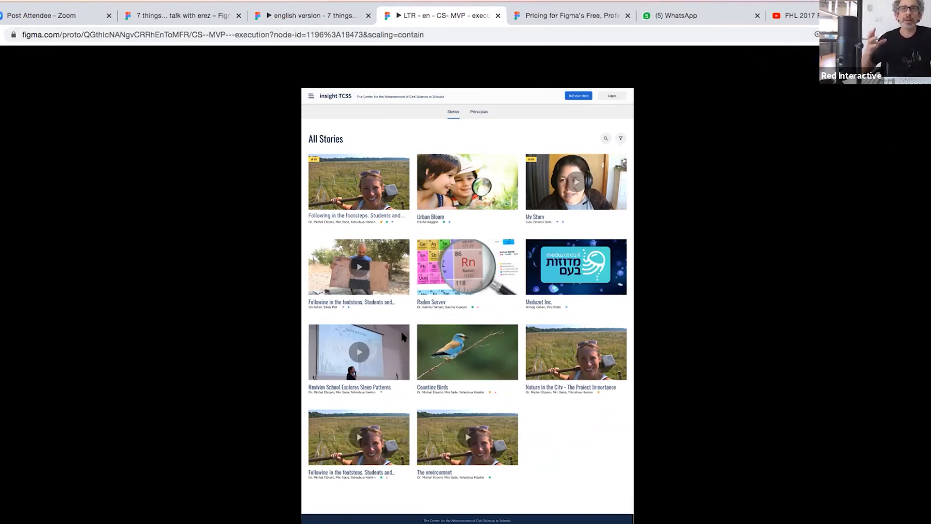
click(316, 12)
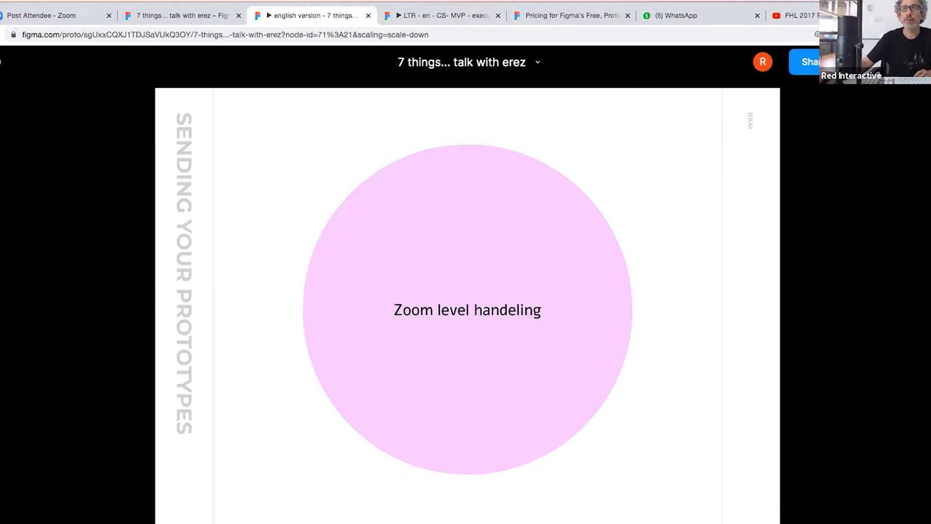
click(917, 62)
click(844, 142)
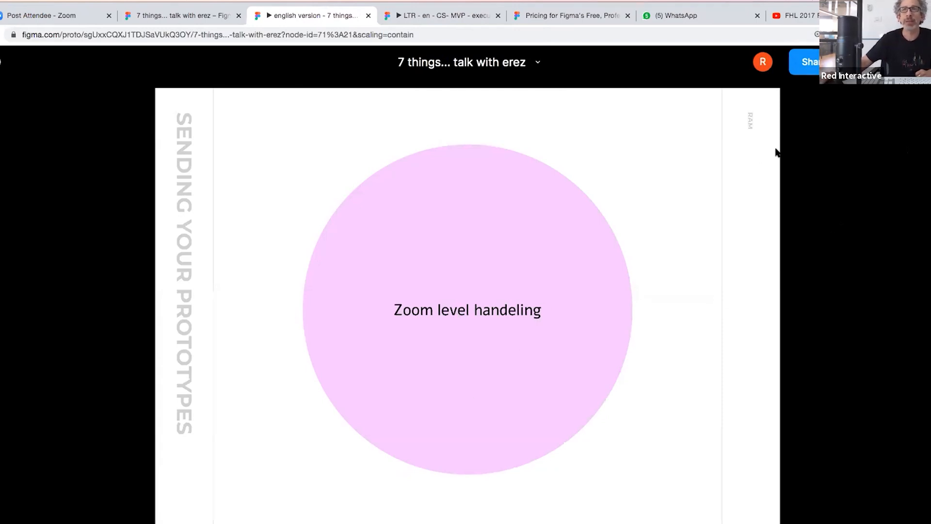
click(478, 22)
click(913, 62)
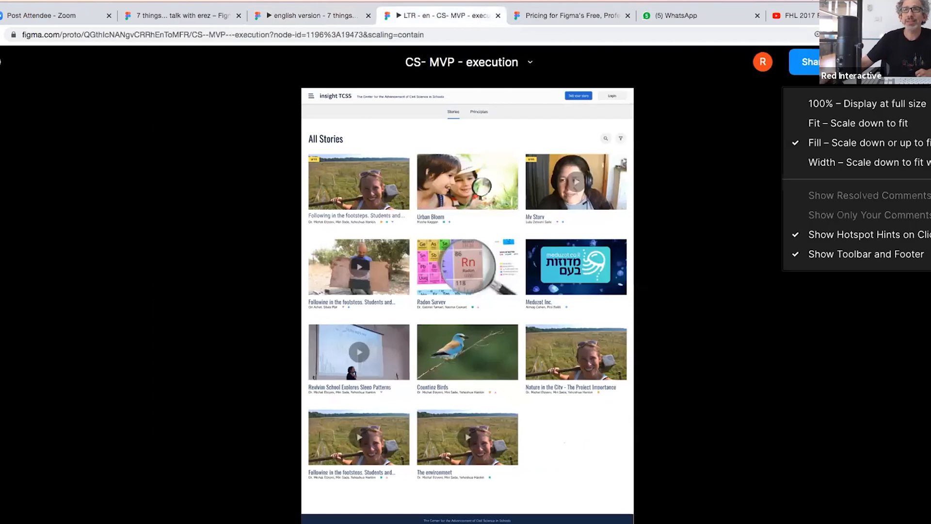
- Choose Width – Scale down to fit width for Stories and compare it with the other prototype
click(903, 165)
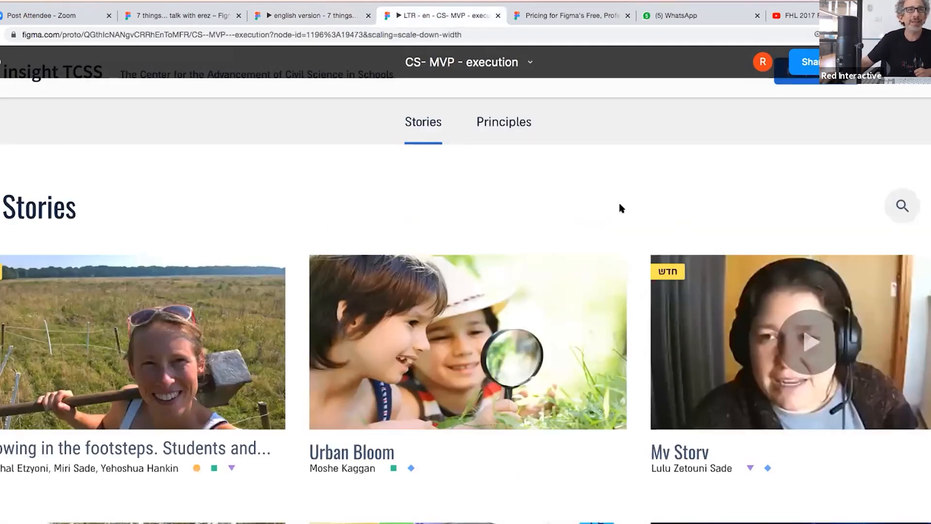
scroll(713, 201, down, 1)
scroll(712, 201, up, 1)
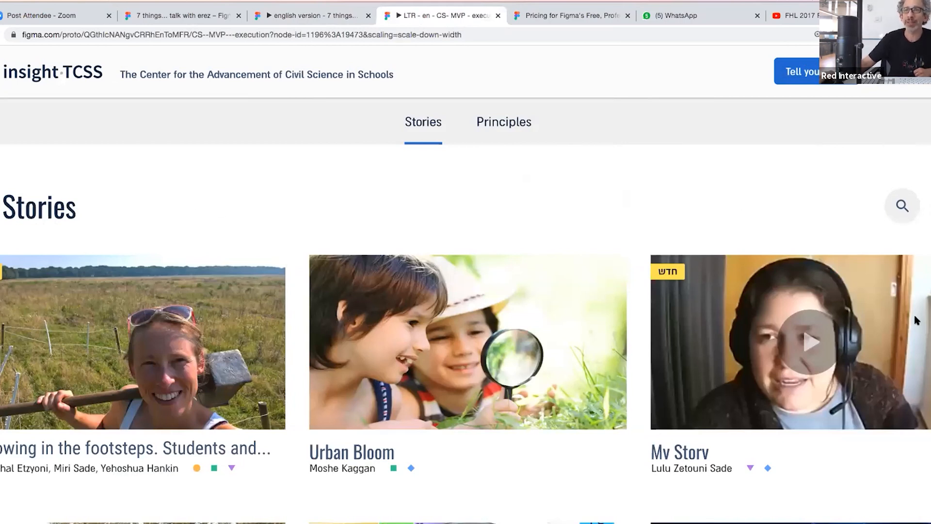
scroll(609, 263, down, 10)
scroll(615, 266, down, 2)
scroll(620, 274, up, 12)
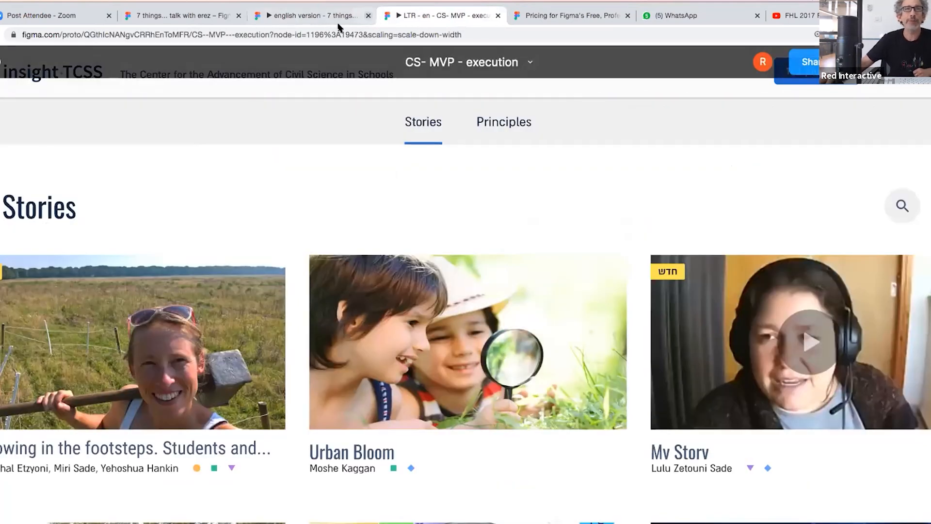
click(338, 24)
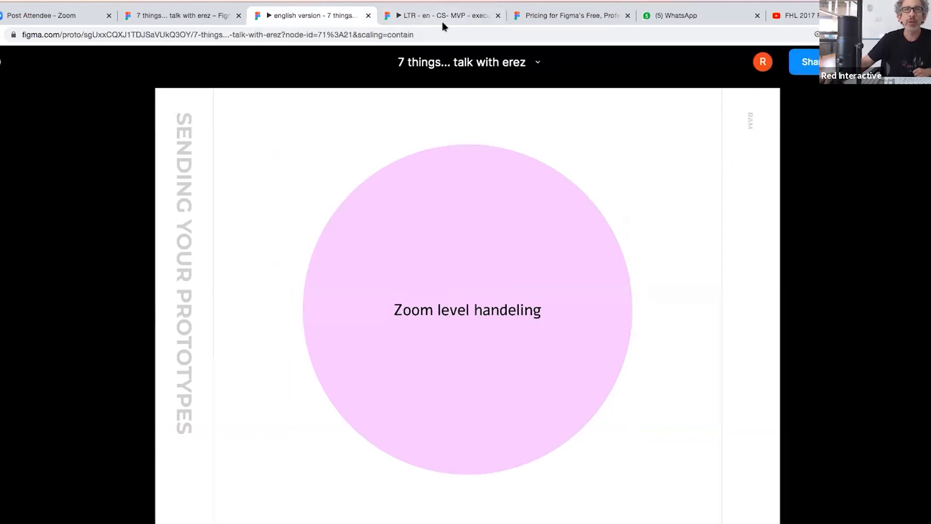
click(460, 22)
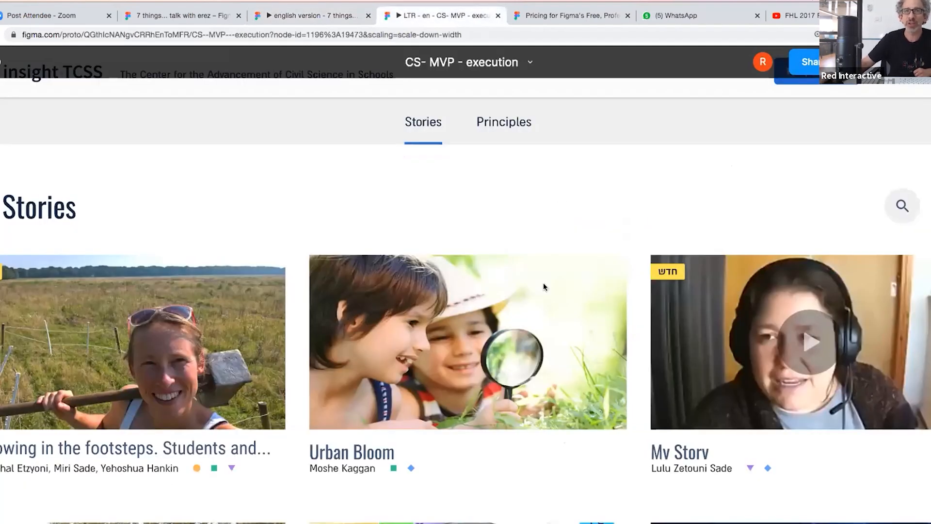
scroll(548, 293, down, 10)
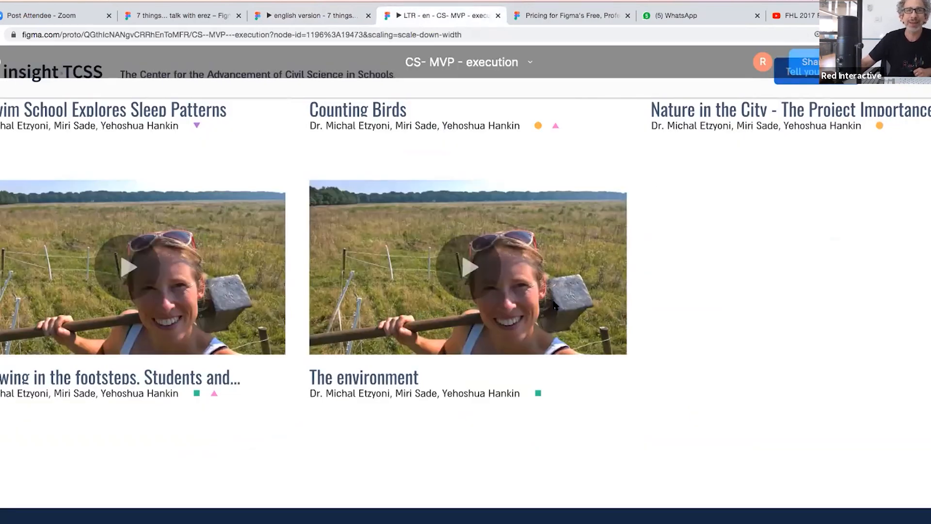
scroll(555, 305, up, 10)
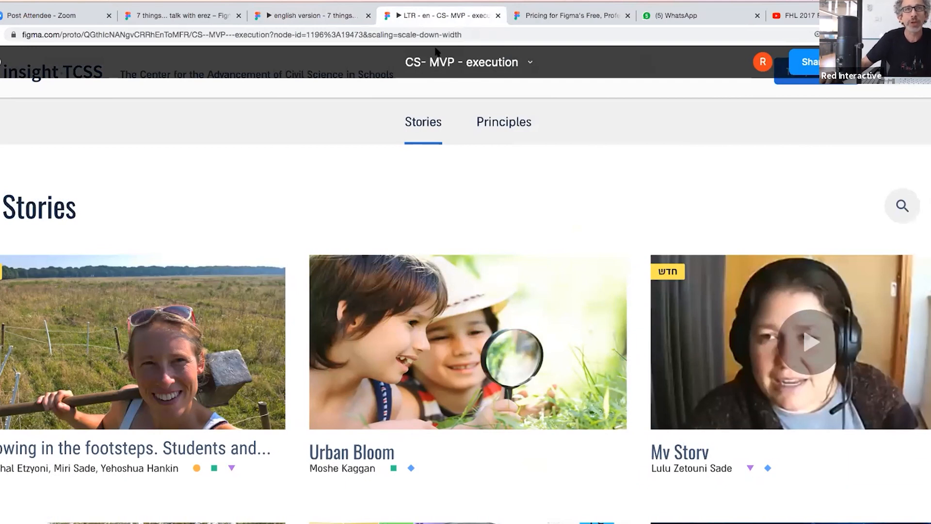
- Try Fit scaling on the Stories prototype and inspect the scaling parameter in its address
click(927, 63)
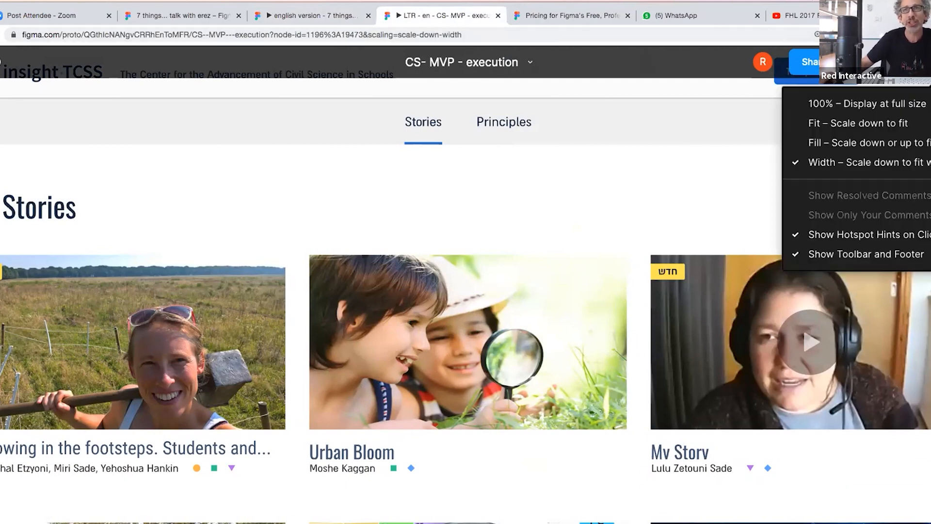
click(894, 123)
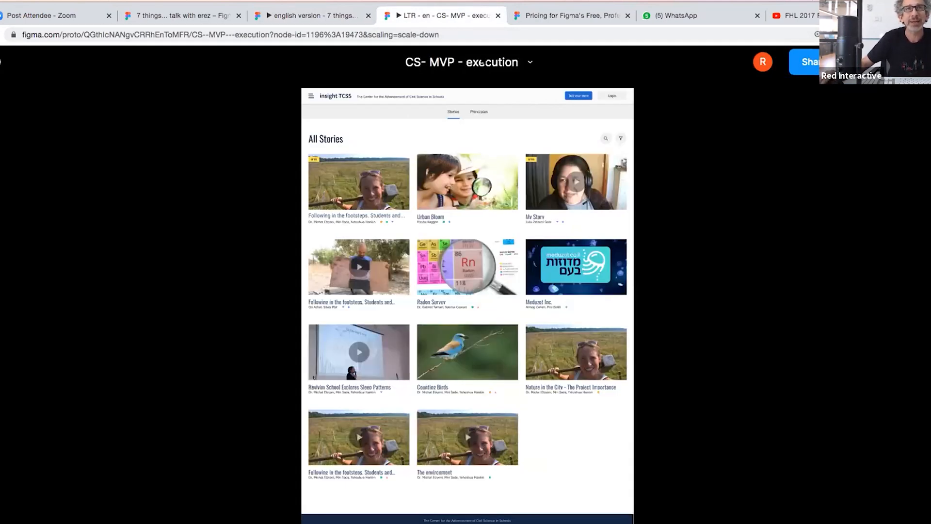
drag(453, 35, 199, 31)
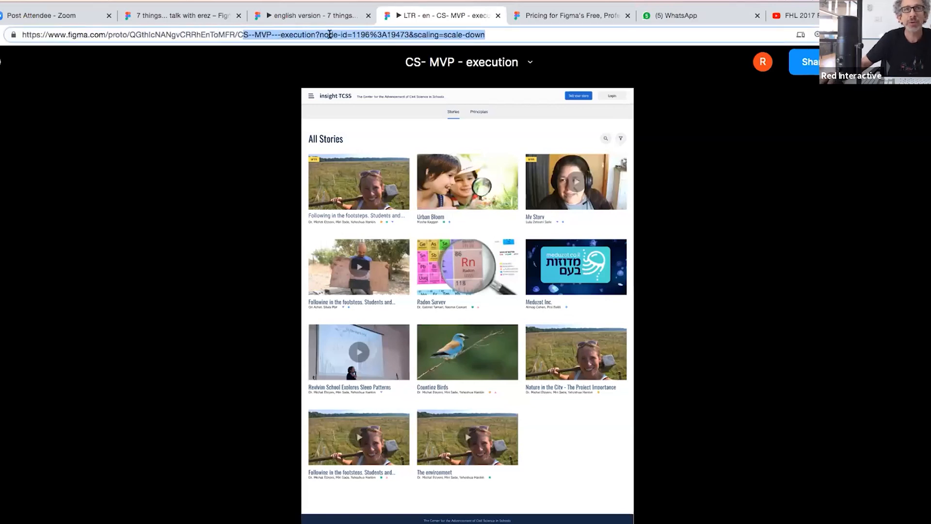
click(417, 33)
drag(414, 31, 487, 34)
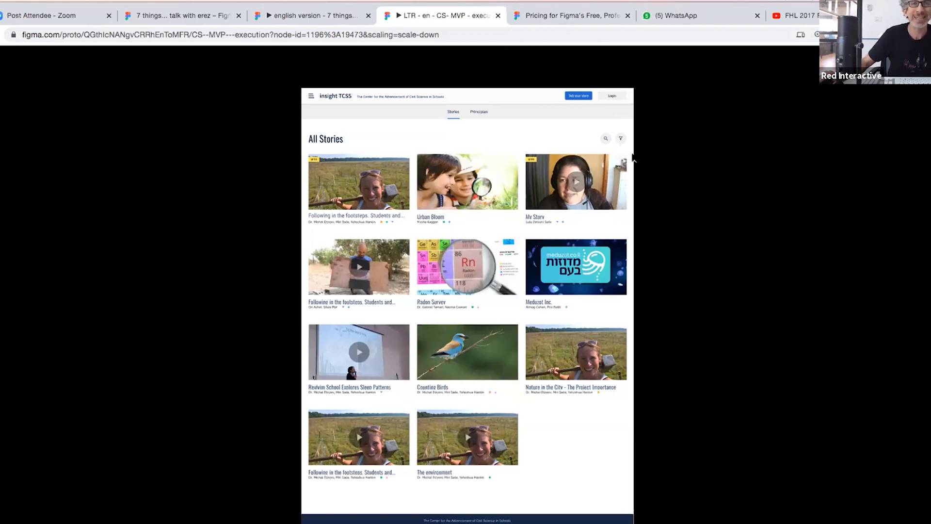
- Switch the Stories prototype to Width scaling, then return to the talk's design file
click(919, 62)
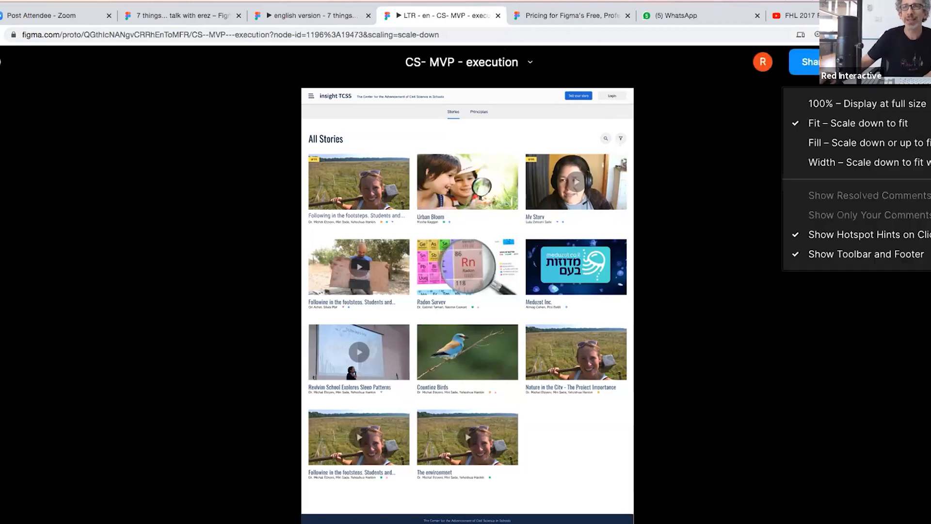
click(897, 163)
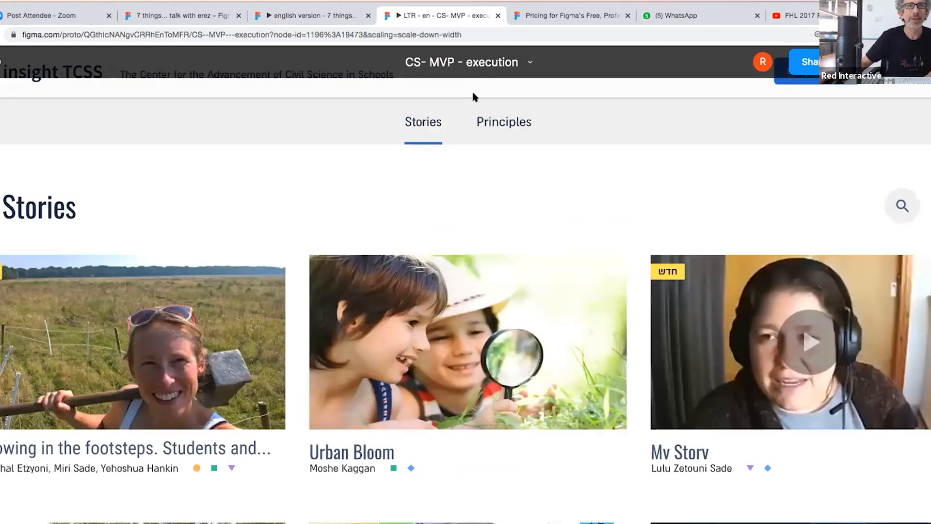
click(472, 33)
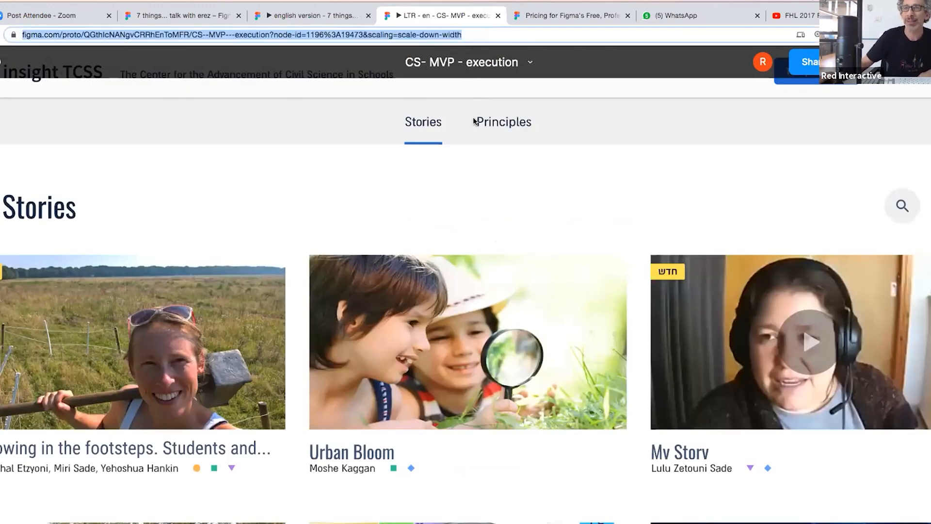
scroll(593, 281, down, 10)
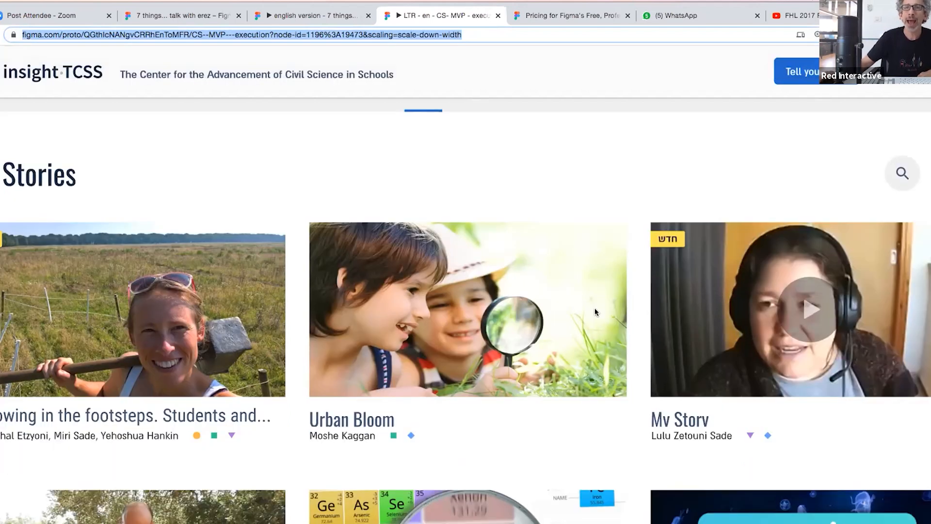
scroll(557, 284, up, 10)
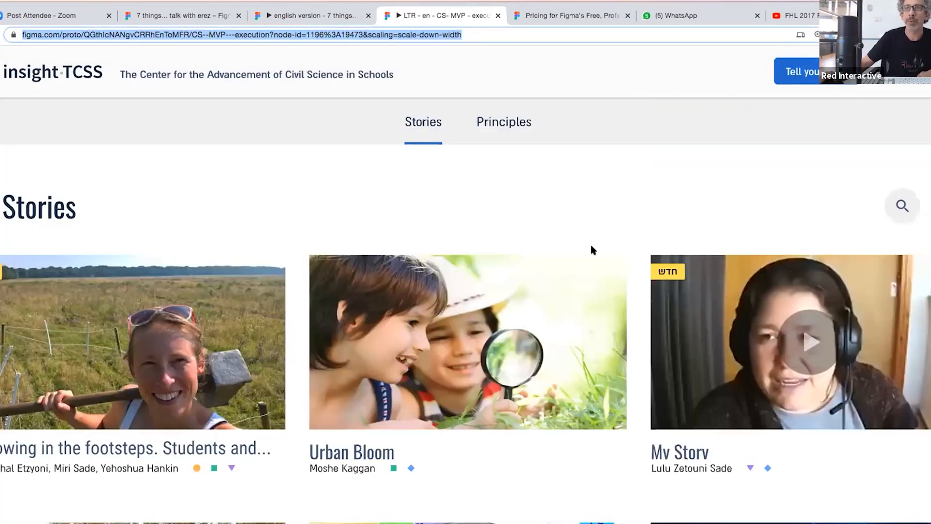
click(180, 15)
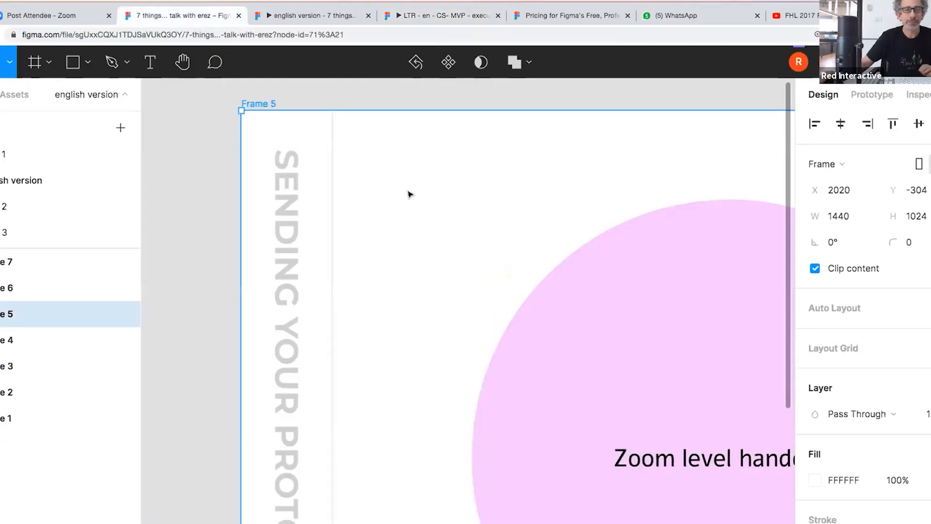
- Zoom to Frame 6, the COMPONENTS / DESIGN SYSTEM slide, and frame it in close view
click(49, 288)
key(shift+2)
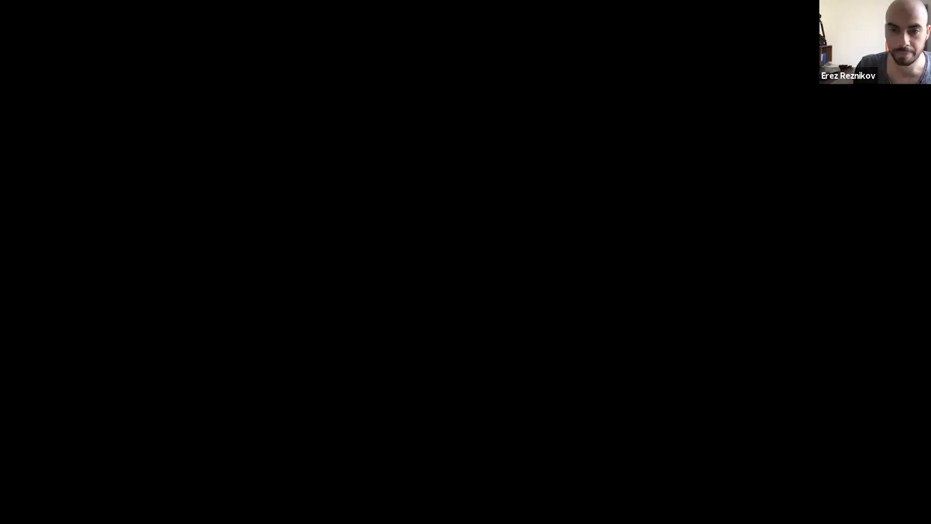
scroll(643, 390, up, 3)
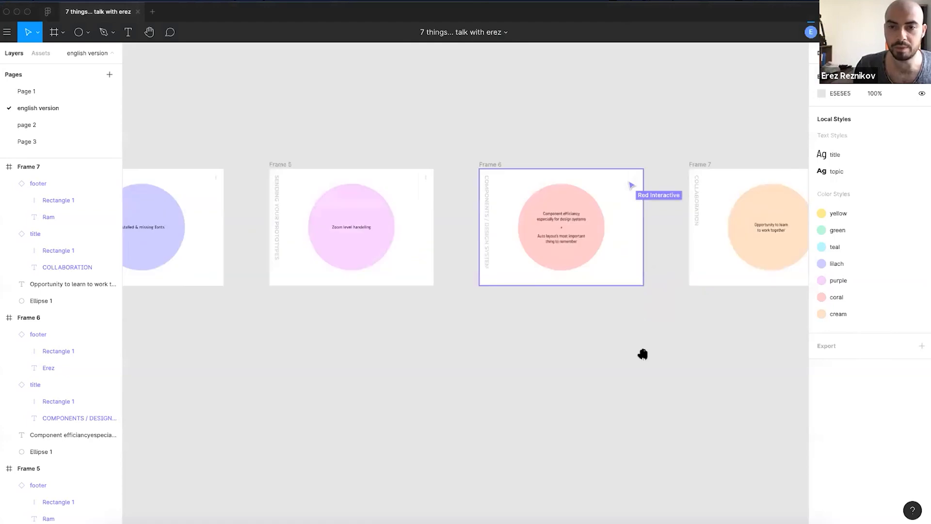
drag(643, 355, 569, 423)
scroll(482, 312, up, 3)
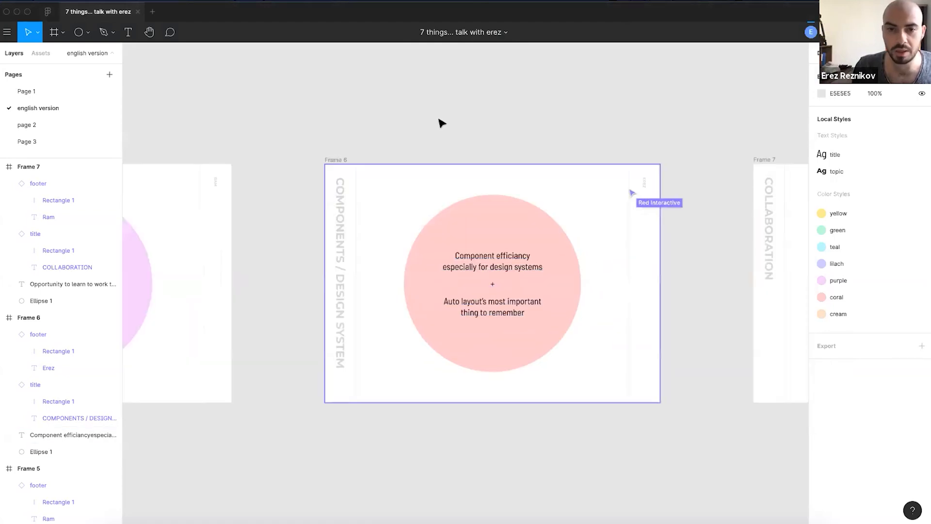
scroll(489, 271, up, 2)
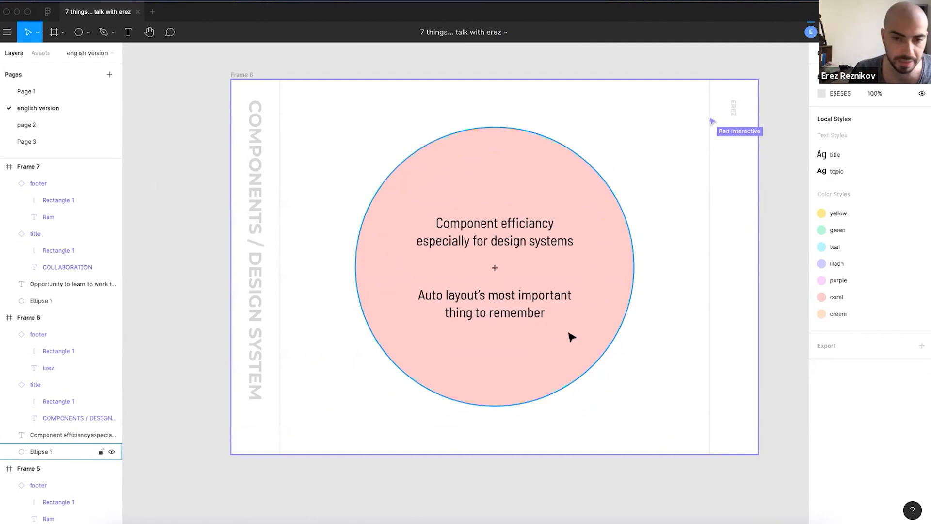
drag(478, 274, 414, 295)
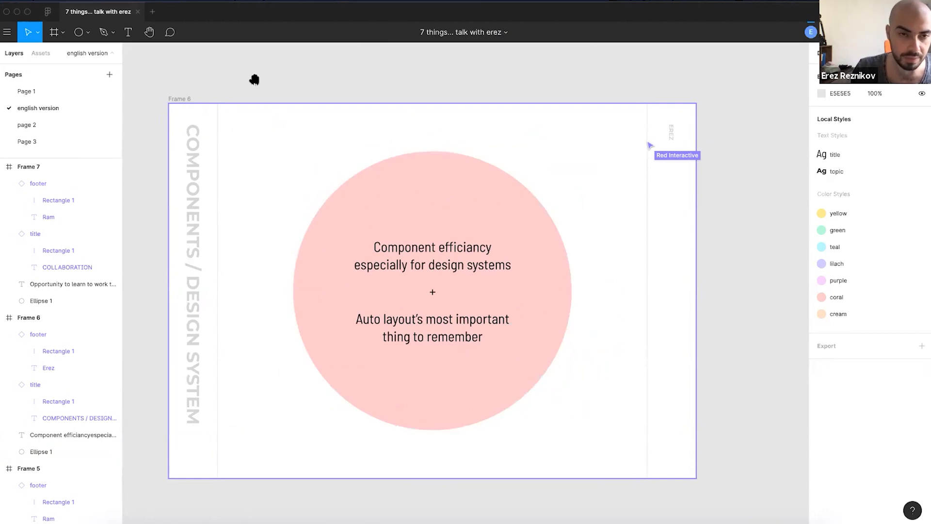
drag(253, 79, 276, 79)
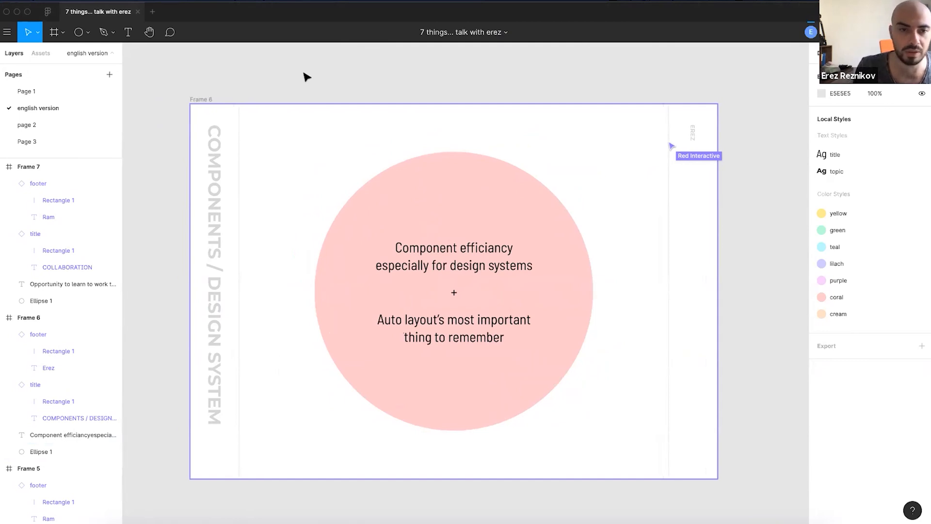
scroll(341, 175, down, 2)
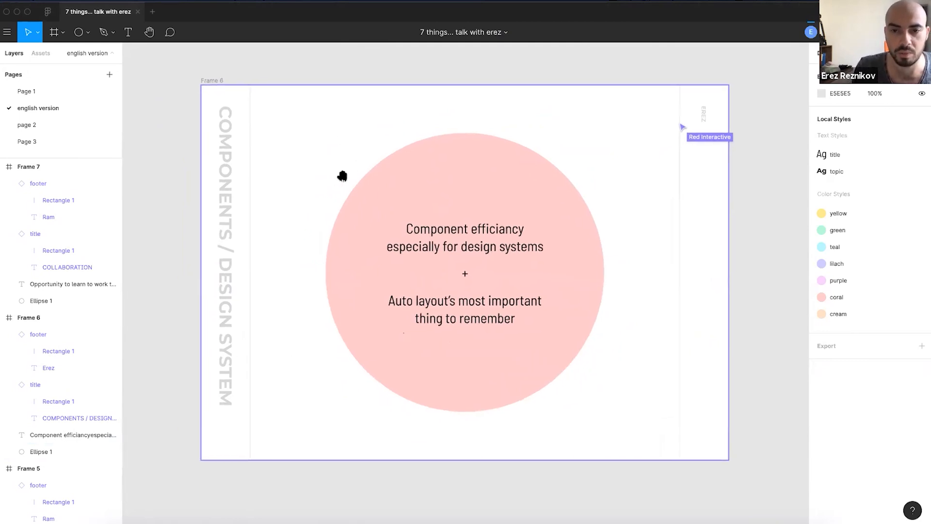
- Select the coral circle, Ellipse 1, in Frame 6
click(480, 267)
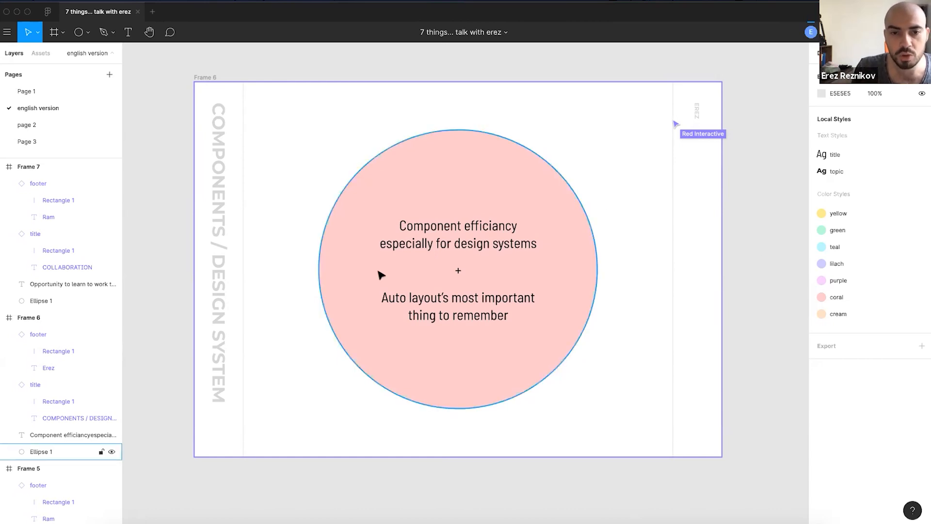
scroll(388, 325, down, 2)
scroll(388, 325, down, 10)
- Draw a new Frame 8 on empty canvas with two grey rectangles inside, one short and one tall
key(f)
drag(328, 164, 637, 482)
key(r)
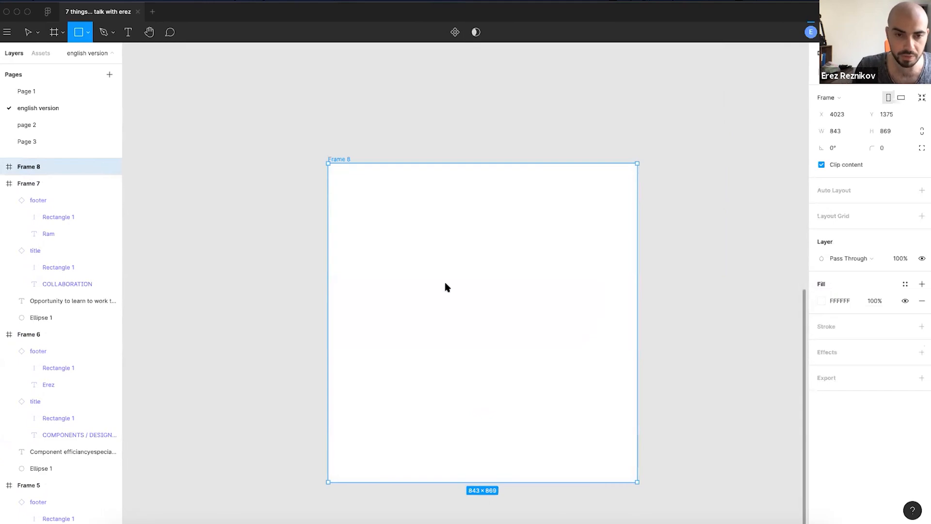
drag(443, 279, 410, 211)
click(528, 349)
key(r)
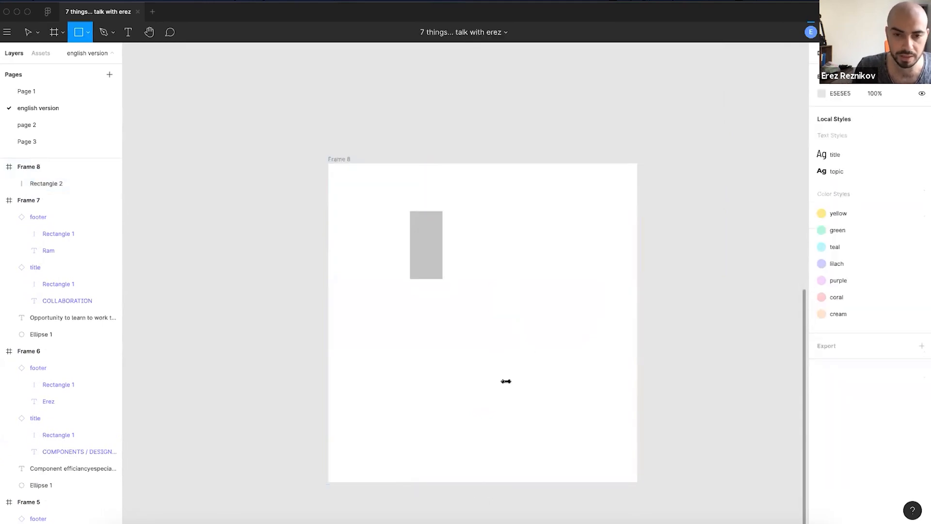
drag(510, 391, 472, 259)
- Add a placeholder text 'dasdasd' above the tall rectangle
key(t)
click(510, 193)
text(dasdasd)
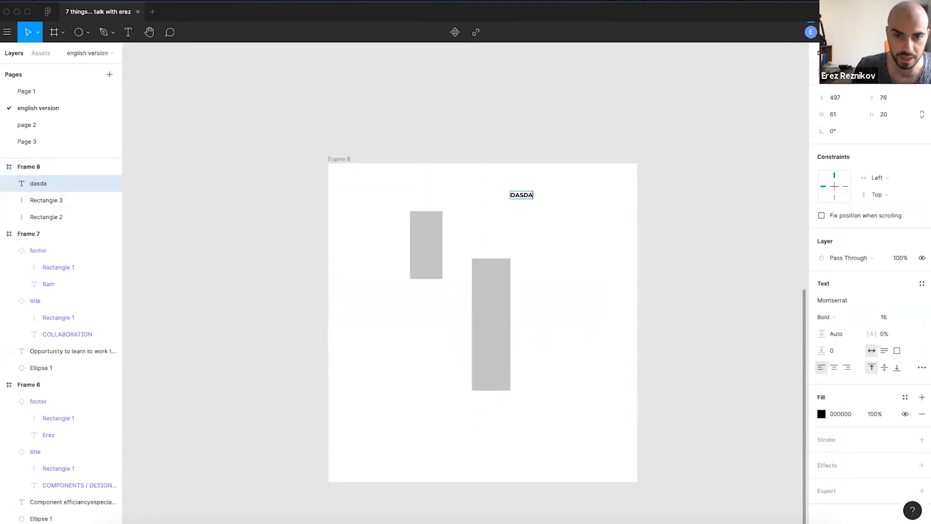
click(556, 198)
drag(534, 201, 499, 232)
click(554, 259)
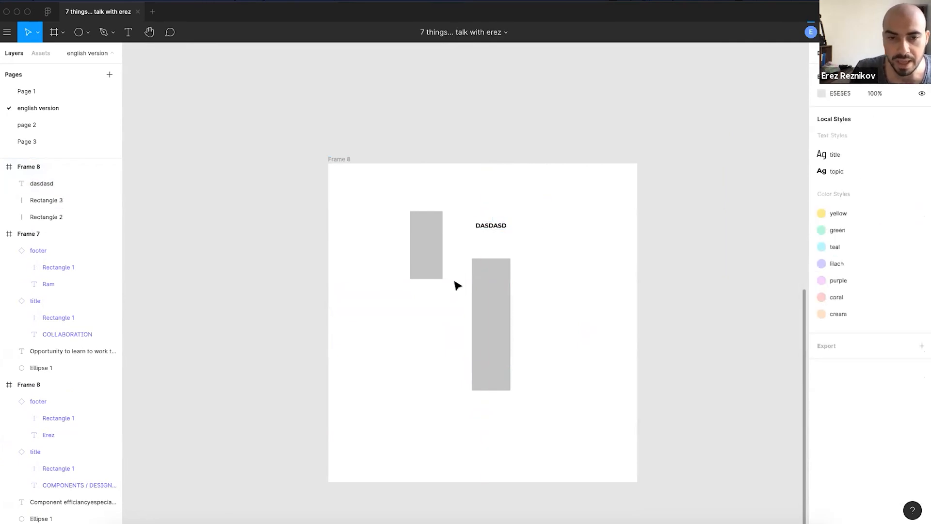
- Apply the green colour style to the short rectangle and make it a full-height strip at Frame 8's left edge
scroll(438, 229, up, 5)
scroll(415, 166, down, 5)
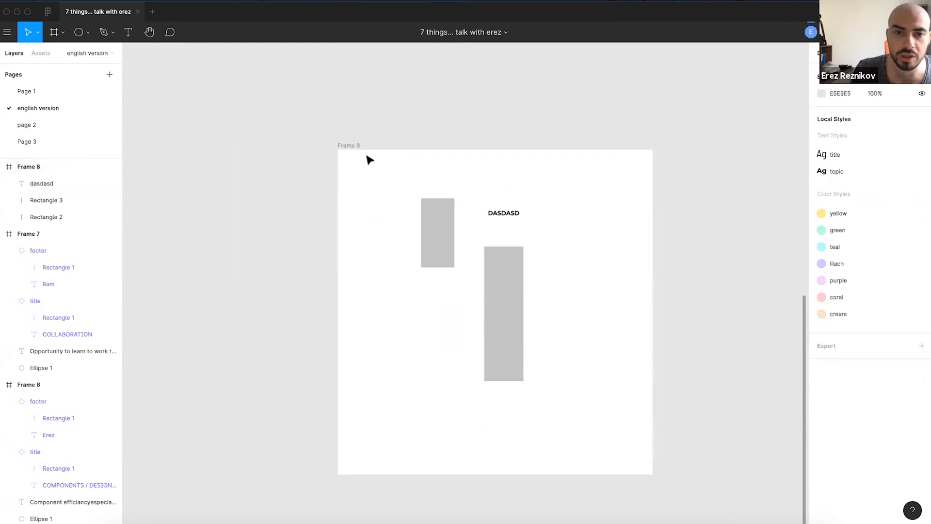
click(431, 225)
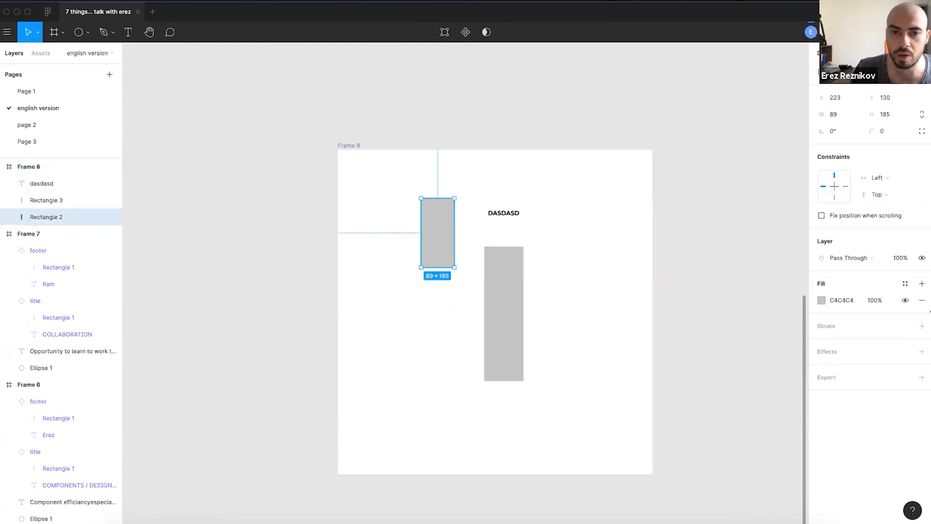
click(905, 283)
click(844, 347)
click(603, 251)
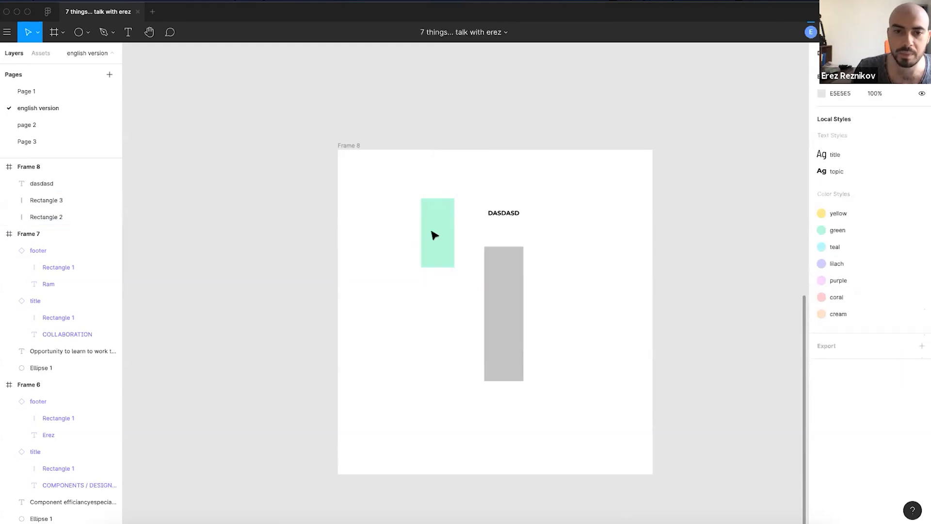
scroll(432, 235, up, 3)
drag(438, 231, 322, 164)
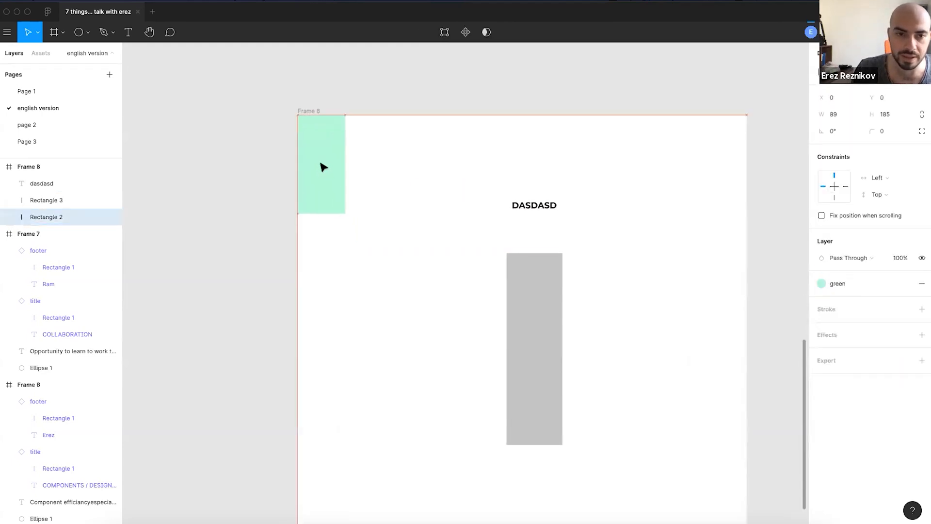
drag(409, 419, 407, 476)
- Move the placeholder text into the green strip, retype it as 'Sidebar', and centre it
scroll(484, 251, up, 5)
drag(518, 284, 342, 230)
double_click(343, 229)
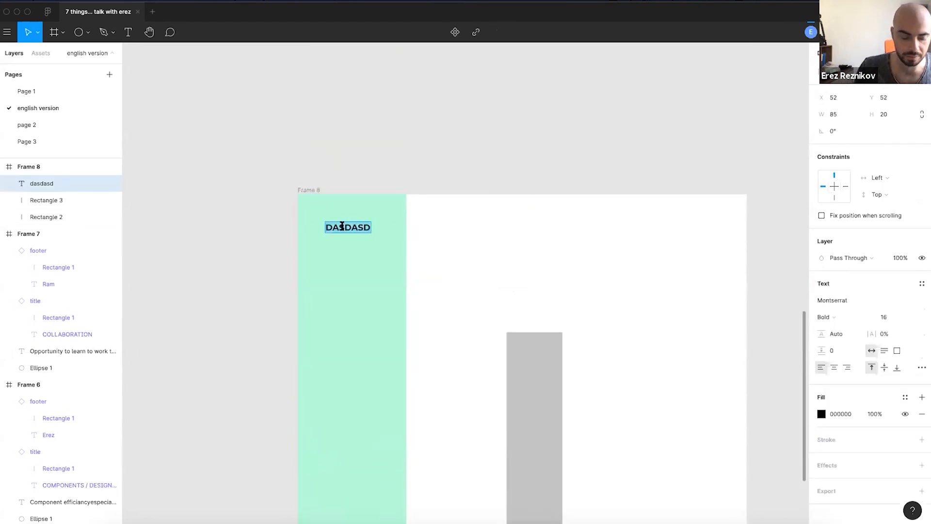
text(Sidebar)
key(Escape)
key(Escape)
click(360, 229)
drag(360, 227, 373, 228)
click(493, 254)
- Delete the tall grey rectangle
drag(473, 278, 455, 255)
click(504, 340)
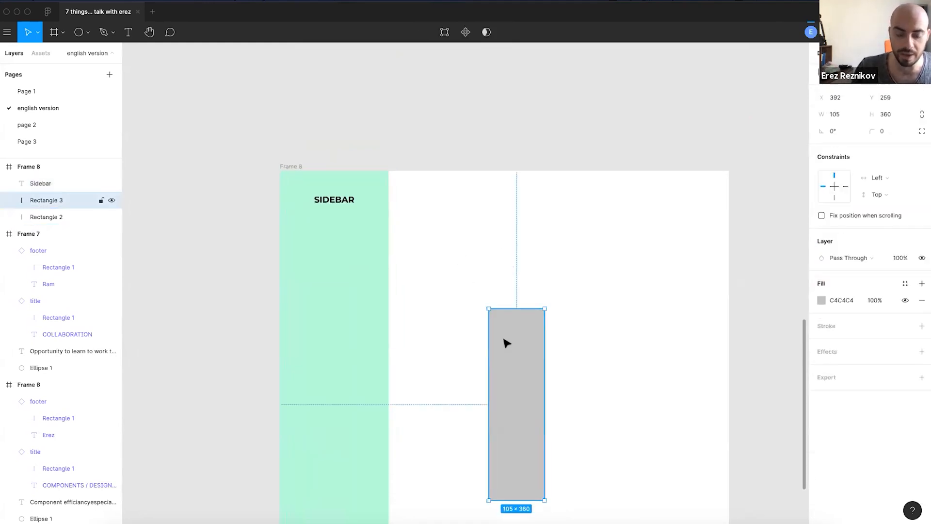
key(Delete)
scroll(480, 305, down, 3)
- Widen Frame 8 to the right
click(357, 208)
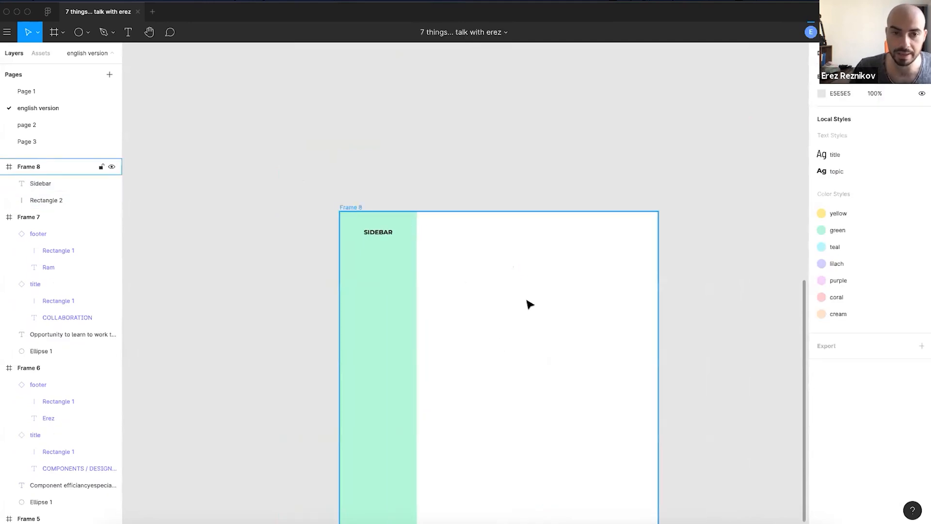
scroll(528, 304, down, 3)
drag(728, 355, 770, 355)
click(490, 164)
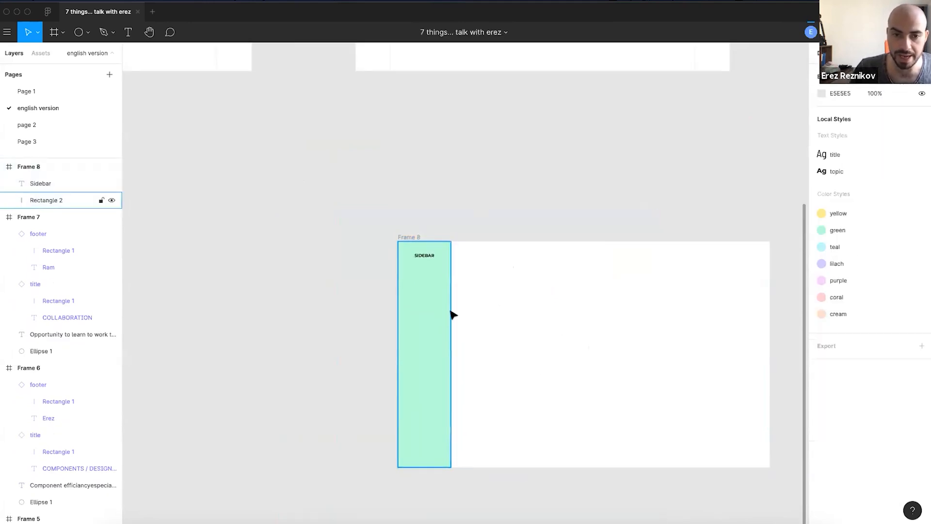
scroll(437, 311, up, 4)
click(415, 240)
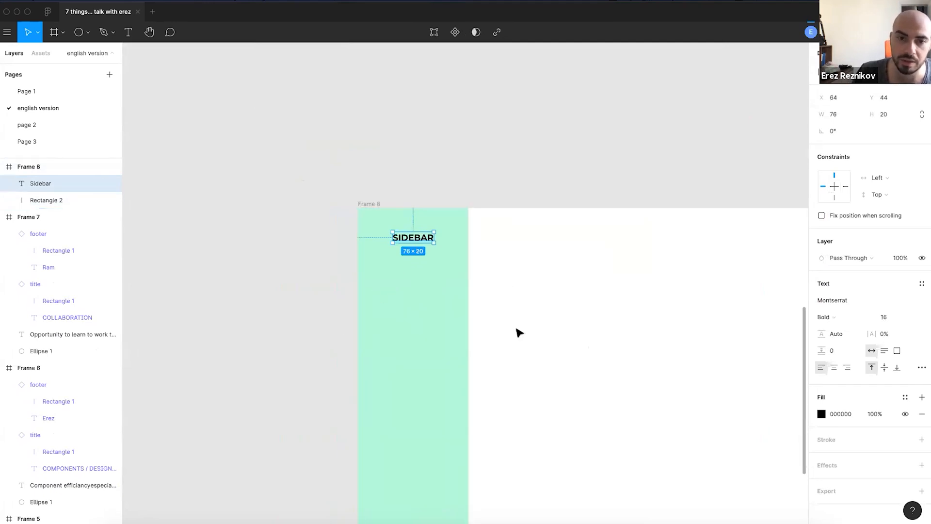
click(502, 354)
scroll(494, 353, down, 3)
scroll(495, 353, right, 2)
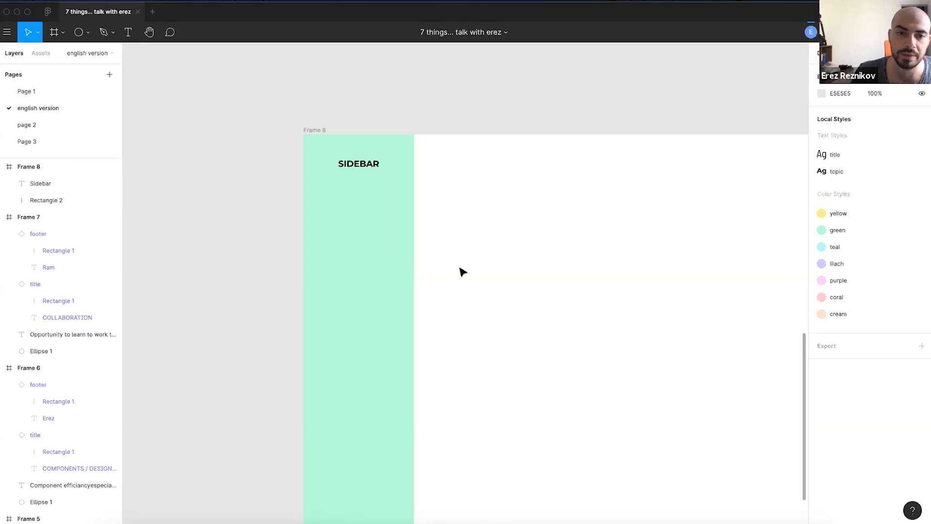
- Duplicate the SIDEBAR heading below itself, retype it as 'Menu item', and set font size 10
click(352, 207)
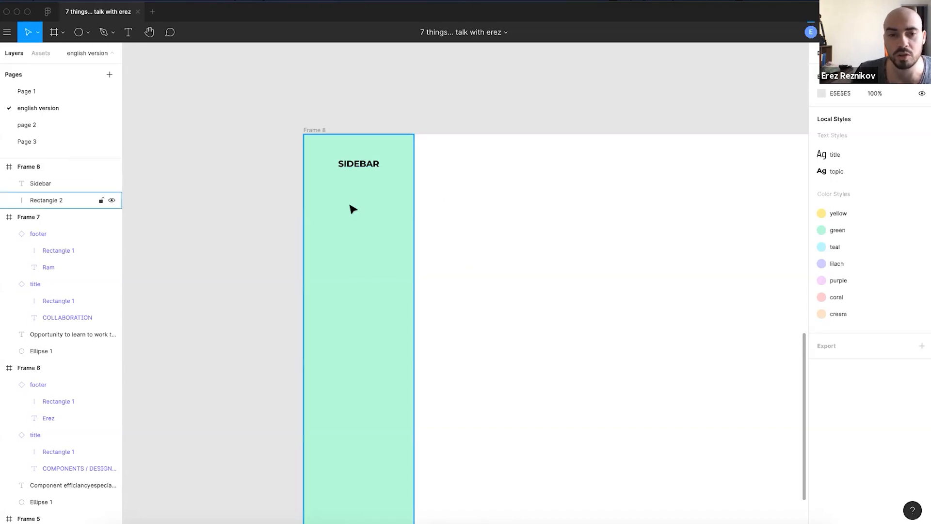
scroll(350, 207, up, 2)
key(t)
key(v)
drag(369, 155, 356, 212)
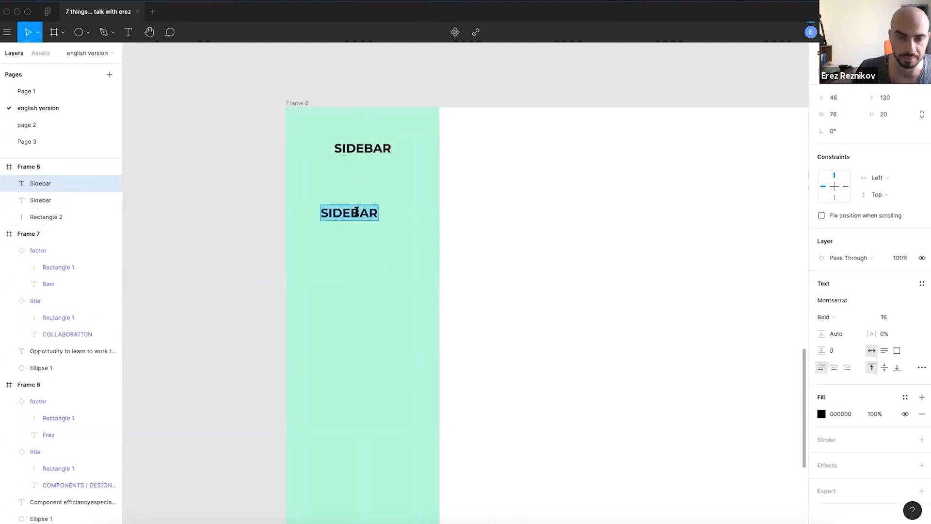
text(Menu item)
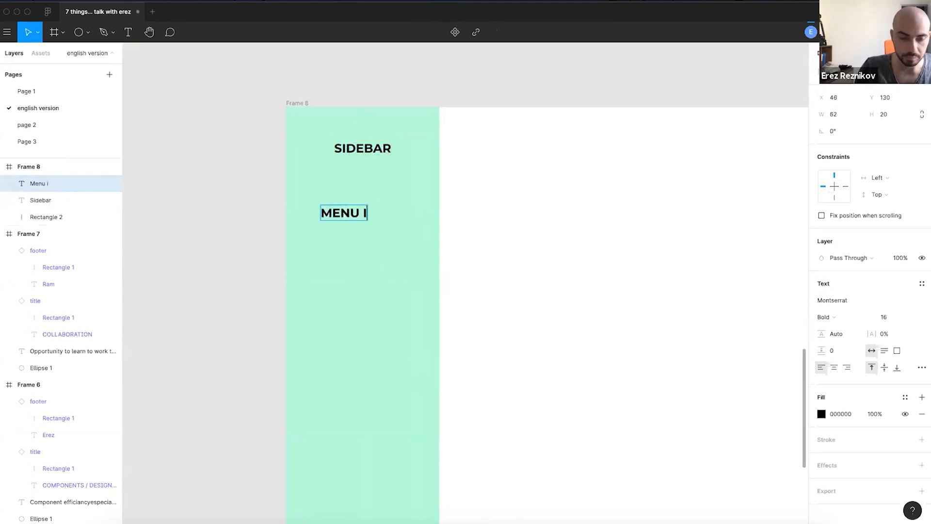
key(Escape)
click(893, 318)
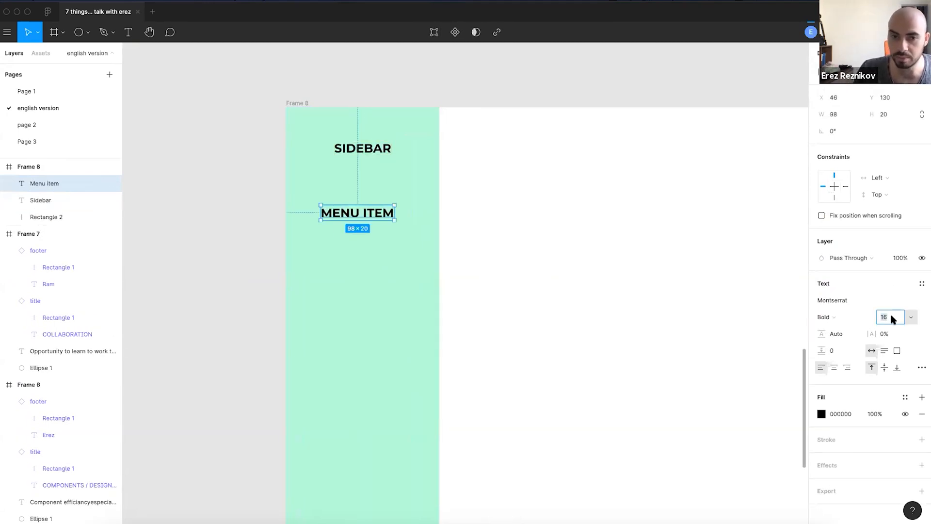
text(10)
key(Return)
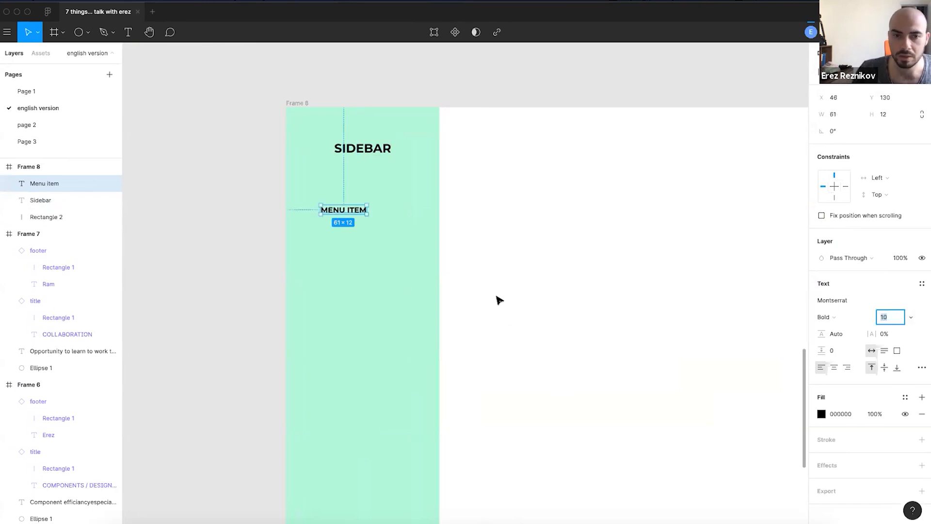
- Wrap MENU ITEM in a 204×32 frame spanning the sidebar, left-aligning the SIDEBAR heading to it
click(497, 296)
scroll(348, 219, up, 3)
drag(371, 211, 352, 184)
scroll(357, 191, up, 3)
key(super+alt+g)
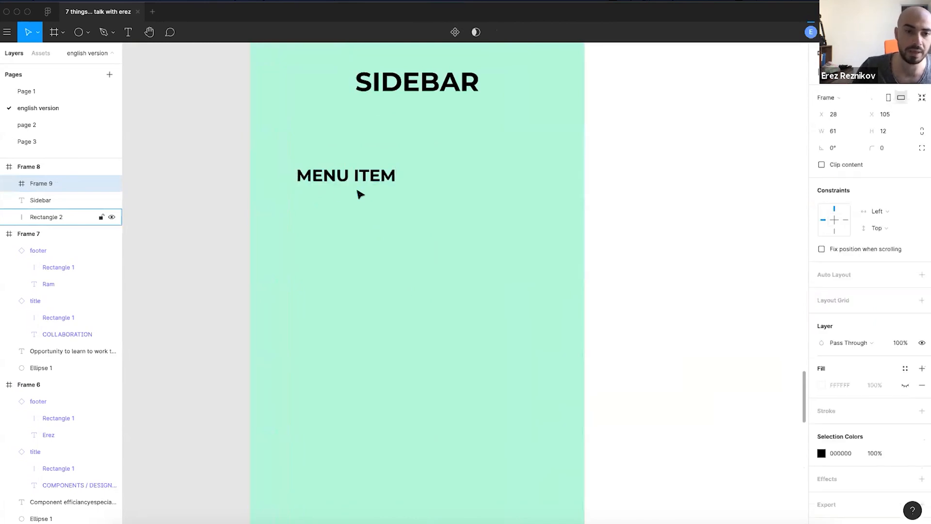
drag(293, 175, 250, 177)
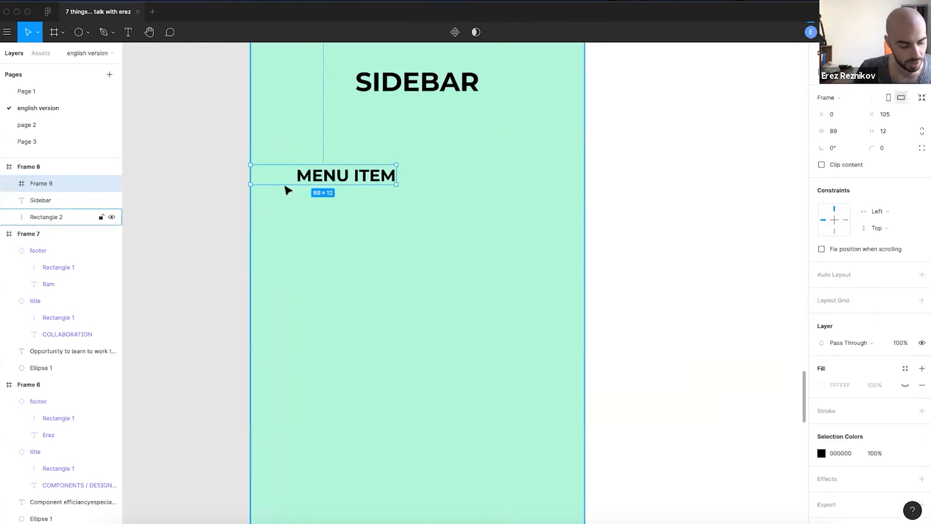
drag(396, 175, 570, 147)
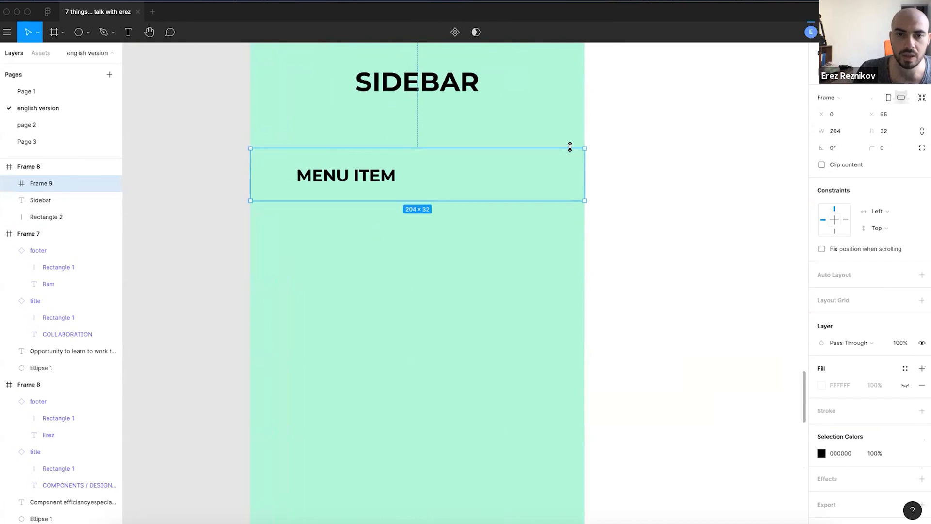
drag(386, 88, 325, 84)
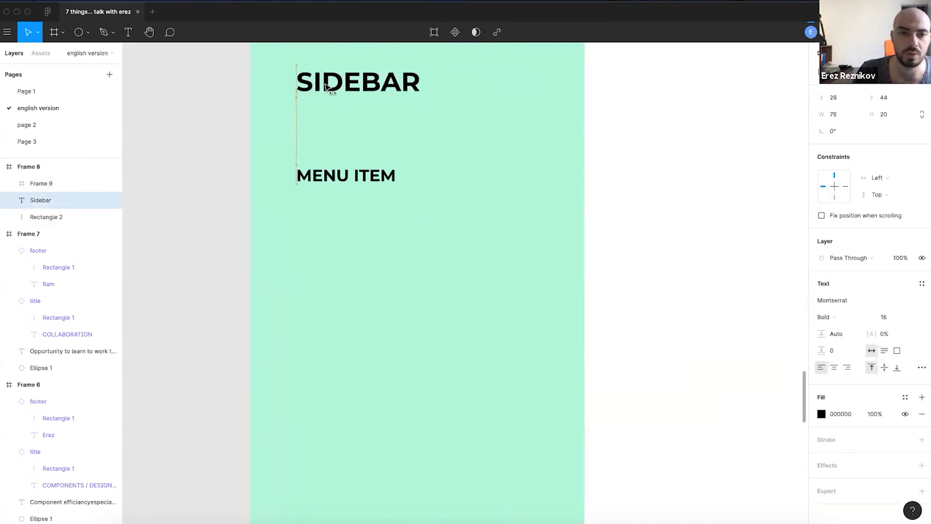
scroll(395, 198, up, 1)
- Make the menu item frame a component named 'menu_item/idle'
click(455, 203)
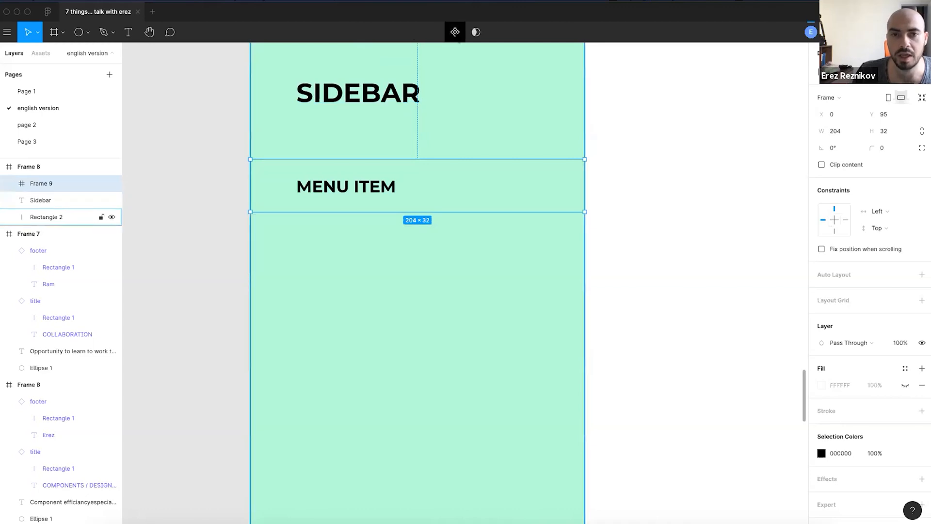
click(455, 32)
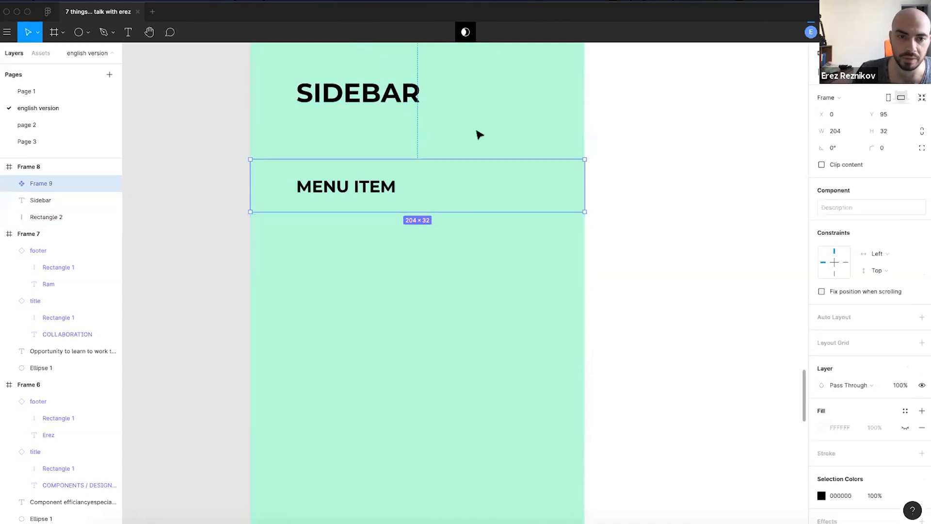
double_click(49, 184)
text(menu_it)
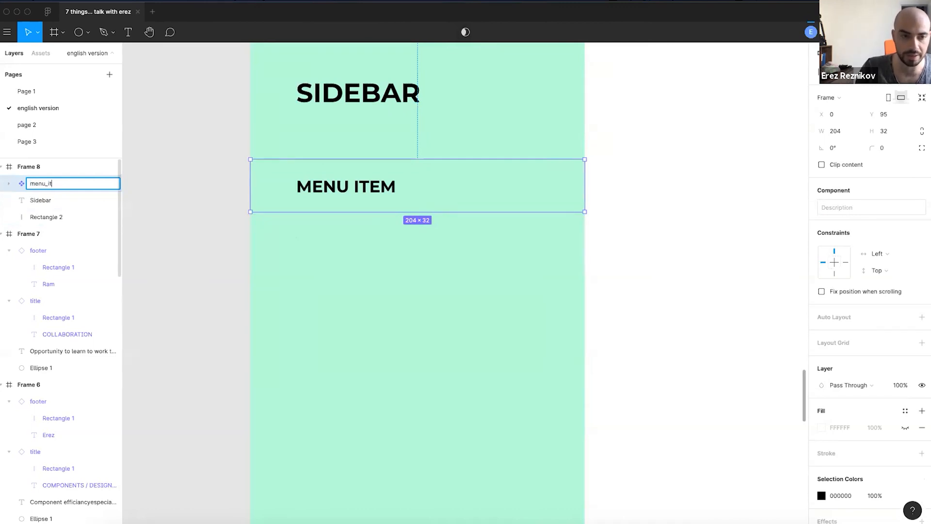
key(Return)
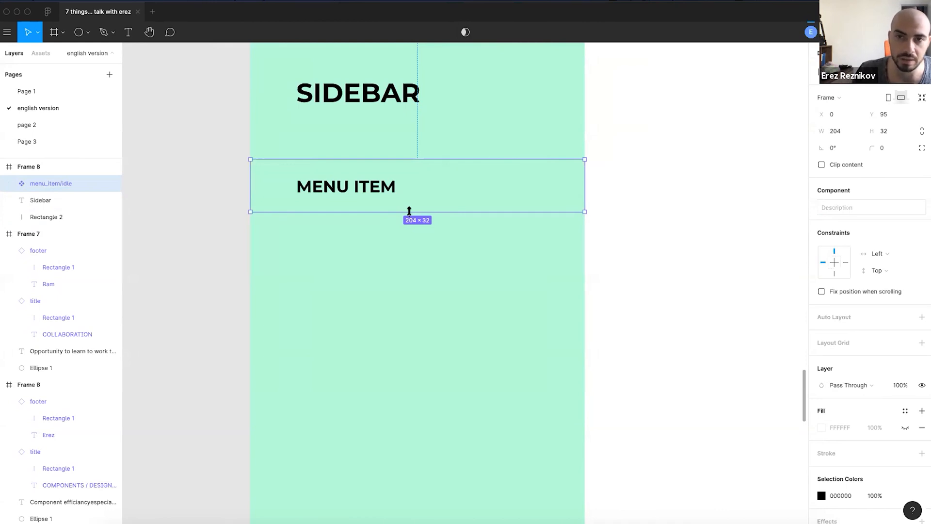
scroll(409, 212, down, 1)
click(614, 233)
drag(625, 232, 513, 258)
- Alt-drag a menu_item/idle instance directly below the original at Y 127
click(265, 216)
drag(228, 216, 576, 213)
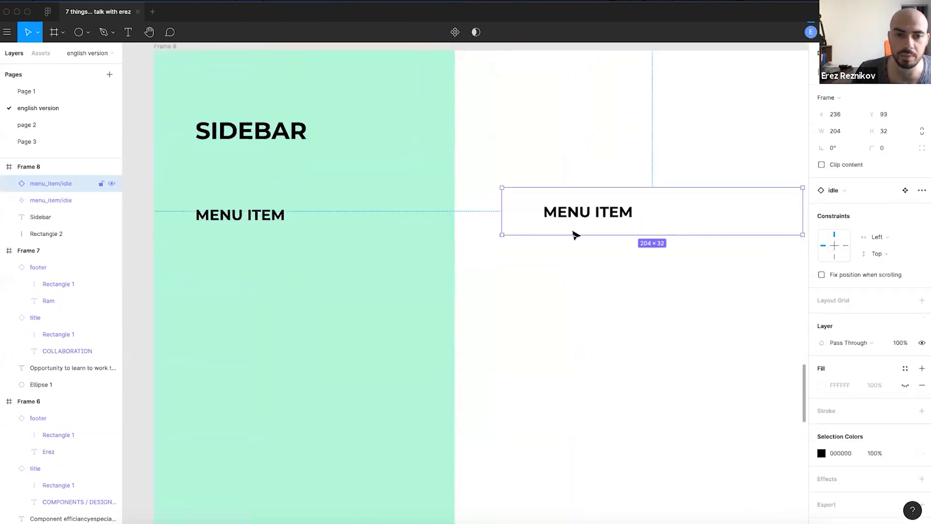
key(super+z)
scroll(425, 231, down, 3)
scroll(424, 231, left, 3)
scroll(411, 200, up, 2)
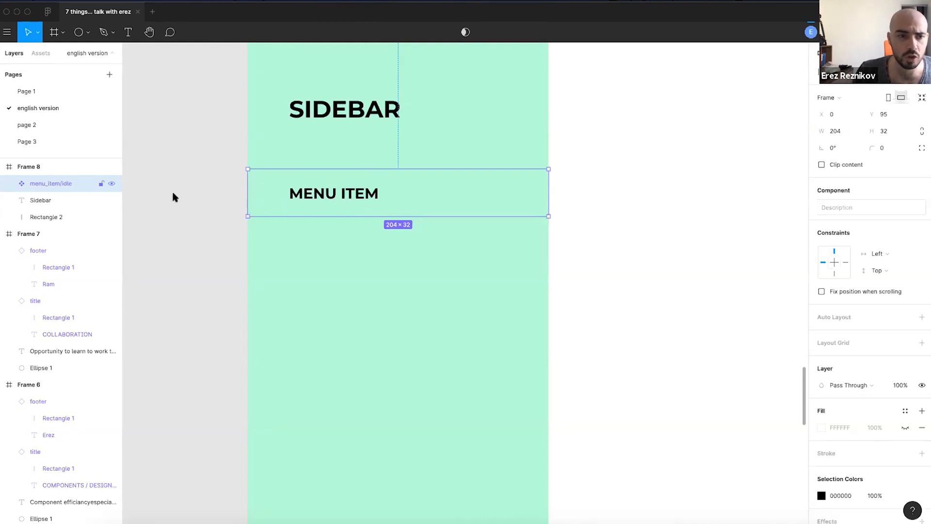
ctrl+scroll(175, 206, up, 2)
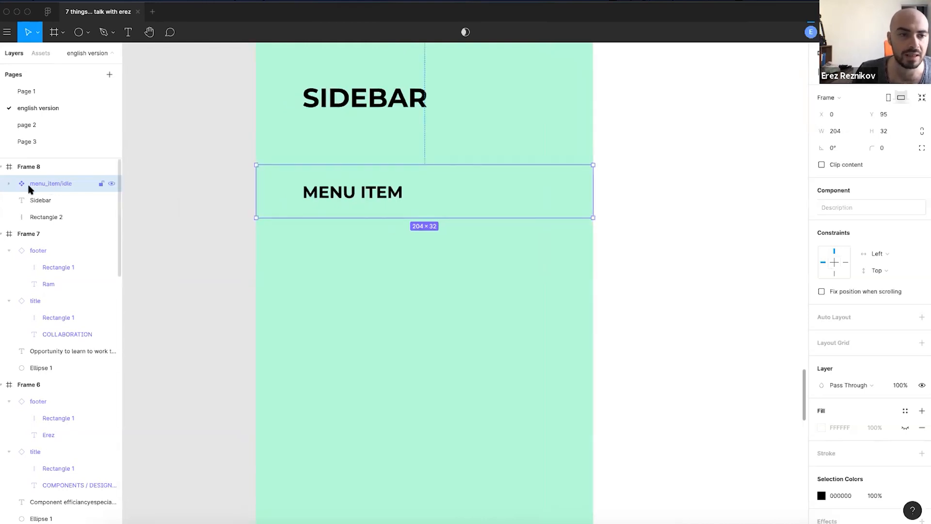
drag(329, 189, 329, 245)
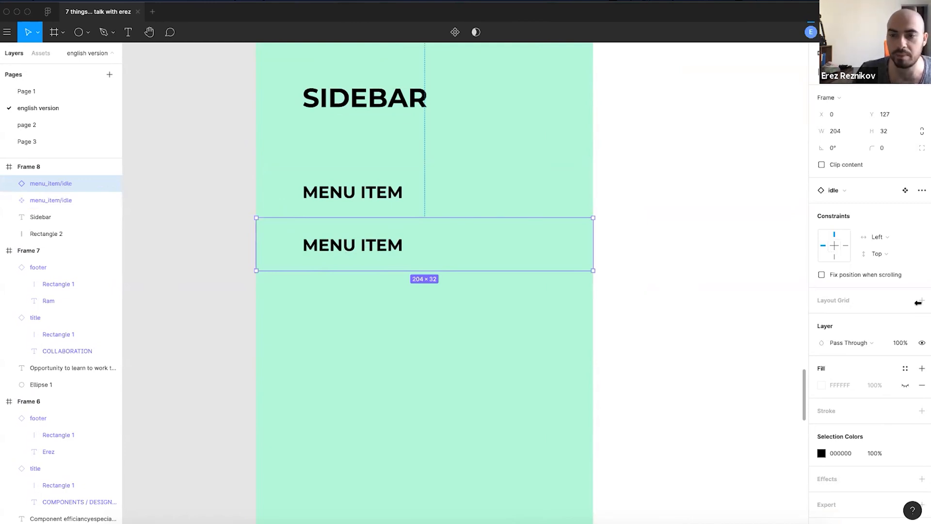
- Give the lower menu item a yellow fill from the colour styles
click(904, 368)
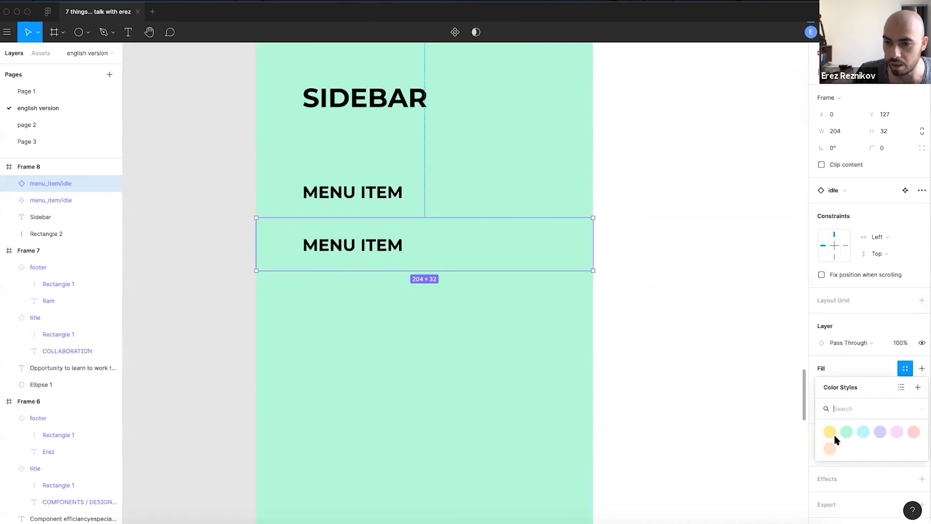
click(863, 431)
click(836, 370)
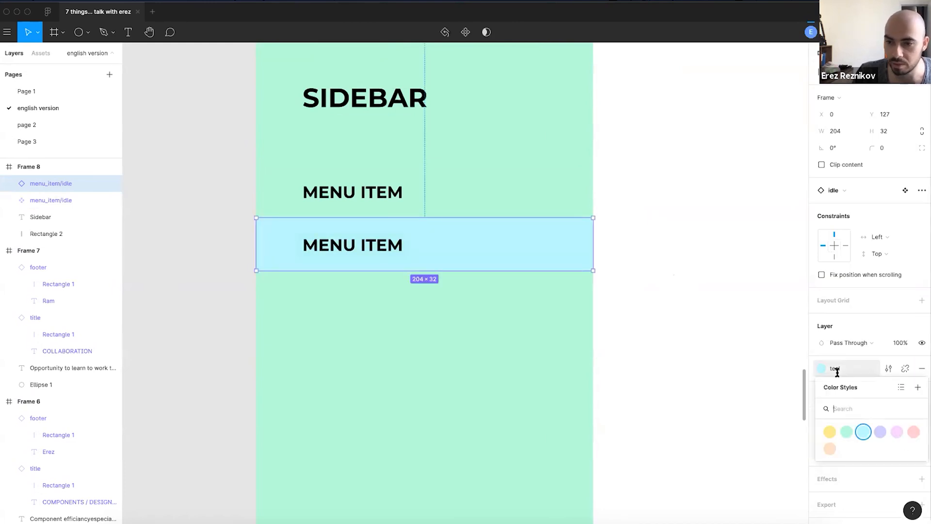
click(831, 433)
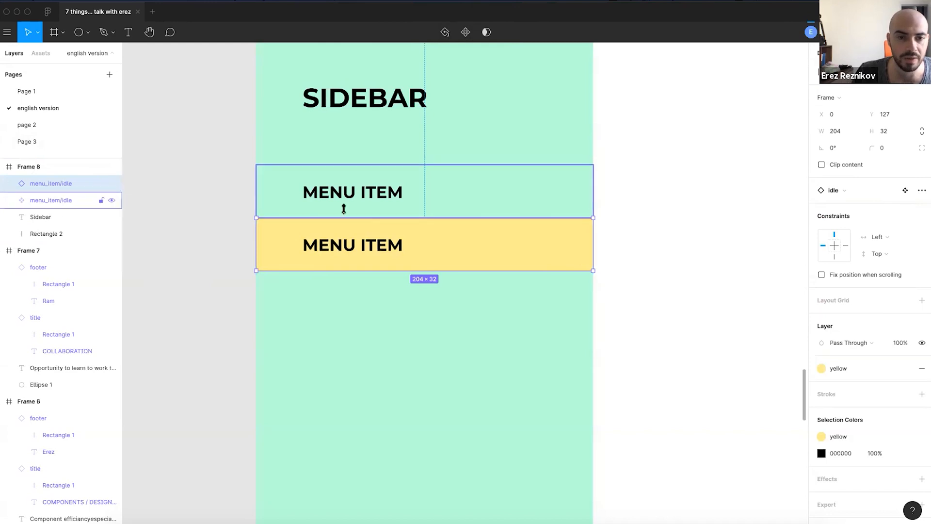
- Make the yellow item its own component named 'menu_item/selected'
click(283, 195)
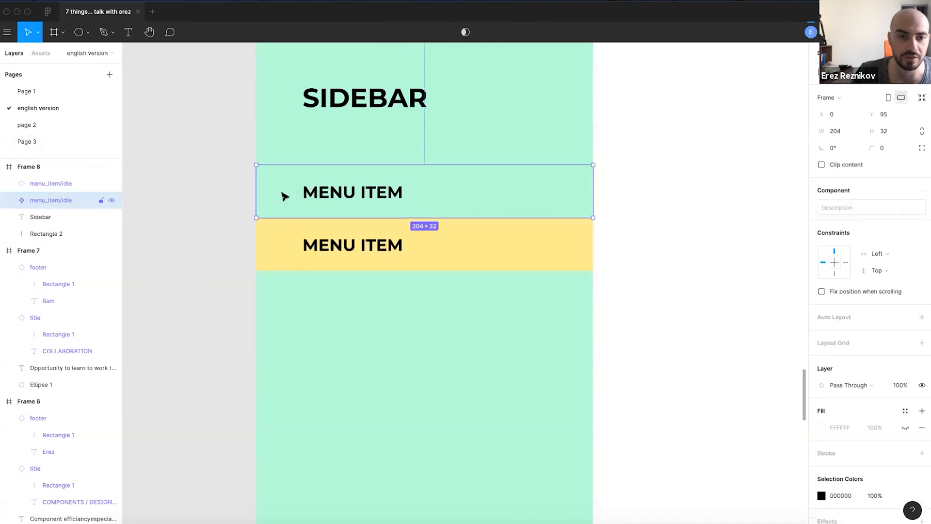
click(294, 237)
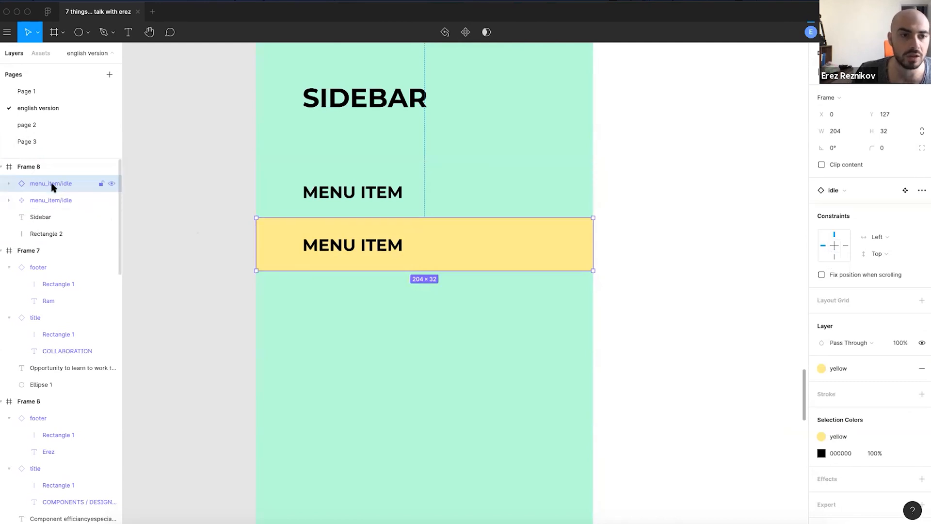
click(447, 32)
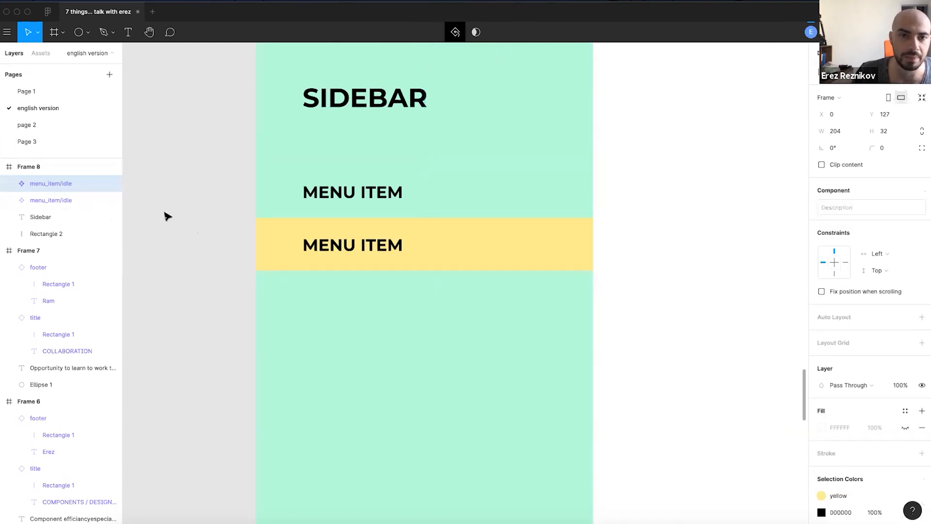
double_click(40, 185)
click(81, 182)
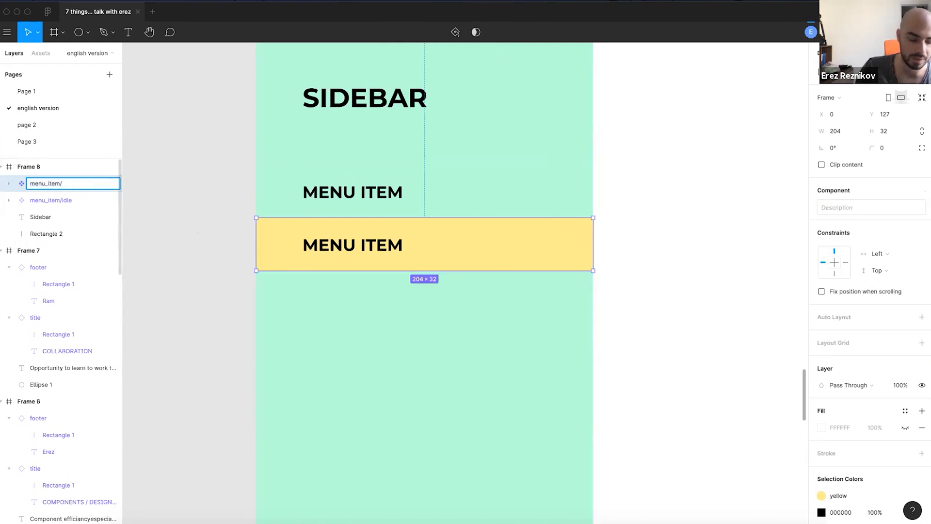
key(Return)
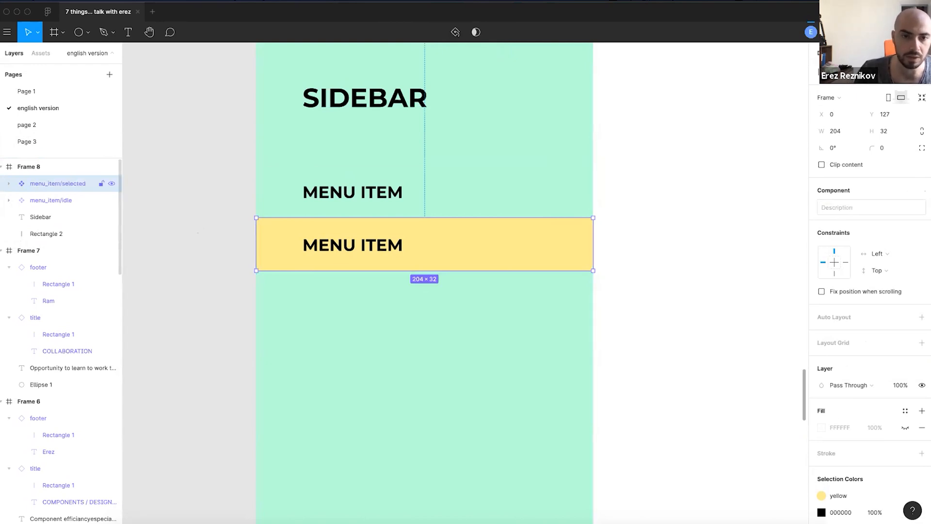
- Alt-drag a copy of the idle menu item below the yellow one
click(50, 200)
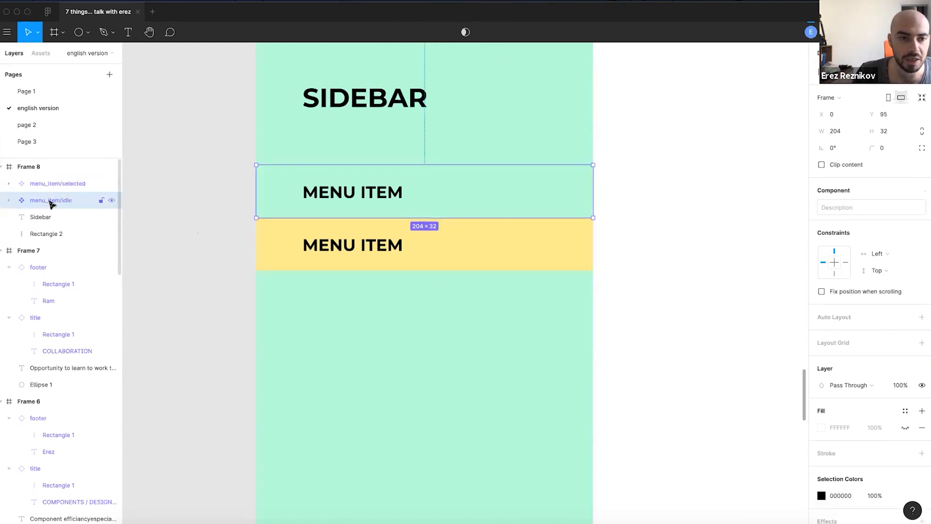
click(355, 233)
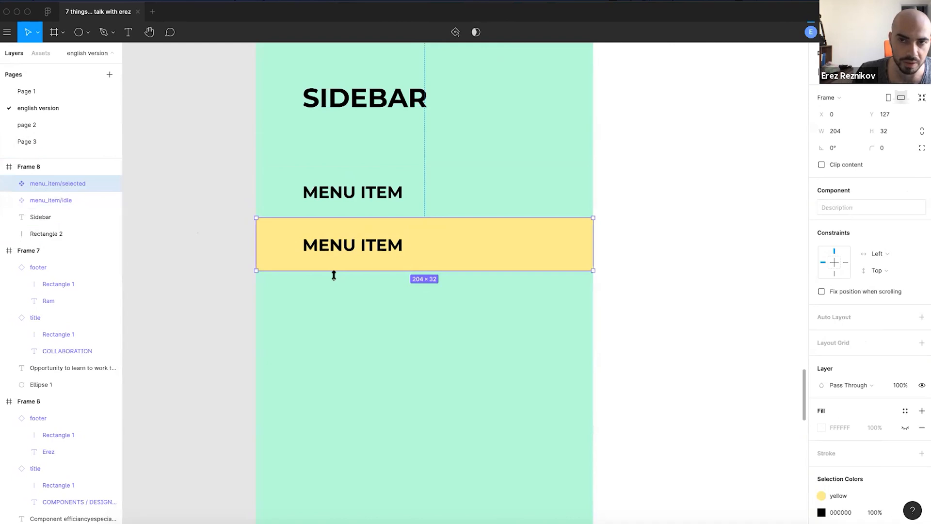
click(199, 321)
drag(318, 297, 348, 263)
click(401, 169)
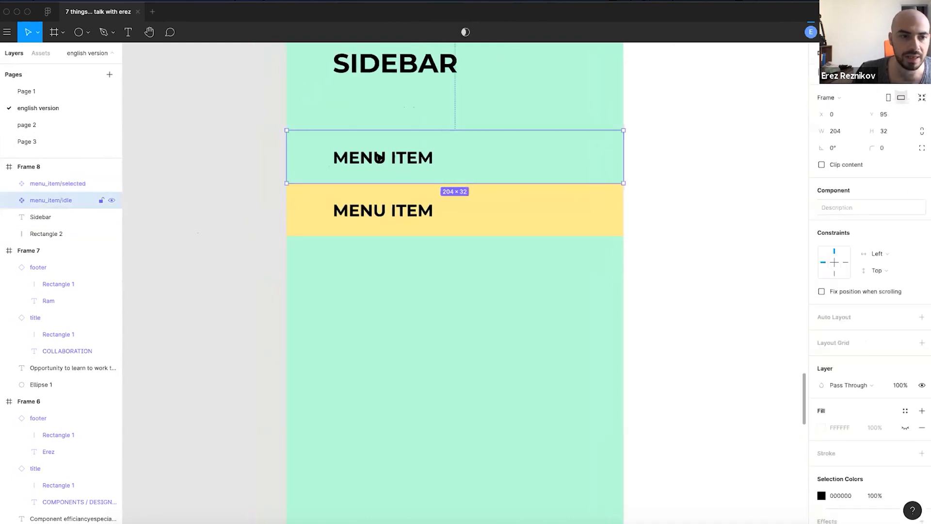
drag(378, 156, 379, 315)
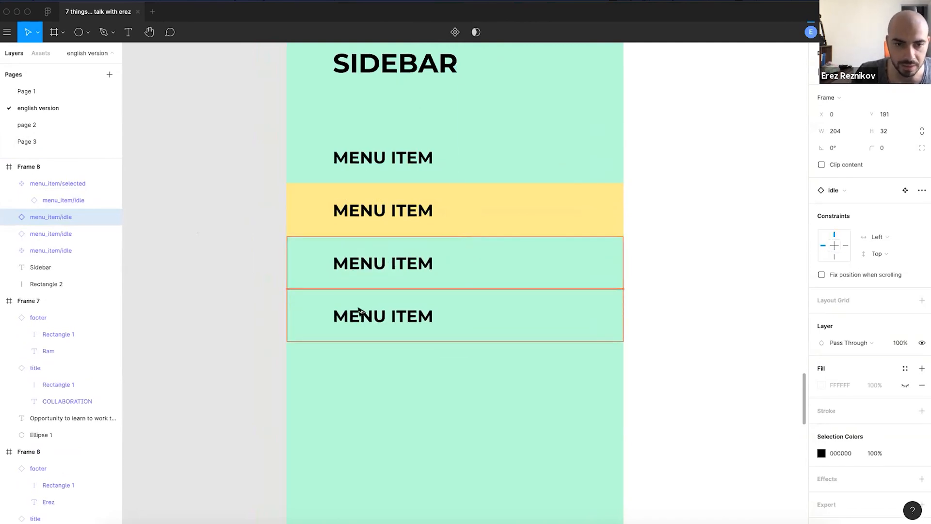
- Fill the third menu item with the yellow style, detached, at 30% opacity
click(368, 237)
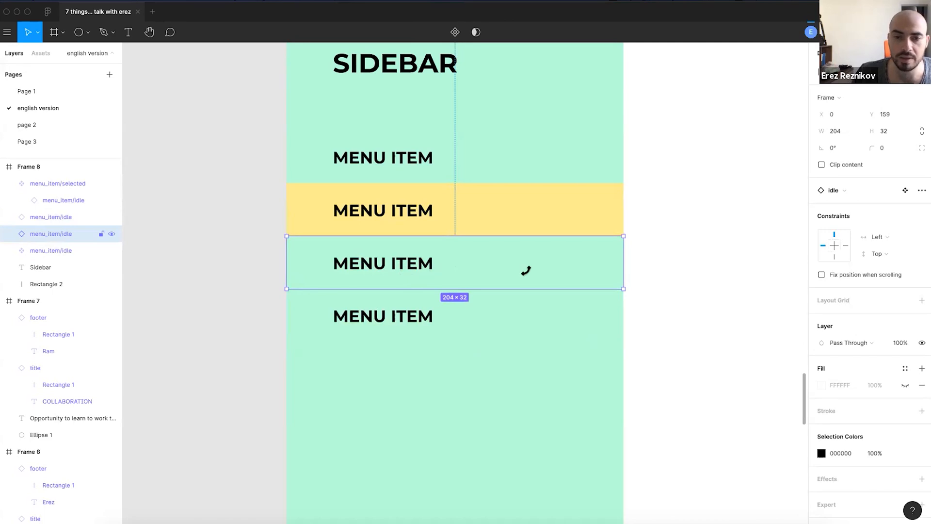
click(904, 369)
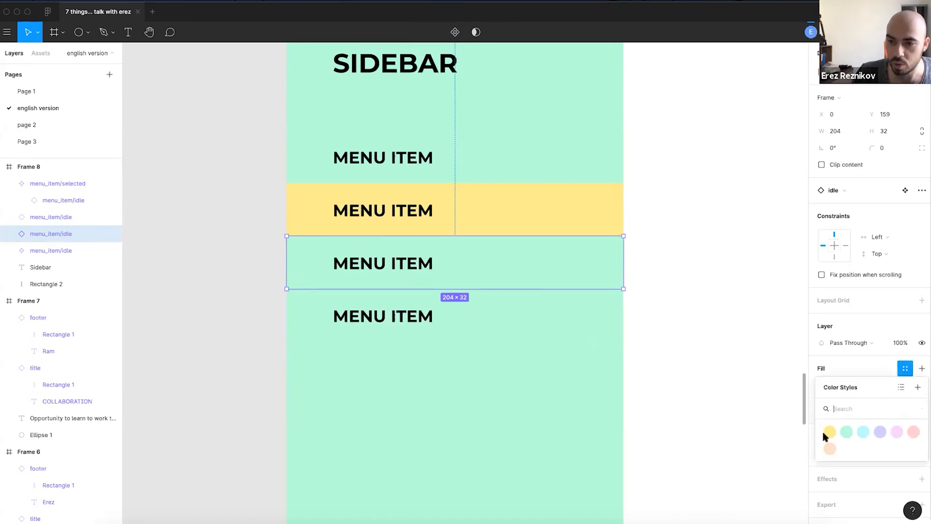
click(829, 432)
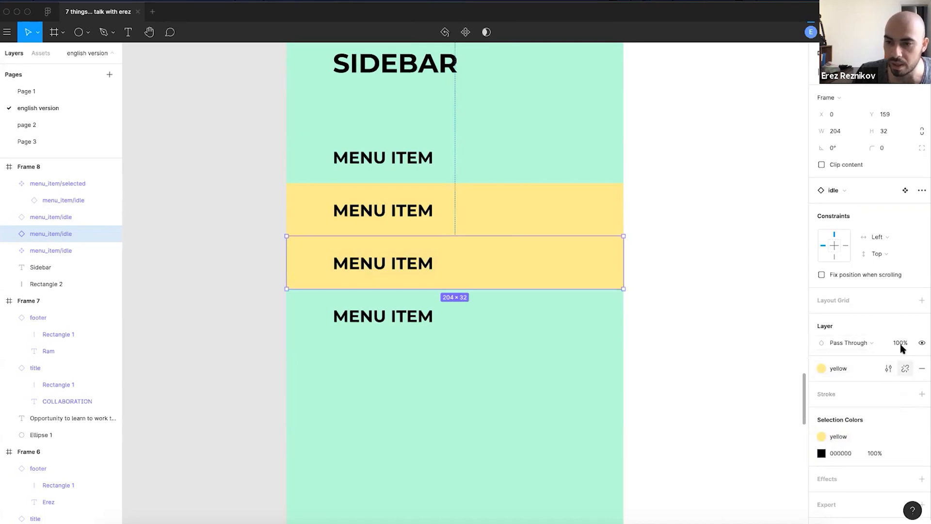
click(901, 370)
click(875, 385)
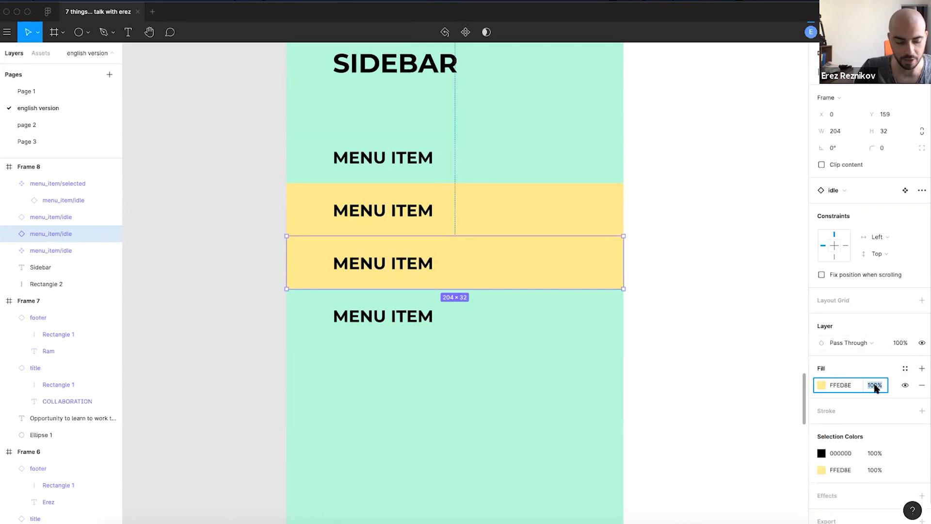
text(30)
key(Return)
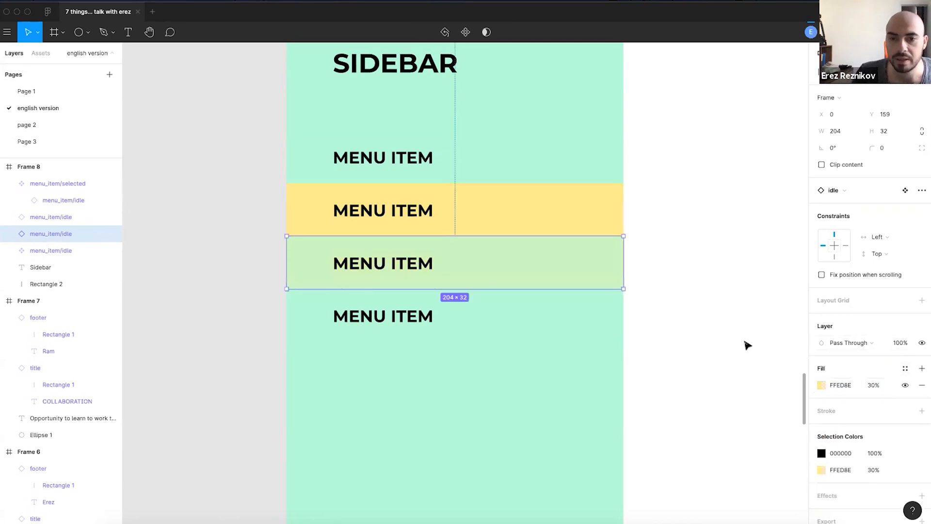
- Make the third menu item a component named 'menu_item/hover' using Ctrl+Alt+K
click(691, 320)
click(500, 257)
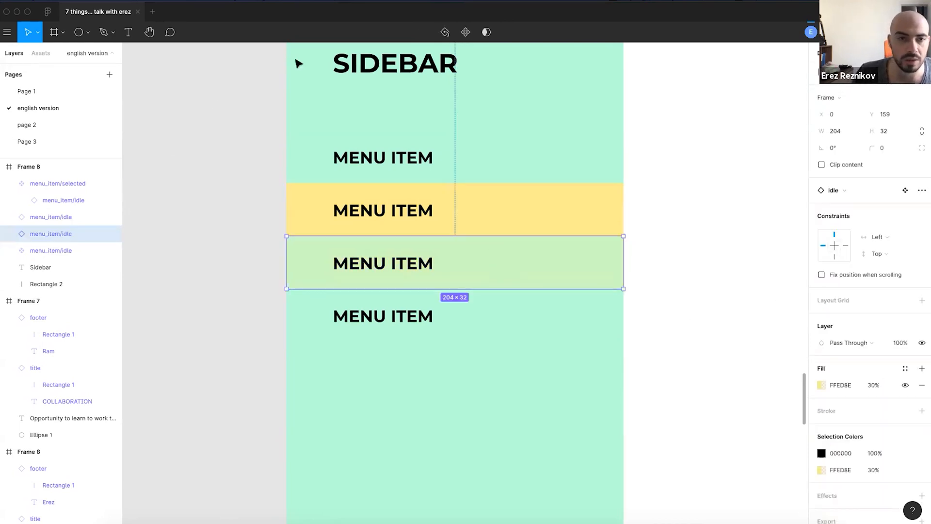
key(ctrl+alt+k)
double_click(81, 234)
text(hover)
key(Return)
- Set the fourth menu item's text fill opacity to 40%
click(225, 305)
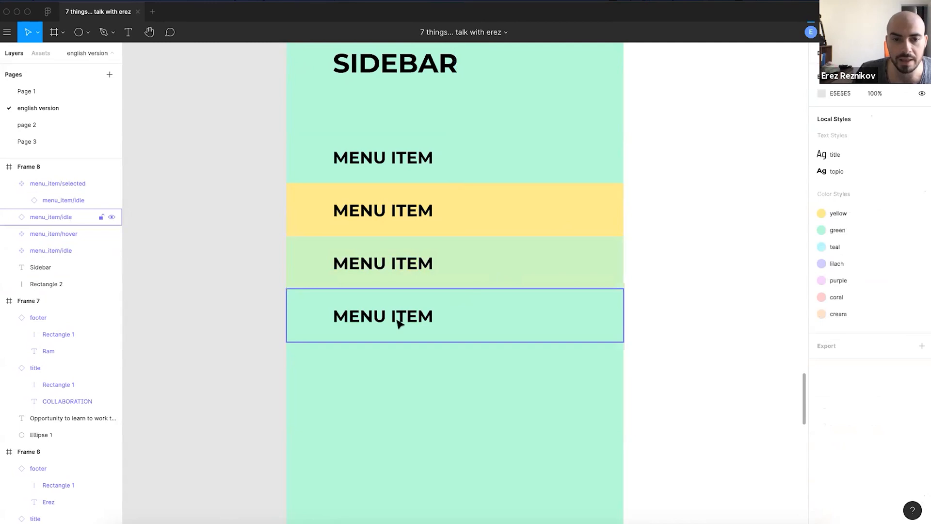
click(399, 321)
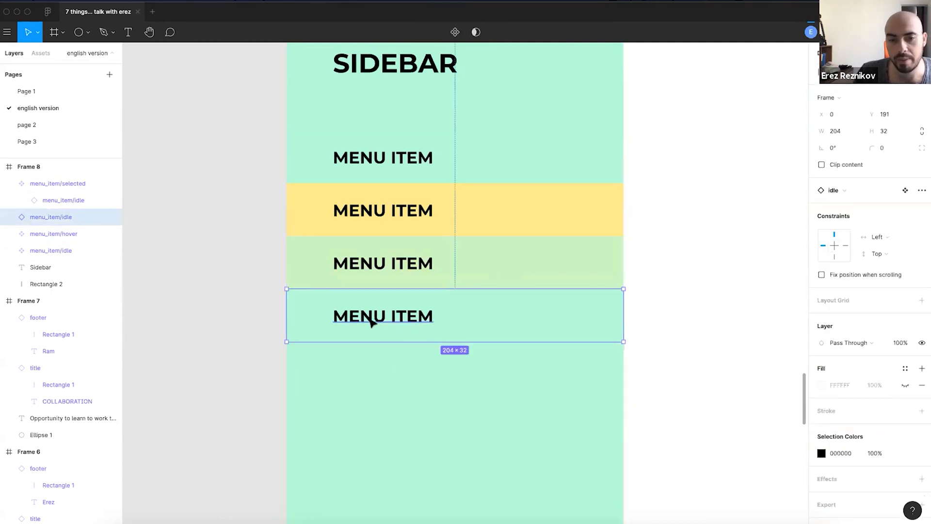
click(371, 321)
click(873, 425)
text(40)
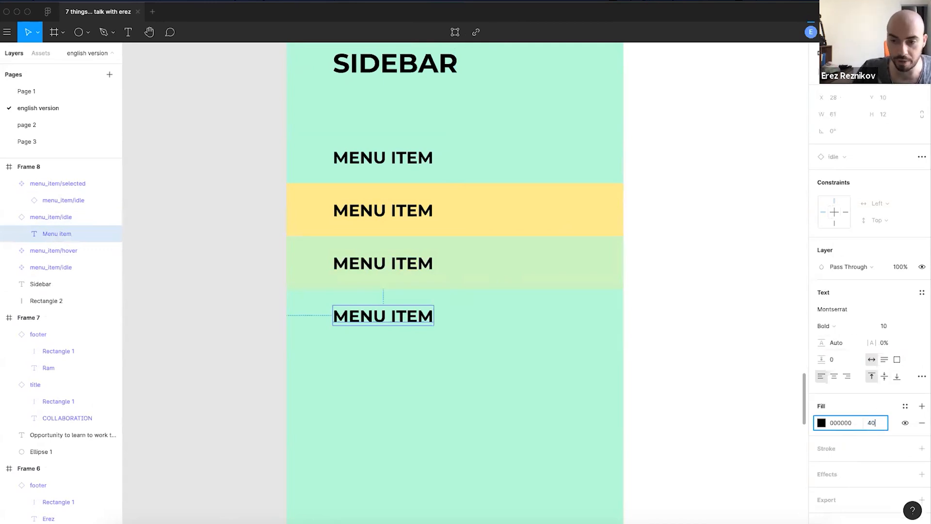
key(Return)
- Make the fourth menu item a component named 'menu_item/disabled'
click(227, 290)
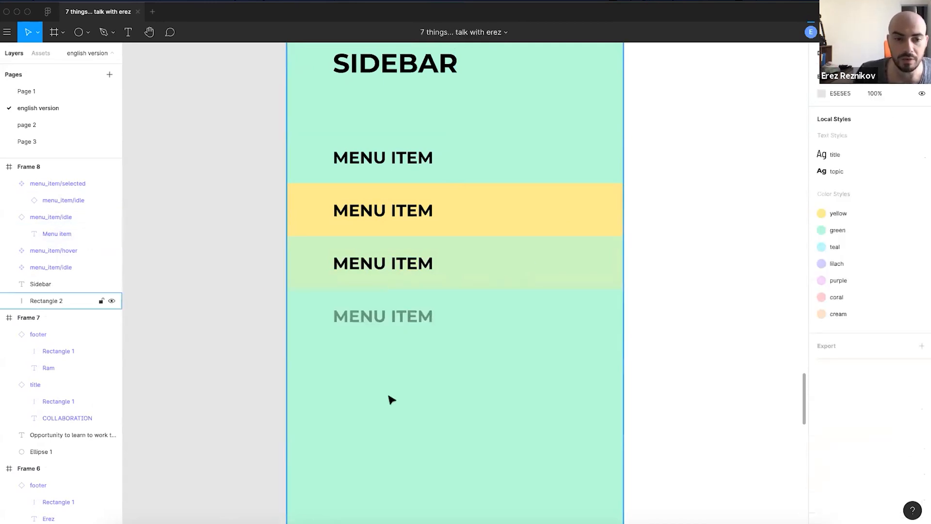
click(443, 310)
click(465, 32)
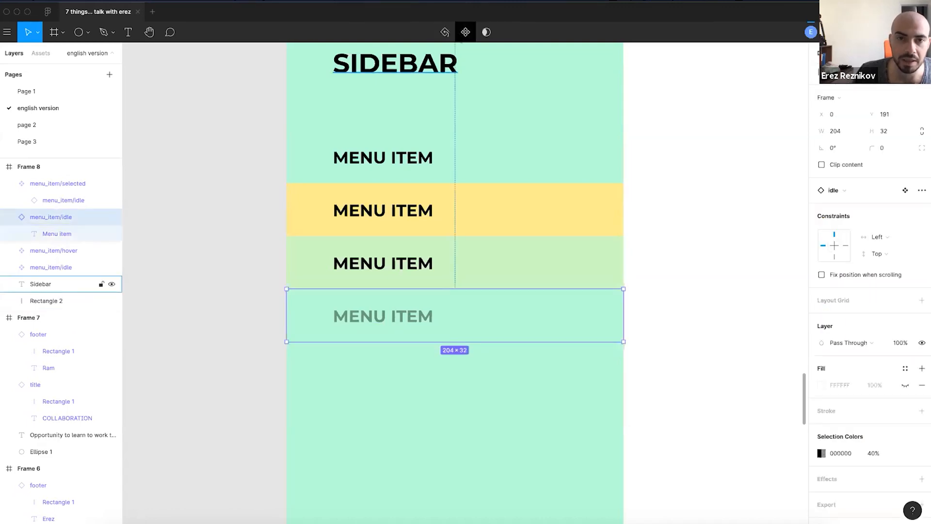
click(8, 217)
double_click(74, 217)
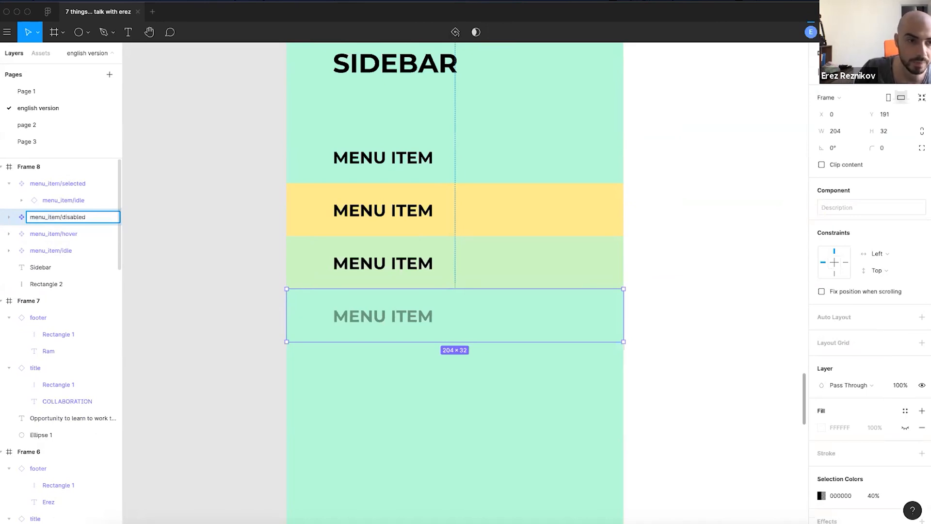
key(Return)
click(272, 278)
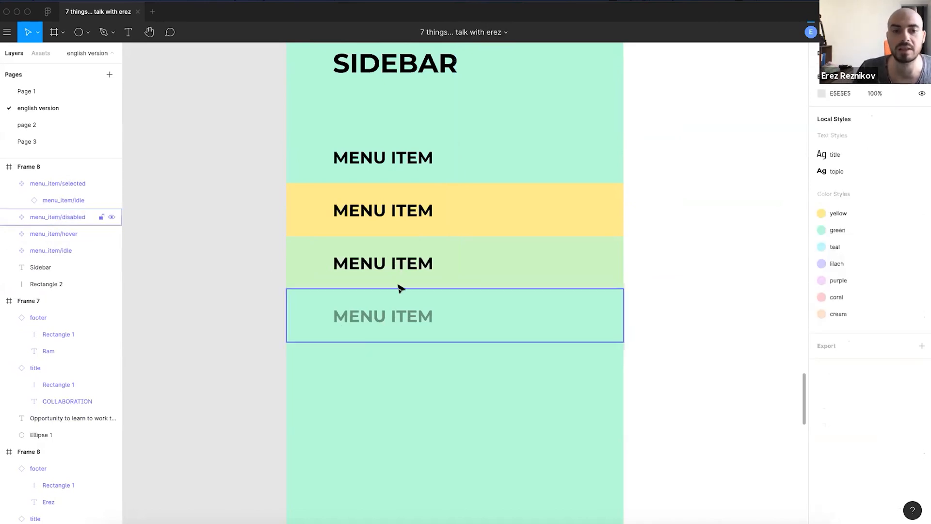
scroll(407, 270, down, 1)
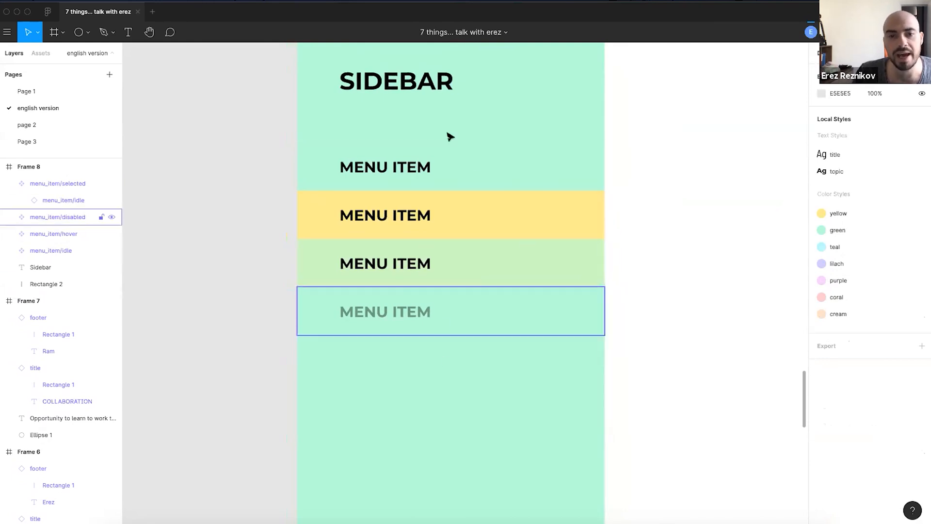
click(9, 184)
- Select the MENU ITEM label inside the top menu_item/idle component
click(367, 210)
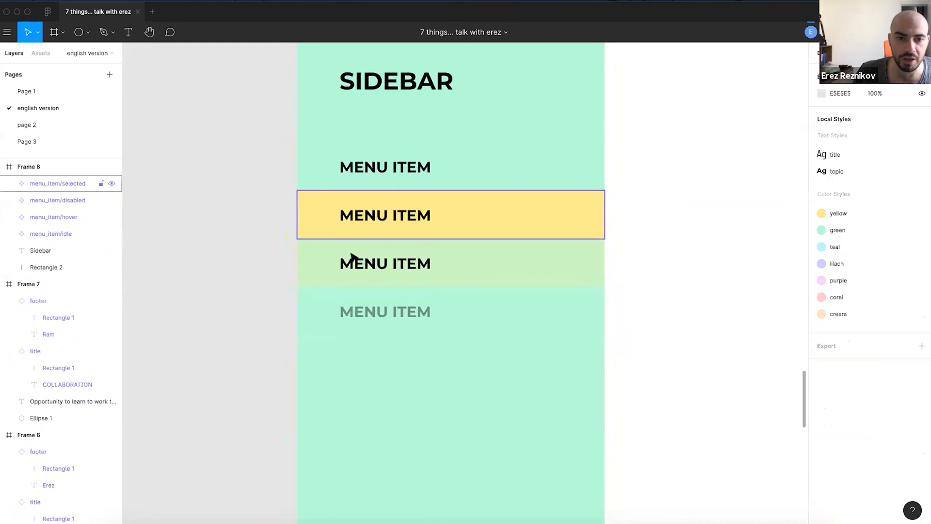
shift+click(353, 256)
shift+click(347, 307)
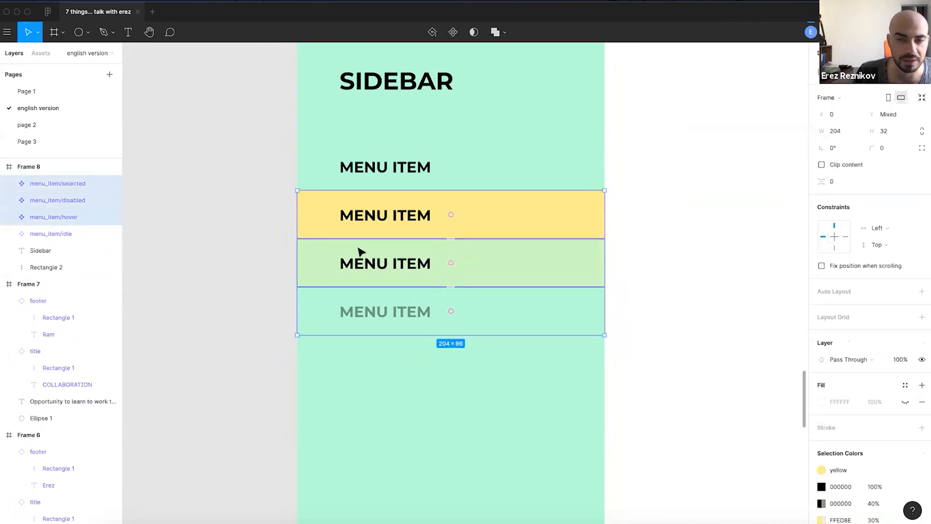
click(396, 168)
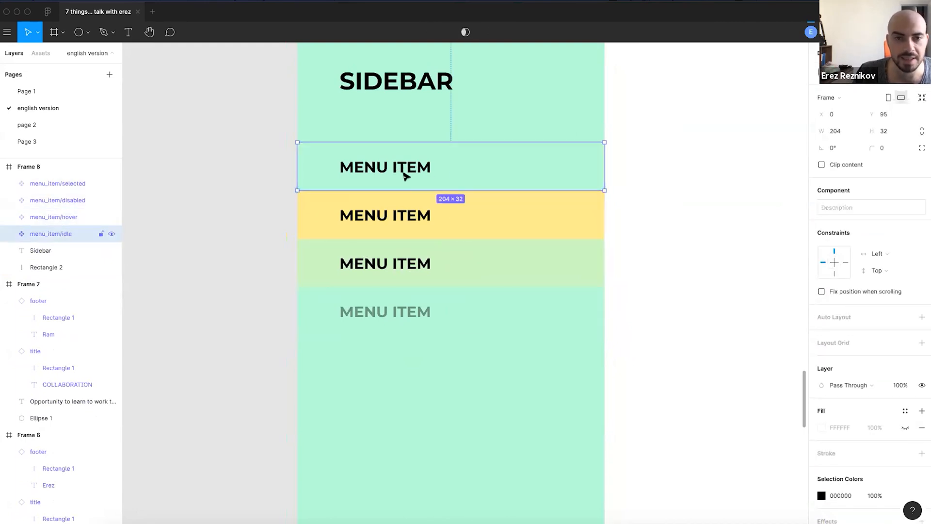
drag(260, 204, 317, 260)
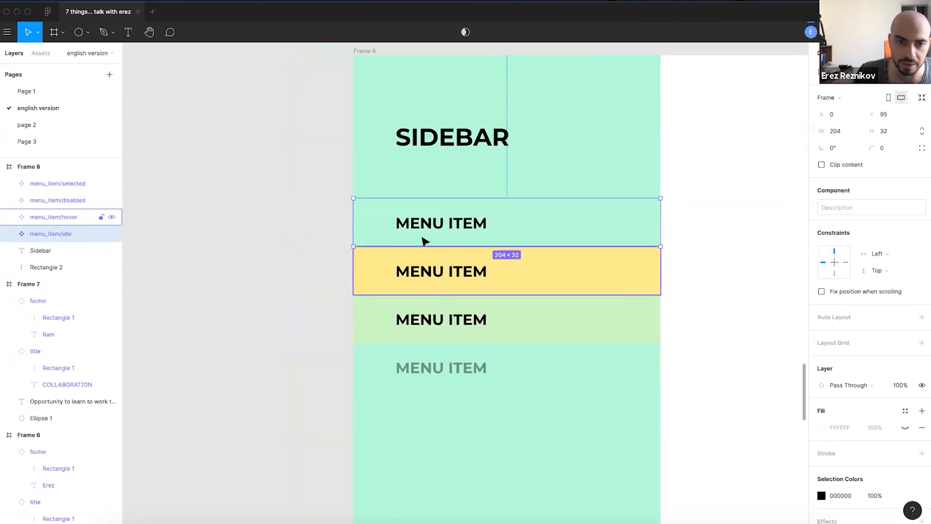
click(332, 286)
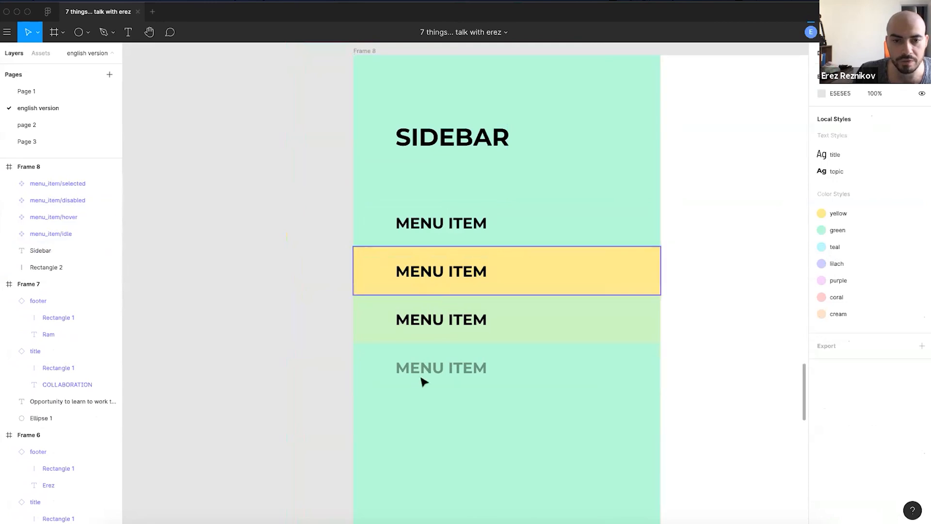
click(423, 232)
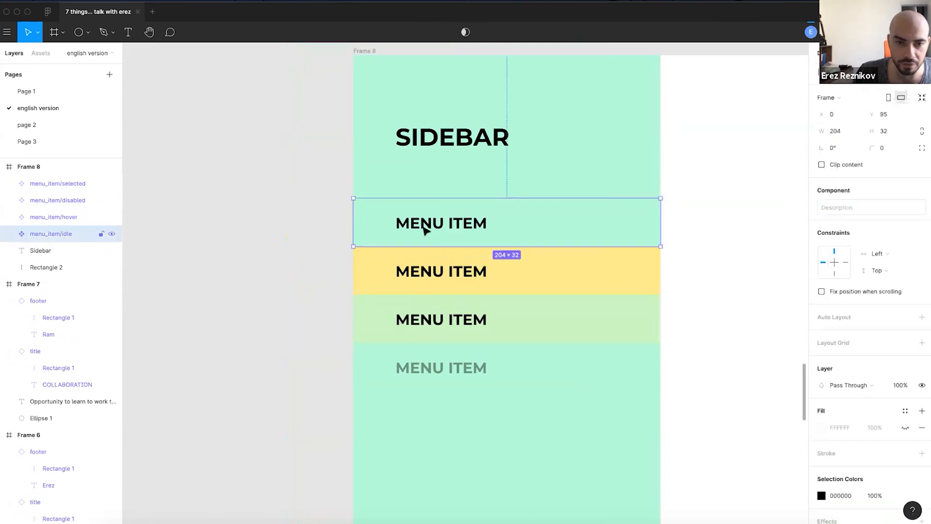
double_click(416, 228)
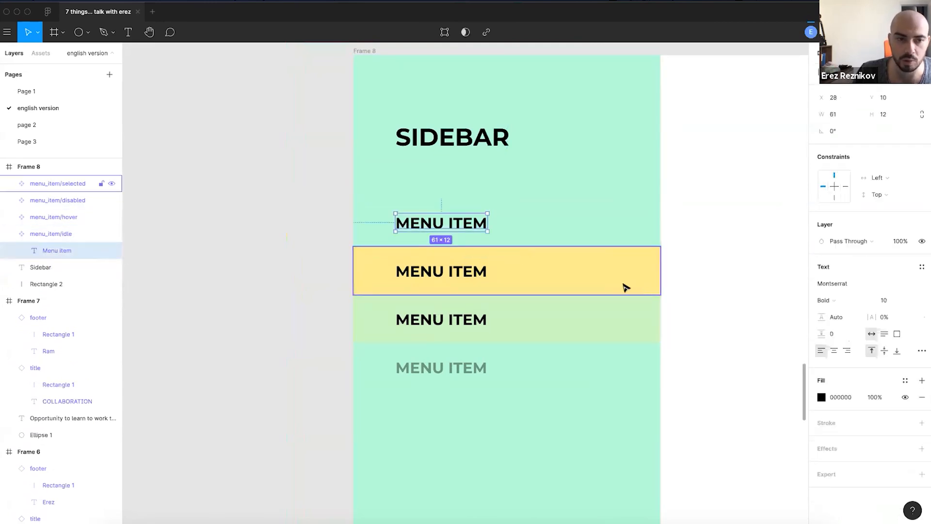
- Set the MENU ITEM label font size to 11, shrinking all four menu item states
click(891, 300)
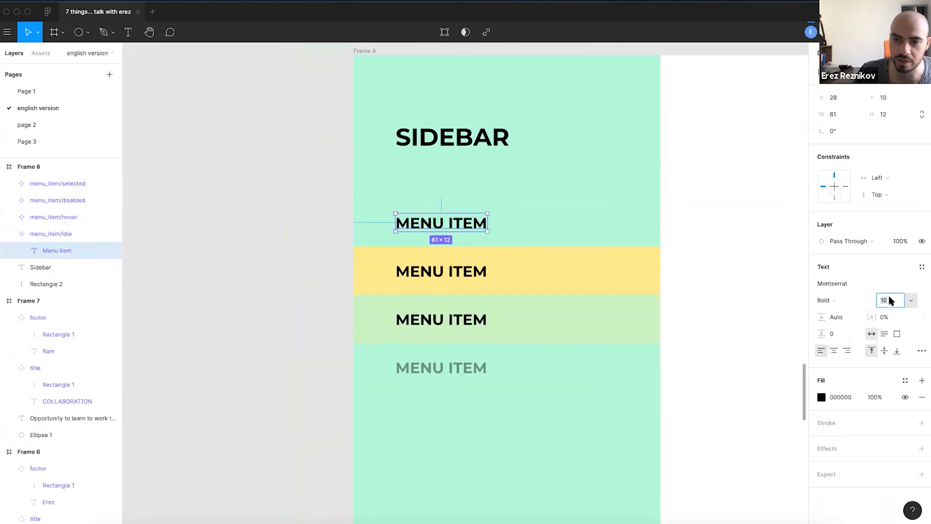
key(Up)
key(Up)
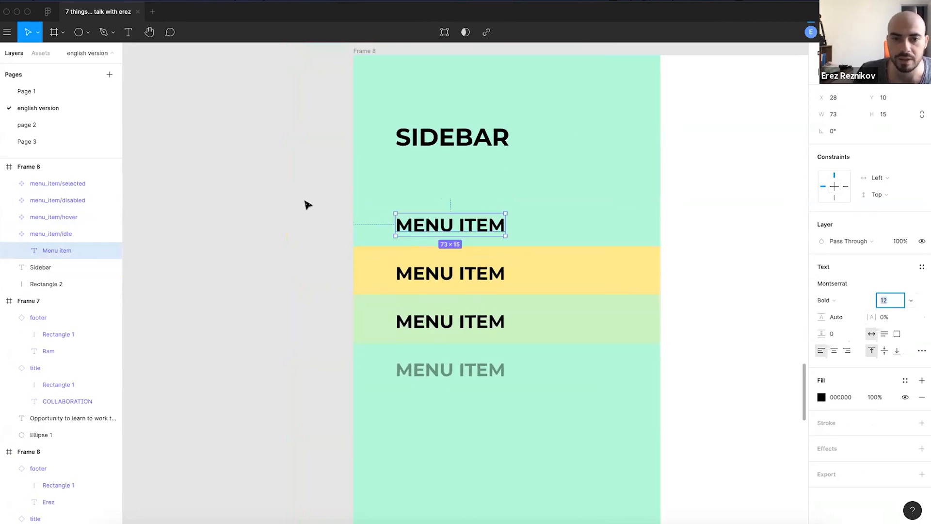
key(Up)
key(Down)
key(Escape)
key(Up)
key(Up)
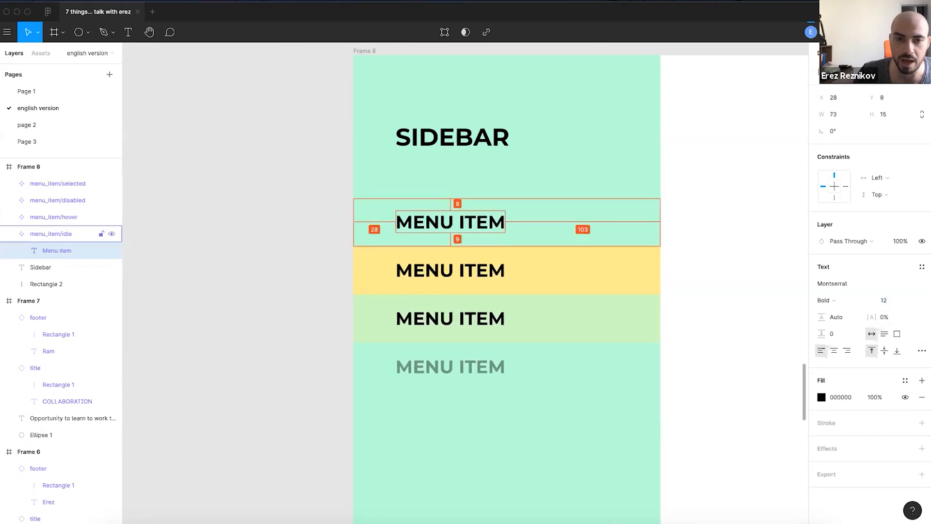
key(Down)
key(Up)
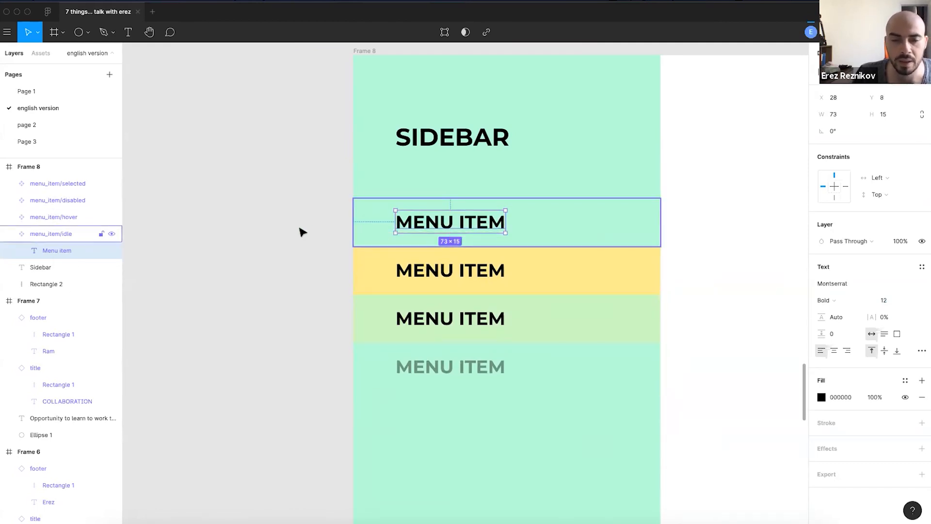
click(885, 300)
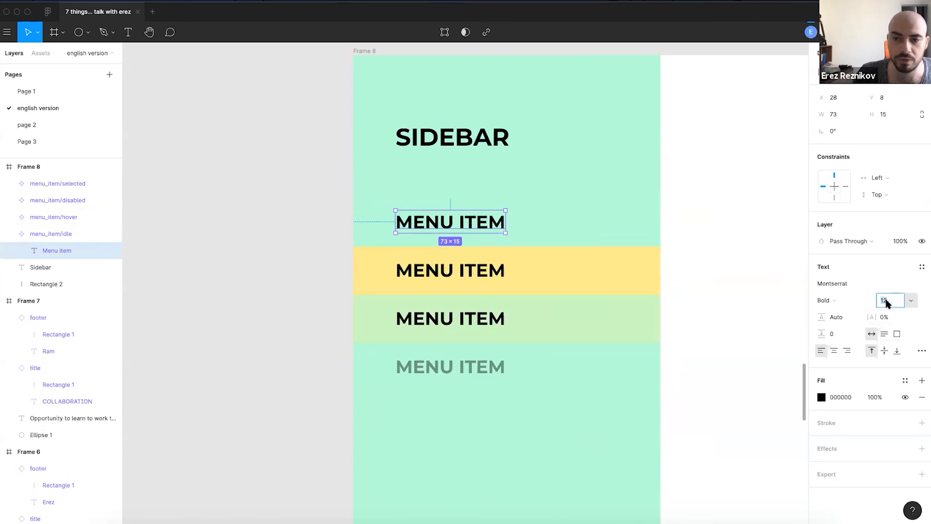
text(11)
key(Return)
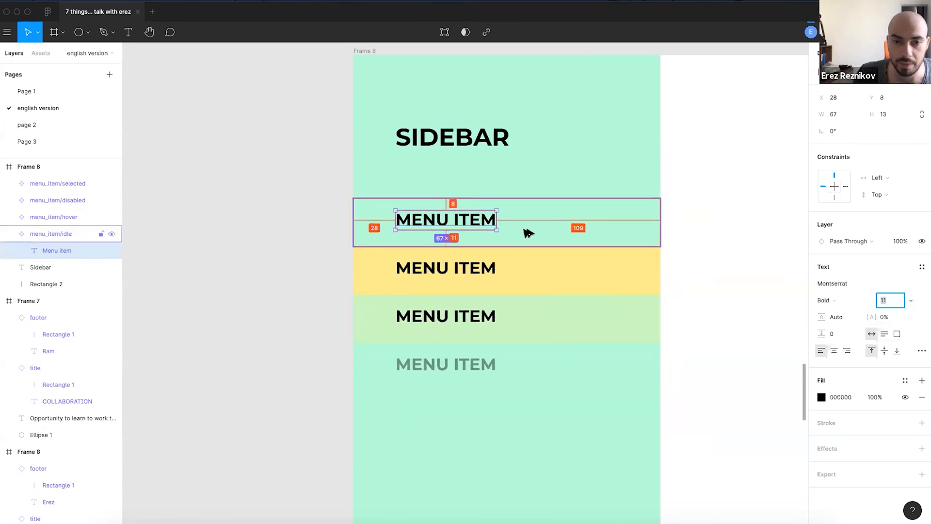
- Lower the MENU ITEM label one pixel so it sits at Y 10
drag(416, 219, 416, 222)
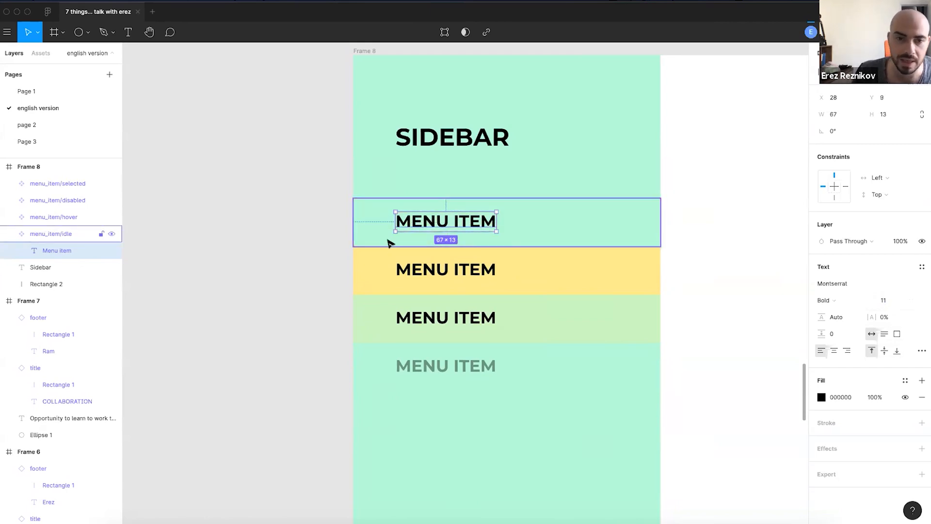
key(Down)
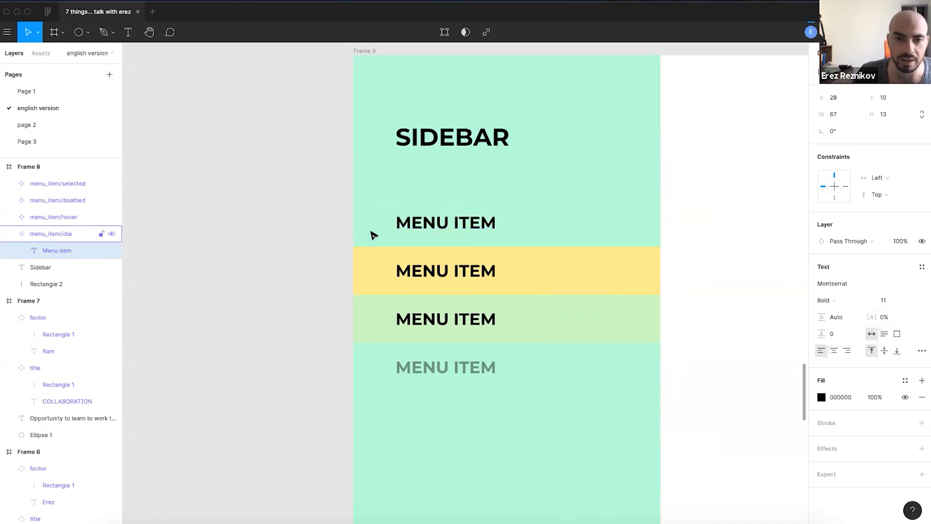
key(Up)
key(Down)
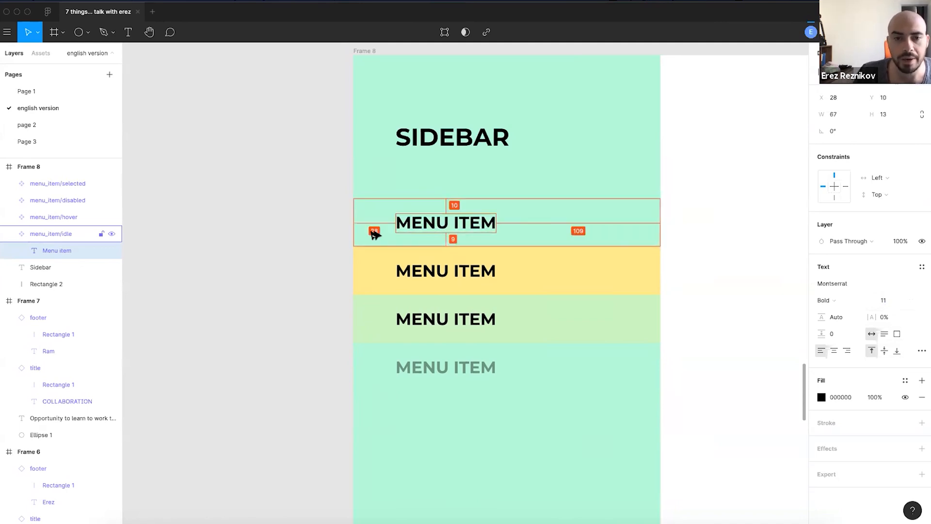
click(287, 254)
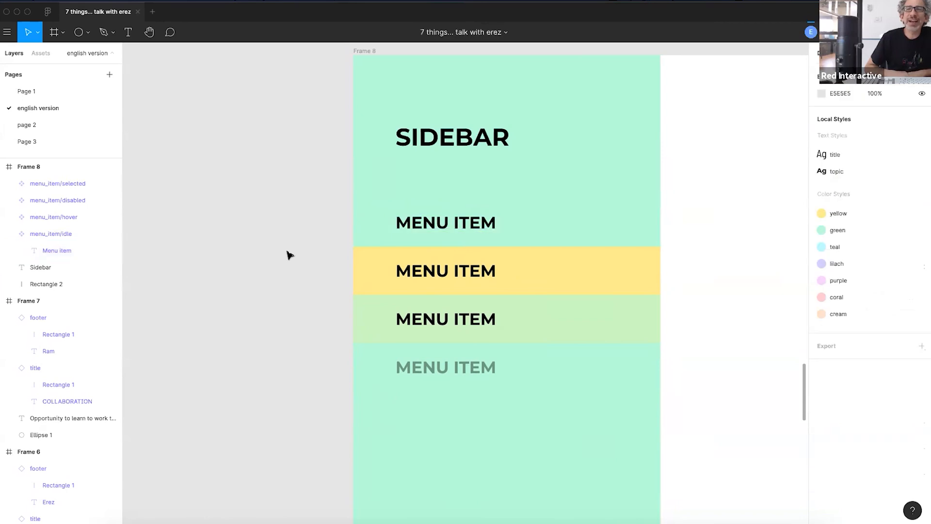
scroll(364, 268, down, 3)
scroll(370, 268, up, 1)
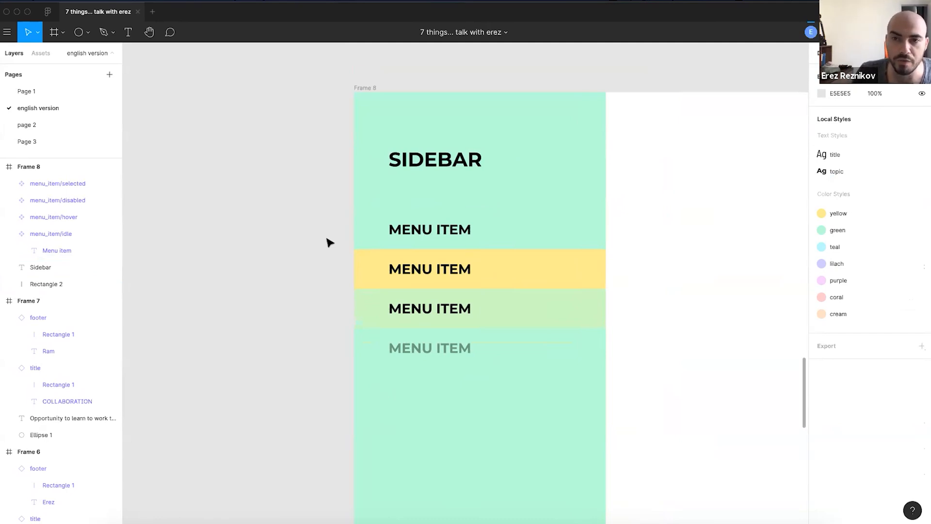
drag(313, 282, 271, 282)
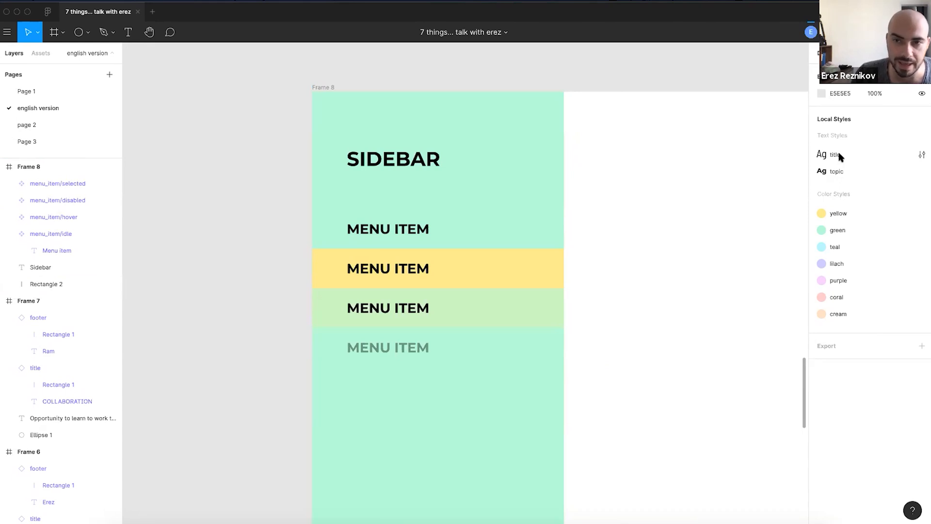
super+click(394, 227)
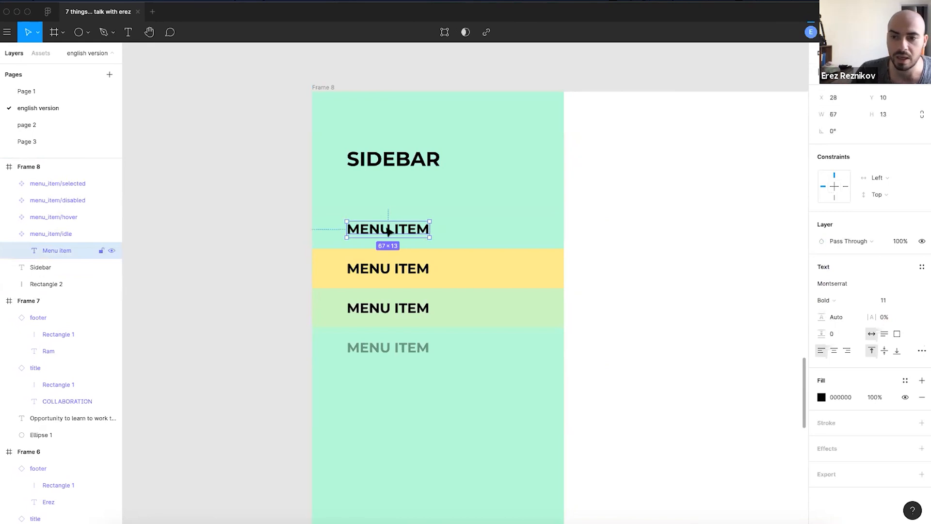
click(215, 251)
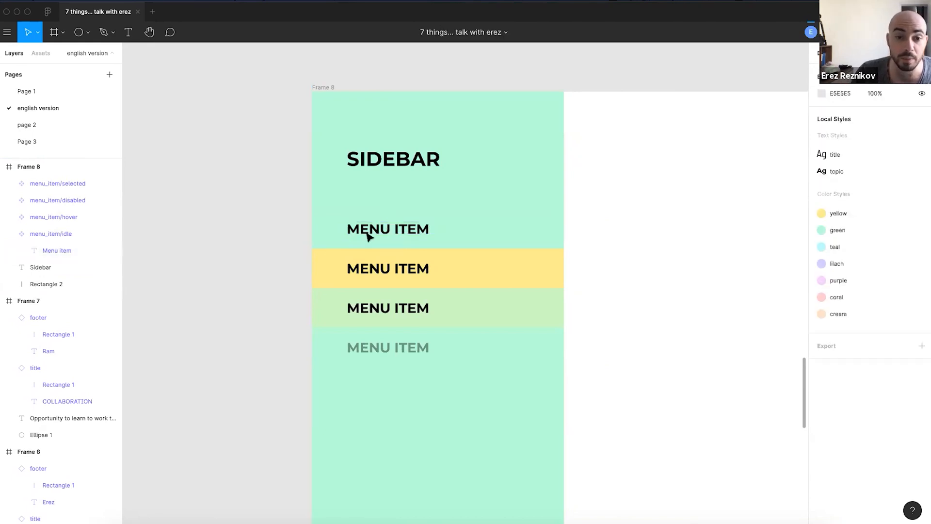
scroll(338, 288, up, 2)
scroll(338, 287, up, 2)
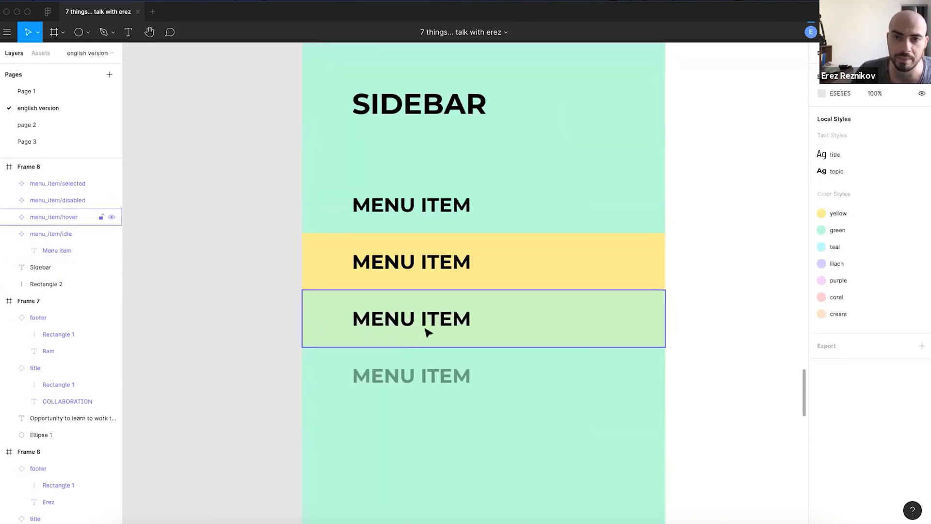
super+click(378, 210)
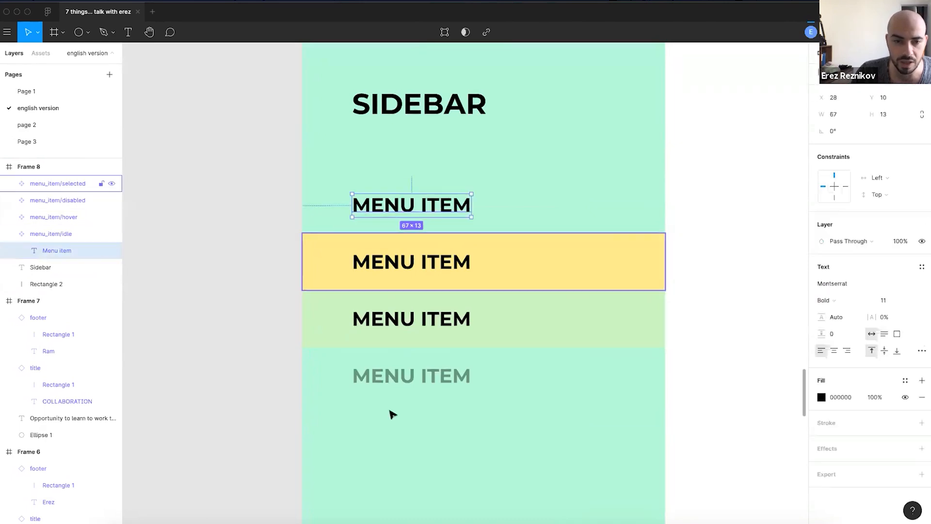
click(325, 257)
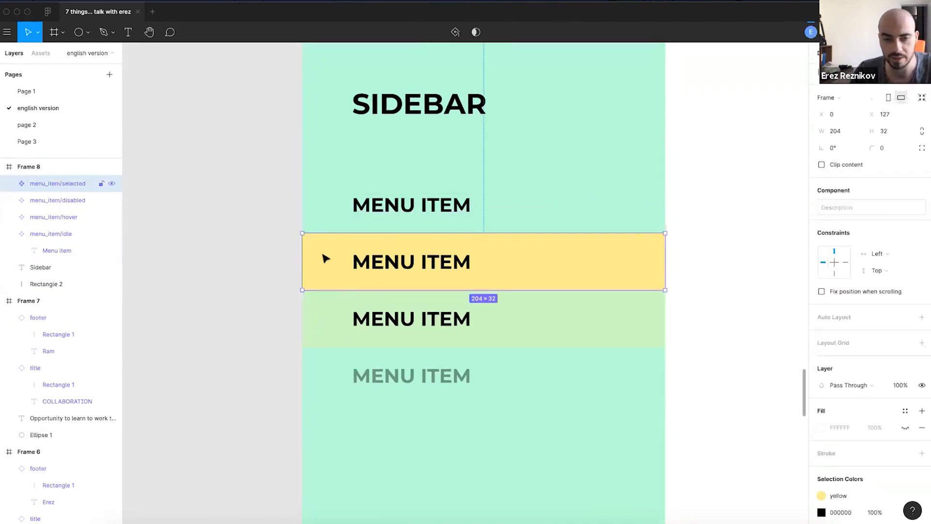
super+click(397, 214)
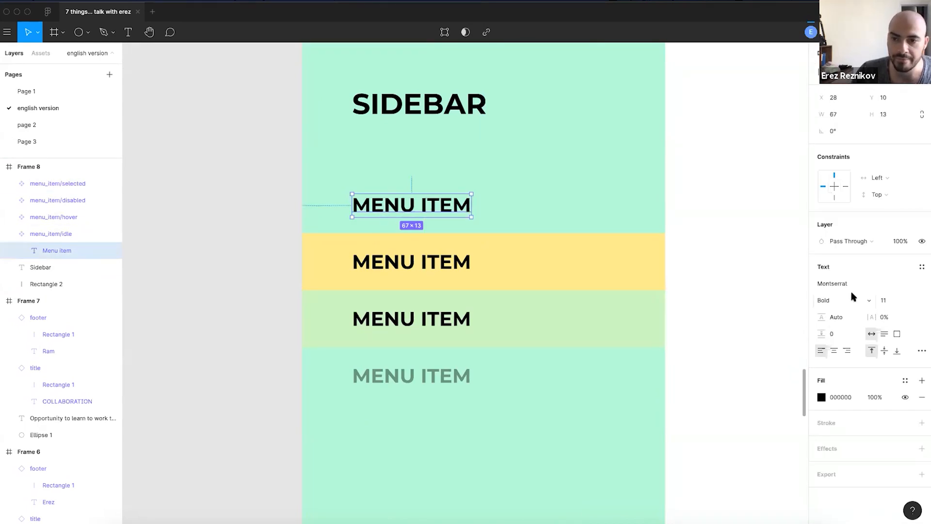
- Save the label formatting as text style 'menu_item_label', then select the yellow item's label
click(920, 268)
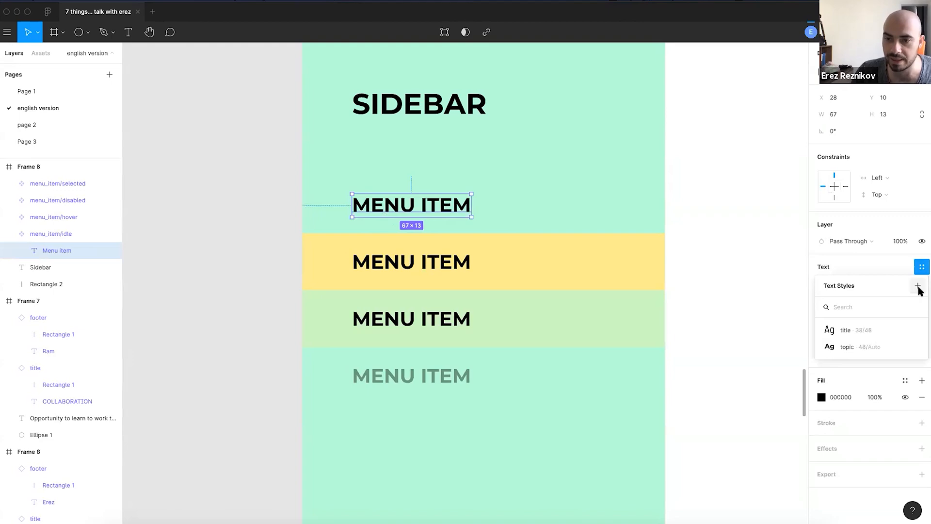
click(918, 286)
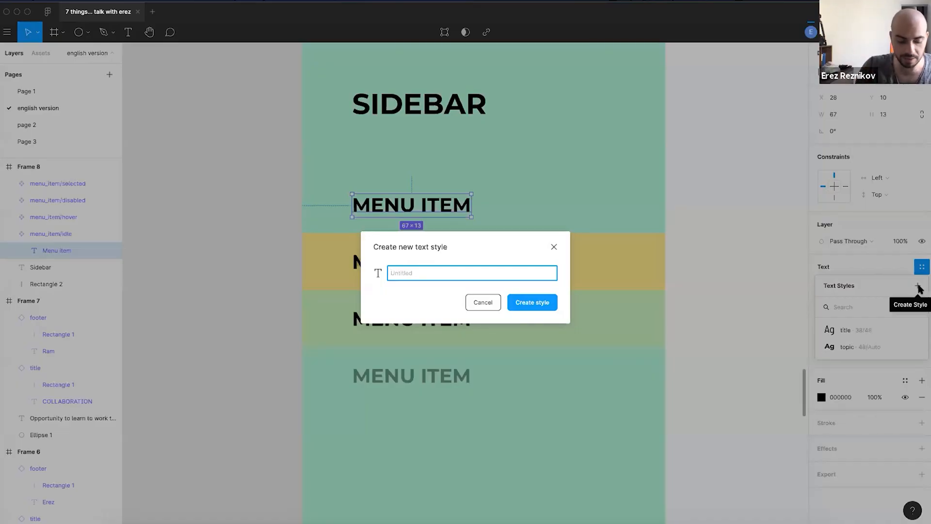
text(menu_item_label)
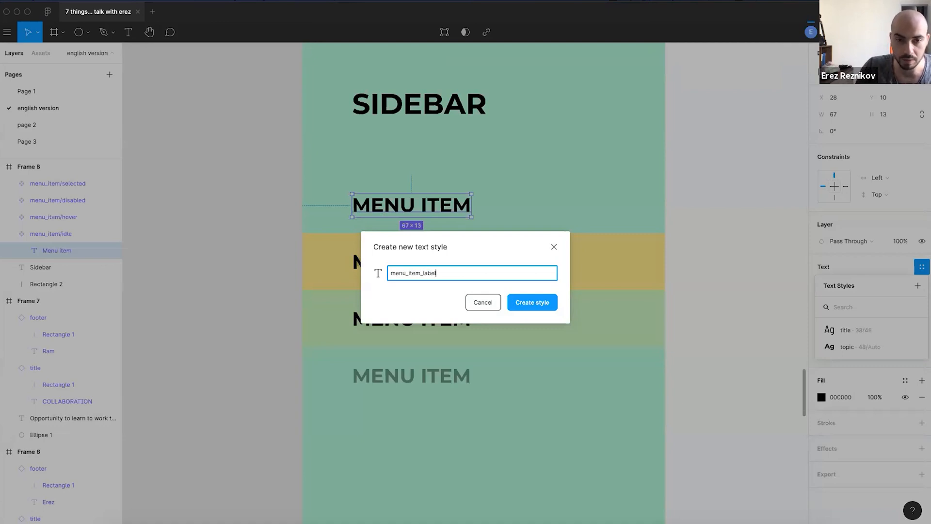
key(Return)
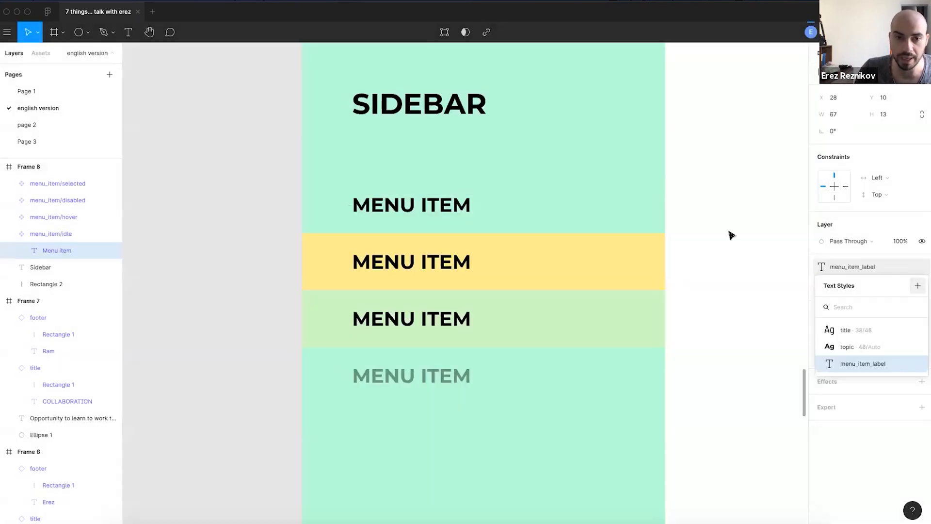
click(452, 278)
double_click(383, 258)
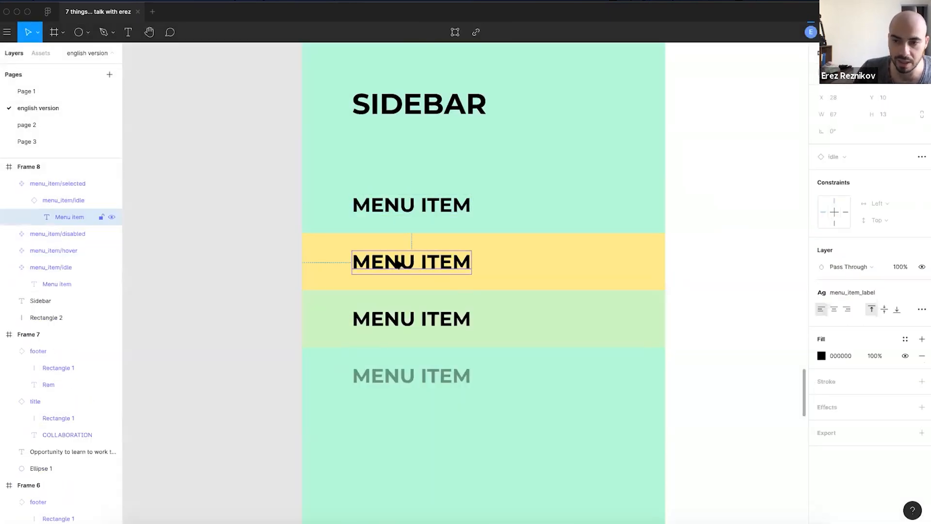
click(388, 319)
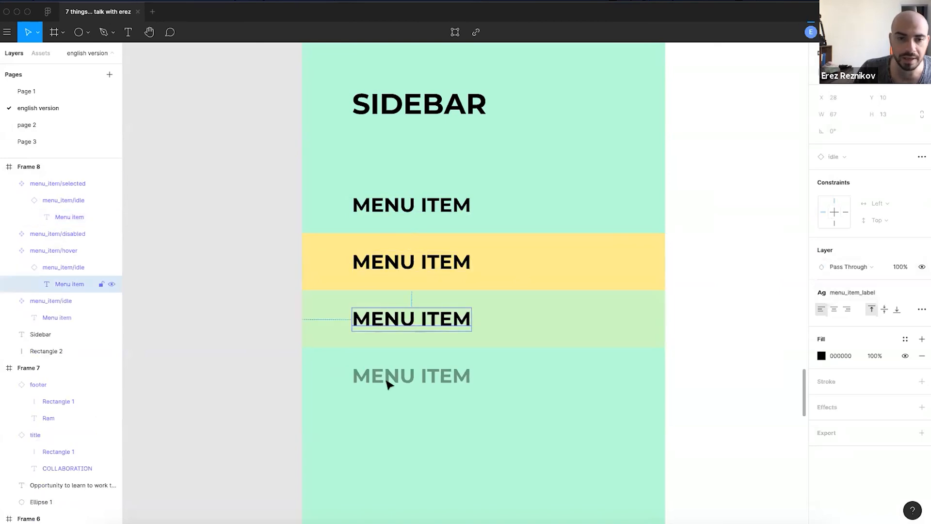
click(386, 378)
key(Escape)
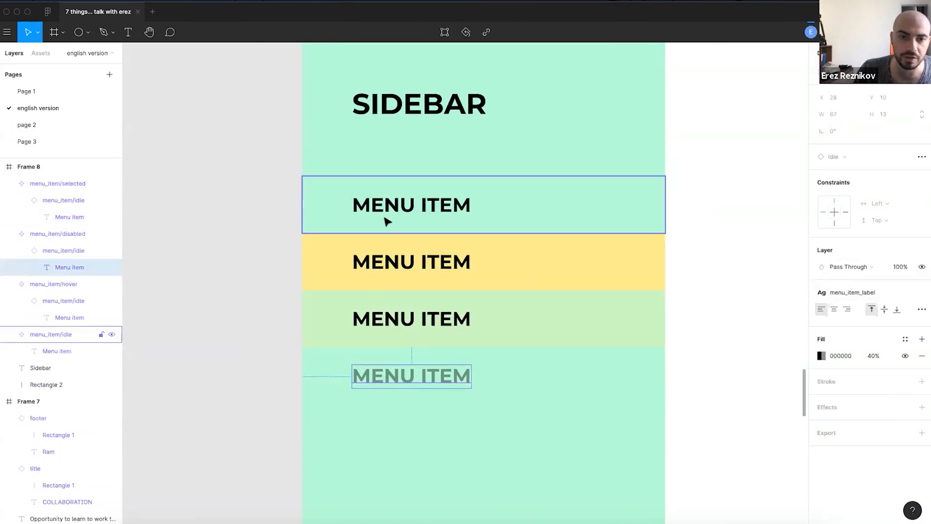
click(387, 219)
click(255, 306)
scroll(373, 290, down, 4)
scroll(342, 291, up, 3)
scroll(358, 223, down, 2)
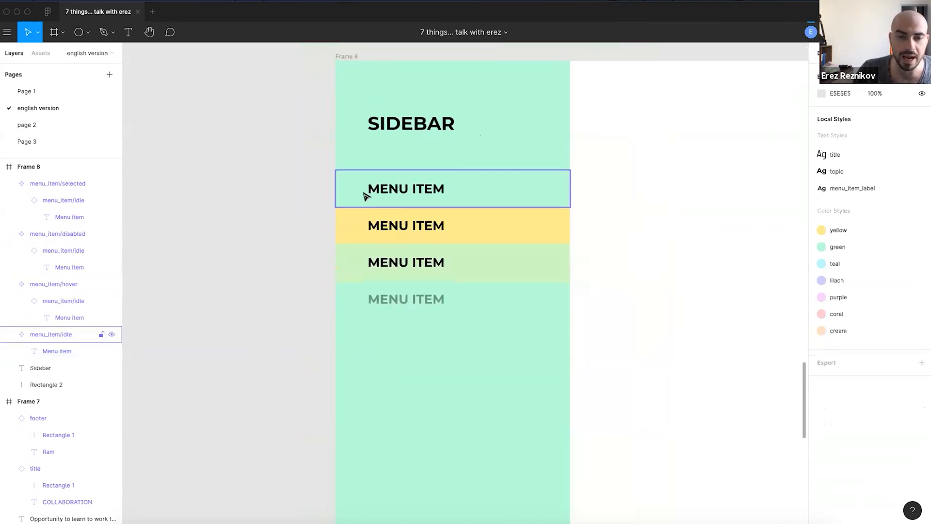
click(365, 196)
shift+click(366, 235)
shift+click(363, 266)
shift+click(360, 300)
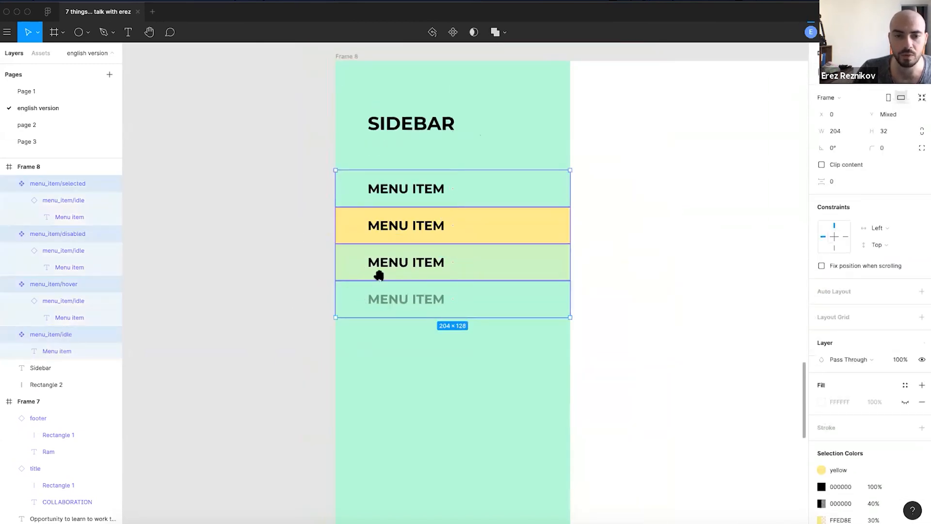
- Duplicate the four menu_item components, then cut the originals from Frame 8 and paste them
drag(379, 275, 502, 336)
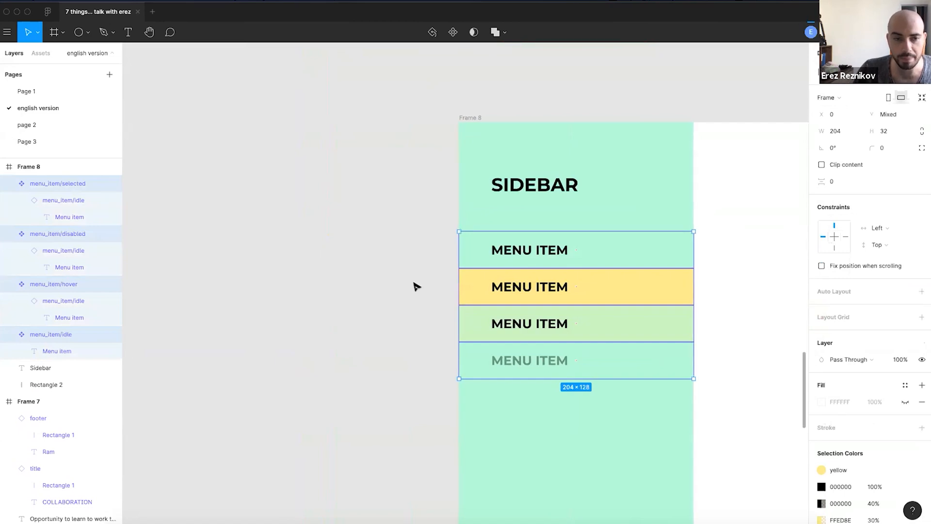
key(super+d)
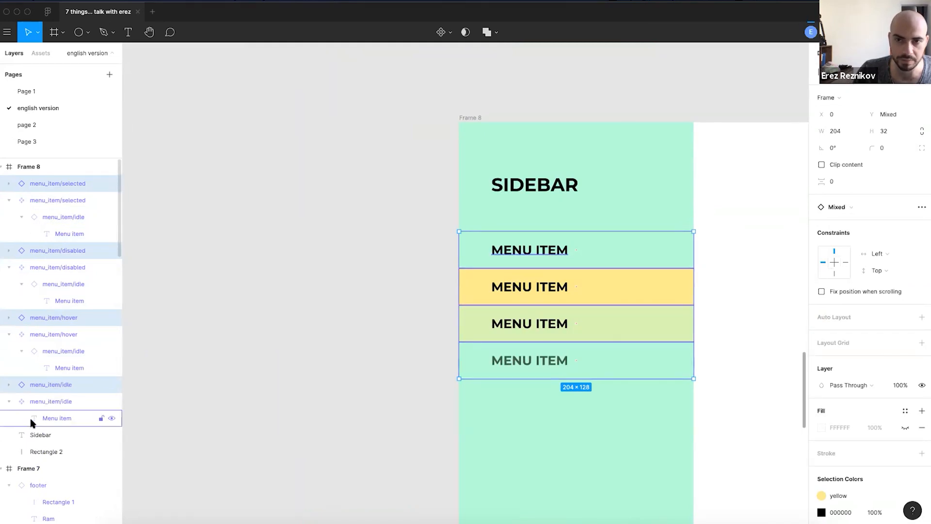
click(42, 401)
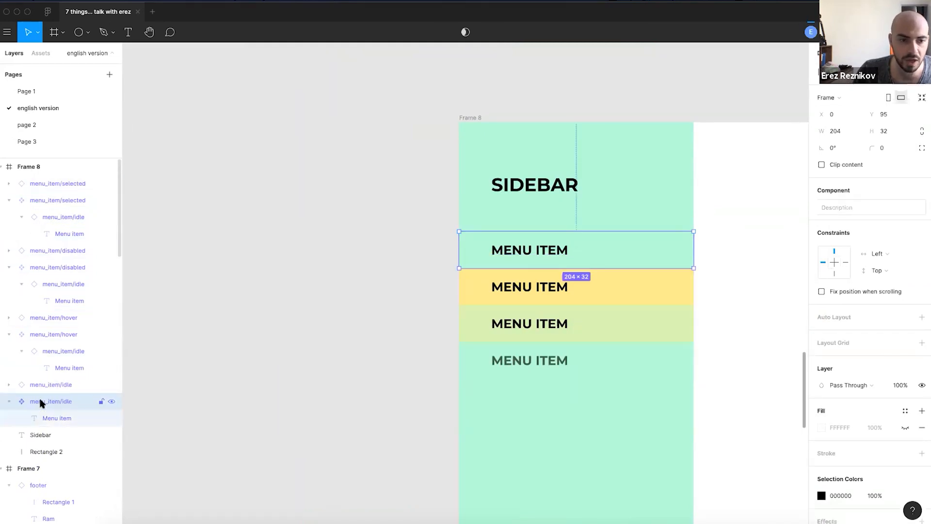
shift+click(42, 334)
shift+click(41, 267)
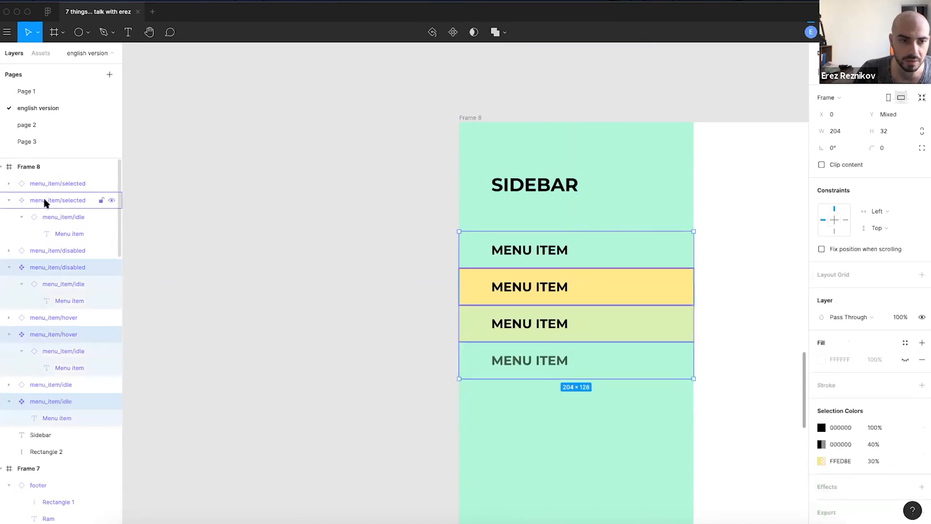
shift+click(42, 201)
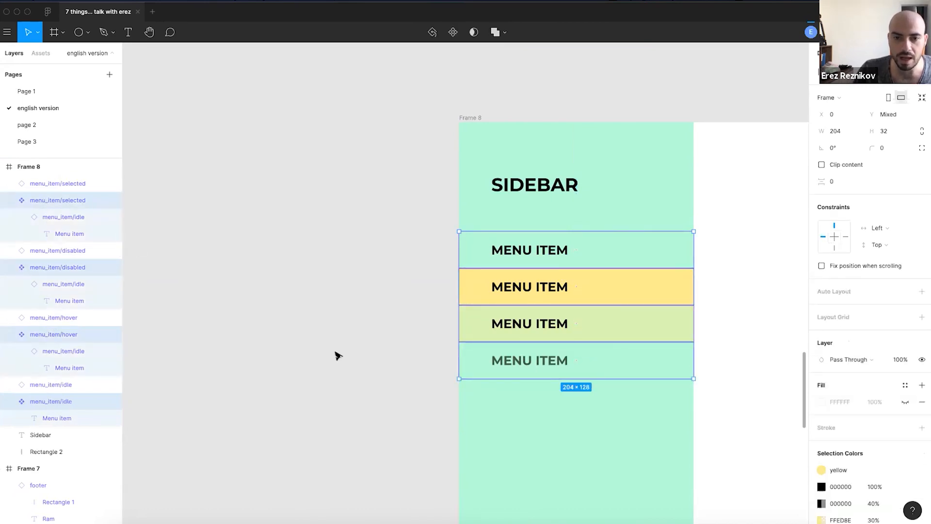
key(ctrl+x)
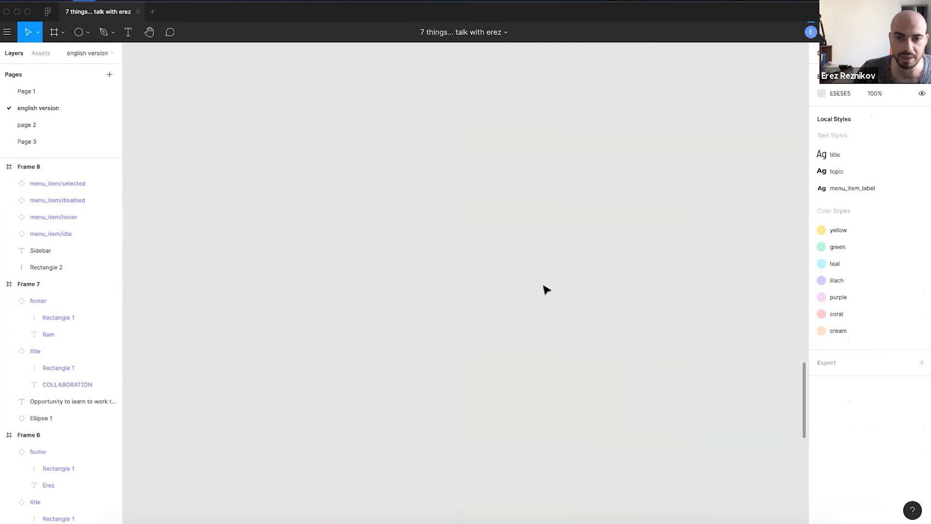
key(ctrl+v)
- Spread the four pasted menu item components apart with 26 spacing
drag(309, 177, 668, 379)
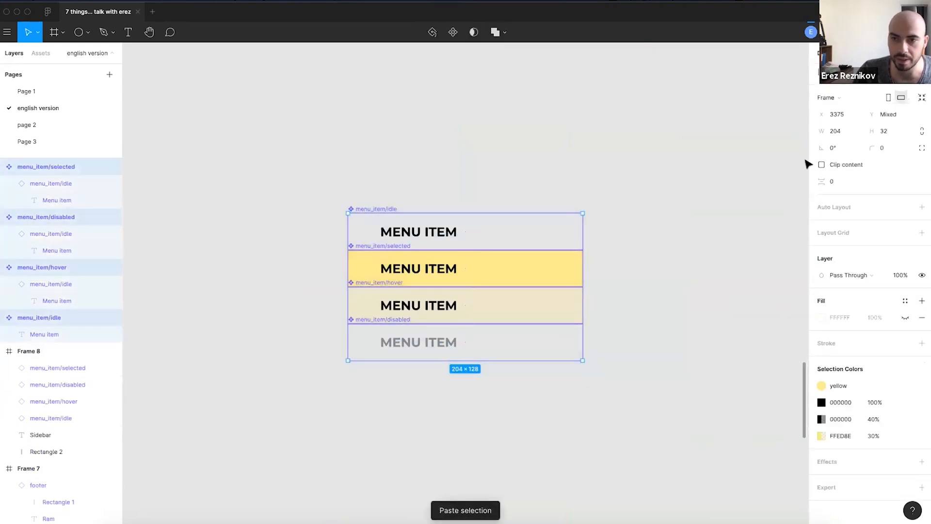
click(922, 72)
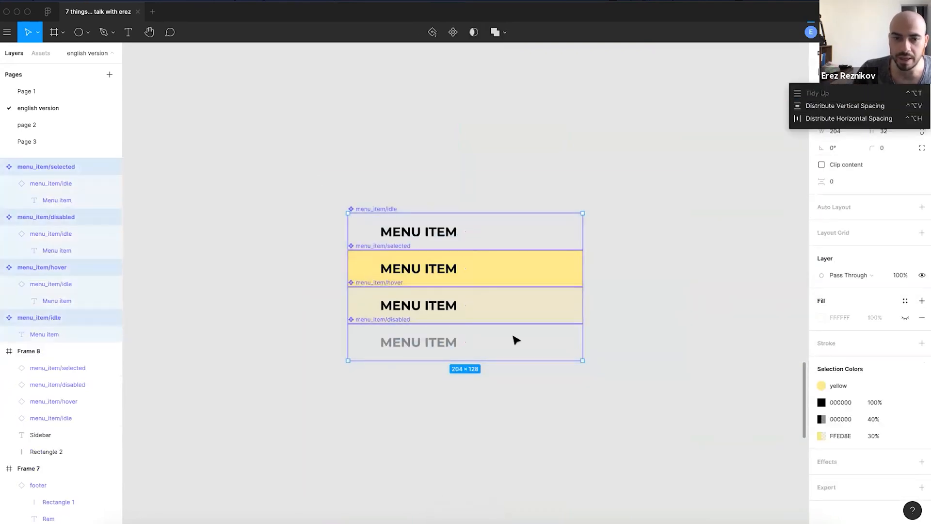
click(340, 167)
drag(339, 170, 677, 453)
drag(461, 353, 464, 426)
click(296, 324)
- Pan the canvas back to center Frame 8's sidebar
scroll(358, 251, down, 3)
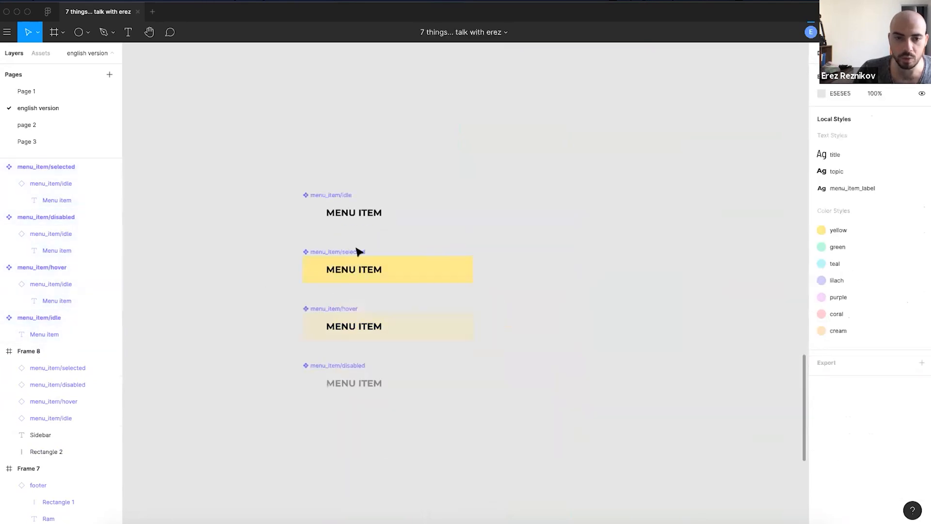
scroll(522, 227, down, 5)
drag(592, 212, 308, 281)
scroll(556, 332, up, 5)
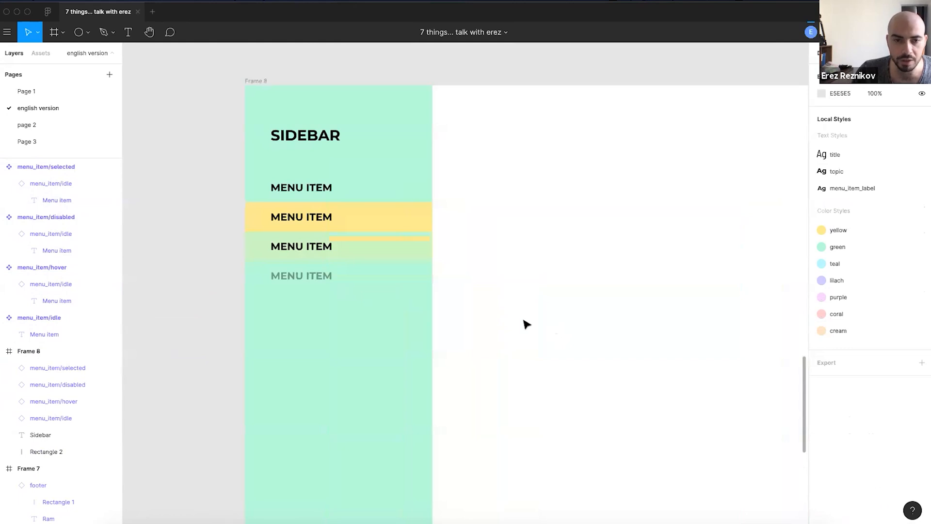
drag(417, 301, 417, 289)
drag(196, 256, 252, 291)
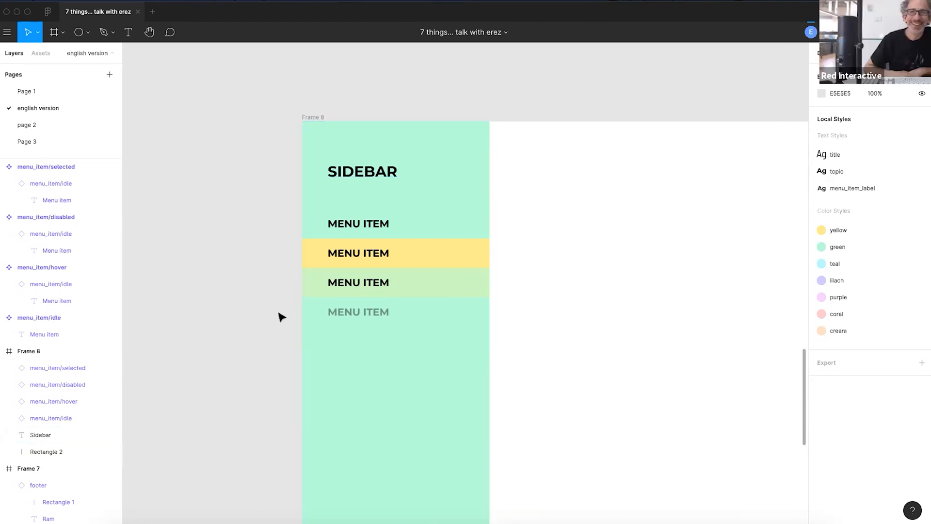
drag(260, 357, 516, 345)
drag(437, 369, 447, 326)
scroll(524, 306, up, 2)
scroll(524, 306, left, 2)
scroll(525, 306, down, 5)
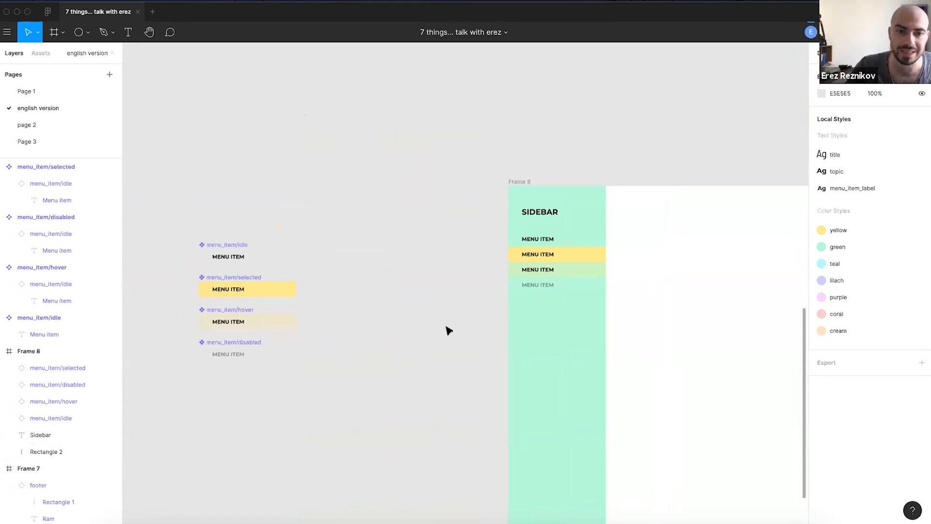
scroll(436, 340, left, 3)
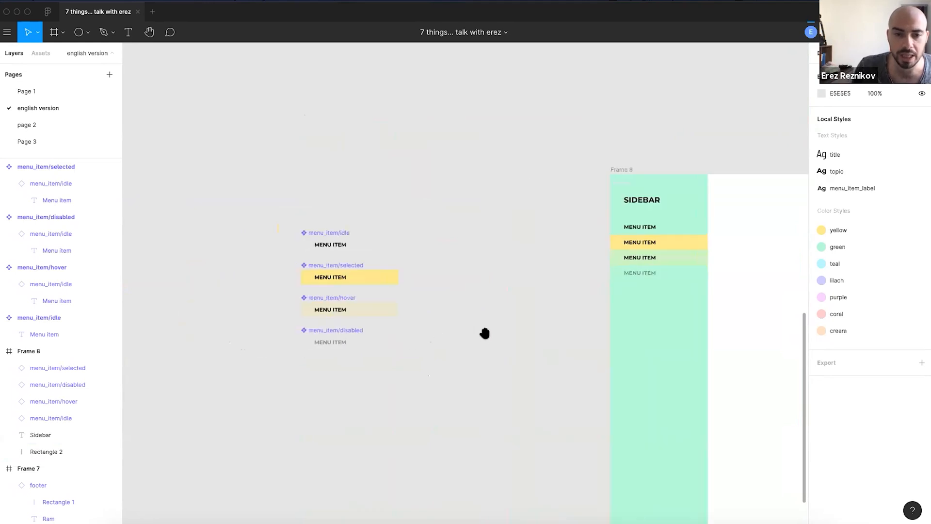
scroll(415, 375, up, 3)
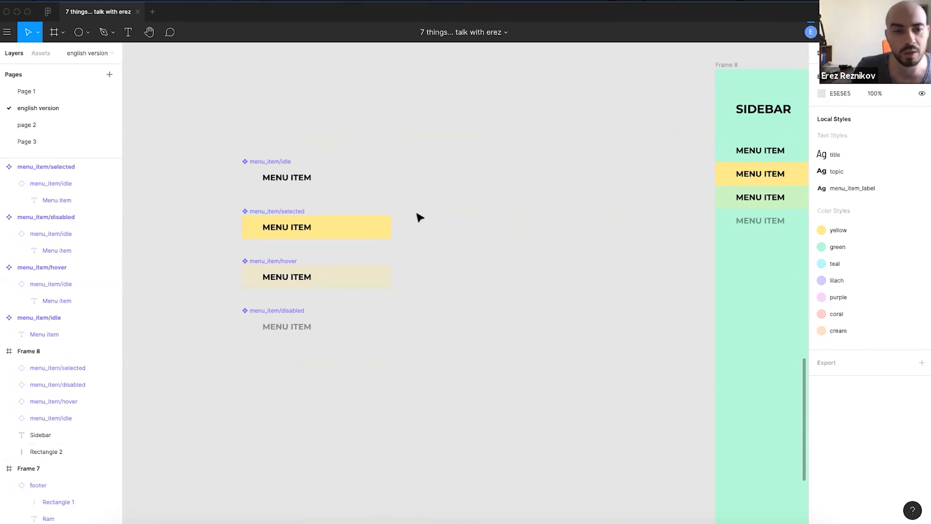
drag(218, 135, 388, 373)
click(486, 326)
scroll(353, 222, down, 3)
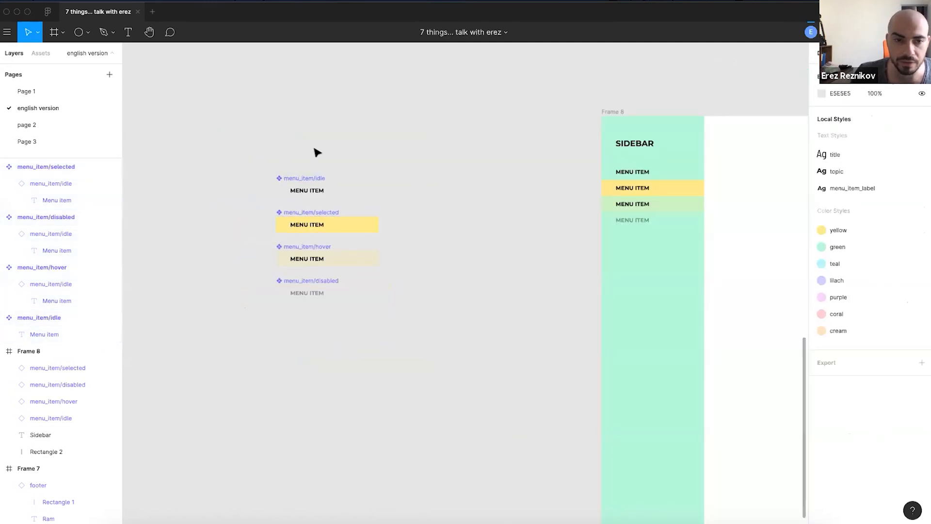
scroll(339, 204, up, 3)
scroll(464, 320, down, 2)
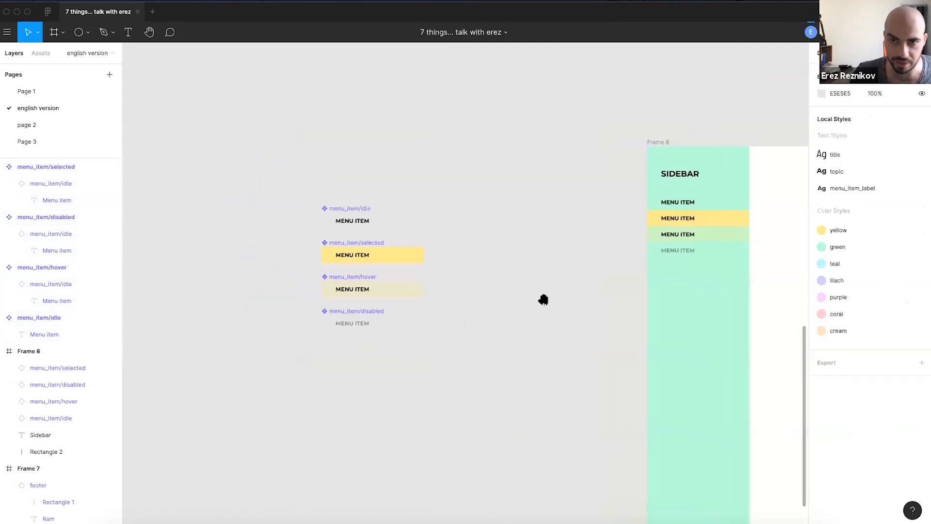
scroll(542, 297, right, 4)
scroll(438, 312, left, 3)
click(273, 287)
scroll(273, 287, up, 5)
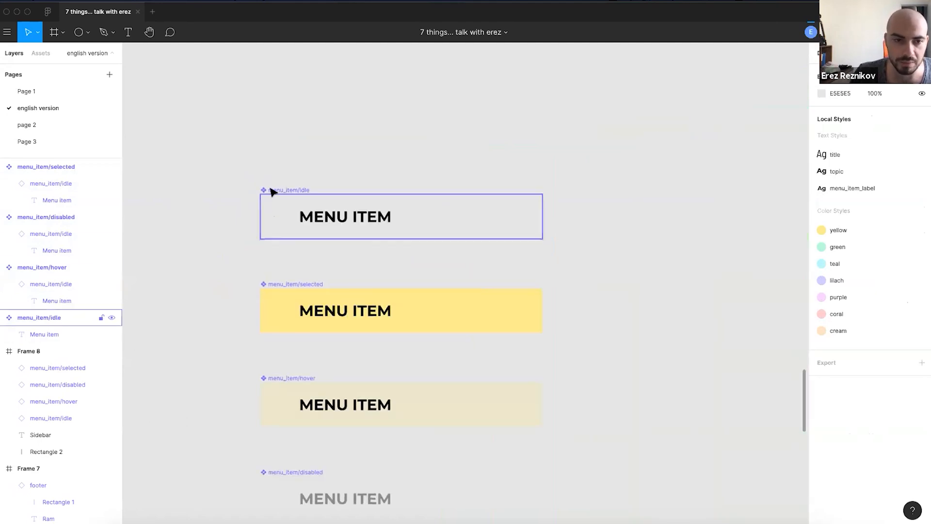
scroll(251, 348, down, 2)
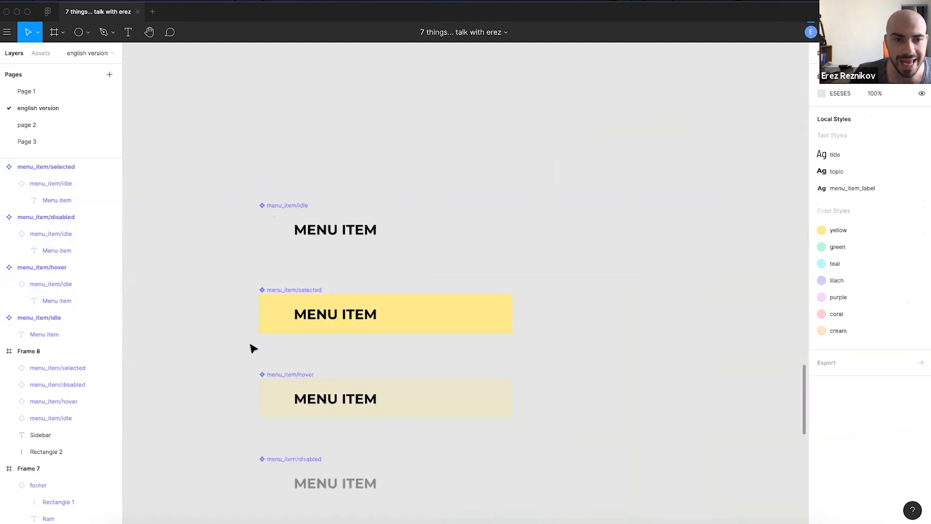
- Add a new page named 'design system'
click(44, 142)
click(109, 74)
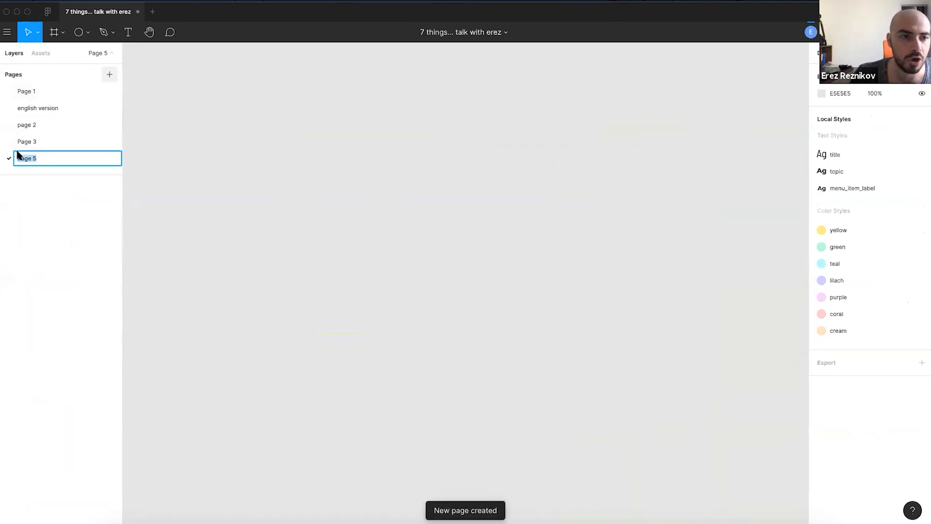
text(design sys)
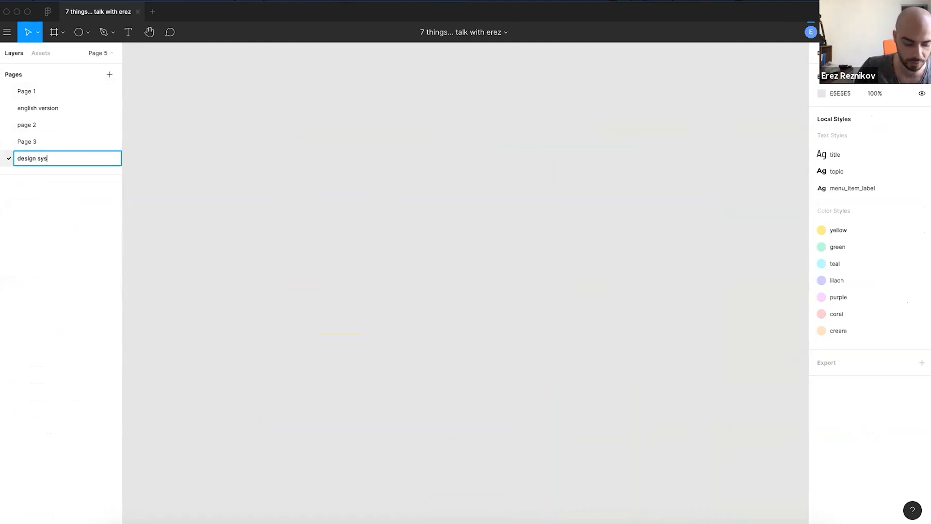
text(remm)
key(Return)
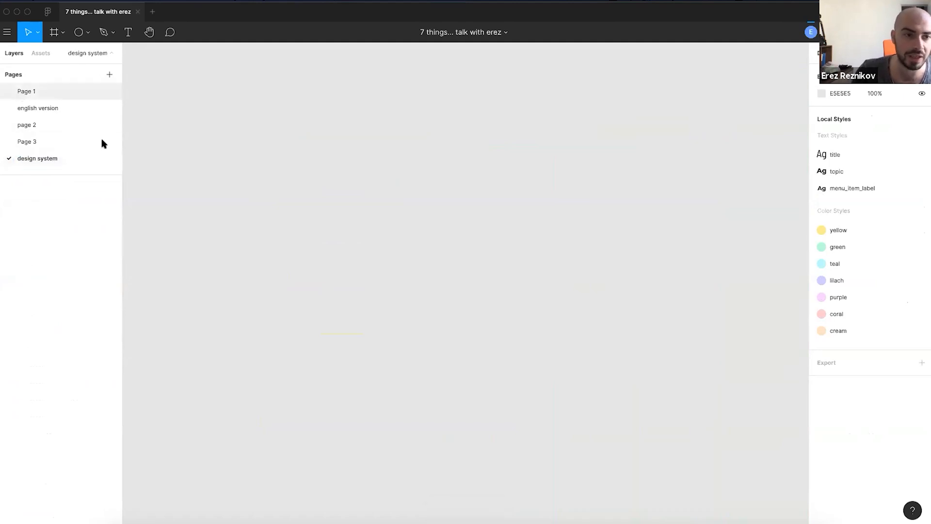
- Move the four menu item components from the english version page to design system
click(22, 93)
click(26, 107)
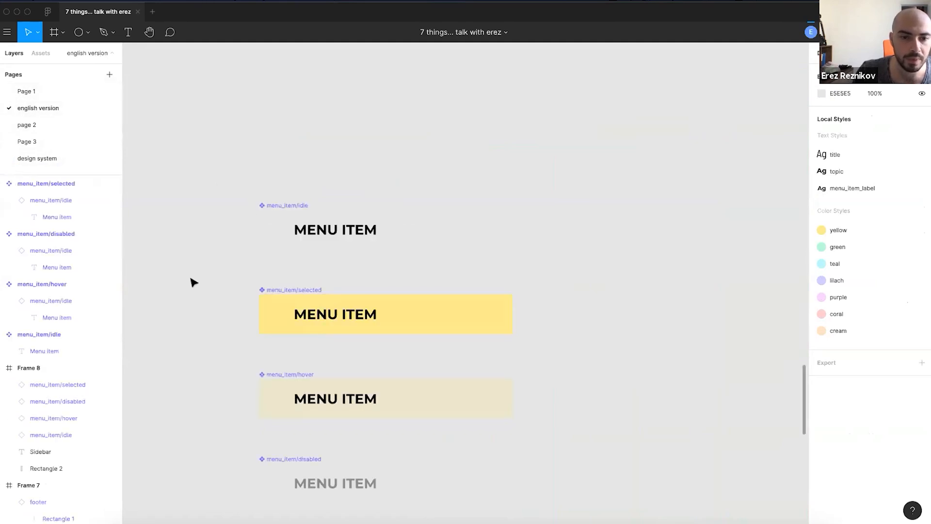
scroll(342, 245, down, 5)
scroll(343, 245, up, 5)
drag(333, 172, 631, 461)
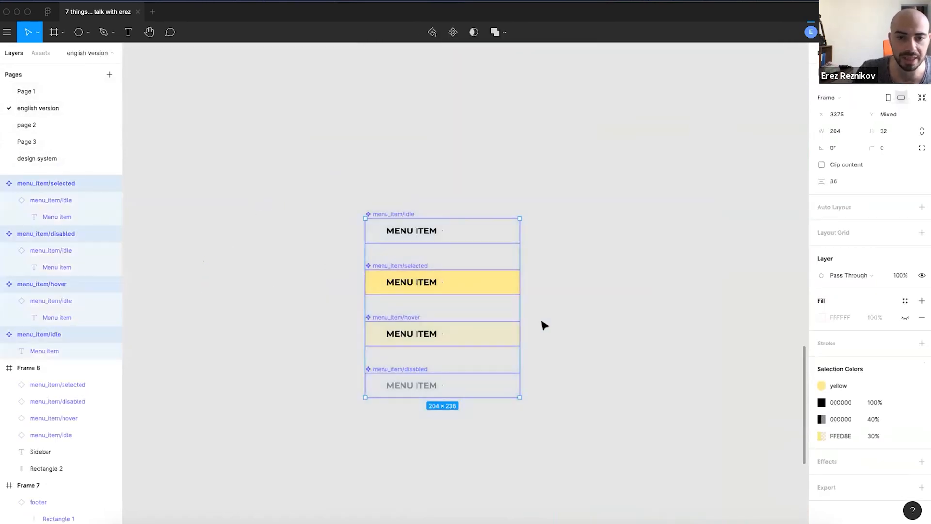
key(ctrl+x)
click(32, 162)
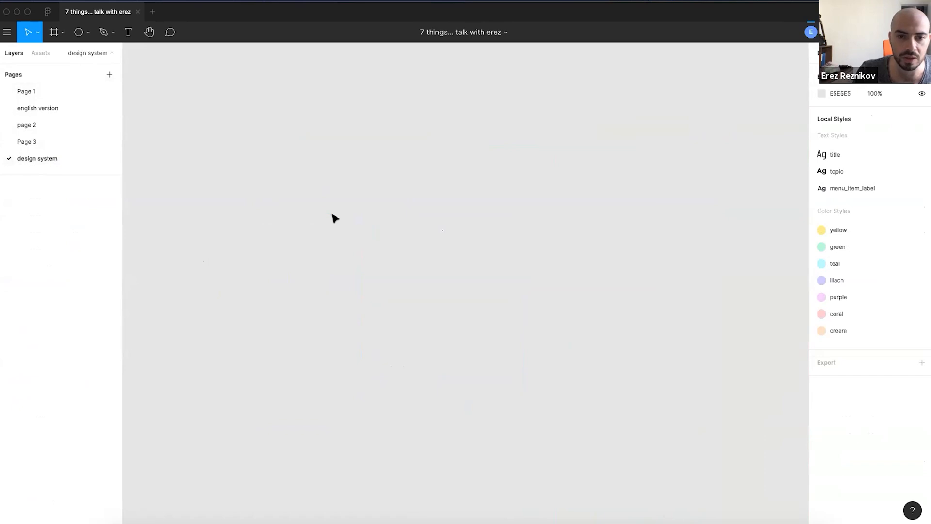
key(ctrl+v)
- Add a placeholder text layer beside the components, then delete it
scroll(407, 260, down, 4)
click(305, 146)
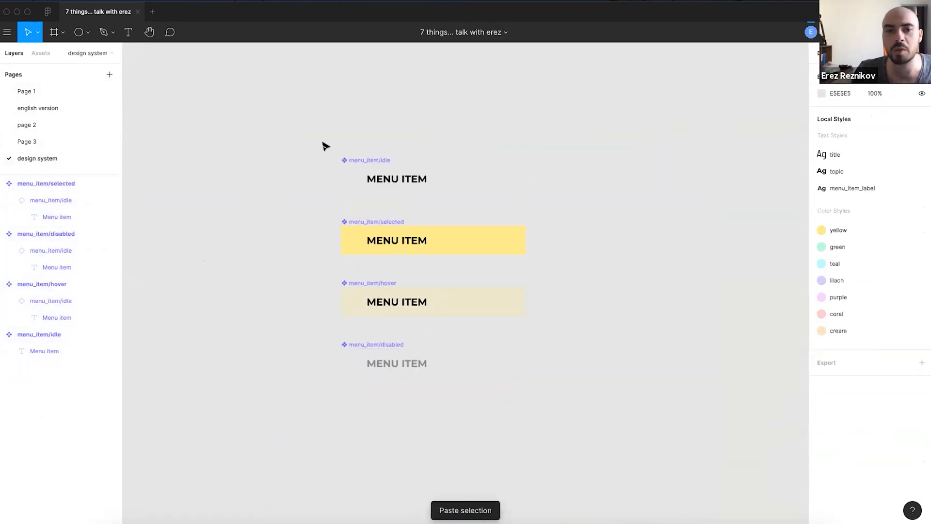
drag(557, 189, 474, 177)
key(t)
click(485, 175)
text(asdakjsdhkajshdkjasdh)
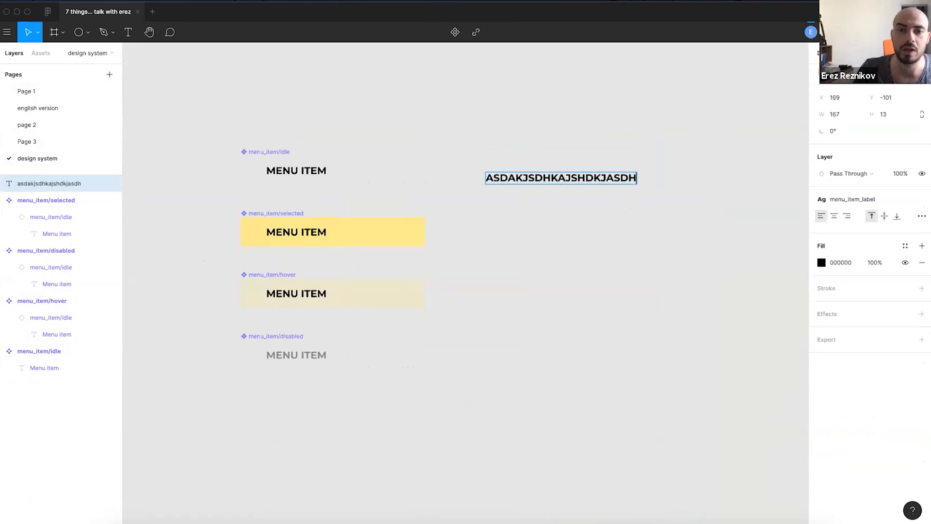
key(Escape)
key(Escape)
click(516, 185)
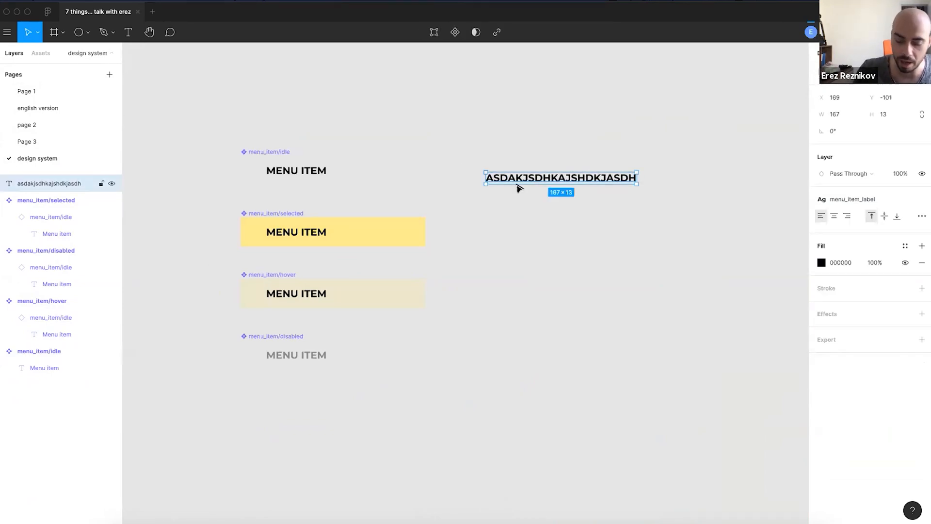
key(Delete)
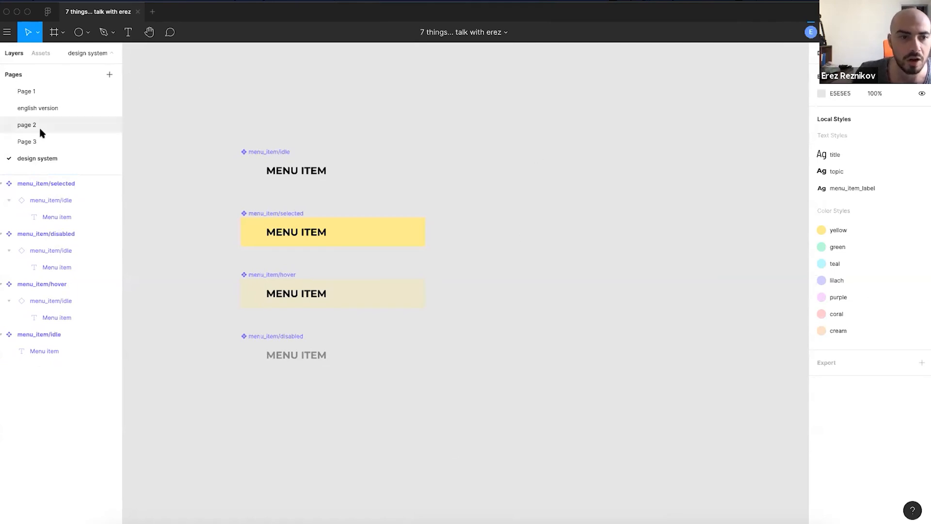
- Swap the third and fourth sidebar menu items to the idle variant
click(68, 110)
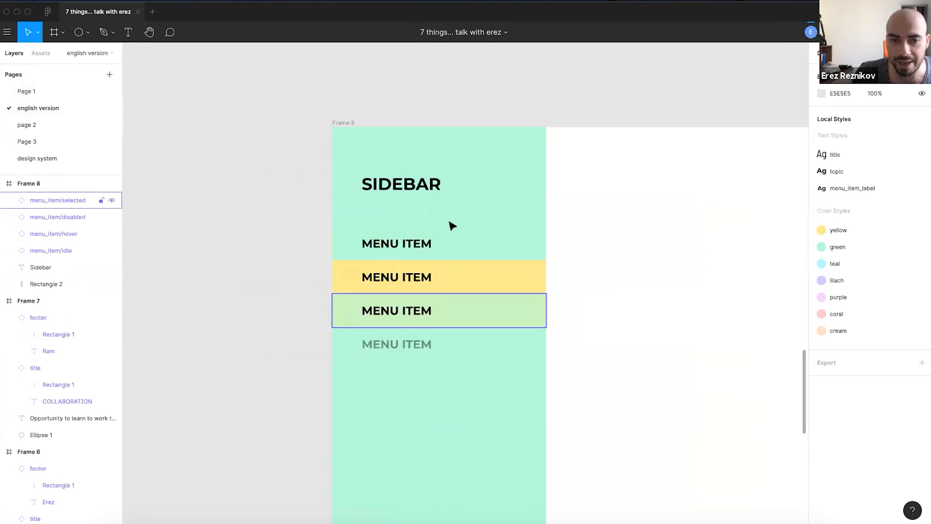
scroll(436, 301, up, 1)
scroll(469, 280, up, 1)
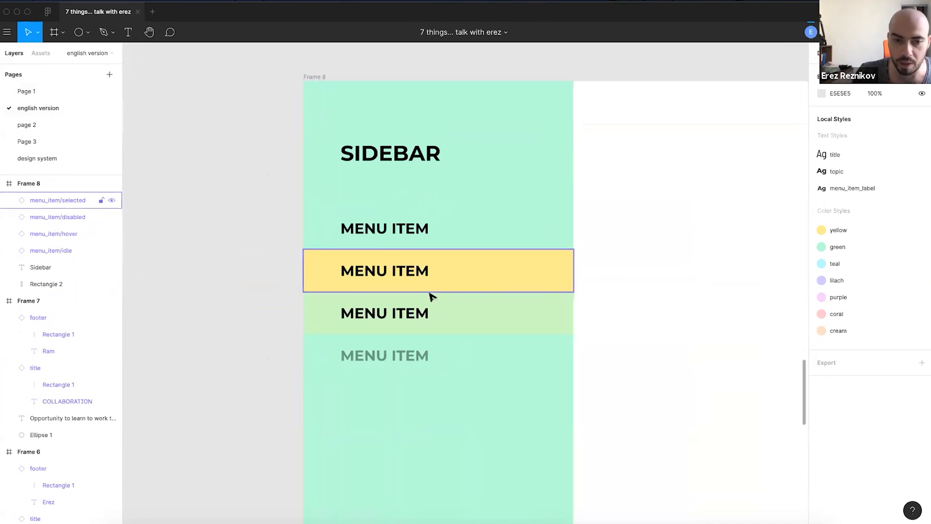
click(463, 314)
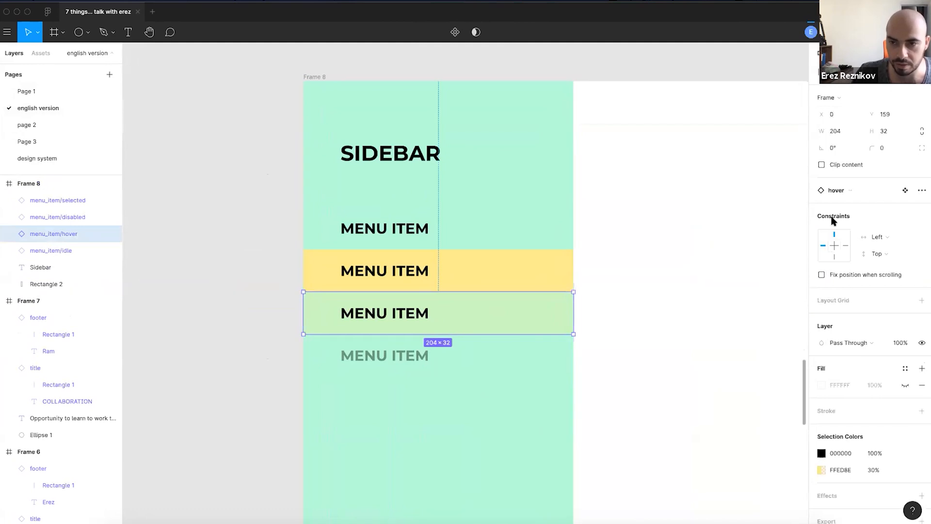
click(845, 190)
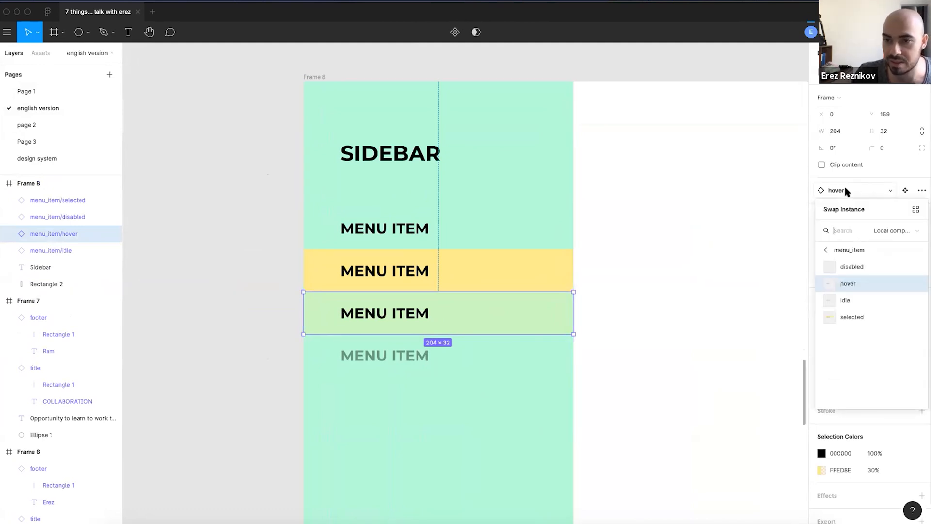
click(845, 300)
click(456, 364)
click(838, 190)
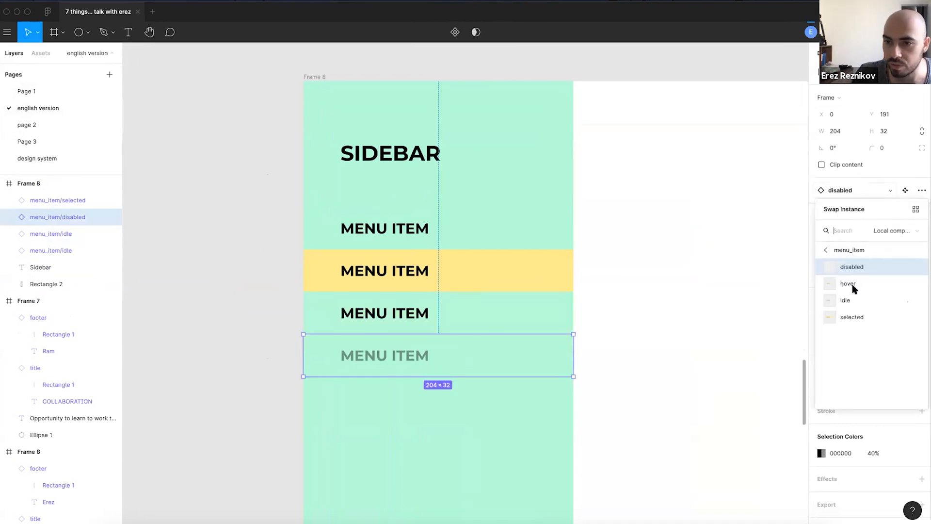
click(846, 301)
- Copy the idle menu item downward repeatedly until the sidebar lists eight rows
drag(349, 363, 348, 401)
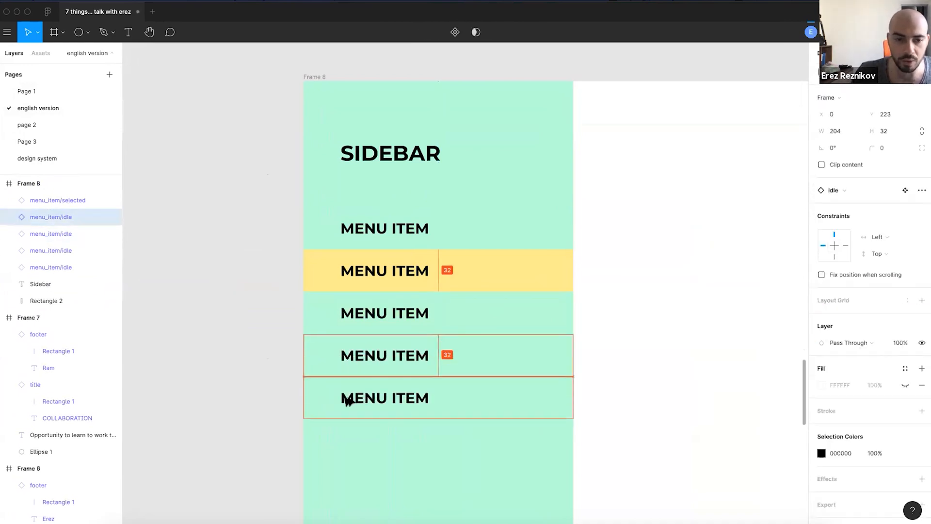
key(ctrl+d)
key(ctrl+d)
key(ctrl+d)
scroll(258, 240, down, 3)
- Select Frame 8's heading, background and eight menu items and combine them into a component
click(259, 358)
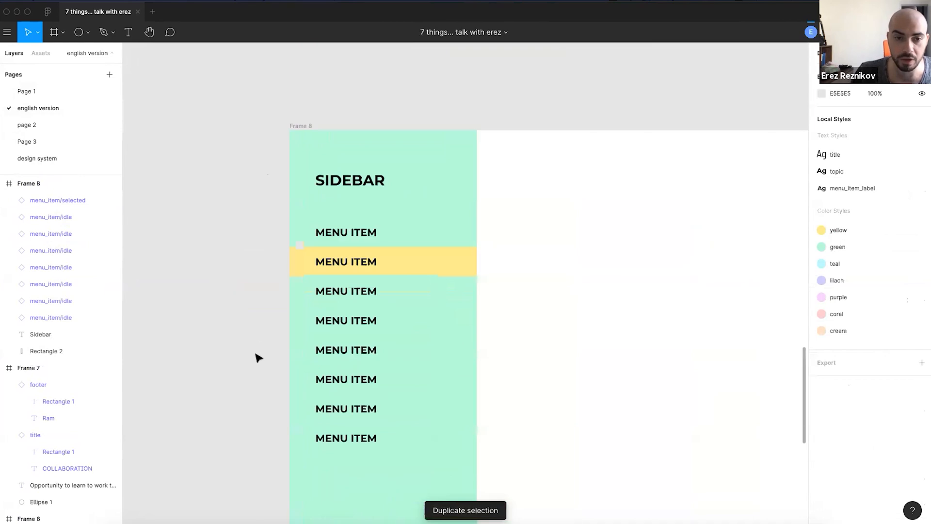
scroll(522, 262, down, 1)
scroll(522, 262, left, 1)
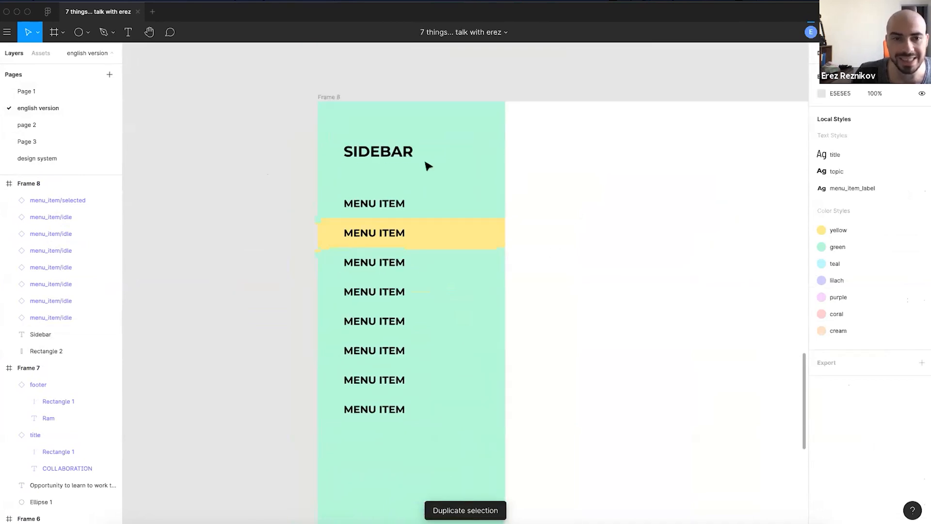
drag(557, 124, 329, 474)
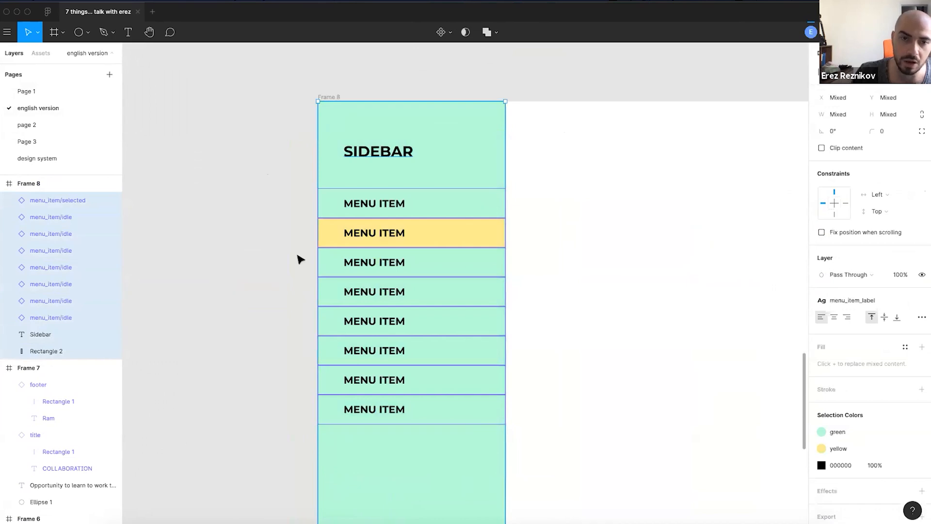
scroll(297, 256, down, 3)
scroll(288, 343, down, 5)
scroll(254, 338, down, 1)
scroll(254, 337, up, 1)
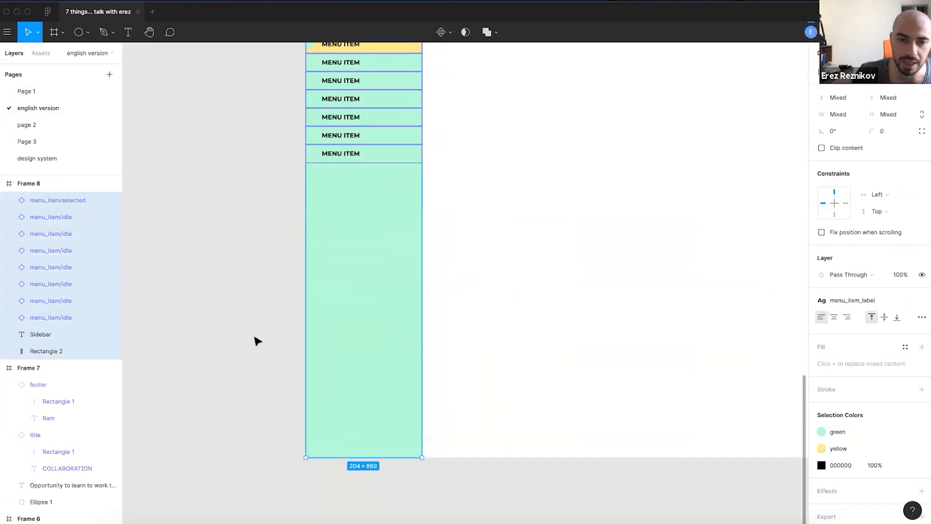
scroll(251, 291, up, 3)
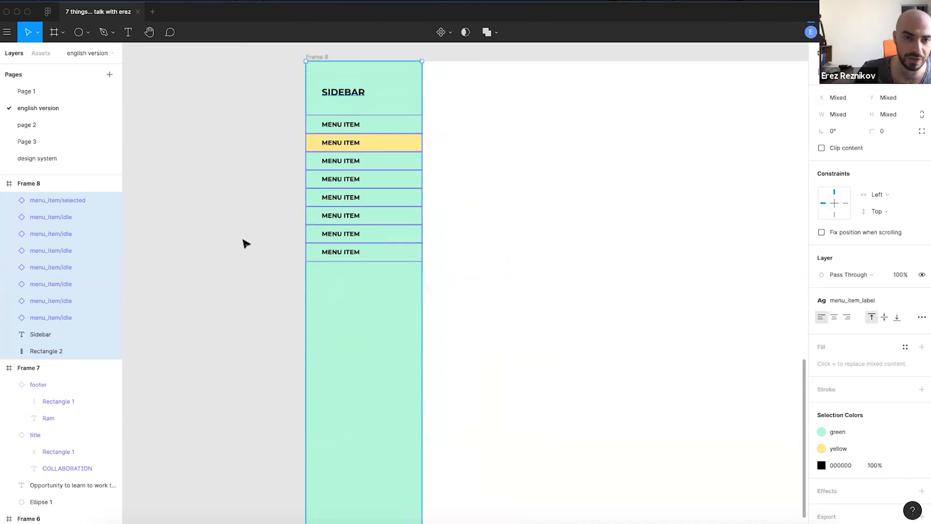
scroll(490, 244, up, 3)
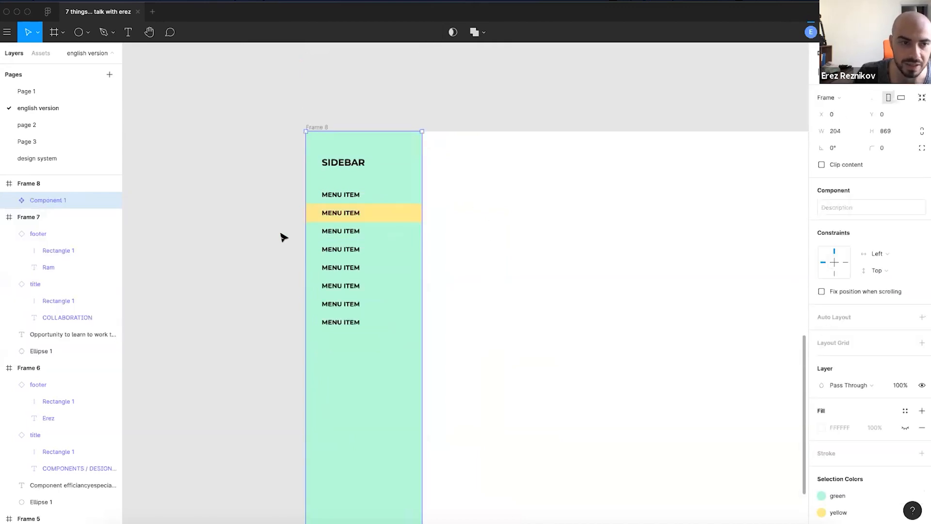
- Rename the new Component 1 to 'sidebar'
double_click(50, 200)
text(sid)
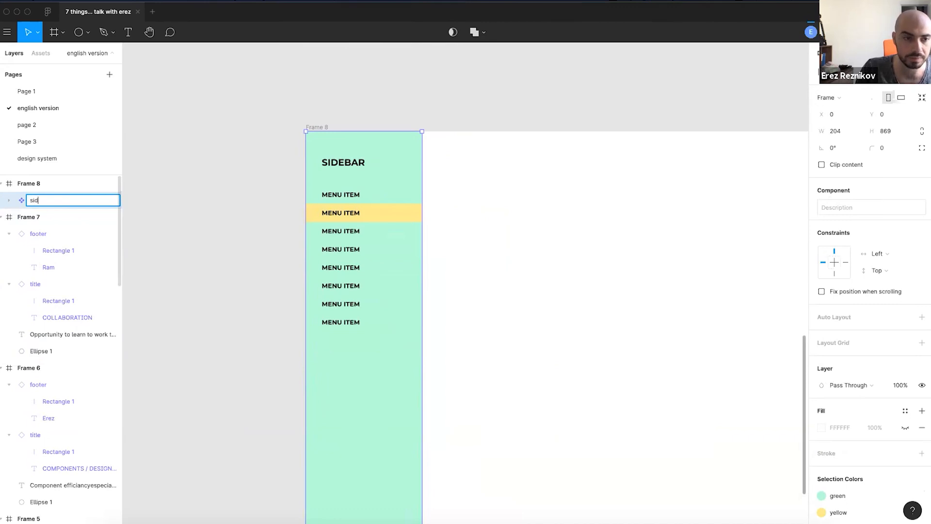
key(Return)
- Duplicate Frame 8 into a new Frame 9 holding a sidebar instance
scroll(375, 182, down, 3)
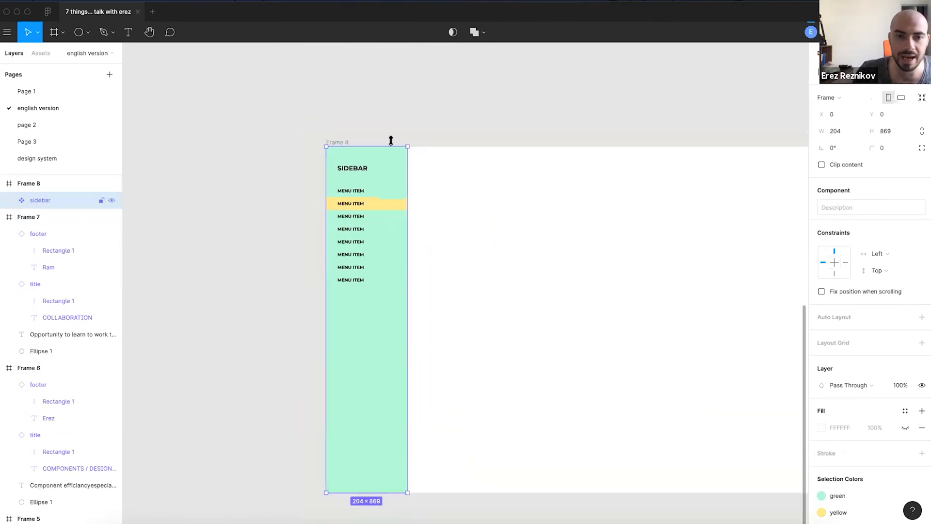
click(406, 132)
scroll(327, 133, right, 3)
scroll(324, 134, down, 7)
click(312, 135)
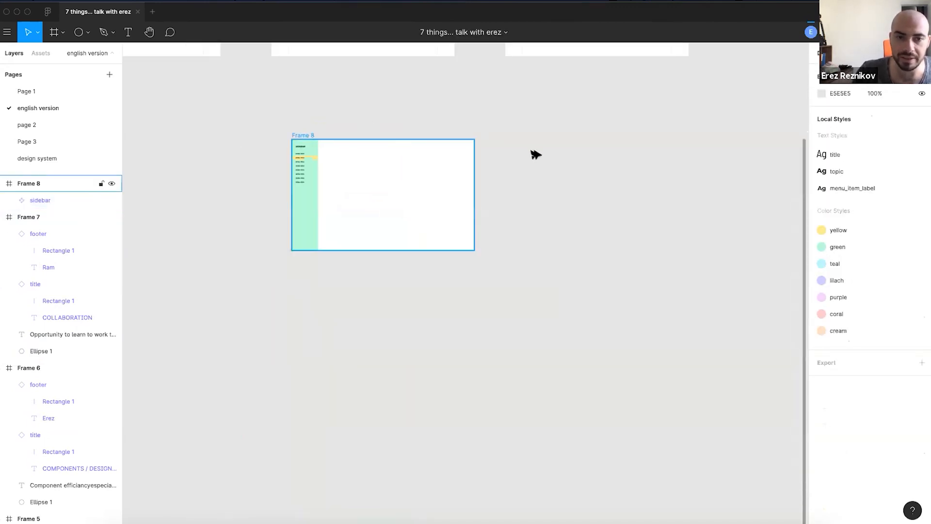
key(ctrl+d)
scroll(592, 177, up, 5)
drag(541, 104, 365, 184)
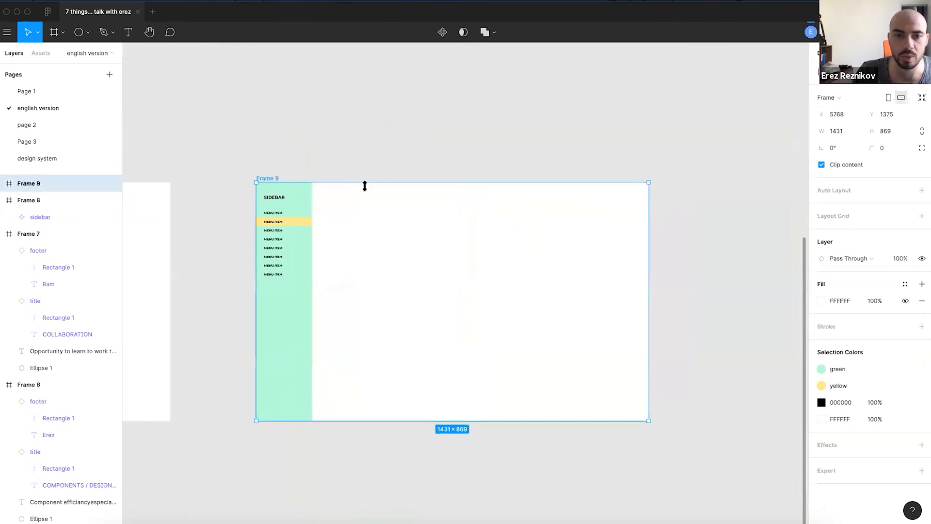
click(393, 133)
scroll(314, 179, left, 5)
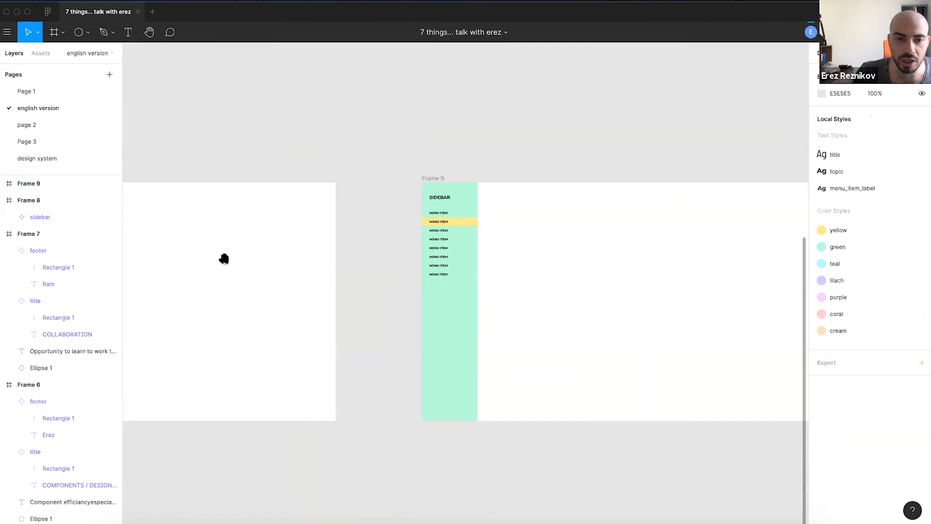
scroll(222, 260, left, 5)
scroll(345, 321, right, 8)
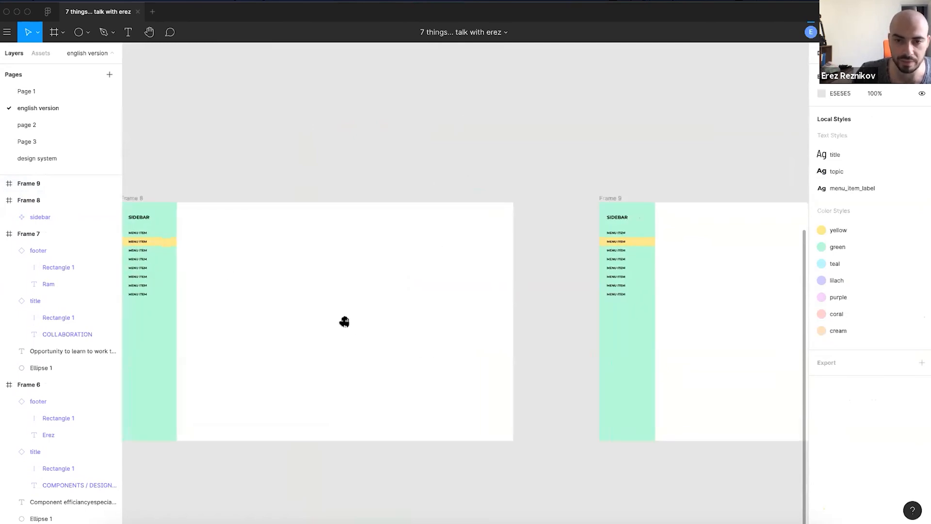
scroll(364, 275, up, 3)
scroll(364, 275, up, 2)
- Set the SIDEBAR title in the master sidebar component to font size 19
click(366, 270)
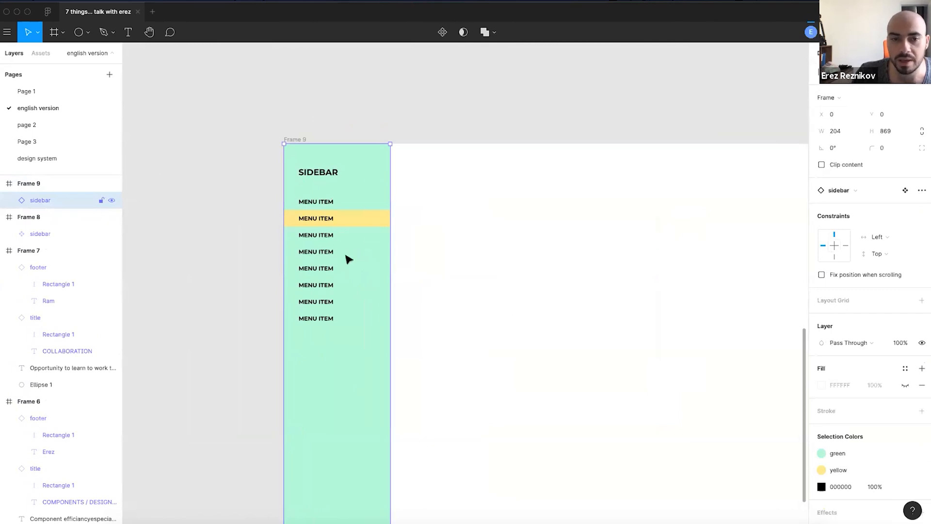
scroll(348, 258, down, 3)
scroll(655, 170, left, 10)
scroll(447, 145, left, 6)
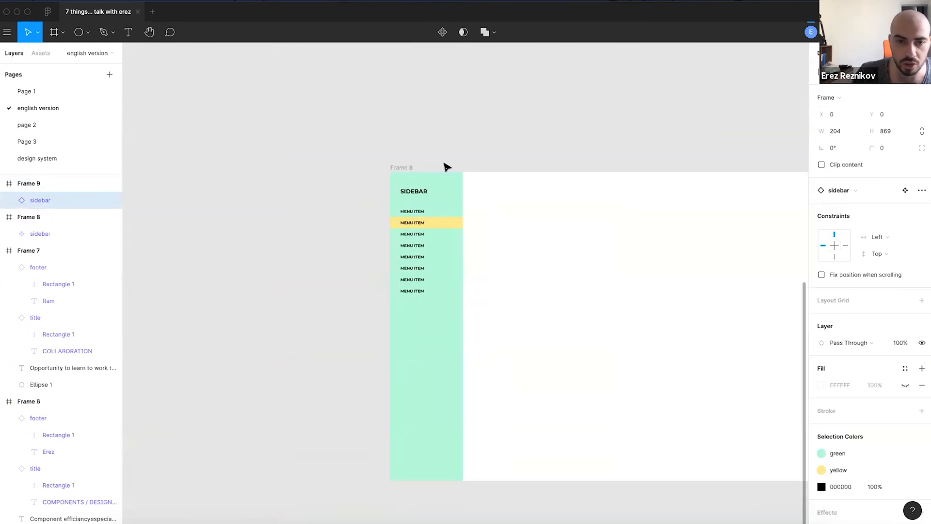
scroll(446, 166, up, 5)
double_click(386, 237)
click(388, 227)
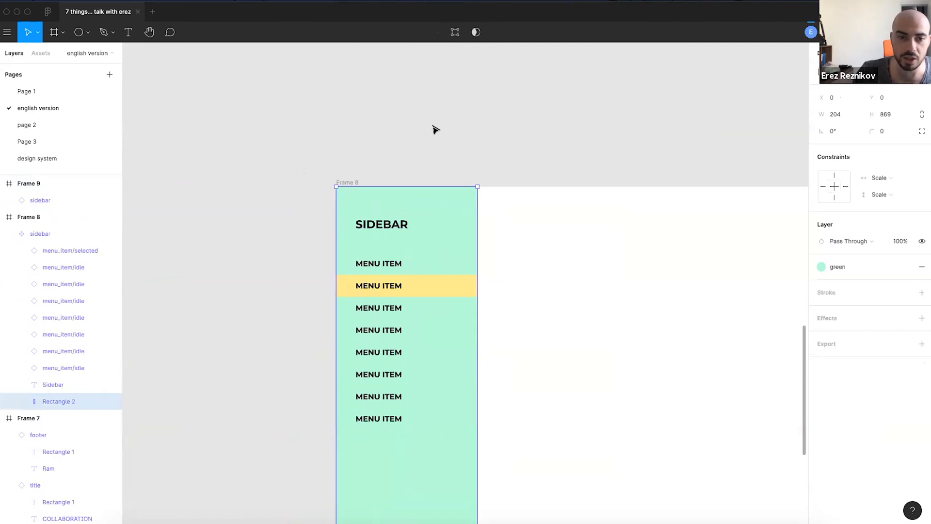
click(896, 300)
text(19)
key(Return)
- Pan between Frame 9 and Frame 8 to check both show the larger title
click(483, 144)
scroll(482, 144, down, 5)
drag(581, 138, 58, 185)
scroll(505, 242, up, 8)
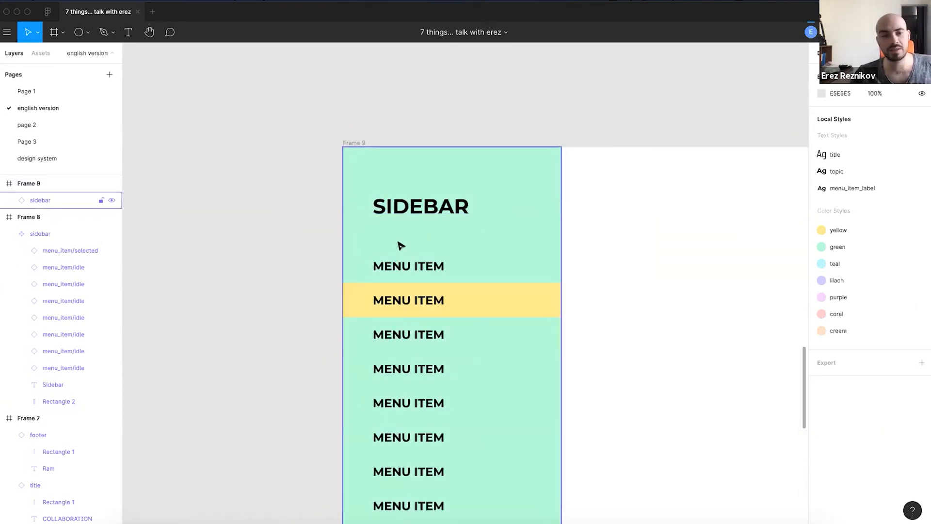
scroll(243, 179, down, 8)
drag(363, 175, 895, 200)
- Select the sidebar component in Frame 8 and zoom to fit it
click(235, 295)
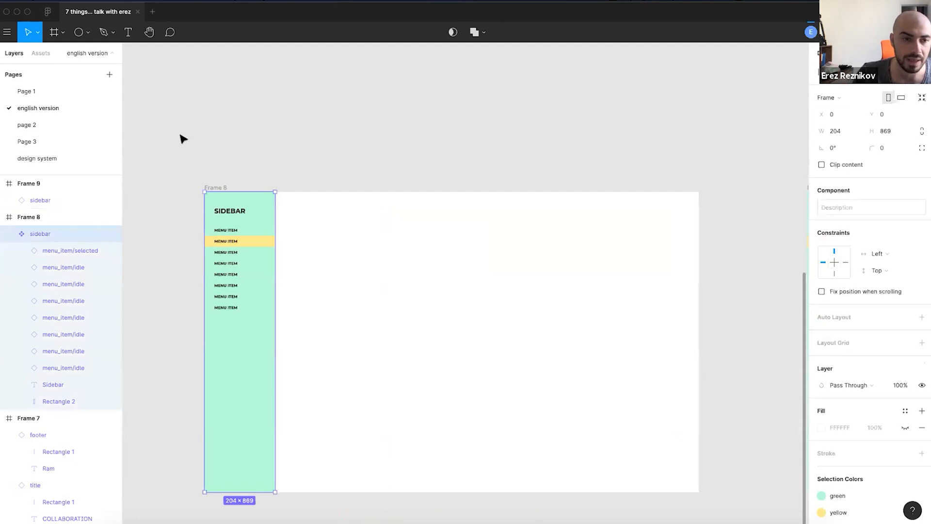
key(shift+2)
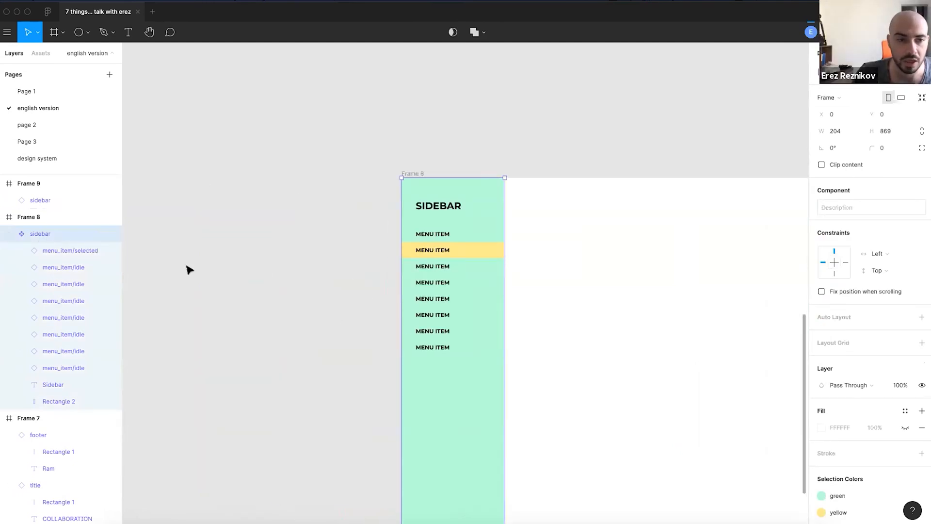
key(super+d)
key(Delete)
- Paste the sidebar component onto the canvas and place it left of Frame 8
scroll(533, 279, left, 10)
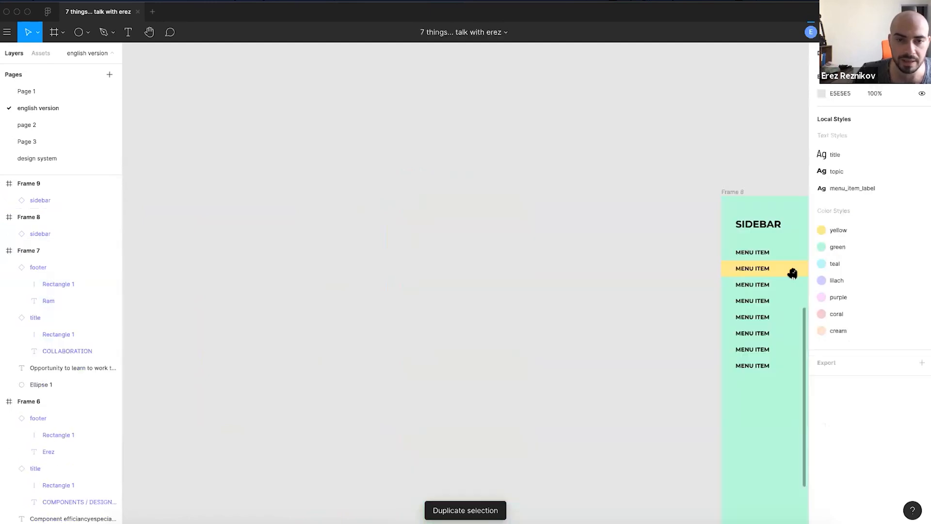
key(super+v)
scroll(490, 165, down, 2)
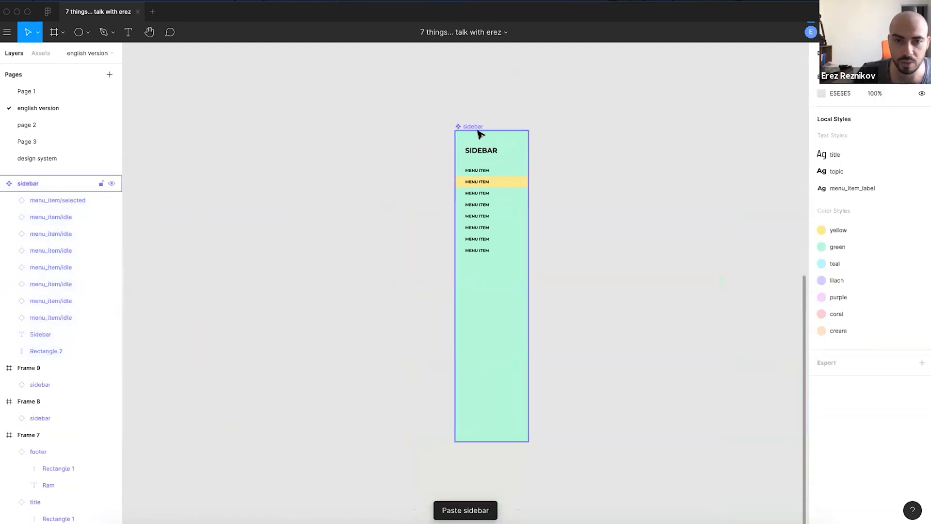
drag(475, 127, 550, 194)
scroll(550, 193, down, 5)
drag(606, 198, 306, 245)
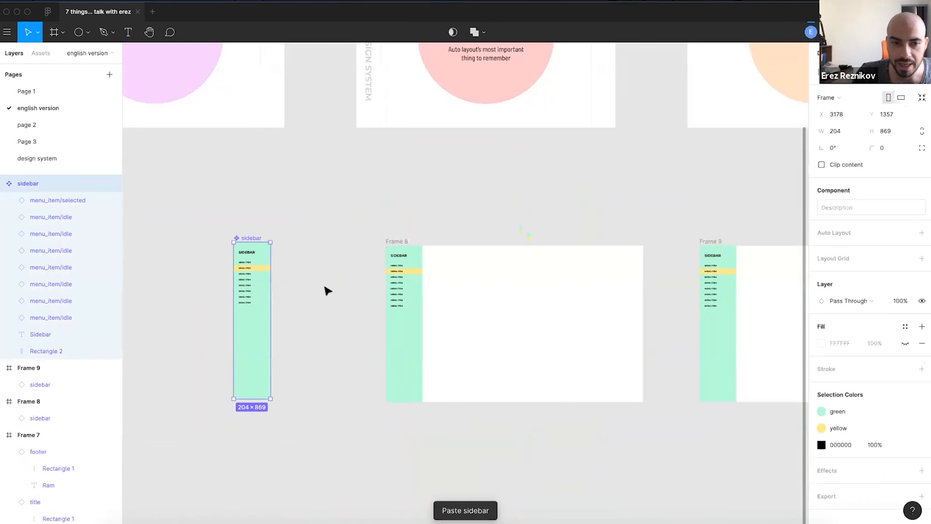
- Deselect, then pan to check the standalone sidebar alongside Frames 8 and 9
scroll(326, 291, up, 3)
scroll(470, 292, up, 3)
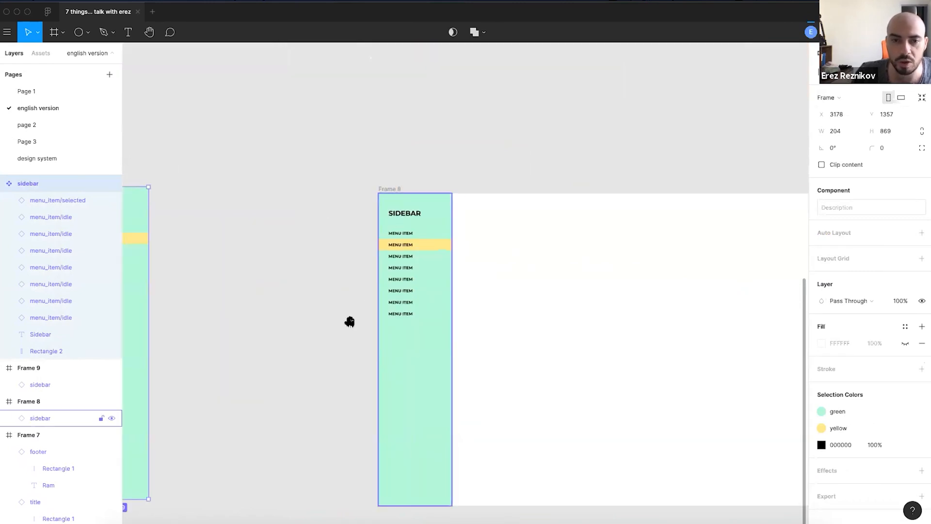
scroll(349, 322, right, 5)
key(Escape)
drag(301, 291, 671, 278)
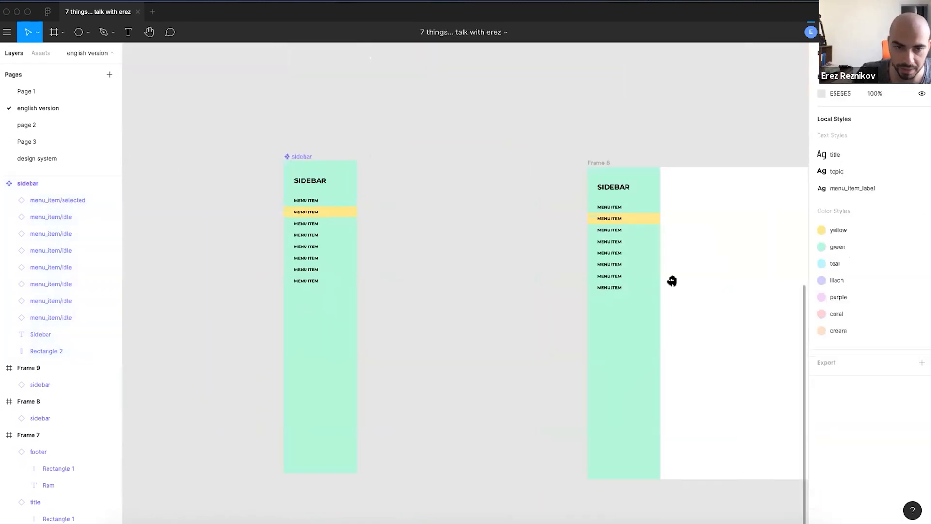
scroll(485, 153, down, 3)
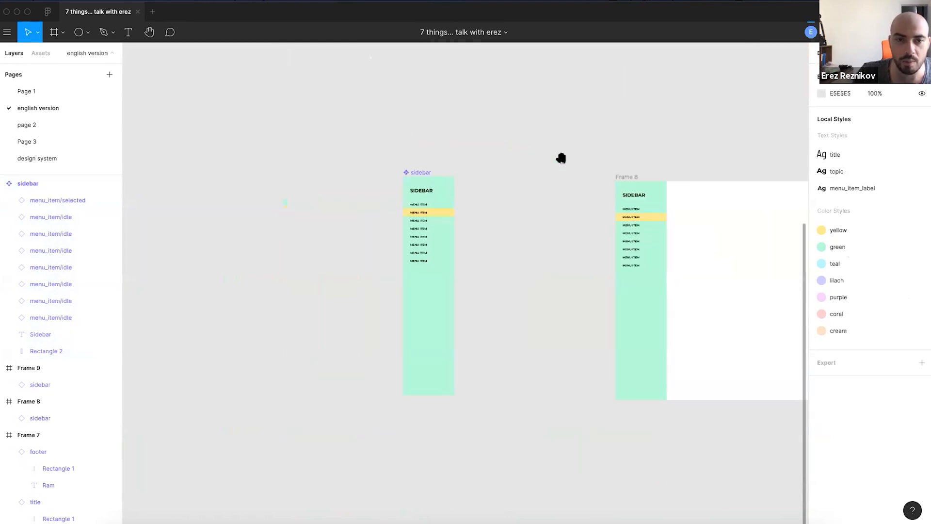
scroll(592, 141, left, 4)
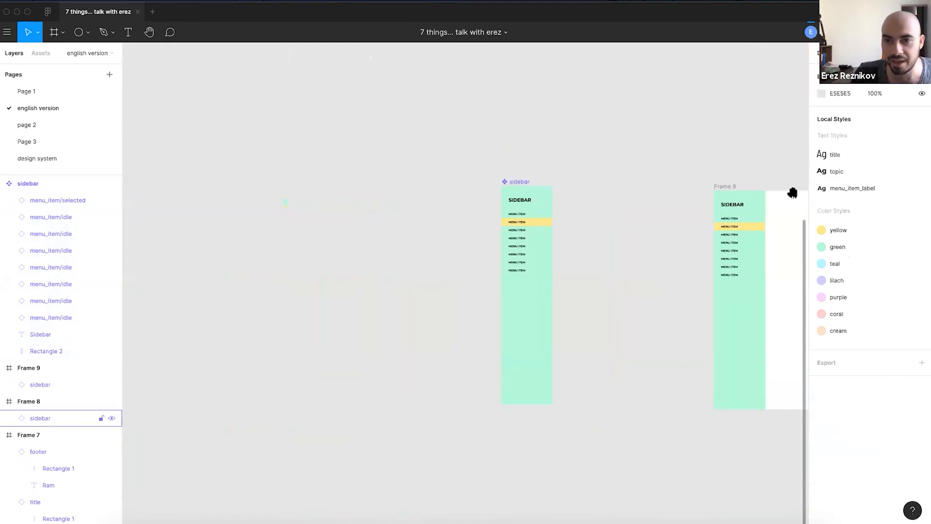
drag(768, 181, 169, 213)
scroll(407, 196, down, 5)
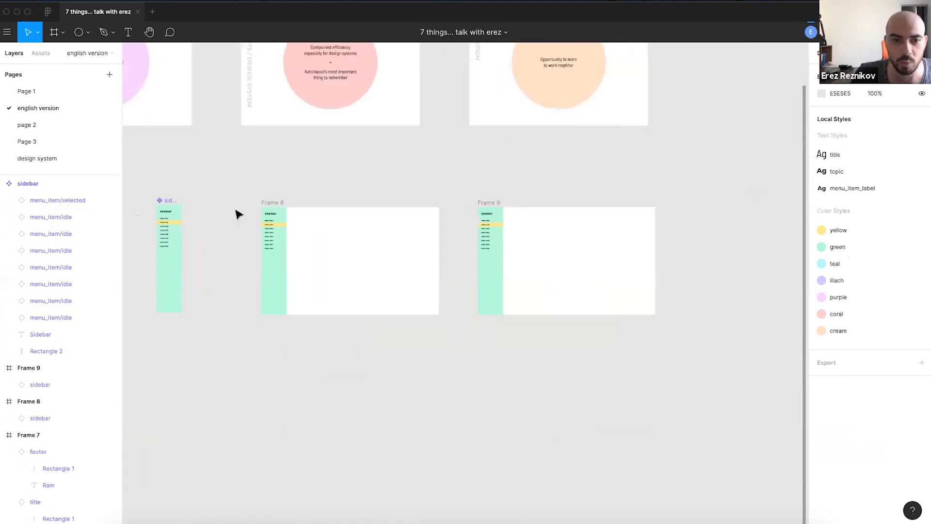
drag(440, 286, 651, 294)
scroll(359, 234, up, 10)
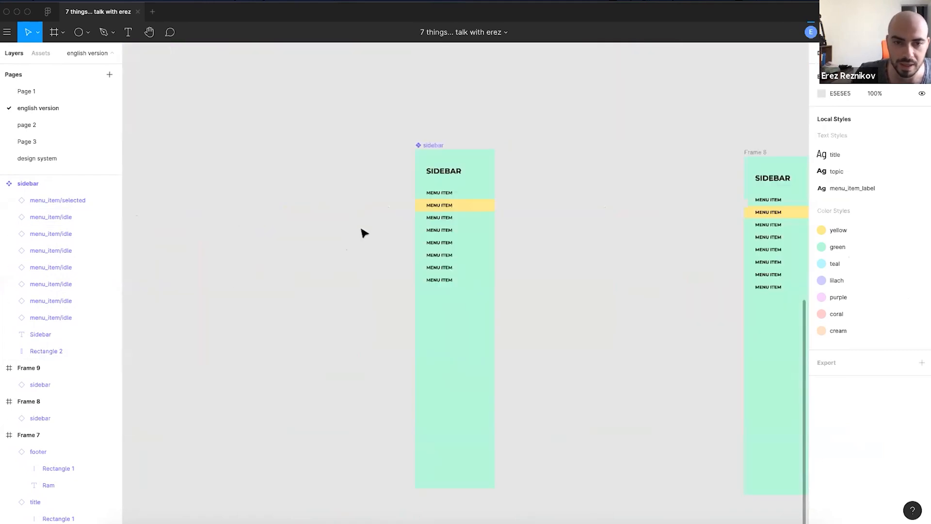
scroll(575, 90, down, 2)
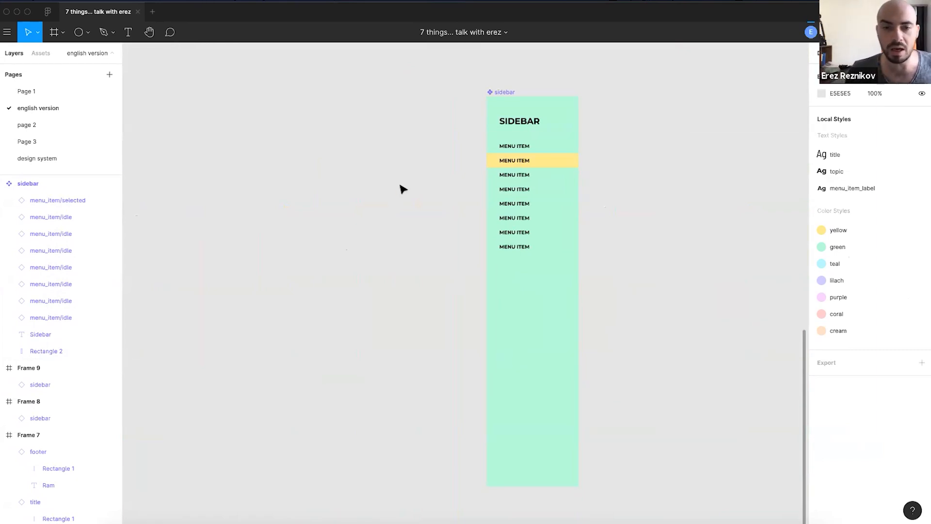
scroll(394, 219, up, 2)
scroll(394, 219, right, 1)
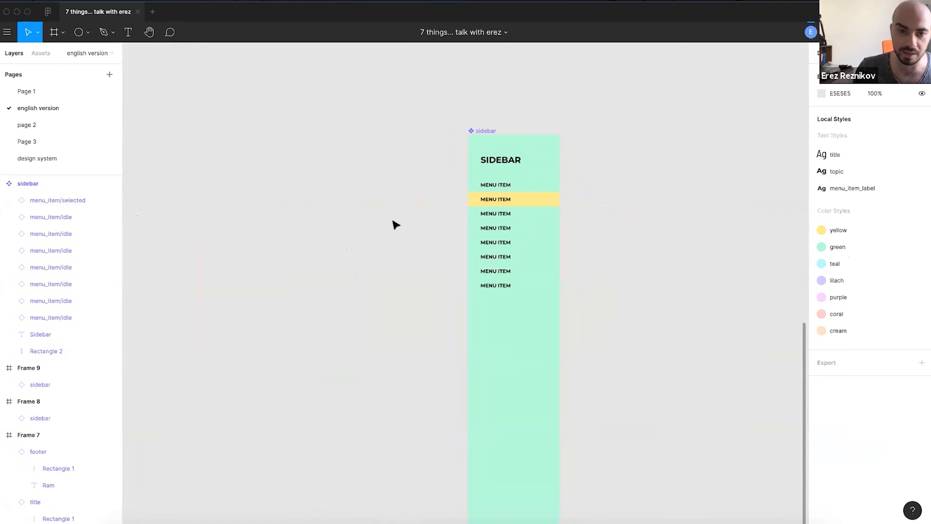
- Paste the sidebar master component on the design system page beside the menu_item components
click(54, 158)
scroll(475, 250, right, 3)
key(ctrl+v)
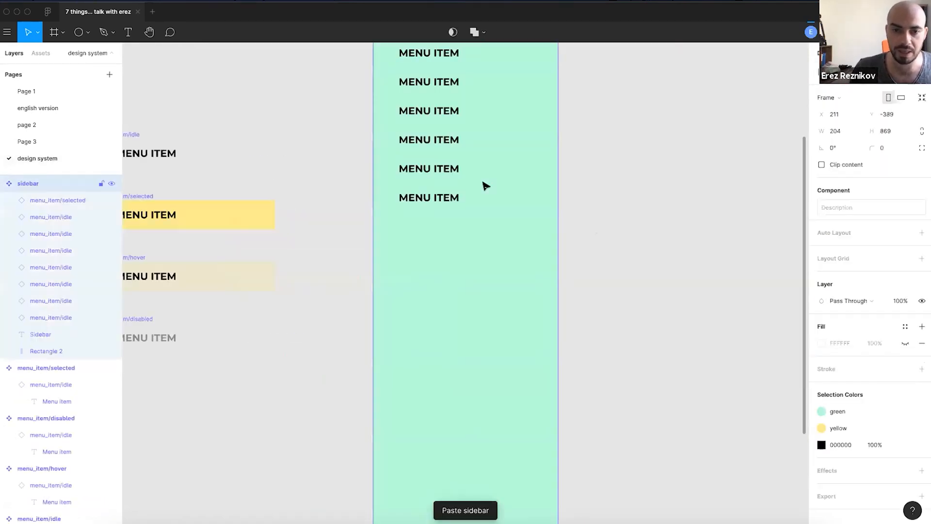
scroll(410, 124, down, 3)
scroll(441, 118, up, 4)
click(619, 266)
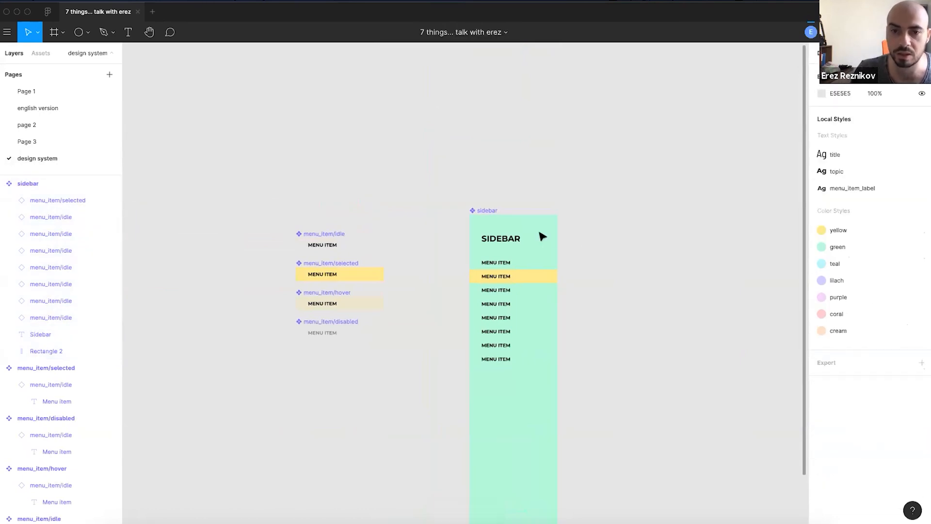
scroll(575, 244, up, 2)
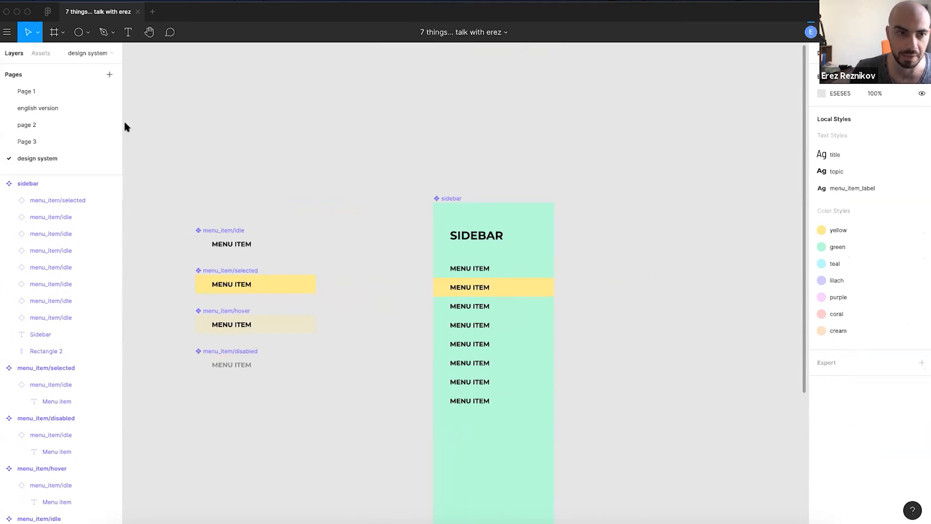
- Go back to the english version page showing Frames 8 and 9
click(70, 109)
scroll(531, 305, down, 5)
drag(679, 297, 459, 293)
scroll(466, 378, up, 4)
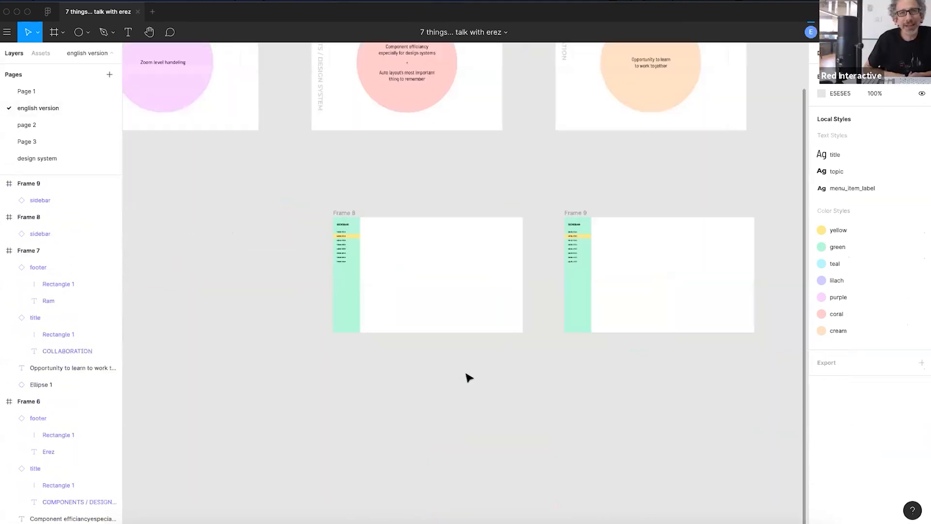
scroll(540, 343, up, 3)
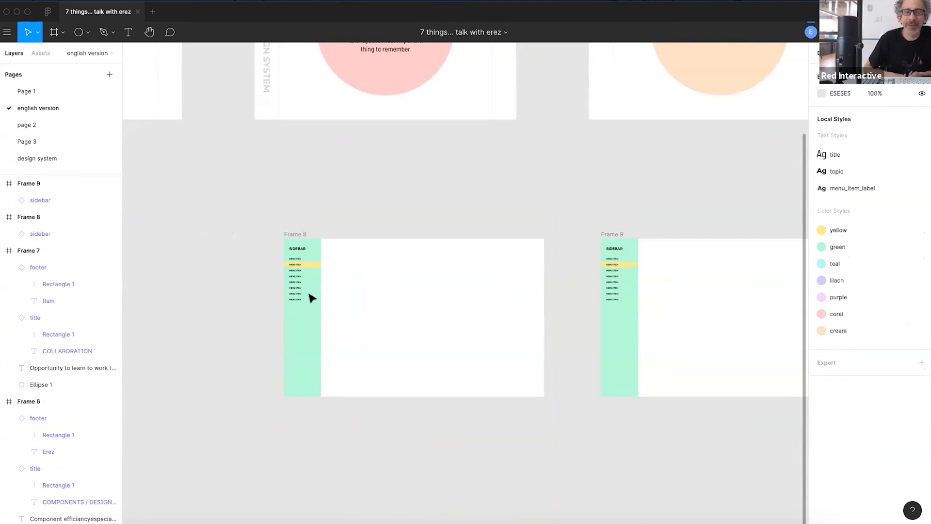
scroll(388, 212, right, 2)
scroll(381, 257, up, 1)
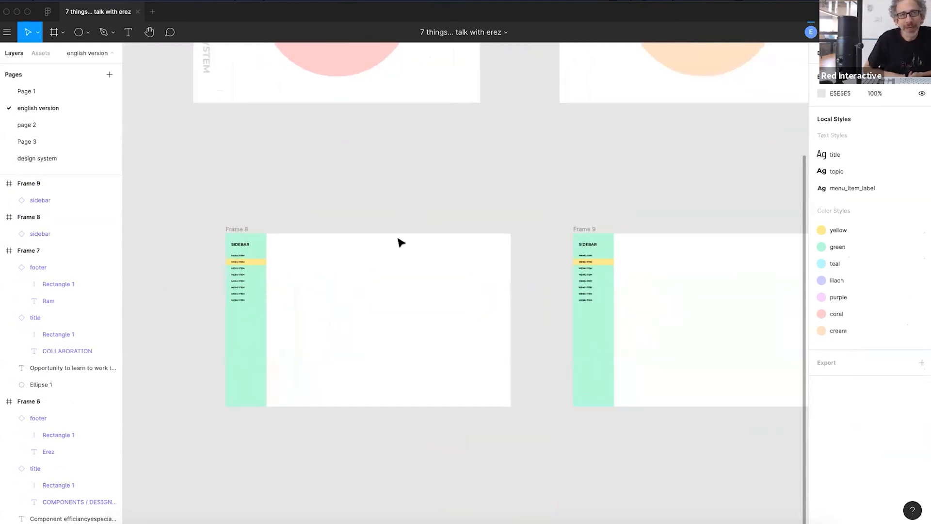
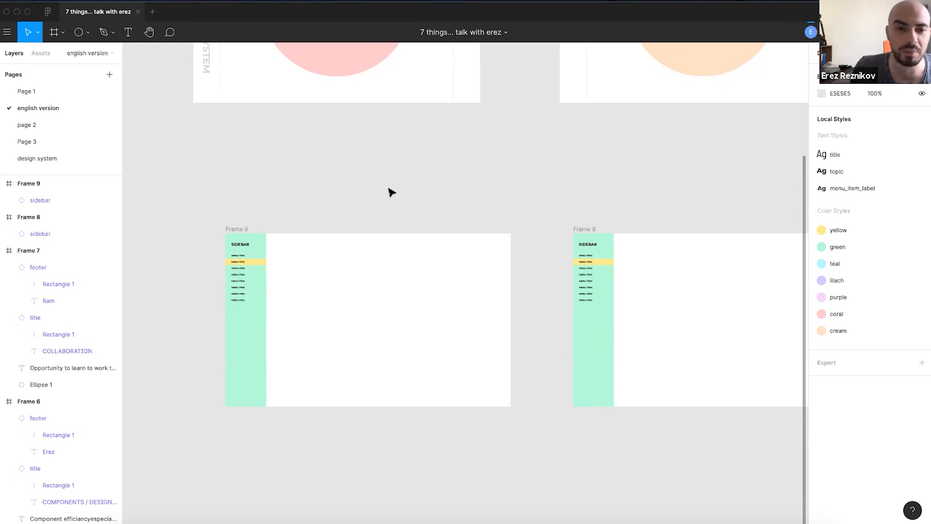
- Inspect Frame 8's sidebar instance, then pan across to Frame 9's sidebar
scroll(205, 316, up, 2)
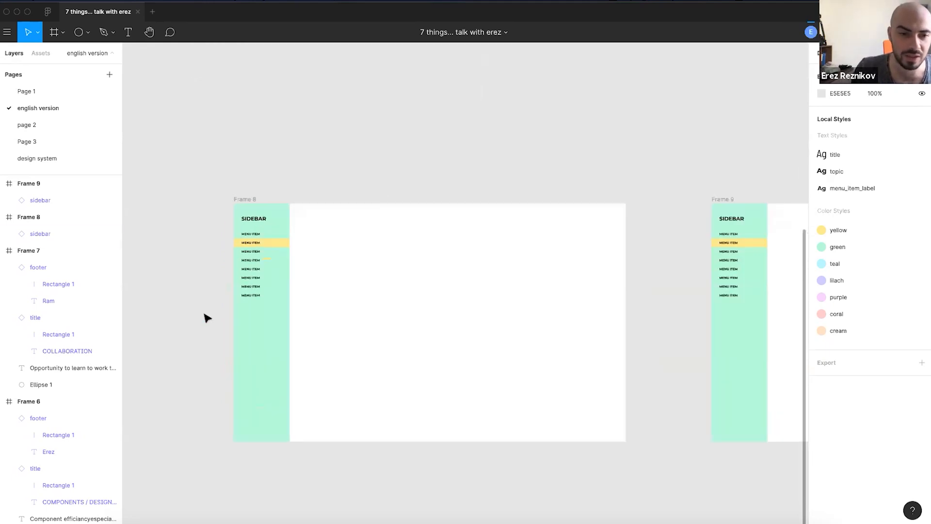
click(260, 222)
click(381, 177)
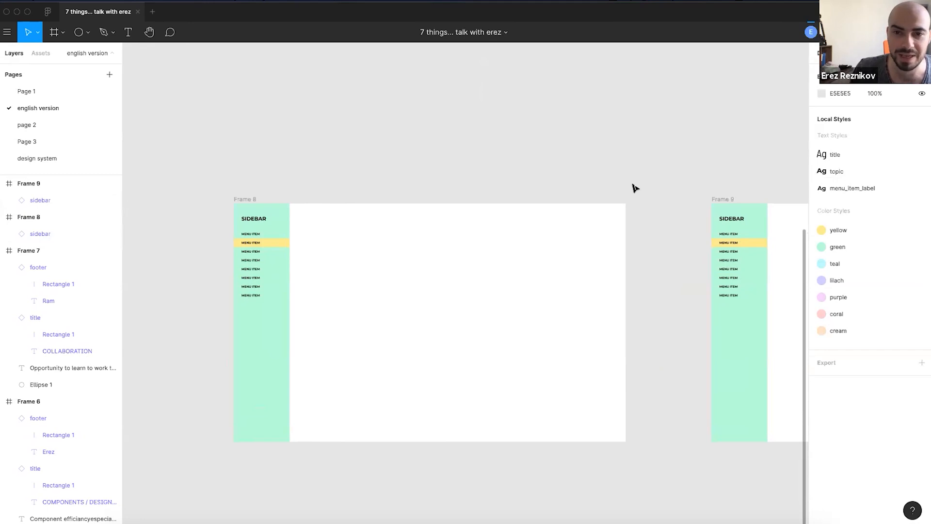
scroll(634, 188, down, 3)
scroll(497, 166, right, 5)
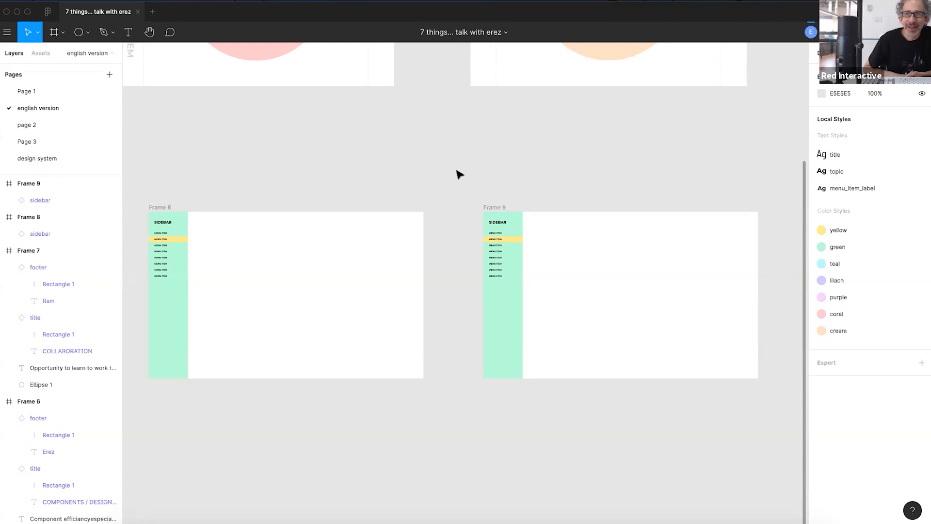
scroll(470, 170, left, 2)
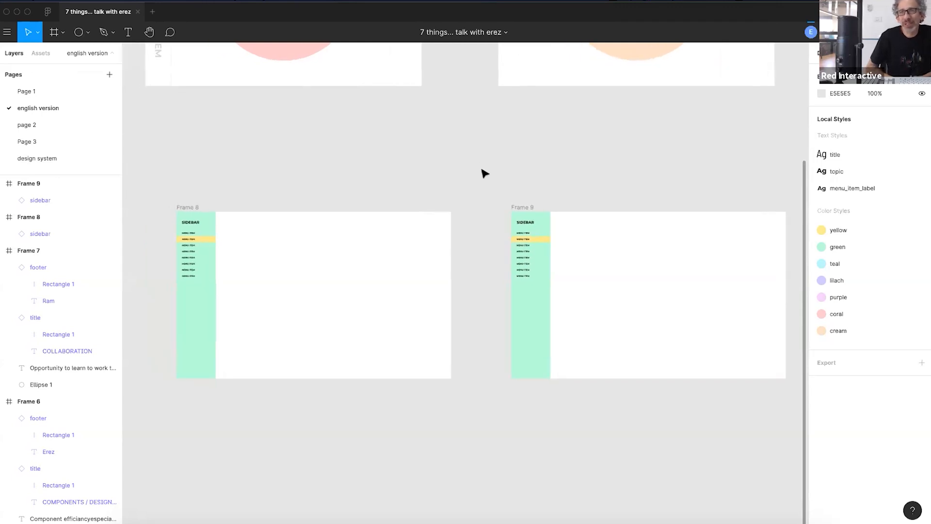
scroll(491, 187, down, 2)
scroll(491, 187, left, 1)
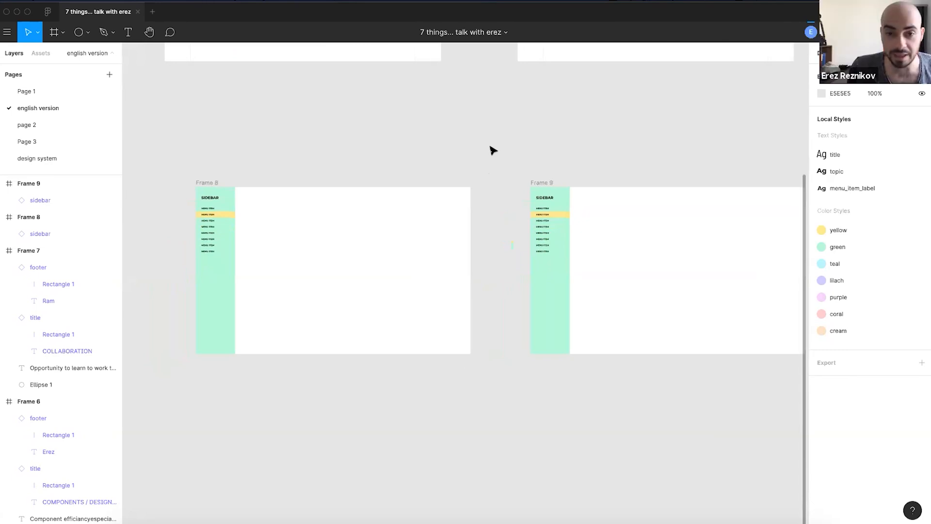
scroll(460, 152, left, 2)
scroll(461, 152, down, 1)
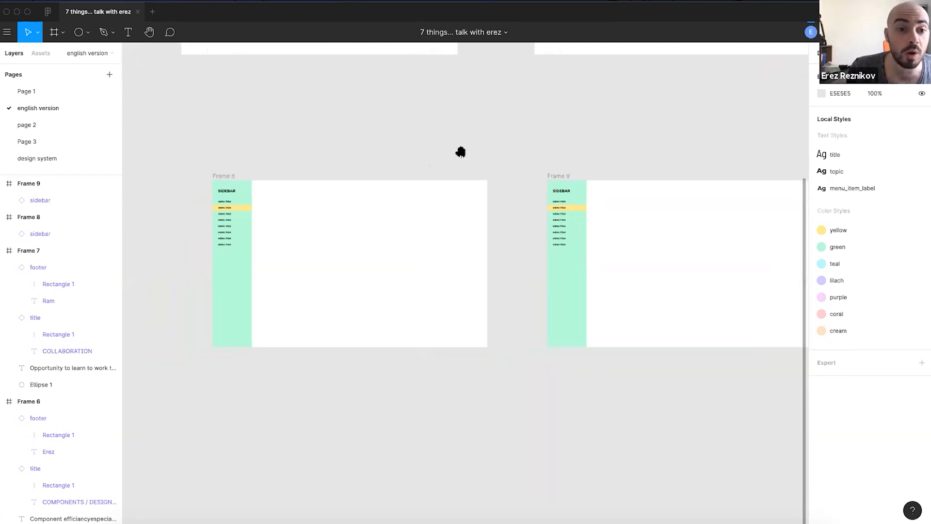
scroll(272, 175, up, 2)
scroll(271, 174, left, 1)
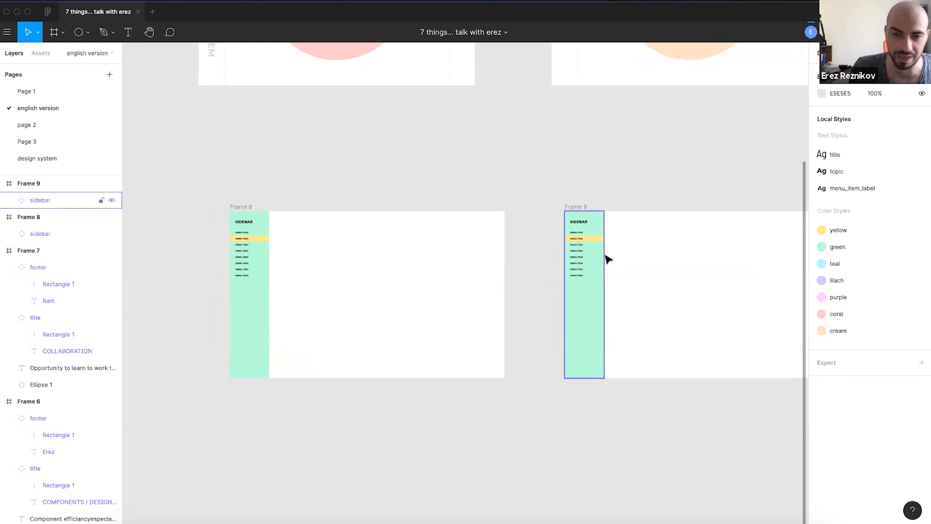
scroll(607, 257, up, 1)
scroll(224, 258, up, 3)
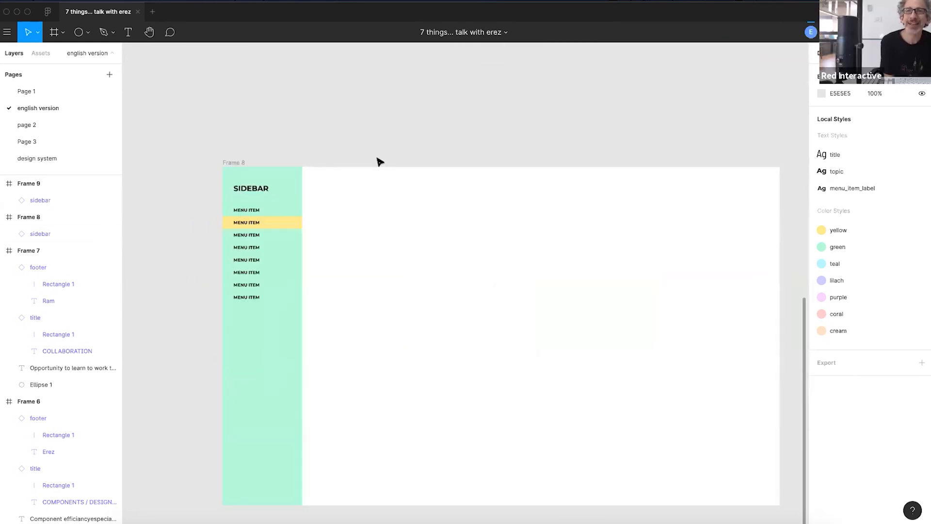
scroll(366, 136, right, 2)
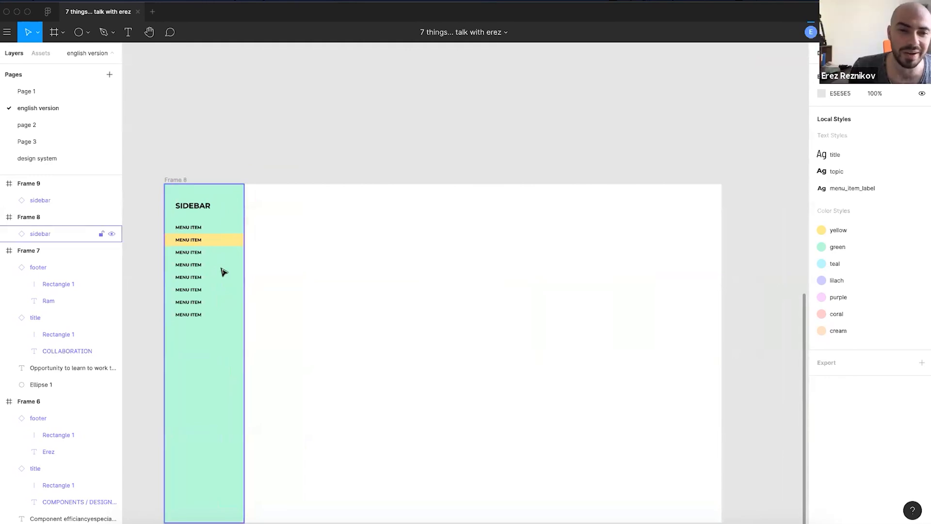
drag(245, 150, 368, 150)
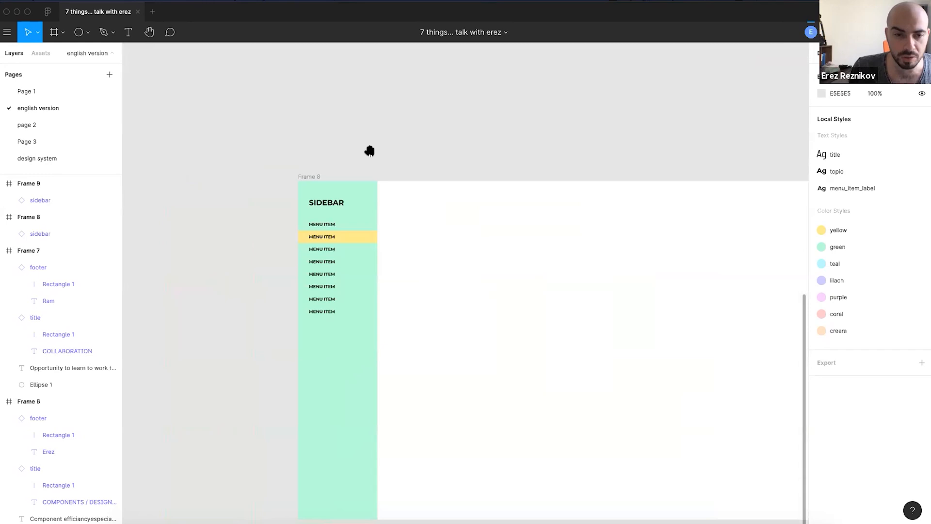
scroll(334, 275, up, 1)
scroll(313, 249, up, 3)
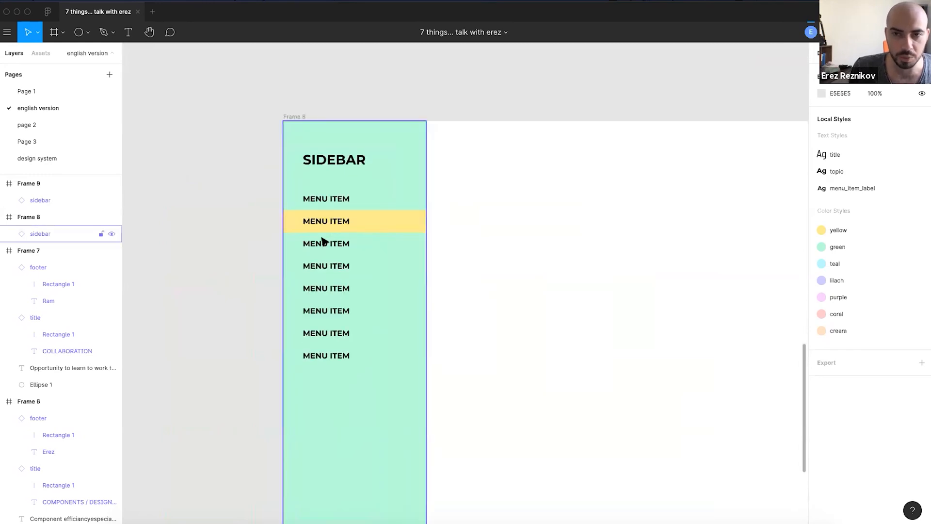
click(323, 241)
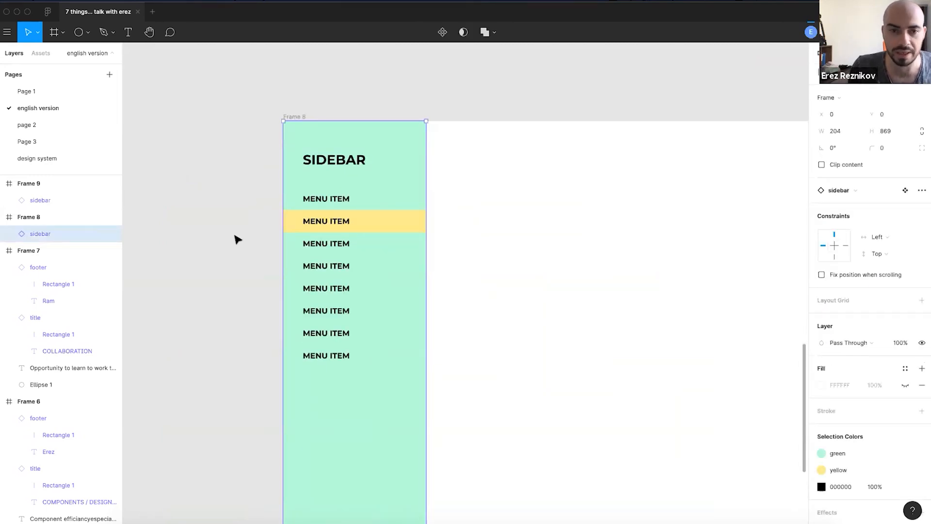
scroll(342, 240, up, 2)
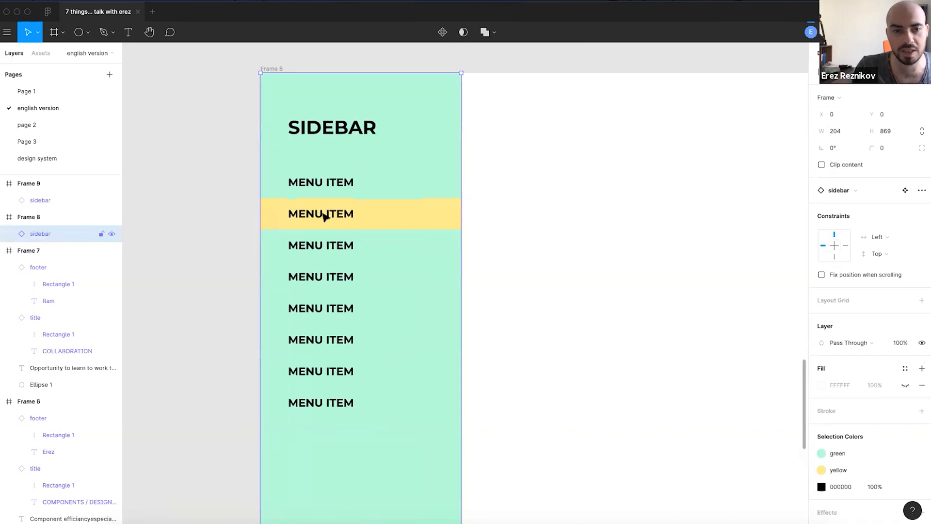
scroll(335, 235, down, 5)
drag(582, 191, 50, 189)
scroll(349, 244, up, 5)
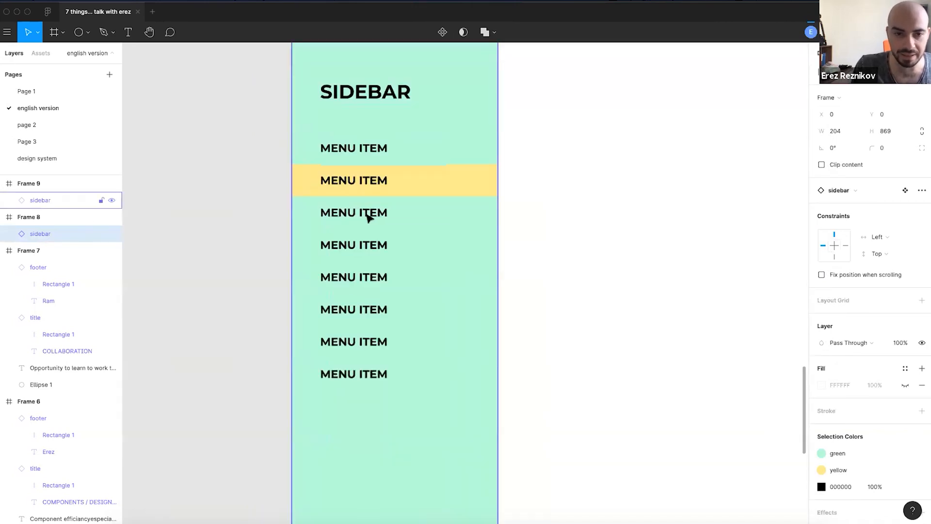
- Switch Frame 9's third menu item to the 'selected' variant and the second to 'idle'
double_click(369, 216)
click(848, 189)
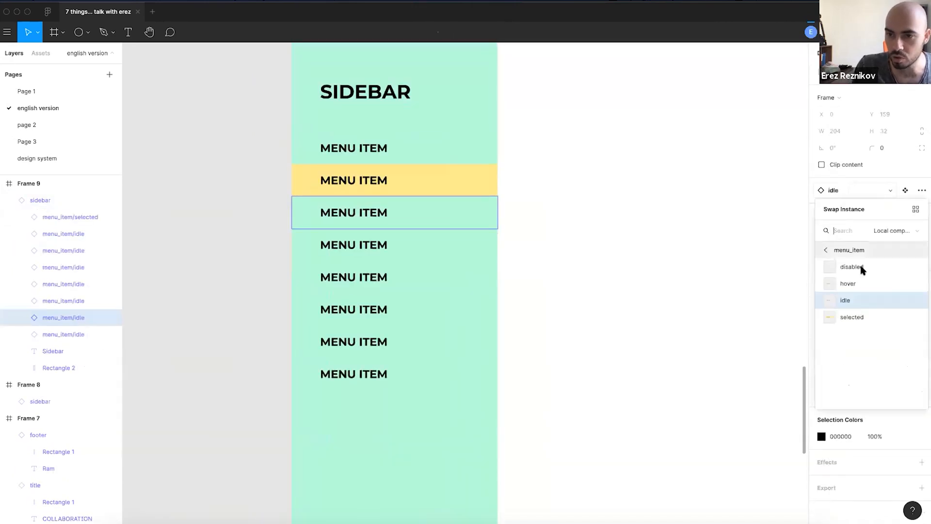
click(852, 317)
click(391, 185)
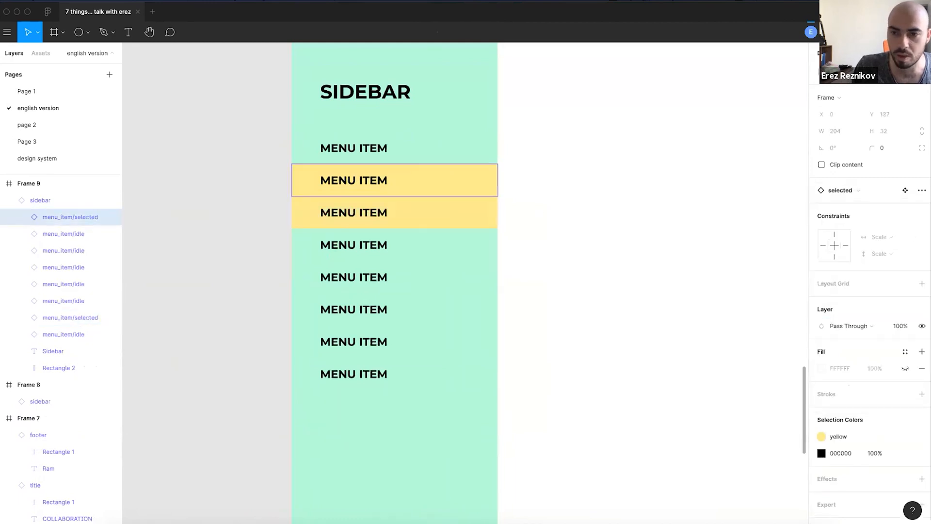
click(849, 190)
click(848, 301)
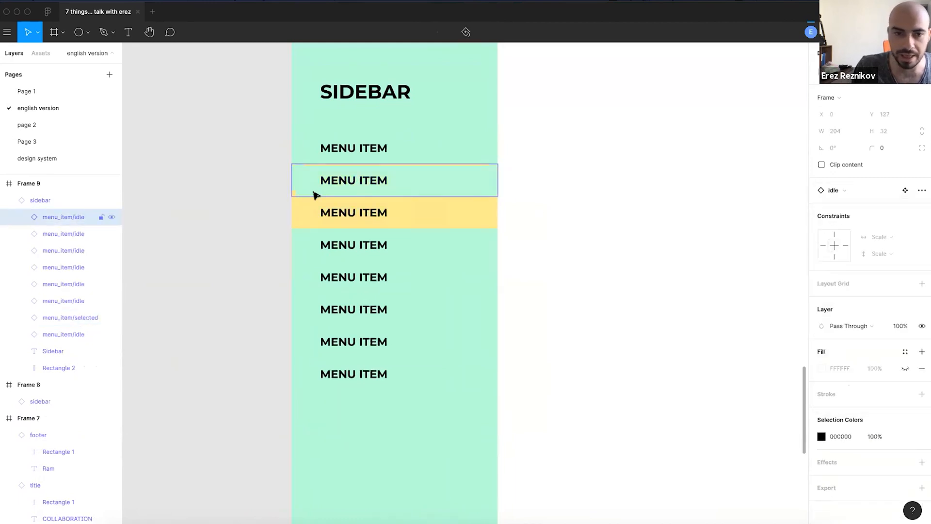
scroll(315, 194, down, 5)
click(338, 73)
- Try hiding Frame 9's bottom menu item, undo it, and review the sidebar
scroll(321, 247, up, 5)
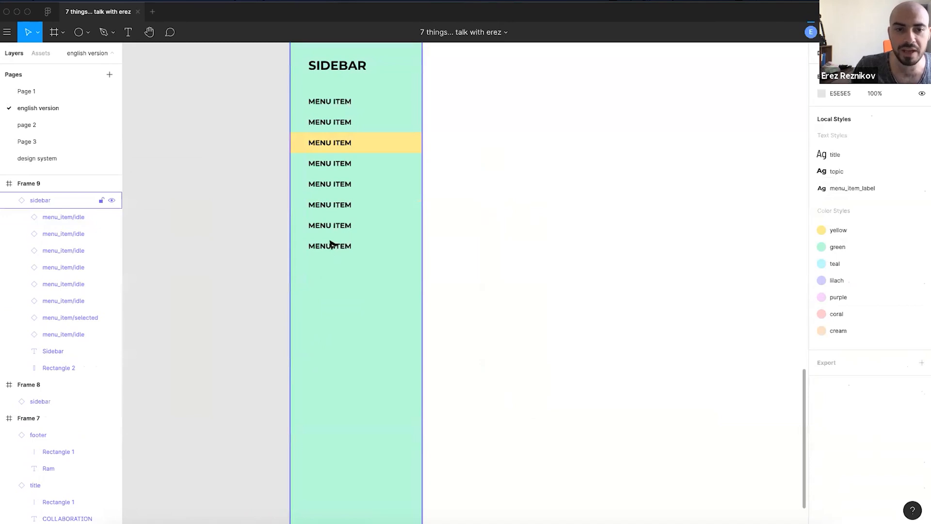
double_click(330, 243)
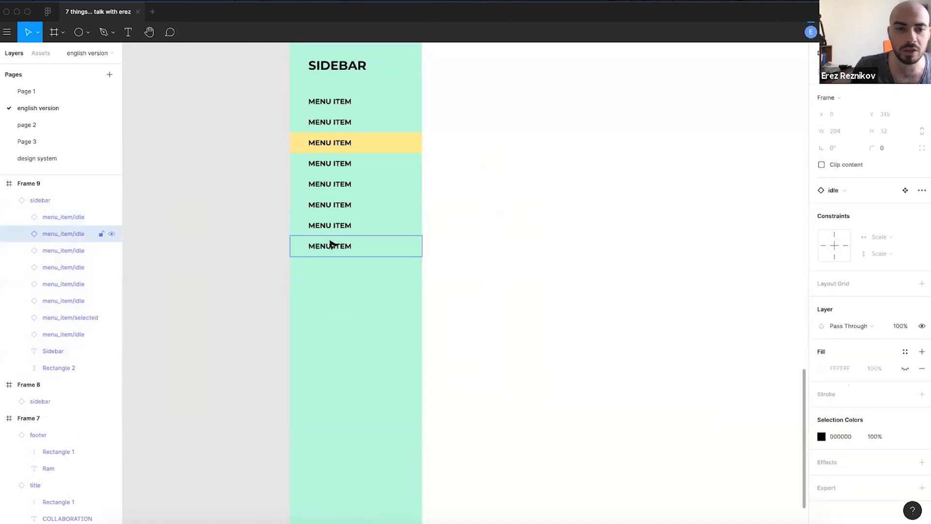
click(112, 233)
click(310, 226)
key(super+z)
click(230, 187)
scroll(230, 187, down, 4)
scroll(230, 189, up, 2)
click(353, 152)
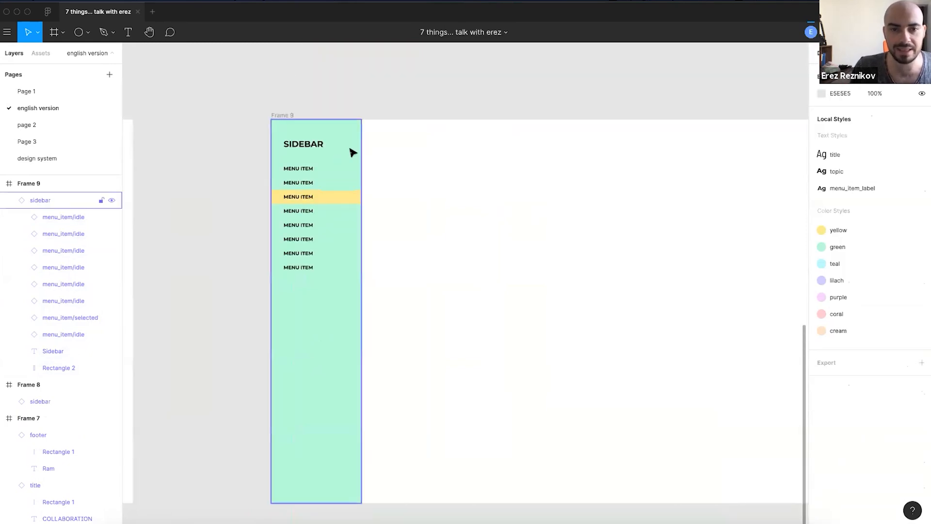
click(367, 83)
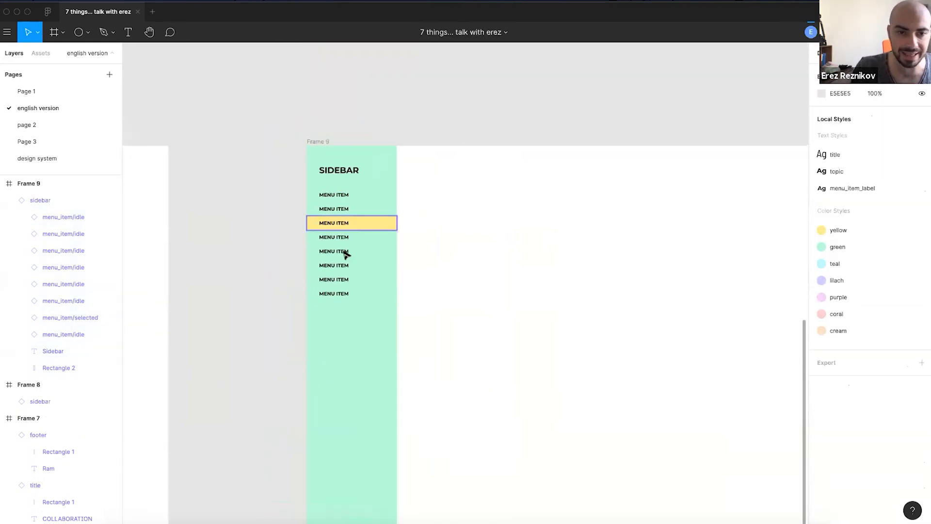
scroll(329, 350, up, 3)
double_click(329, 342)
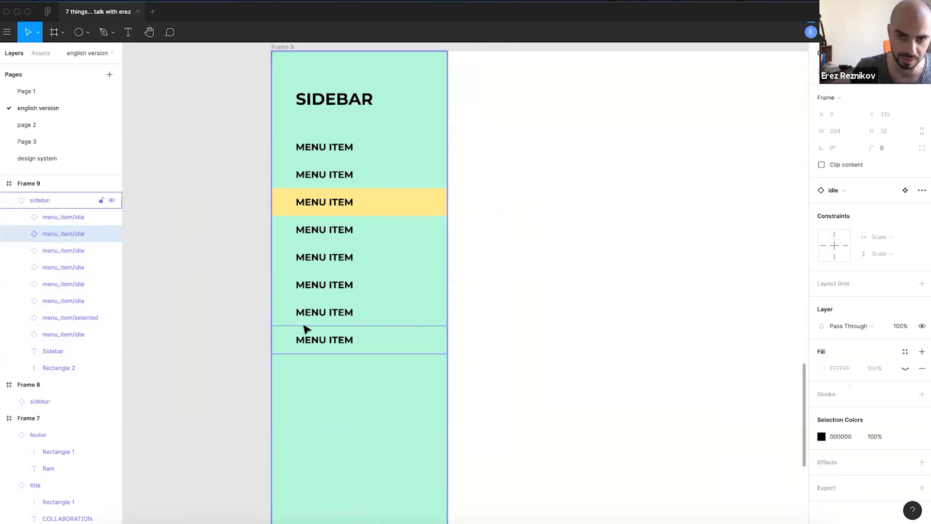
click(235, 290)
drag(245, 293, 286, 309)
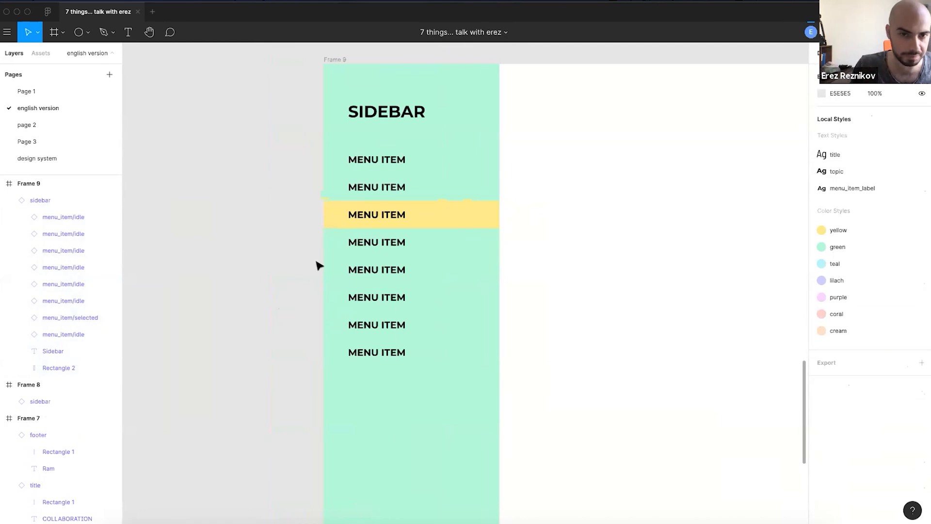
scroll(320, 216, down, 2)
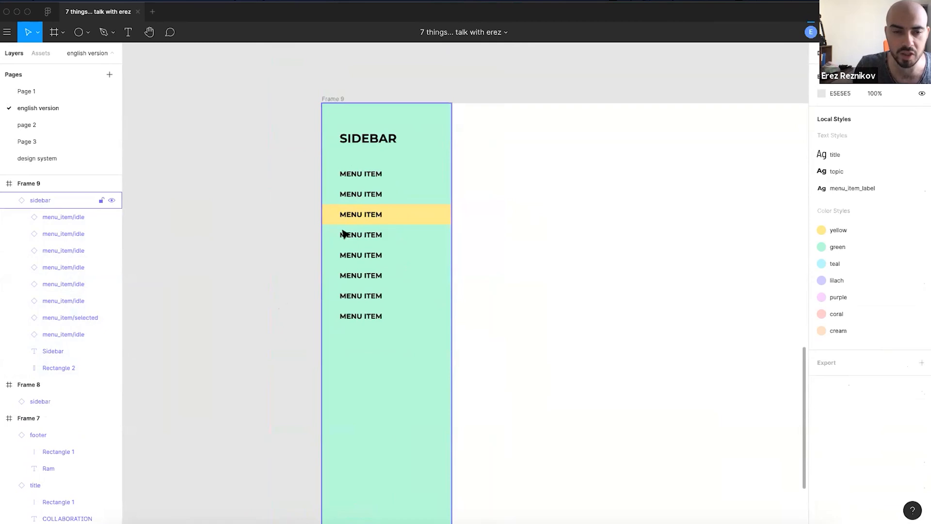
scroll(339, 231, down, 2)
- Scroll down past the coral circle slide until Frames 8 and 9 are visible
scroll(326, 206, left, 3)
scroll(326, 205, up, 1)
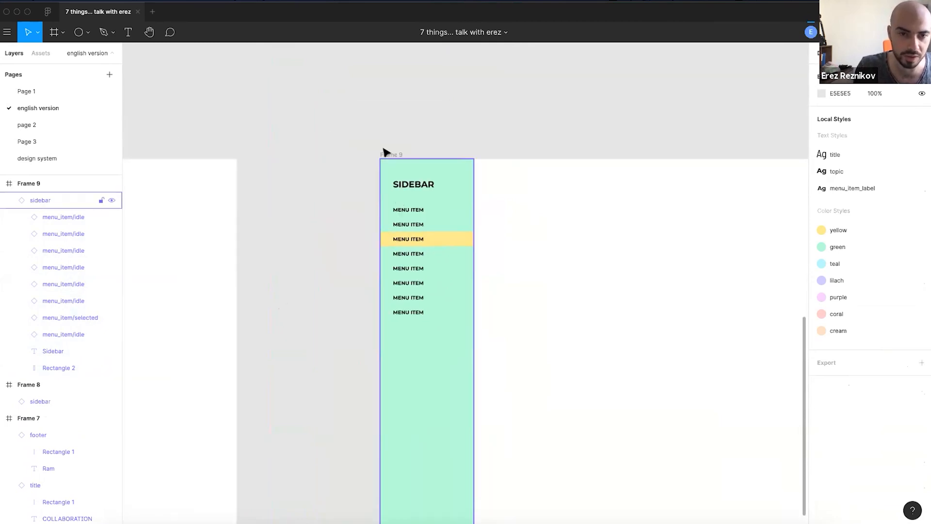
scroll(367, 172, down, 2)
scroll(328, 198, up, 3)
scroll(289, 250, left, 4)
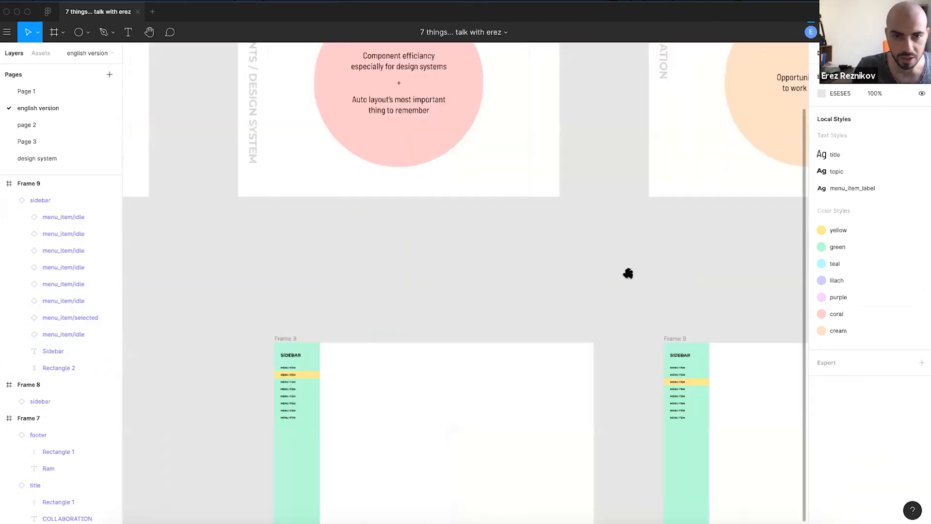
scroll(509, 236, down, 1)
scroll(482, 131, up, 5)
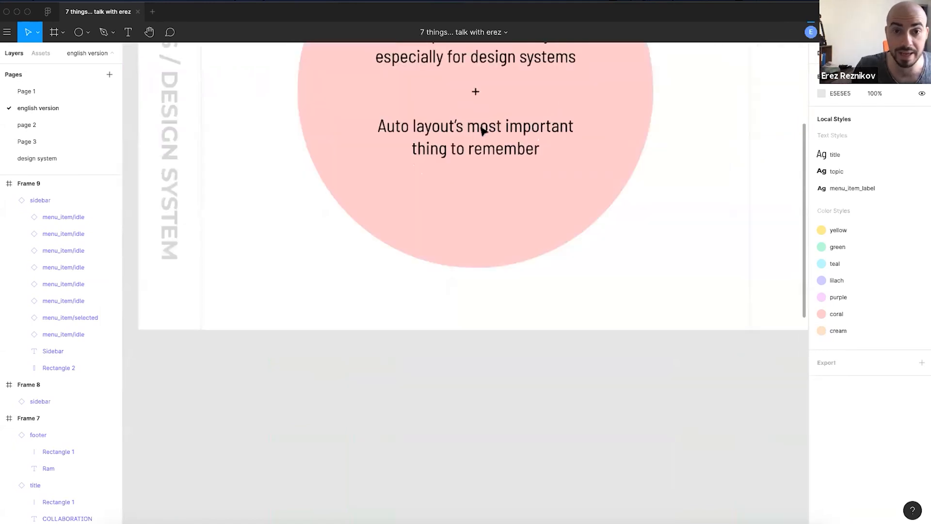
scroll(439, 168, down, 4)
scroll(491, 283, down, 3)
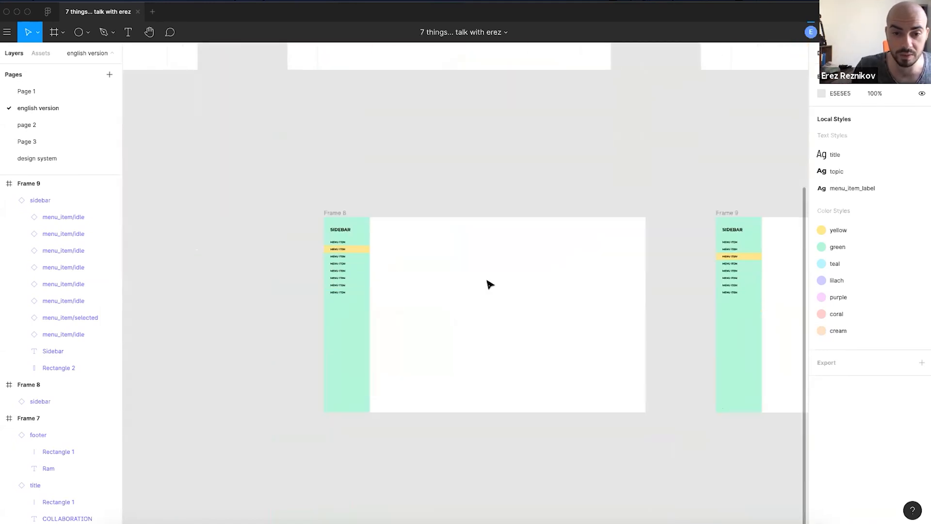
scroll(459, 249, up, 5)
scroll(451, 291, down, 1)
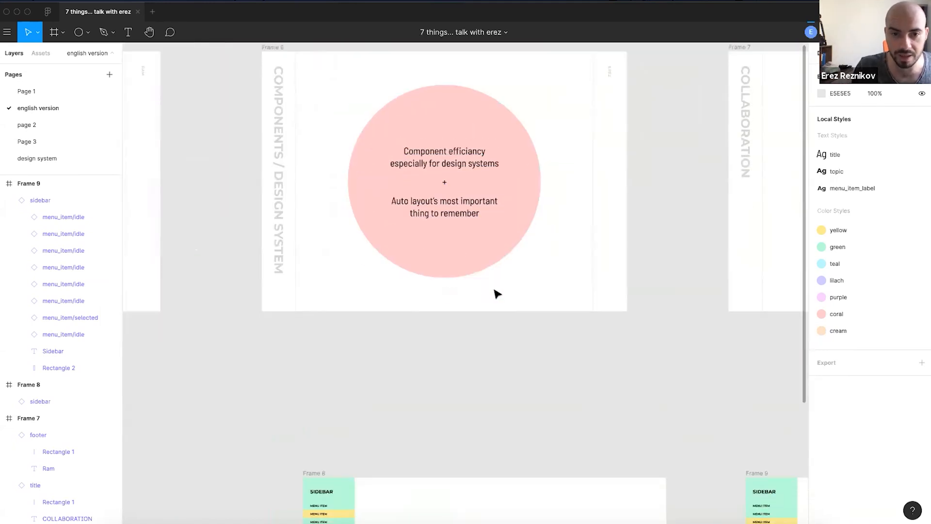
scroll(430, 210, up, 1)
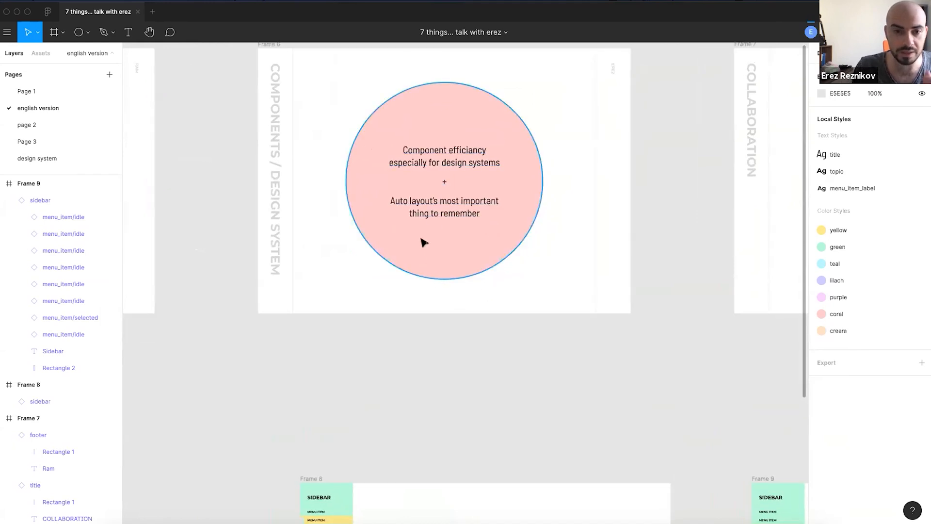
scroll(412, 272, down, 3)
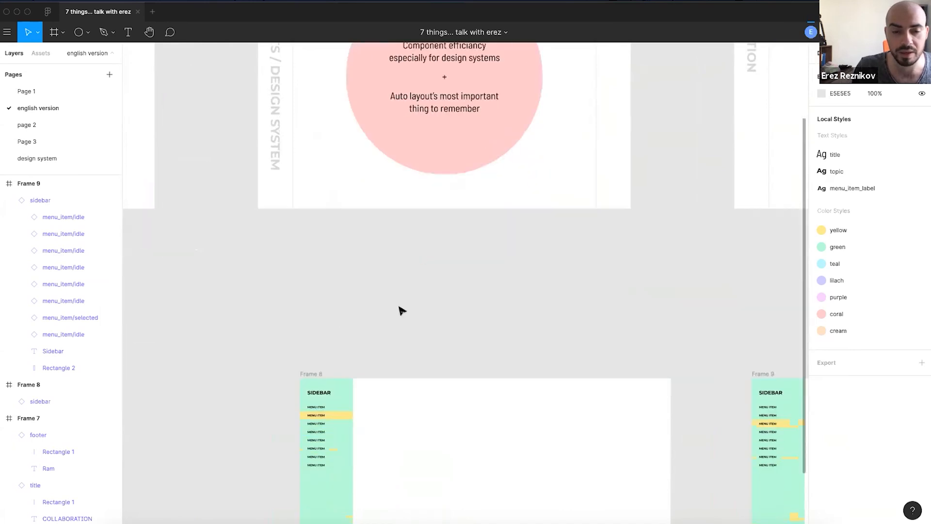
scroll(452, 237, down, 1)
scroll(519, 357, down, 3)
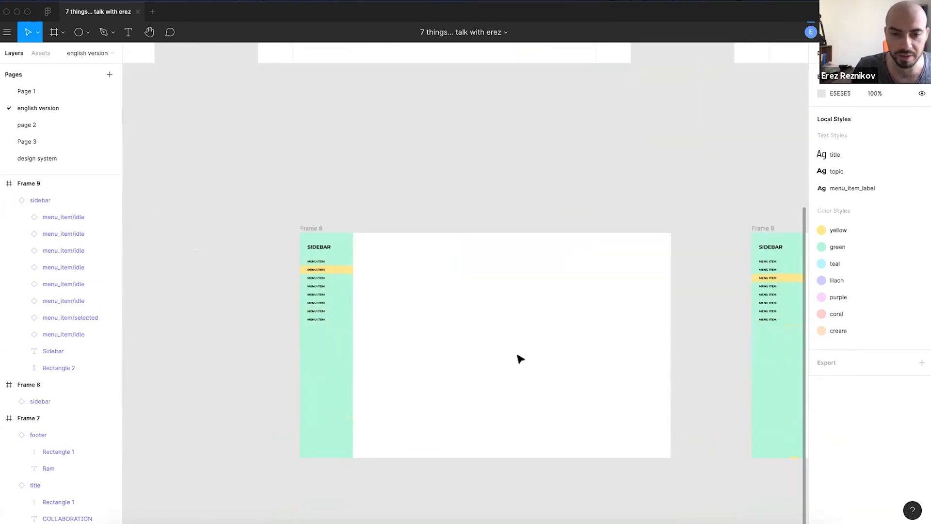
scroll(519, 354, up, 2)
- Draw a grey 305×264 rectangle in Frame 8 and duplicate it up and right
key(r)
drag(441, 303, 555, 401)
scroll(602, 358, down, 2)
scroll(547, 332, right, 3)
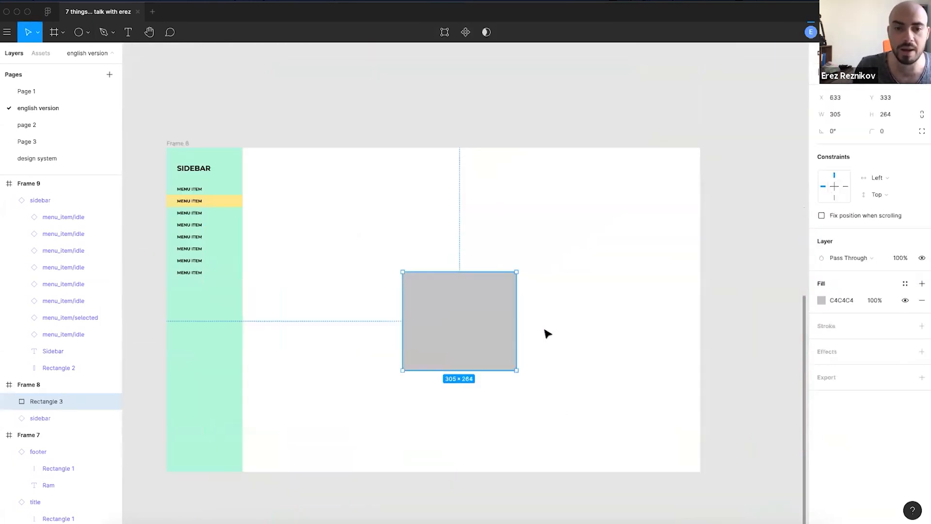
drag(438, 306, 539, 196)
click(508, 256)
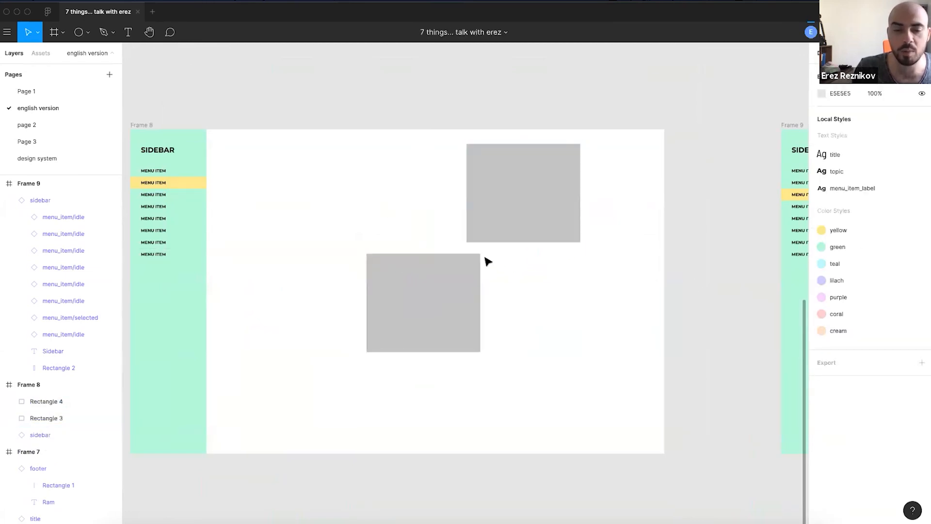
- Constrain the upper rectangle to Right and Bottom
click(566, 207)
click(891, 193)
click(888, 206)
click(881, 178)
click(873, 191)
- Rearrange both rectangles, then resize Frame 8's width to test the constraints
drag(522, 175, 370, 162)
drag(426, 300, 434, 360)
drag(401, 221, 435, 255)
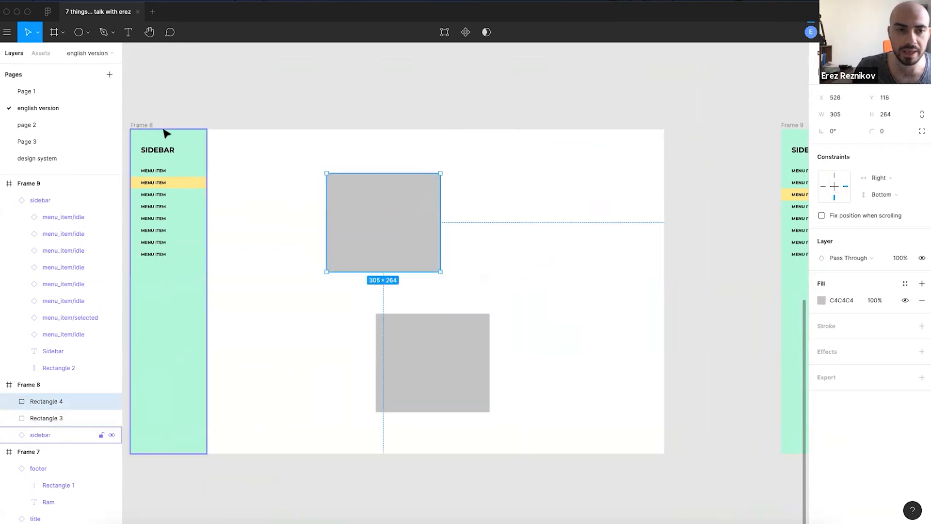
click(141, 124)
drag(666, 286, 580, 283)
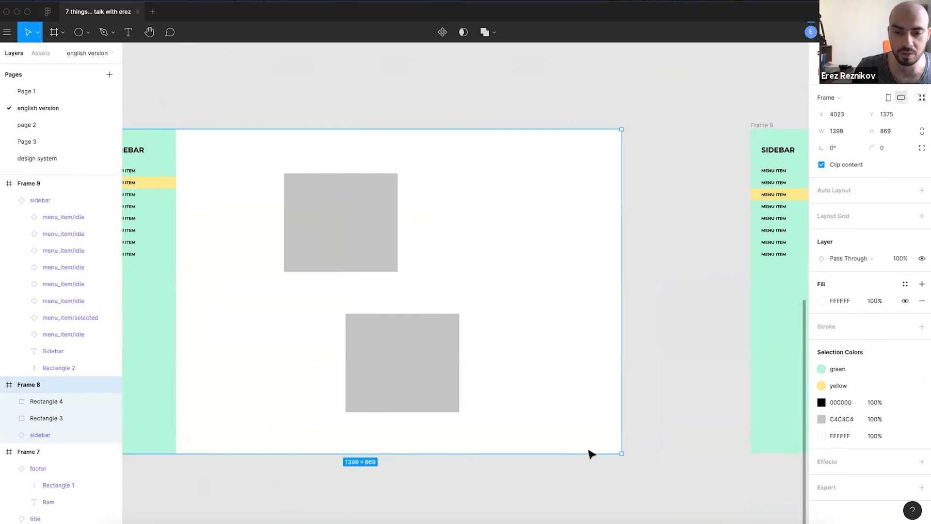
- Drag Frame 8's right edge inward until it is 1289 px wide
scroll(578, 493, down, 3)
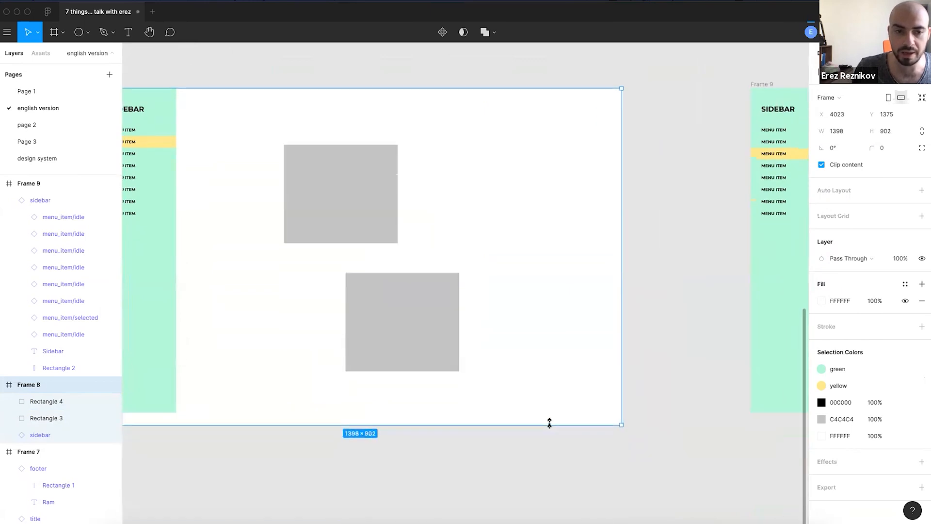
scroll(430, 249, up, 3)
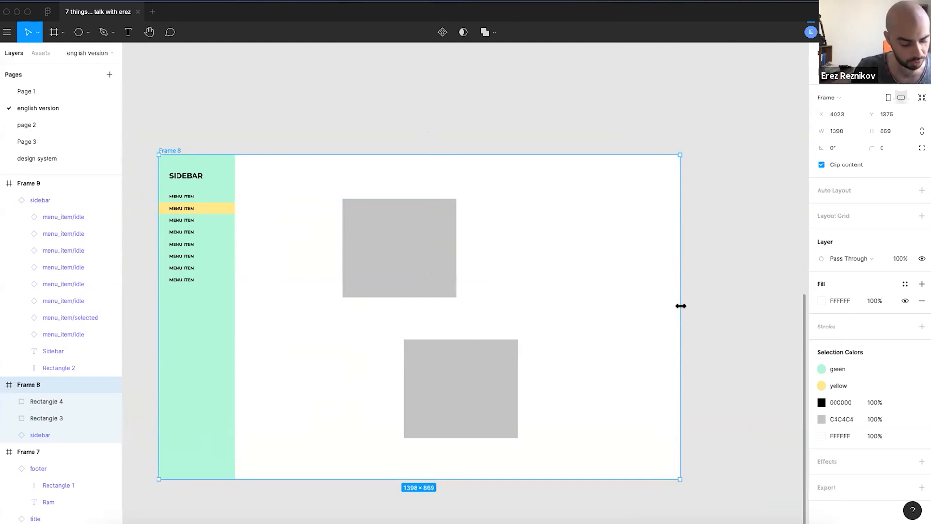
drag(681, 305, 657, 333)
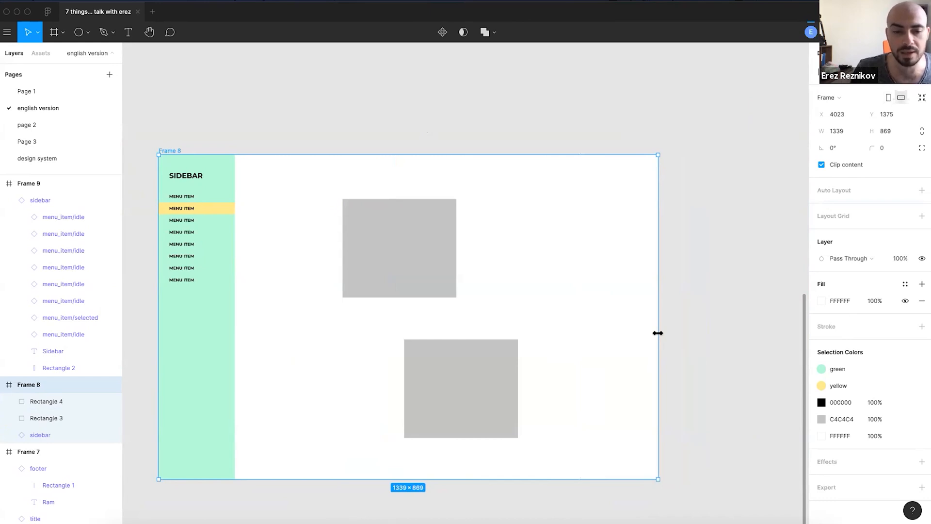
drag(658, 333, 639, 342)
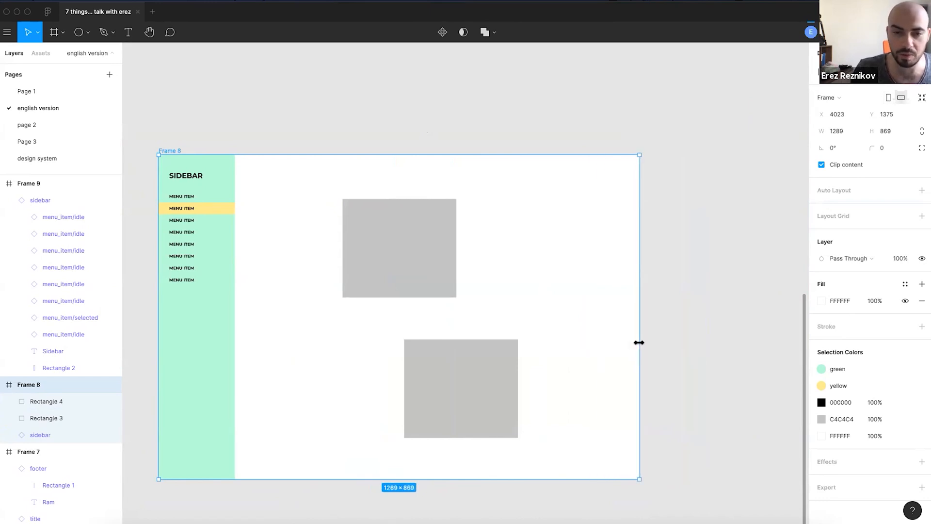
click(453, 266)
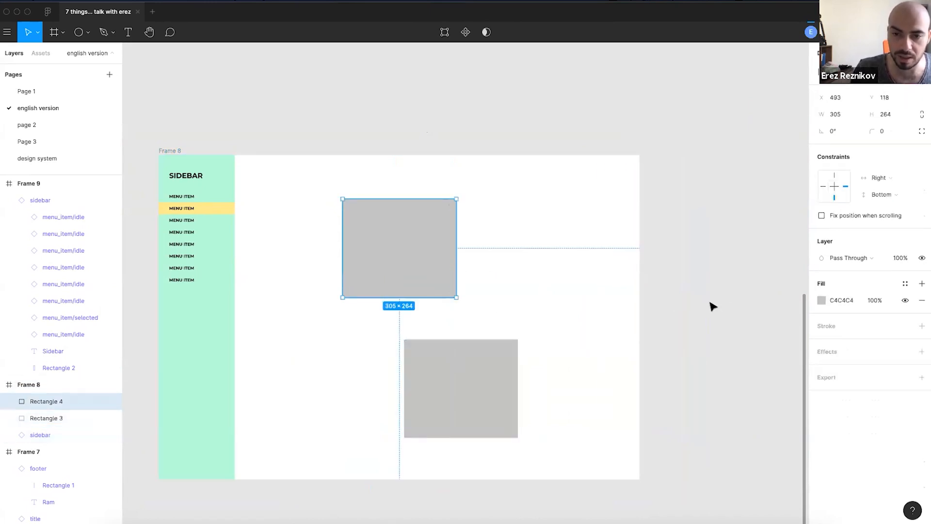
click(691, 308)
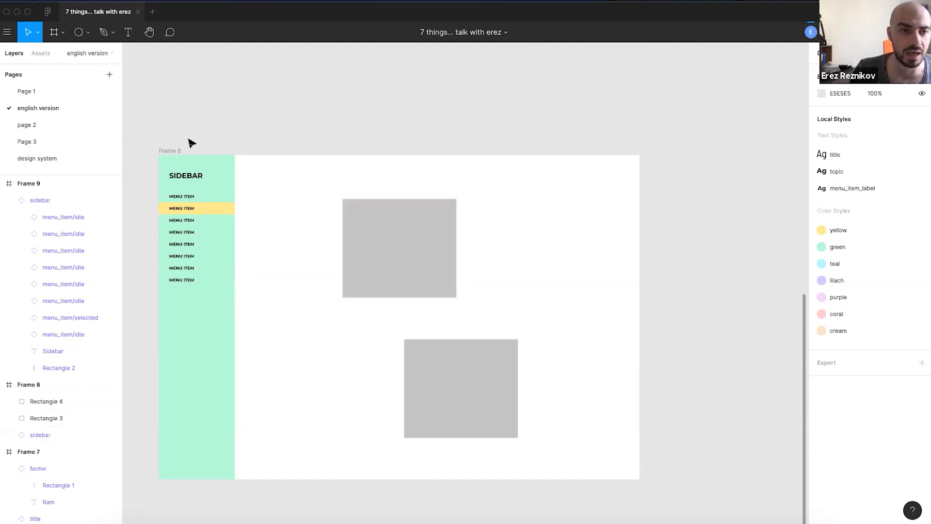
- On the design system page, draw a tall Frame 1 beside the components
click(76, 157)
scroll(453, 289, down, 10)
scroll(556, 348, down, 5)
drag(578, 320, 437, 264)
key(f)
drag(403, 106, 566, 472)
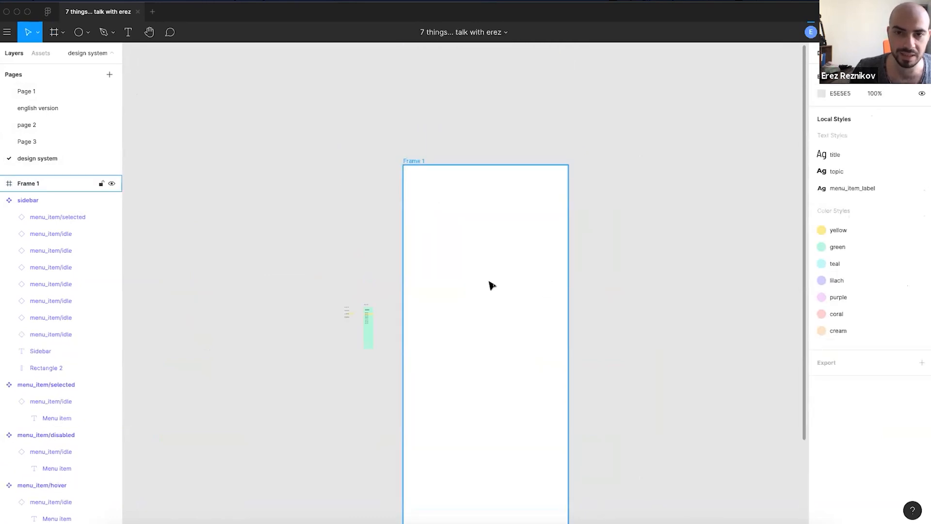
- Move the sidebar and menu_item components into Frame 1
scroll(474, 322, up, 5)
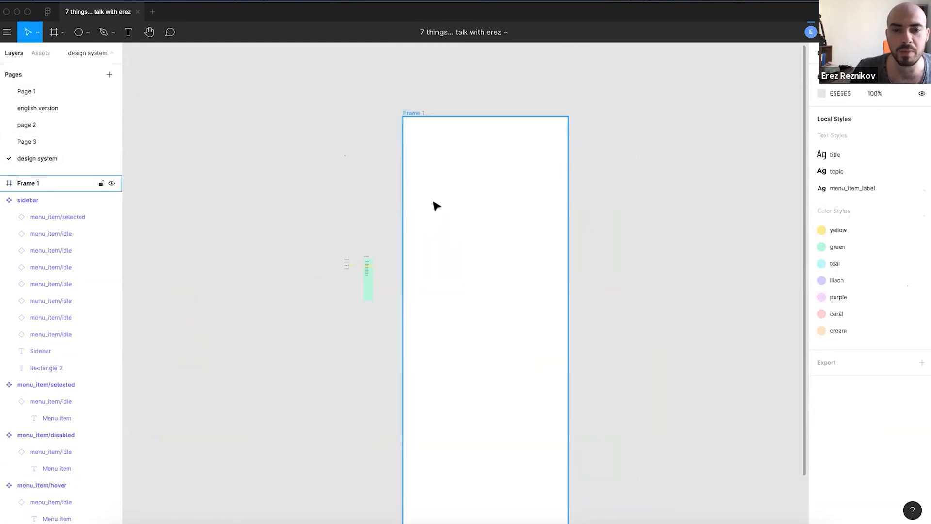
scroll(437, 203, up, 2)
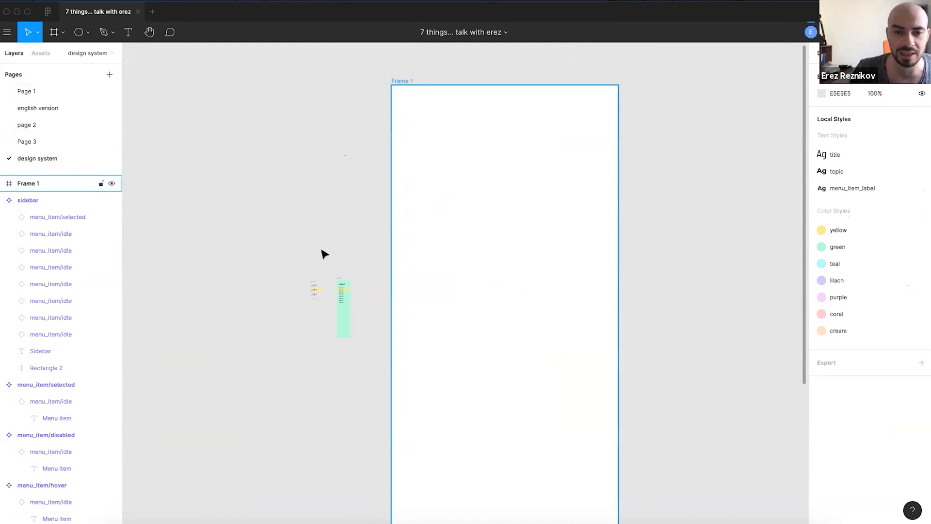
drag(362, 251, 286, 358)
drag(344, 320, 443, 143)
click(366, 133)
scroll(412, 146, up, 5)
click(407, 156)
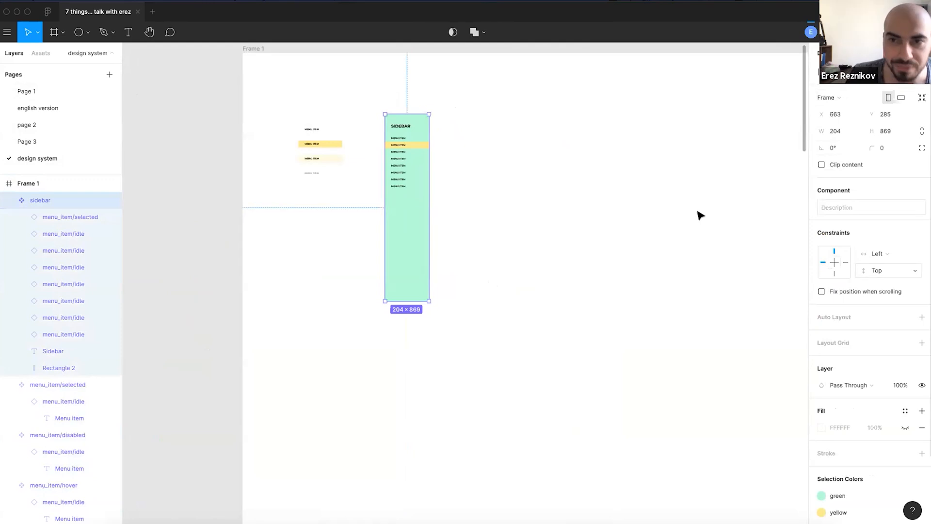
scroll(525, 270, down, 5)
click(369, 259)
- Try making Frame 1 taller, then undo the height changes
drag(370, 260, 313, 173)
scroll(347, 235, down, 1)
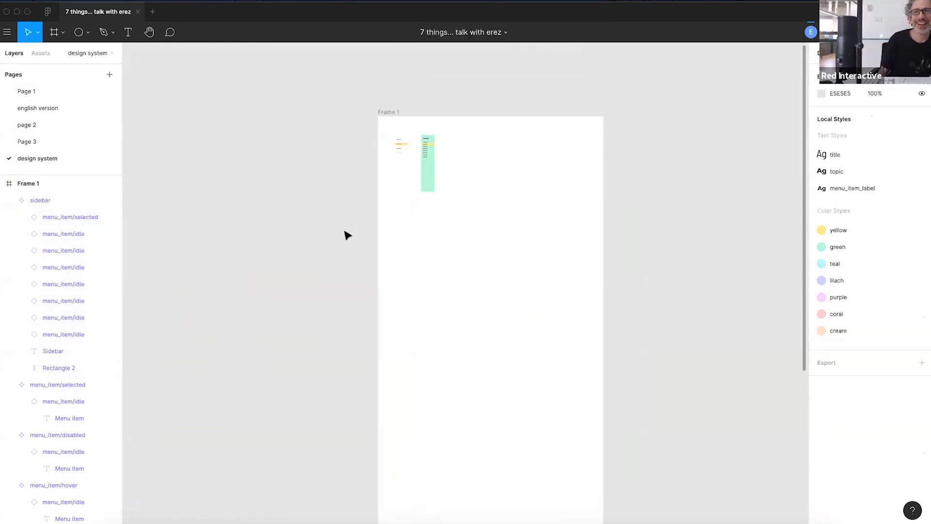
drag(386, 171, 351, 58)
scroll(309, 157, up, 2)
scroll(311, 157, up, 2)
click(362, 137)
scroll(406, 248, down, 5)
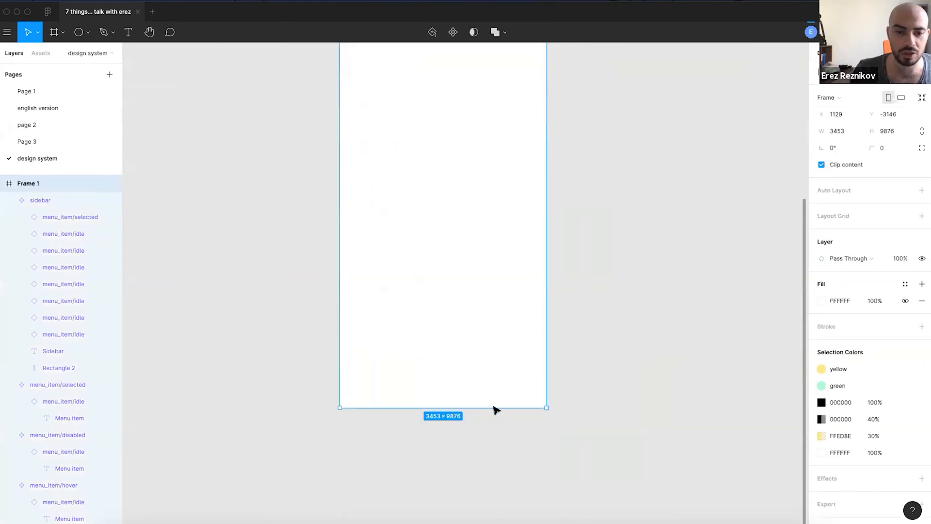
scroll(493, 379, up, 1)
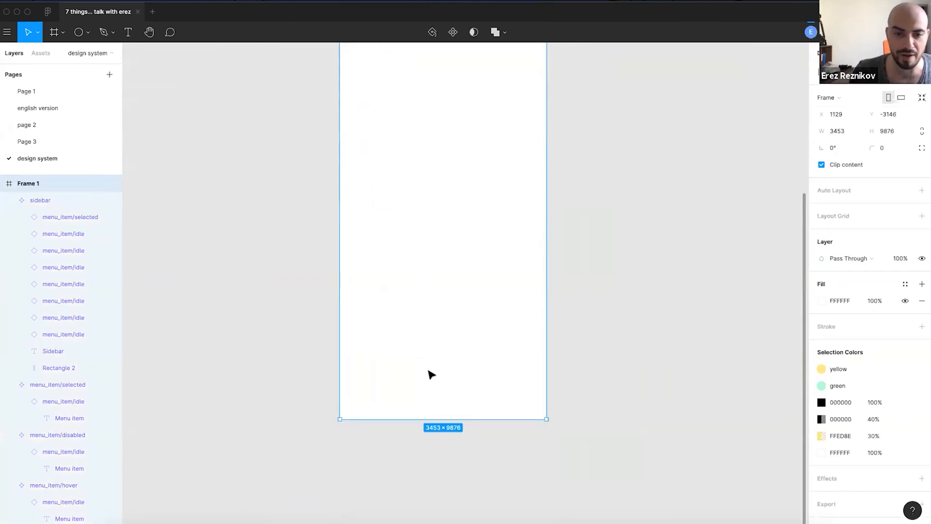
drag(514, 418, 506, 476)
key(ctrl+z)
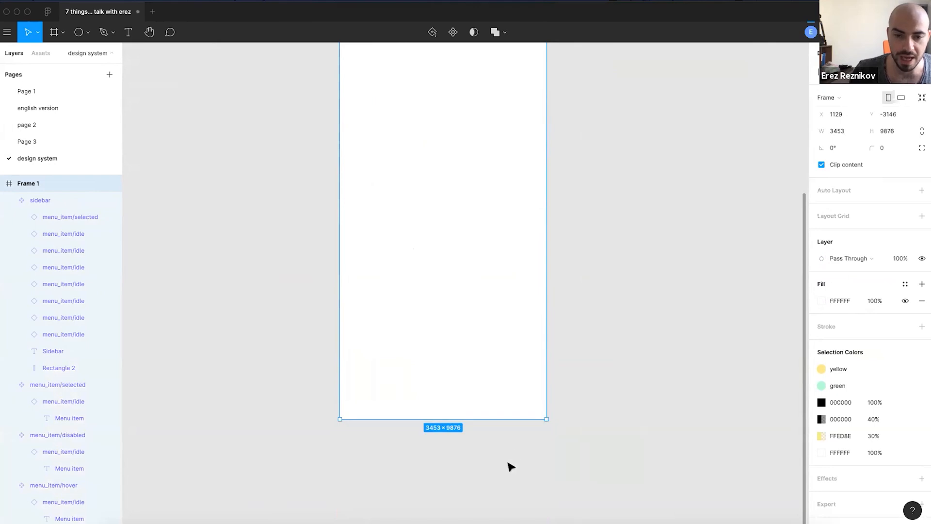
drag(500, 418, 496, 519)
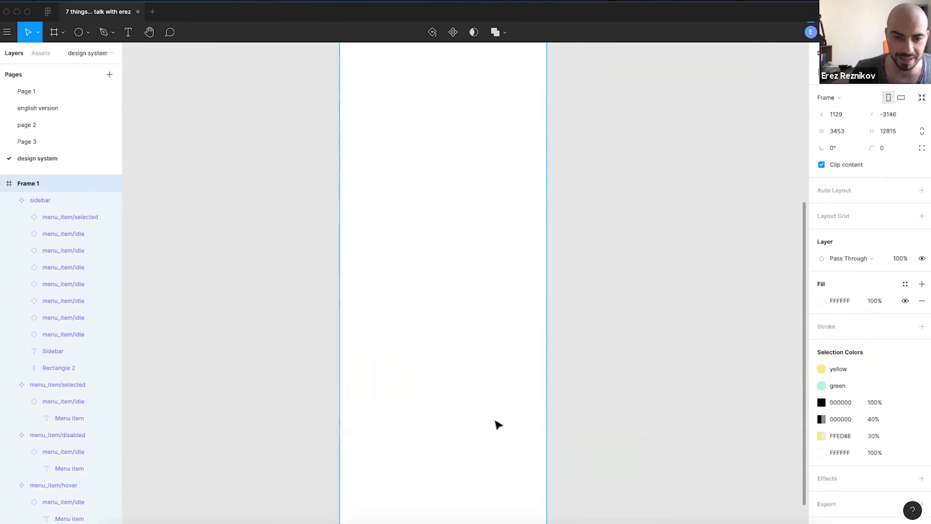
scroll(438, 147, up, 6)
key(ctrl+z)
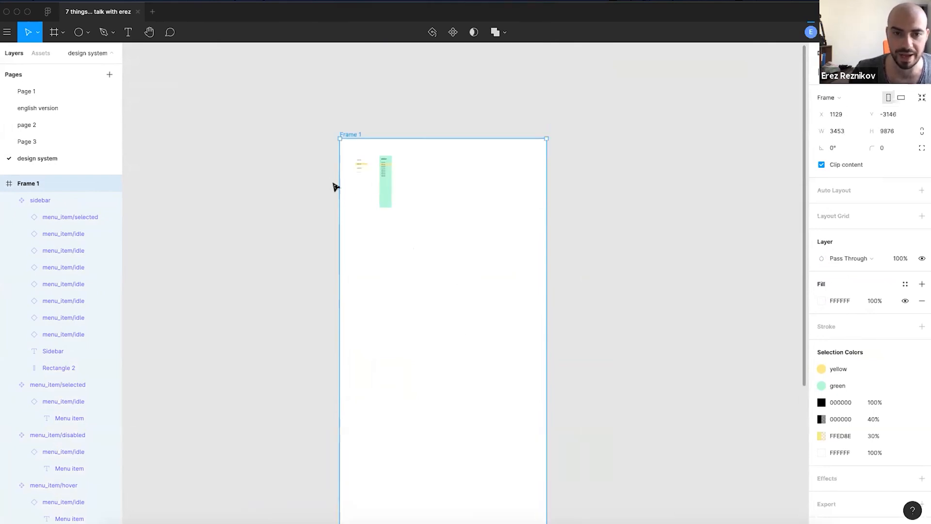
- Nudge the sidebar component slightly lower inside Frame 1
scroll(334, 186, up, 5)
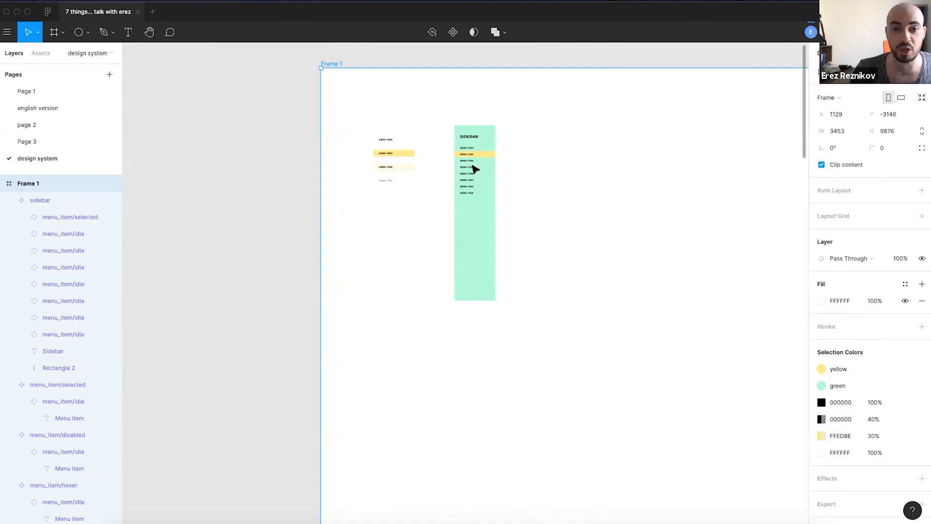
scroll(474, 168, up, 3)
click(524, 169)
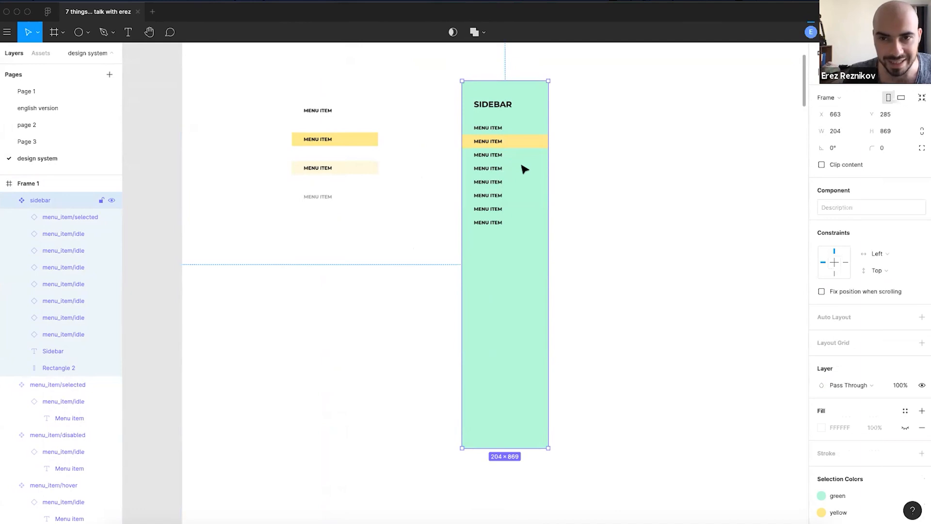
click(297, 210)
scroll(312, 208, up, 3)
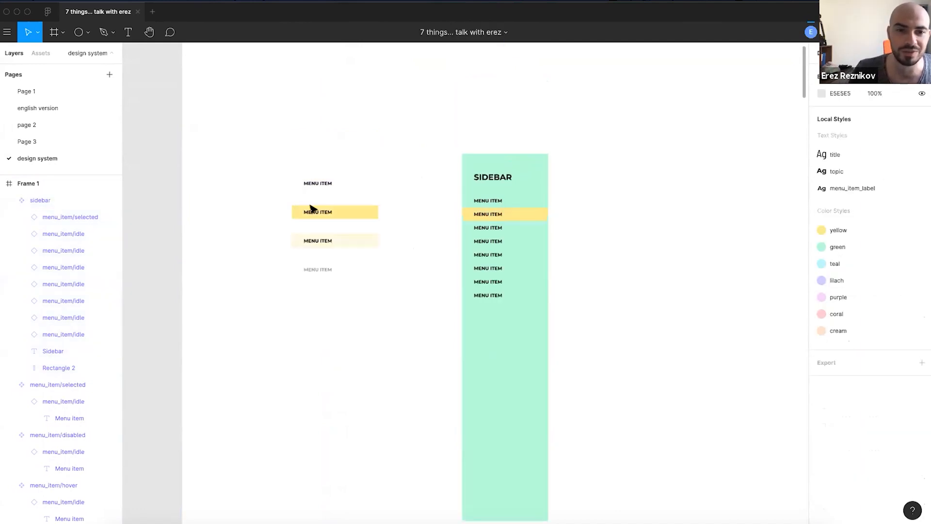
drag(478, 210, 477, 220)
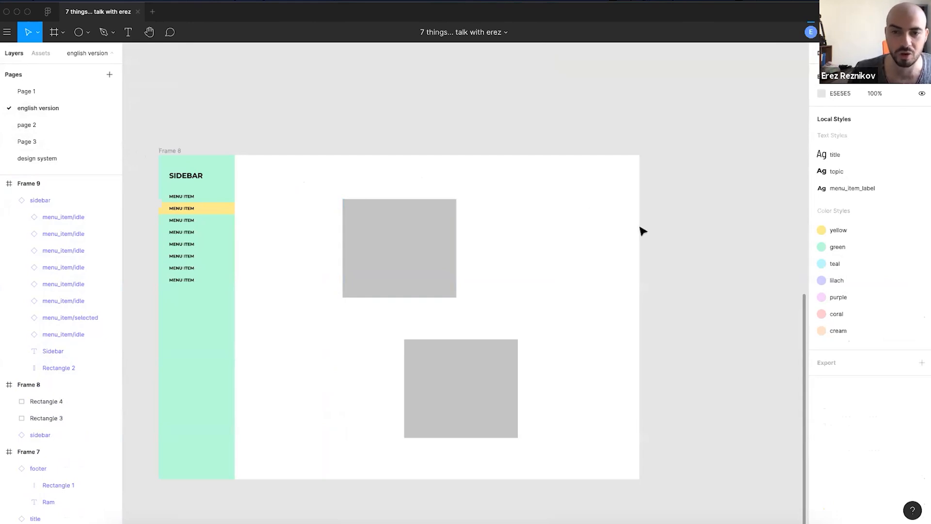
- Make Frame 8 slightly narrower
click(161, 151)
drag(635, 269, 621, 305)
click(465, 121)
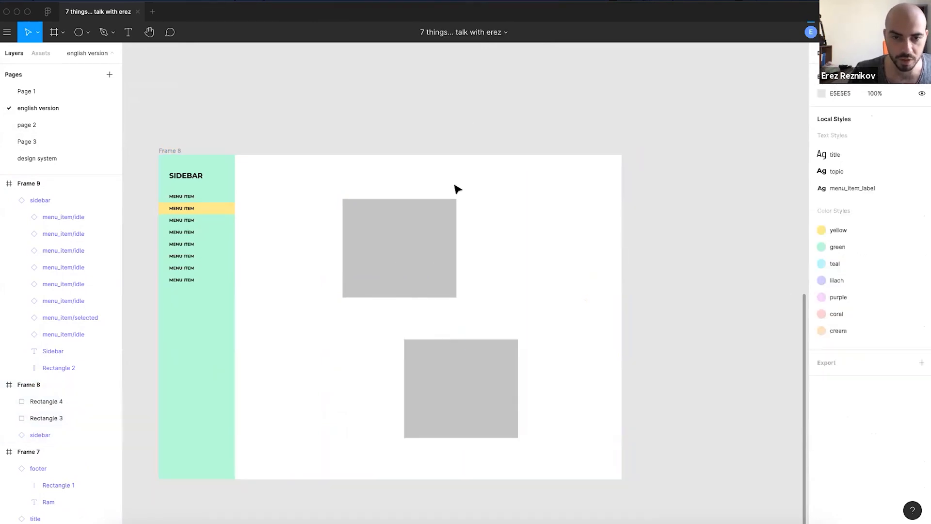
- Scroll from the pink circle slide down to Frame 8's sidebar and grey rectangles
ctrl+scroll(458, 189, down, 3)
scroll(417, 166, up, 5)
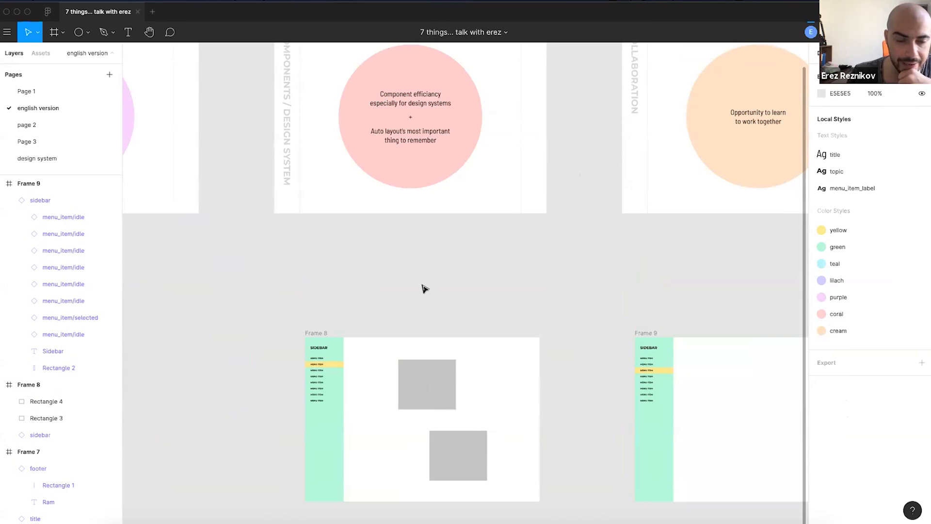
scroll(422, 334, down, 3)
ctrl+scroll(387, 354, up, 3)
scroll(388, 243, up, 5)
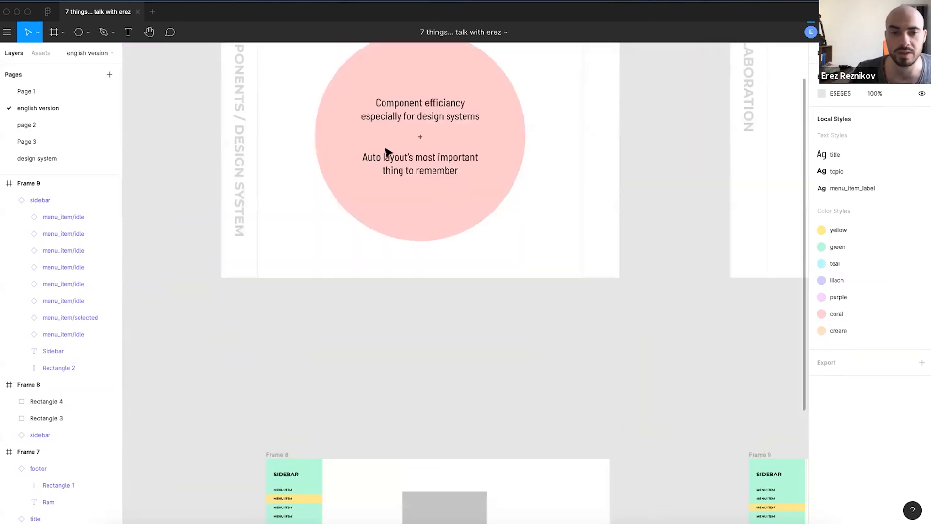
ctrl+scroll(398, 174, up, 5)
ctrl+scroll(405, 192, up, 3)
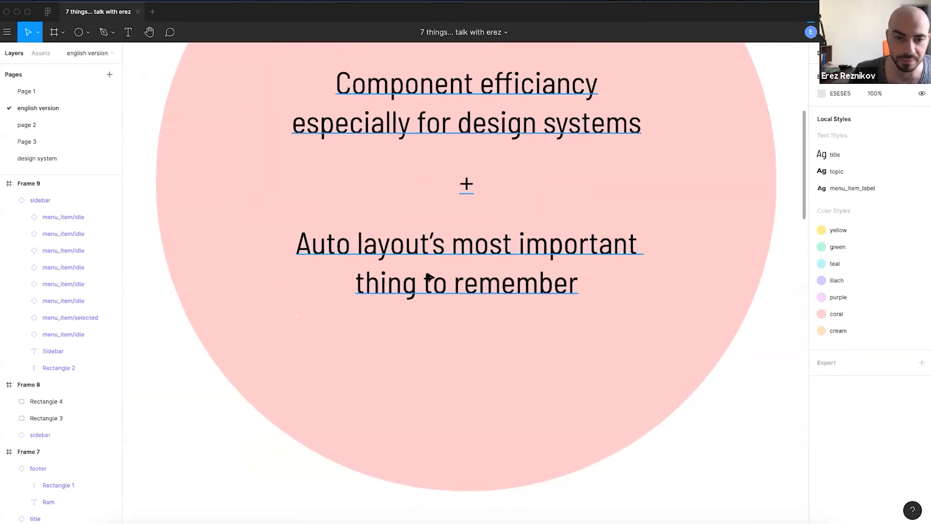
ctrl+scroll(450, 273, down, 1)
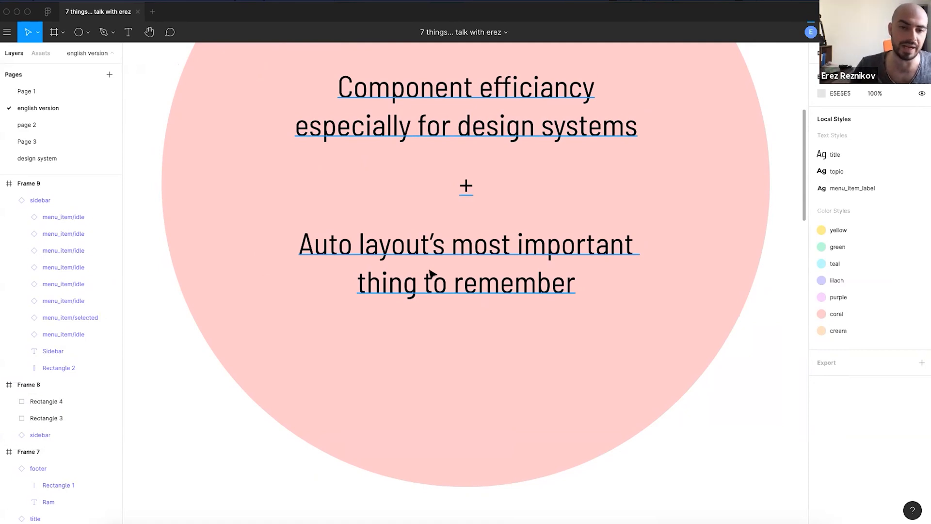
scroll(535, 283, down, 5)
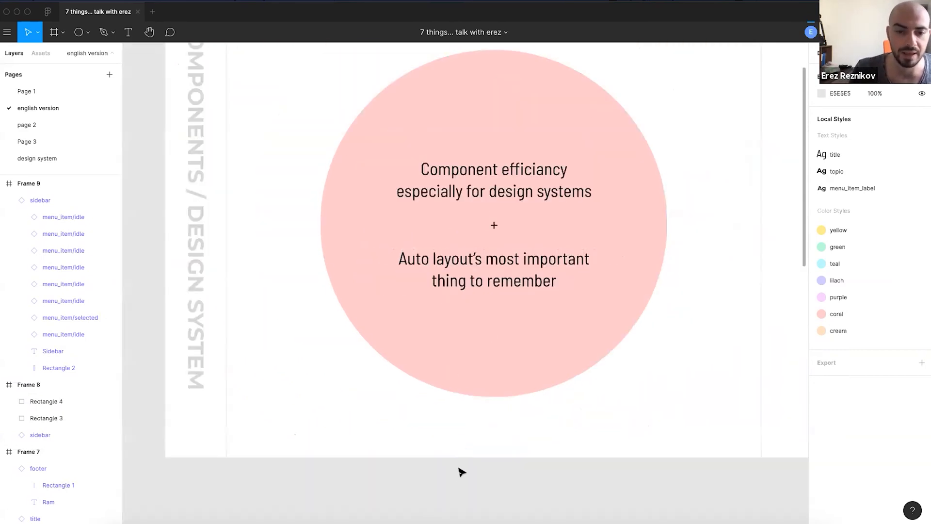
scroll(438, 328, down, 10)
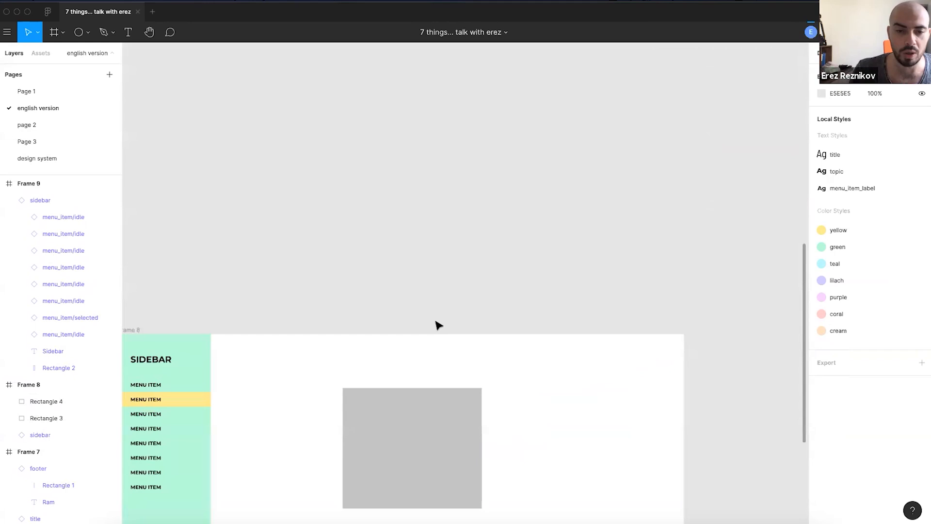
- Delete the two grey rectangles from Frame 8
scroll(515, 243, down, 2)
drag(365, 349, 490, 222)
key(Delete)
scroll(354, 221, up, 1)
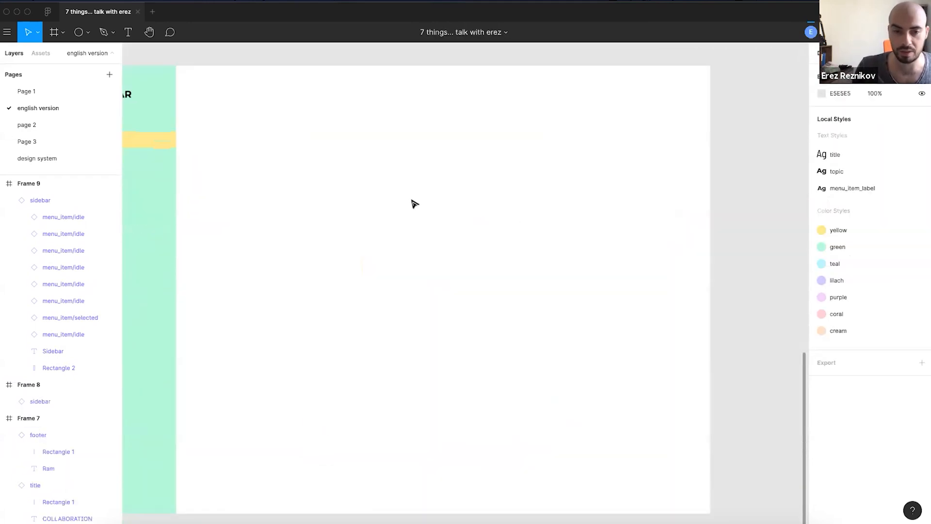
- Add a text label reading 'Button' inside Frame 8
key(t)
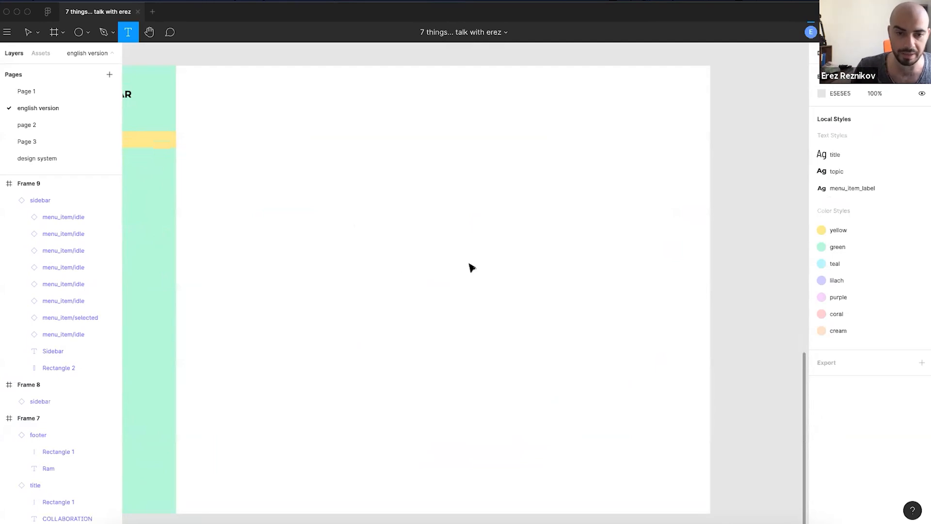
click(471, 267)
text(aksjdhakjshd)
key(Escape)
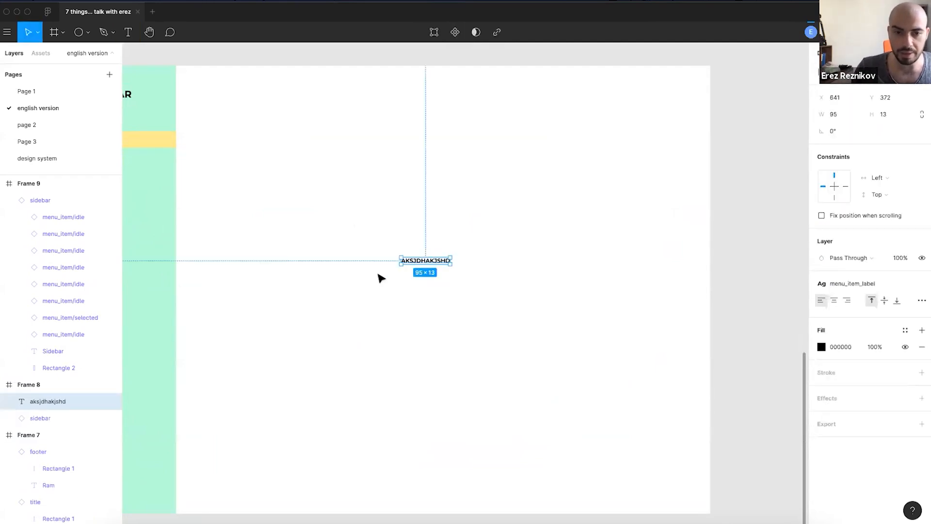
scroll(380, 278, up, 3)
key(Return)
text(Button)
key(Escape)
- Wrap the BUTTON label in its own frame and enlarge it to 79×21
click(505, 314)
scroll(530, 206, up, 2)
click(495, 247)
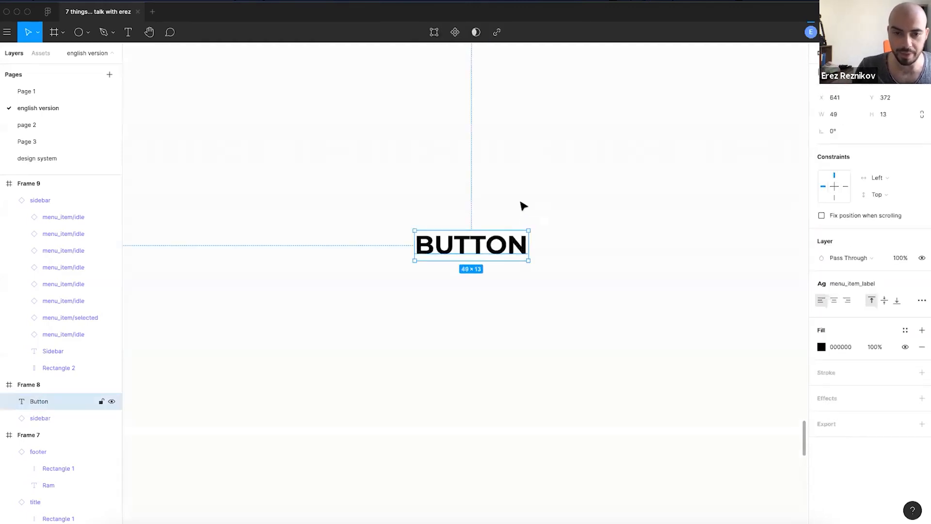
key(ctrl+alt+g)
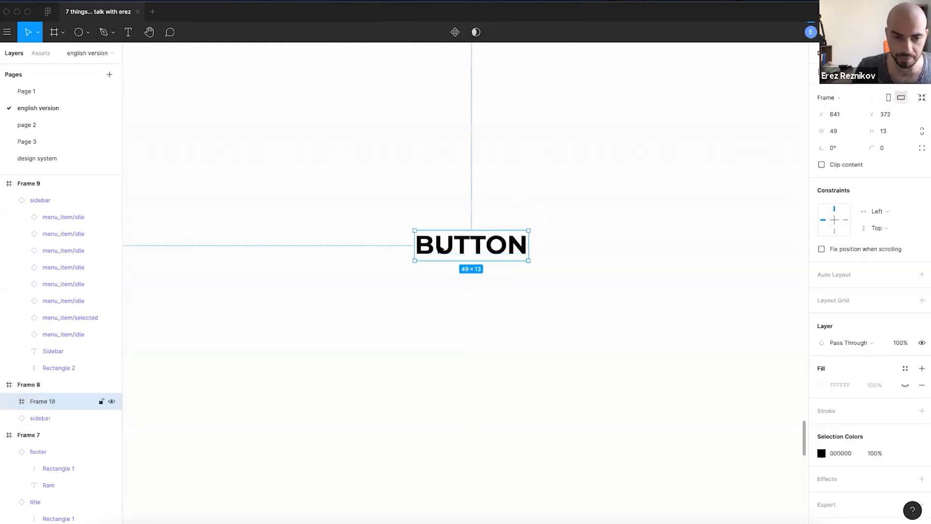
drag(529, 230, 554, 224)
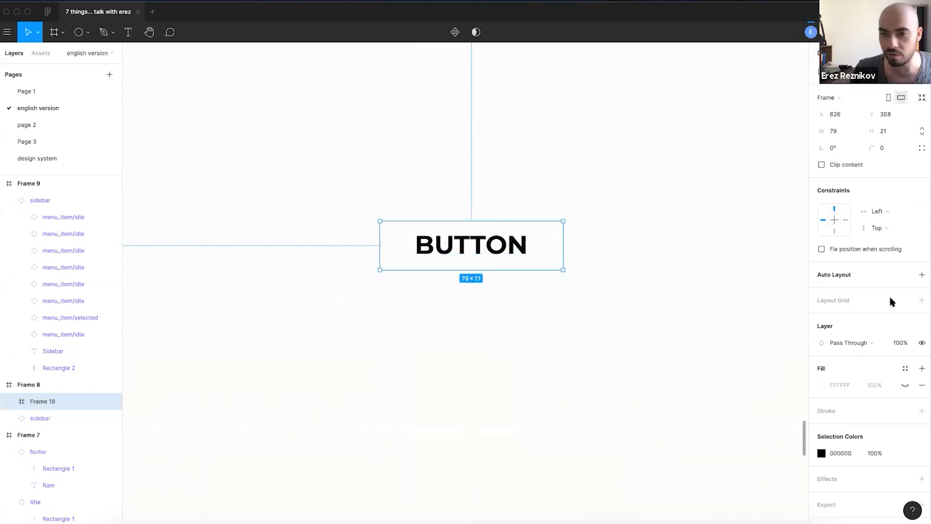
- Add vertical auto layout with 0 spacing to the button frame
click(922, 275)
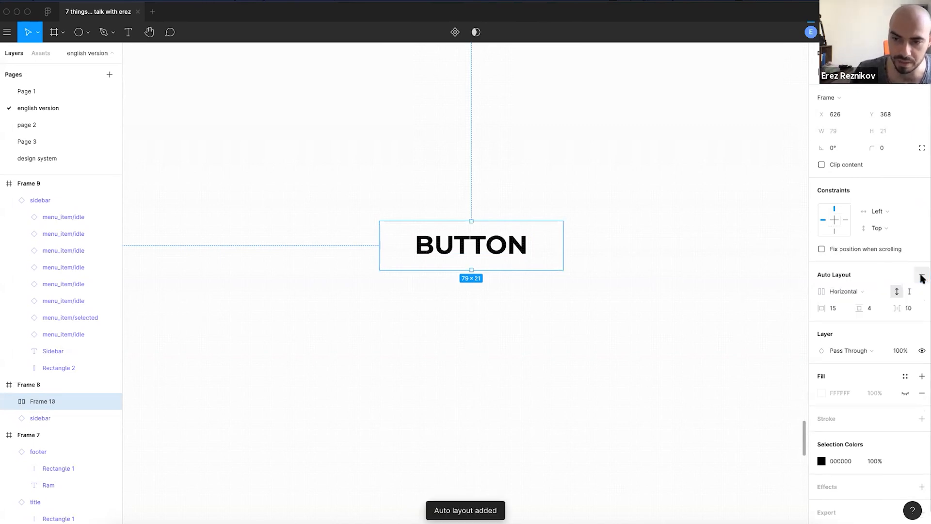
click(845, 291)
click(850, 304)
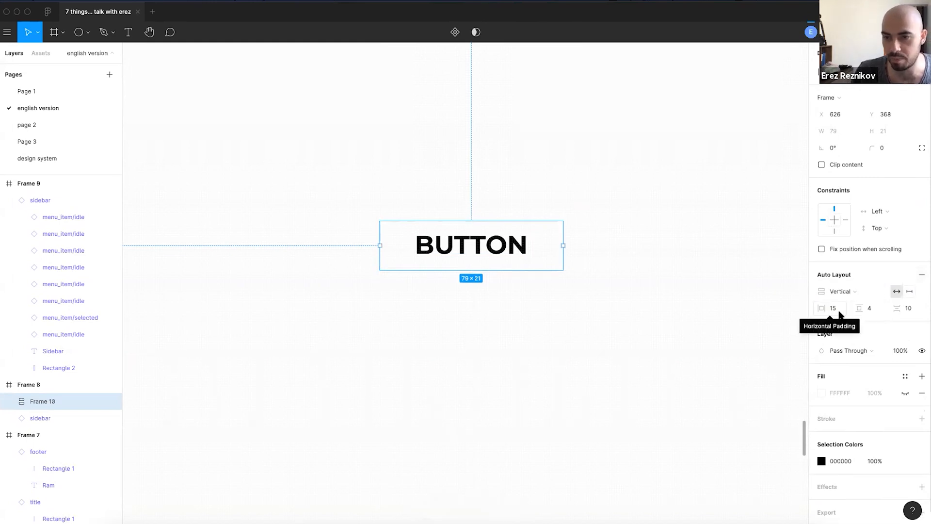
click(910, 309)
text(0)
key(Return)
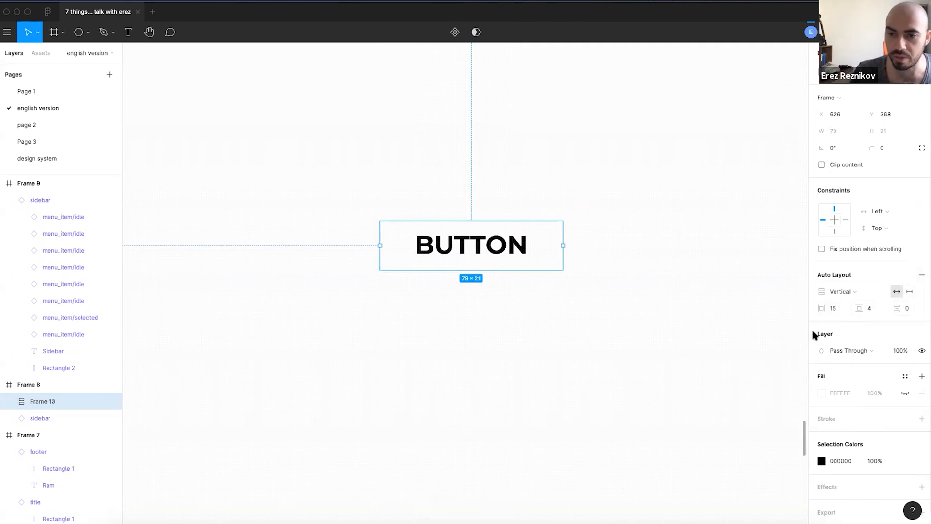
- Fill the button frame with the yellow style and set its corner radius to 50
click(904, 377)
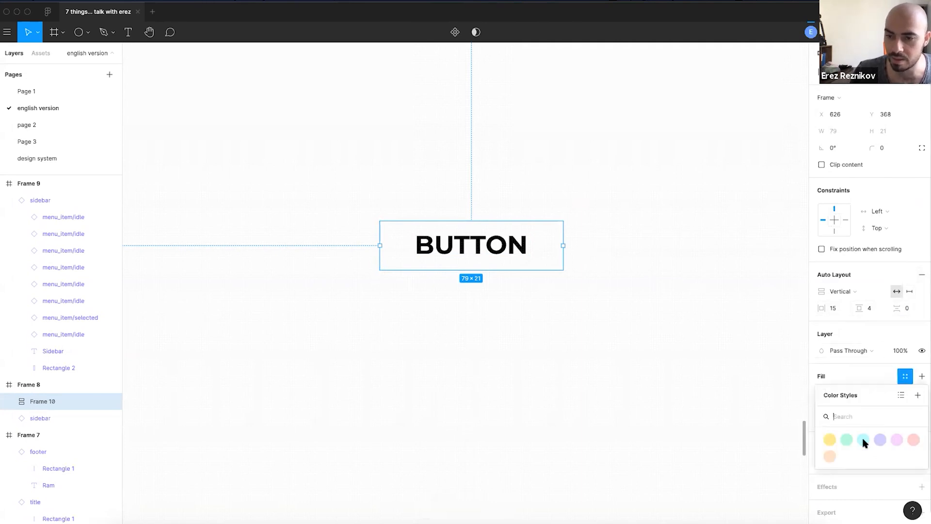
click(825, 434)
click(597, 310)
click(515, 258)
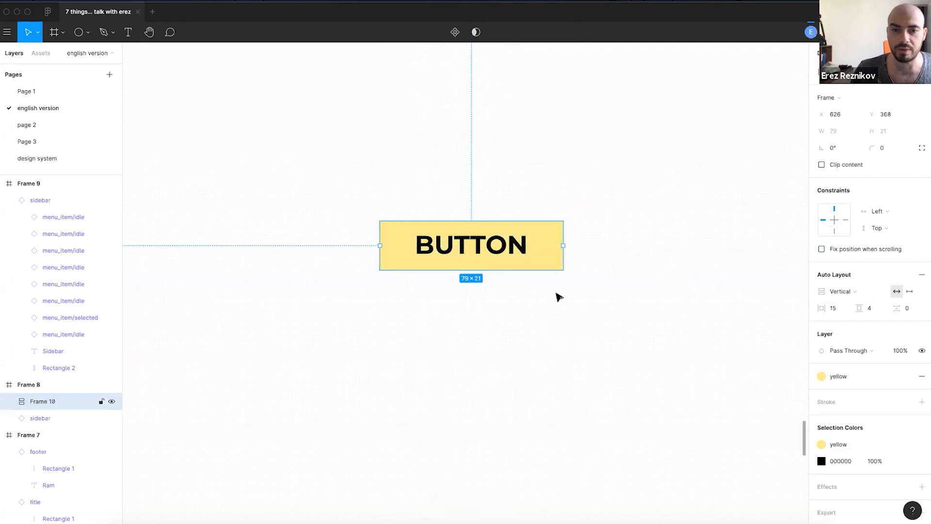
click(892, 148)
text(30)
key(Return)
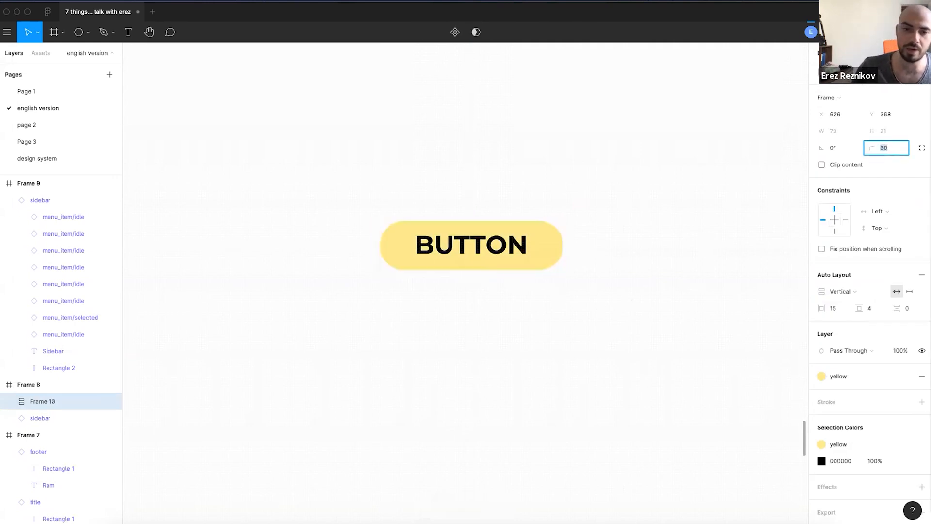
- Set the button's auto-layout padding to 10 vertical and 20 horizontal
click(871, 308)
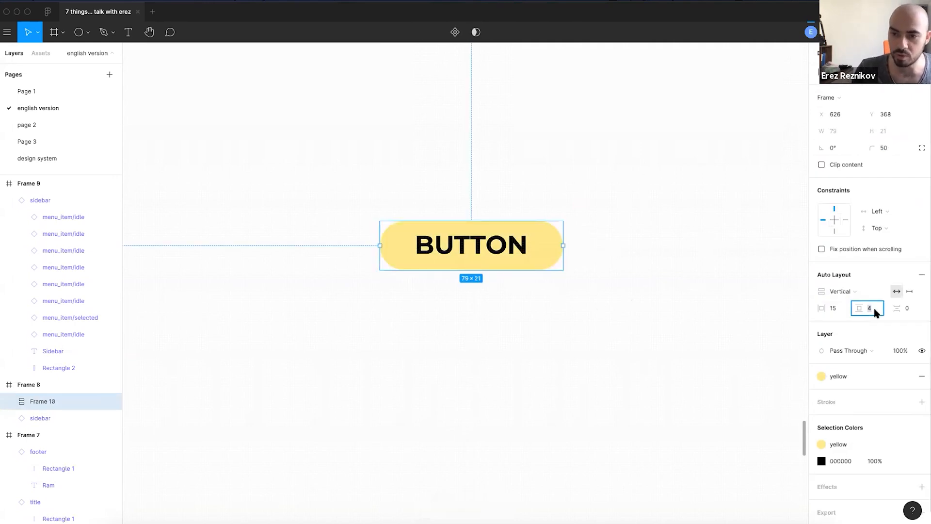
text(14)
key(Return)
key(shift+Up)
key(shift+Down)
key(shift+Down)
key(shift+Up)
key(shift+Up)
key(shift+Up)
key(shift+Down)
key(shift+Down)
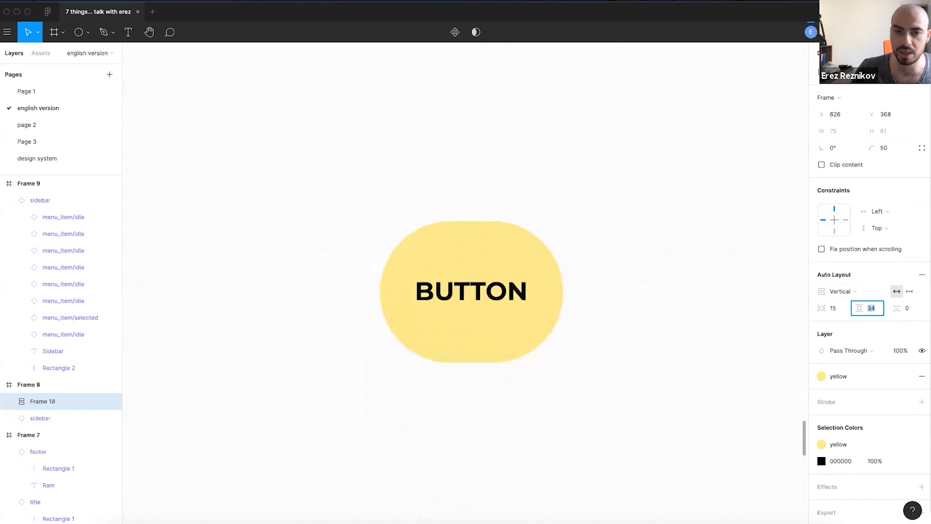
key(Down)
key(Down)
key(Down)
key(Down)
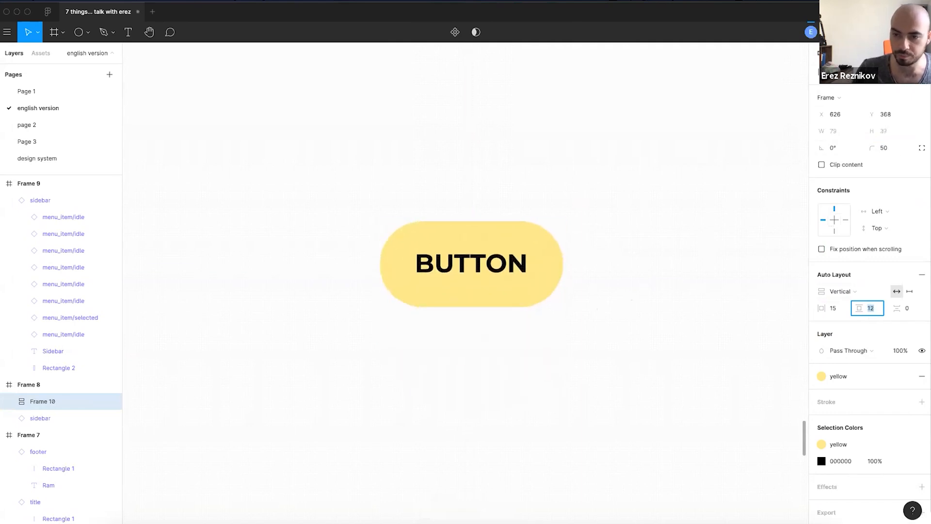
click(839, 309)
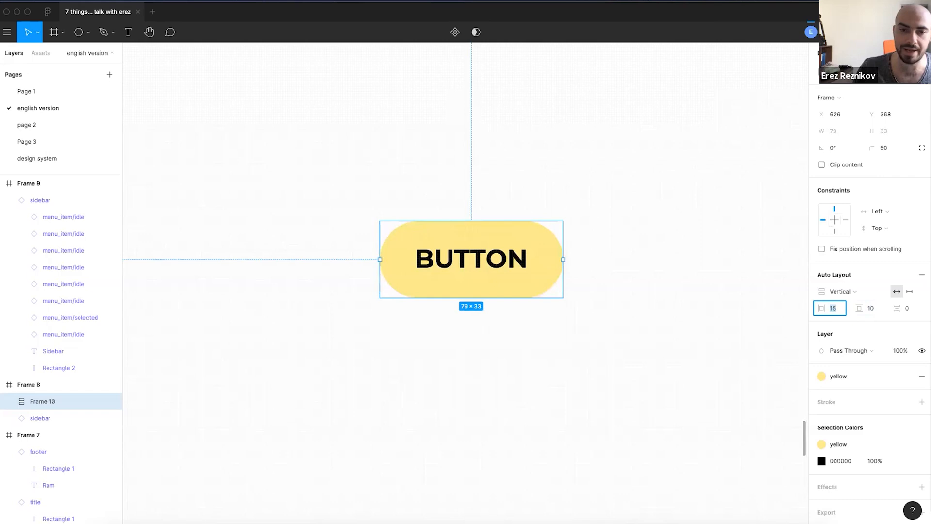
key(shift+Up)
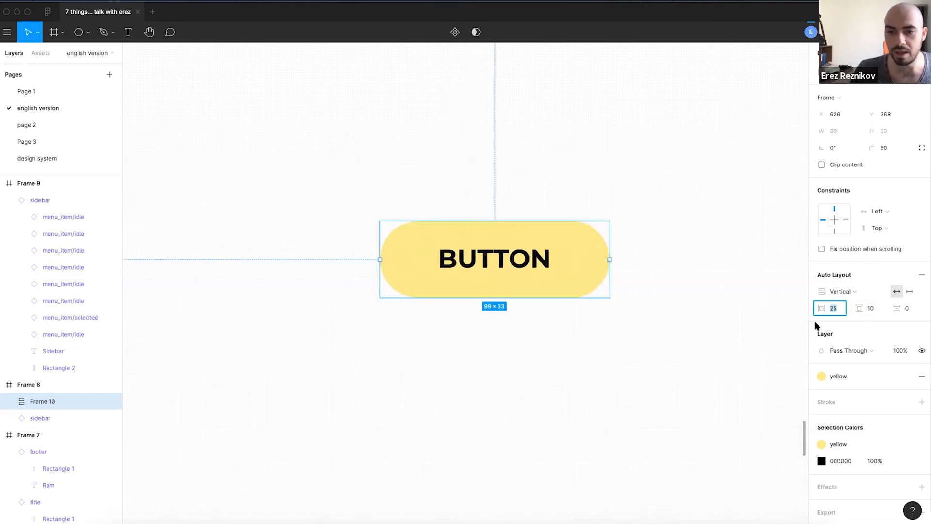
key(Down)
key(Down)
key(Down)
key(Down)
key(Down)
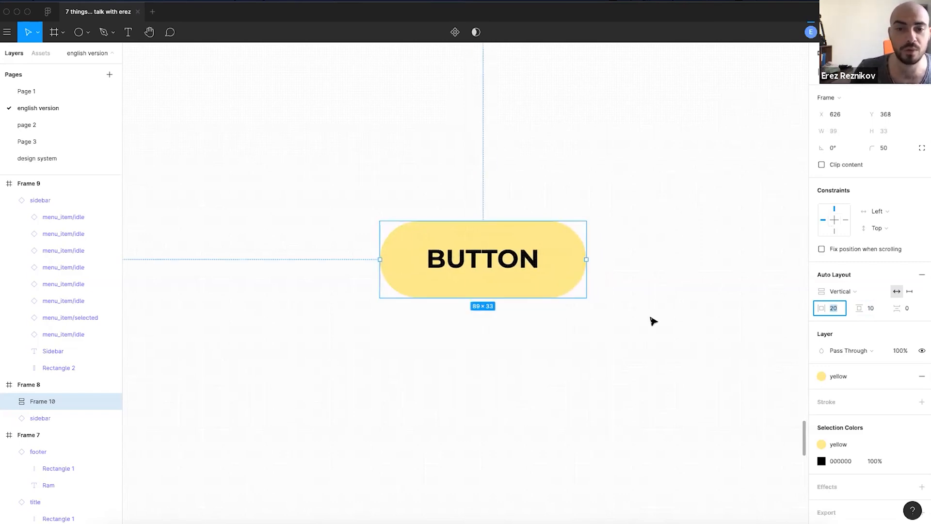
click(632, 316)
scroll(632, 316, right, 3)
scroll(606, 301, up, 1)
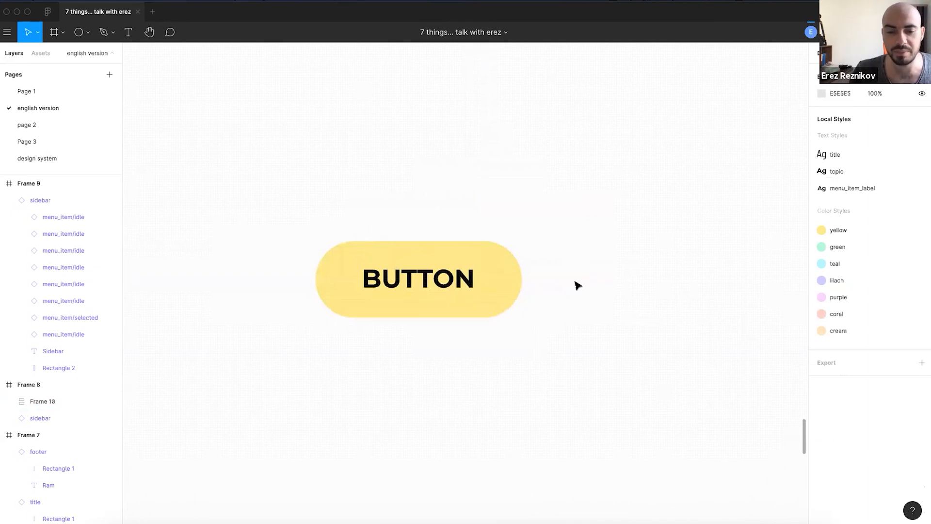
click(460, 300)
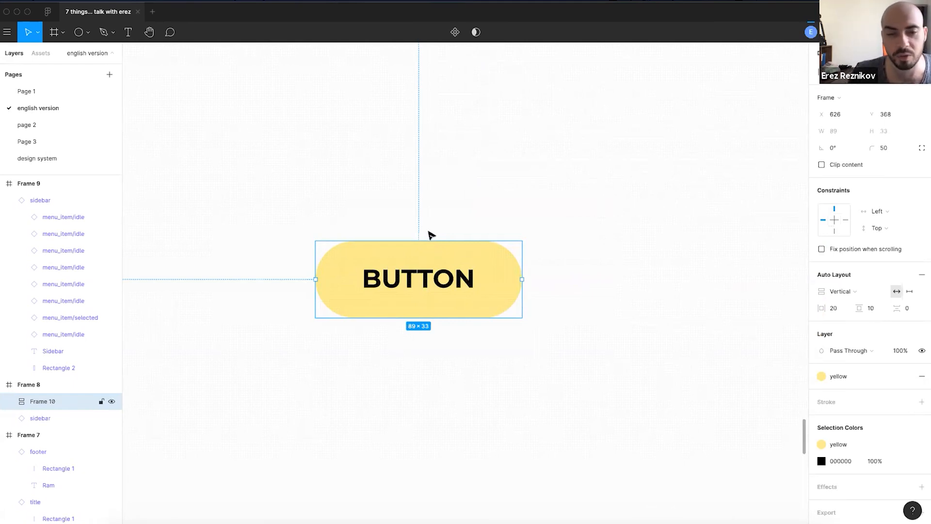
click(475, 221)
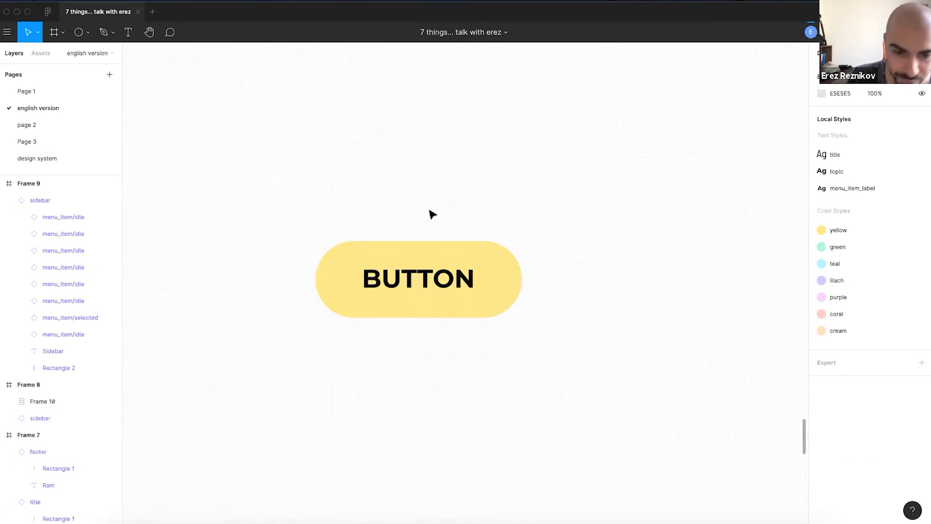
drag(370, 207, 401, 239)
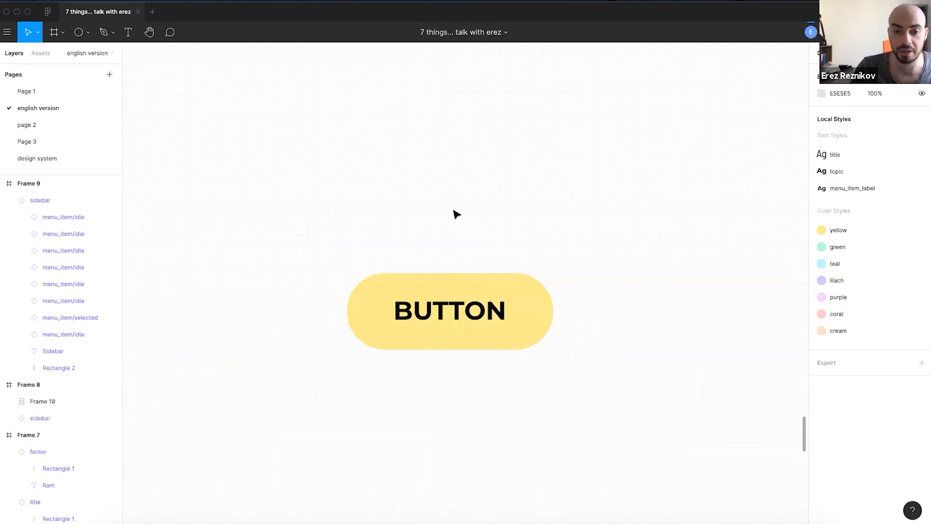
click(460, 325)
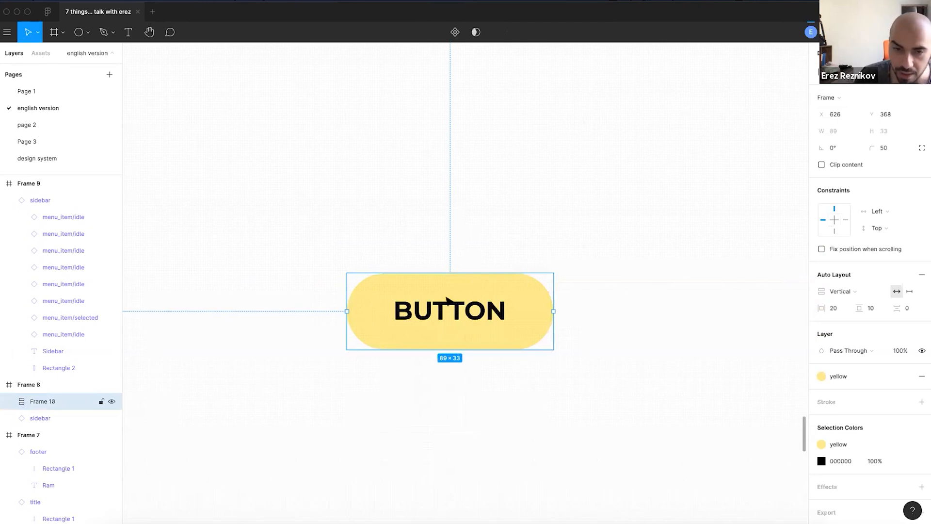
click(473, 257)
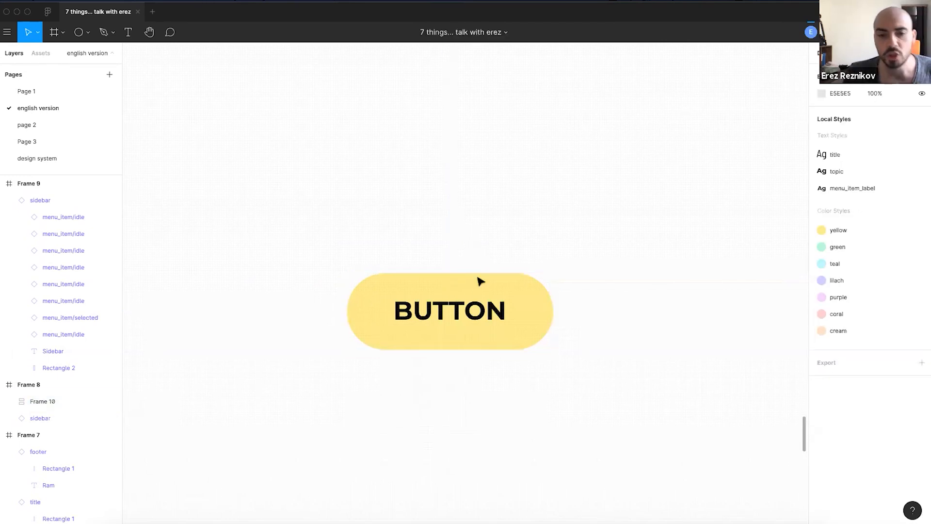
click(470, 325)
click(477, 257)
- Extend the label to BUTTON ALSKDJALKSJD so the pill widens to 182×33
double_click(464, 311)
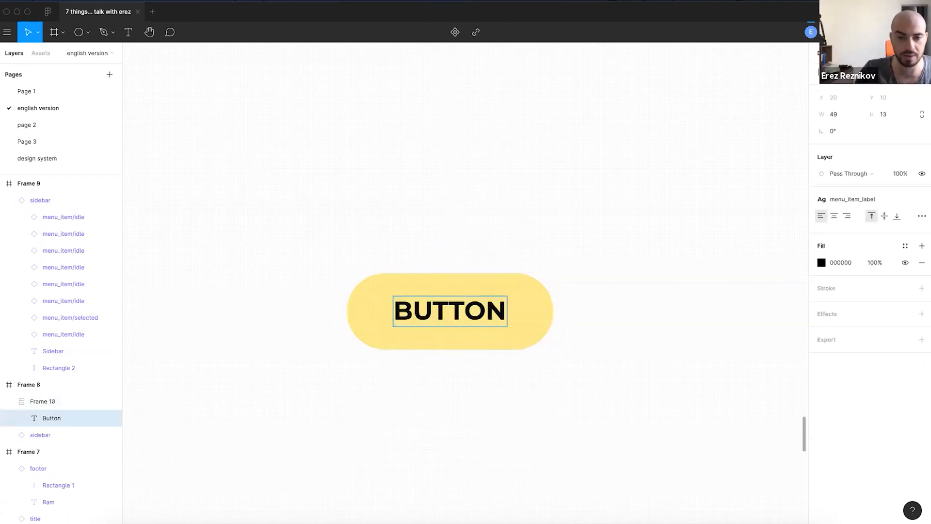
text(alskdjalksjd)
click(512, 249)
- Move the widened yellow button up and to the left
click(499, 247)
drag(572, 231, 544, 232)
drag(555, 315, 395, 223)
double_click(400, 252)
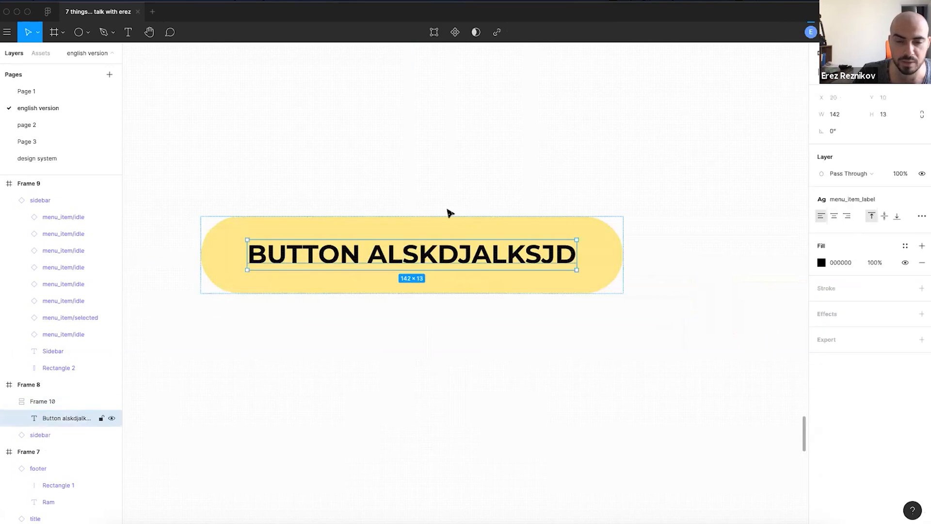
click(453, 181)
scroll(461, 194, up, 1)
scroll(461, 194, left, 1)
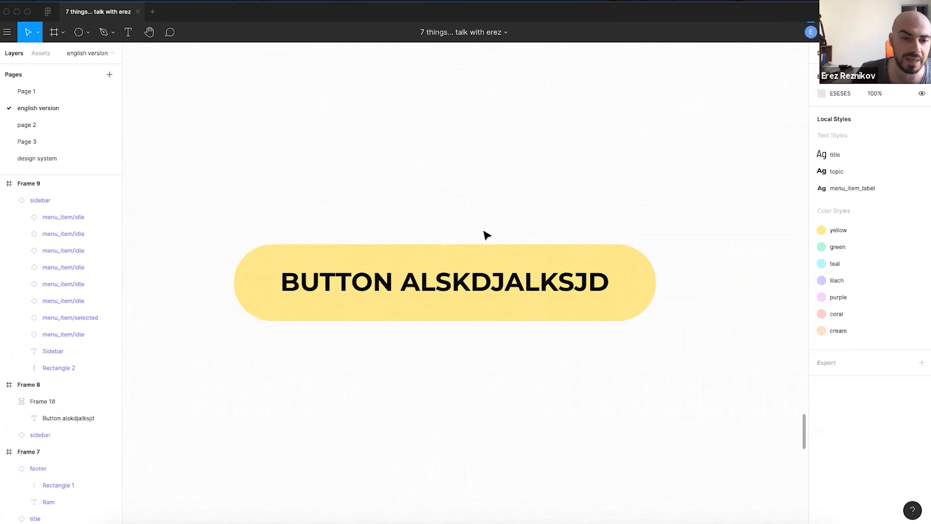
scroll(470, 228, up, 1)
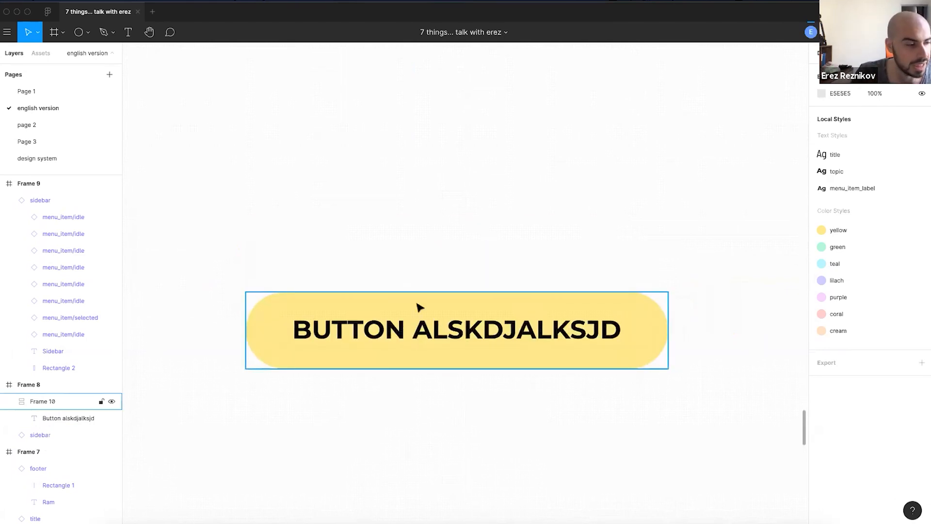
click(420, 307)
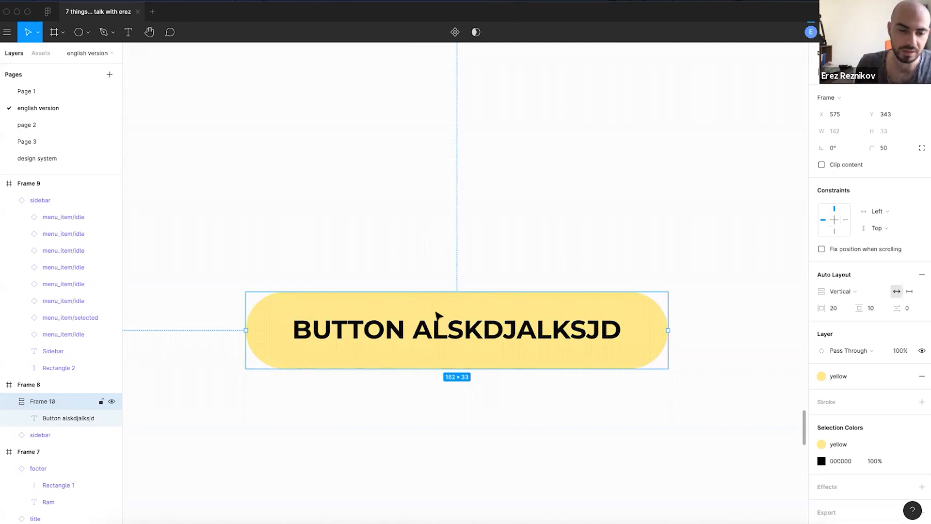
- Duplicate the button above itself and shorten the copy's label to BUTTON ALSKDD
scroll(437, 301, down, 4)
click(452, 292)
alt+drag(428, 313, 433, 270)
double_click(485, 274)
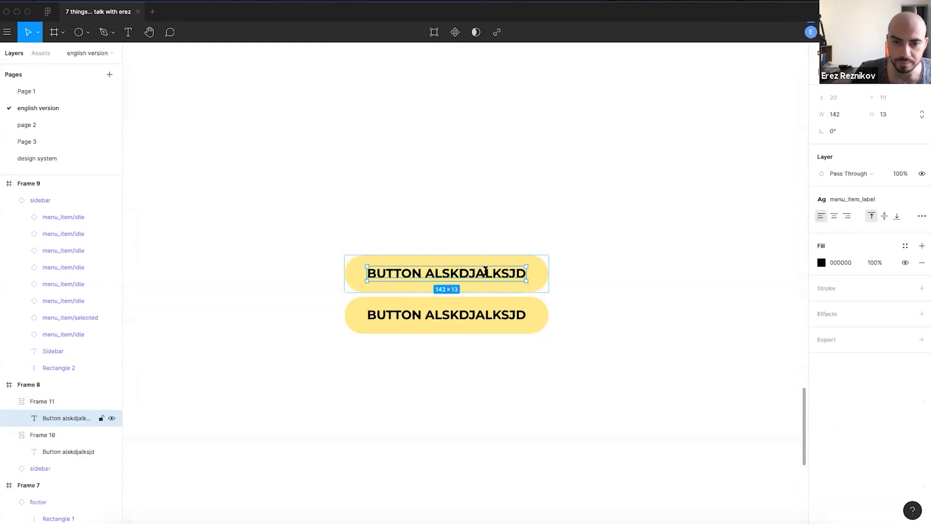
click(513, 274)
key(BackSpace)
key(BackSpace)
key(BackSpace)
key(BackSpace)
key(BackSpace)
key(BackSpace)
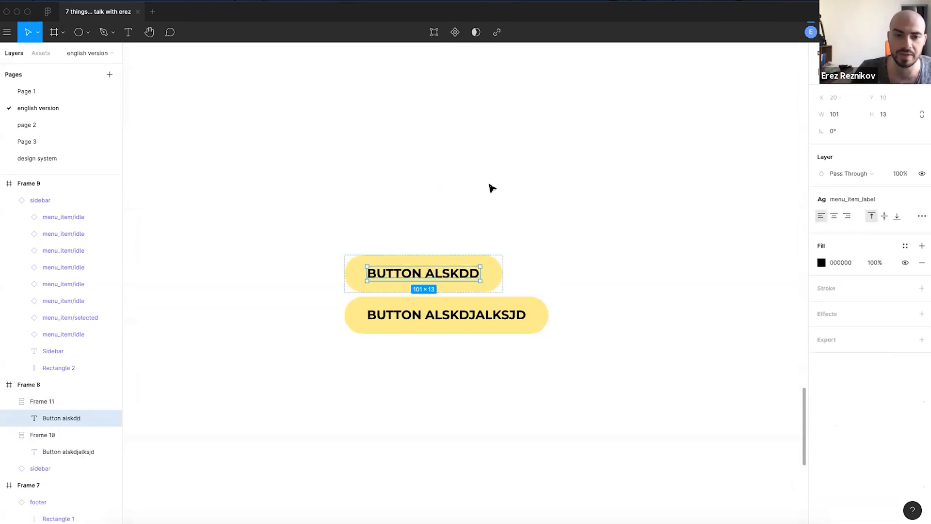
click(490, 187)
- Add a third button on top labelled BUTTON AKDD
alt+drag(451, 275, 457, 230)
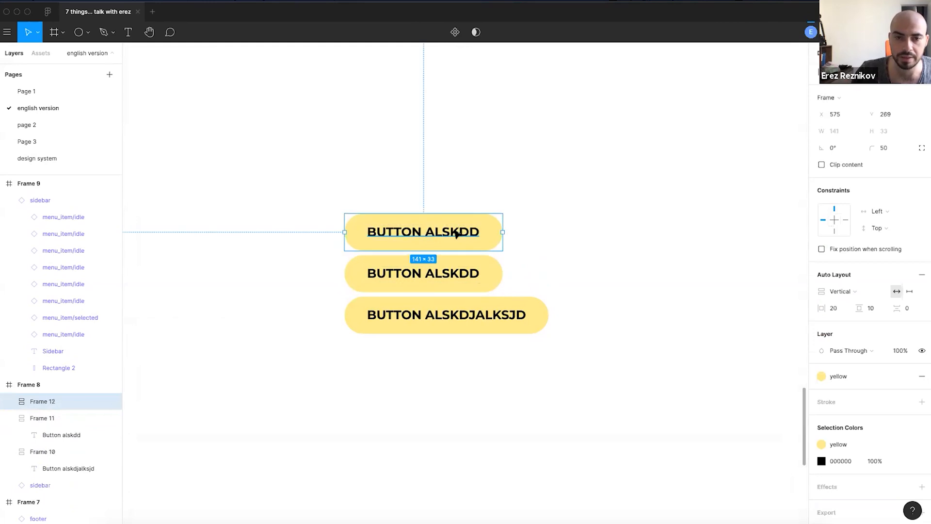
double_click(457, 231)
key(BackSpace)
key(BackSpace)
key(Escape)
- Select all three buttons and set the gap between them to 31
click(445, 170)
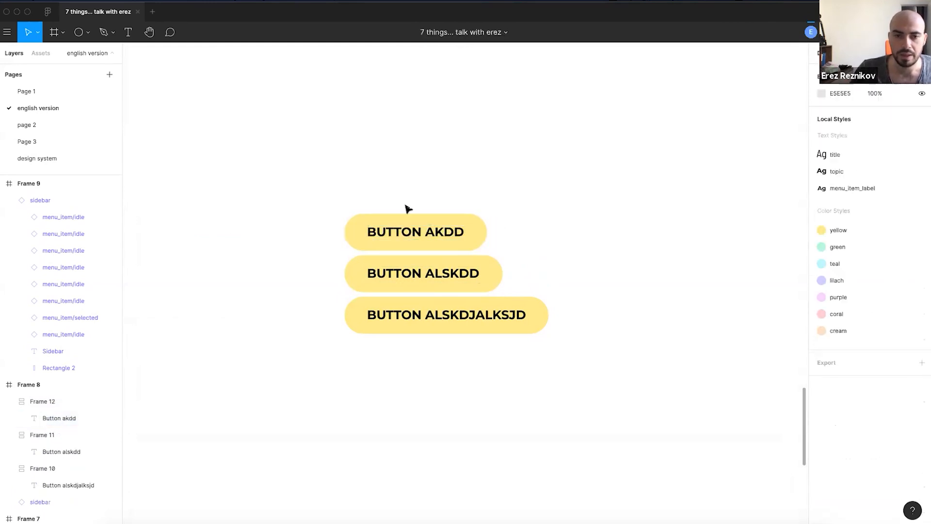
drag(452, 351, 463, 246)
drag(421, 294, 447, 182)
key(alt)
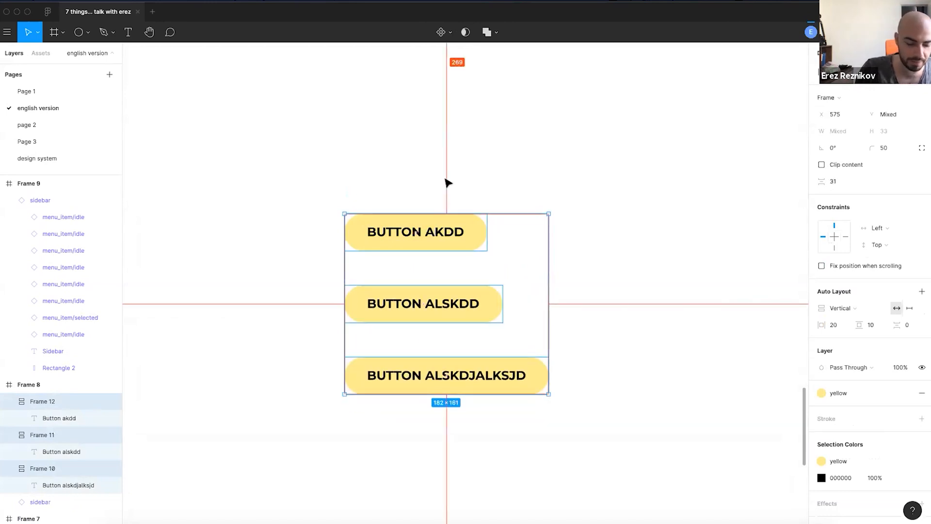
- Wrap the three buttons in a new frame filled coral and enlarge it
key(super+alt+g)
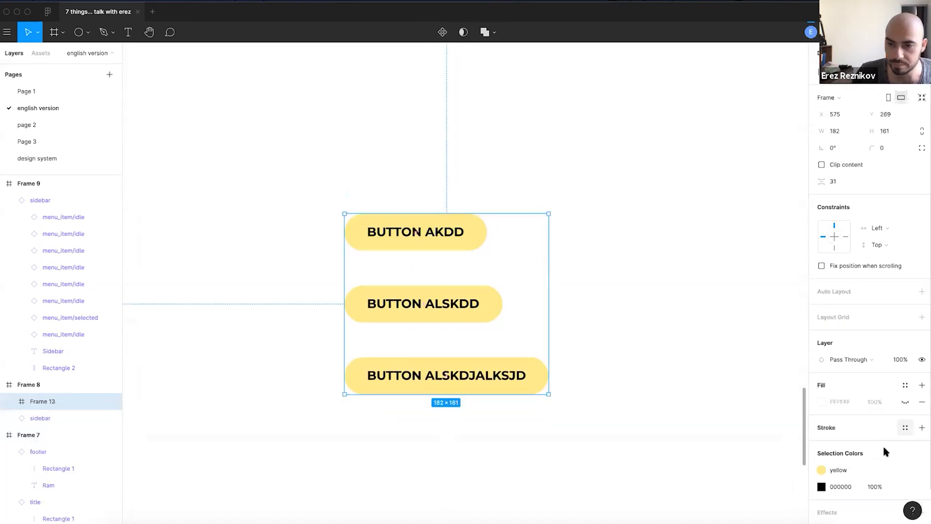
click(905, 385)
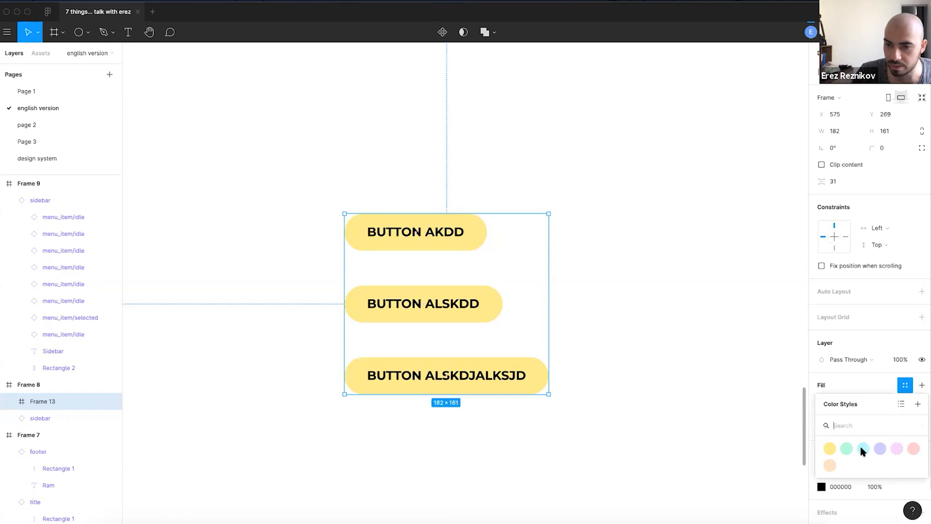
click(913, 449)
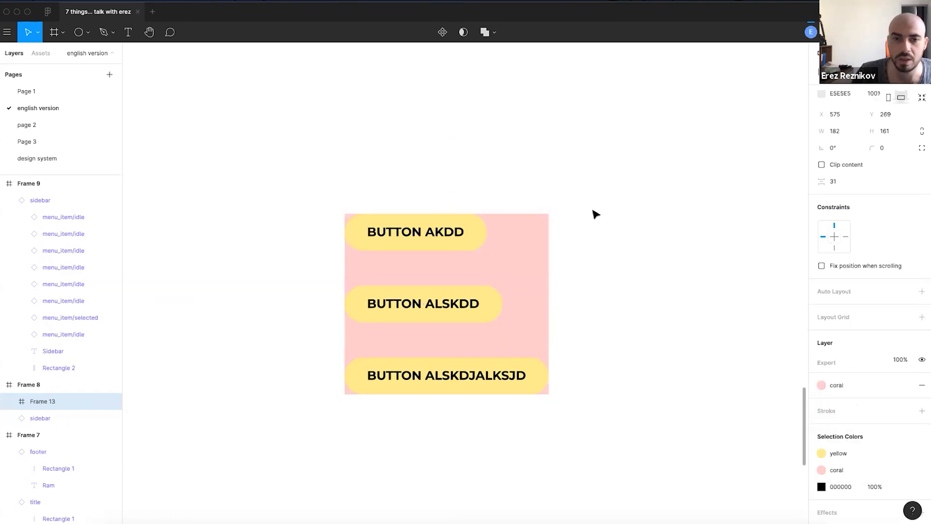
click(531, 250)
drag(548, 214, 578, 176)
click(656, 383)
drag(656, 383, 629, 332)
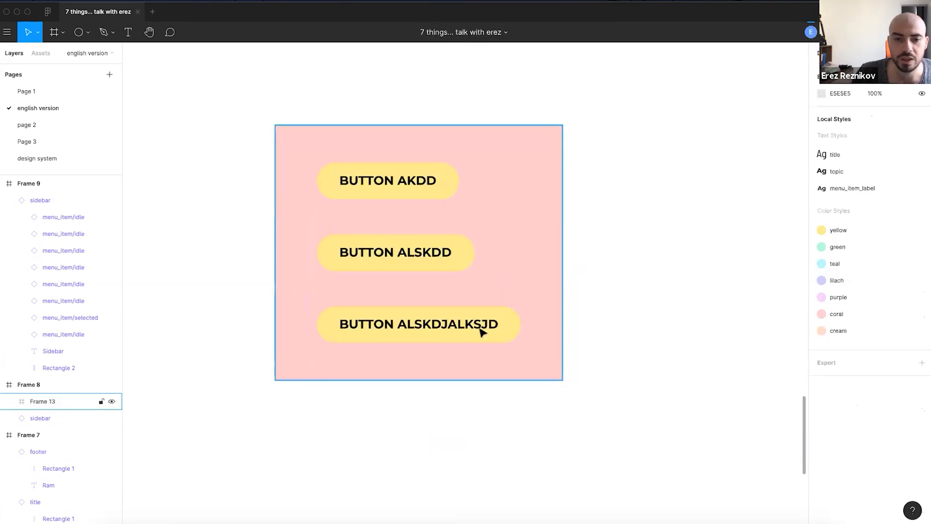
scroll(505, 218, up, 2)
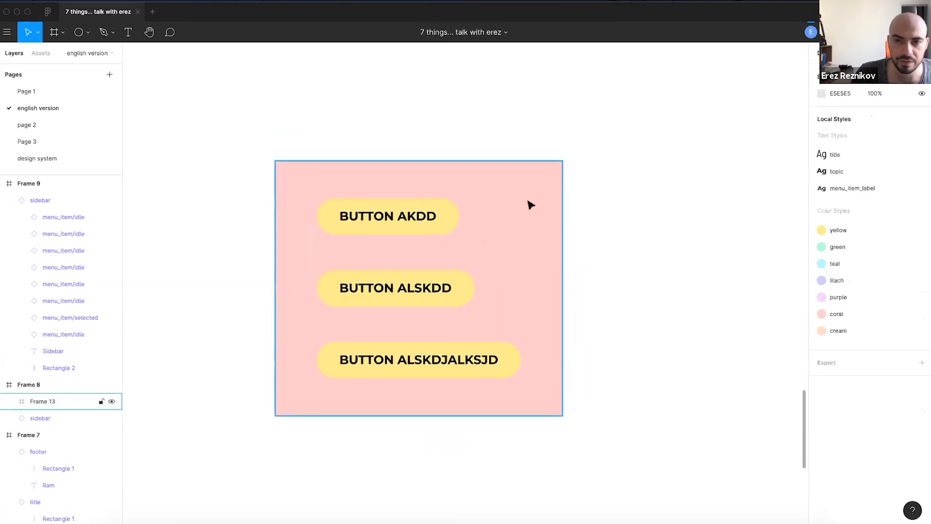
click(531, 204)
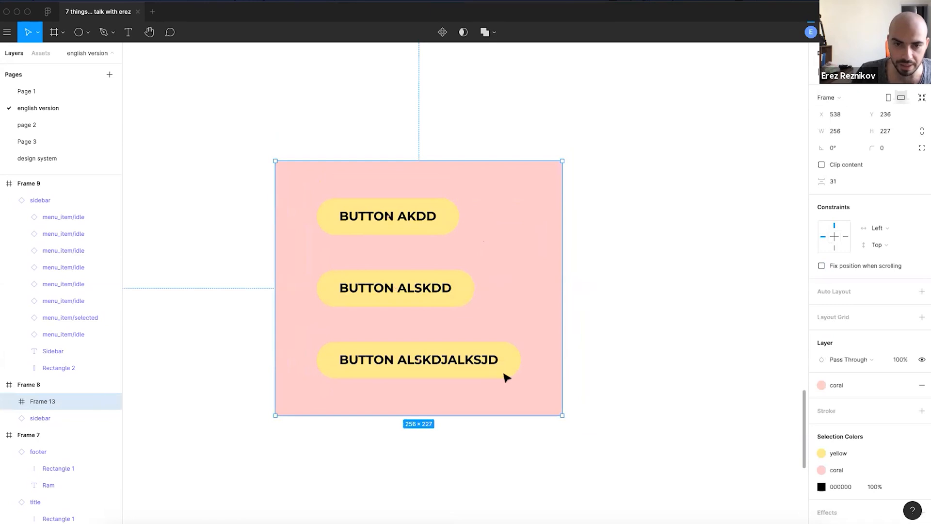
- Lengthen the bottom label to BUTTON ALSKDJALKAKJSHDJKASHDJKASHDSJD
double_click(463, 361)
key(Escape)
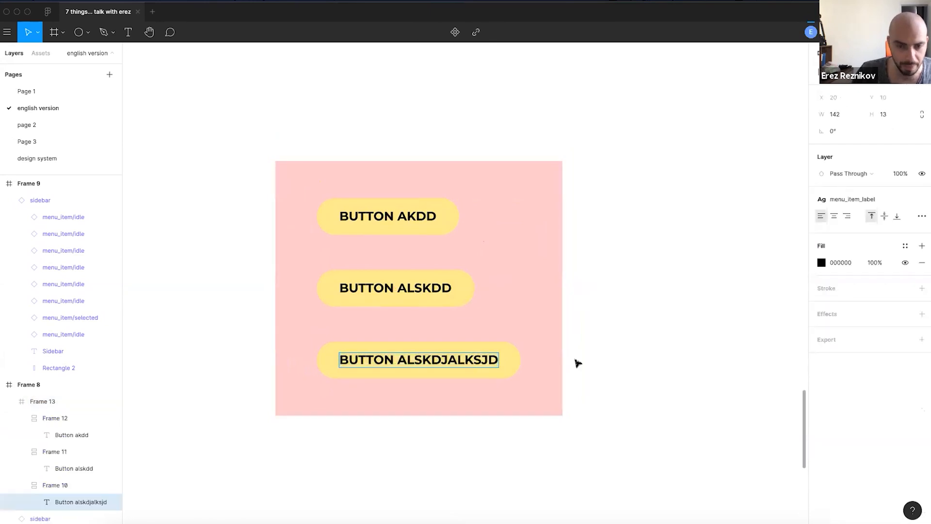
text(akjshdjkashdjkashd)
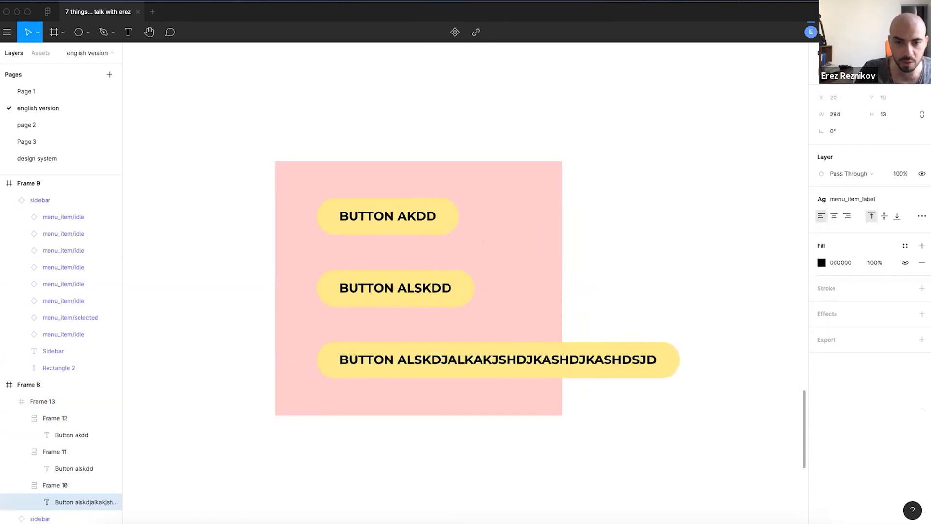
key(Escape)
- Turn on Clip content for the coral frame so the long label is cut off
click(443, 187)
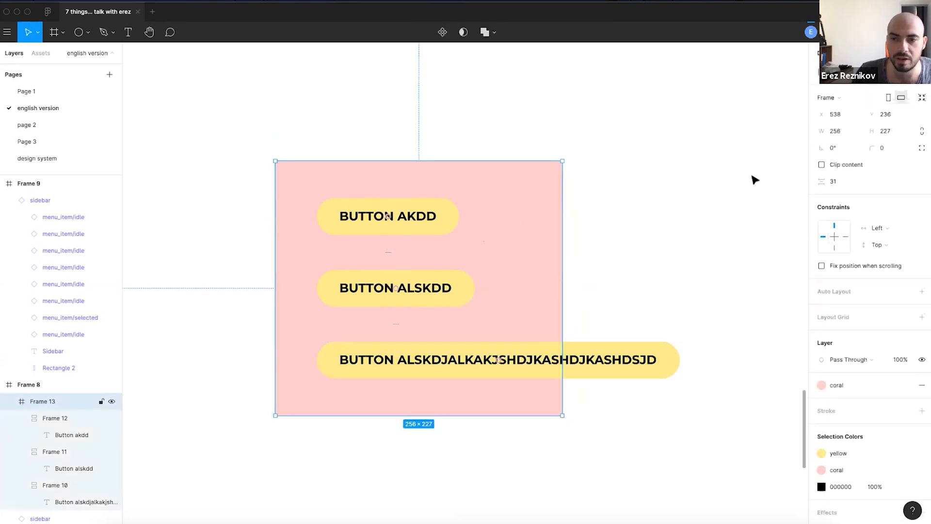
click(821, 164)
click(821, 164)
click(822, 165)
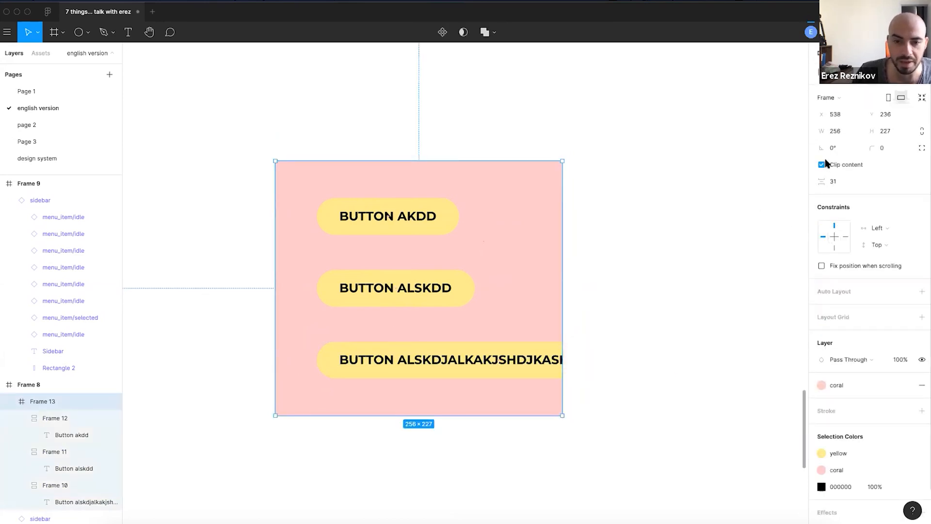
click(821, 164)
click(821, 164)
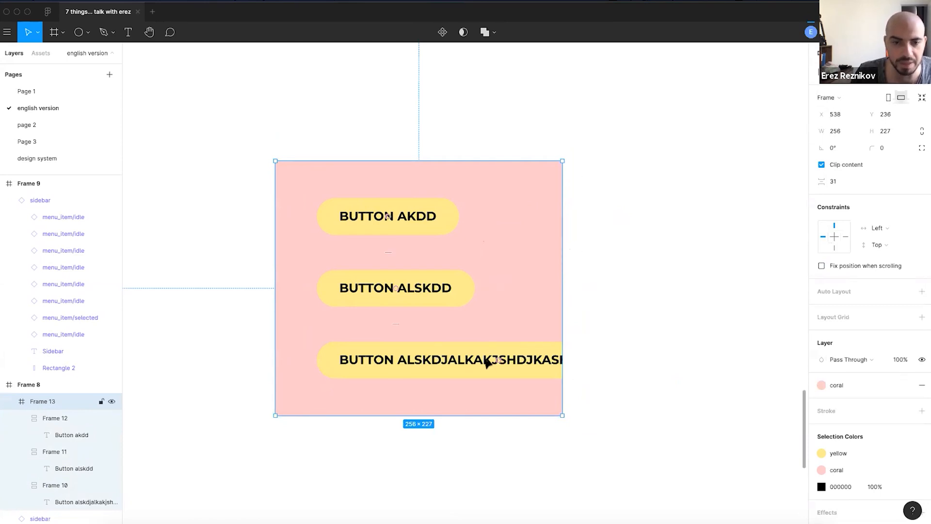
click(612, 228)
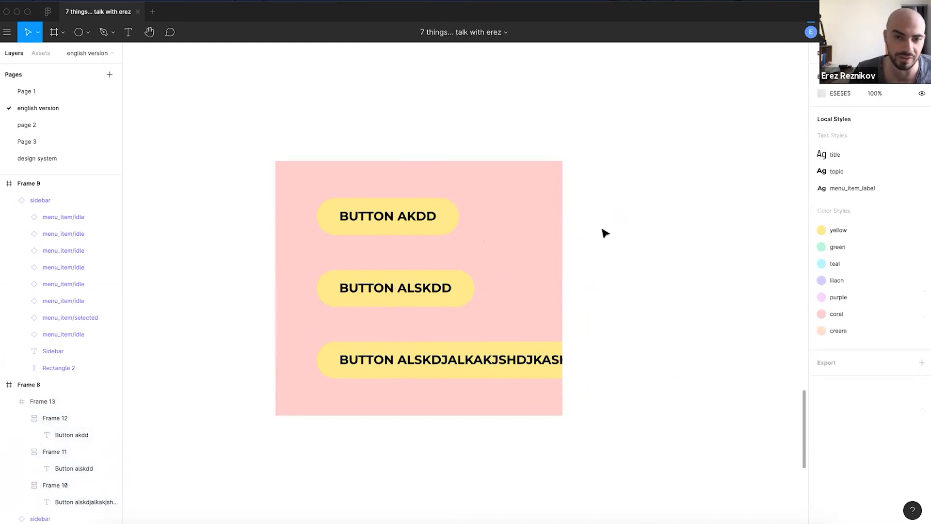
click(492, 349)
double_click(489, 352)
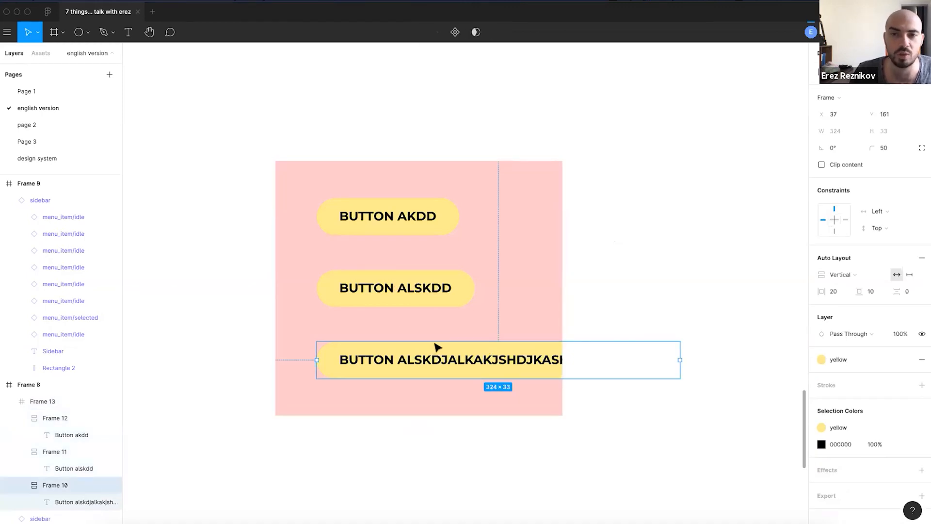
click(616, 268)
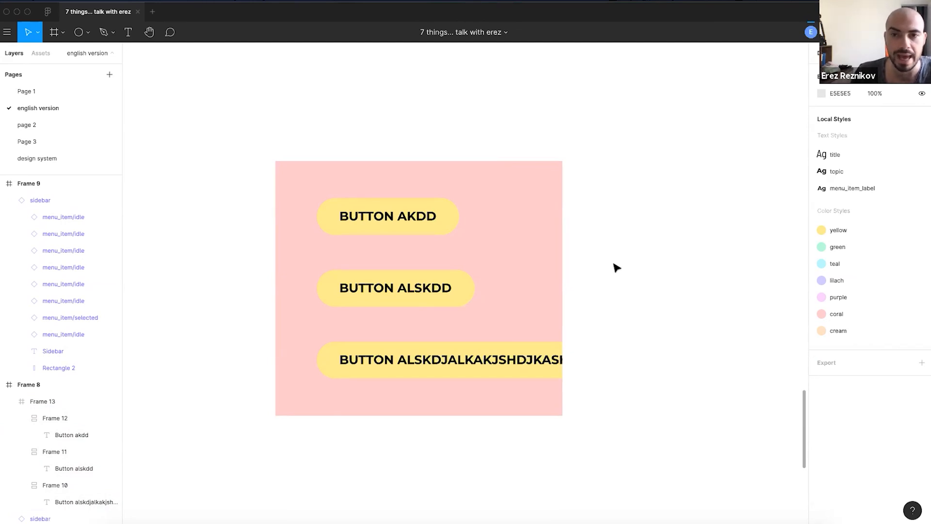
click(456, 357)
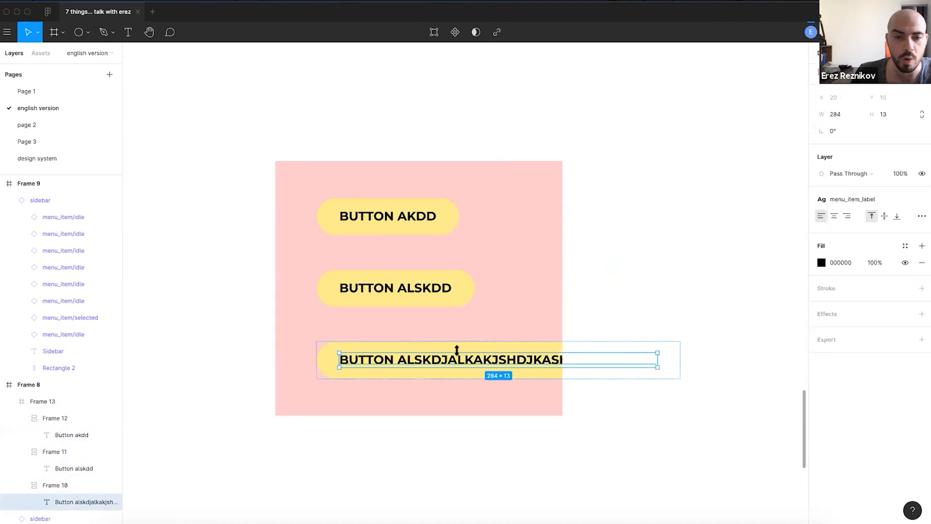
click(623, 311)
double_click(515, 357)
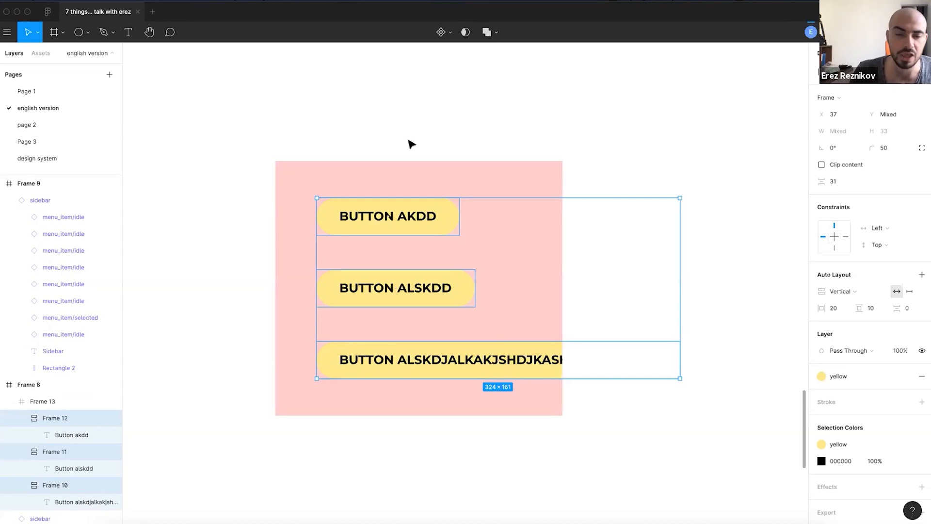
click(434, 134)
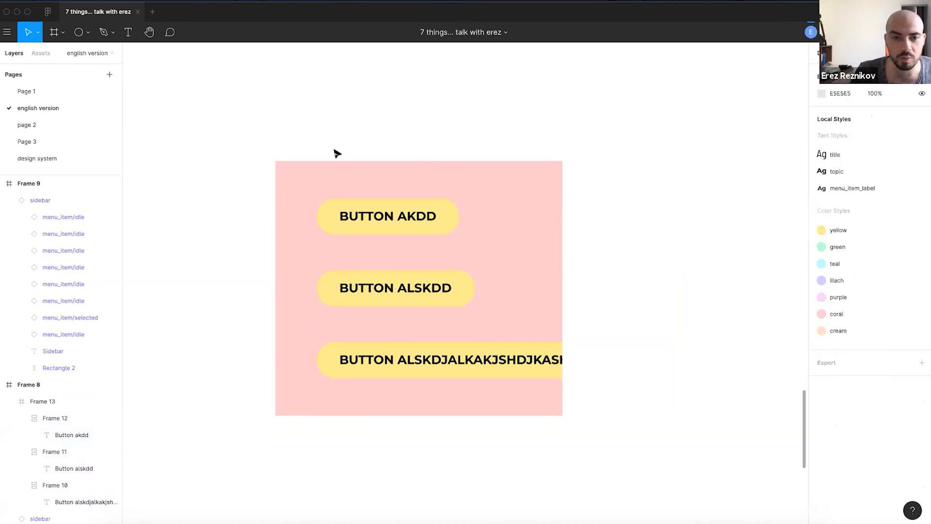
drag(217, 111, 510, 429)
click(420, 132)
click(355, 213)
click(306, 149)
click(369, 203)
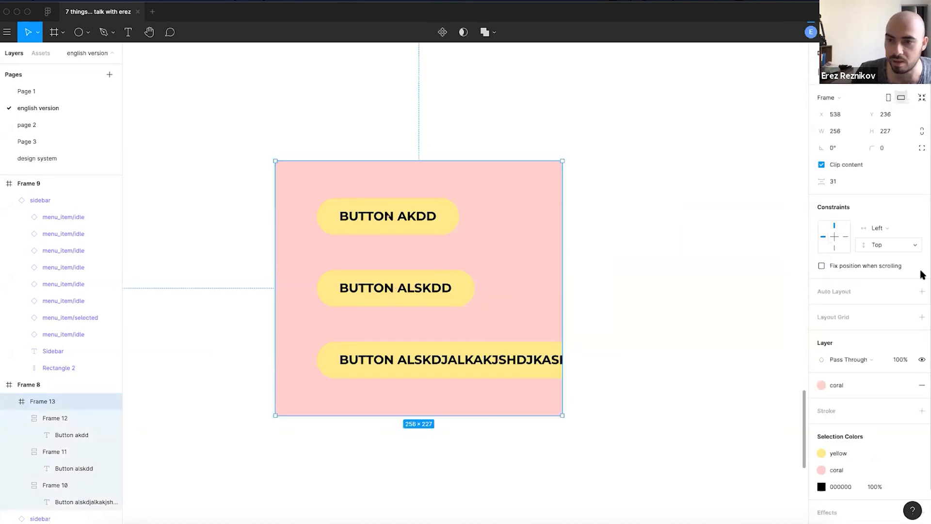
- Give the coral frame auto layout with 30 side padding; shorten bottom label to BUTTON ALSKASHDJKASHDSJD
click(921, 291)
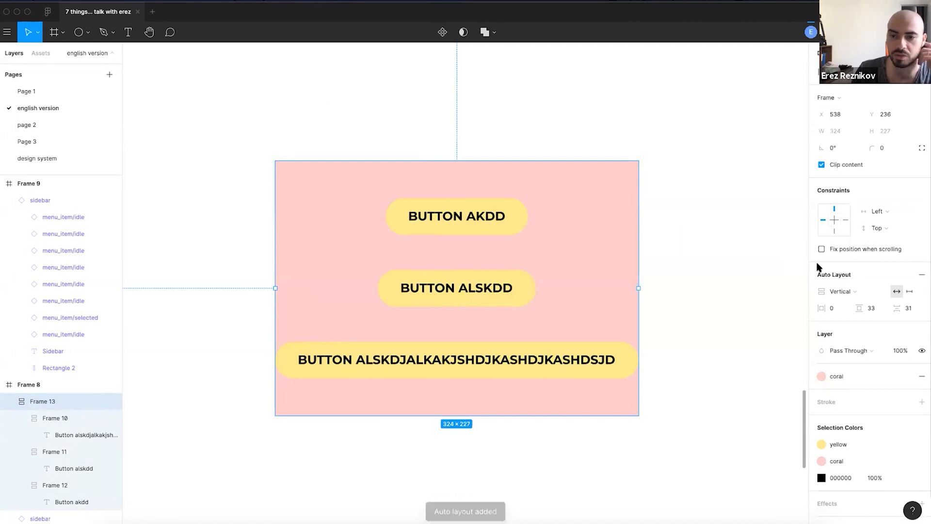
drag(839, 308, 853, 308)
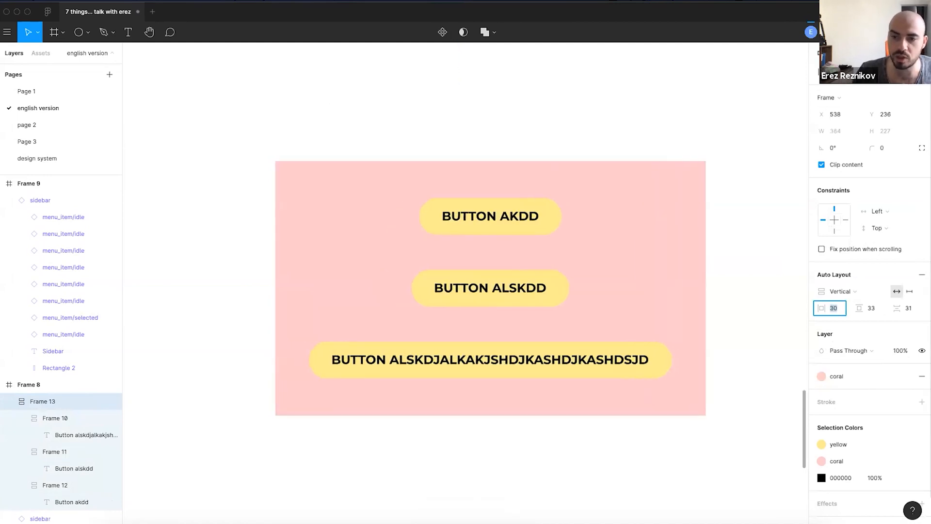
double_click(414, 359)
drag(415, 359, 525, 360)
key(BackSpace)
key(Escape)
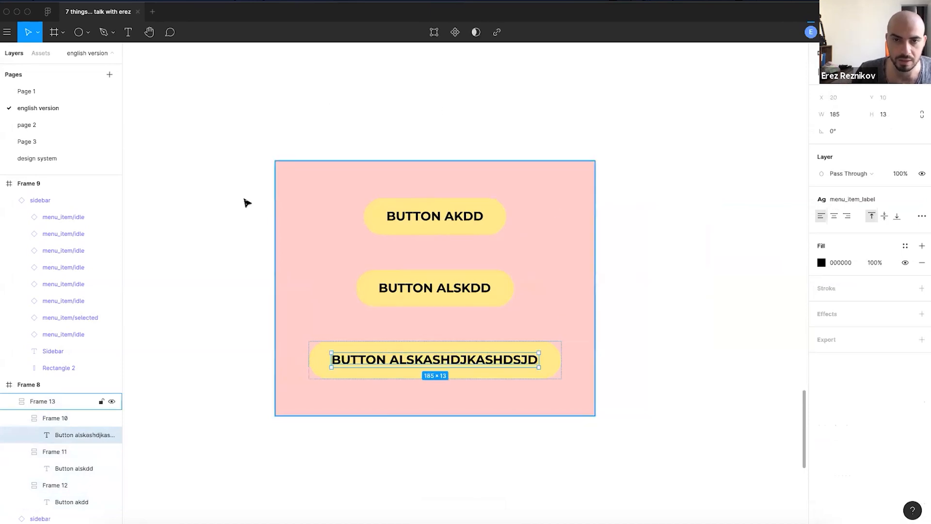
click(394, 147)
- Duplicate the coral frame below, then delete the copy
scroll(393, 148, down, 5)
drag(409, 187, 402, 279)
scroll(377, 234, up, 3)
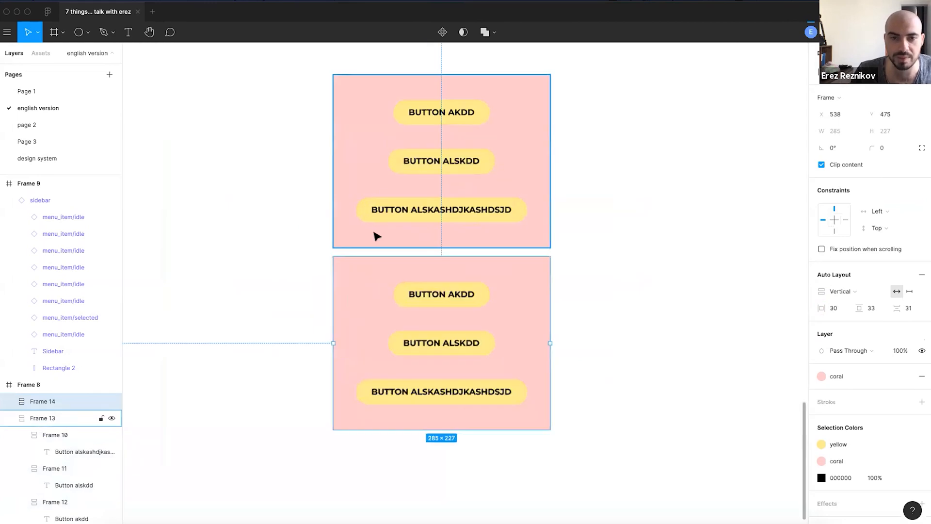
key(Delete)
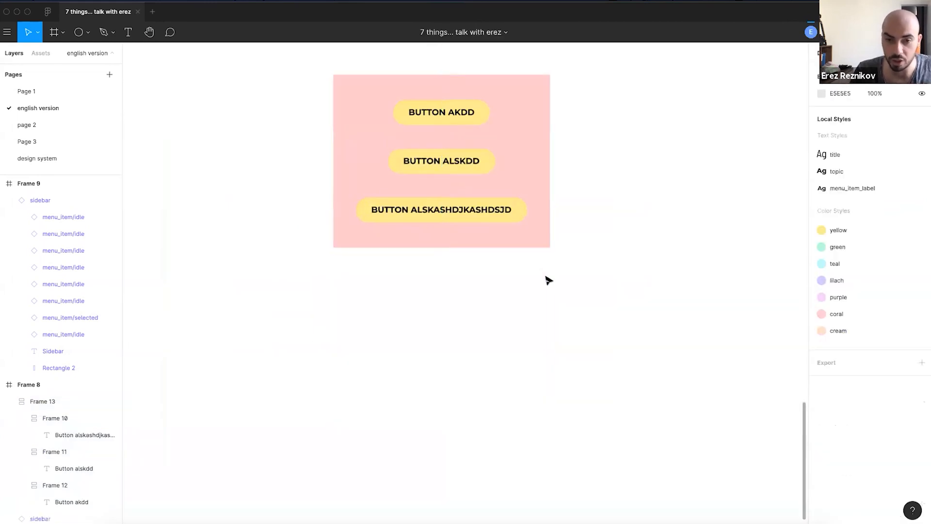
scroll(529, 286, up, 3)
click(511, 293)
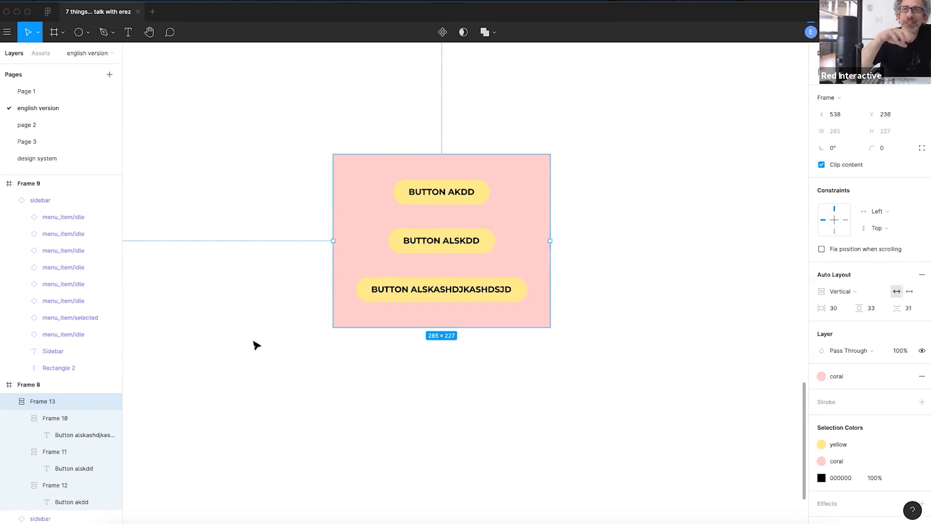
click(275, 283)
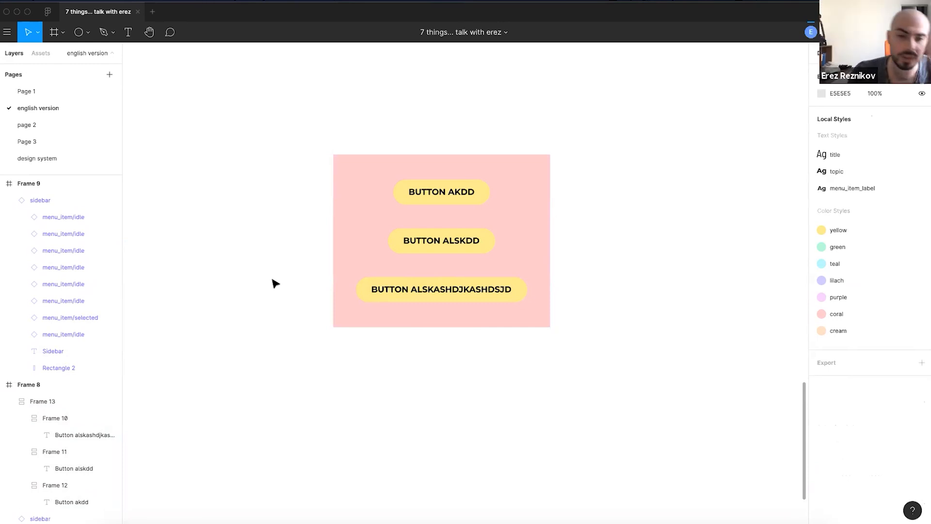
scroll(273, 260, down, 2)
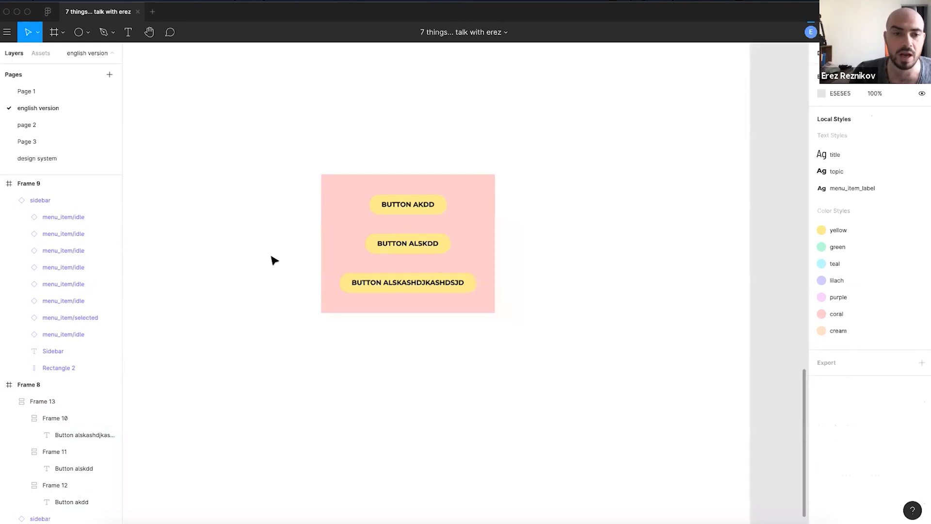
scroll(540, 225, left, 10)
scroll(430, 250, down, 3)
scroll(420, 242, up, 2)
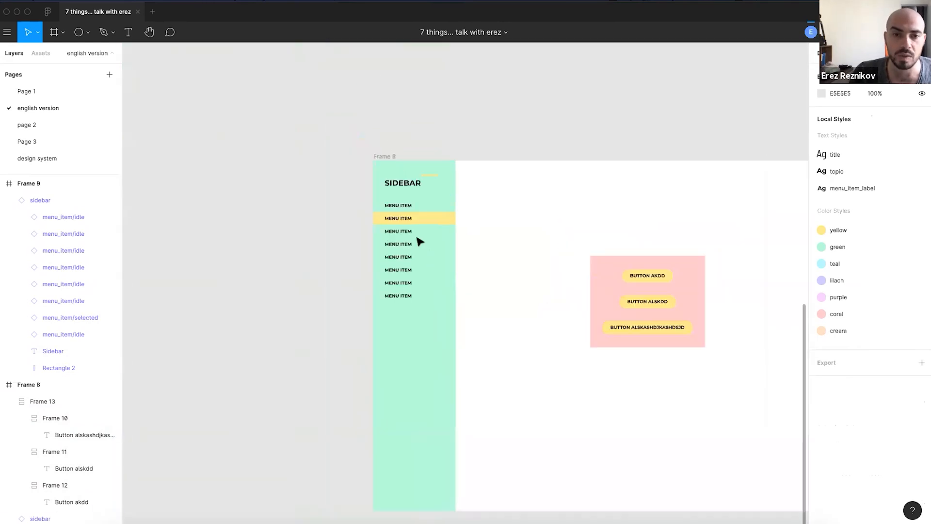
scroll(422, 247, up, 3)
click(424, 254)
click(553, 282)
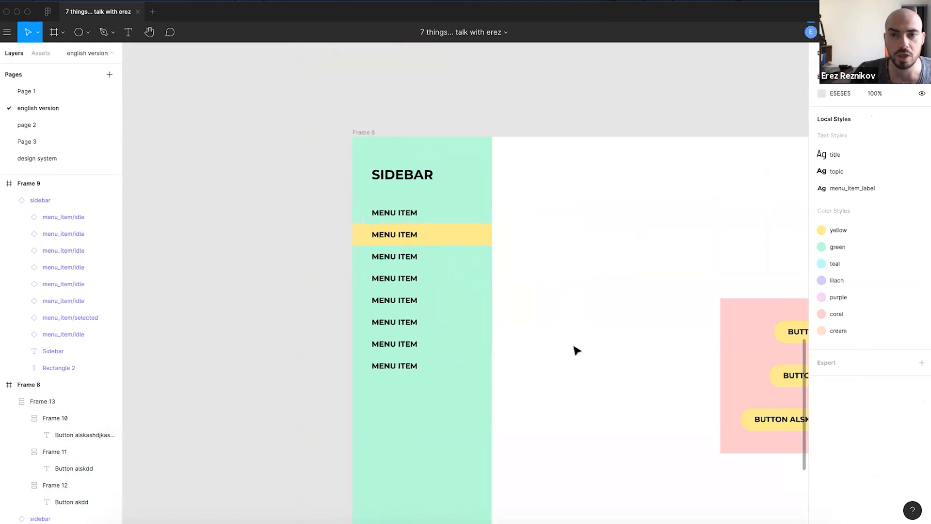
drag(630, 428, 549, 347)
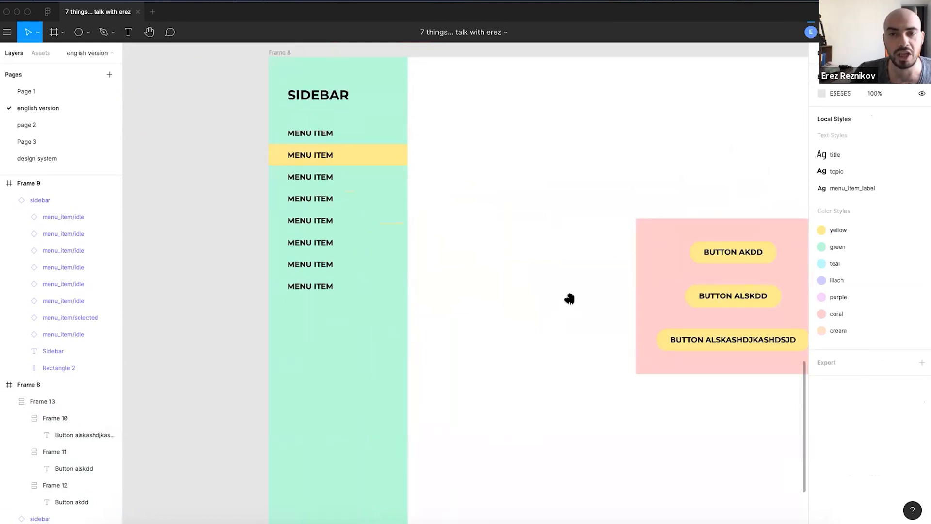
drag(569, 298, 484, 337)
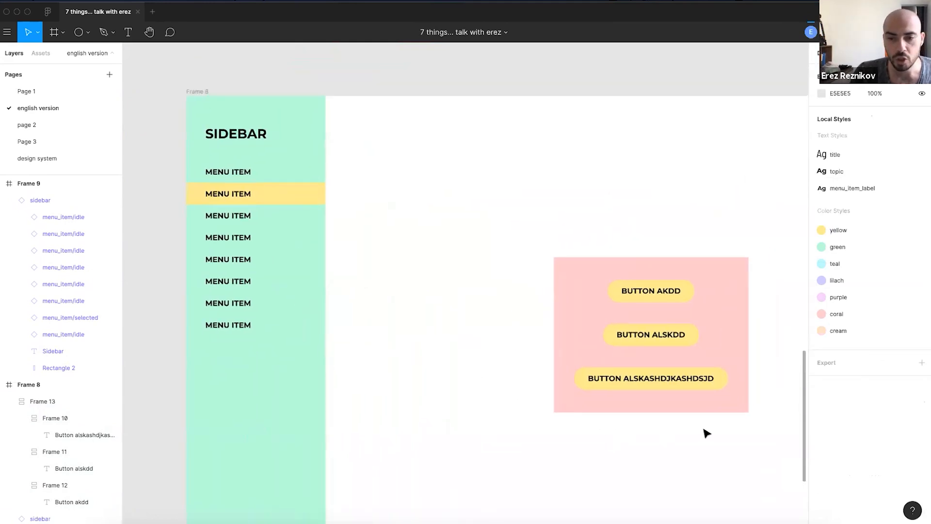
scroll(706, 433, up, 2)
drag(437, 299, 461, 324)
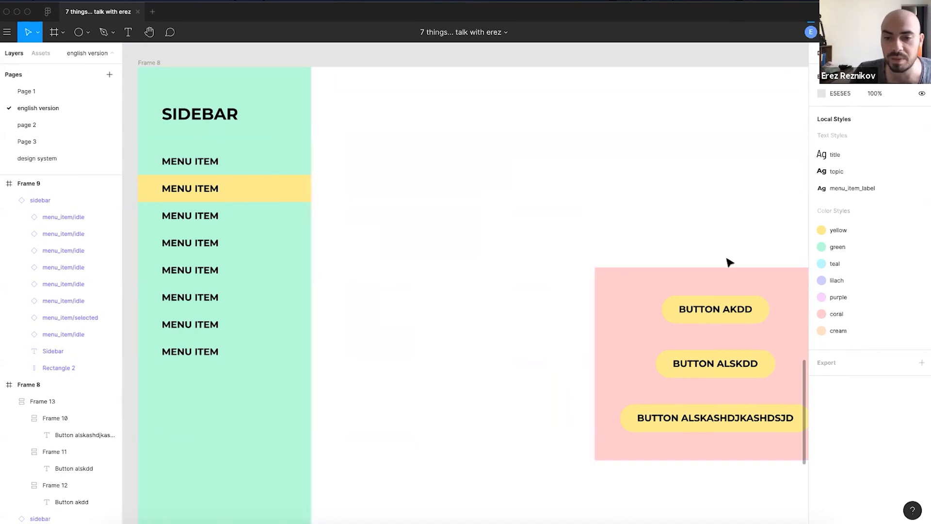
- Remove auto layout from the top BUTTON AKDD button
scroll(728, 264, up, 5)
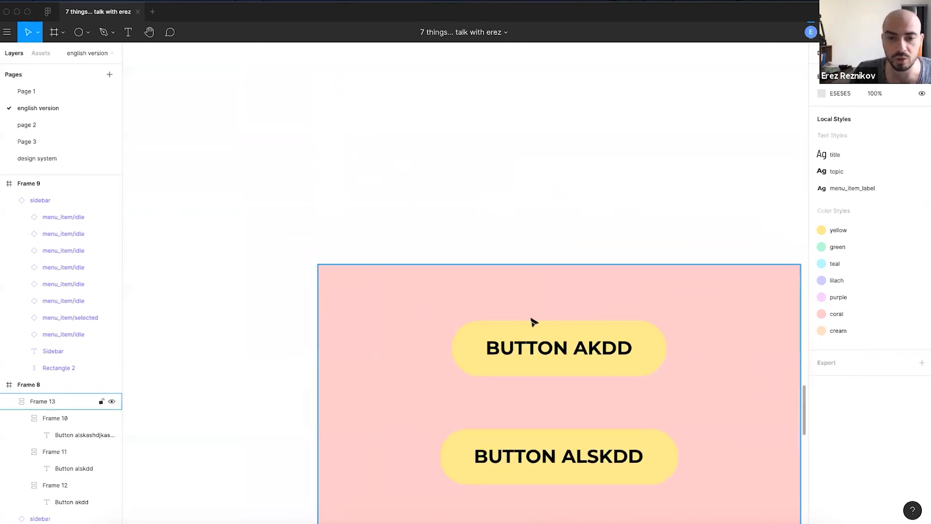
double_click(530, 339)
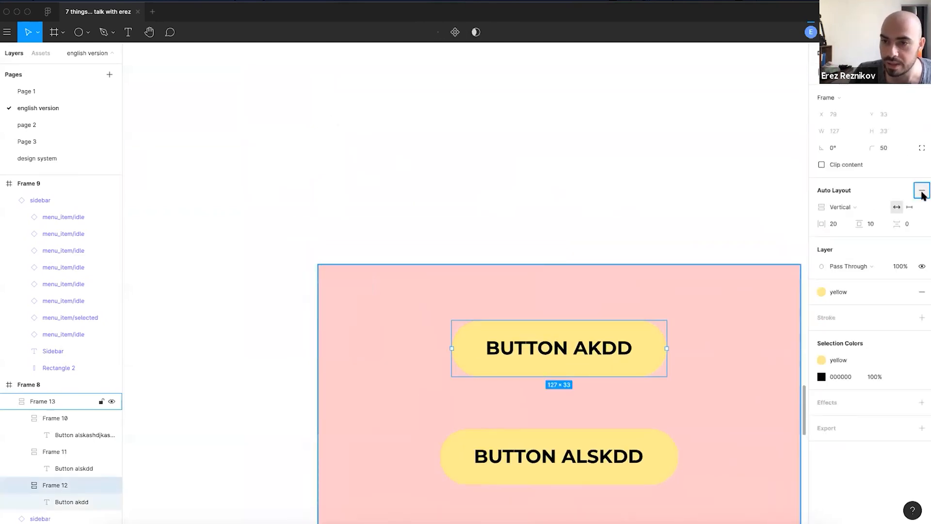
click(921, 190)
scroll(580, 353, up, 3)
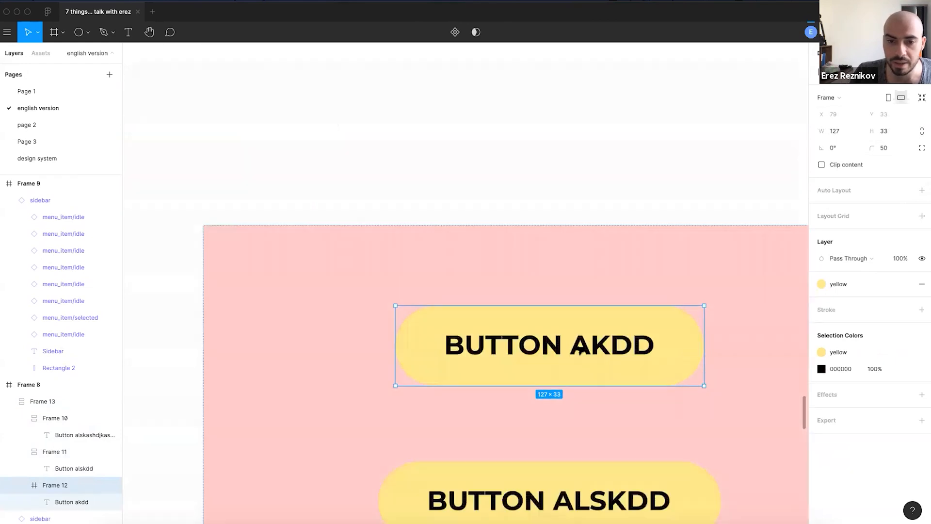
double_click(607, 352)
double_click(592, 190)
double_click(622, 362)
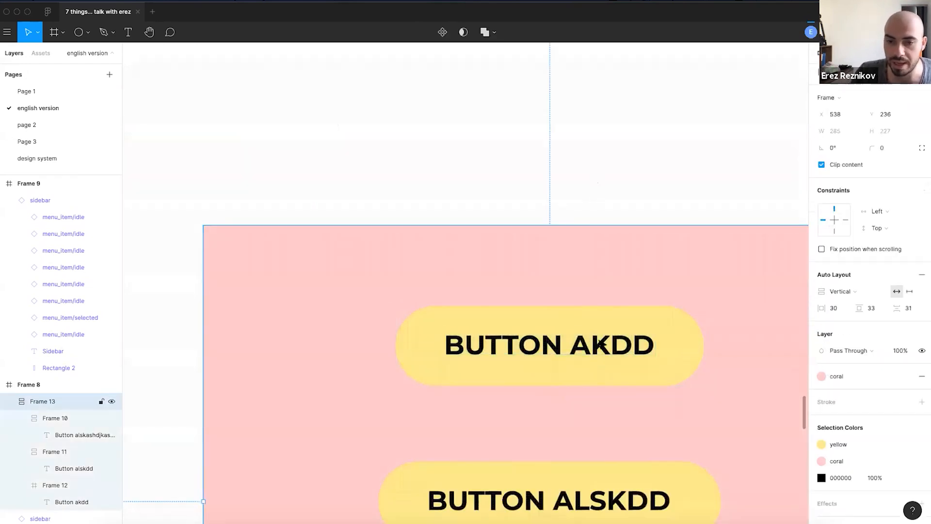
scroll(664, 394, down, 3)
click(665, 395)
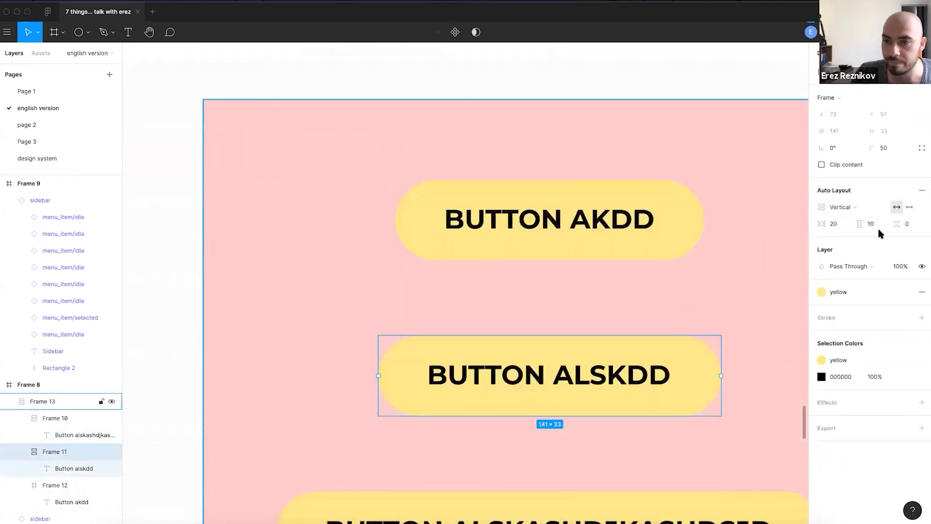
scroll(607, 347, up, 3)
click(652, 352)
- Delete the word AKDD so the top label reads just BUTTON
double_click(624, 343)
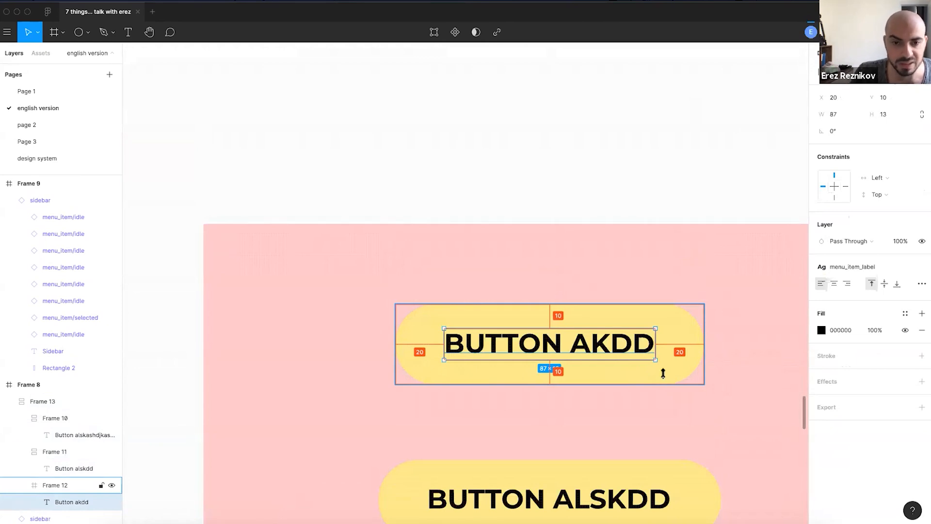
double_click(565, 340)
double_click(612, 343)
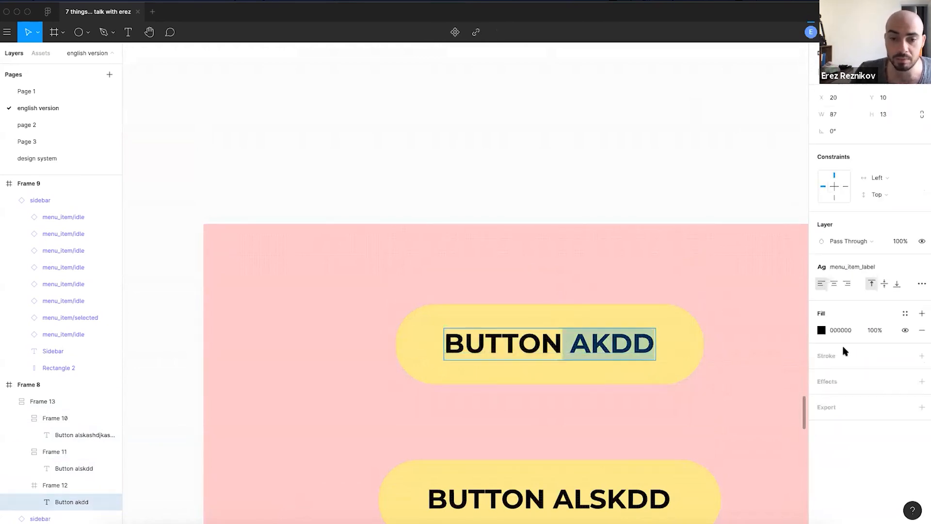
scroll(612, 343, right, 2)
key(BackSpace)
key(Escape)
click(549, 124)
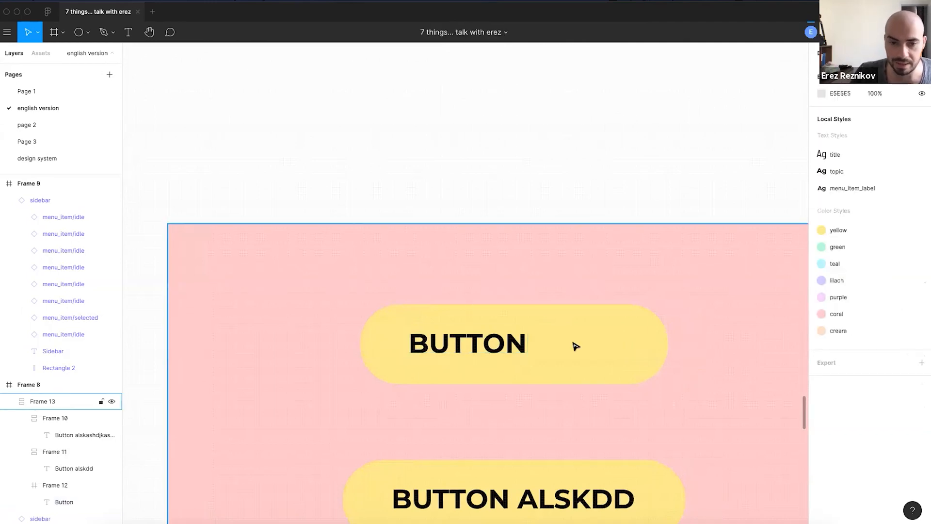
- Narrow the top BUTTON pill to 89 wide, checking the label's edge spacing
click(575, 348)
drag(651, 357, 584, 378)
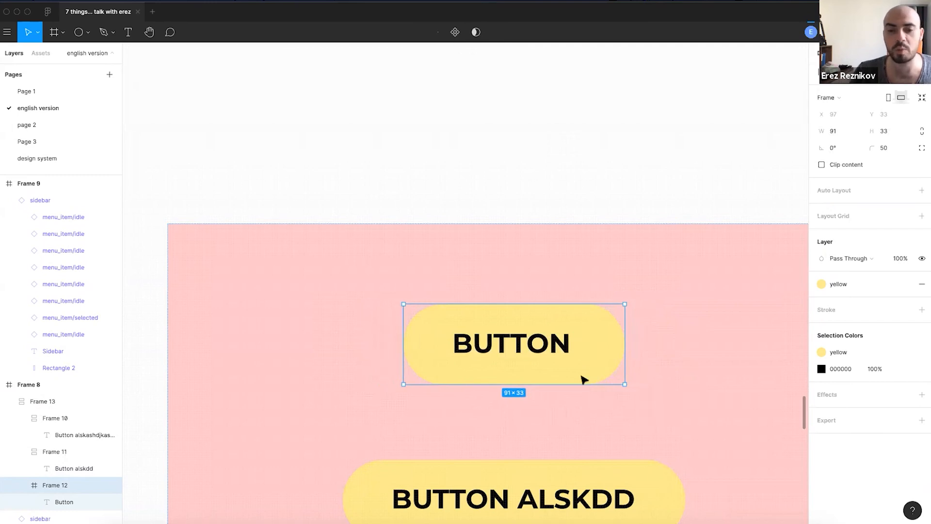
click(545, 345)
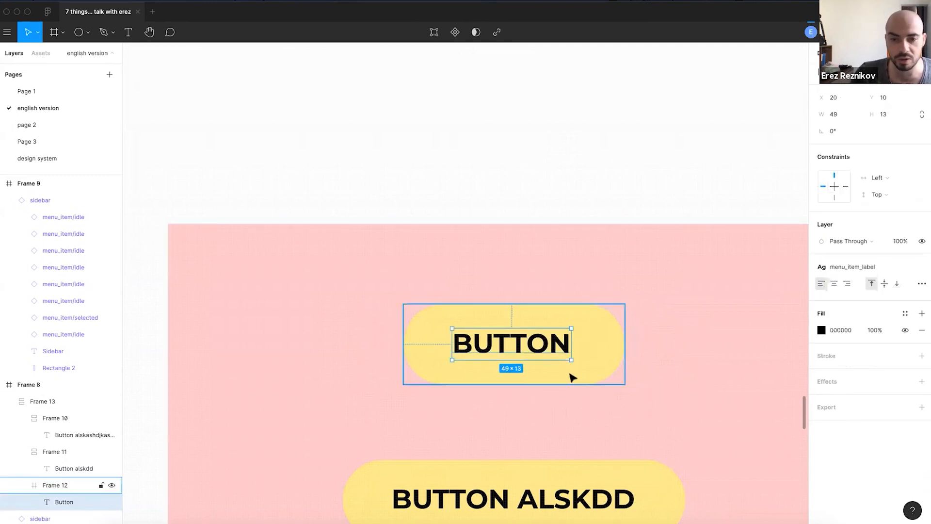
key(alt)
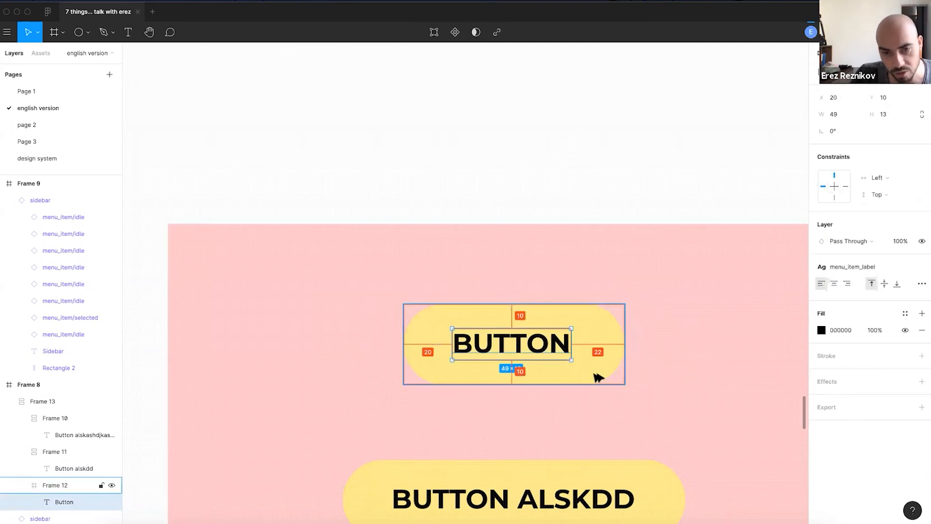
key(Escape)
double_click(558, 355)
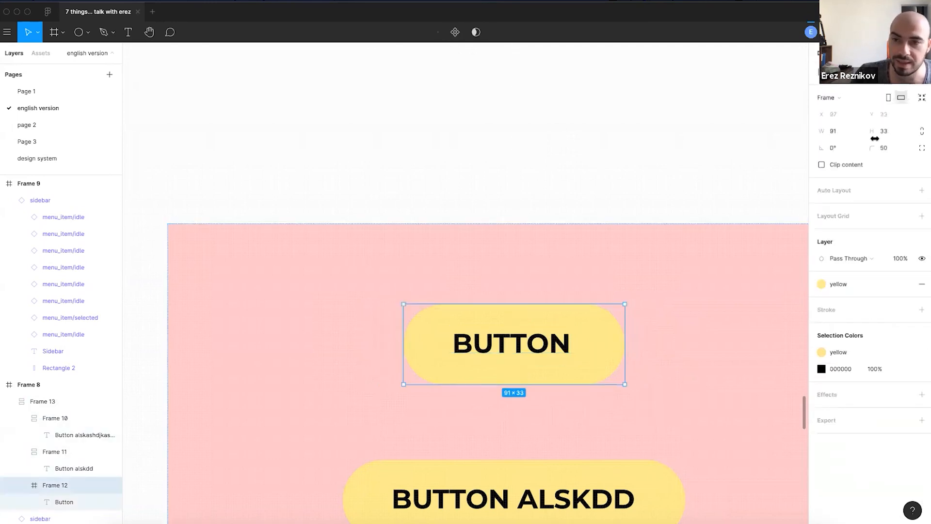
key(Down)
key(Down)
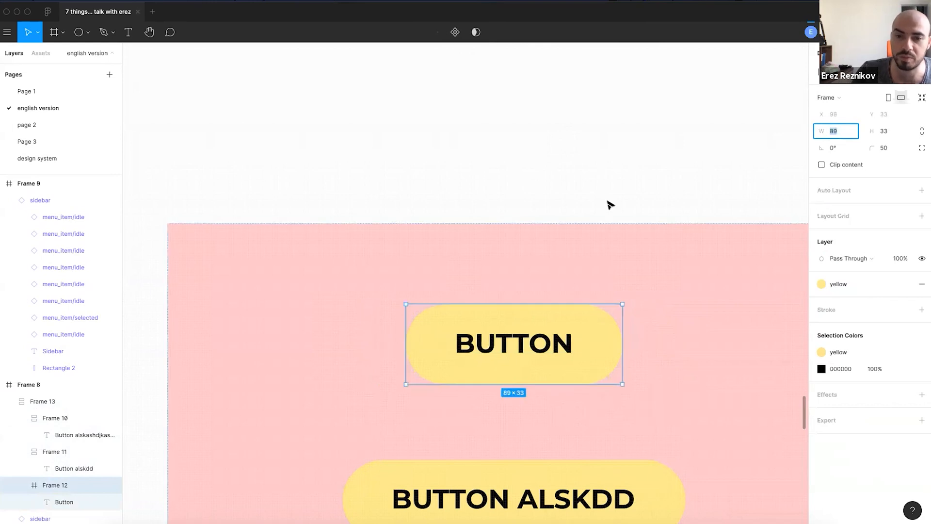
click(609, 201)
double_click(540, 338)
click(512, 149)
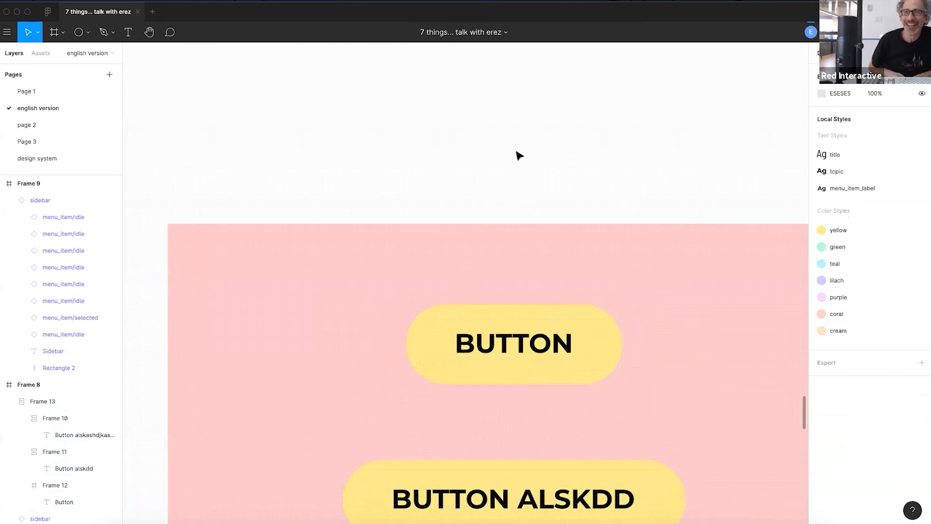
- Measure the BUTTON label's padding inside the narrowed pill
scroll(541, 227, down, 1)
drag(519, 179, 474, 135)
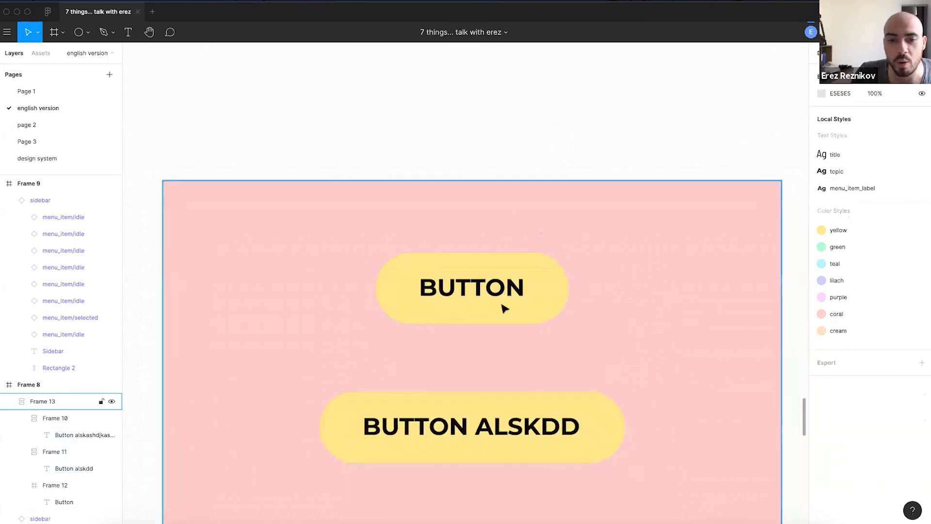
double_click(505, 308)
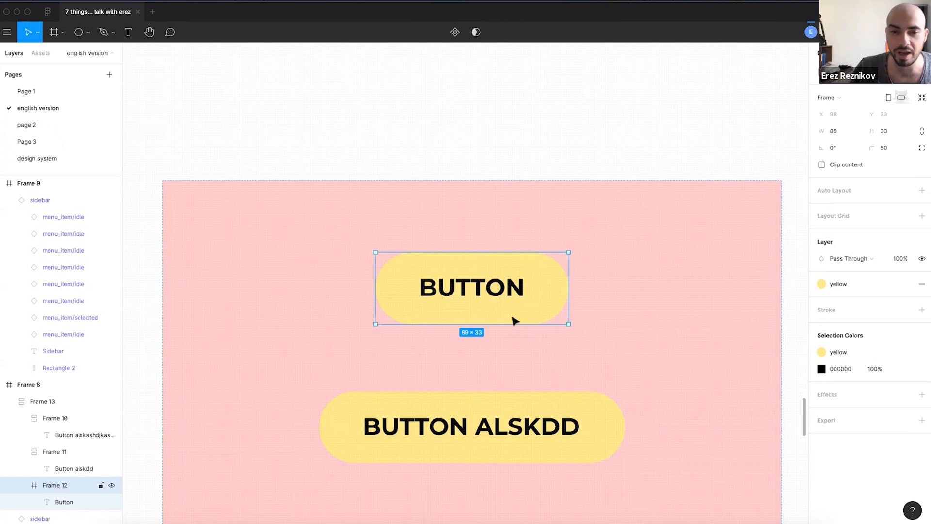
scroll(513, 320, up, 5)
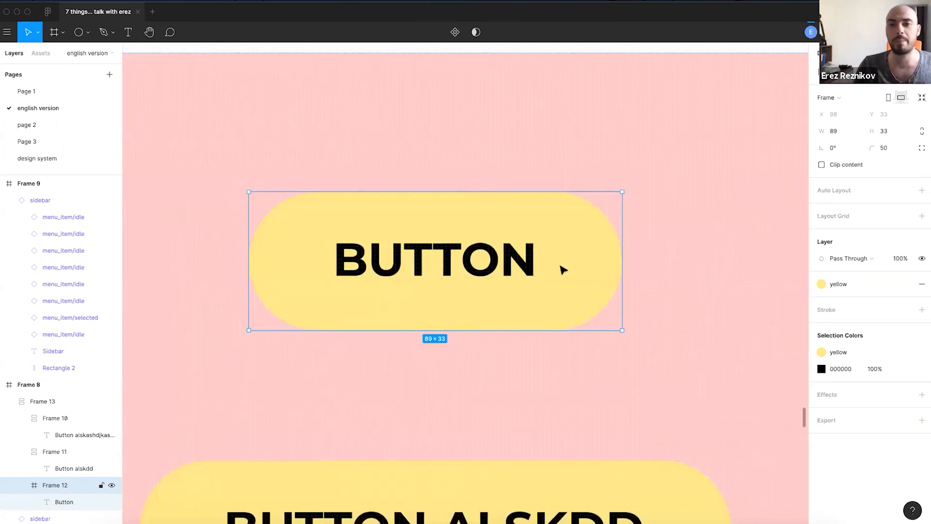
click(535, 272)
key(alt)
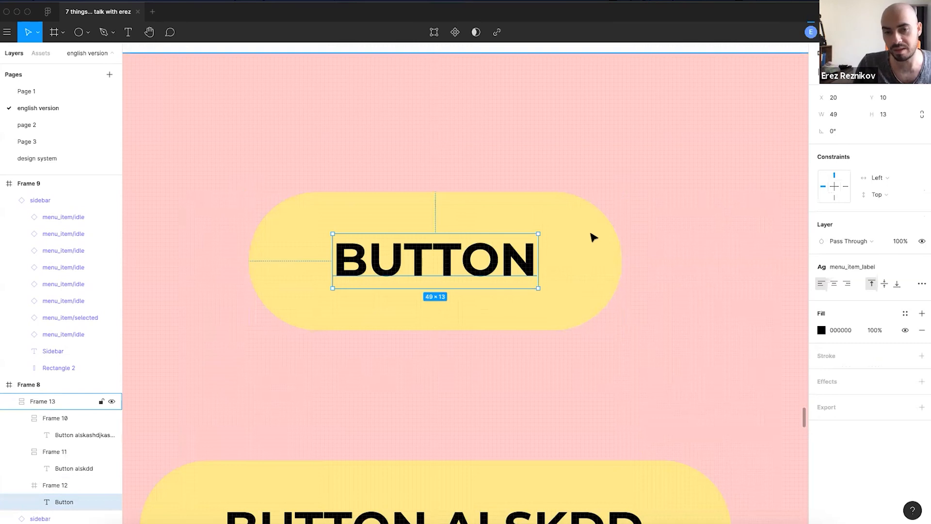
scroll(612, 354, down, 5)
click(514, 165)
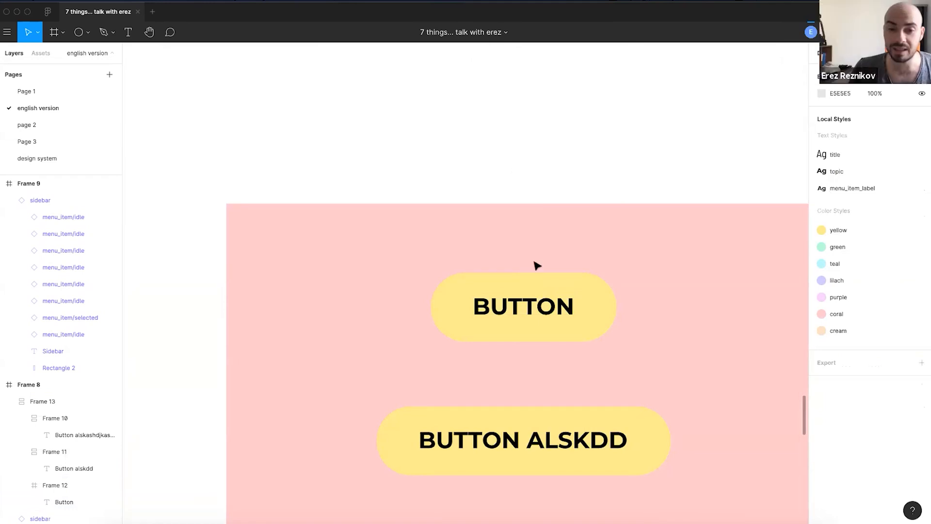
- Remove auto layout from the BUTTON ALSKDD button
double_click(578, 333)
scroll(589, 243, down, 3)
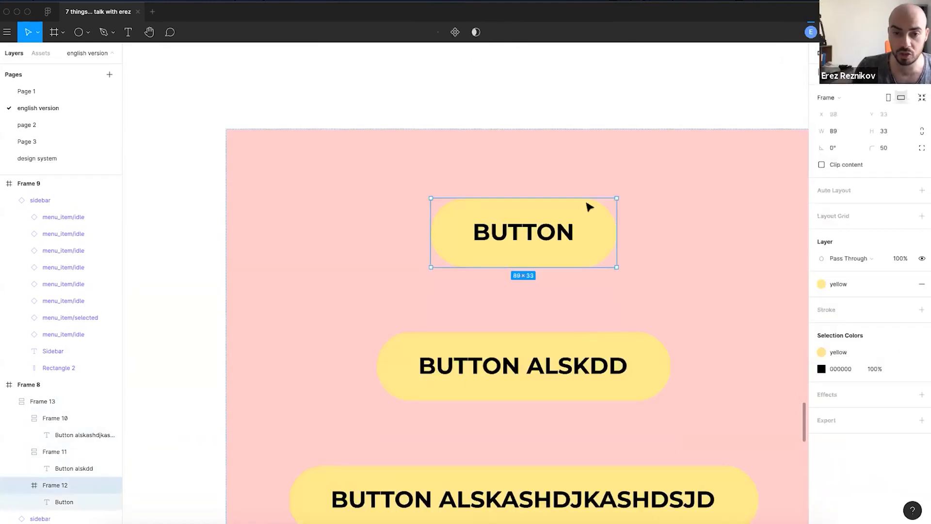
click(578, 376)
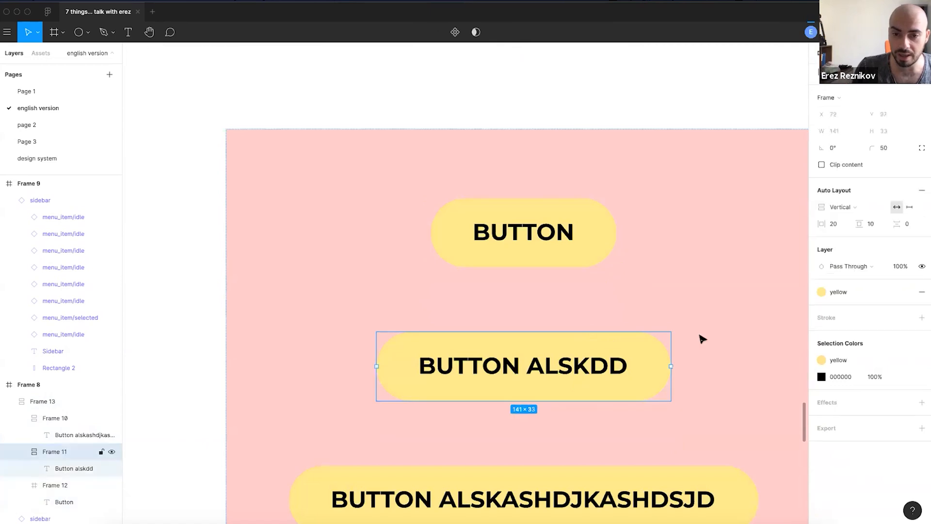
click(922, 190)
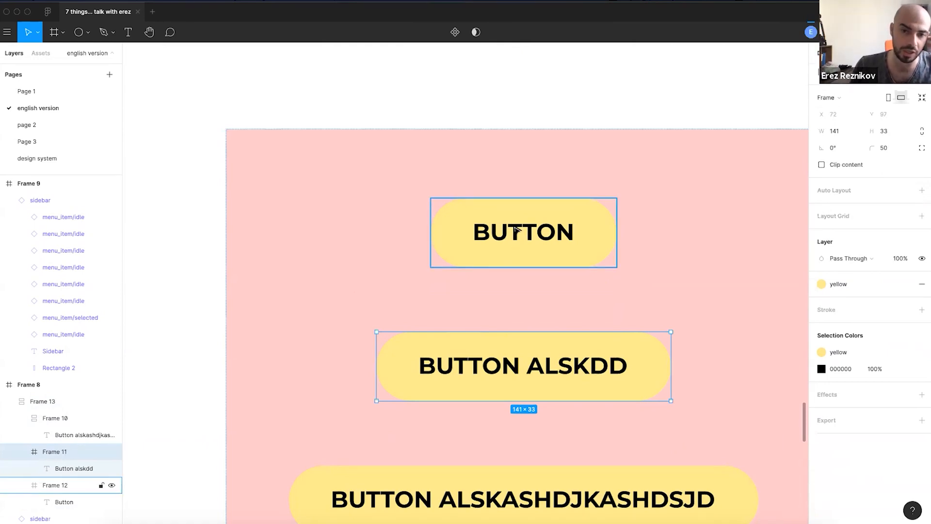
scroll(578, 247, up, 5)
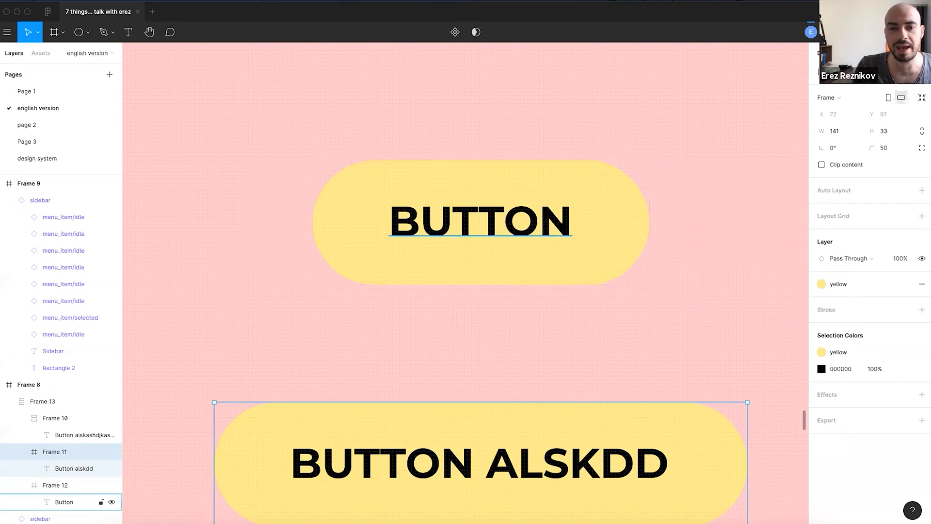
ctrl+scroll(509, 229, up, 3)
- Draw a small ellipse dot at the BUTTON pill's right end and fill it with coral
key(o)
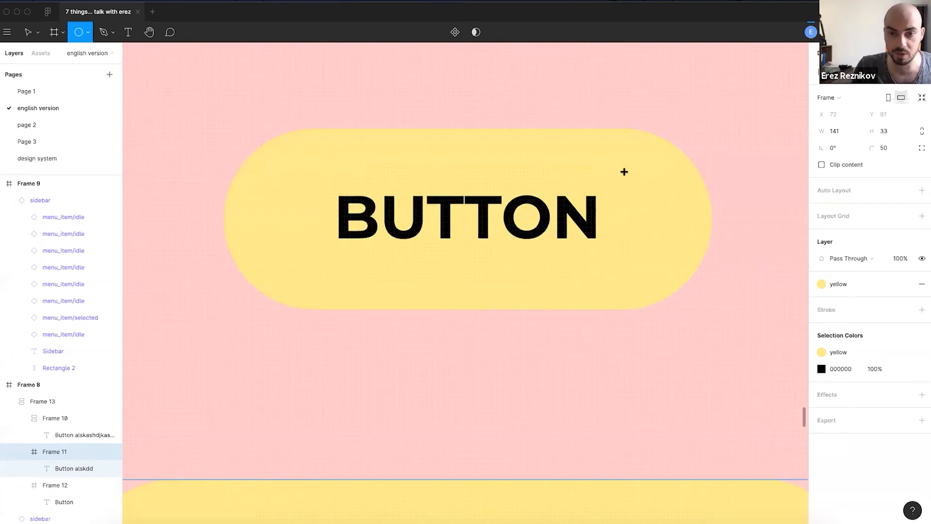
drag(620, 156, 640, 178)
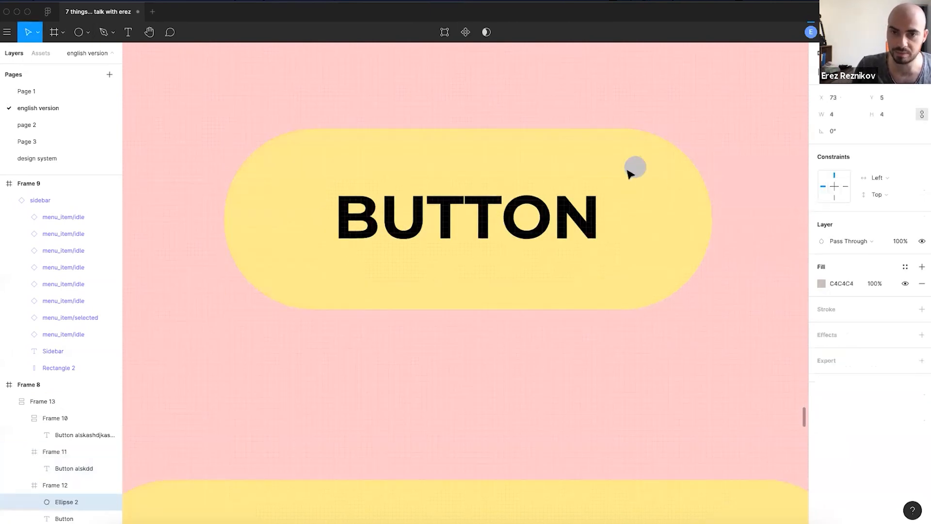
ctrl+scroll(645, 242, down, 4)
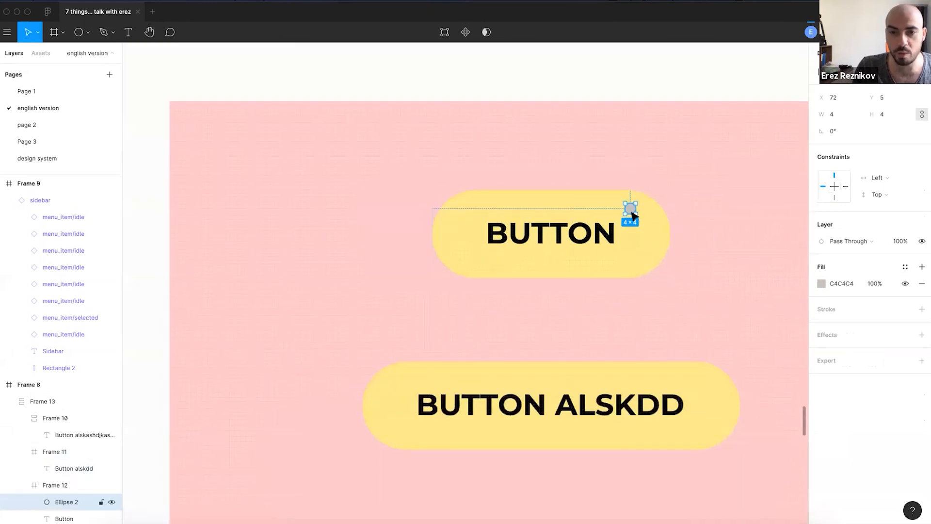
scroll(632, 212, up, 5)
click(905, 268)
click(830, 347)
click(873, 268)
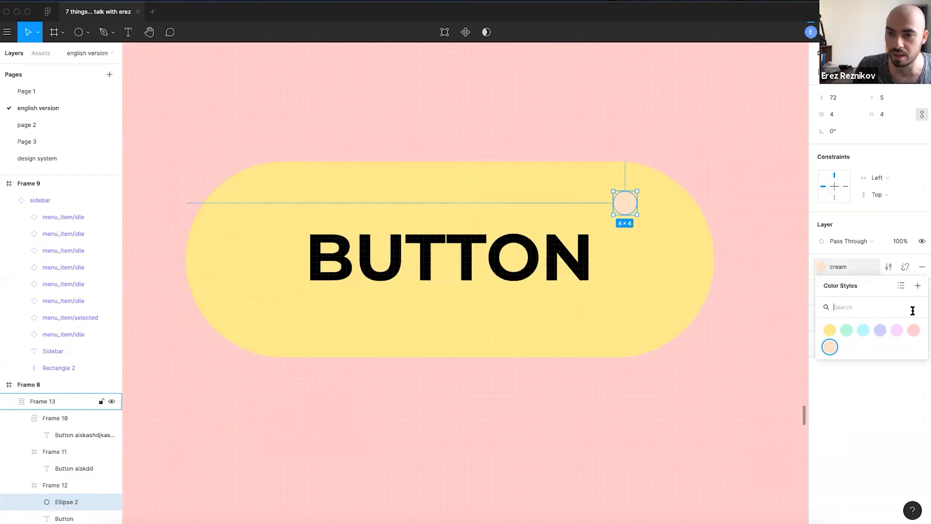
click(913, 330)
- Enlarge the coral dot to 8×8
scroll(624, 206, up, 2)
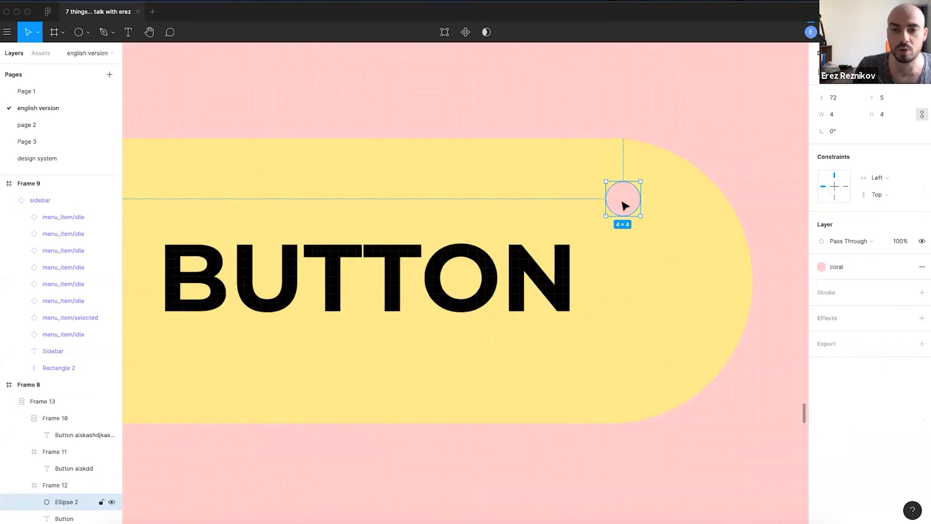
drag(640, 182, 650, 173)
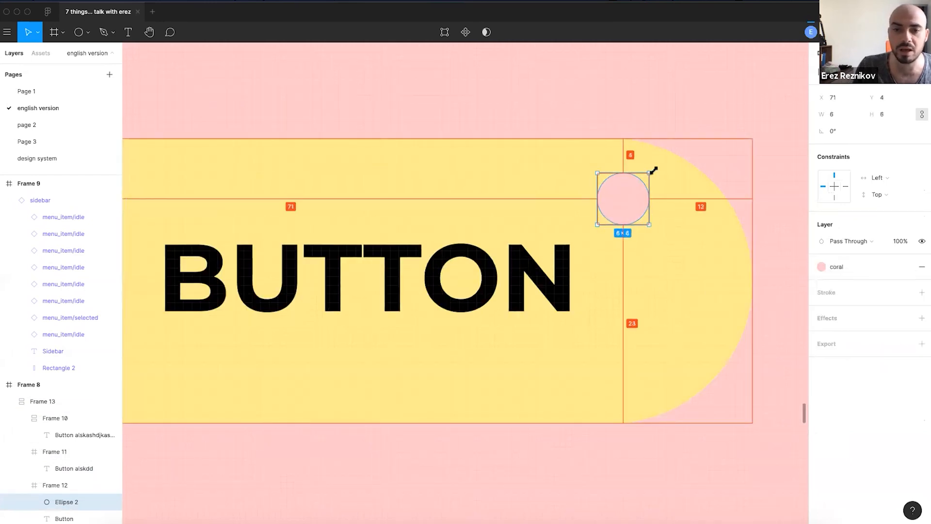
scroll(654, 169, down, 6)
click(547, 276)
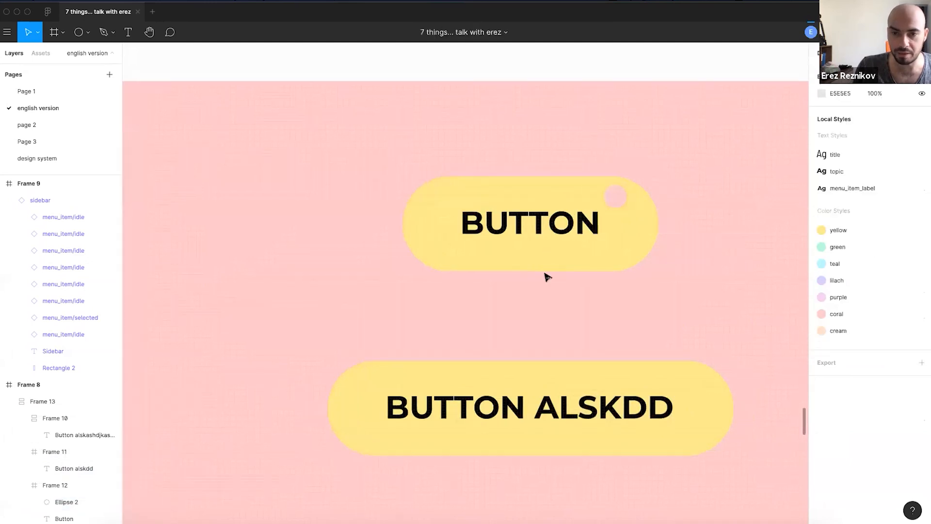
scroll(547, 277, up, 2)
click(569, 263)
click(575, 262)
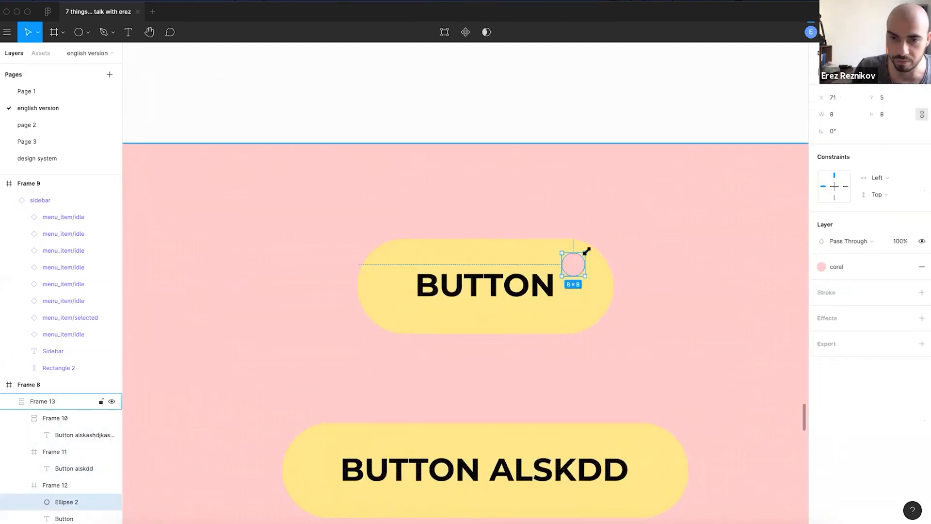
- Copy the dot onto the BUTTON ALSKDD pill, delete the copy, then undo the deletion
drag(573, 269, 637, 464)
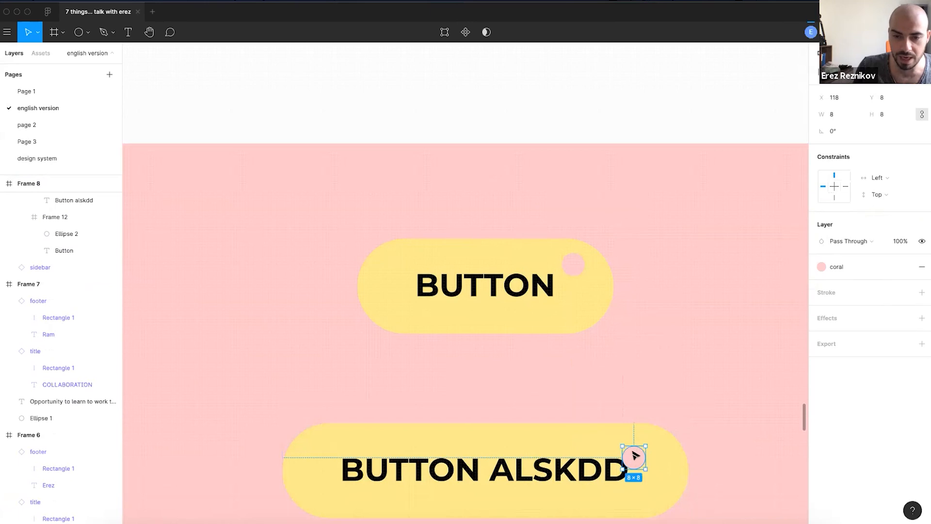
scroll(635, 456, down, 3)
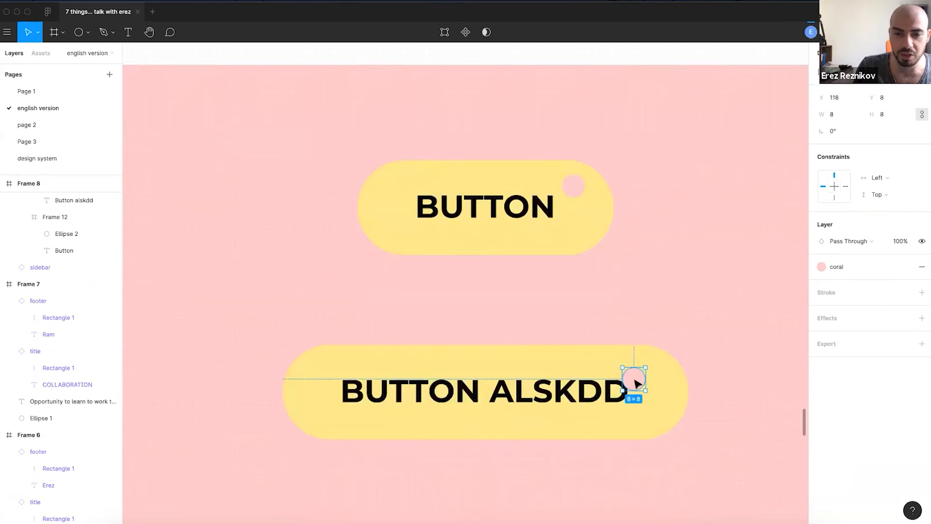
key(Delete)
click(642, 381)
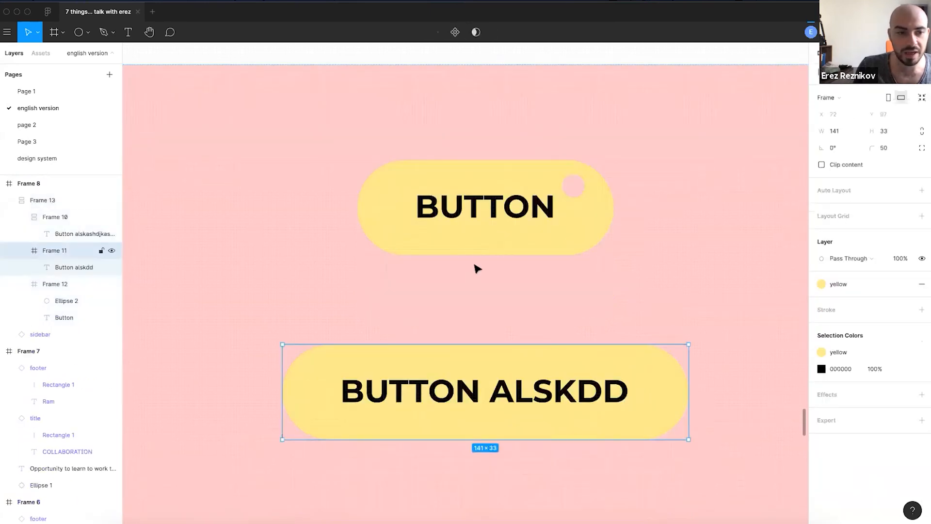
scroll(490, 279, down, 5)
click(527, 277)
click(519, 90)
key(ctrl+z)
- Move the dot from the middle button into the long bottom button
key(Escape)
double_click(564, 329)
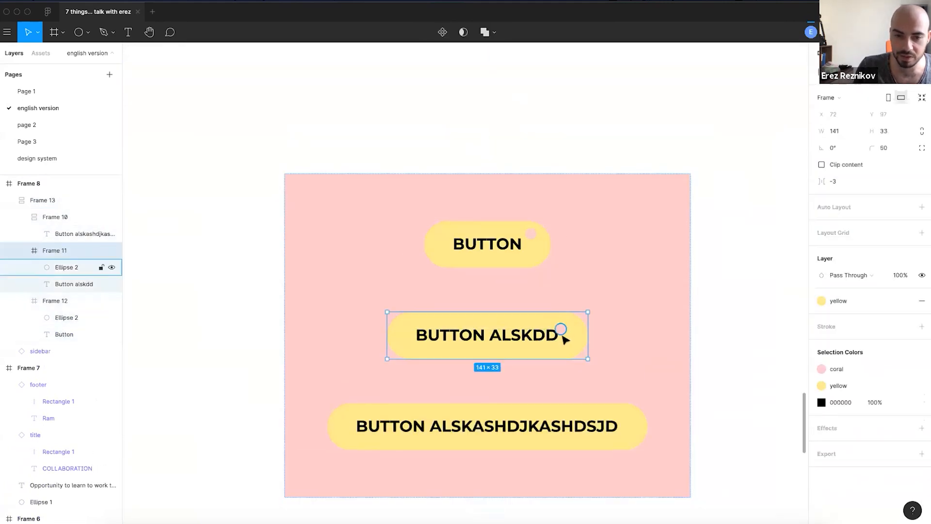
scroll(563, 335, up, 3)
double_click(563, 324)
drag(563, 325, 646, 440)
scroll(588, 418, down, 2)
click(588, 418)
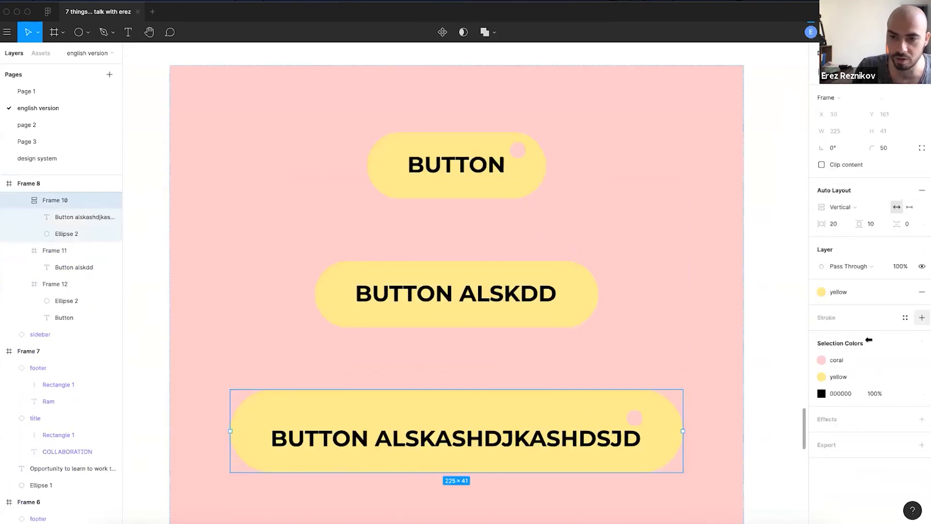
click(639, 420)
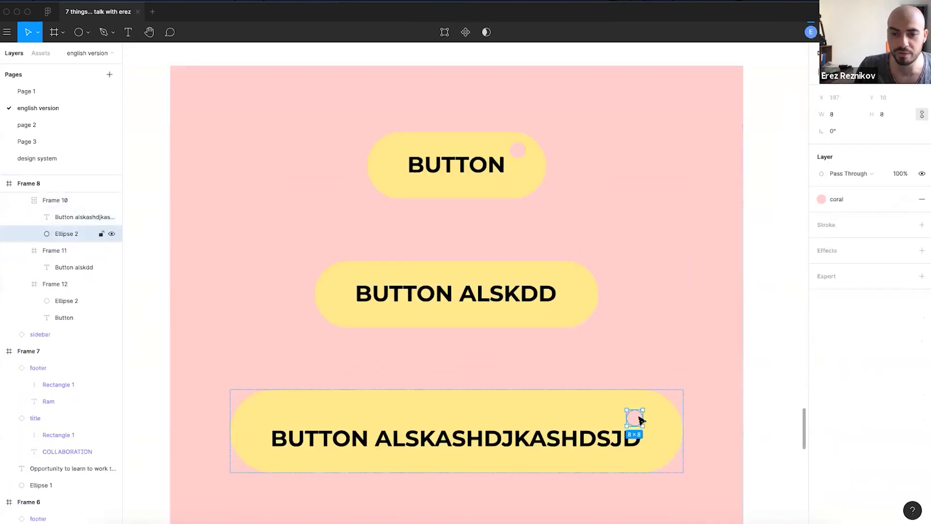
scroll(581, 381, up, 3)
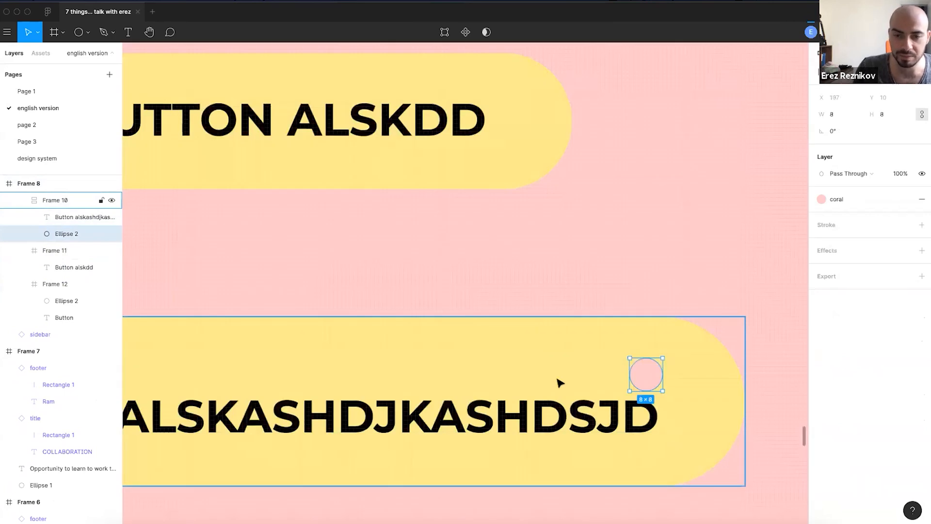
scroll(557, 383, down, 2)
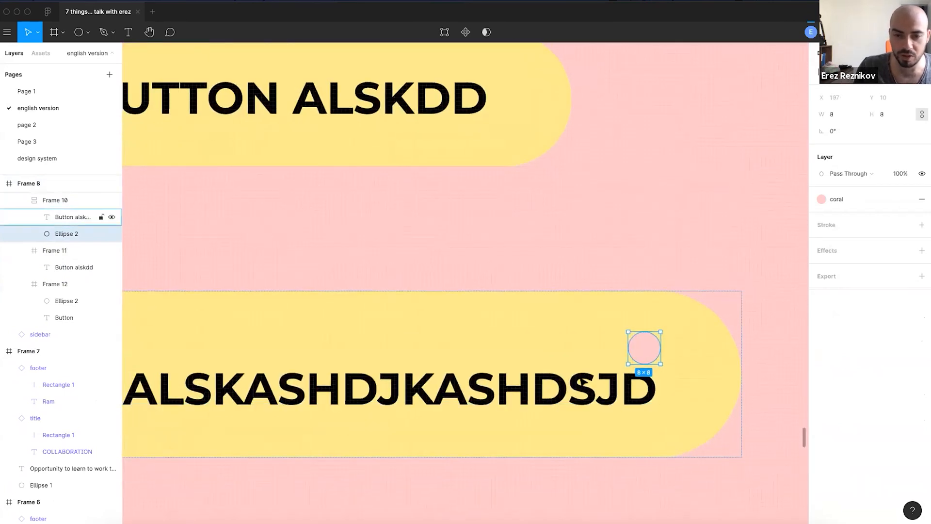
scroll(548, 383, down, 3)
scroll(593, 365, down, 1)
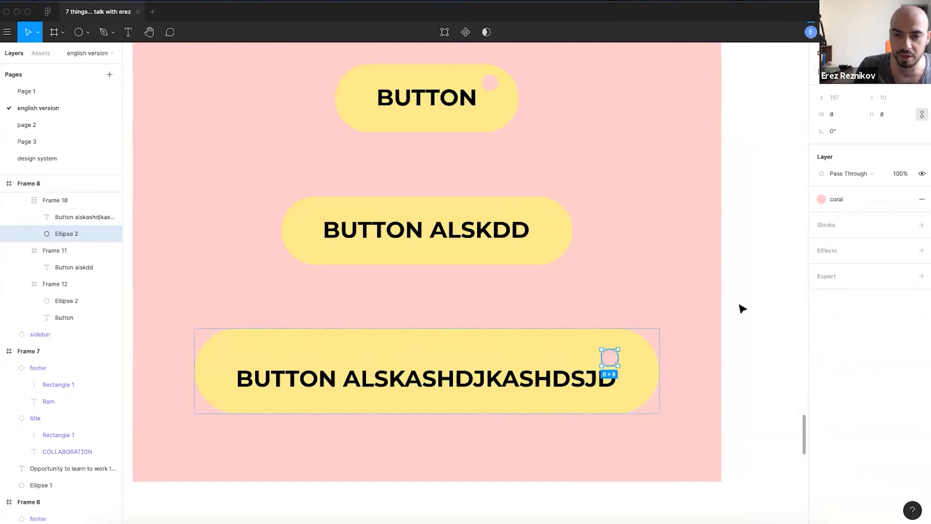
click(739, 305)
- Set the long bottom button's auto layout direction to horizontal
double_click(624, 348)
click(846, 210)
click(846, 195)
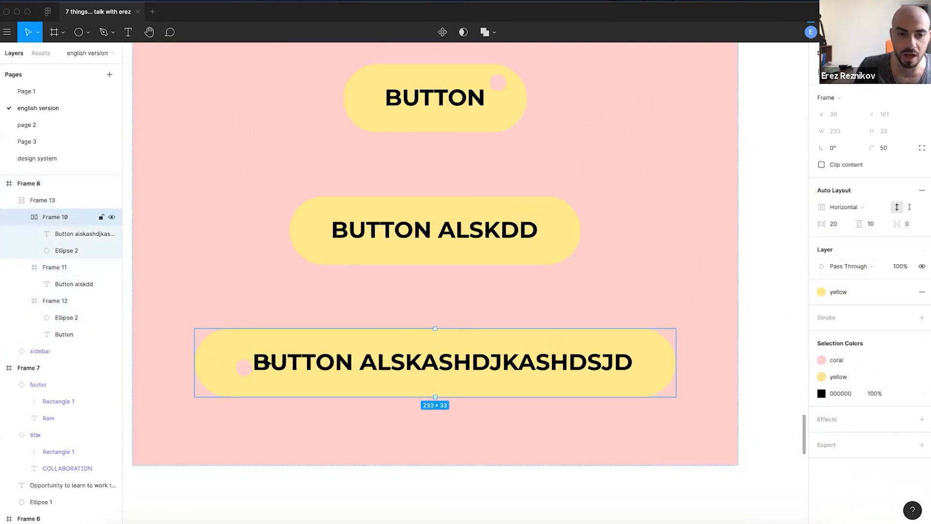
key(shift+v)
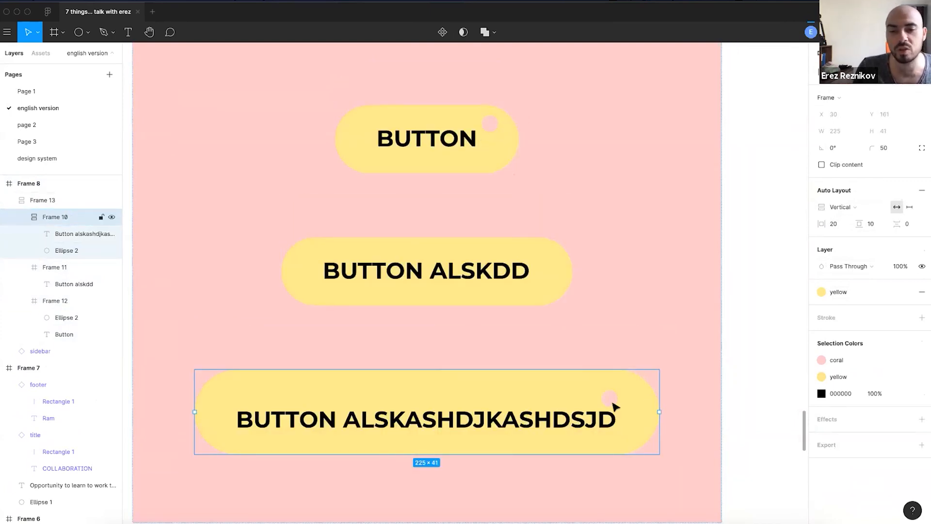
click(856, 207)
click(843, 189)
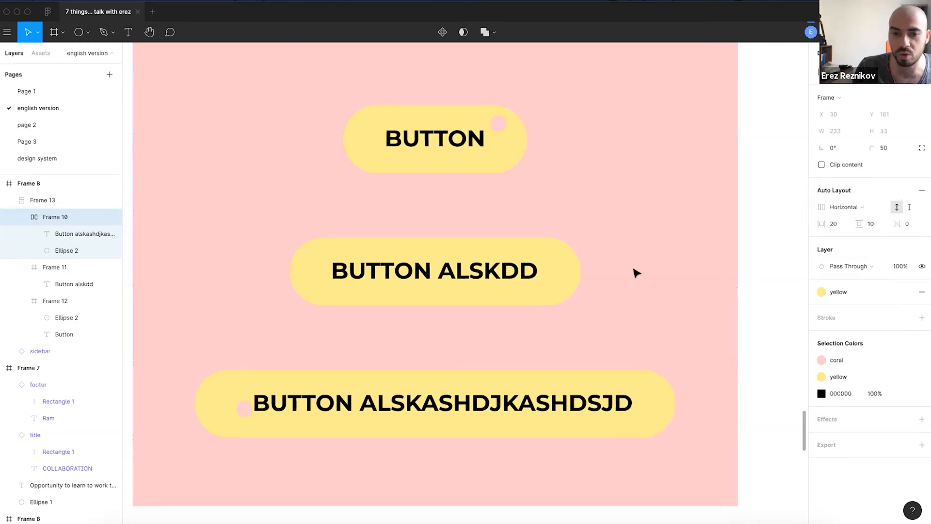
- Place the dot after the label and wrap it in its own 8×19 frame
click(244, 410)
key(Right)
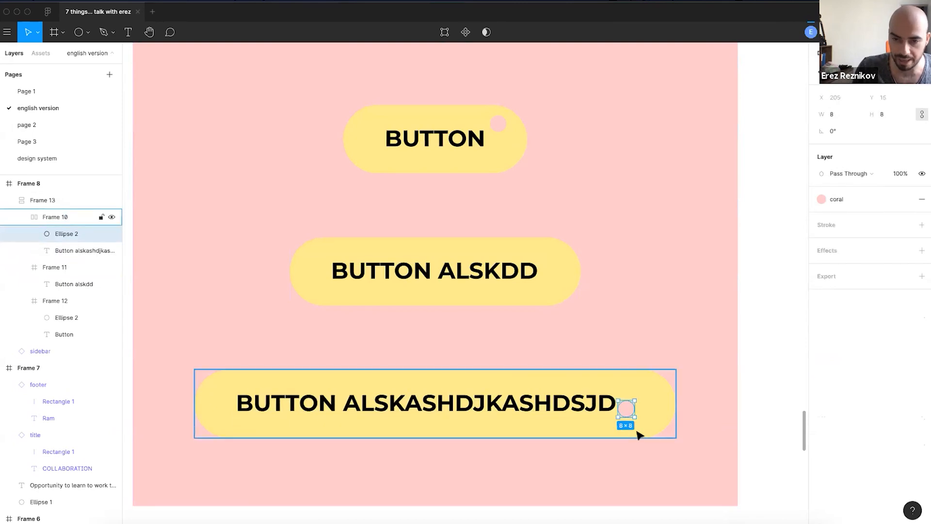
scroll(626, 417, up, 5)
key(ctrl+alt+g)
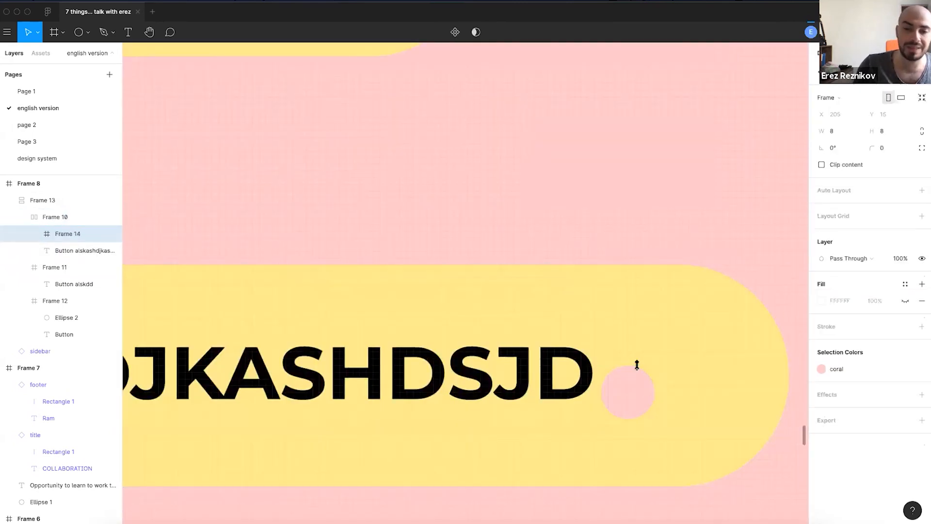
drag(638, 418, 637, 464)
scroll(596, 386, down, 5)
- Set the long button's item spacing to 20, then change it to 4
click(579, 316)
scroll(578, 316, down, 5)
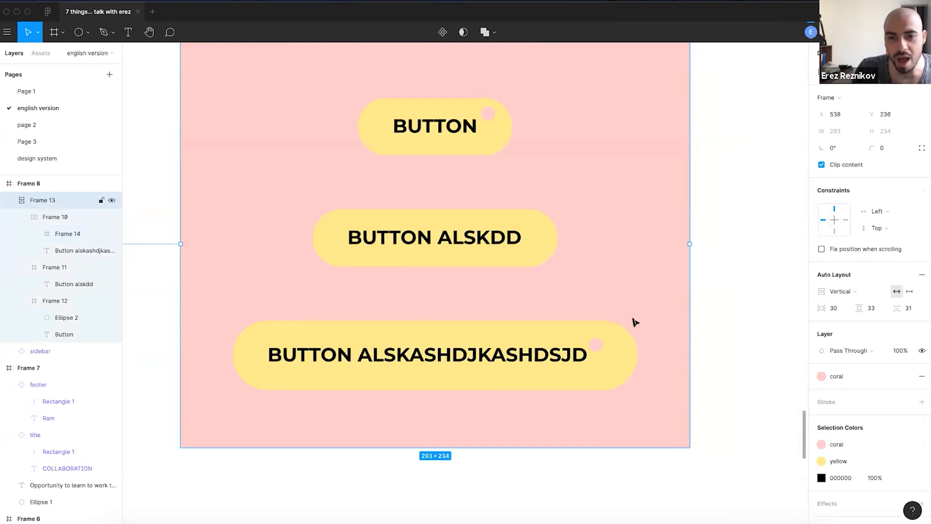
scroll(467, 240, up, 3)
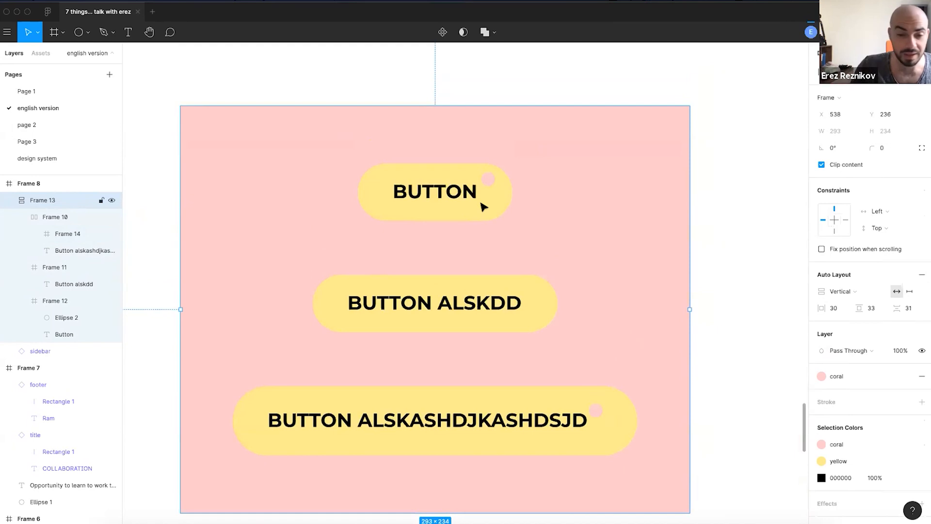
click(574, 428)
click(905, 227)
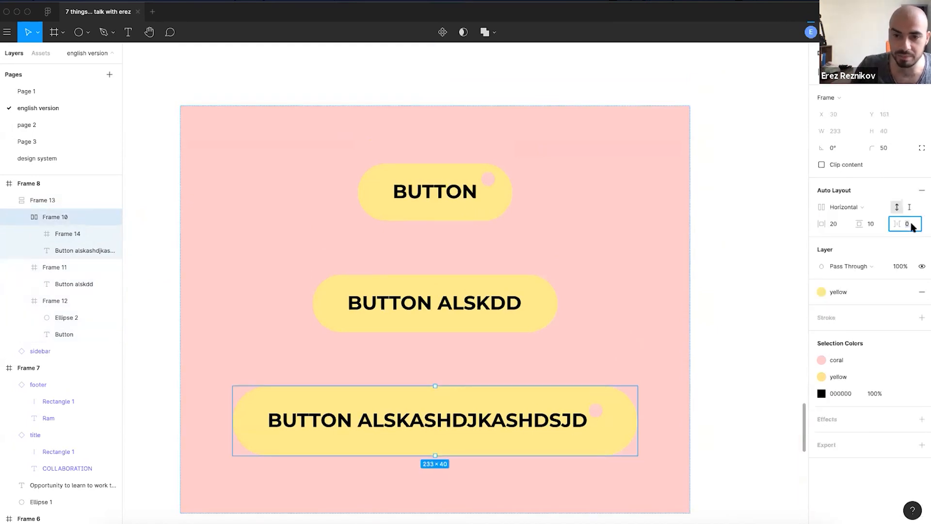
text(20)
key(Return)
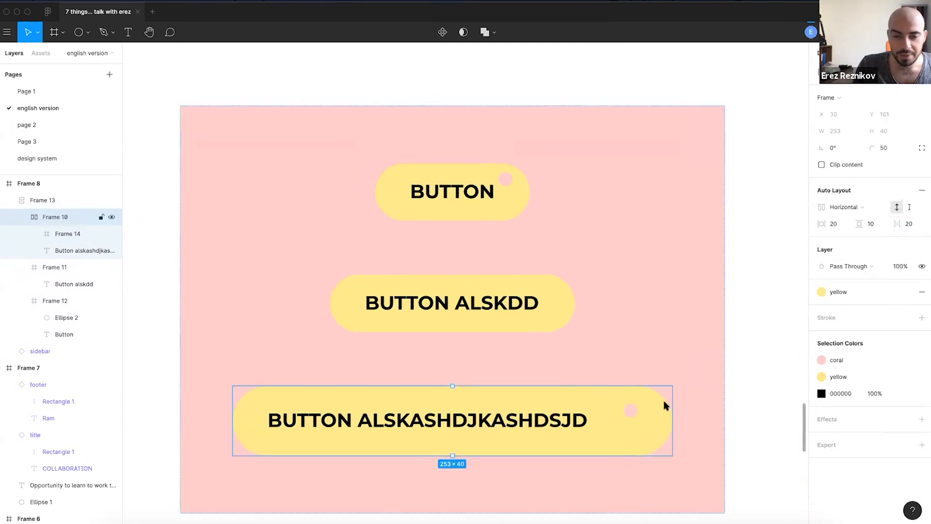
click(913, 221)
text(4)
key(Return)
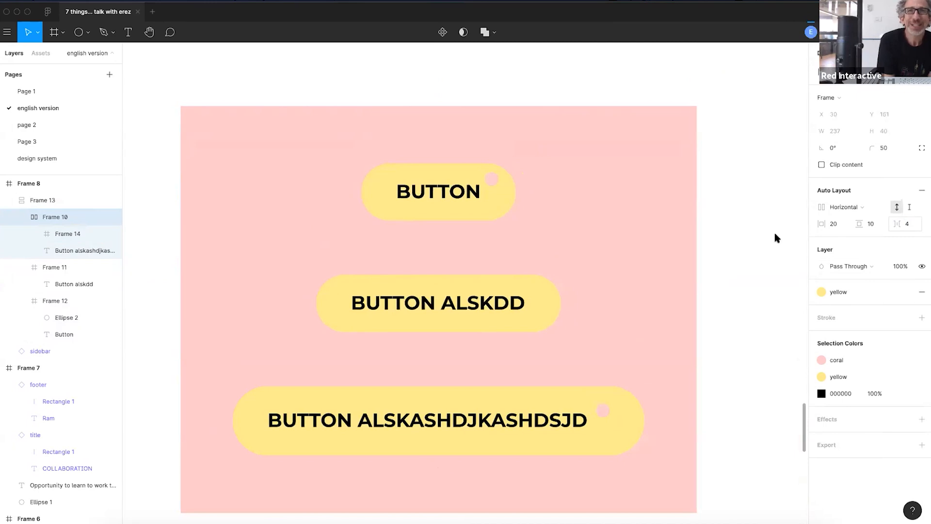
click(708, 272)
scroll(688, 270, down, 6)
scroll(601, 192, down, 3)
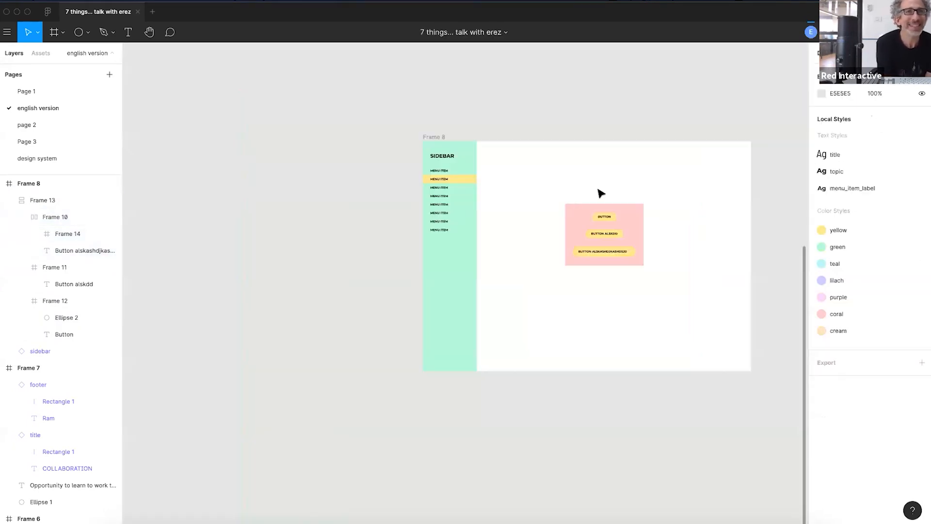
scroll(587, 170, up, 3)
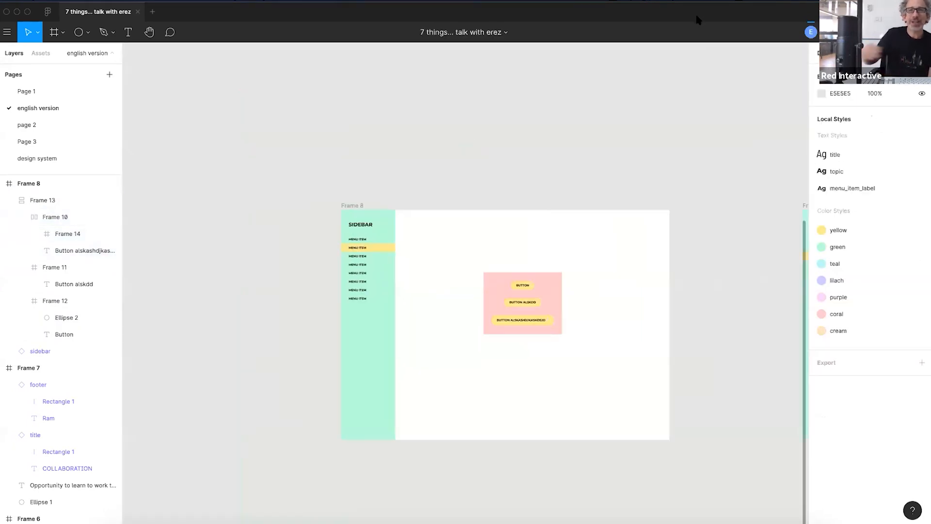